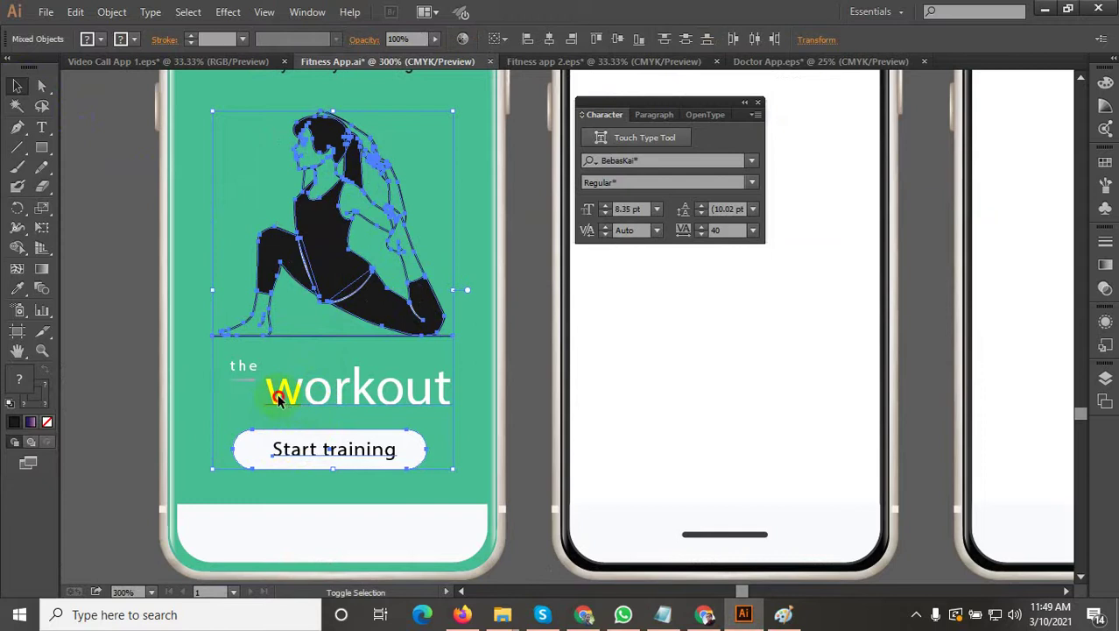
# Step: Group the yoga figure, "the workout" text and Start training button, and nudge the group slightly down on the green screen
pyautogui.rightClick(277, 393)
pyautogui.click(319, 461)
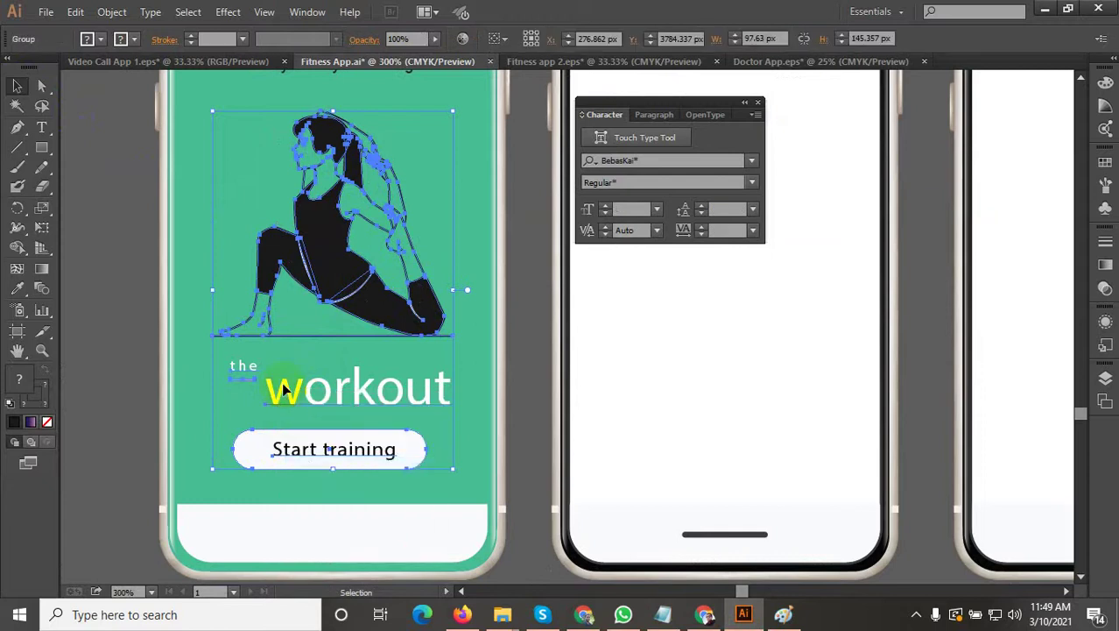
pyautogui.moveTo(283, 388); pyautogui.dragTo(298, 427)
pyautogui.scroll(-1, 298, 427)
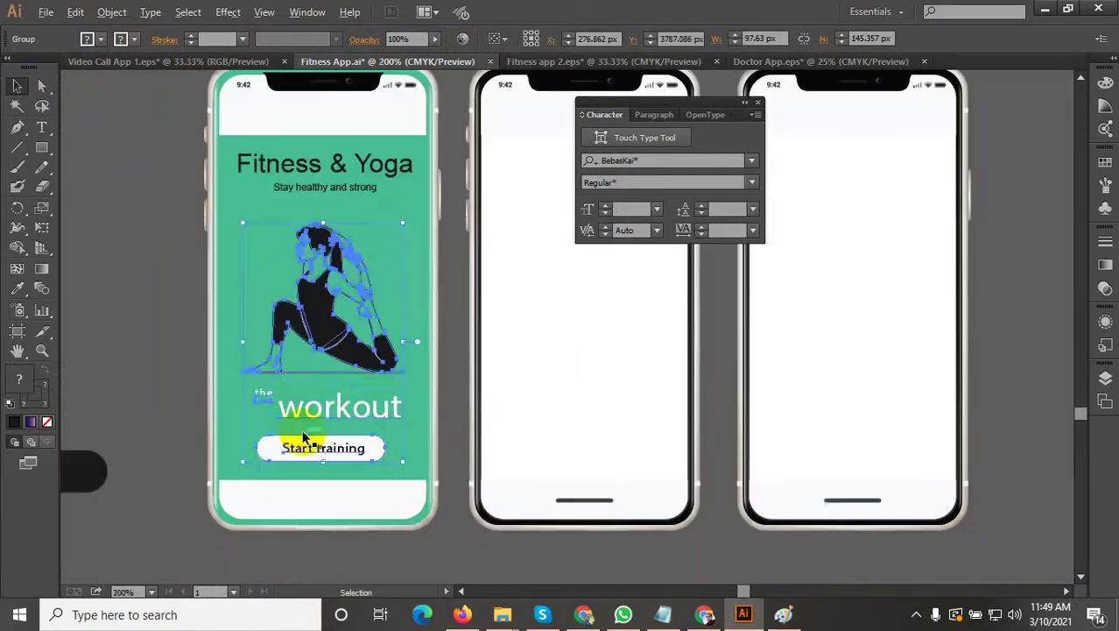
pyautogui.click(188, 368)
pyautogui.scroll(-1, 186, 370)
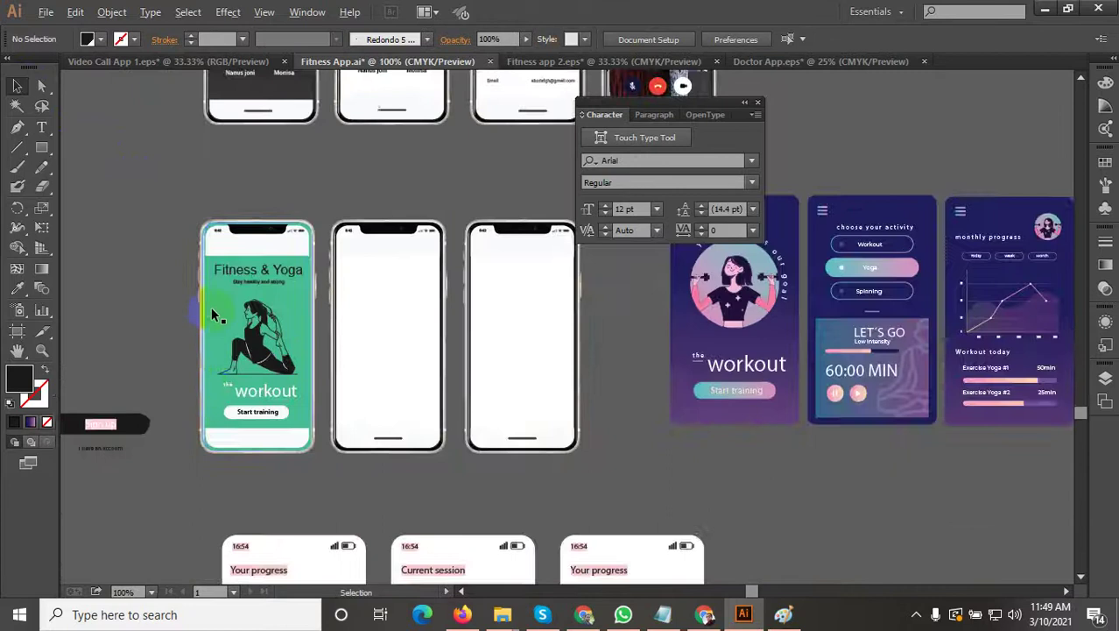
# Step: Nudge the Fitness & Yoga heading and its tagline slightly down on the green phone screen
pyautogui.scroll(1, 211, 306)
pyautogui.click(277, 269)
pyautogui.scroll(1, 269, 260)
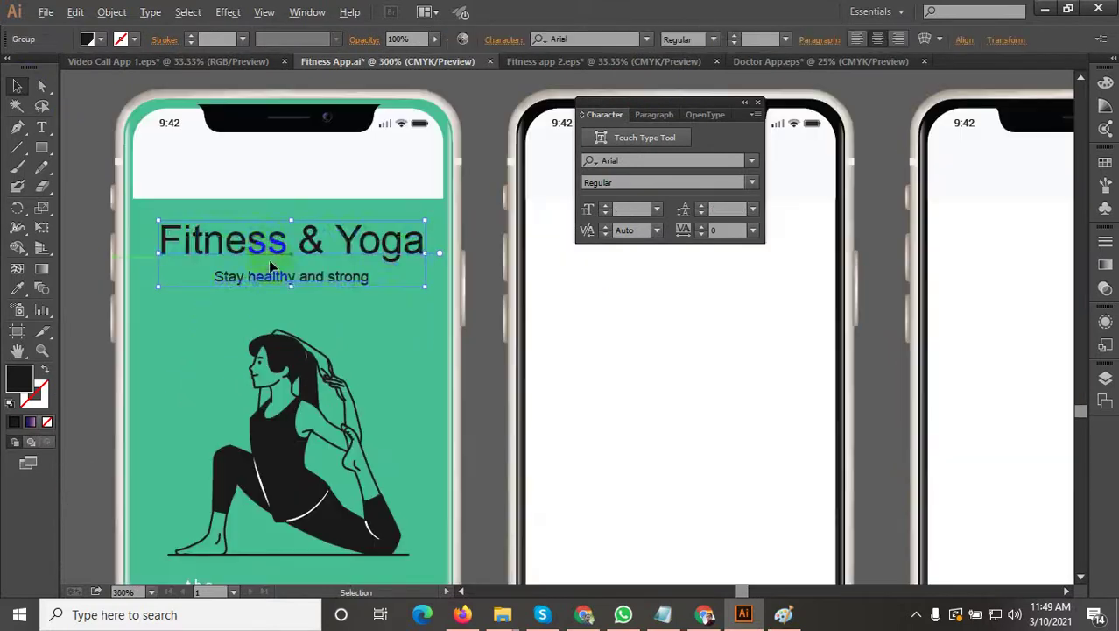
pyautogui.moveTo(270, 248); pyautogui.dragTo(270, 252)
pyautogui.scroll(-1, 270, 252)
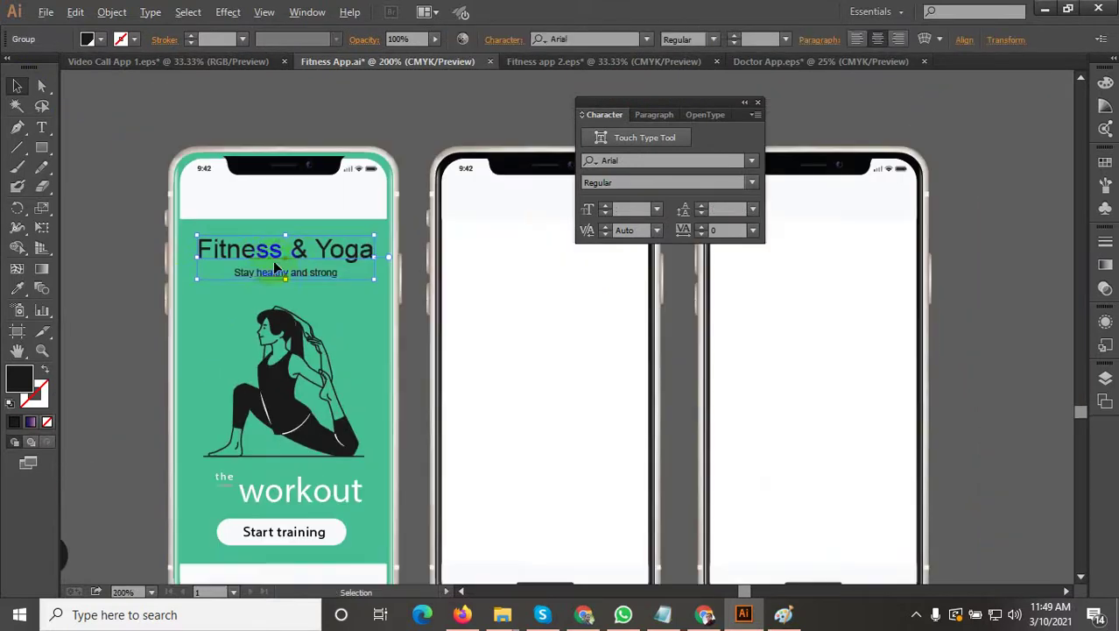
pyautogui.click(131, 251)
# Step: Try to recolour the clipped white bars of the green phone screen with the light blue from the monthly progress phone's status bar
pyautogui.scroll(2, 209, 199)
pyautogui.click(237, 207)
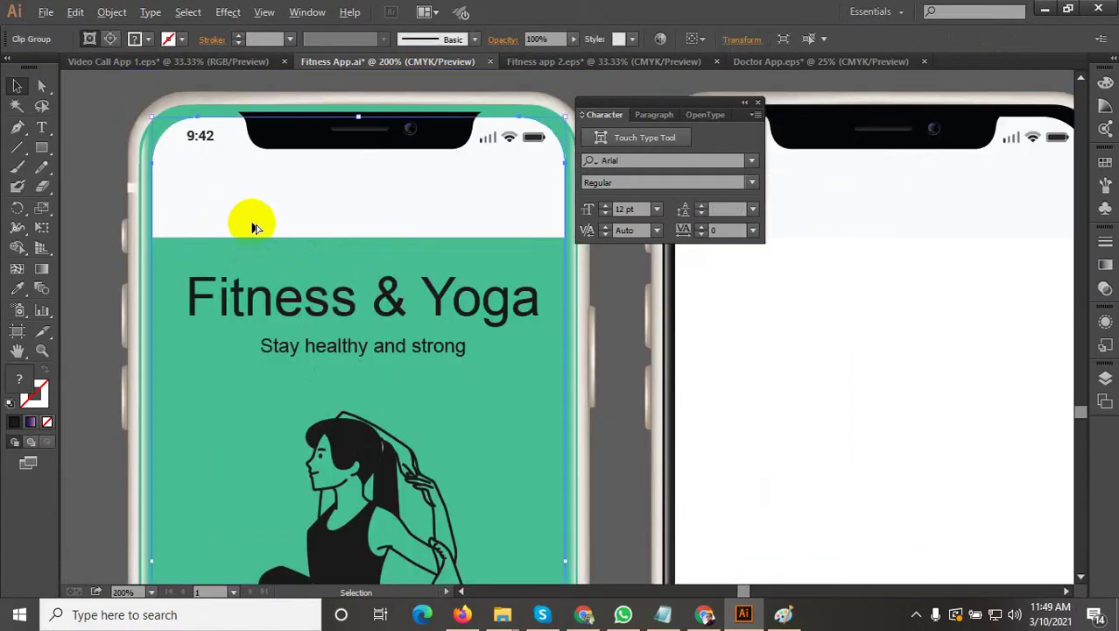
pyautogui.scroll(-1, 216, 255)
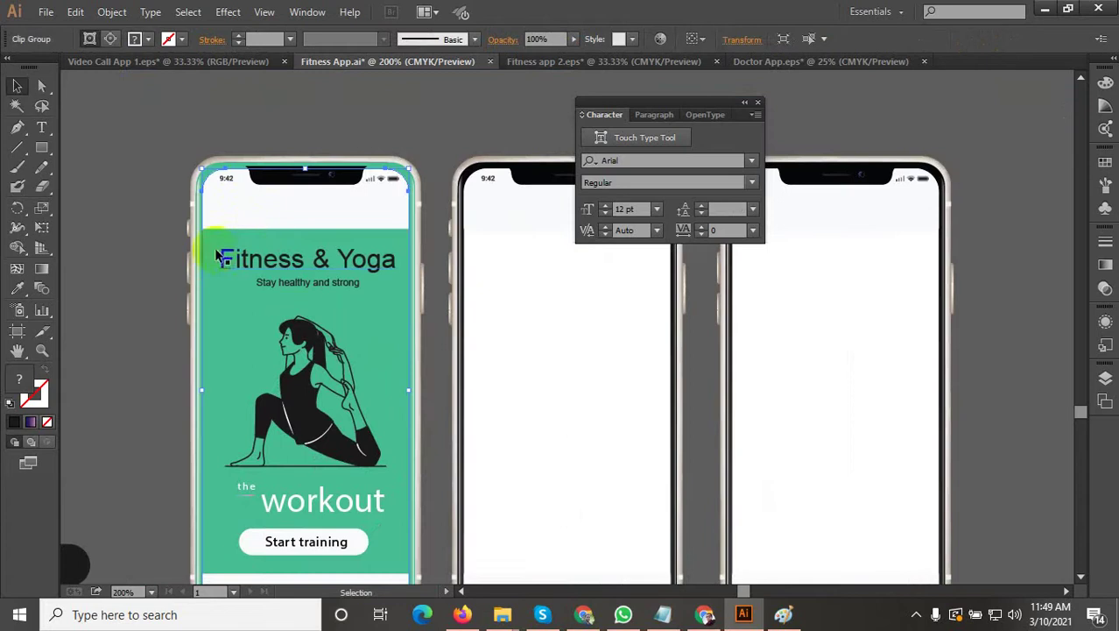
pyautogui.click(19, 292)
pyautogui.scroll(-2, 437, 300)
pyautogui.scroll(2, 456, 263)
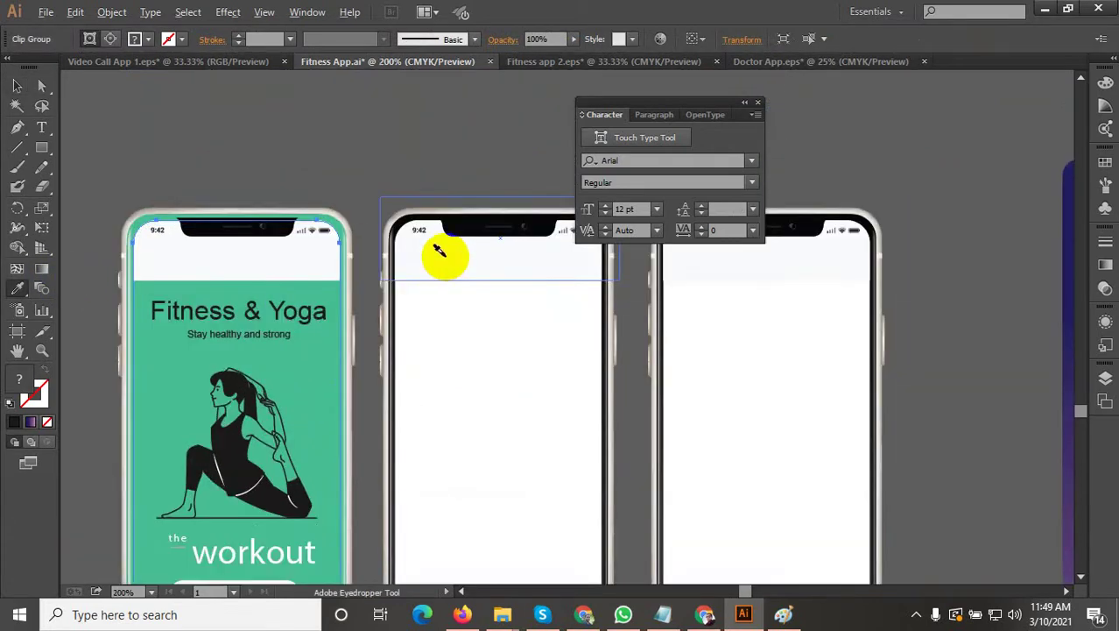
pyautogui.scroll(-3, 439, 251)
pyautogui.scroll(-2, 501, 412)
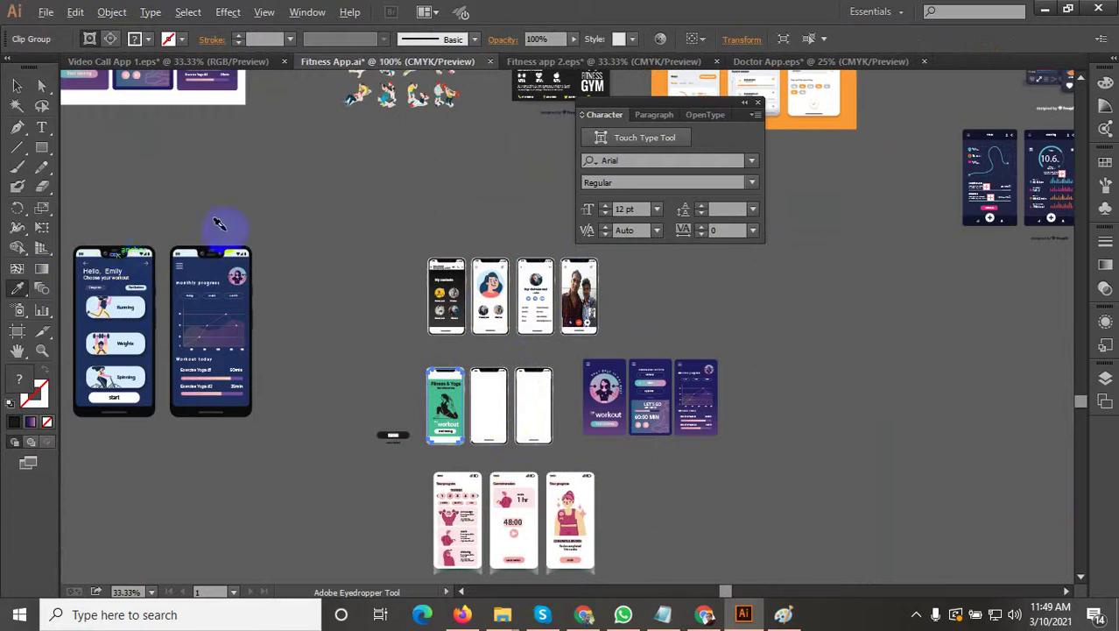
pyautogui.scroll(2, 219, 223)
pyautogui.scroll(-1, 224, 242)
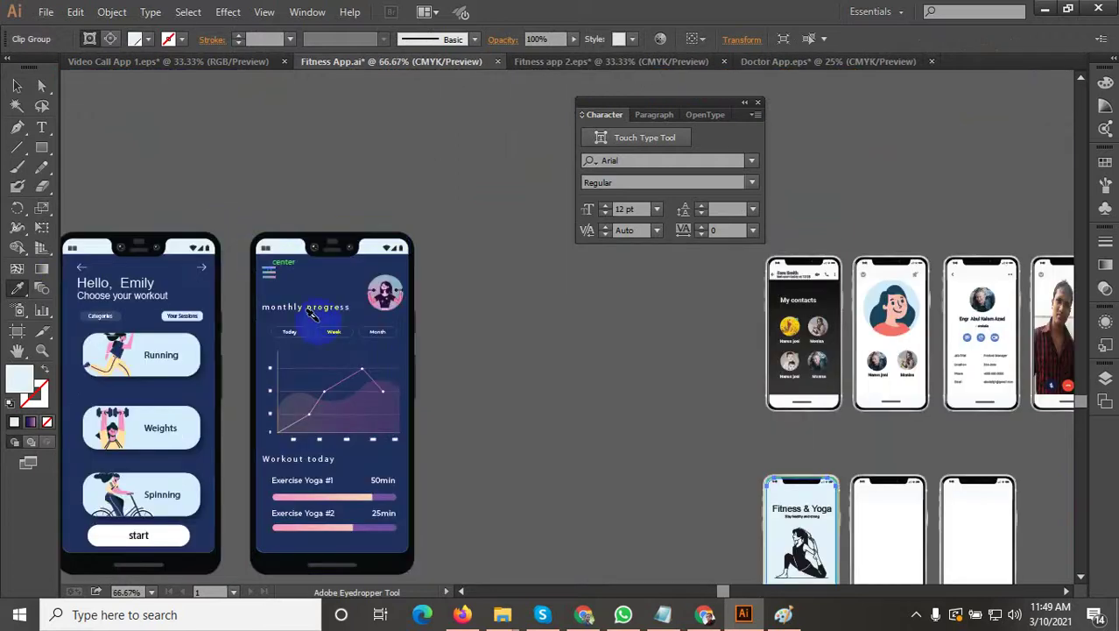
pyautogui.moveTo(670, 478); pyautogui.dragTo(457, 334)
pyautogui.scroll(3, 552, 429)
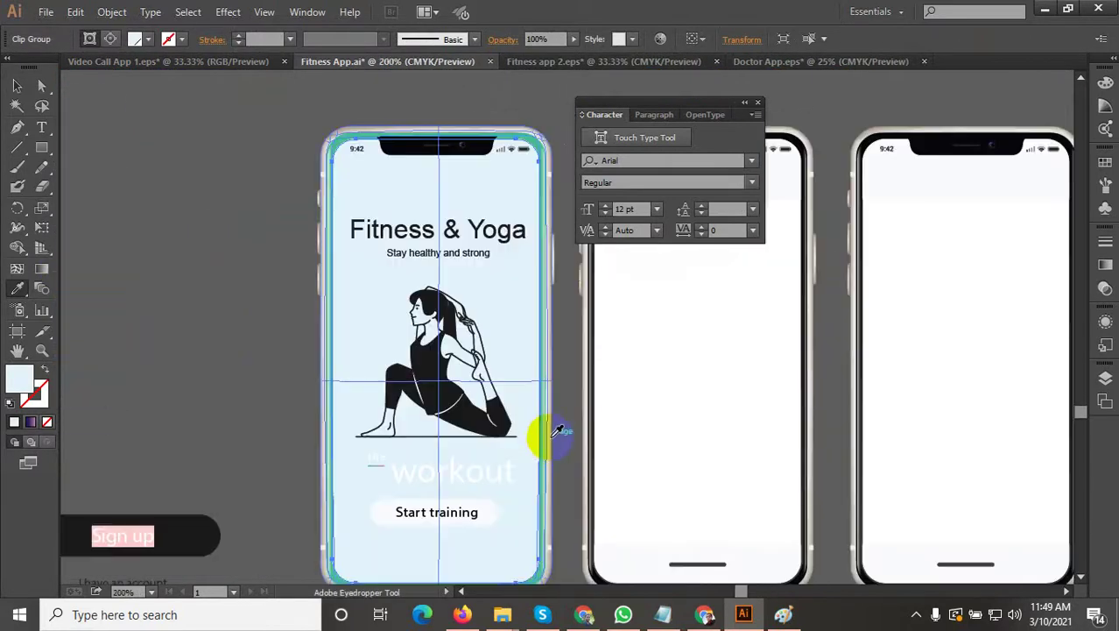
pyautogui.click(244, 342)
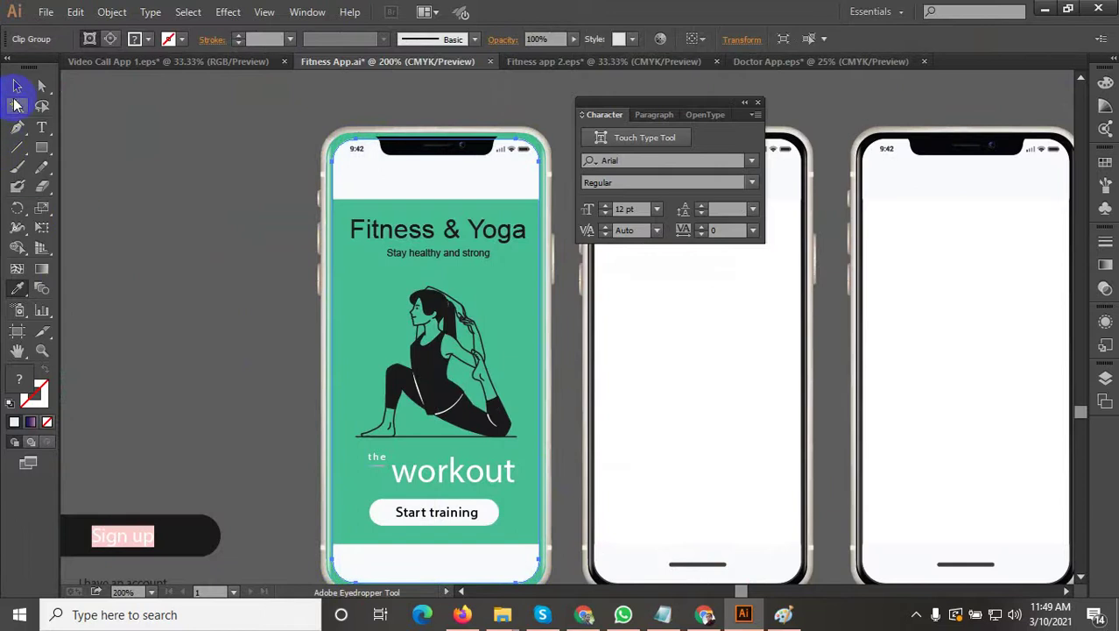
# Step: Try moving the clip group of white bars aside from the green phone screen, and undo the move
pyautogui.click(17, 86)
pyautogui.rightClick(399, 175)
pyautogui.click(218, 214)
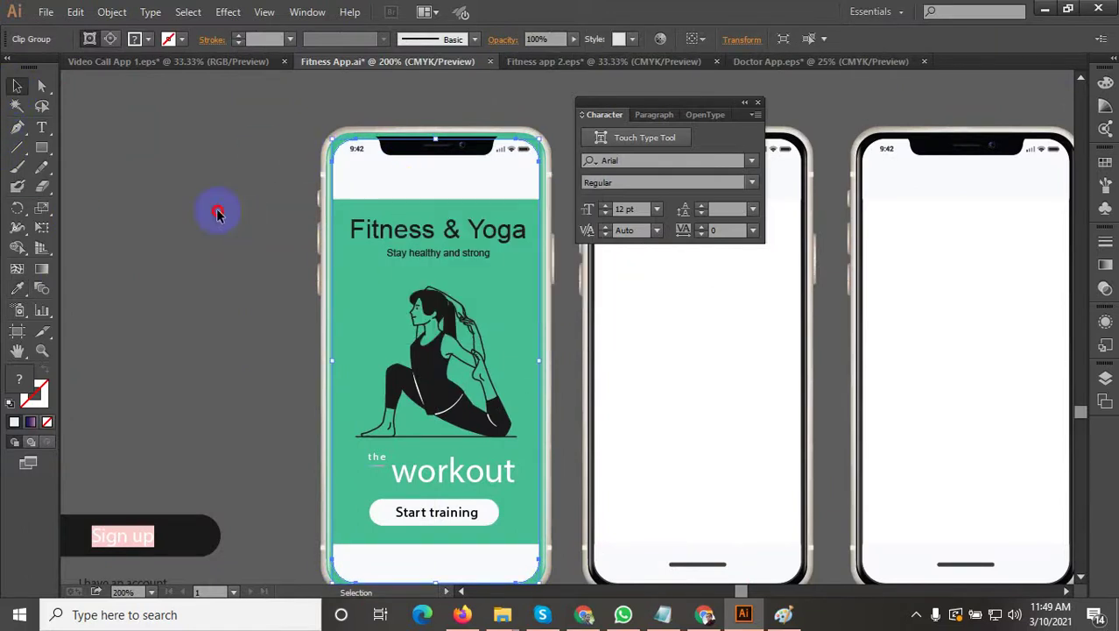
pyautogui.rightClick(398, 201)
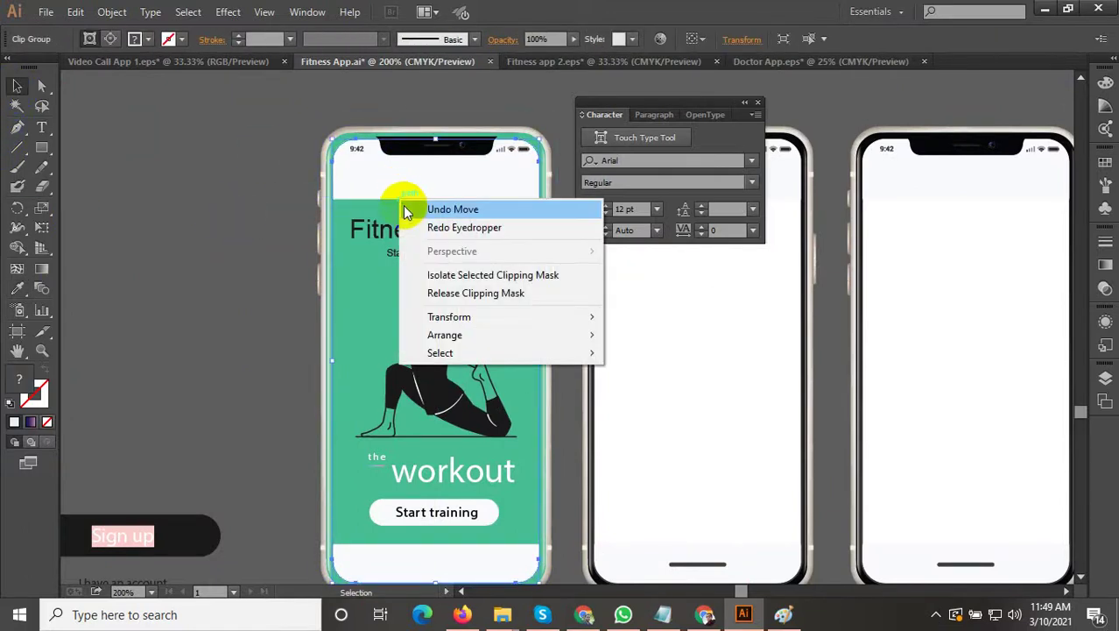
pyautogui.click(275, 225)
pyautogui.moveTo(403, 191); pyautogui.dragTo(230, 191)
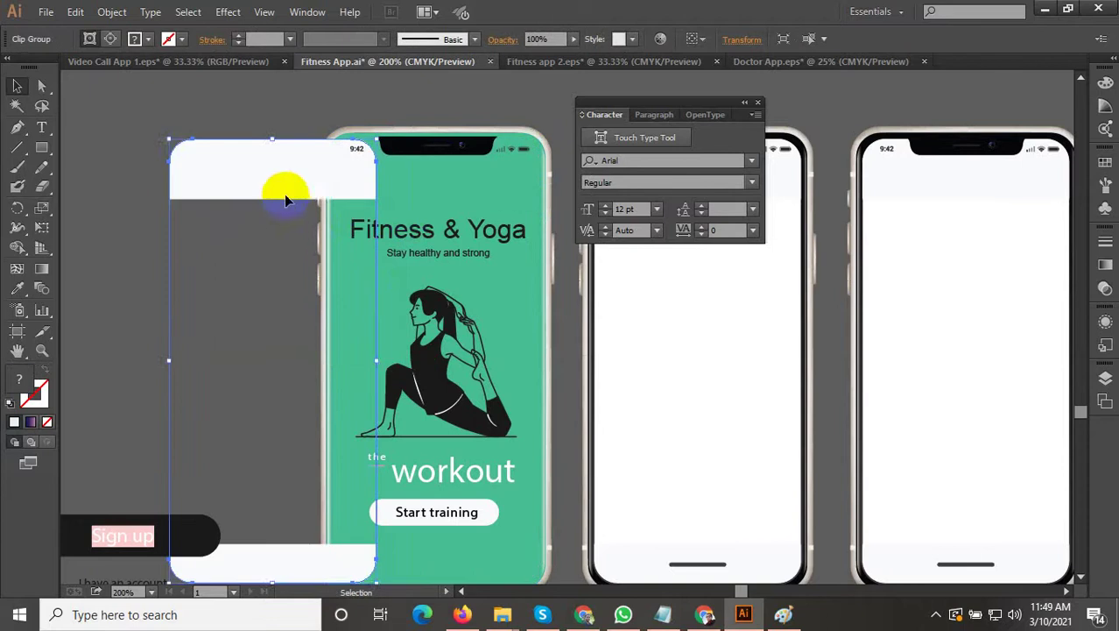
pyautogui.hotkey('ctrl', 'z')
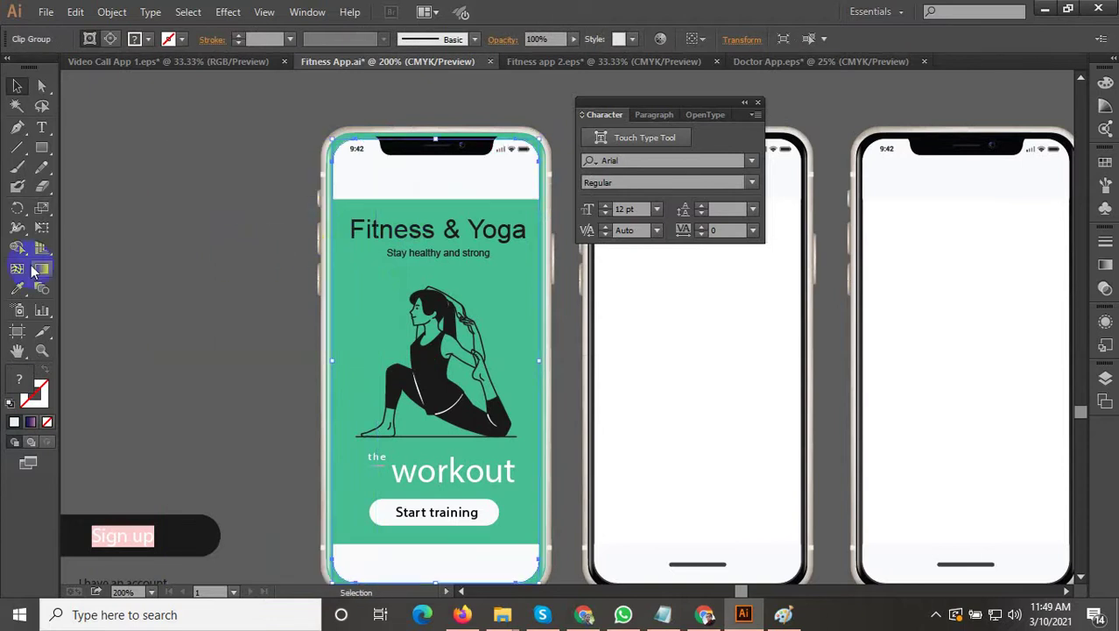
# Step: Try sampling the monthly progress phone's light blue status bar onto the whole clip group again, and undo it
pyautogui.scroll(-3, 538, 355)
pyautogui.scroll(-1, 201, 191)
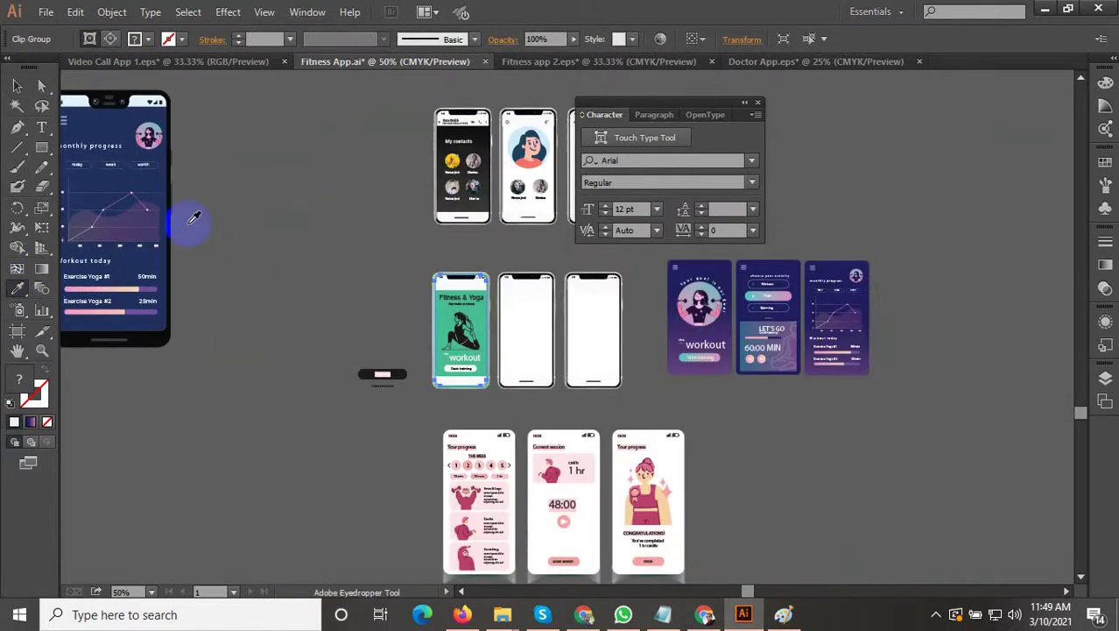
pyautogui.click(146, 94)
pyautogui.hotkey('ctrl', 'z')
pyautogui.scroll(1, 145, 98)
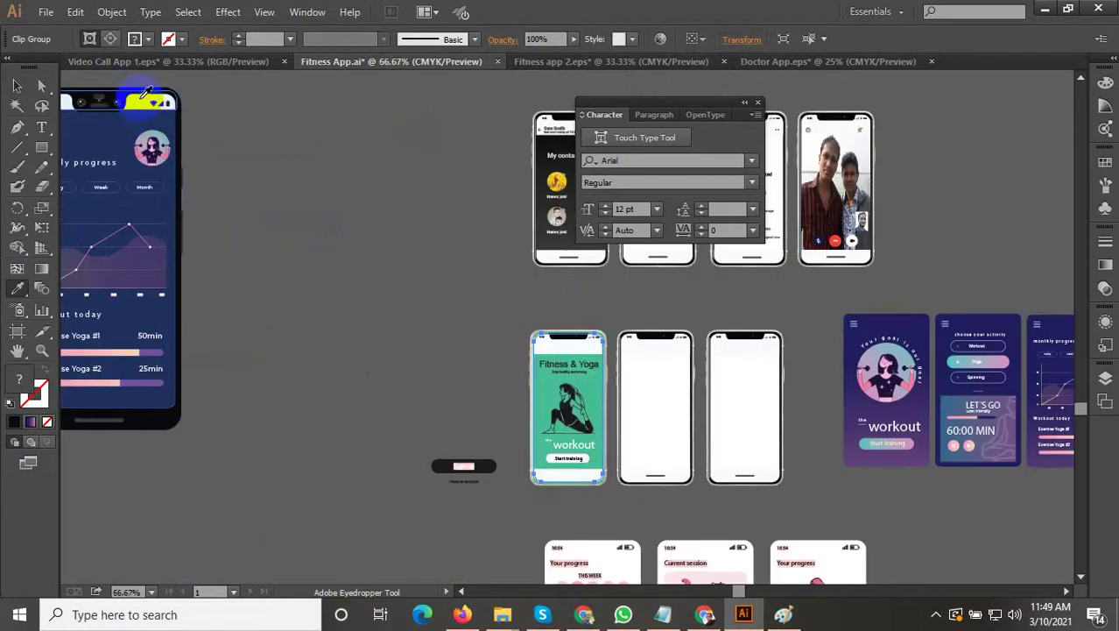
pyautogui.click(146, 99)
pyautogui.scroll(3, 607, 458)
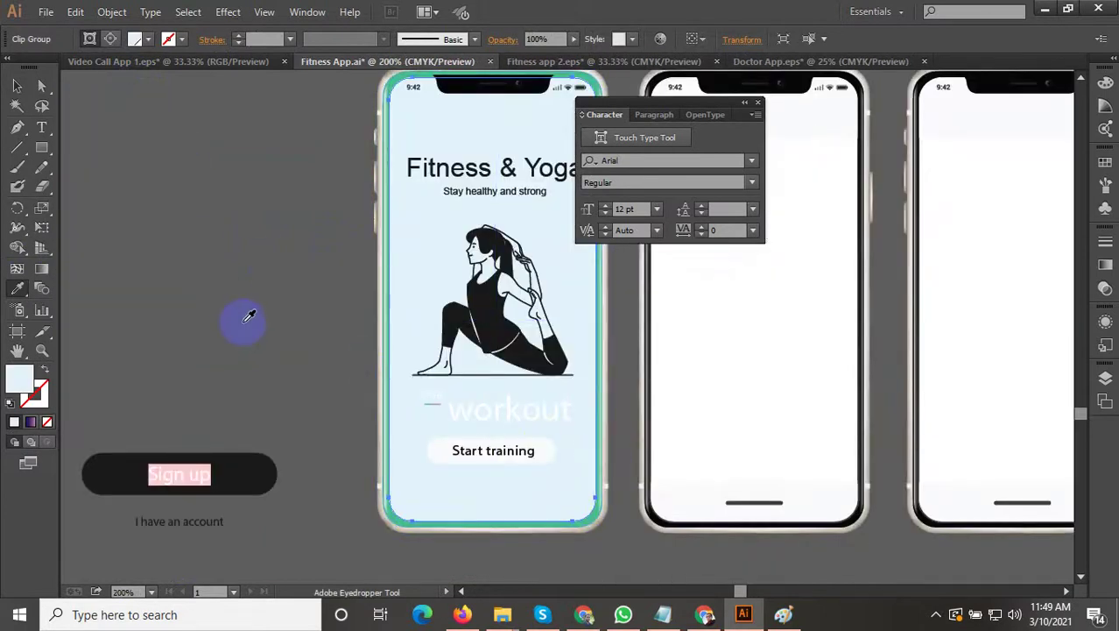
pyautogui.hotkey('ctrl', 'z')
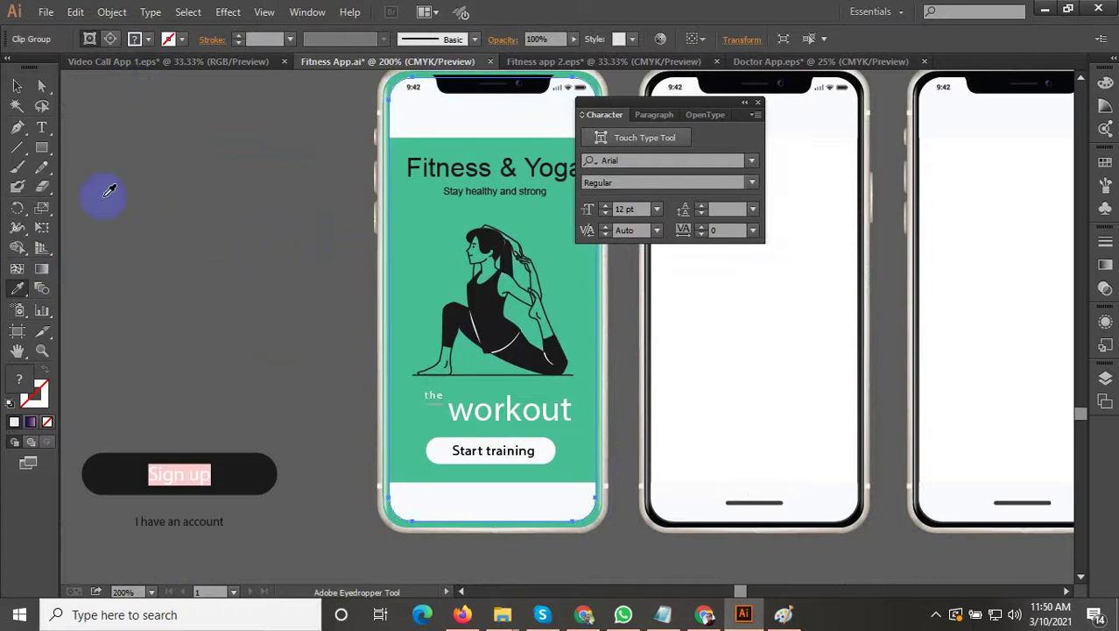
# Step: Try moving the green background rectangle off the first phone, and undo the move
pyautogui.click(417, 227)
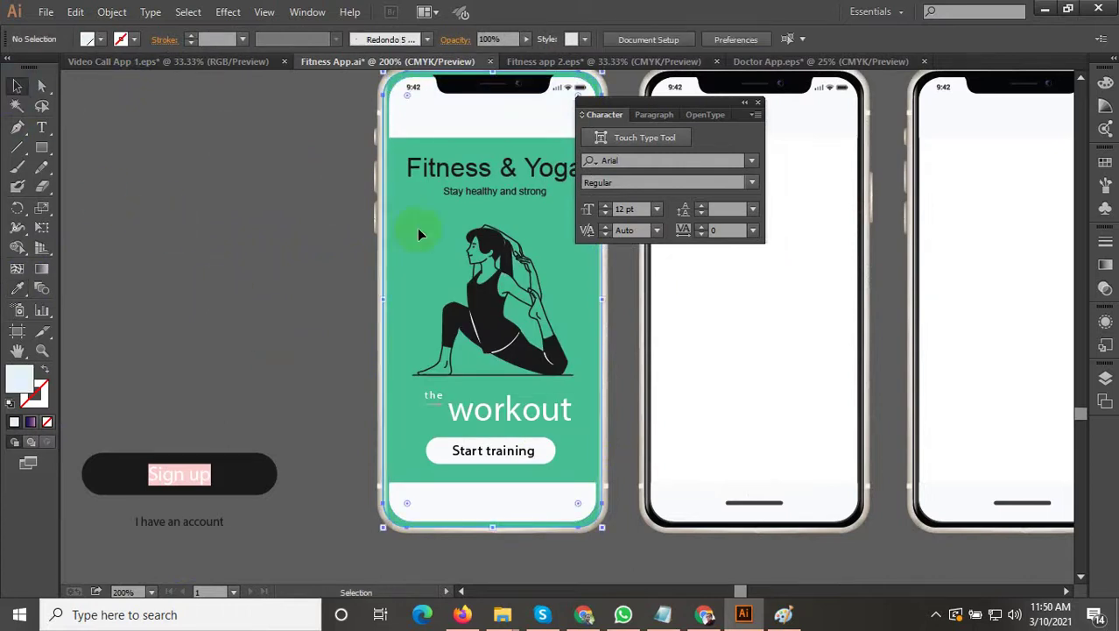
pyautogui.moveTo(417, 227); pyautogui.dragTo(256, 246)
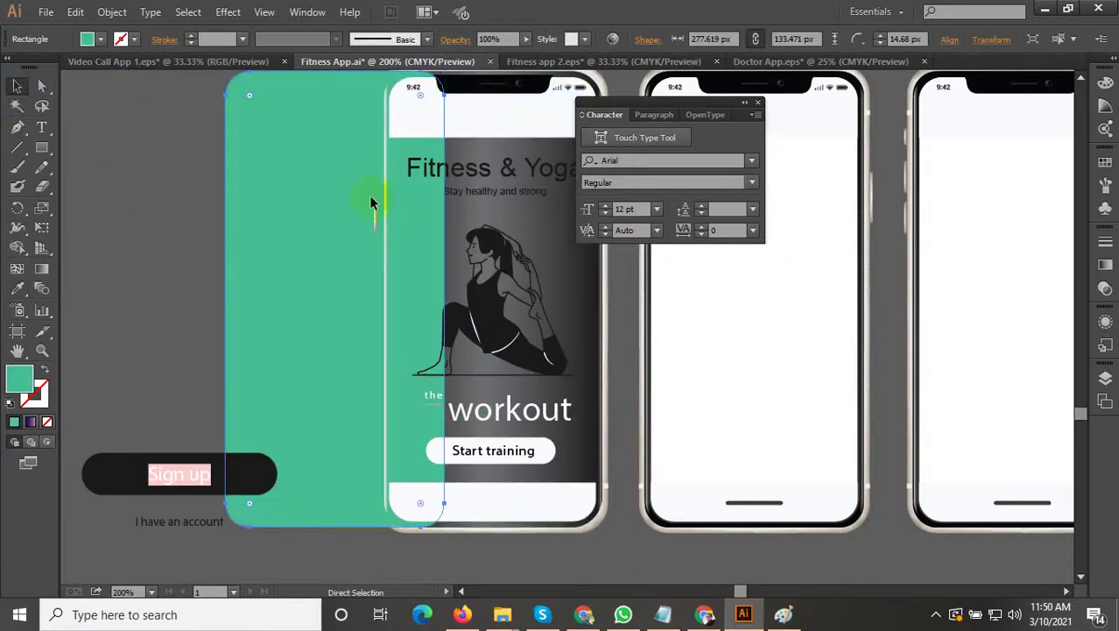
pyautogui.hotkey('ctrl', 'z')
# Step: Isolate the clip group and recolour its upper and lower white rectangles with the monthly progress phone's light blue status bar colour
pyautogui.click(439, 115)
pyautogui.doubleClick(439, 116)
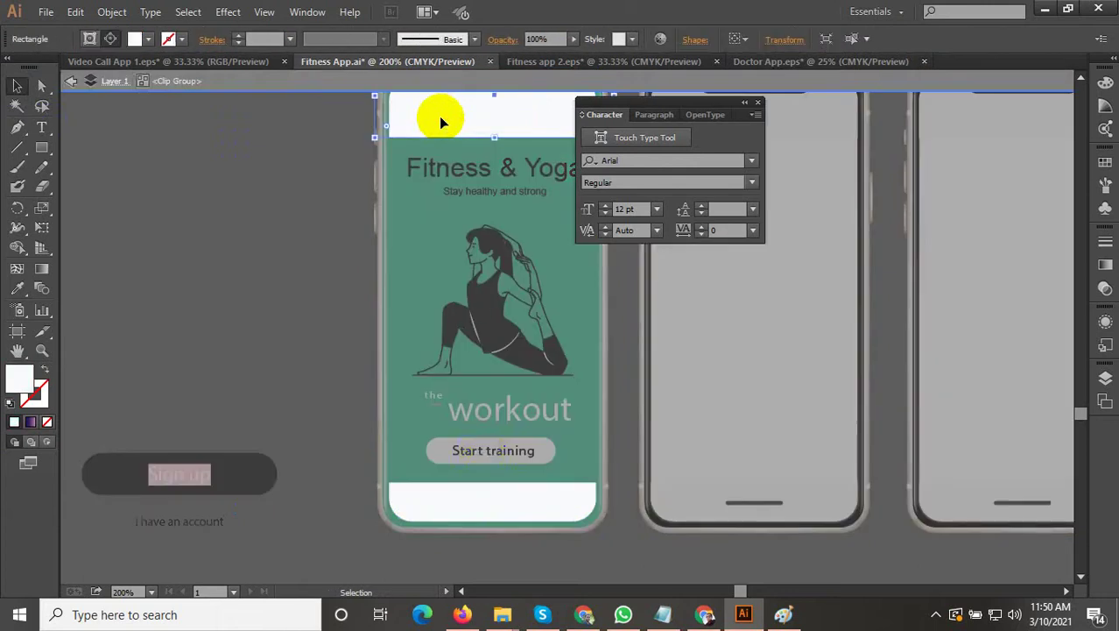
pyautogui.click(472, 517)
pyautogui.keyDown('shift'); pyautogui.click(387, 510); pyautogui.keyUp('shift')
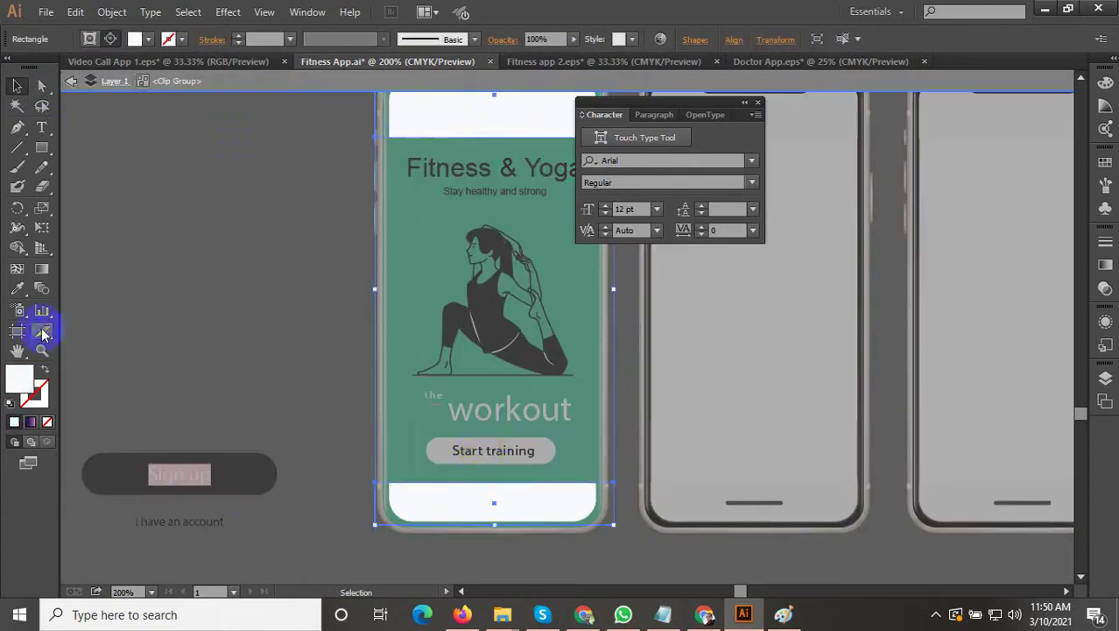
pyautogui.press('i')
pyautogui.scroll(-2, 273, 386)
pyautogui.press('Escape')
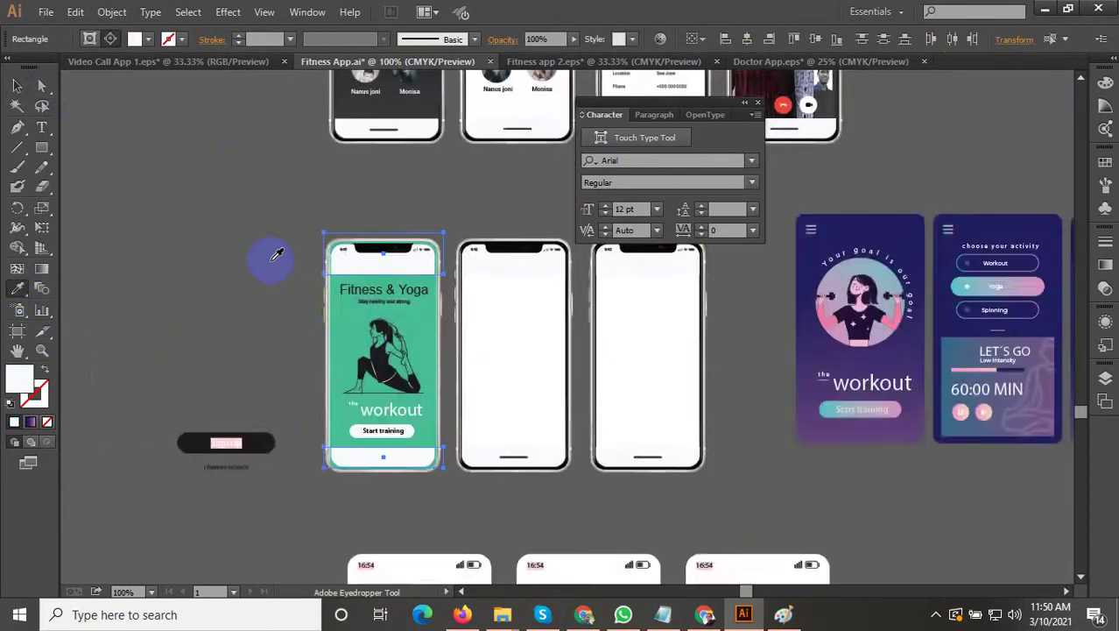
pyautogui.scroll(-1, 324, 265)
pyautogui.scroll(-2, 434, 315)
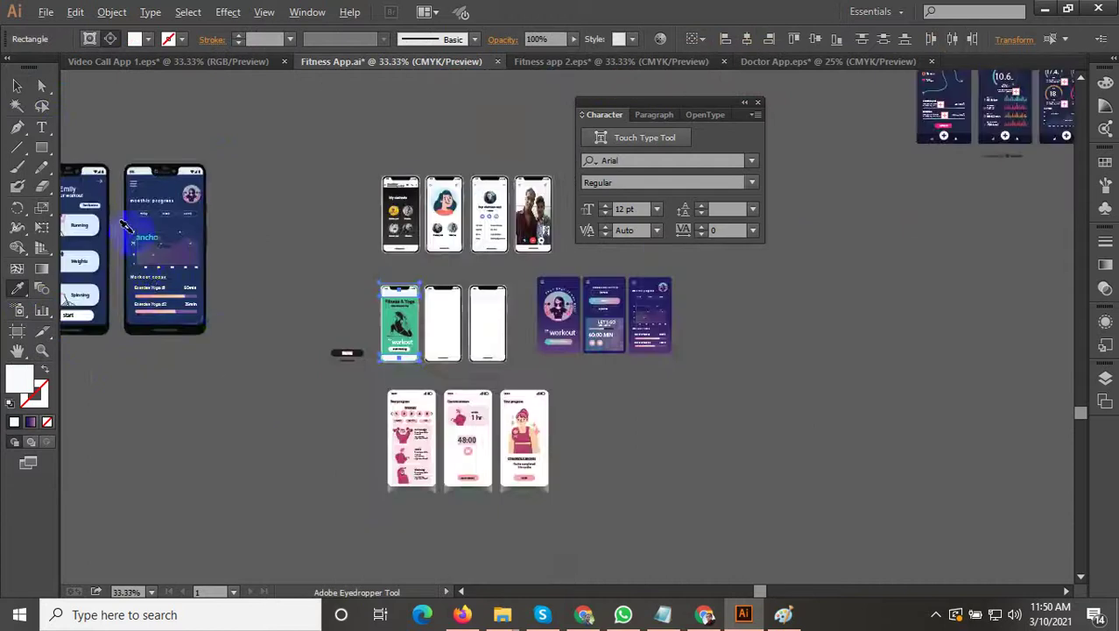
pyautogui.scroll(3, 120, 183)
pyautogui.scroll(2, 202, 134)
pyautogui.click(417, 148)
pyautogui.scroll(-4, 167, 234)
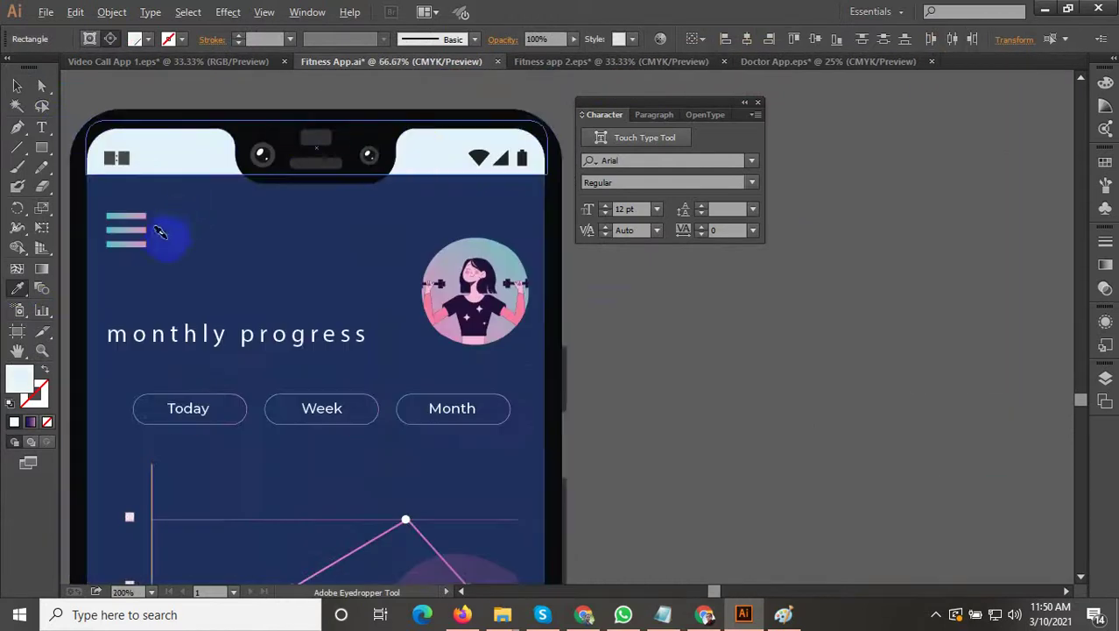
pyautogui.scroll(3, 585, 474)
pyautogui.scroll(3, 578, 469)
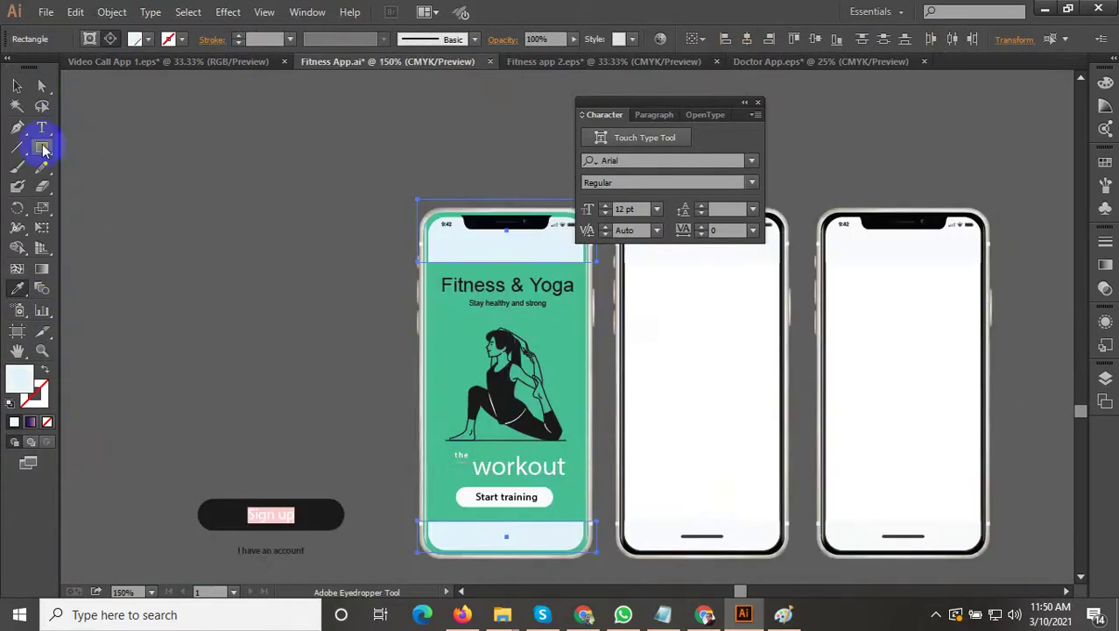
pyautogui.click(17, 85)
pyautogui.click(178, 176)
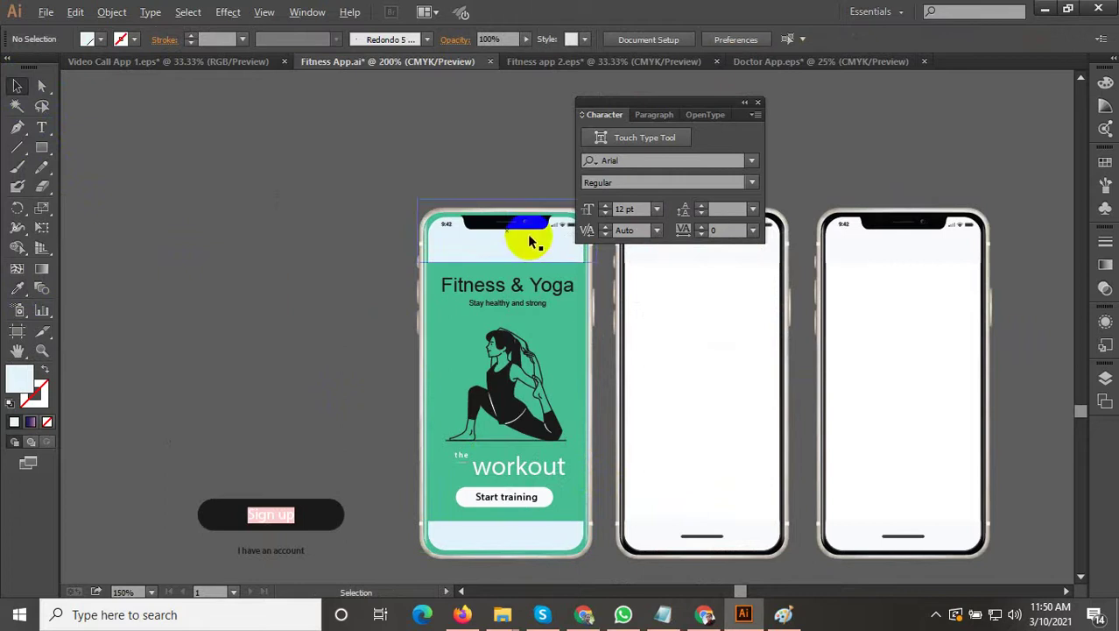
# Step: Examine the recoloured screen and the surrounding reference app designs, including the contact and video call mockups and fitness screens
pyautogui.scroll(2, 528, 238)
pyautogui.scroll(-3, 413, 332)
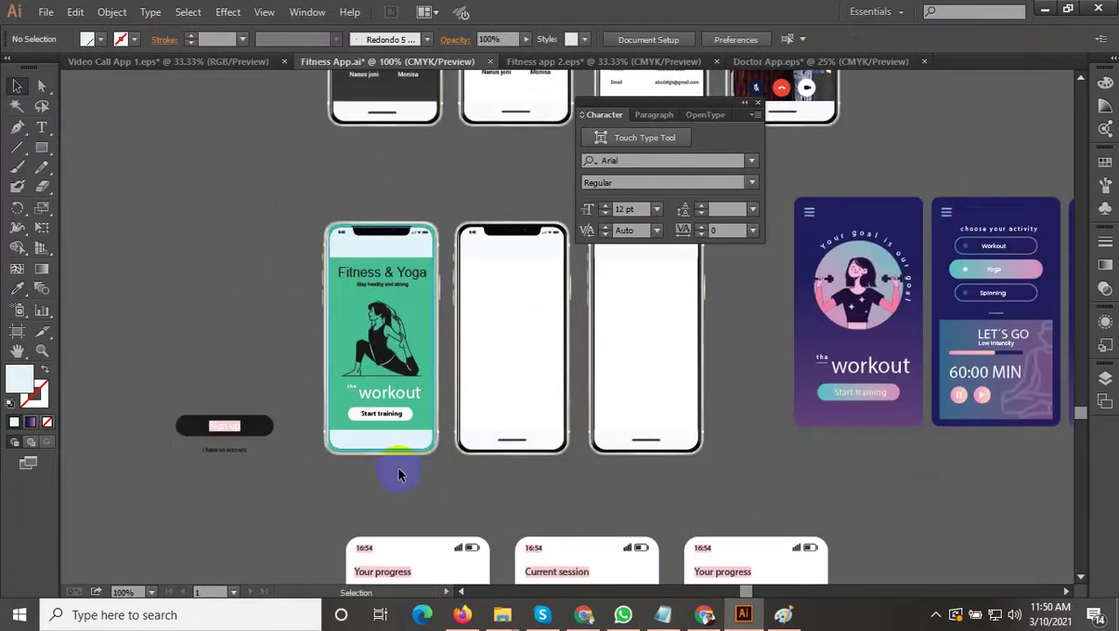
pyautogui.moveTo(800, 495); pyautogui.dragTo(696, 376)
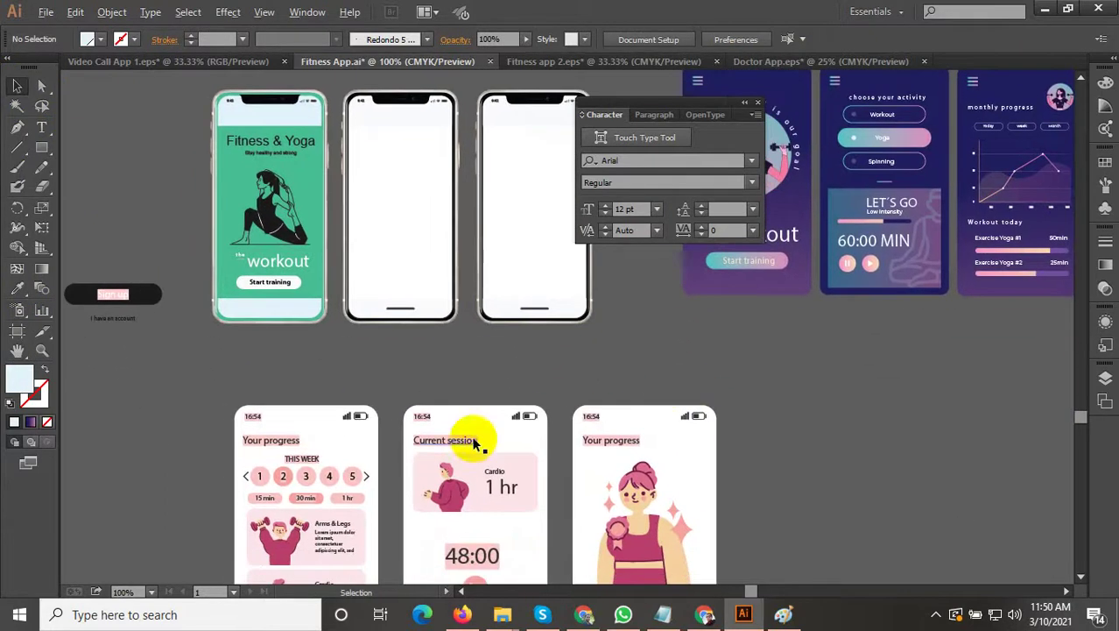
pyautogui.scroll(-2, 473, 442)
pyautogui.moveTo(666, 414); pyautogui.dragTo(563, 487)
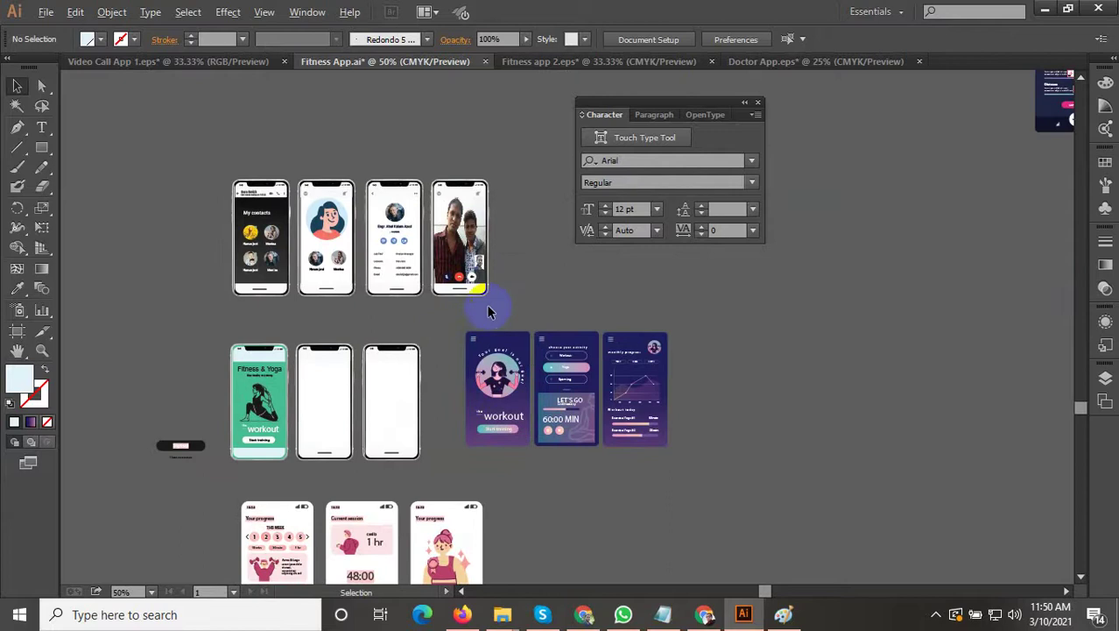
pyautogui.scroll(5, 412, 206)
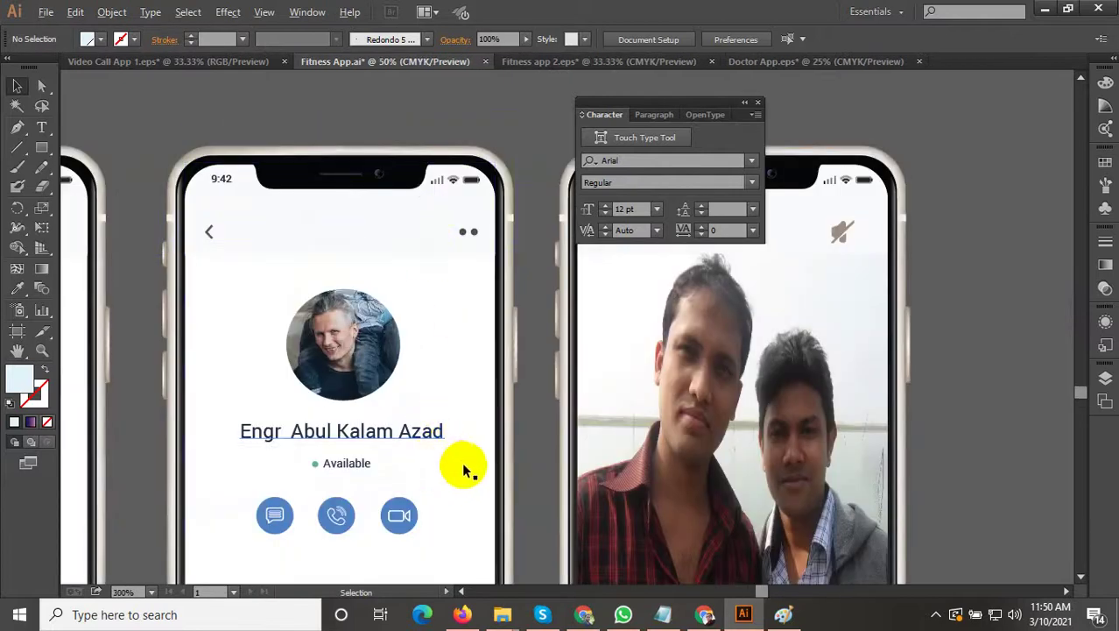
pyautogui.scroll(-6, 464, 468)
pyautogui.moveTo(649, 374); pyautogui.dragTo(510, 511)
pyautogui.moveTo(618, 398); pyautogui.dragTo(734, 513)
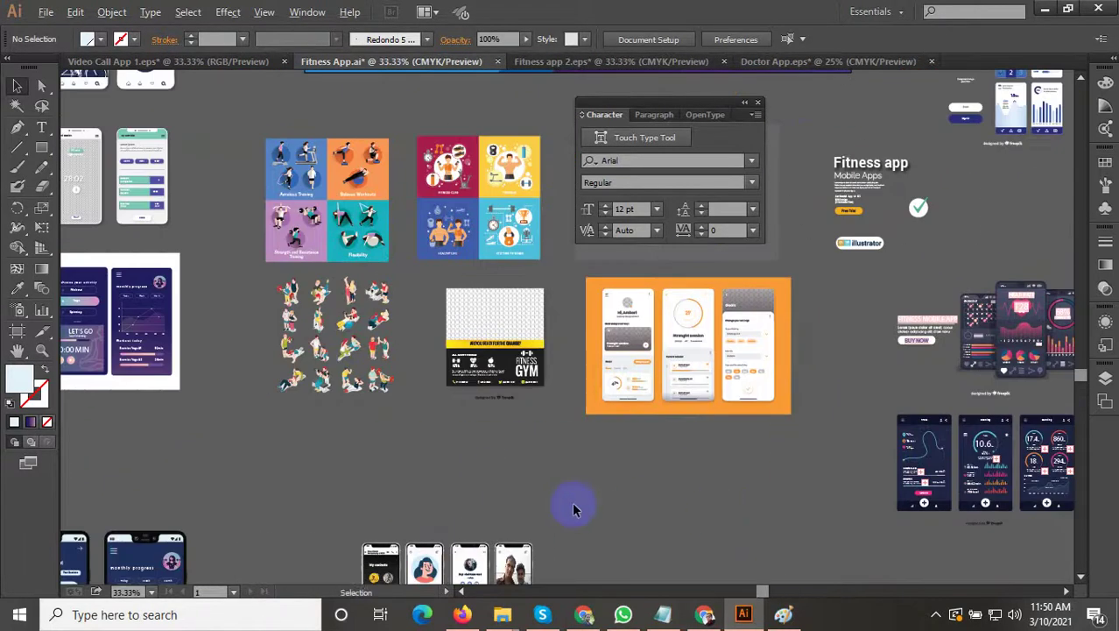
pyautogui.scroll(-2, 574, 507)
pyautogui.scroll(1, 527, 461)
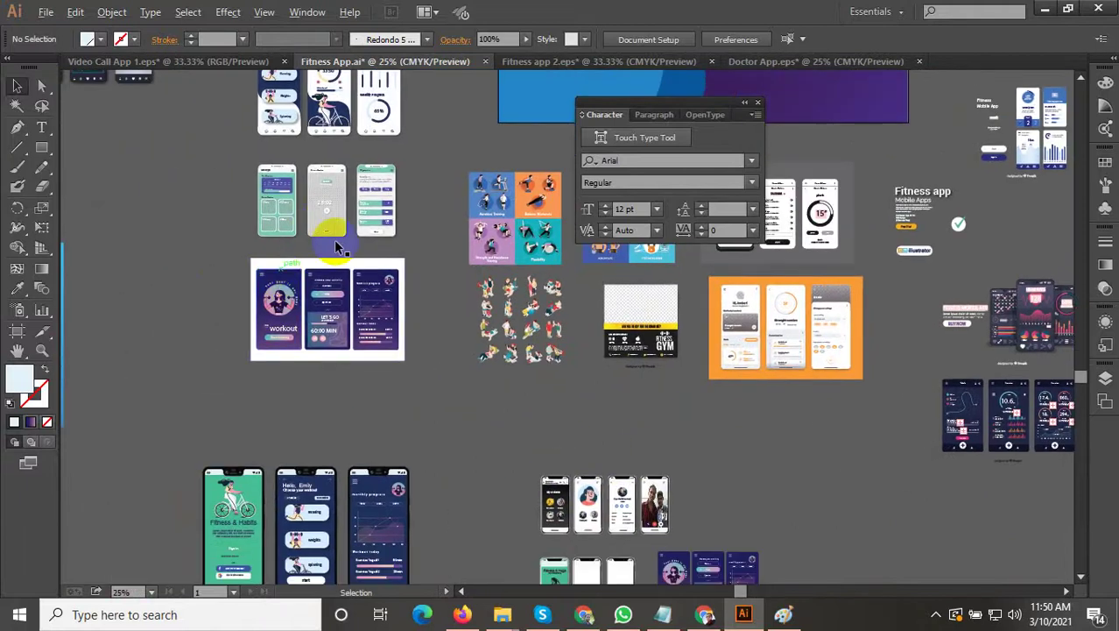
# Step: Examine the green reference fitness screens with the weekly progress, current session and exercise summary layouts
pyautogui.scroll(5, 379, 149)
pyautogui.moveTo(329, 196); pyautogui.dragTo(476, 430)
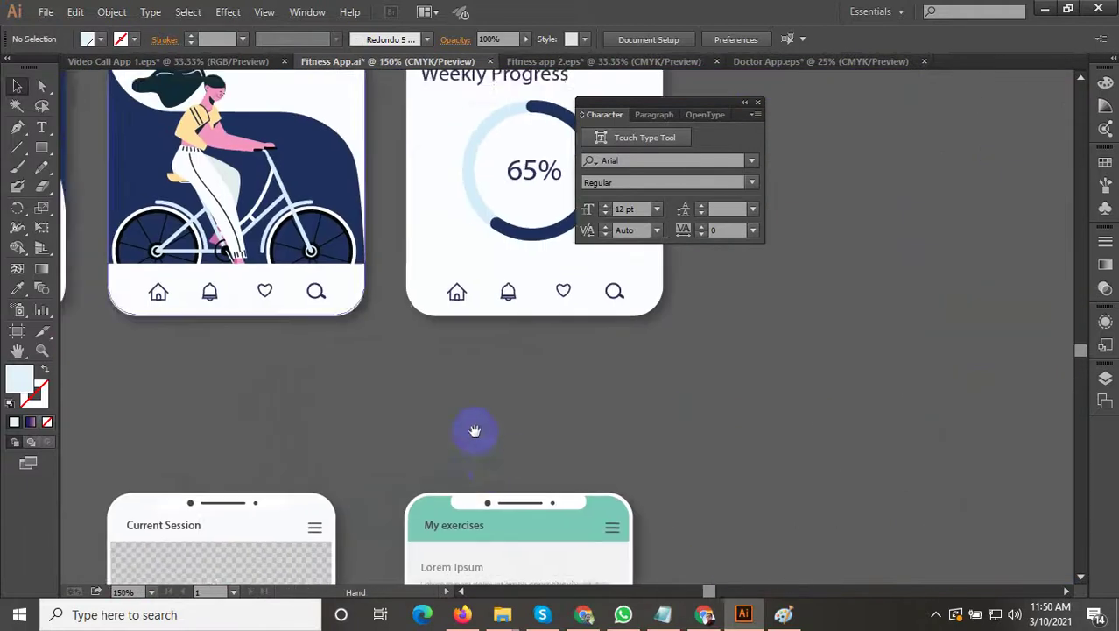
pyautogui.moveTo(449, 383); pyautogui.dragTo(519, 578)
pyautogui.moveTo(396, 383); pyautogui.dragTo(307, 254)
pyautogui.scroll(-1, 462, 497)
pyautogui.moveTo(359, 410); pyautogui.dragTo(382, 269)
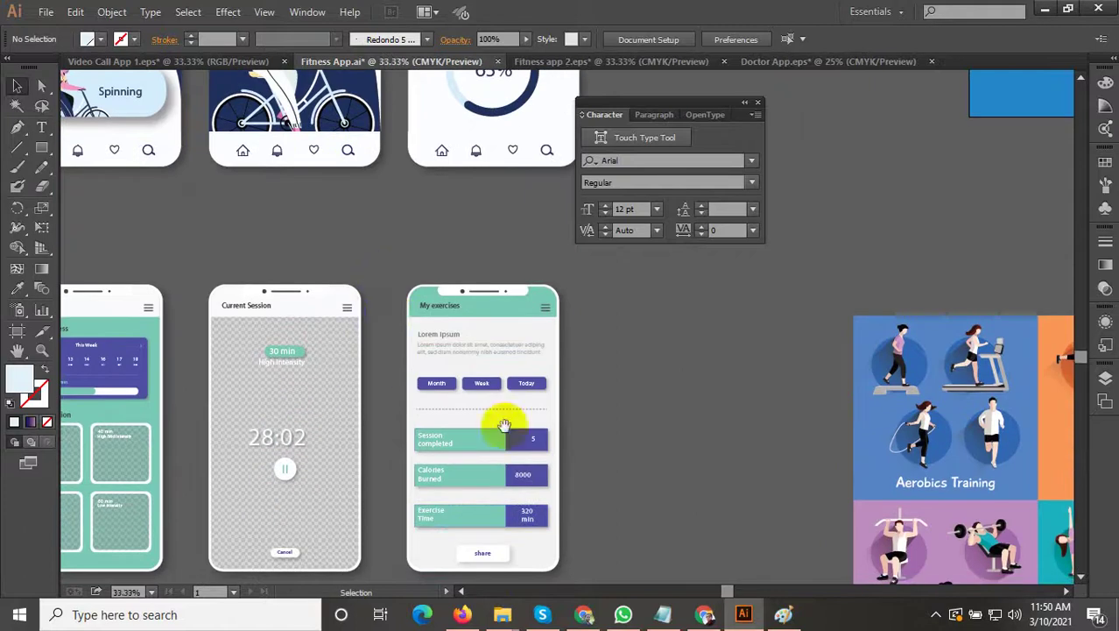
pyautogui.scroll(-3, 448, 264)
pyautogui.scroll(6, 210, 147)
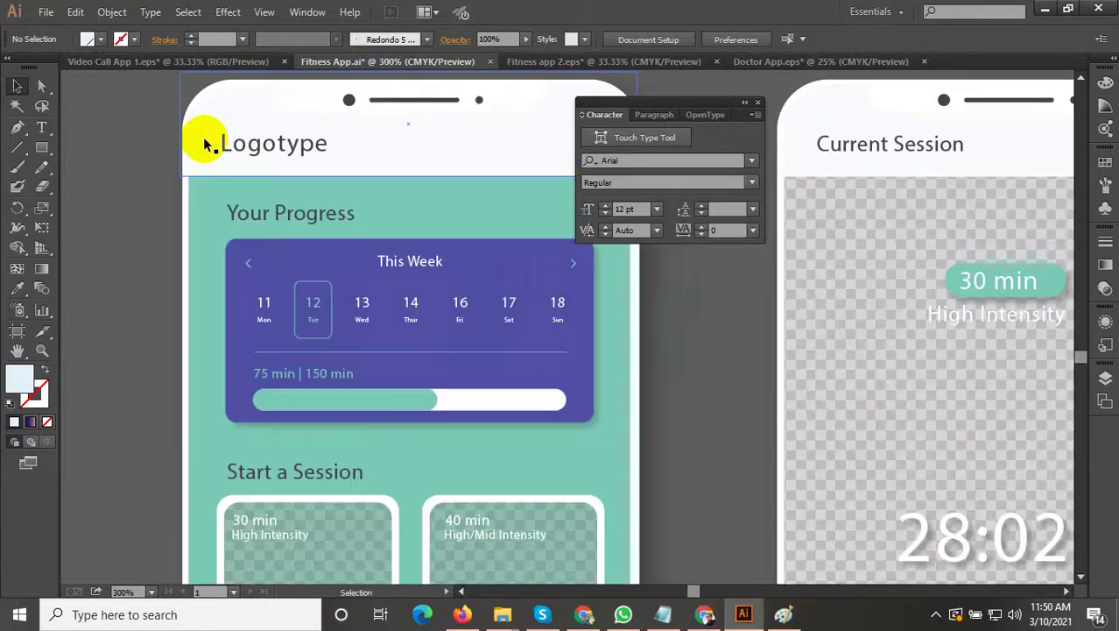
pyautogui.moveTo(281, 155); pyautogui.dragTo(255, 265)
pyautogui.scroll(-1, 215, 302)
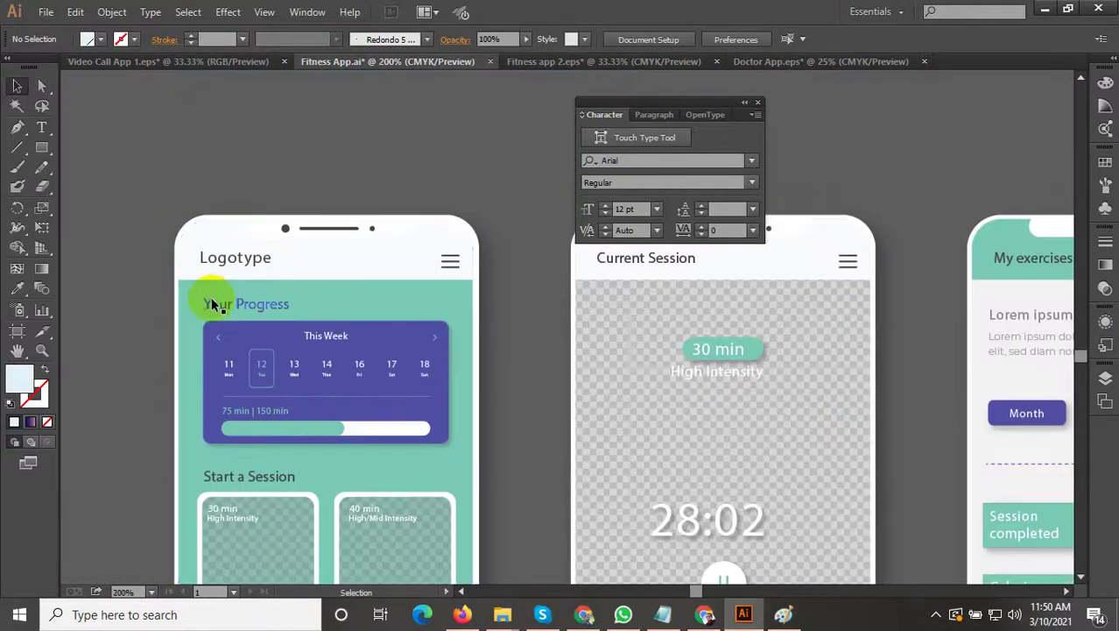
pyautogui.scroll(-2, 288, 291)
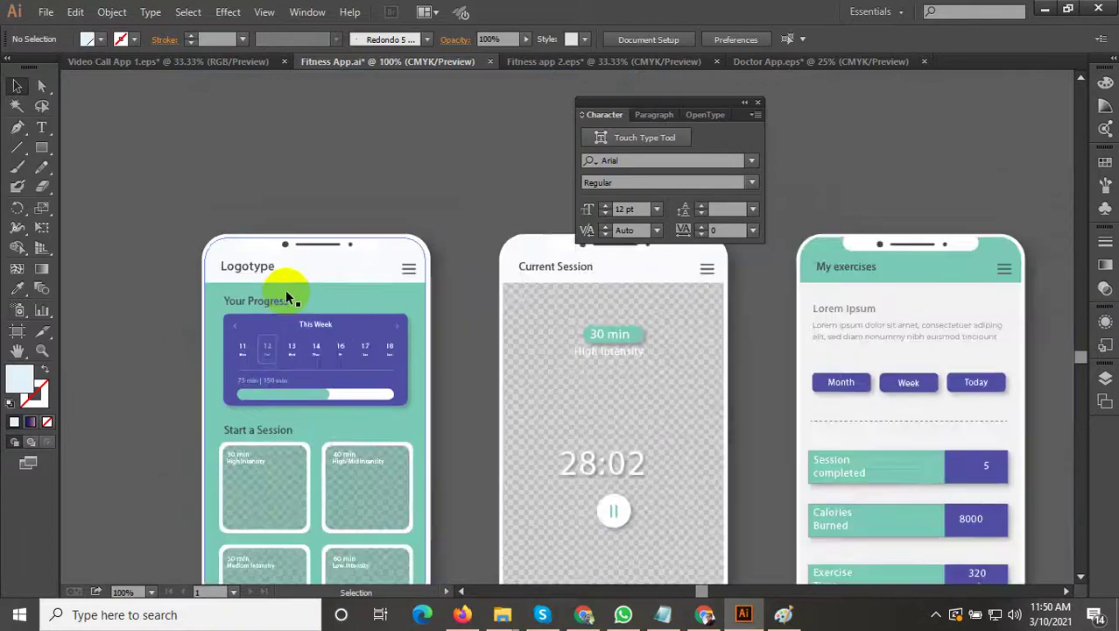
pyautogui.moveTo(499, 487); pyautogui.dragTo(179, 238)
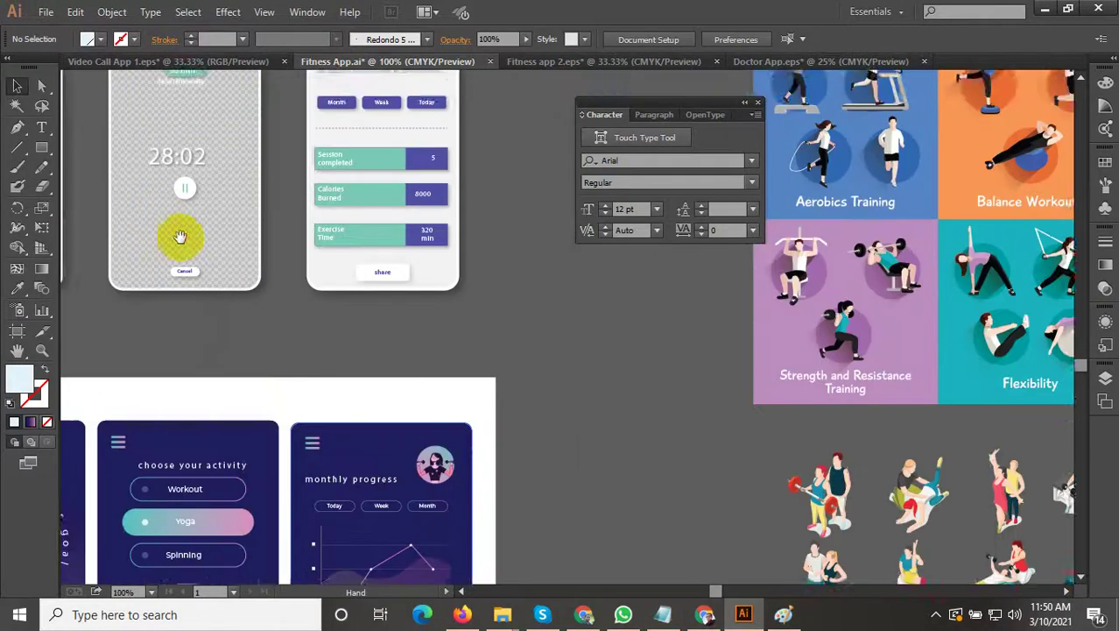
# Step: Isolate the monthly progress reference group and copy the three bars of its menu icon
pyautogui.moveTo(347, 420); pyautogui.dragTo(318, 298)
pyautogui.scroll(2, 302, 323)
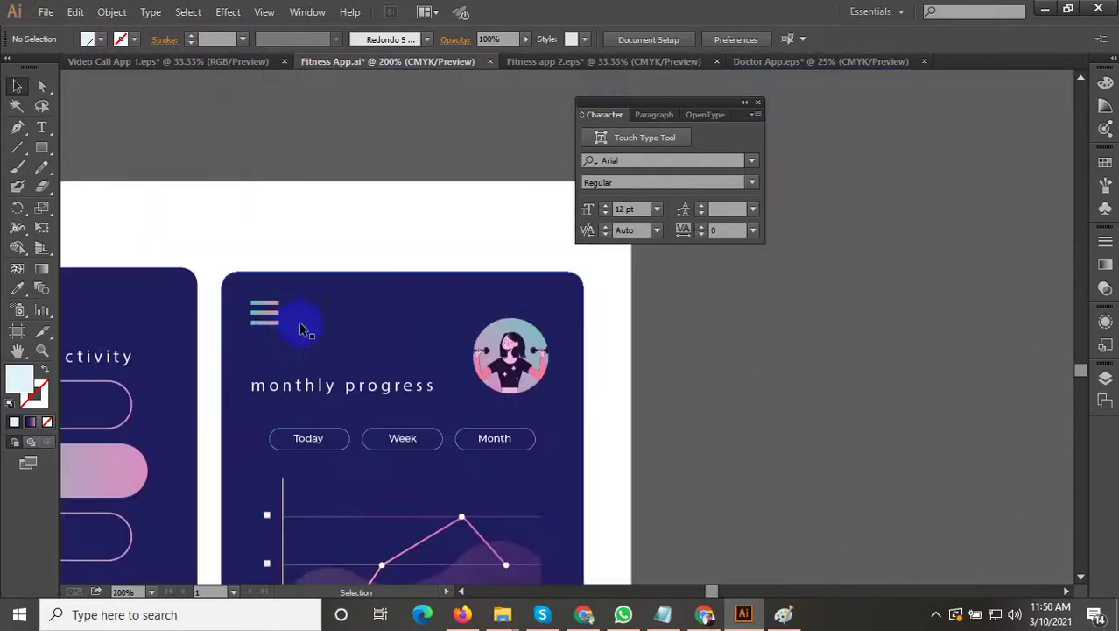
pyautogui.doubleClick(269, 323)
pyautogui.click(269, 326)
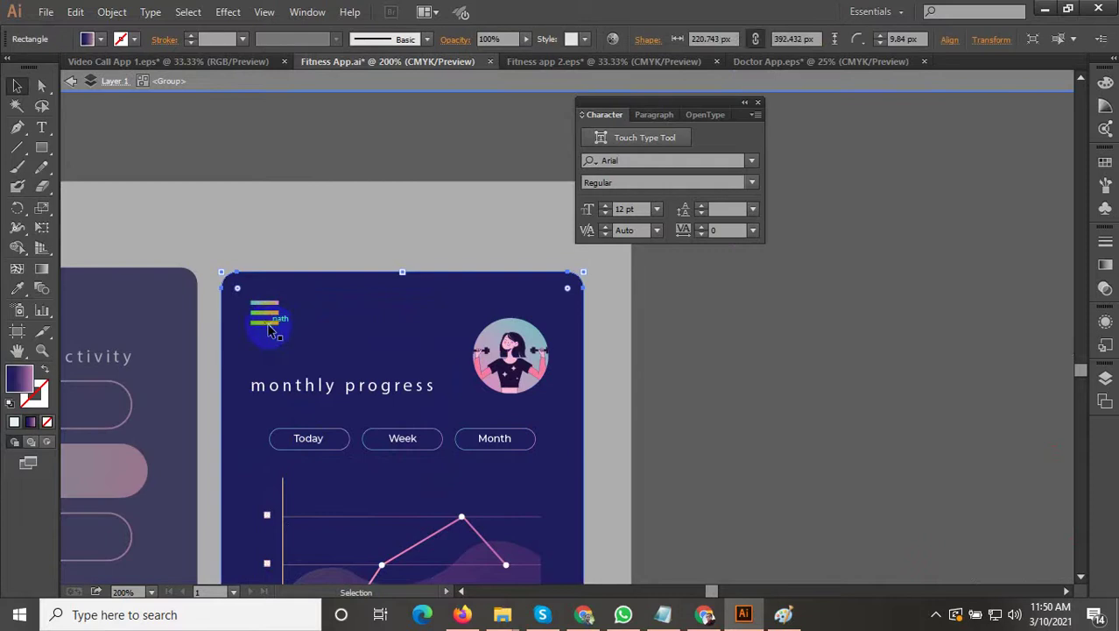
pyautogui.press('Escape')
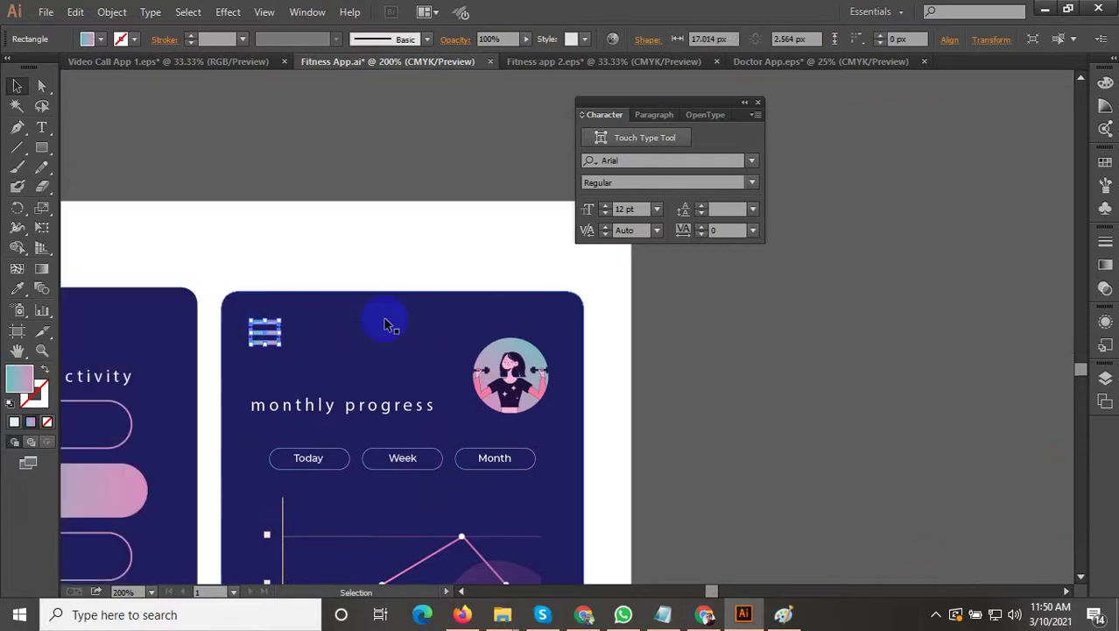
# Step: Paste the menu icon onto the Fitness & Yoga screen's light blue header, scale it to about 11 px wide and place it below the time
pyautogui.scroll(-4, 379, 317)
pyautogui.scroll(-1, 464, 407)
pyautogui.moveTo(491, 452); pyautogui.dragTo(444, 252)
pyautogui.moveTo(429, 444); pyautogui.dragTo(390, 195)
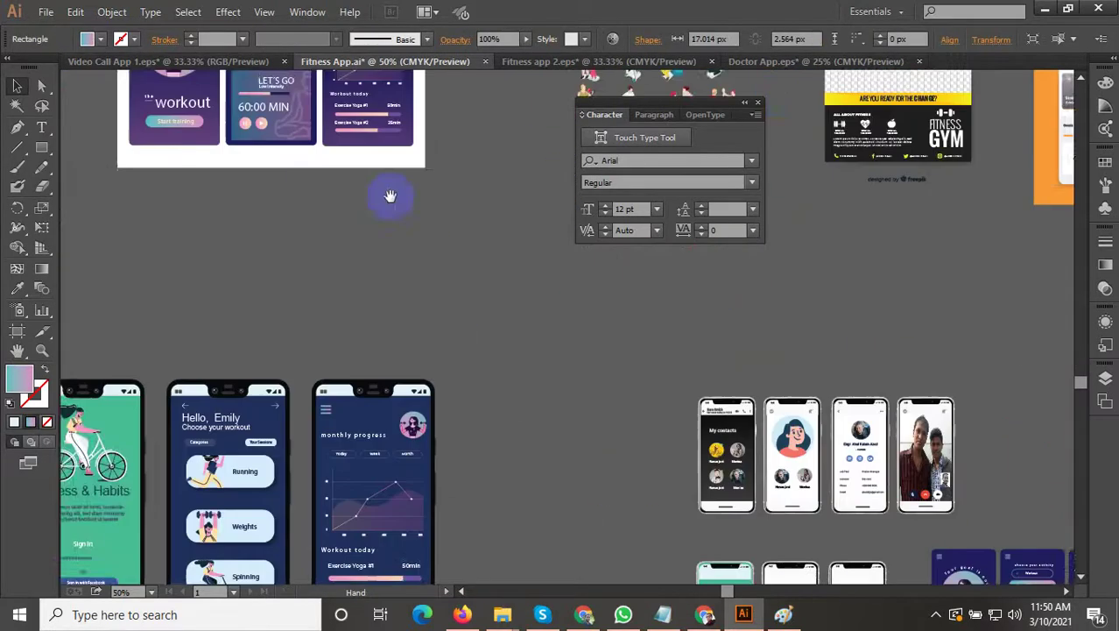
pyautogui.moveTo(478, 325); pyautogui.dragTo(312, 152)
pyautogui.moveTo(491, 438); pyautogui.dragTo(369, 262)
pyautogui.moveTo(502, 410); pyautogui.dragTo(342, 254)
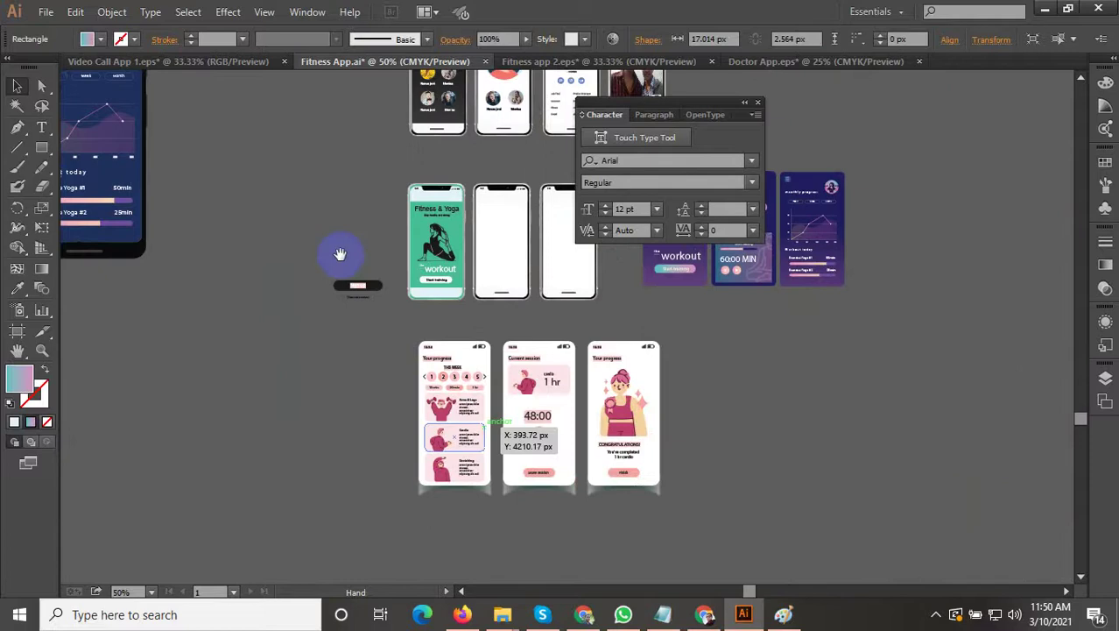
pyautogui.moveTo(369, 317); pyautogui.dragTo(382, 405)
pyautogui.scroll(3, 391, 302)
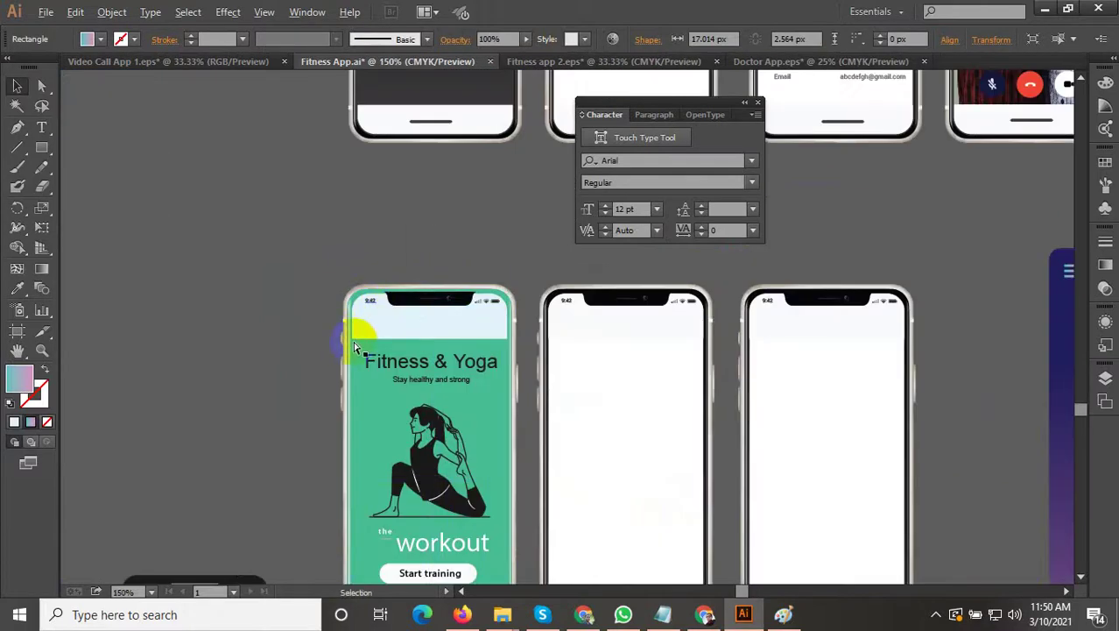
pyautogui.scroll(4, 355, 346)
pyautogui.hotkey('ctrl', 'v')
pyautogui.moveTo(520, 325); pyautogui.dragTo(438, 265)
pyautogui.scroll(2, 401, 279)
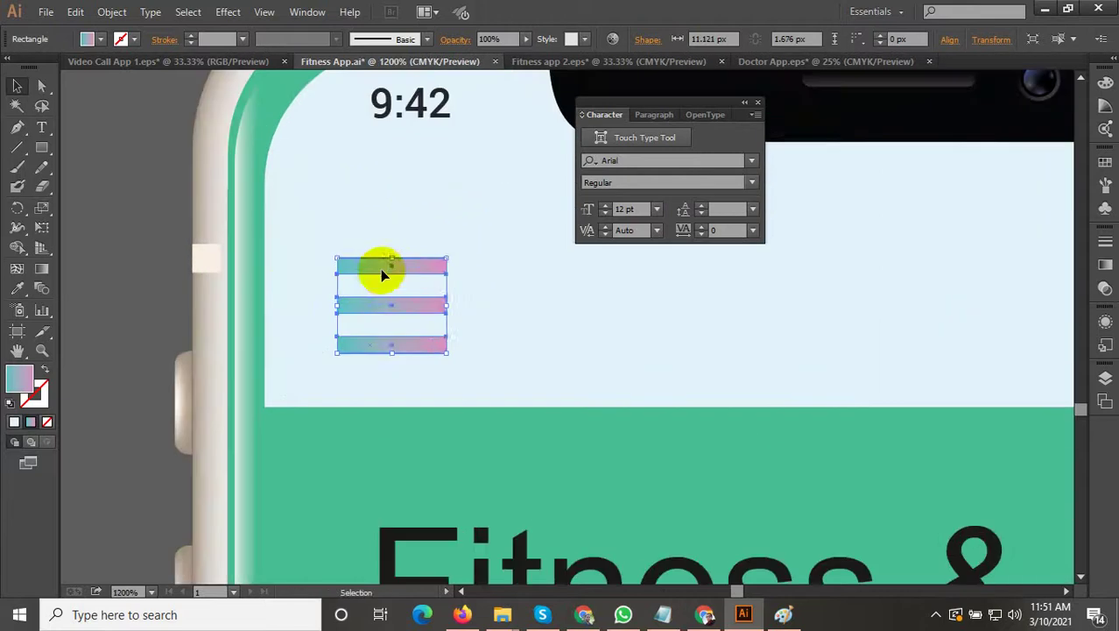
pyautogui.moveTo(358, 273); pyautogui.dragTo(348, 273)
# Step: Recolour the three menu icon bars black by sampling the phone's notch with the Eyedropper
pyautogui.click(18, 289)
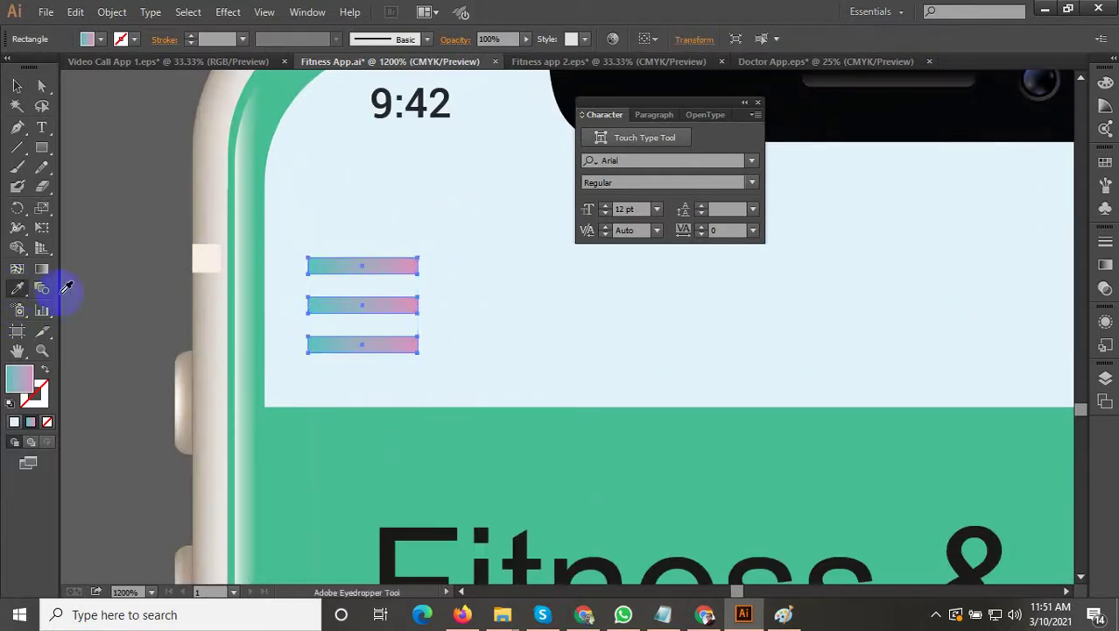
pyautogui.scroll(-2, 265, 346)
pyautogui.click(442, 219)
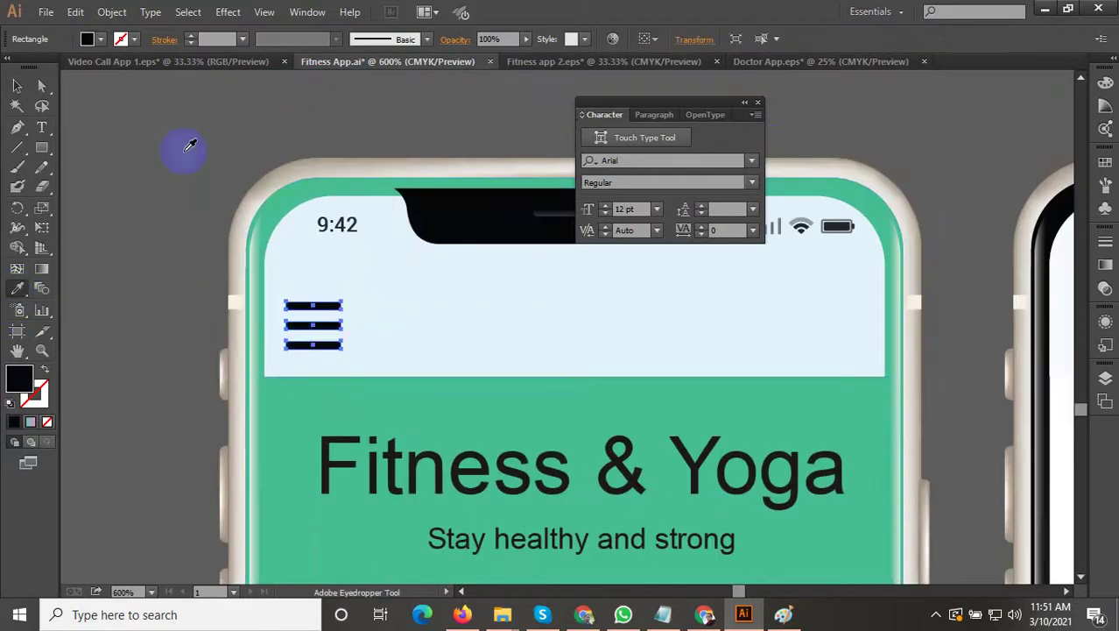
pyautogui.click(20, 86)
pyautogui.click(197, 318)
# Step: Reduce the menu icon's height slightly from its upper edge so the three bars become thinner and closer together
pyautogui.scroll(-2, 196, 318)
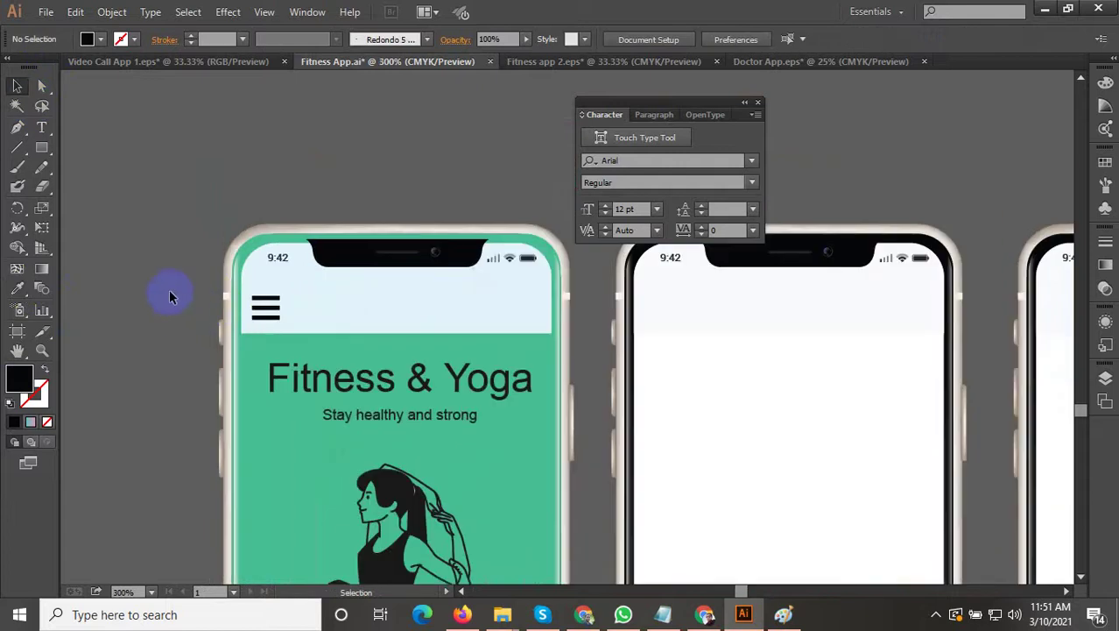
pyautogui.scroll(-3, 306, 298)
pyautogui.scroll(4, 281, 300)
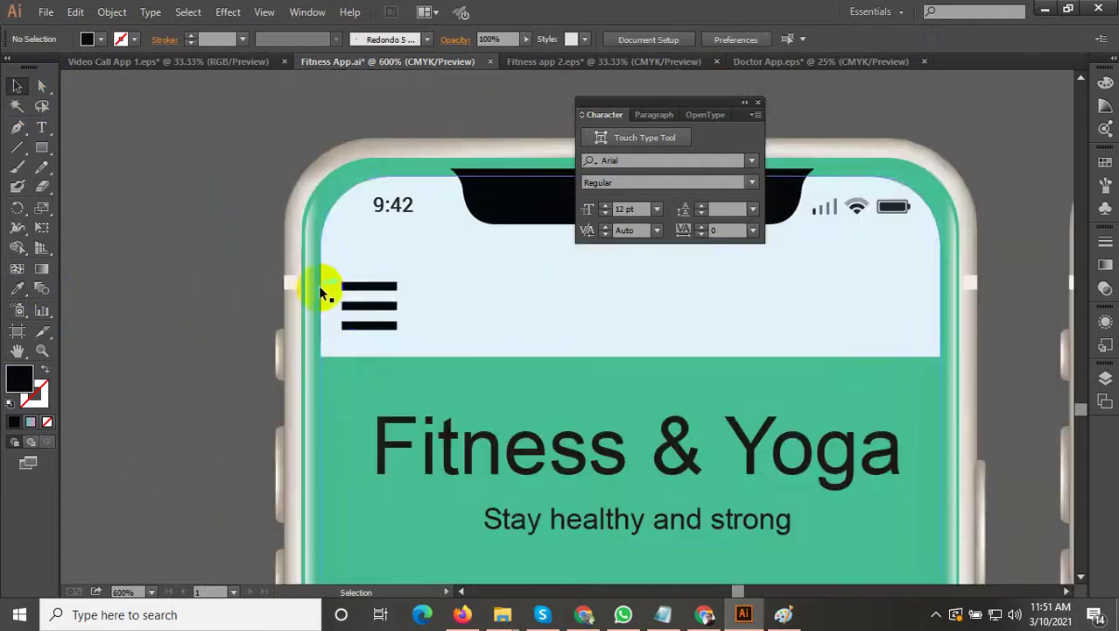
pyautogui.click(369, 300)
pyautogui.scroll(2, 369, 285)
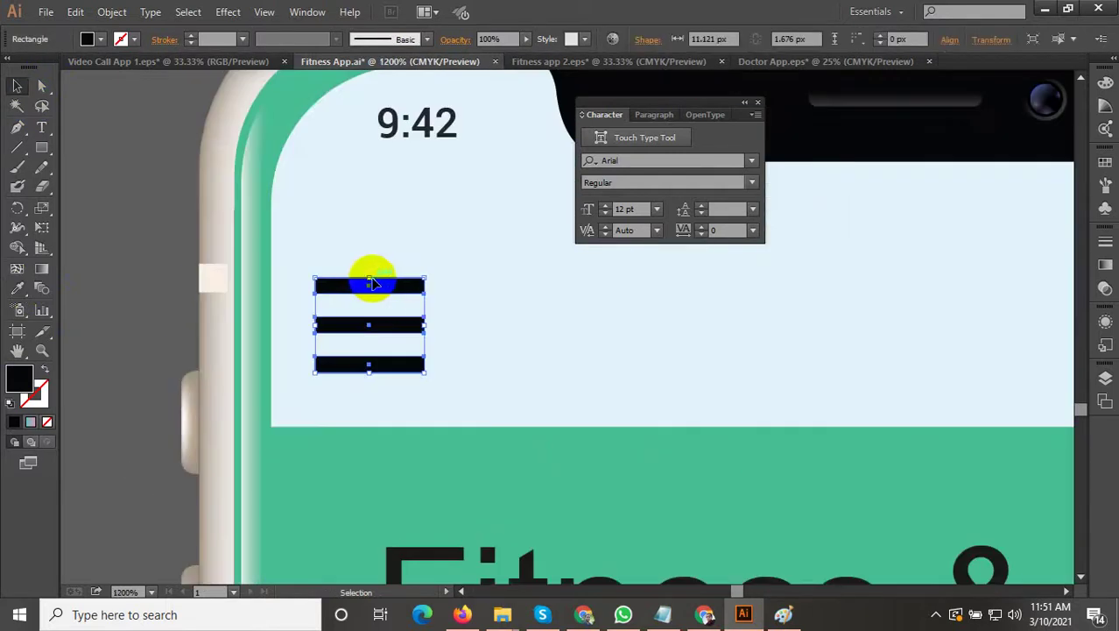
pyautogui.moveTo(370, 280); pyautogui.dragTo(370, 299)
pyautogui.scroll(-3, 256, 322)
pyautogui.click(257, 322)
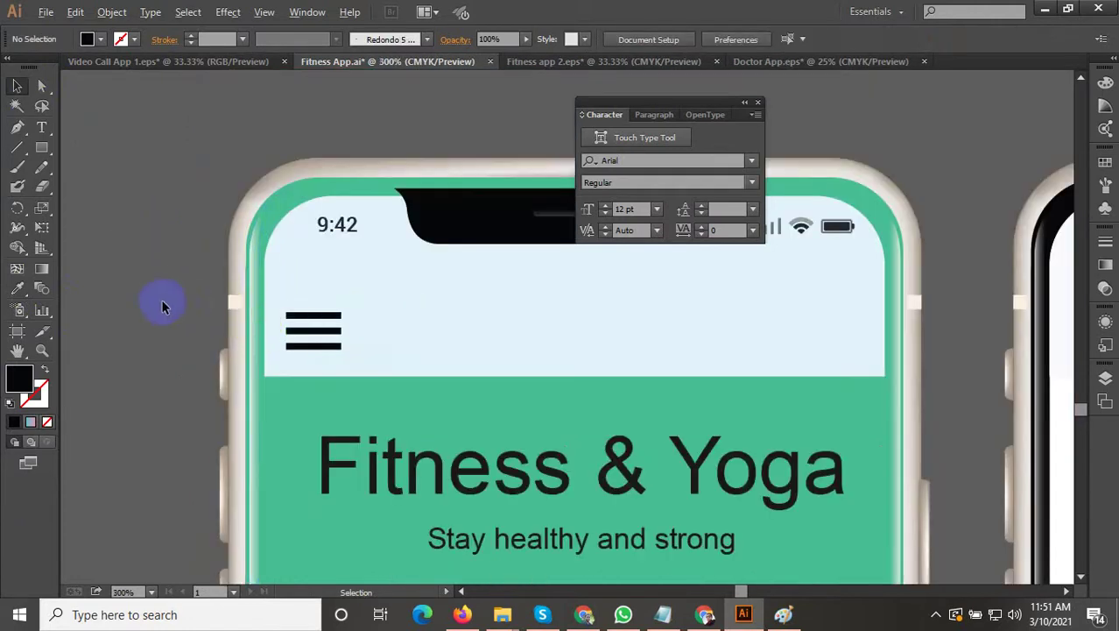
# Step: Ungroup the middle blank phone mockup so its parts can be selected separately
pyautogui.scroll(-1, 157, 311)
pyautogui.scroll(-4, 335, 325)
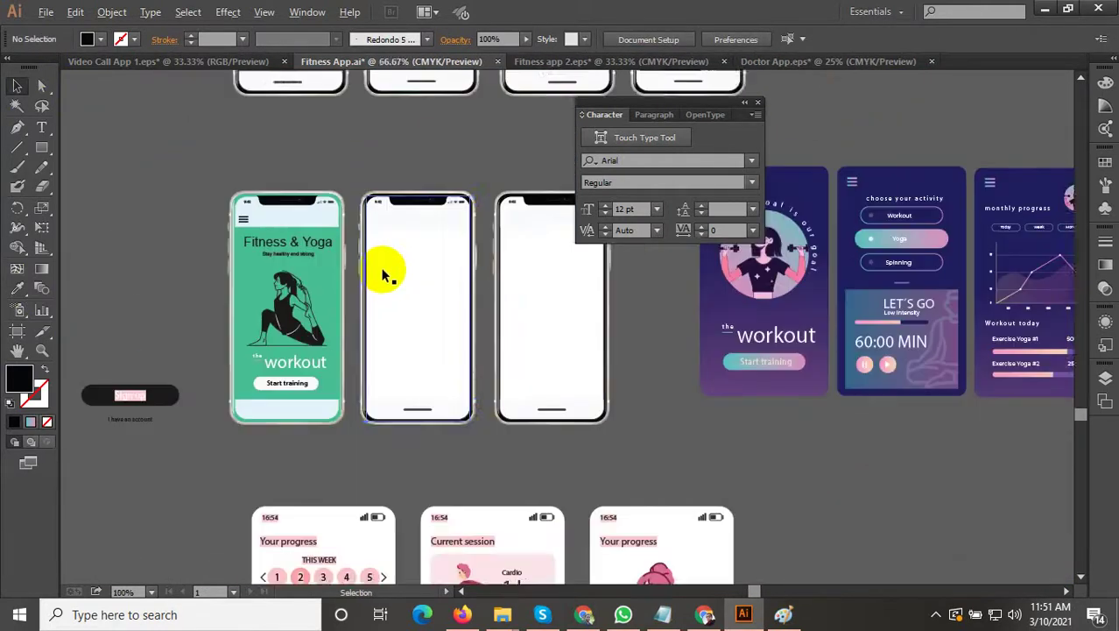
pyautogui.scroll(-1, 385, 277)
pyautogui.scroll(1, 391, 279)
pyautogui.click(390, 281)
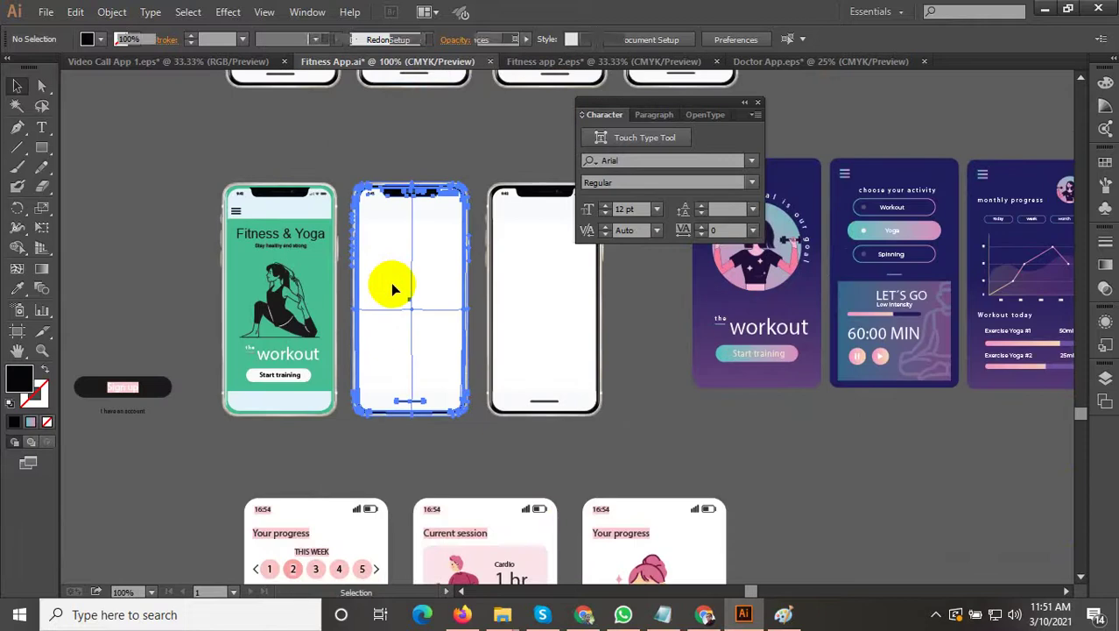
pyautogui.rightClick(391, 282)
pyautogui.click(490, 383)
pyautogui.click(478, 355)
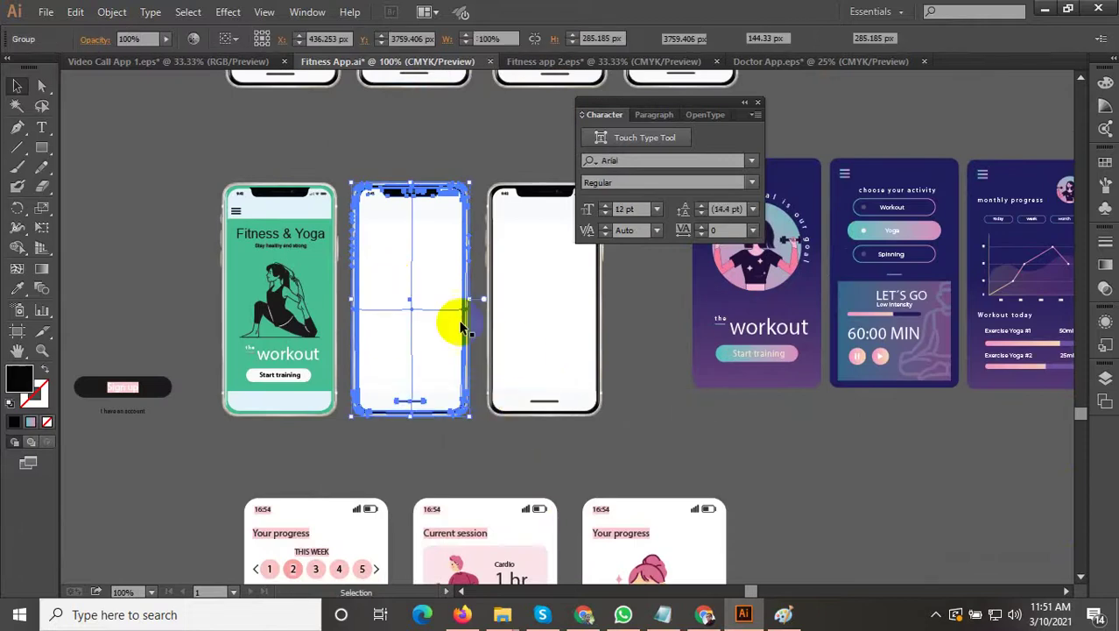
pyautogui.click(439, 316)
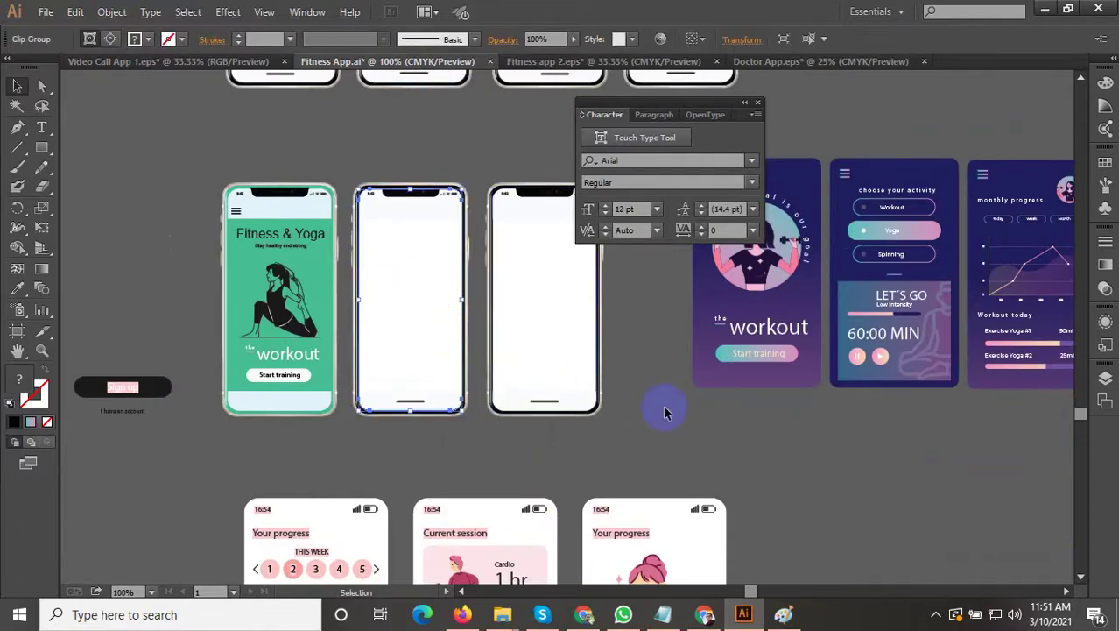
pyautogui.moveTo(604, 430); pyautogui.dragTo(338, 189)
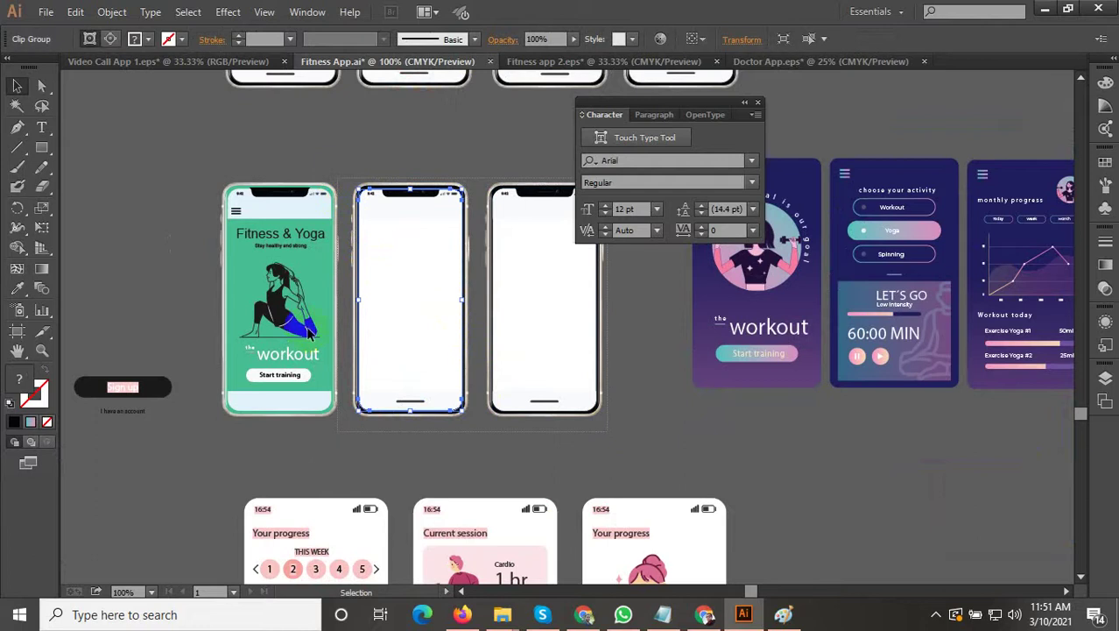
pyautogui.moveTo(309, 331); pyautogui.dragTo(302, 351)
pyautogui.scroll(1, 280, 388)
pyautogui.click(297, 448)
pyautogui.click(264, 408)
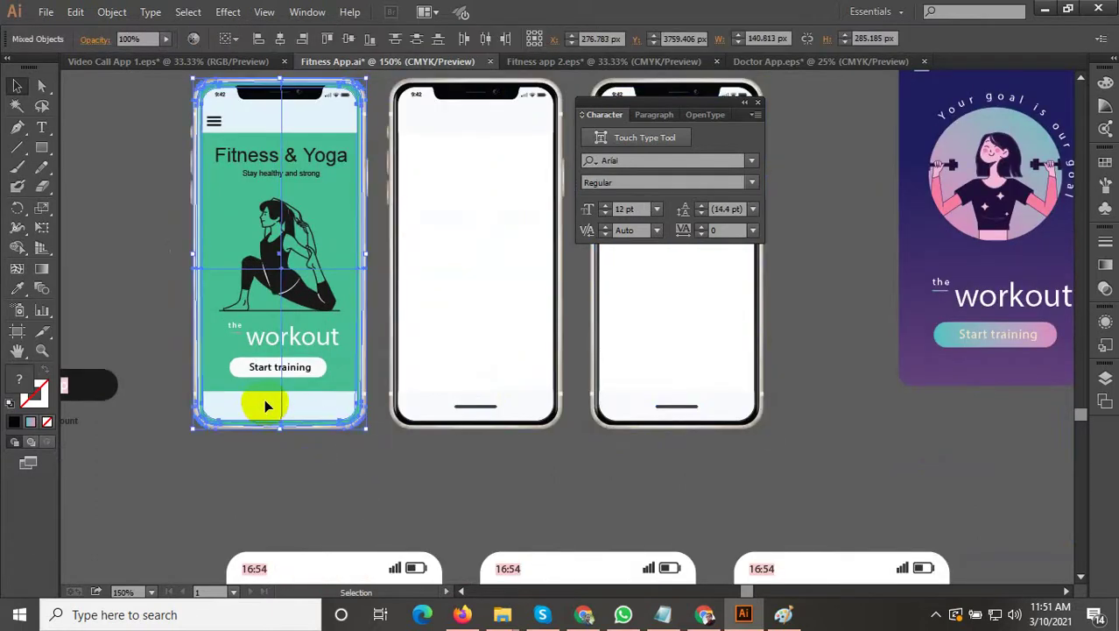
pyautogui.click(300, 496)
pyautogui.scroll(1, 300, 490)
pyautogui.moveTo(262, 383); pyautogui.dragTo(263, 385)
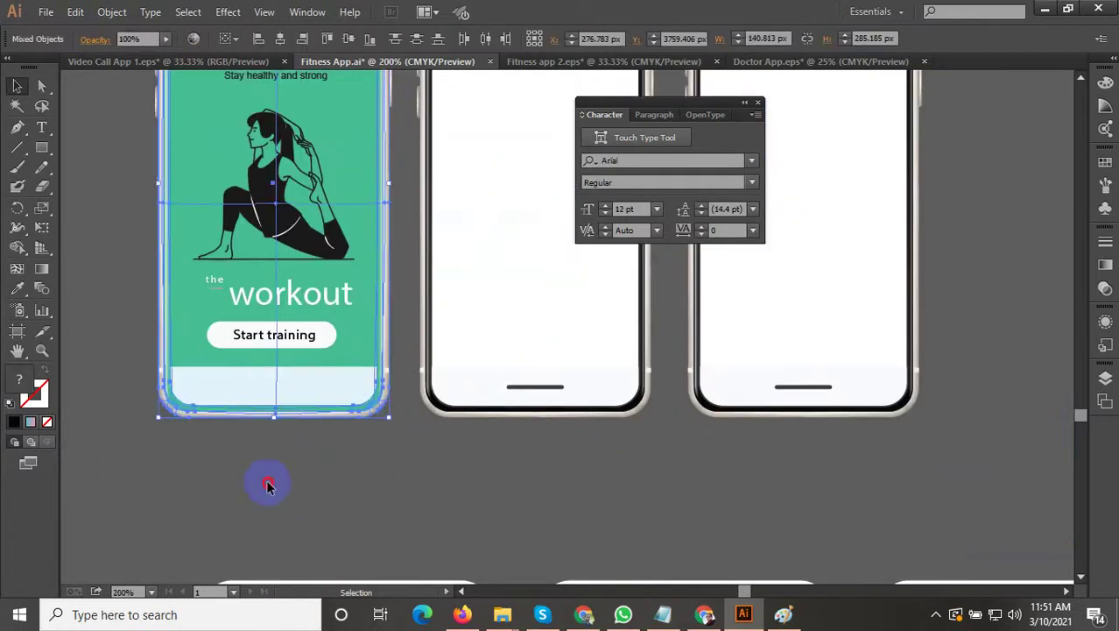
pyautogui.click(267, 483)
# Step: Move the home indicator bar from the middle blank phone onto the Fitness & Yoga screen's lower light blue bar
pyautogui.click(532, 385)
pyautogui.moveTo(523, 390); pyautogui.dragTo(263, 391)
pyautogui.click(291, 487)
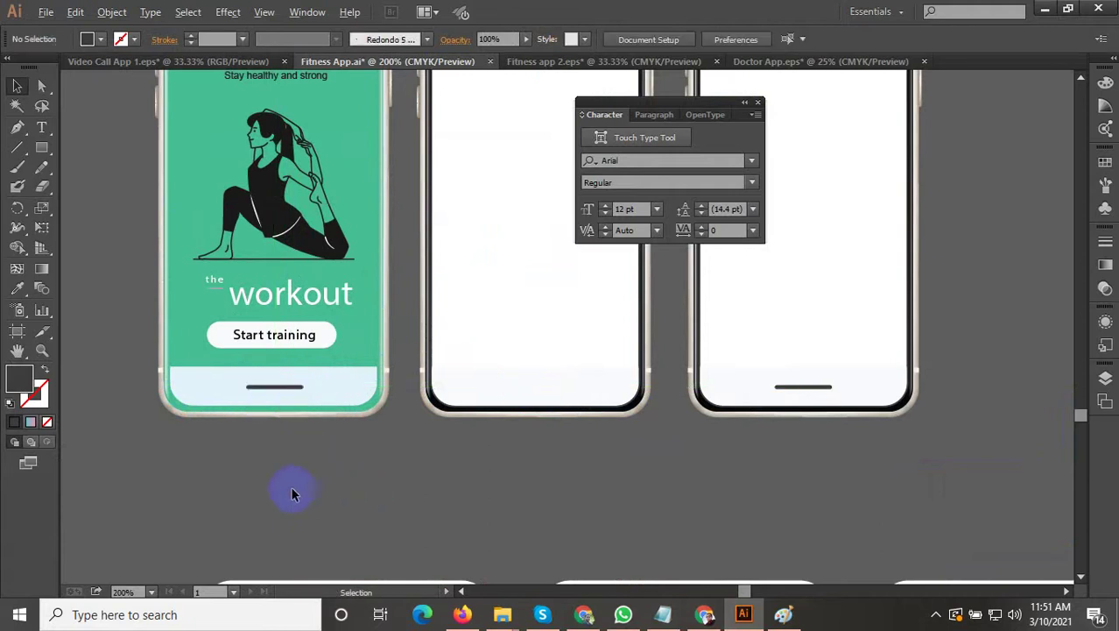
pyautogui.scroll(-1, 292, 487)
pyautogui.scroll(2, 266, 438)
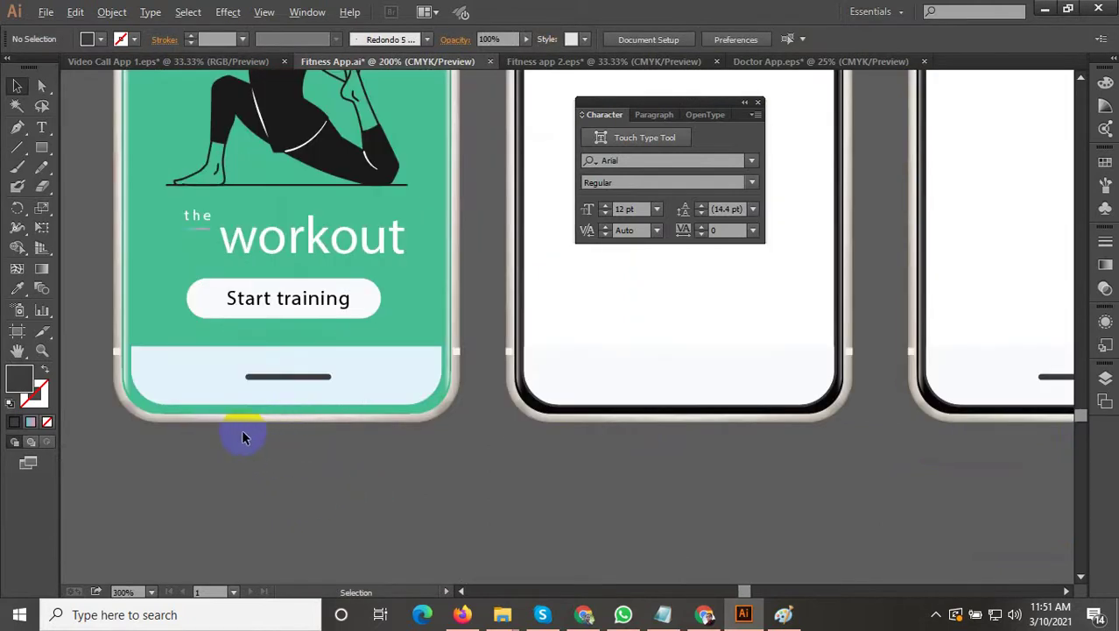
# Step: Delete the two blank phone mockups beside the Fitness & Yoga phone, including the leftover edge fragments
pyautogui.scroll(-2, 242, 429)
pyautogui.moveTo(612, 449); pyautogui.dragTo(350, 210)
pyautogui.press('Delete')
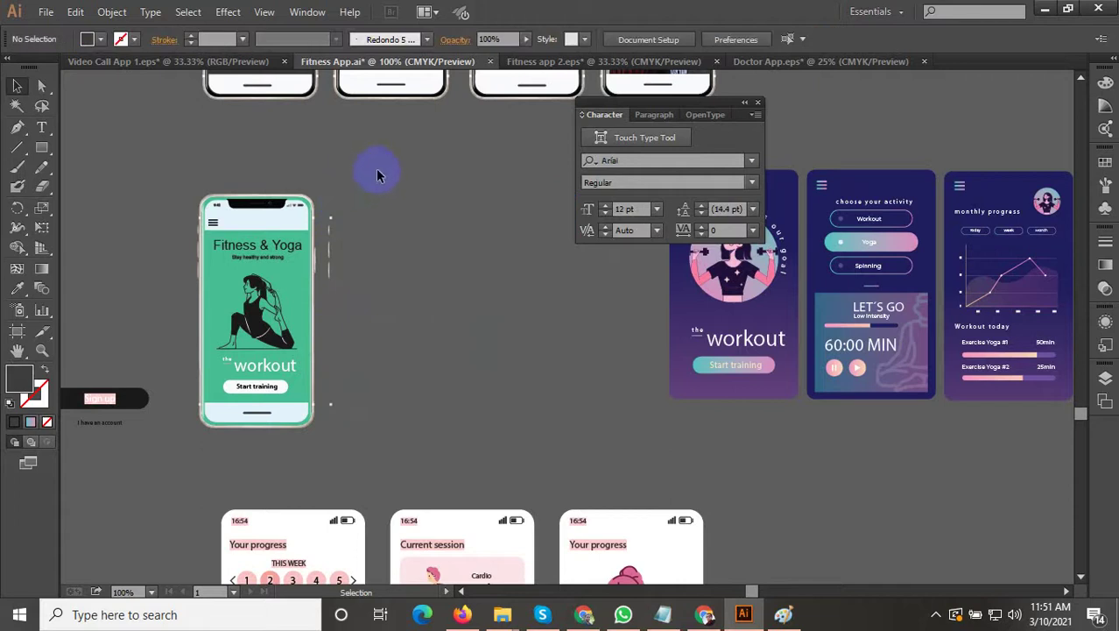
pyautogui.moveTo(320, 445); pyautogui.dragTo(320, 444)
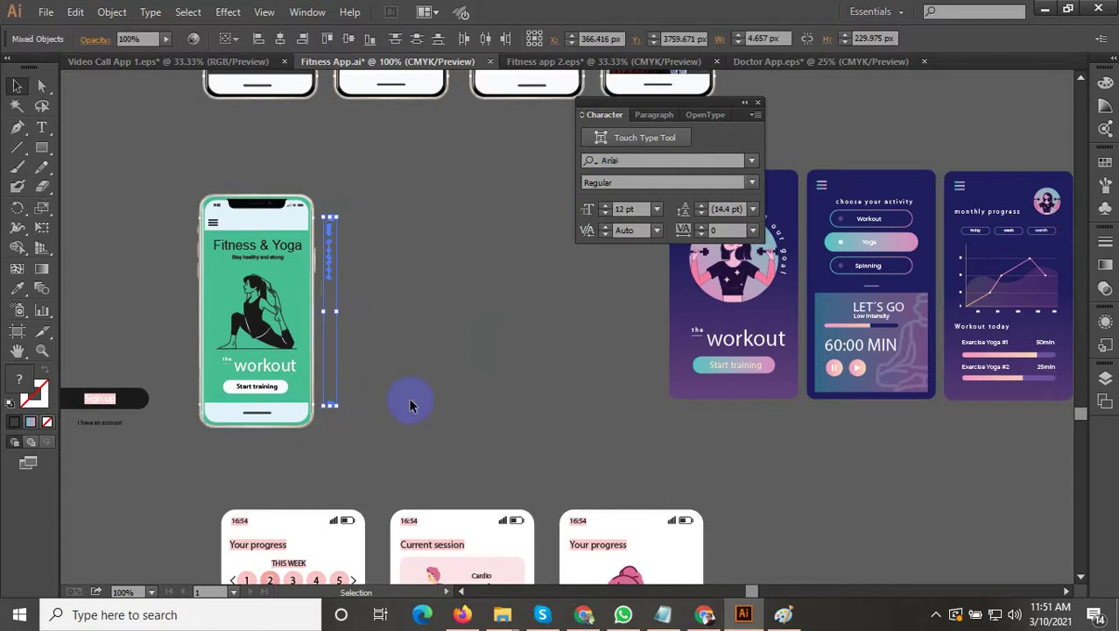
pyautogui.press('Delete')
# Step: Group all parts of the Fitness & Yoga phone and duplicate it about 163 px horizontally to its right
pyautogui.moveTo(399, 422); pyautogui.dragTo(192, 194)
pyautogui.rightClick(220, 217)
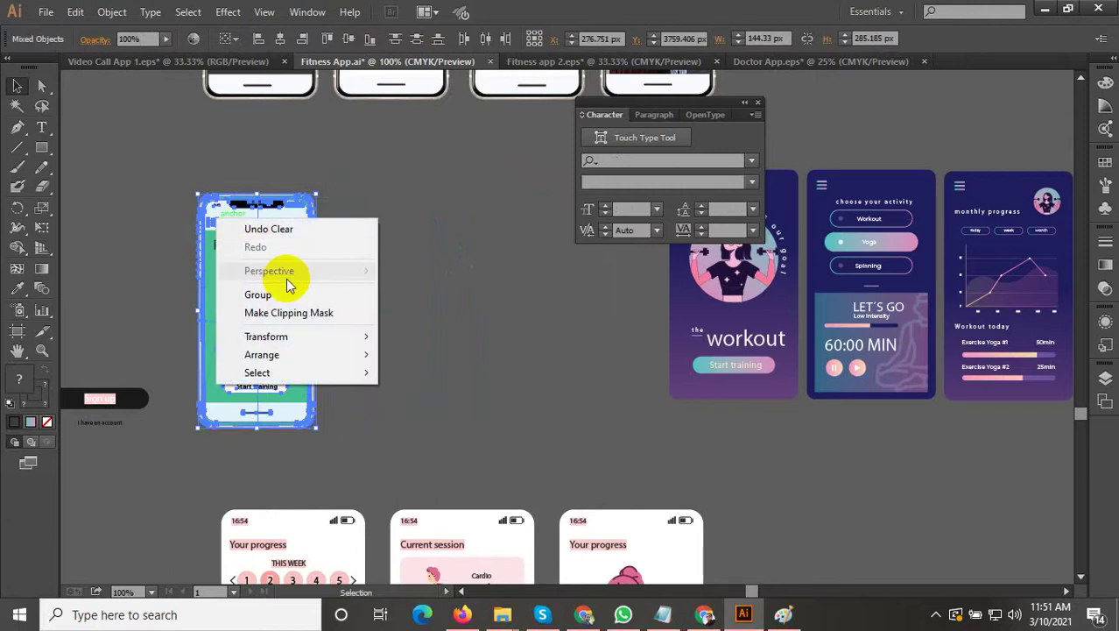
pyautogui.click(286, 293)
pyautogui.moveTo(263, 230); pyautogui.dragTo(394, 232)
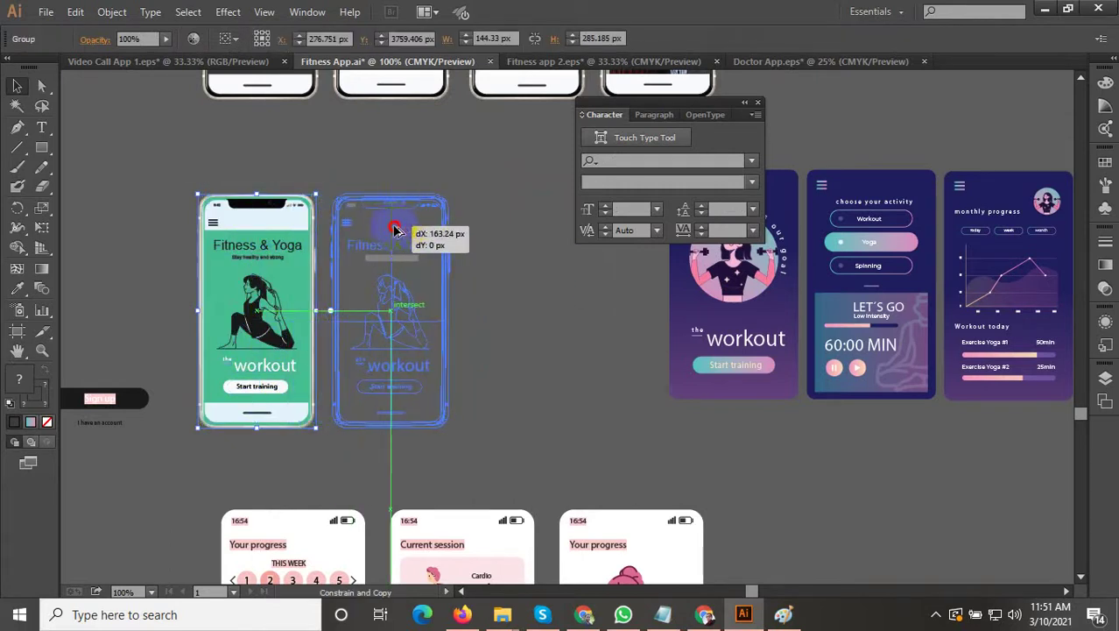
pyautogui.click(455, 259)
# Step: Move the Current session screen out of the pink reference row to the empty area right of the Congratulations screen
pyautogui.moveTo(500, 247)
pyautogui.mouseDown()
pyautogui.moveTo(520, 281)
pyautogui.moveTo(496, 247)
pyautogui.mouseUp()
pyautogui.scroll(-1, 520, 283)
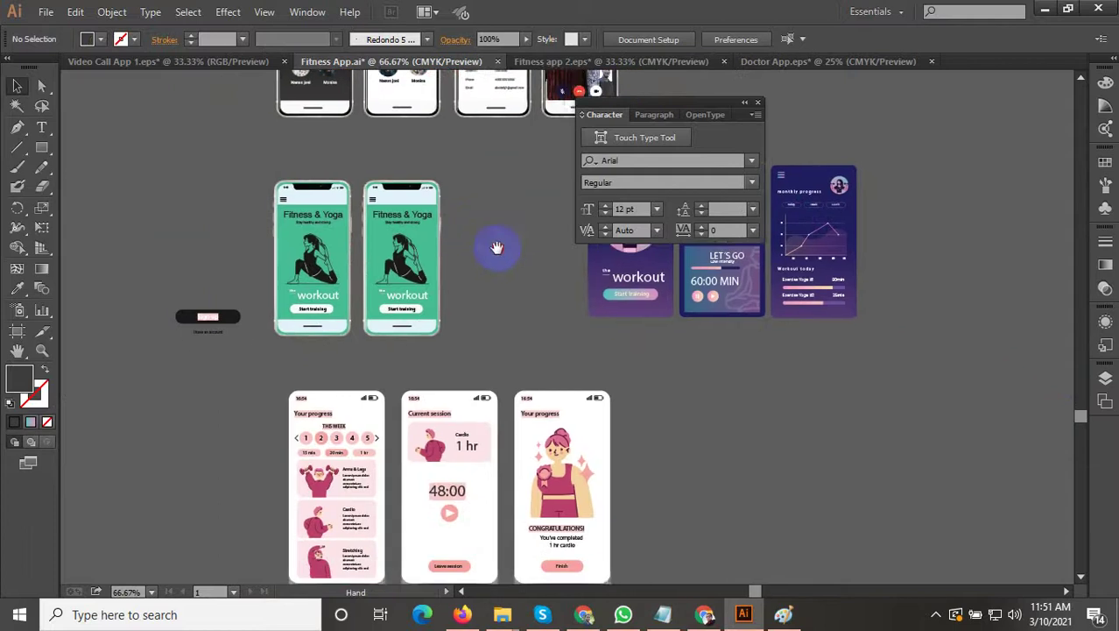
pyautogui.moveTo(507, 291); pyautogui.dragTo(501, 240)
pyautogui.scroll(2, 456, 425)
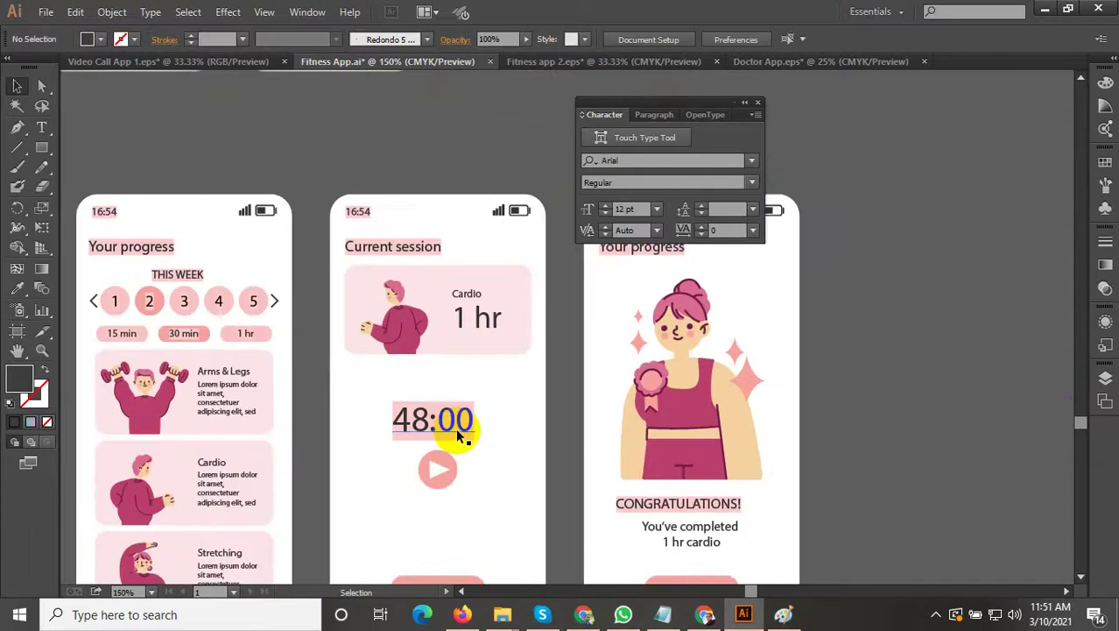
pyautogui.scroll(-1, 414, 328)
pyautogui.click(415, 330)
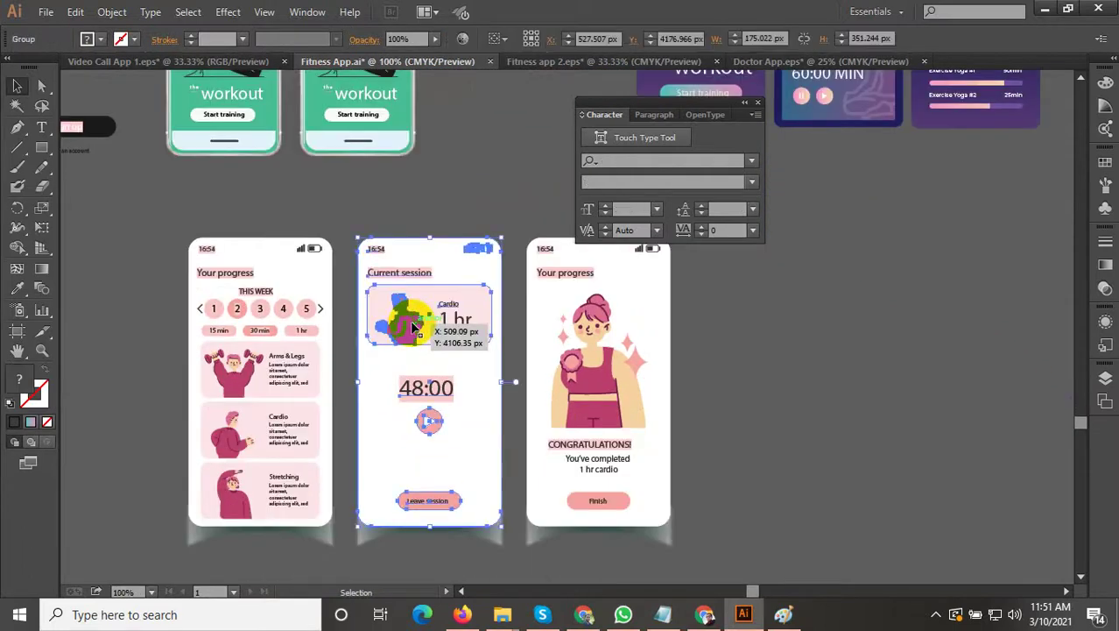
pyautogui.scroll(-1, 415, 331)
pyautogui.moveTo(412, 323); pyautogui.dragTo(633, 331)
pyautogui.hotkey('ctrl', 'shift', 'a')
# Step: Ungroup the relocated Current session screen so its elements can be selected separately
pyautogui.scroll(1, 585, 334)
pyautogui.rightClick(632, 327)
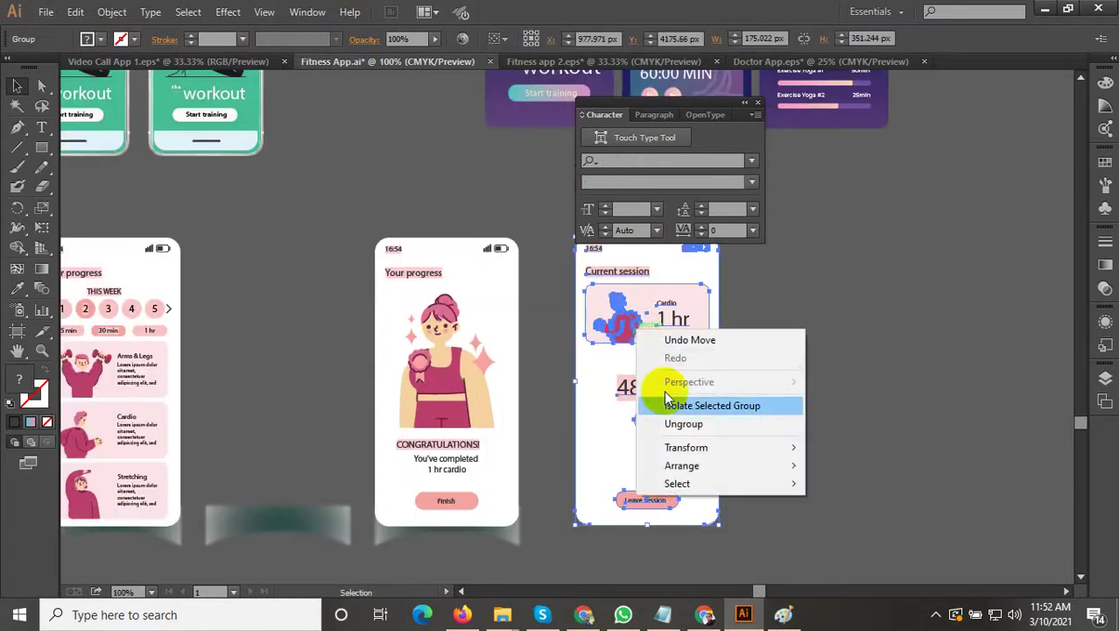
pyautogui.click(686, 425)
pyautogui.click(760, 337)
pyautogui.scroll(1, 770, 340)
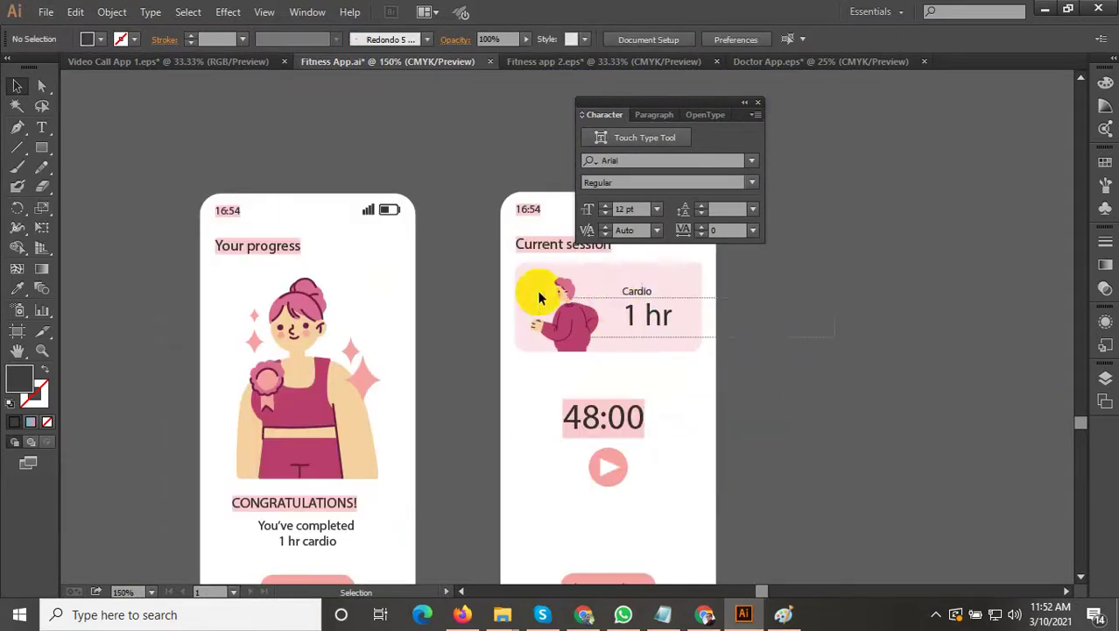
# Step: Move the Current session heading, Cardio card, 48:00 timer, play button and Leave session button beside the second green phone
pyautogui.moveTo(538, 298); pyautogui.dragTo(537, 297)
pyautogui.moveTo(748, 311); pyautogui.dragTo(507, 274)
pyautogui.scroll(-1, 508, 276)
pyautogui.click(502, 280)
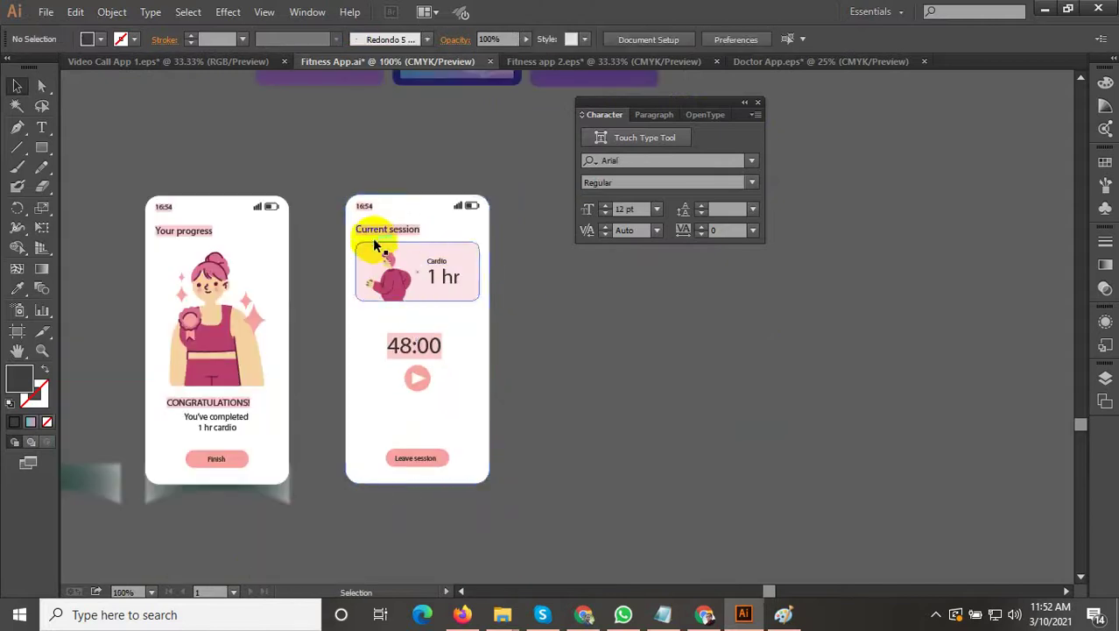
pyautogui.click(375, 237)
pyautogui.click(377, 229)
pyautogui.keyDown('shift'); pyautogui.click(391, 256); pyautogui.keyUp('shift')
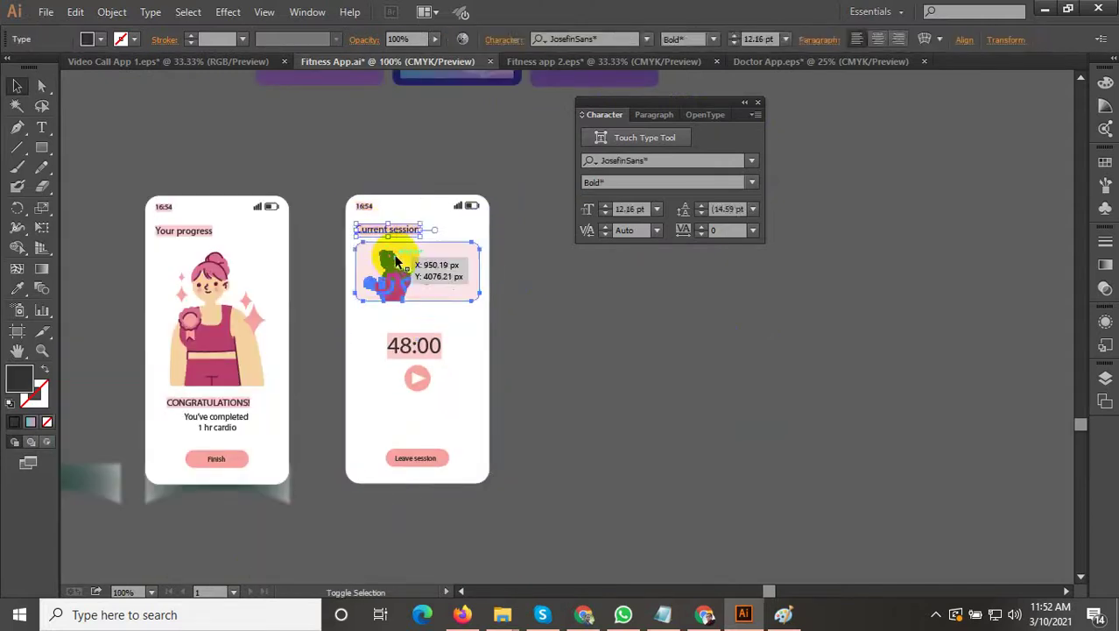
pyautogui.keyDown('shift'); pyautogui.click(405, 348); pyautogui.keyUp('shift')
pyautogui.keyDown('shift'); pyautogui.click(417, 379); pyautogui.keyUp('shift')
pyautogui.scroll(3, 414, 469)
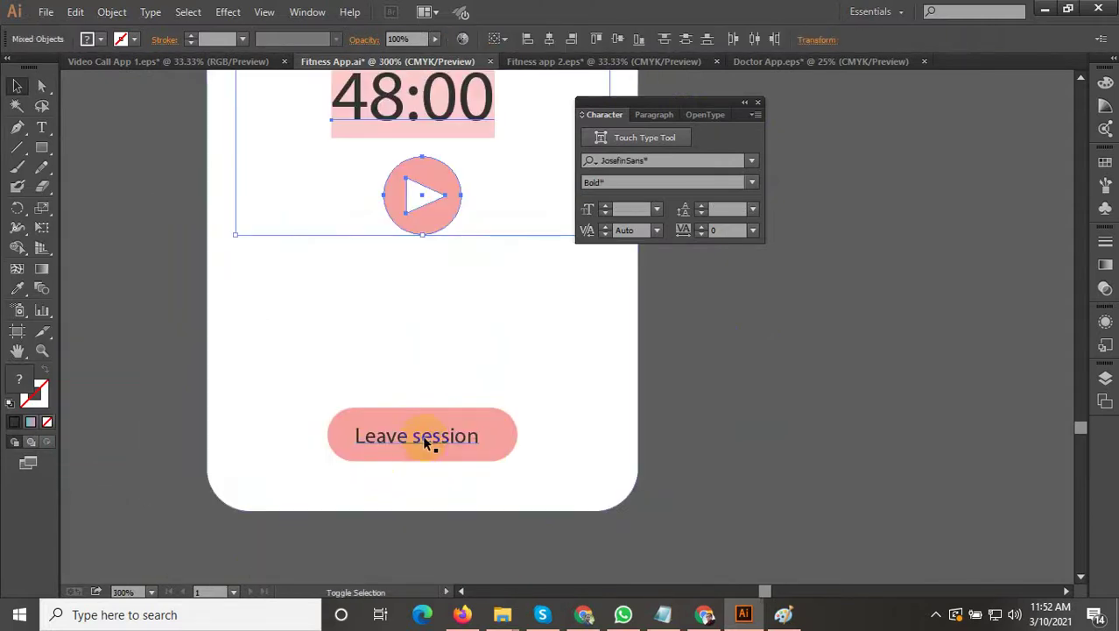
pyautogui.keyDown('shift'); pyautogui.click(427, 444); pyautogui.keyUp('shift')
pyautogui.scroll(-7, 524, 457)
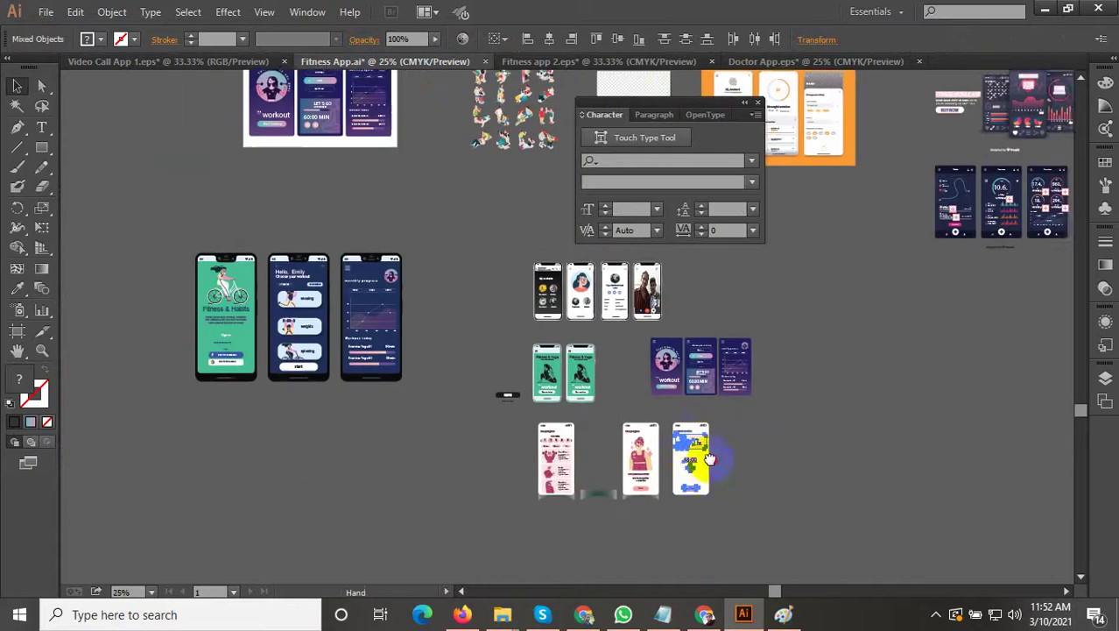
pyautogui.moveTo(709, 459); pyautogui.dragTo(623, 364)
pyautogui.scroll(5, 648, 346)
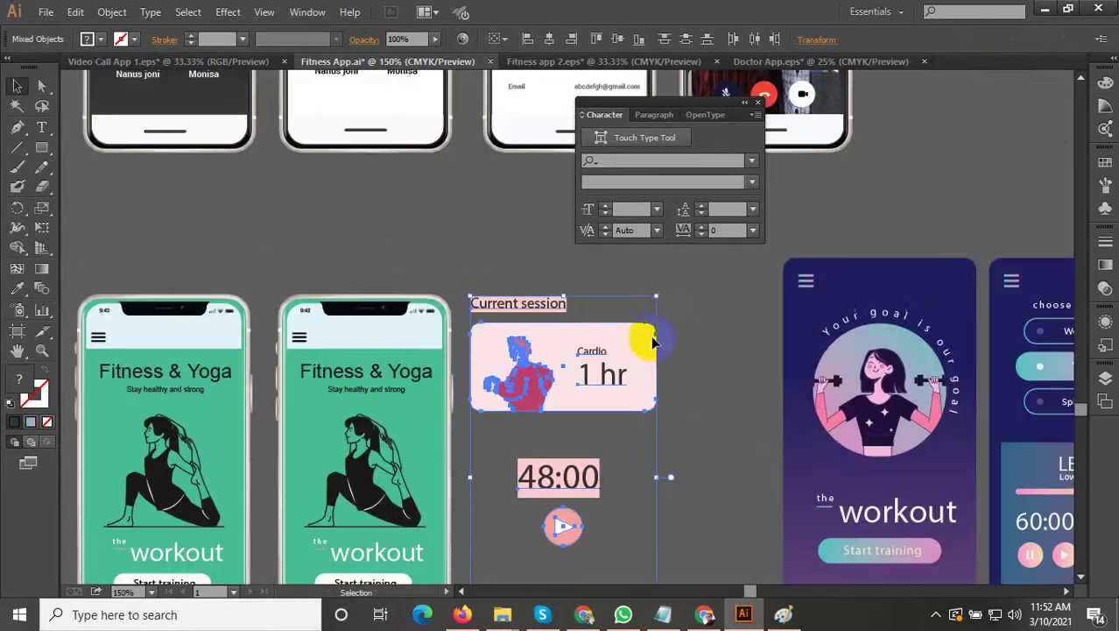
# Step: Scale the Current session elements down proportionally so they suit the phone screen's width
pyautogui.moveTo(658, 297); pyautogui.dragTo(651, 322)
pyautogui.moveTo(703, 341); pyautogui.dragTo(728, 287)
pyautogui.click(768, 323)
pyautogui.scroll(-1, 740, 327)
pyautogui.scroll(-1, 737, 333)
# Step: Ungroup the second Fitness & Yoga phone so its screen content can be edited separately
pyautogui.click(530, 328)
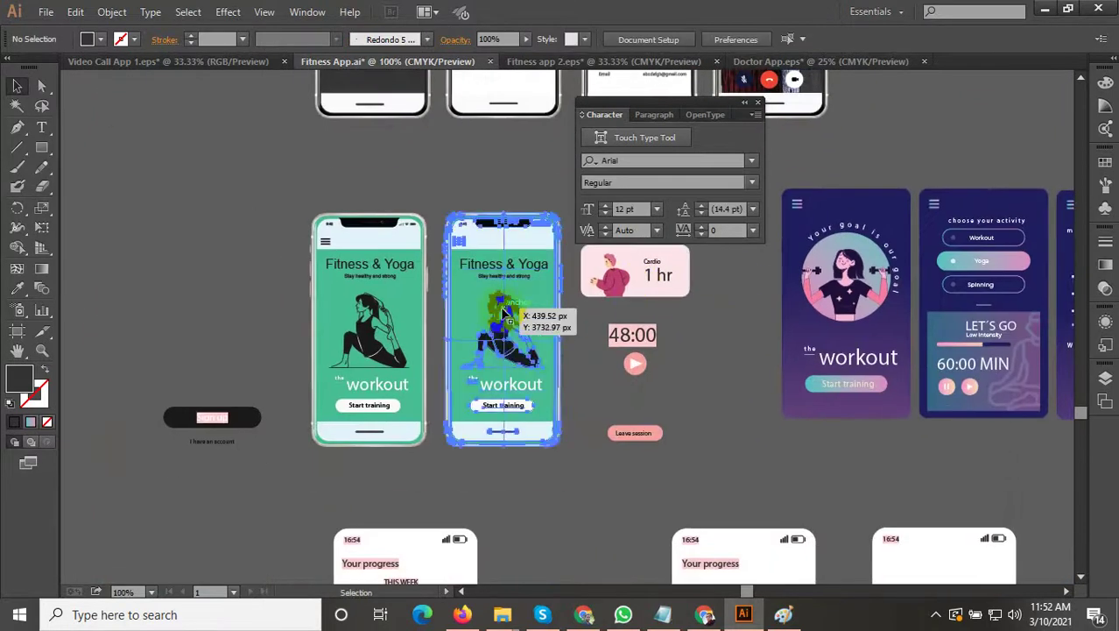
pyautogui.rightClick(520, 349)
pyautogui.click(548, 403)
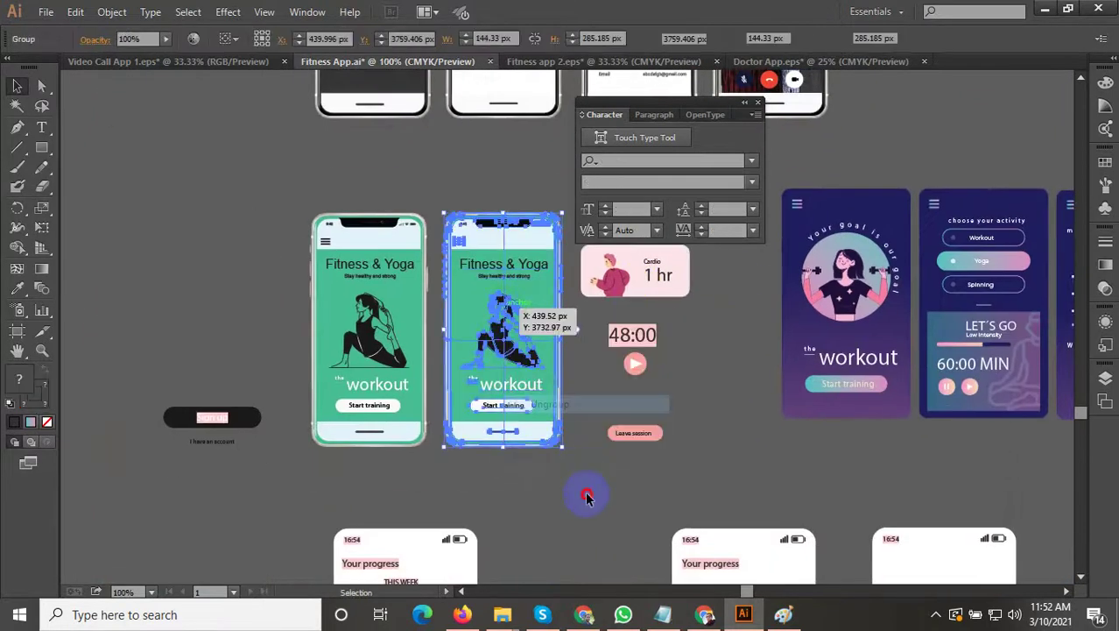
pyautogui.click(573, 415)
# Step: Delete the yoga figure, workout text, Start training button and Fitness & Yoga title from the second phone
pyautogui.scroll(2, 587, 366)
pyautogui.click(352, 316)
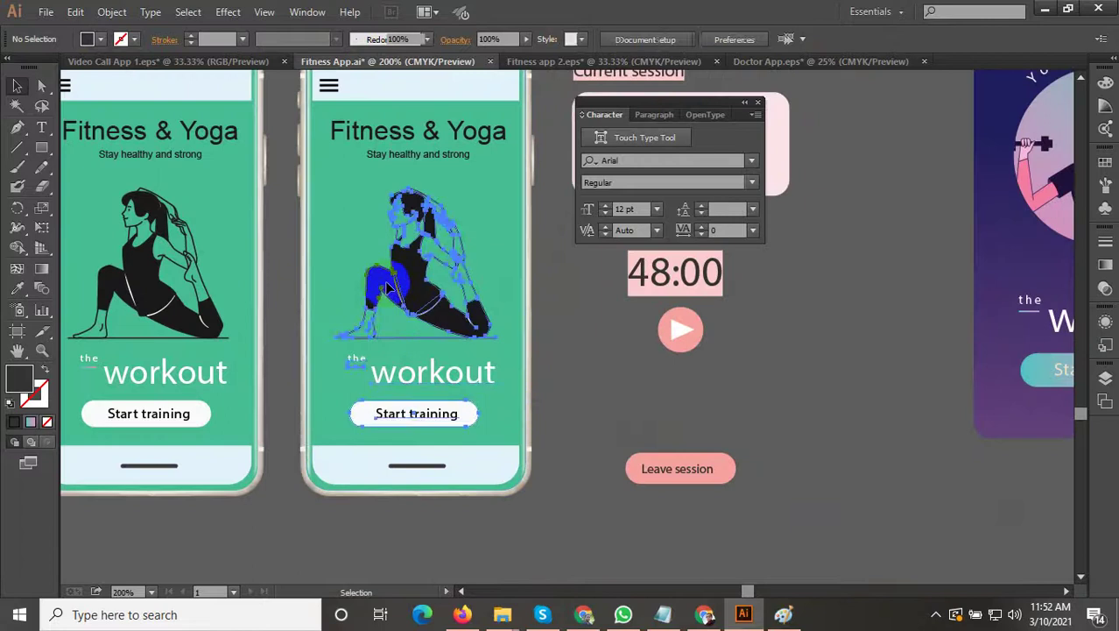
pyautogui.scroll(-1, 401, 357)
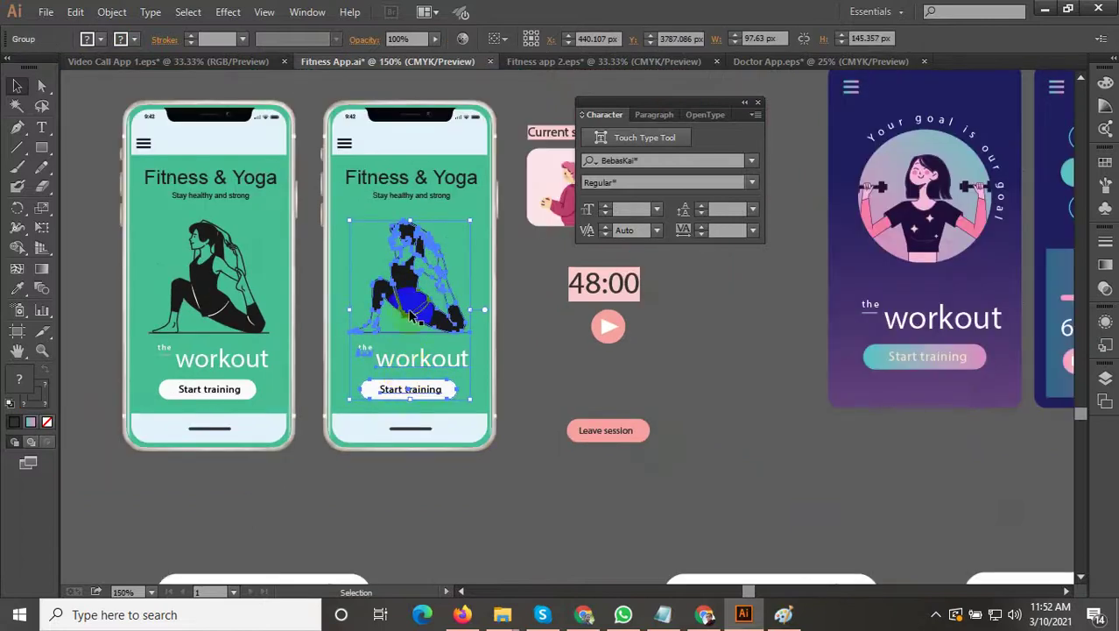
pyautogui.press('Delete')
pyautogui.click(412, 197)
pyautogui.press('Delete')
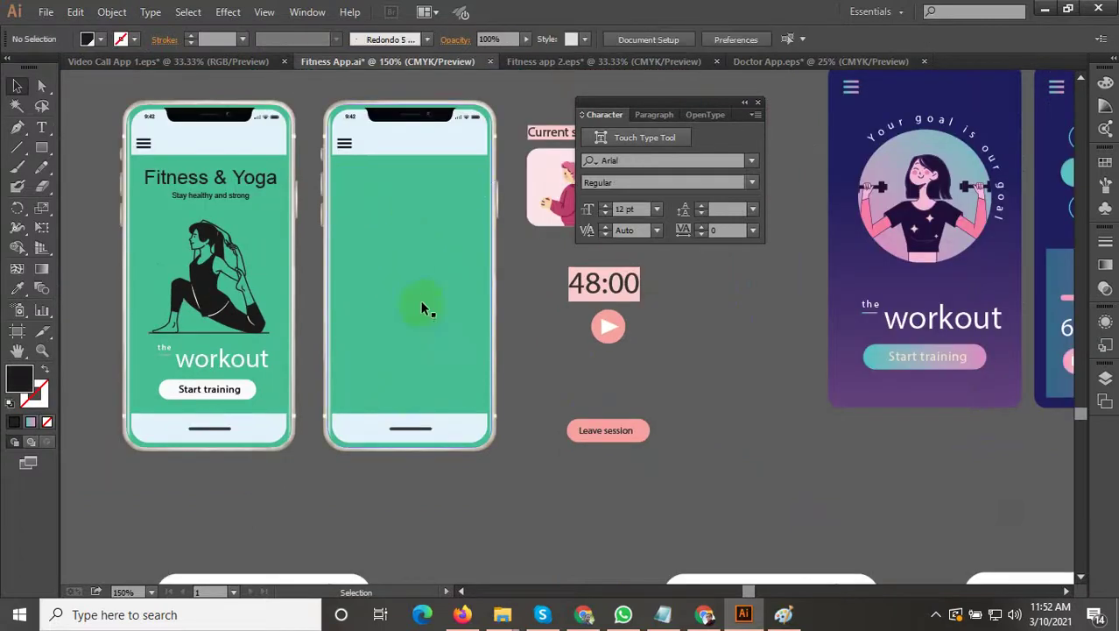
pyautogui.moveTo(488, 357); pyautogui.dragTo(506, 419)
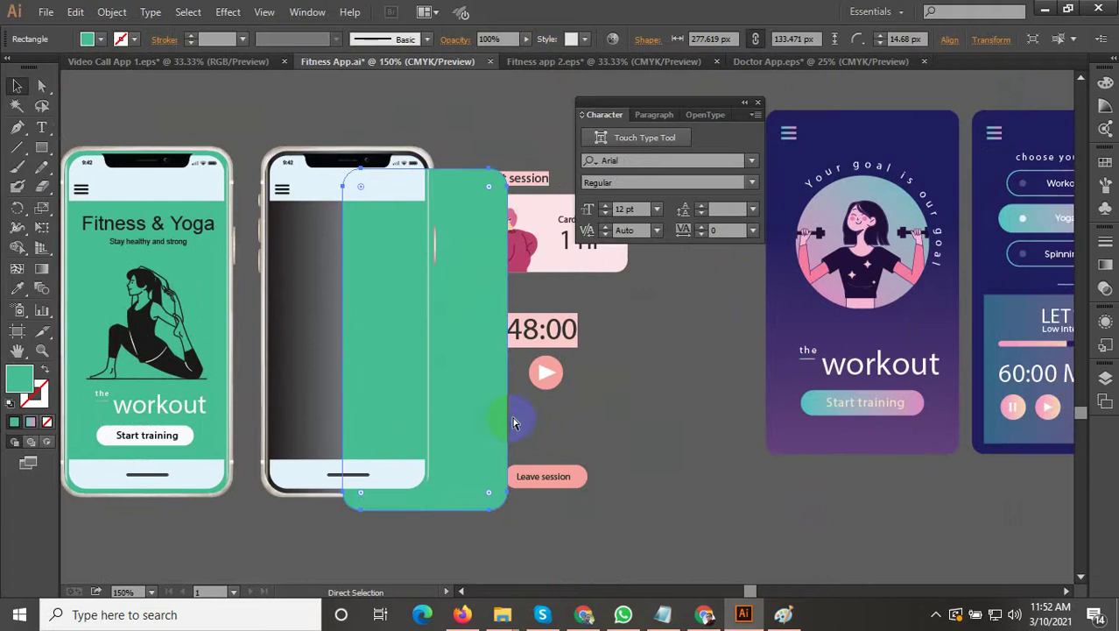
pyautogui.hotkey('ctrl', 'z')
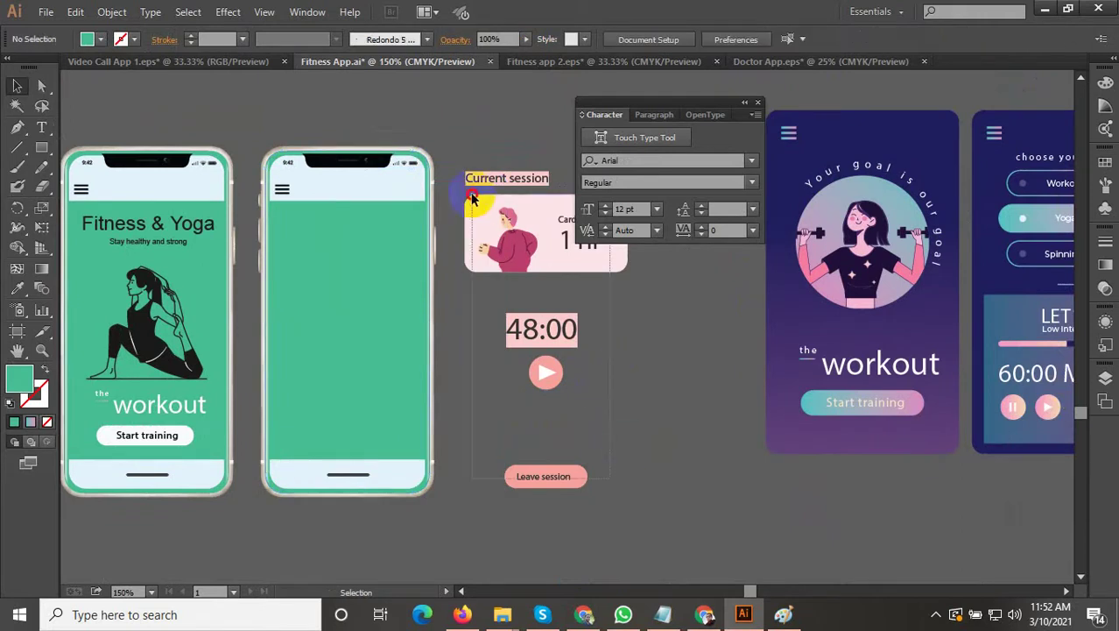
pyautogui.click(471, 177)
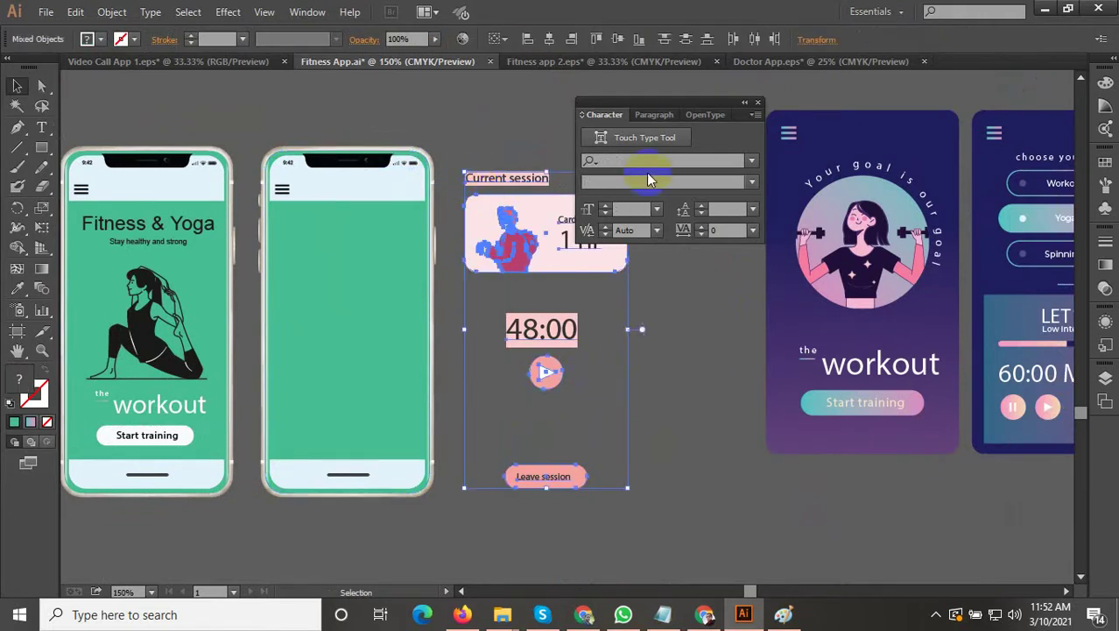
pyautogui.click(679, 293)
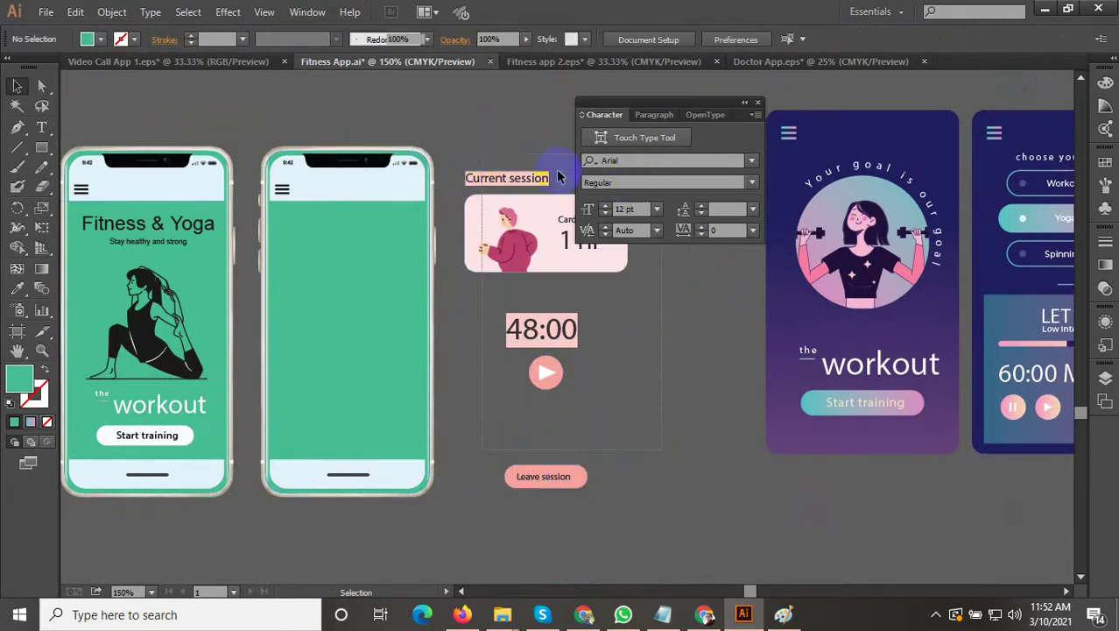
# Step: Try the Alex font on the Current session heading, card text and timer, and undo it
pyautogui.click(562, 177)
pyautogui.click(625, 161)
pyautogui.write('a')
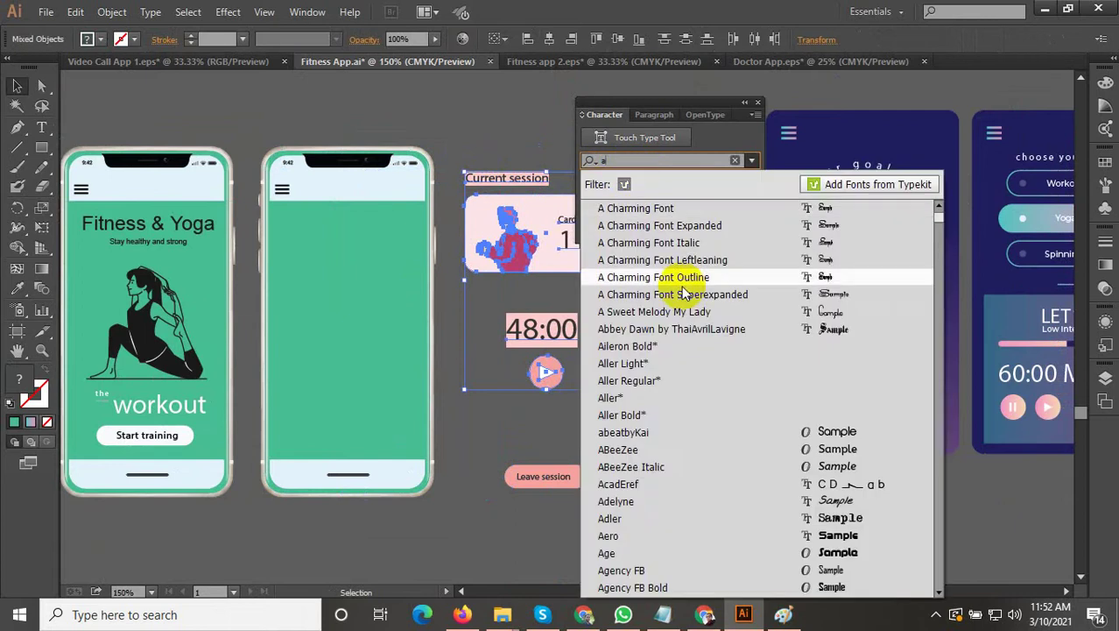
pyautogui.scroll(-4, 696, 440)
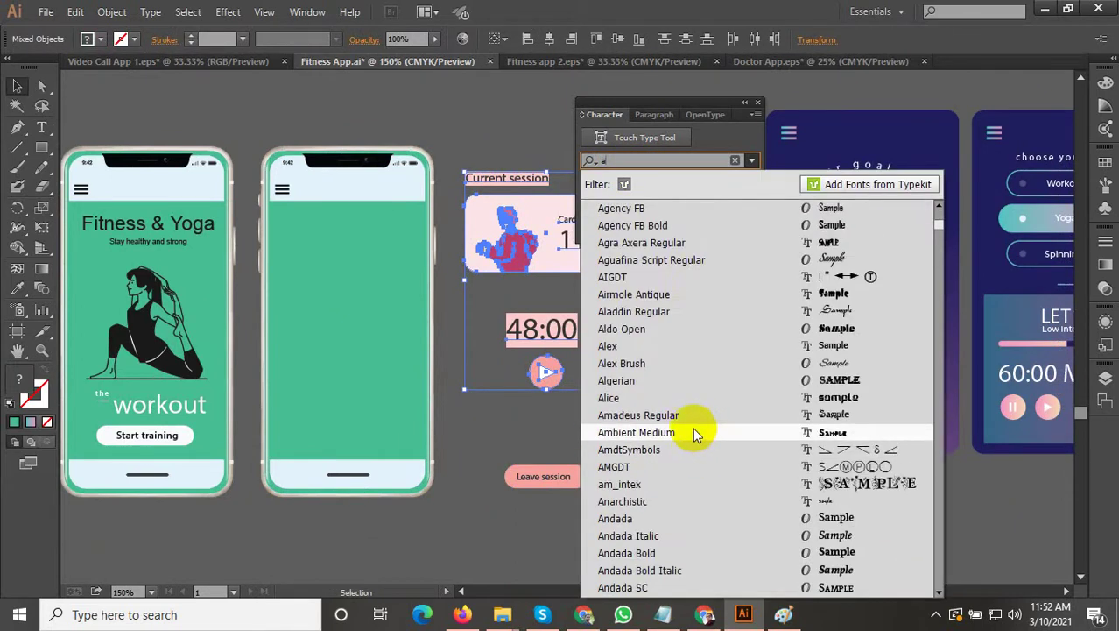
pyautogui.scroll(-4, 686, 413)
pyautogui.scroll(-10, 681, 414)
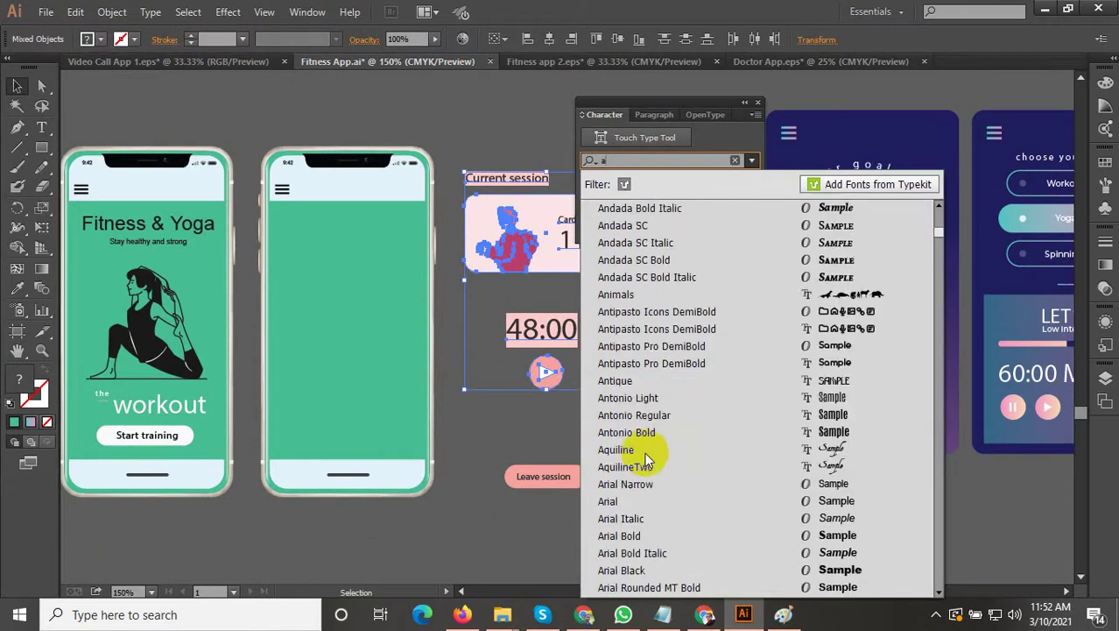
pyautogui.scroll(-3, 644, 415)
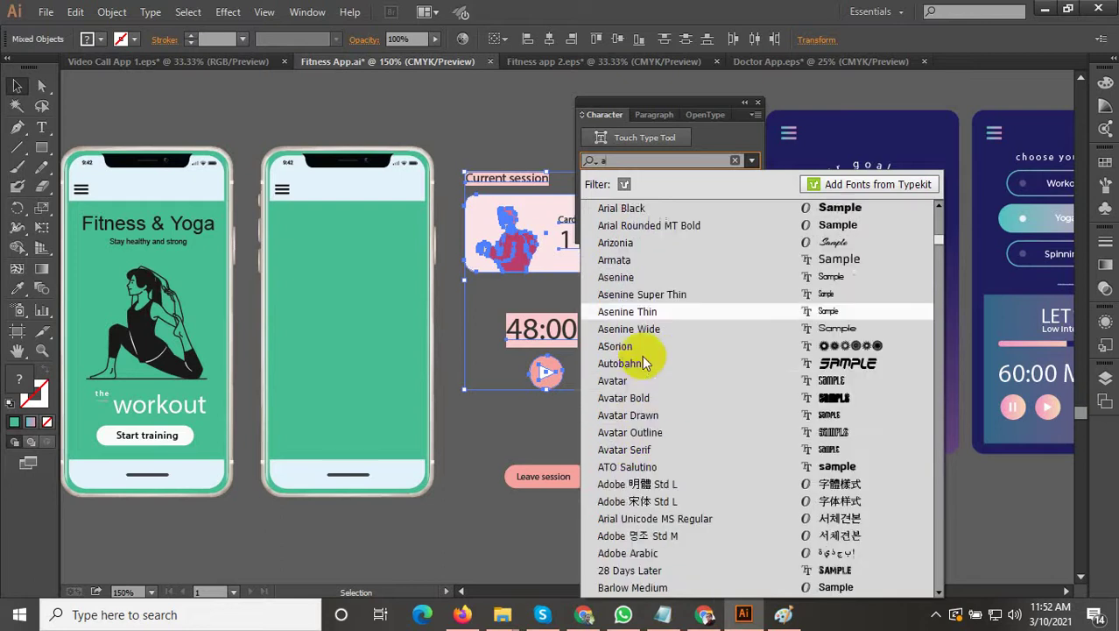
pyautogui.scroll(-7, 648, 367)
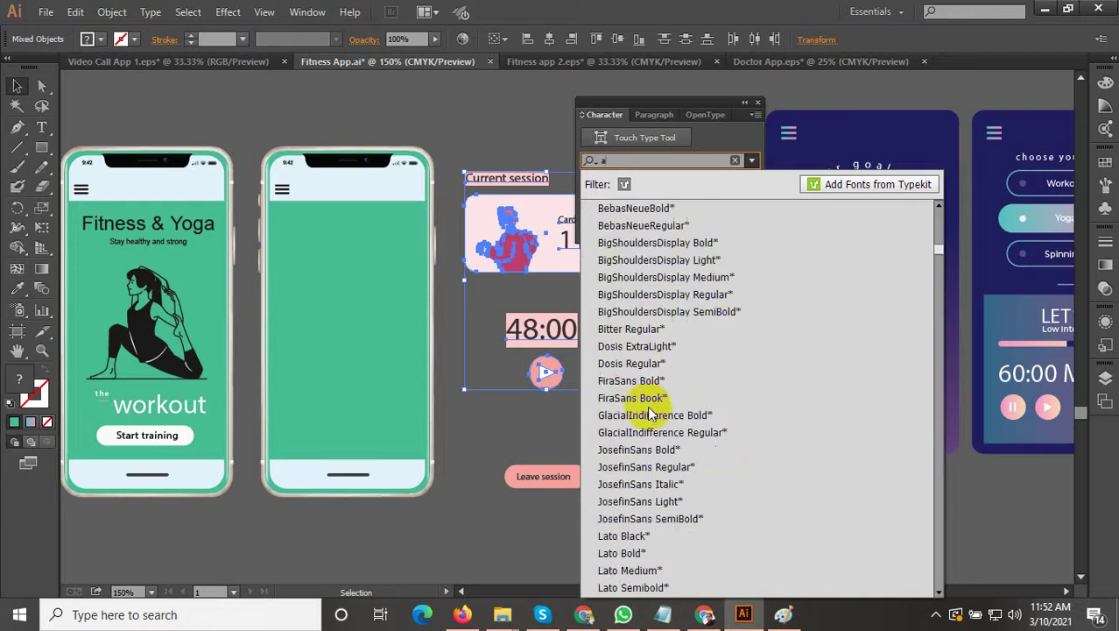
pyautogui.scroll(15, 653, 368)
pyautogui.scroll(1, 652, 333)
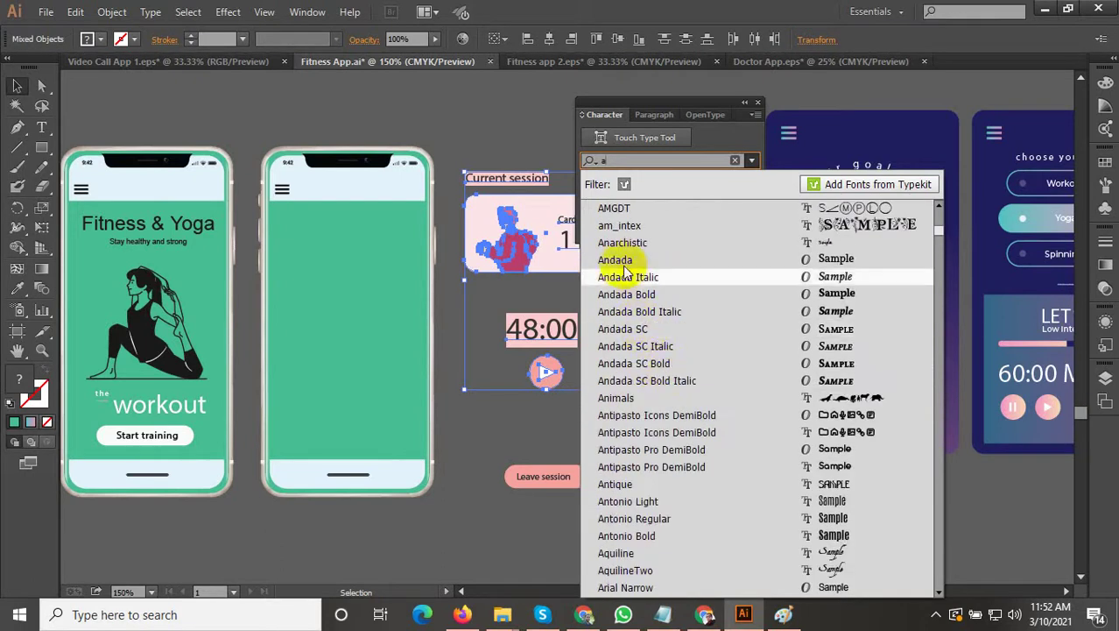
pyautogui.scroll(4, 652, 368)
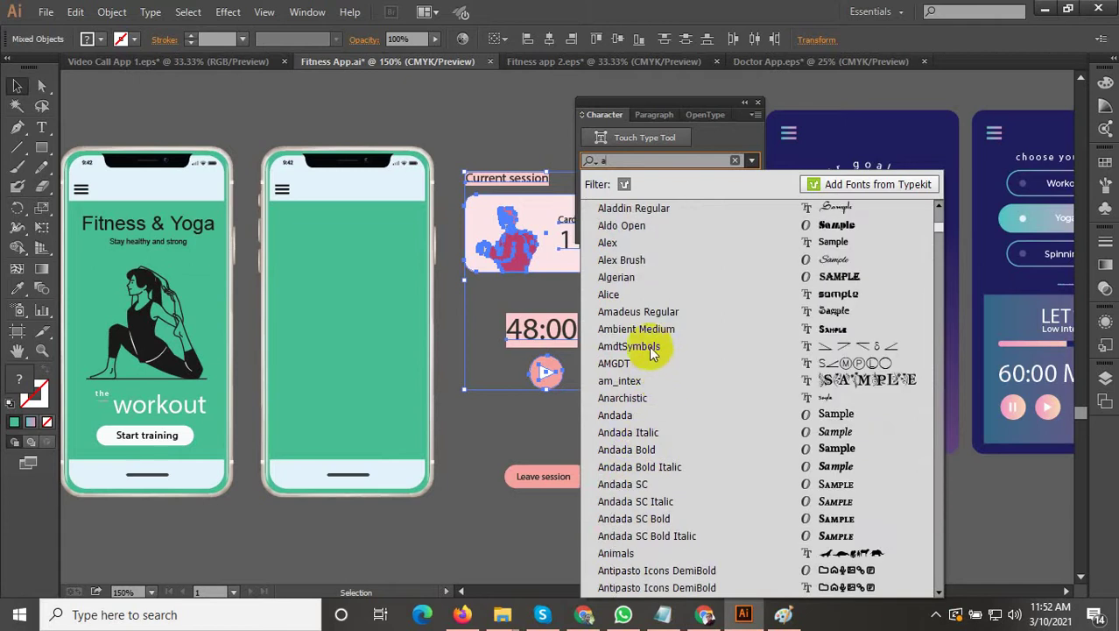
pyautogui.click(635, 292)
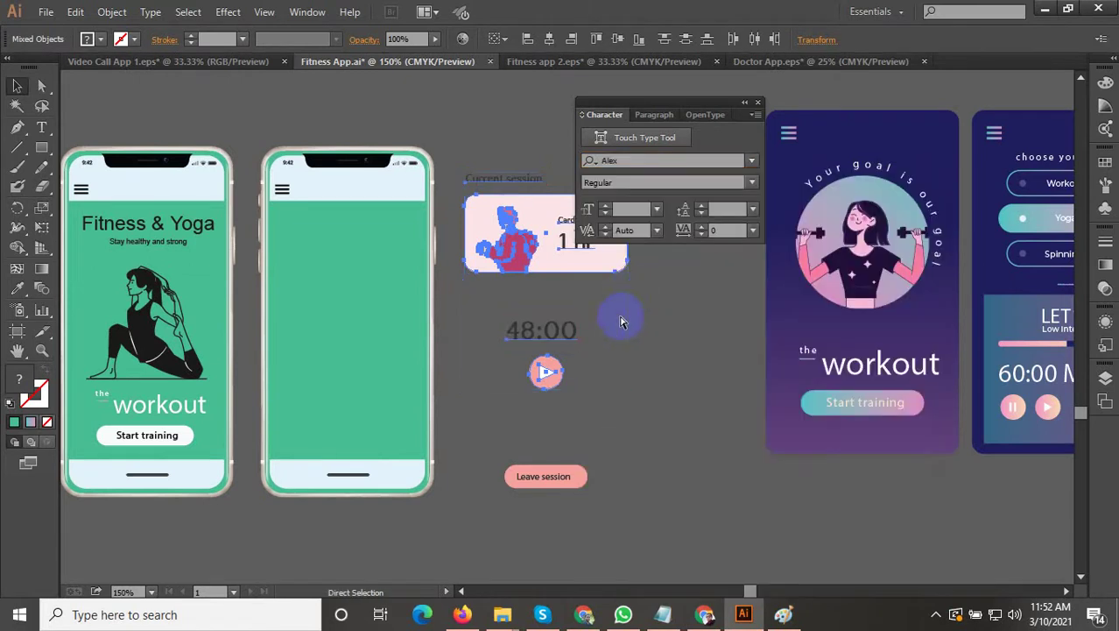
pyautogui.hotkey('ctrl', 'z')
# Step: Set the font of the Current session heading, Cardio card text and 48:00 timer to Arial
pyautogui.click(649, 165)
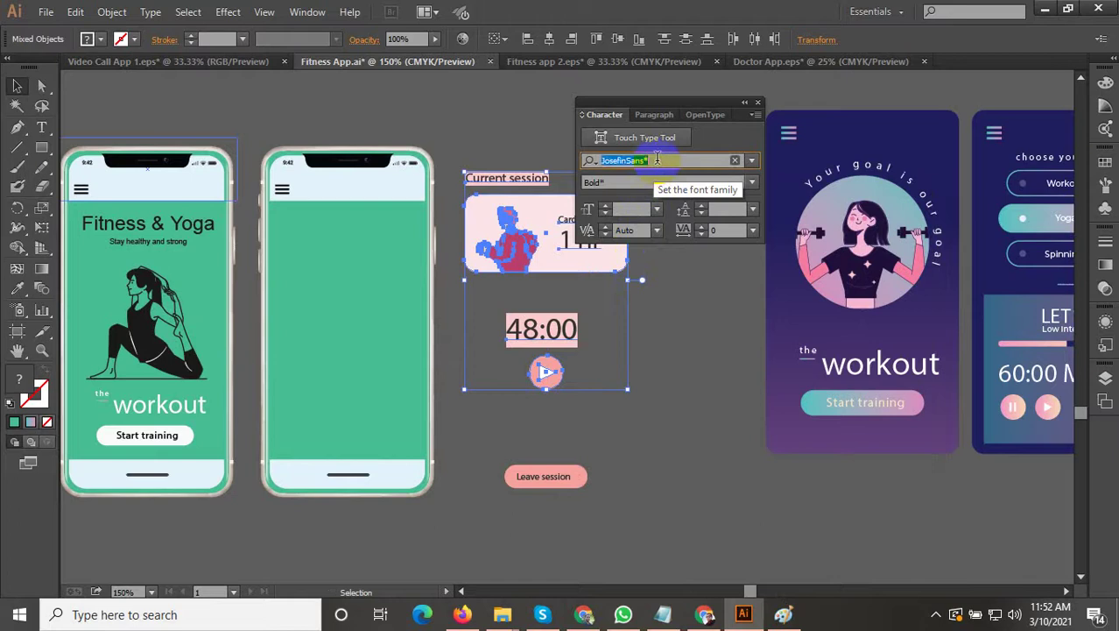
pyautogui.write('a')
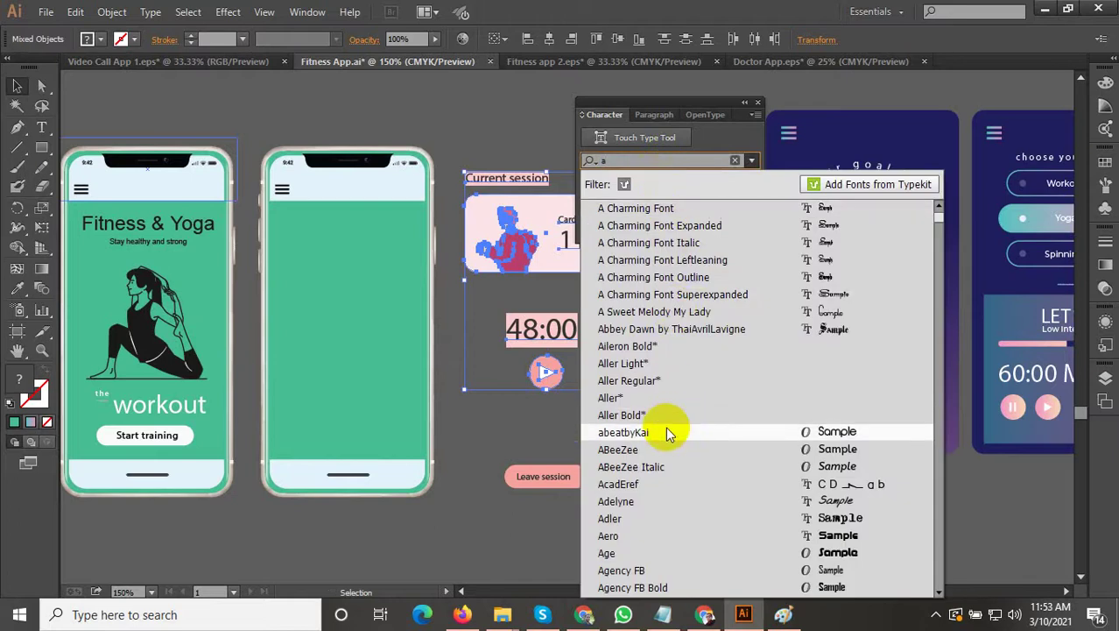
pyautogui.scroll(-8, 656, 367)
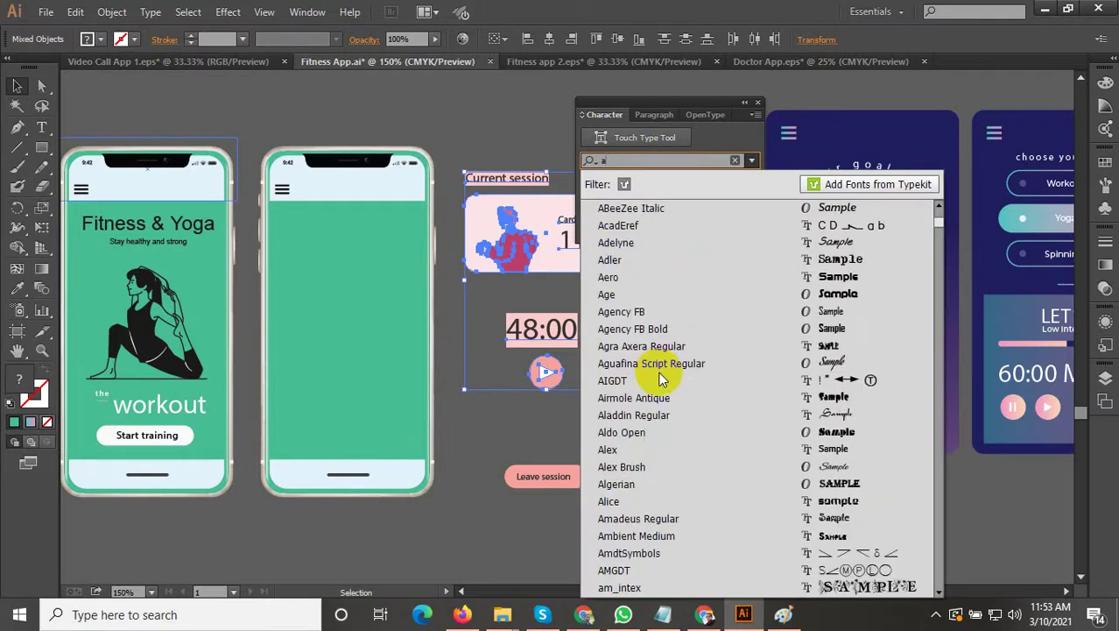
pyautogui.scroll(-3, 655, 407)
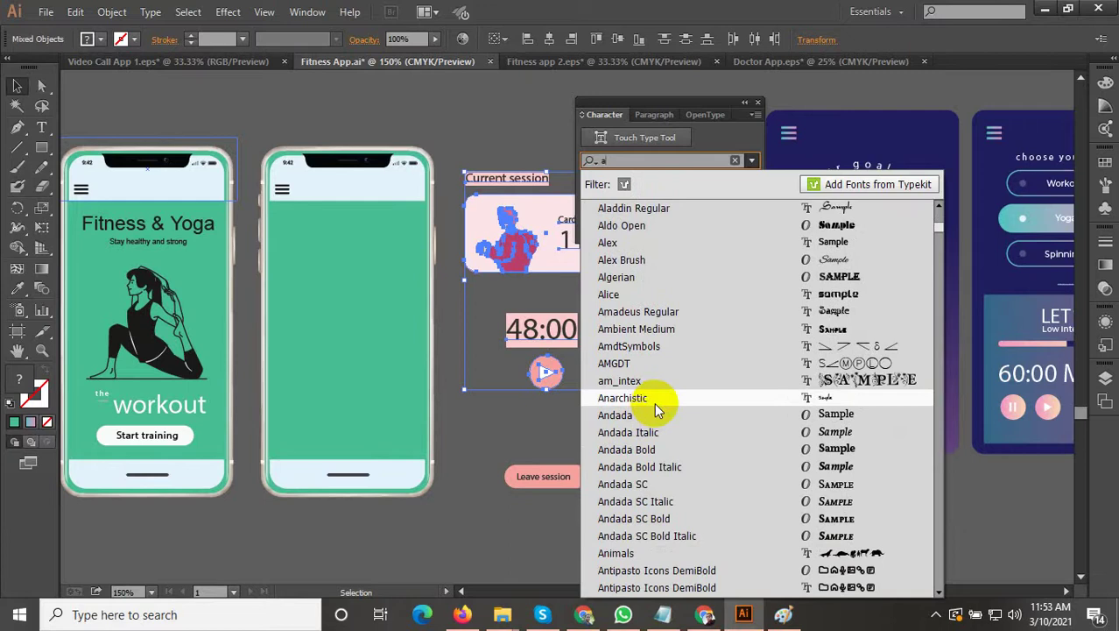
pyautogui.scroll(-5, 658, 405)
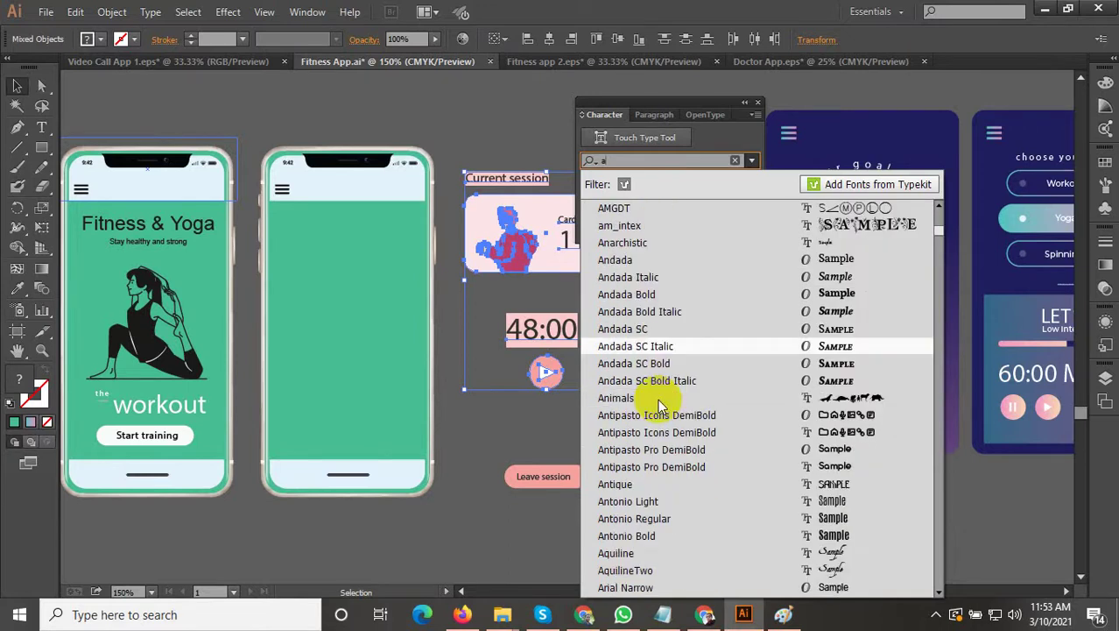
pyautogui.click(623, 398)
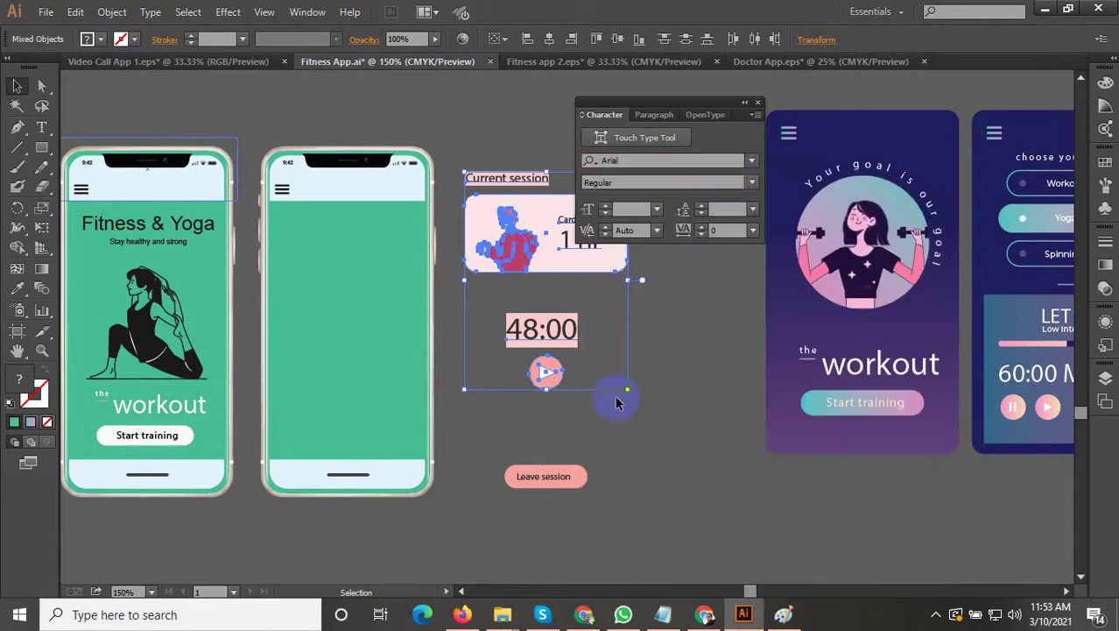
pyautogui.click(643, 477)
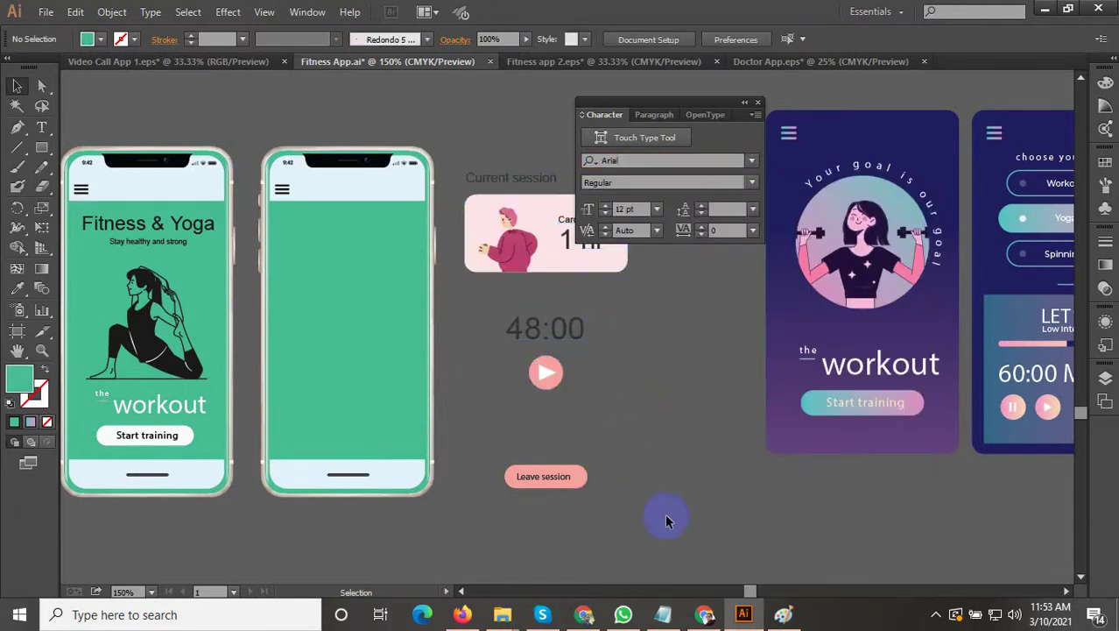
# Step: Move all Current session elements, including the Leave session button, over the second phone's green screen
pyautogui.click(508, 232)
pyautogui.moveTo(528, 241); pyautogui.dragTo(470, 384)
pyautogui.scroll(-1, 484, 229)
pyautogui.scroll(2, 458, 408)
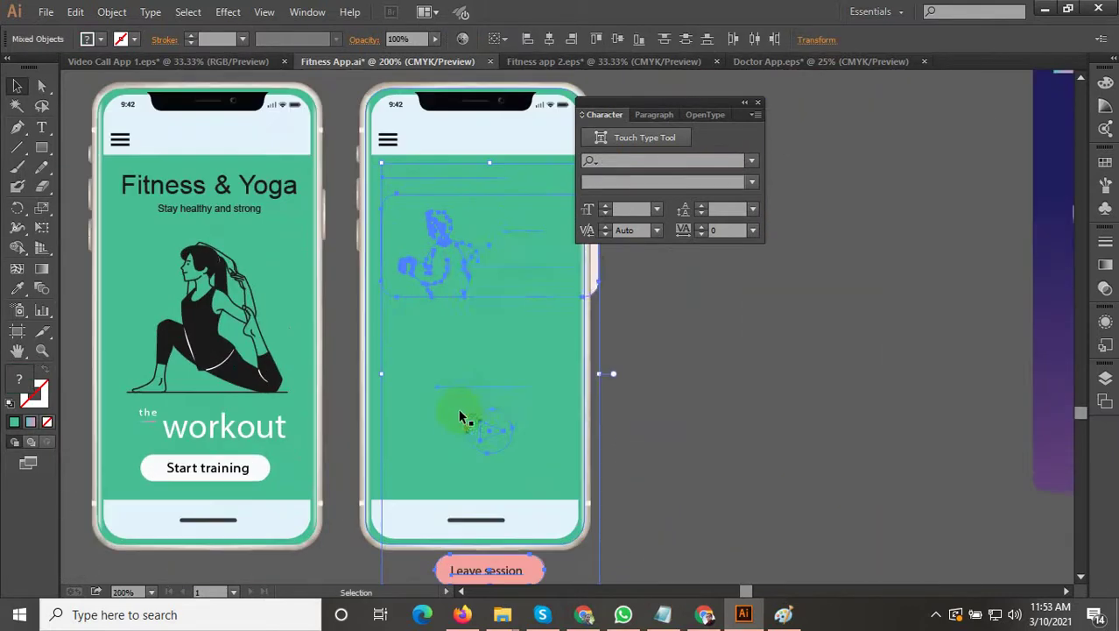
# Step: Bring all Current session elements to the front and scale them down proportionally to fit inside the second phone's green screen
pyautogui.rightClick(466, 252)
pyautogui.moveTo(561, 391)
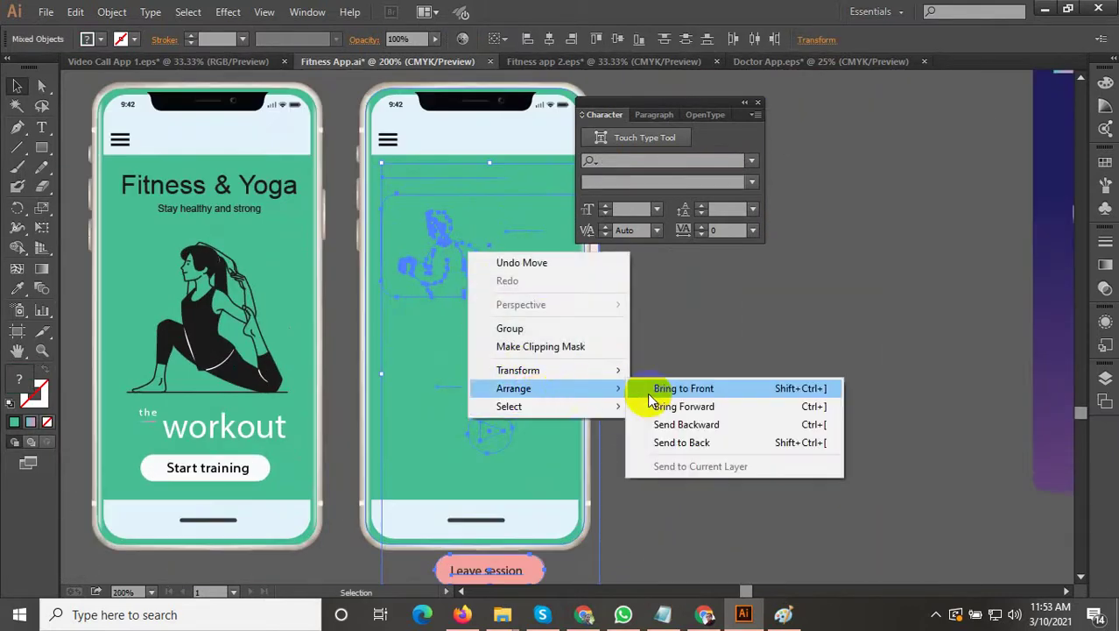
pyautogui.click(667, 390)
pyautogui.scroll(-1, 554, 319)
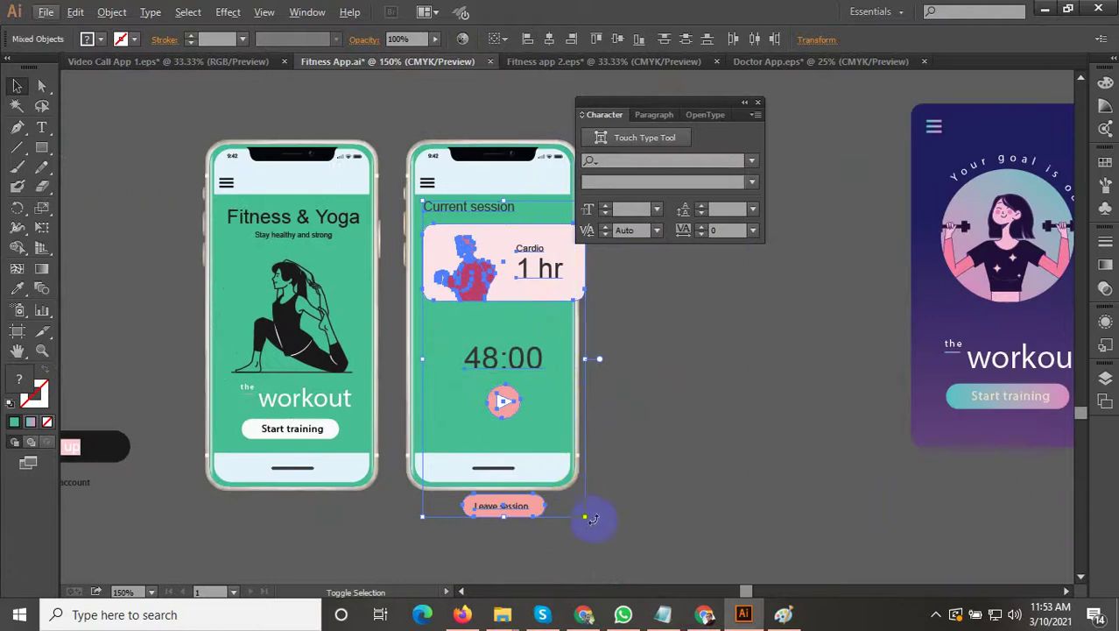
pyautogui.moveTo(586, 517); pyautogui.dragTo(552, 452)
pyautogui.moveTo(675, 356); pyautogui.dragTo(656, 385)
pyautogui.click(656, 384)
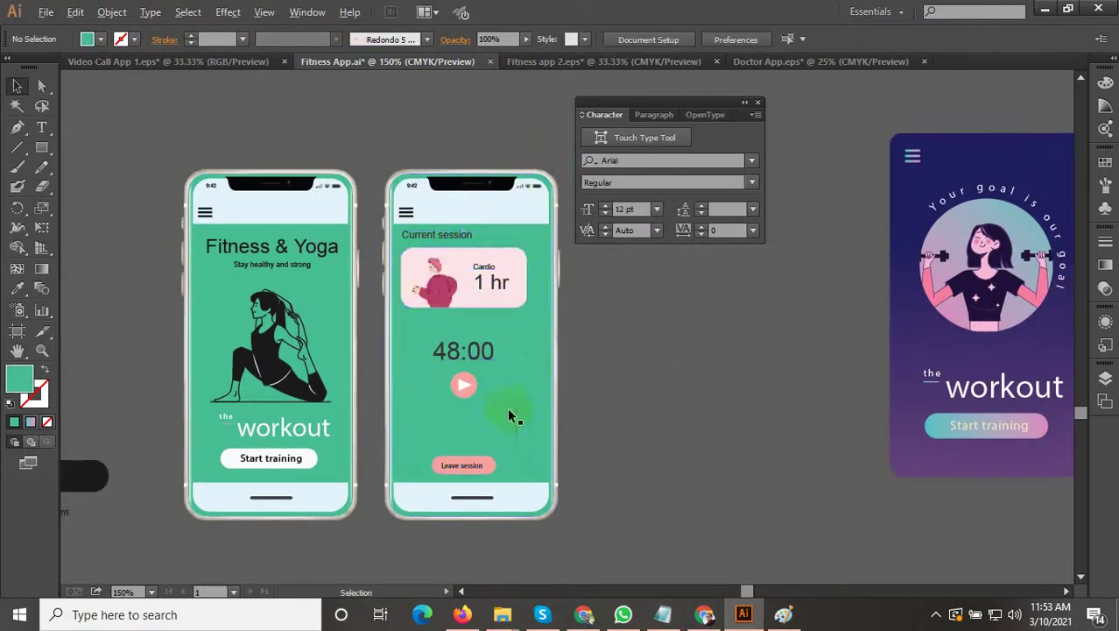
# Step: Group the Current session heading, Cardio card, 48:00 timer, play button and Leave session button
pyautogui.click(508, 258)
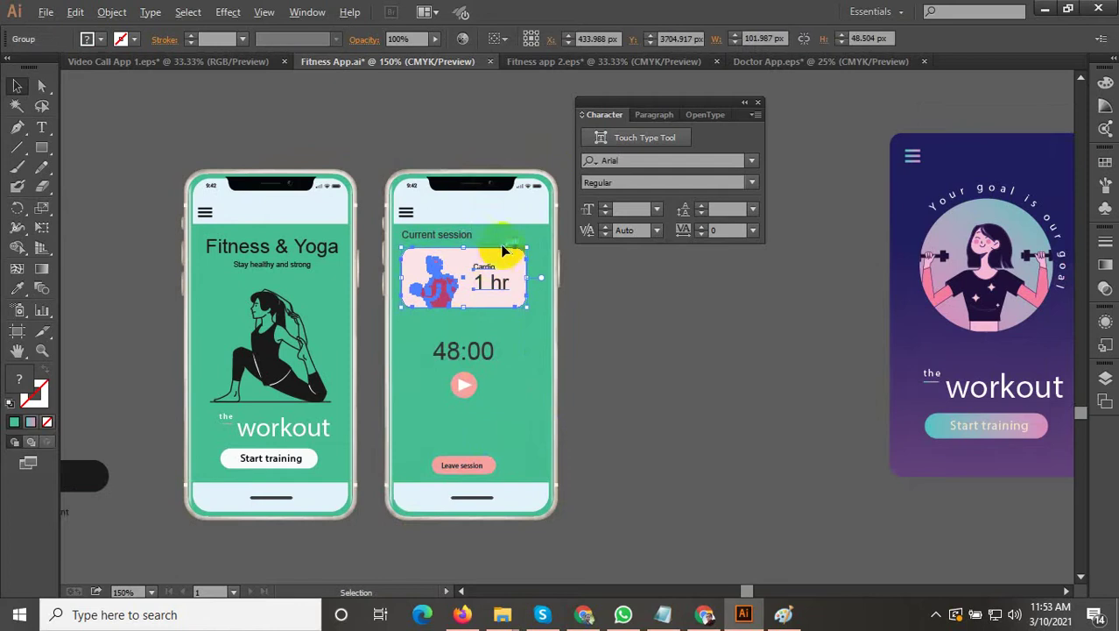
pyautogui.keyDown('shift'); pyautogui.click(466, 352); pyautogui.keyUp('shift')
pyautogui.keyDown('shift'); pyautogui.click(465, 386); pyautogui.keyUp('shift')
pyautogui.keyDown('shift'); pyautogui.click(463, 469); pyautogui.keyUp('shift')
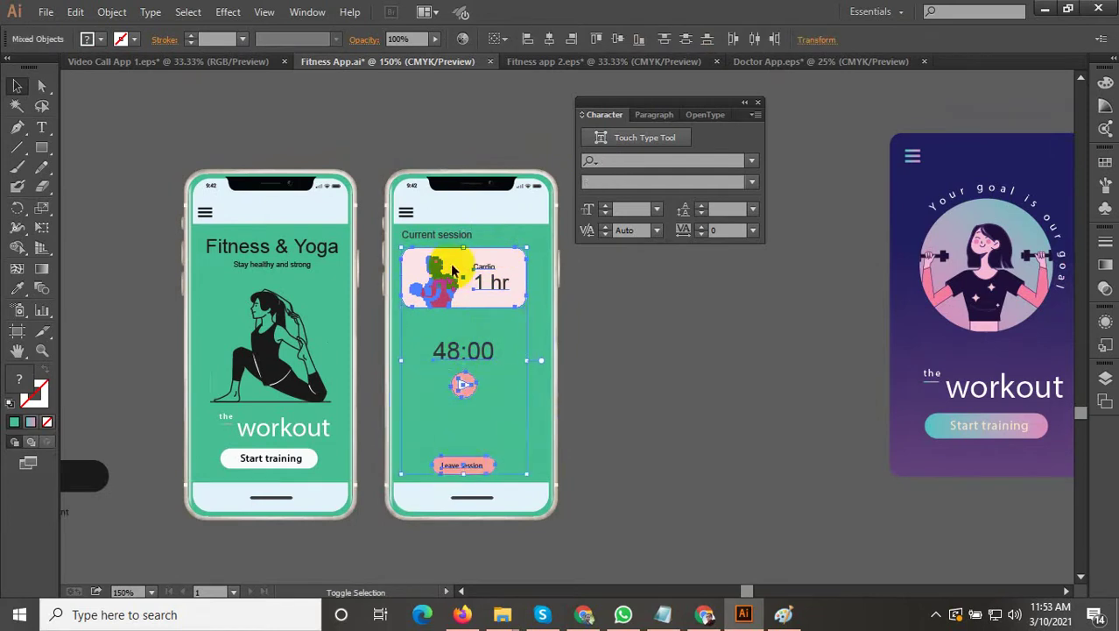
pyautogui.keyDown('shift'); pyautogui.click(441, 235); pyautogui.keyUp('shift')
pyautogui.scroll(2, 504, 233)
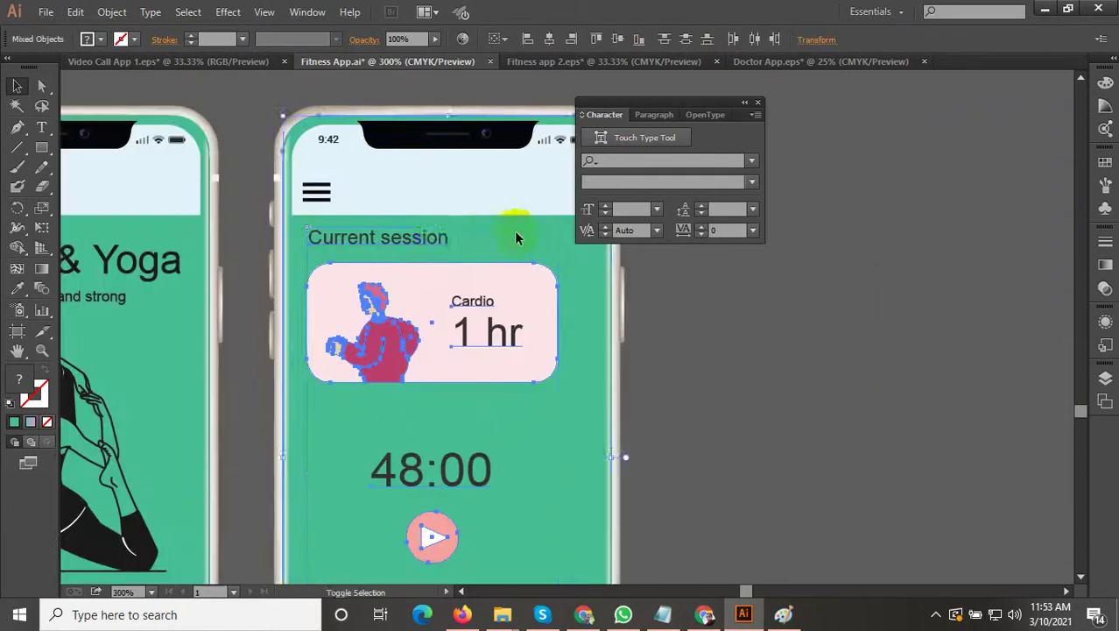
pyautogui.rightClick(423, 235)
pyautogui.click(470, 320)
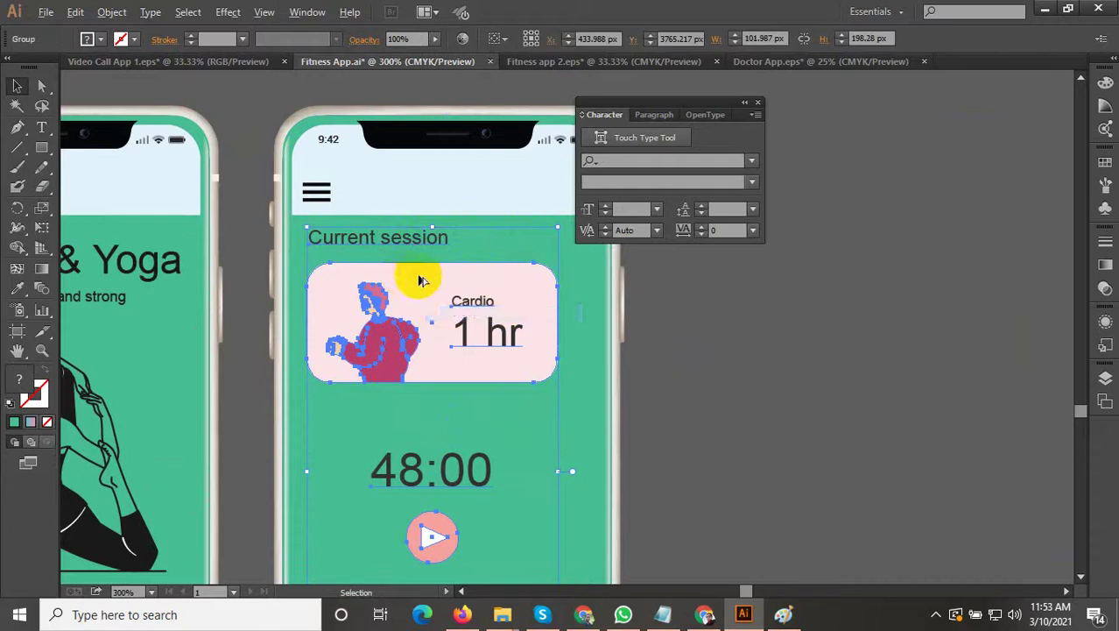
# Step: Enlarge the grouped Current session elements very slightly towards the upper edge of the green screen
pyautogui.scroll(-2, 420, 280)
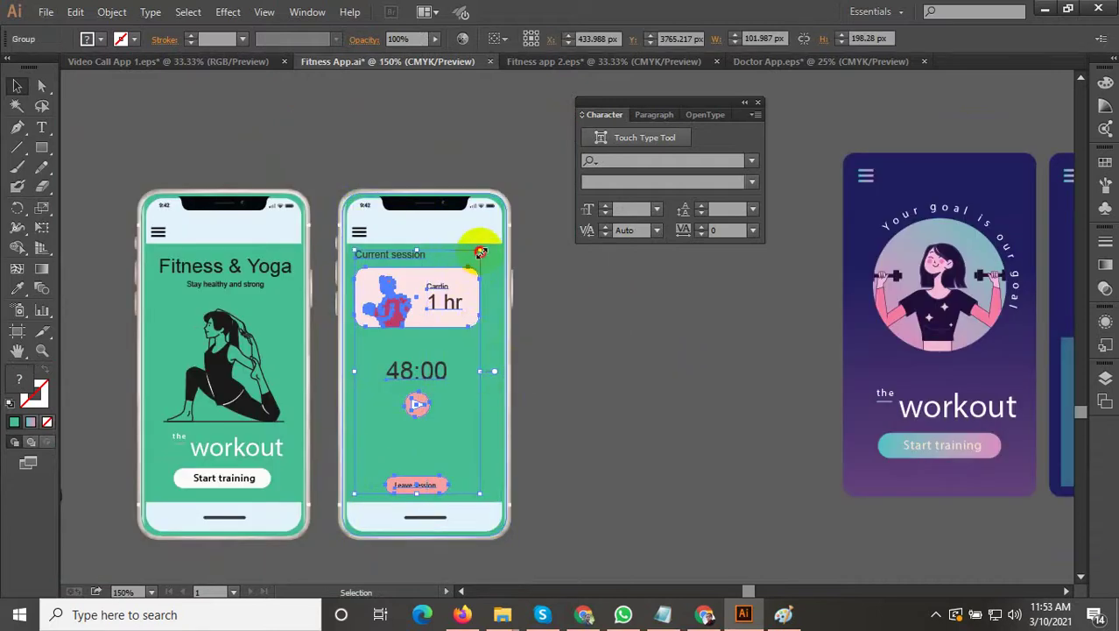
pyautogui.moveTo(480, 252); pyautogui.dragTo(497, 247)
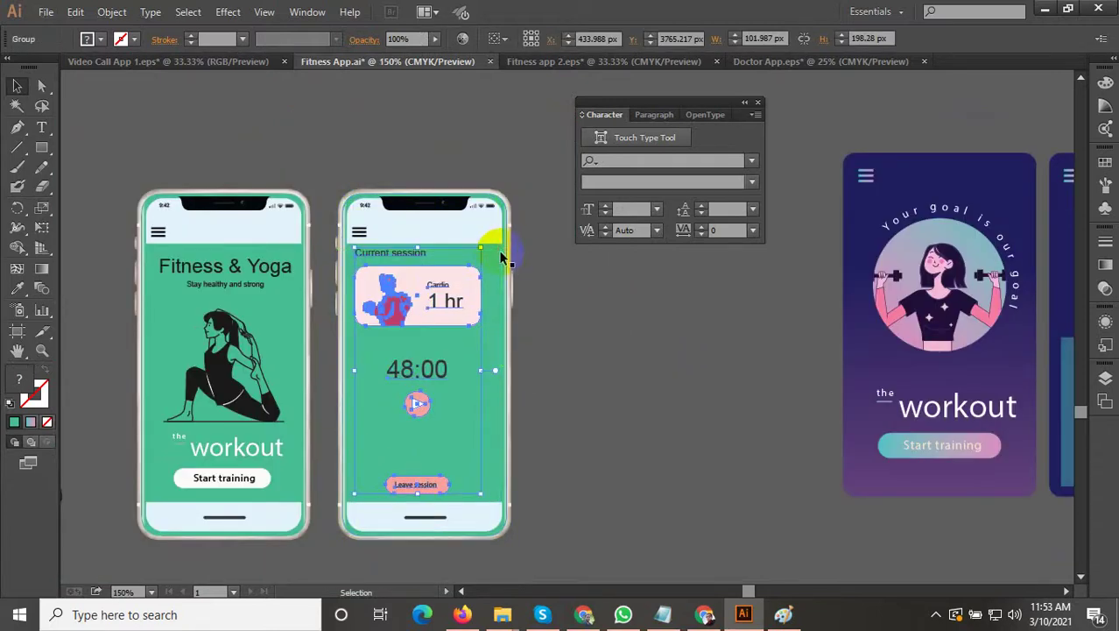
pyautogui.click(607, 373)
# Step: Inside the Current session group, move the 48:00 timer and play button slightly lower, closer to the Leave session button
pyautogui.doubleClick(429, 310)
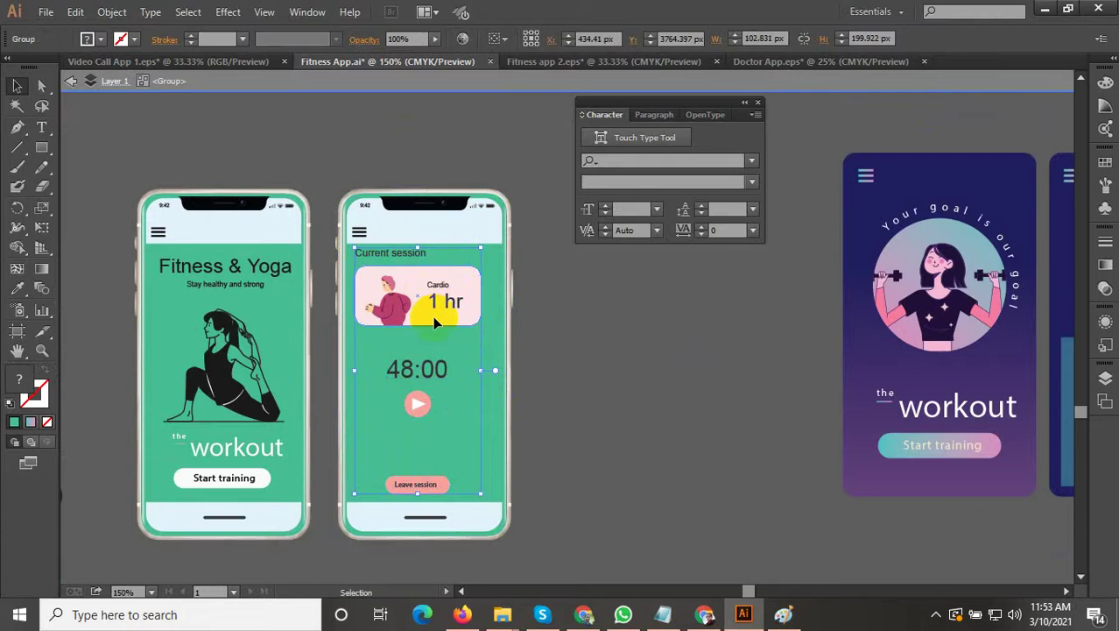
pyautogui.moveTo(365, 346); pyautogui.dragTo(429, 405)
pyautogui.scroll(2, 400, 371)
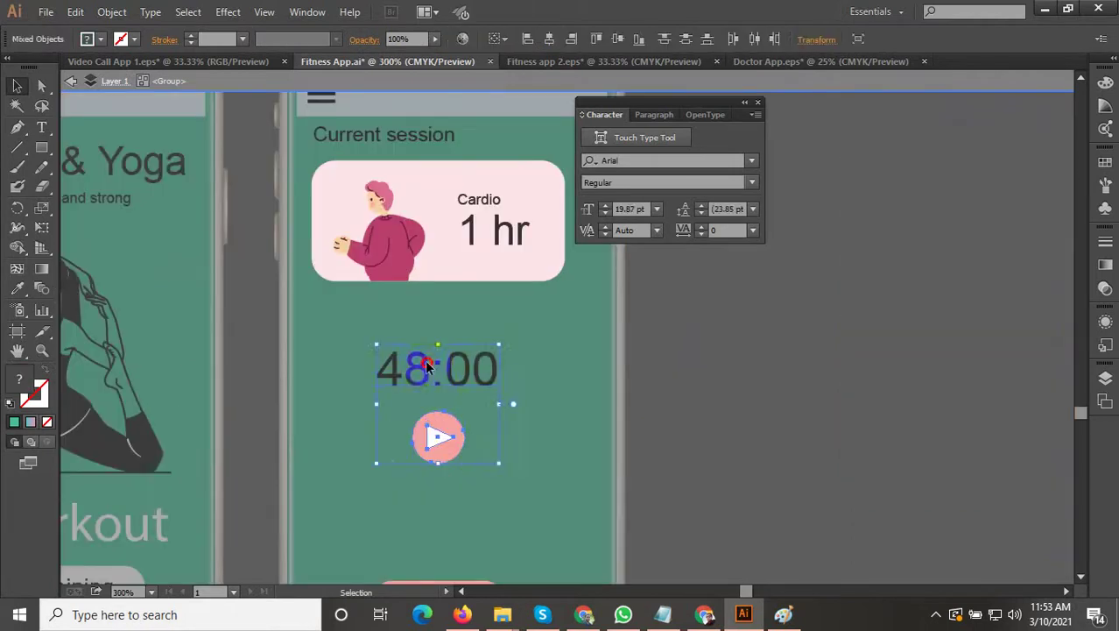
pyautogui.keyDown('shift'); pyautogui.click(424, 369); pyautogui.keyUp('shift')
pyautogui.keyDown('shift'); pyautogui.click(417, 370); pyautogui.keyUp('shift')
pyautogui.moveTo(417, 370); pyautogui.dragTo(431, 394)
pyautogui.scroll(-1, 432, 394)
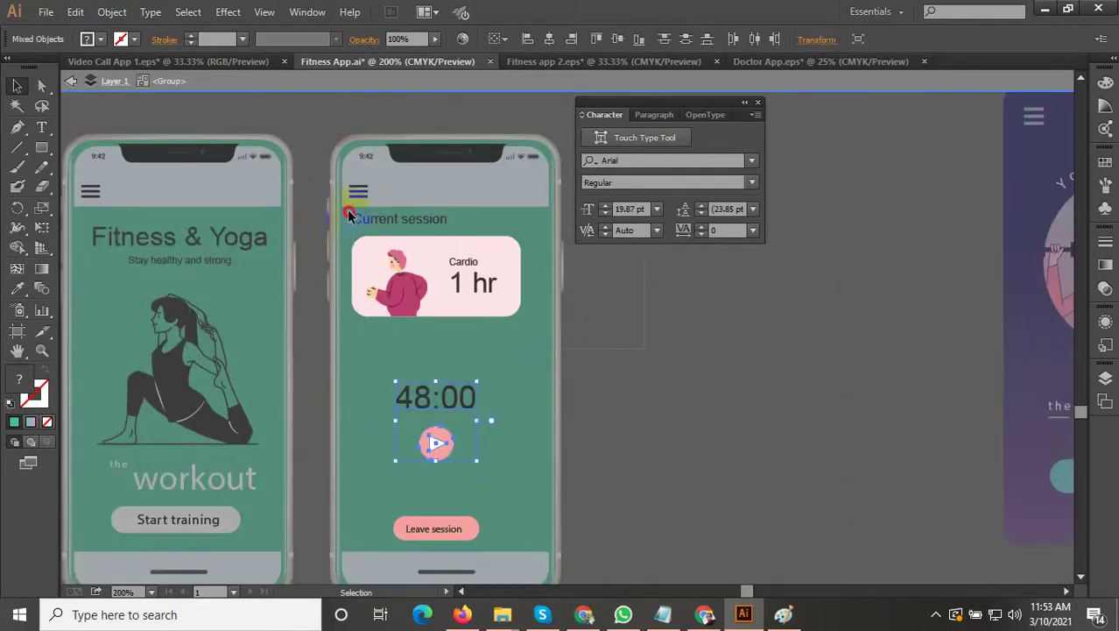
# Step: Move the Current session heading and Cardio card down closer to the timer, and leave the group's isolation mode
pyautogui.click(413, 248)
pyautogui.moveTo(419, 276); pyautogui.dragTo(419, 312)
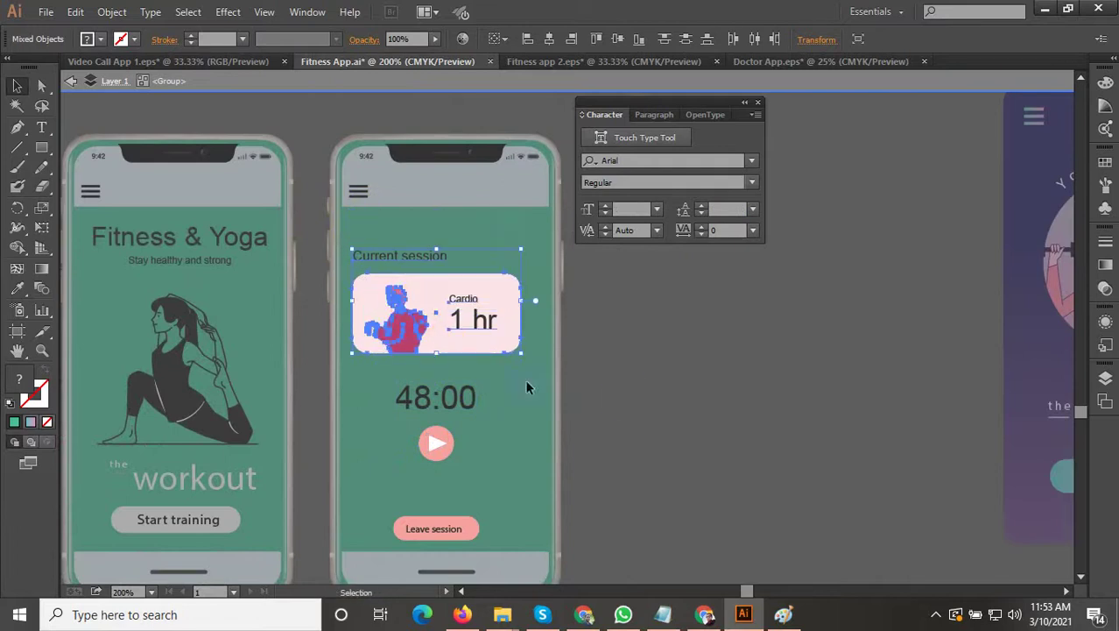
pyautogui.click(634, 390)
# Step: Scale the tightened Current session group up proportionally so it reaches nearly the full width and height of the green screen
pyautogui.click(483, 314)
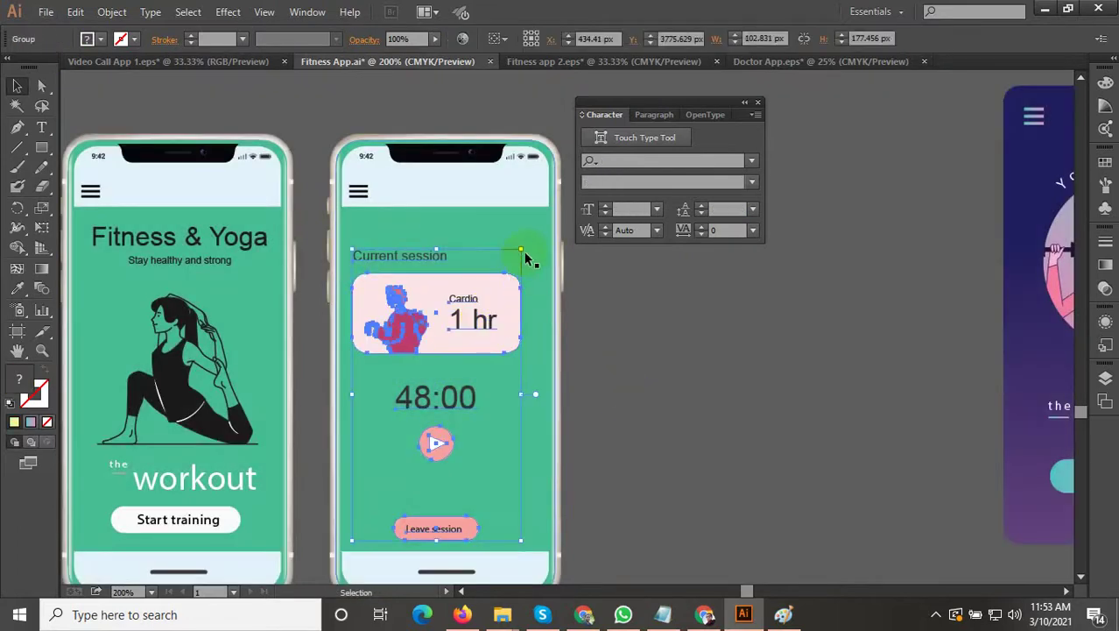
pyautogui.moveTo(523, 251); pyautogui.dragTo(558, 215)
pyautogui.moveTo(604, 356); pyautogui.dragTo(589, 314)
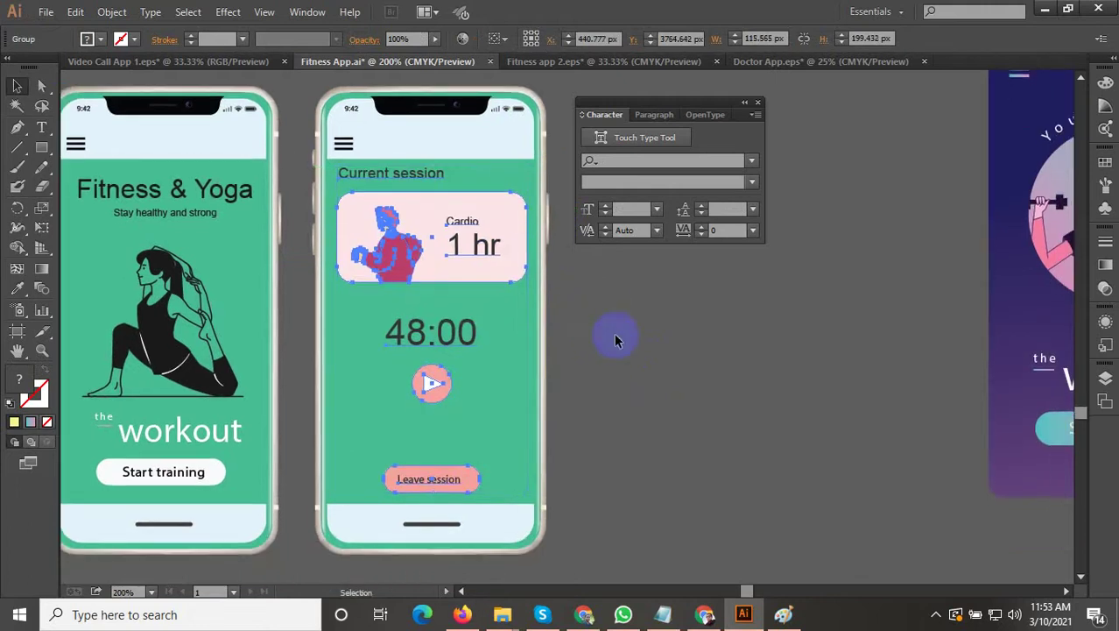
pyautogui.click(616, 340)
# Step: Enlarge the Current session group towards its lower-left corner and centre it horizontally on the second phone's screen
pyautogui.click(450, 266)
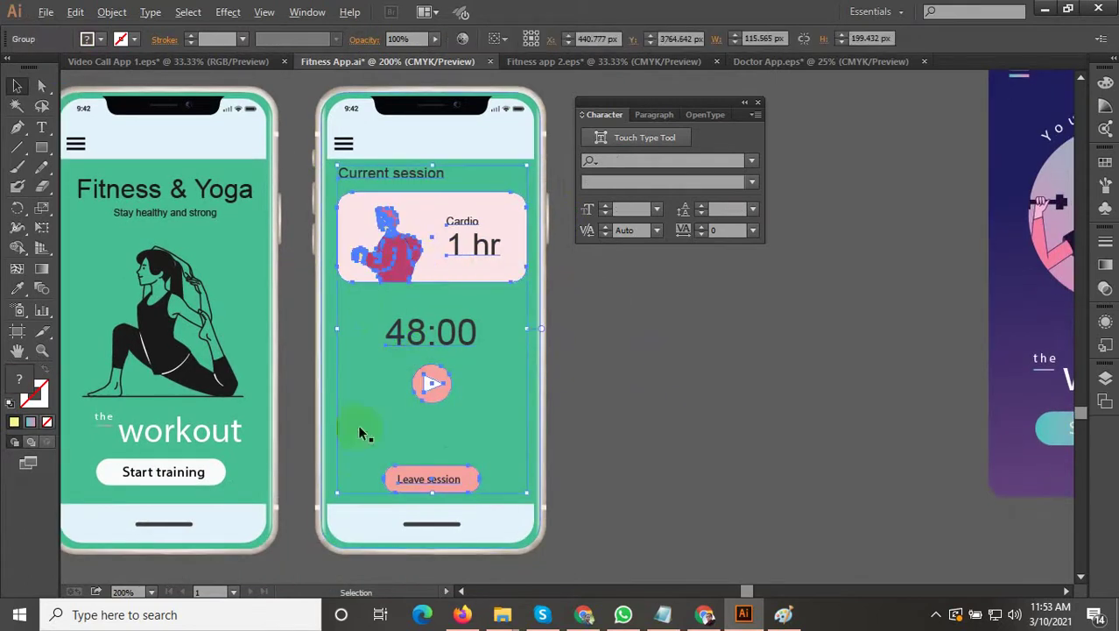
pyautogui.moveTo(337, 488); pyautogui.dragTo(330, 503)
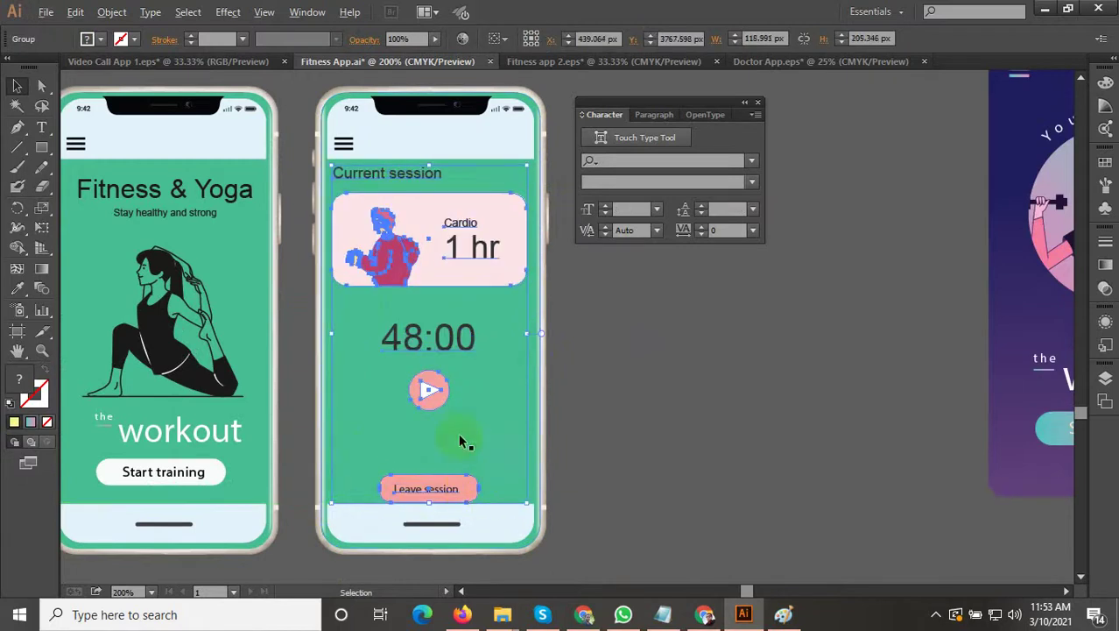
pyautogui.keyDown('alt'); pyautogui.scroll(2, 517, 159); pyautogui.keyUp('alt')
pyautogui.moveTo(499, 272); pyautogui.dragTo(482, 270)
pyautogui.keyDown('alt'); pyautogui.scroll(-3, 456, 268); pyautogui.keyUp('alt')
pyautogui.click(564, 374)
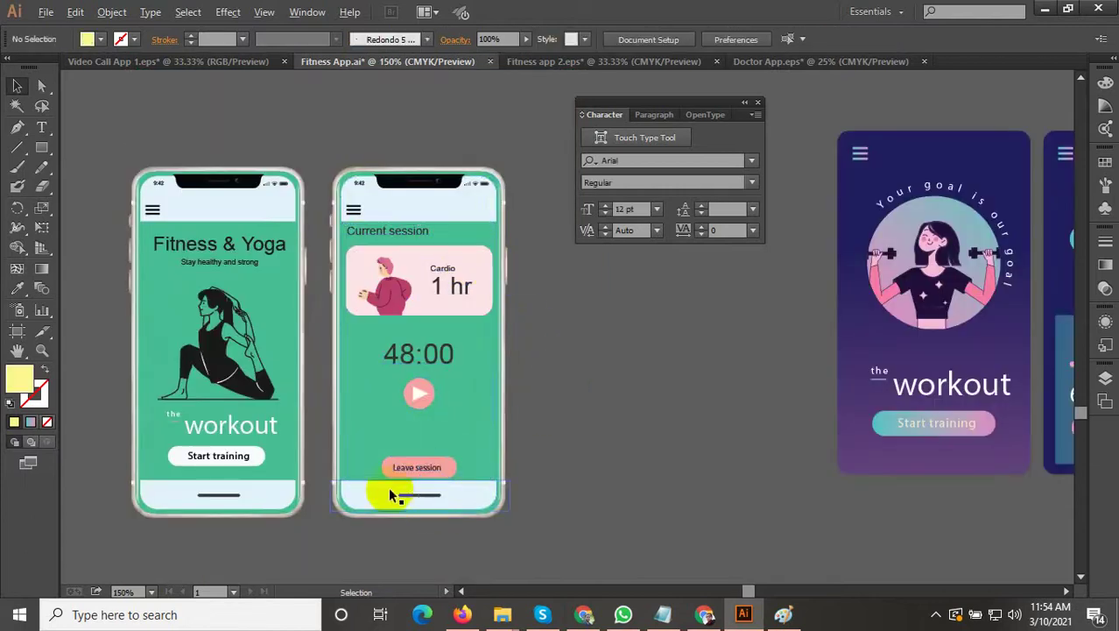
# Step: Isolate the Current session group and ungroup its play button and Leave session button
pyautogui.keyDown('alt'); pyautogui.scroll(2, 389, 483); pyautogui.keyUp('alt')
pyautogui.keyDown('alt'); pyautogui.scroll(-1, 426, 447); pyautogui.keyUp('alt')
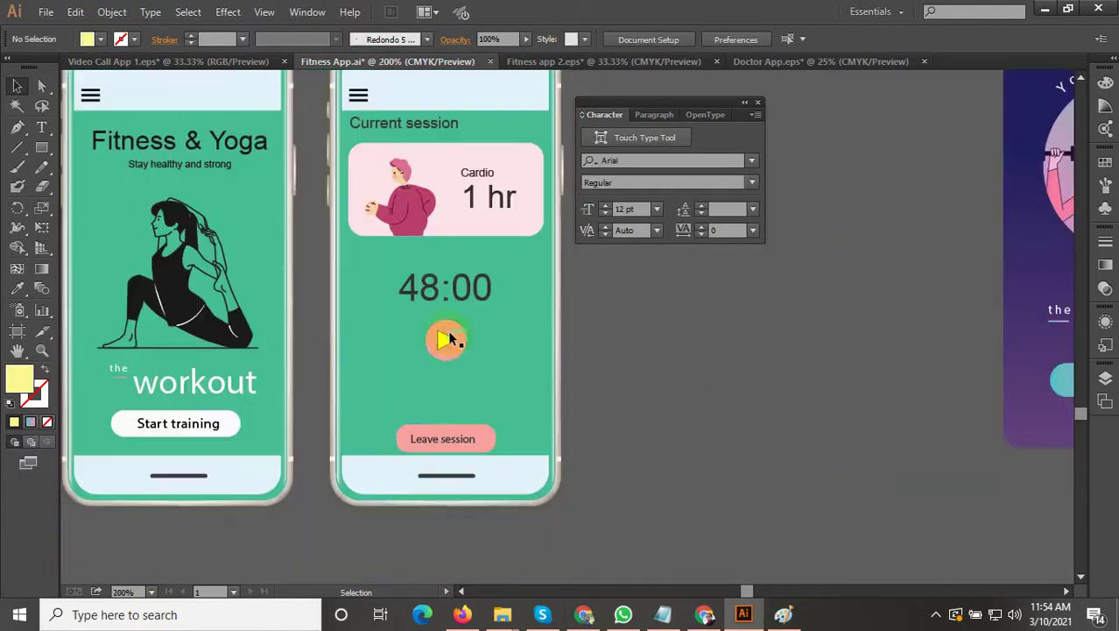
pyautogui.keyDown('alt'); pyautogui.scroll(1, 453, 351); pyautogui.keyUp('alt')
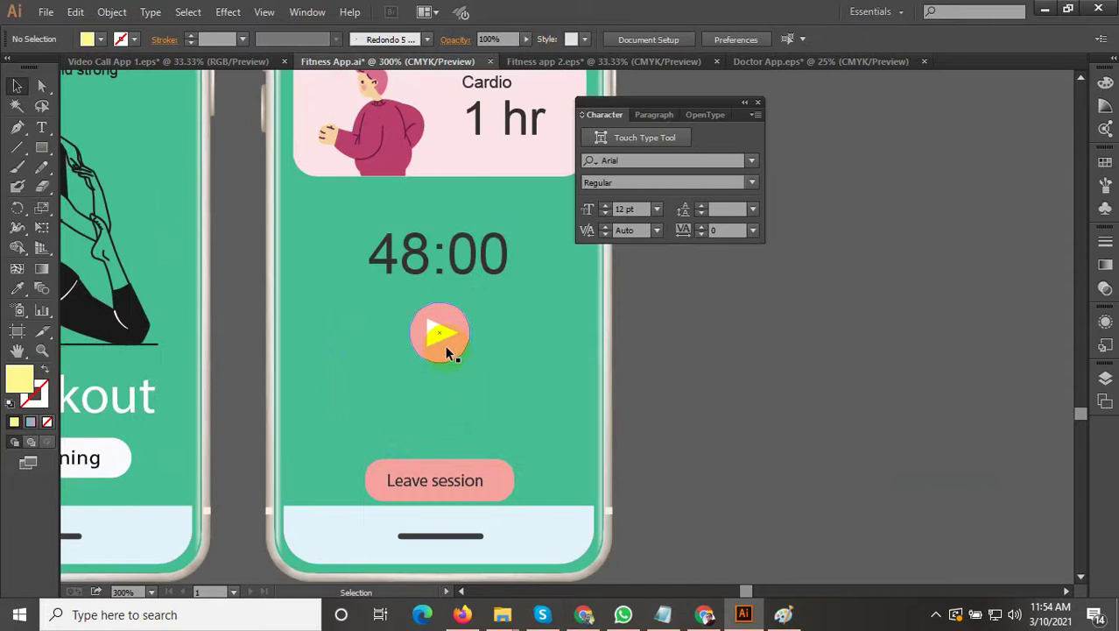
pyautogui.doubleClick(447, 352)
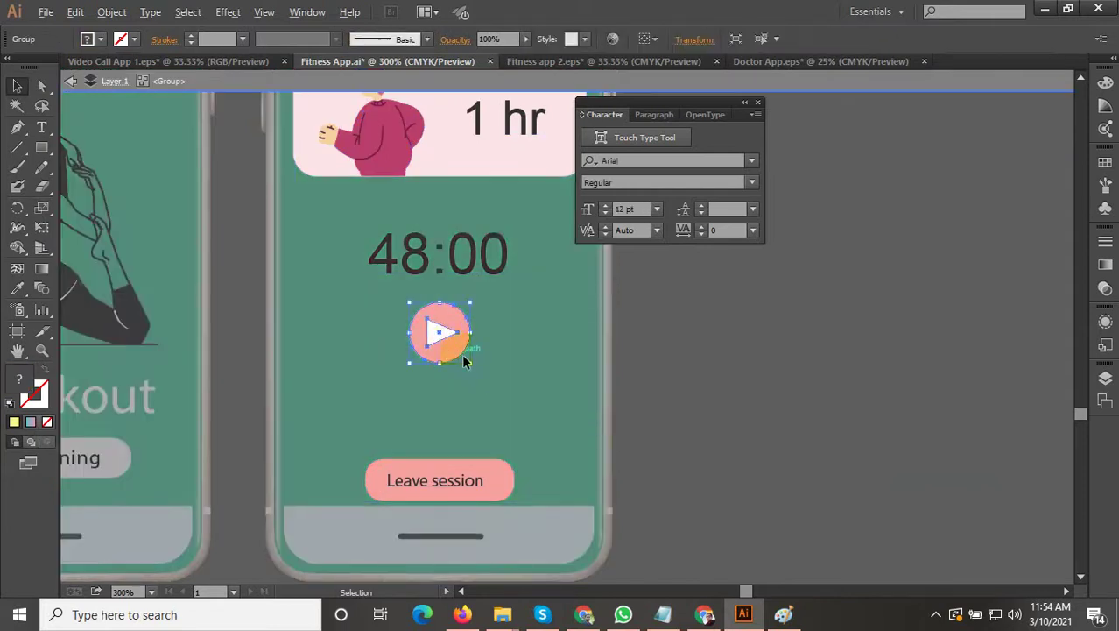
pyautogui.keyDown('shift'); pyautogui.click(486, 476); pyautogui.keyUp('shift')
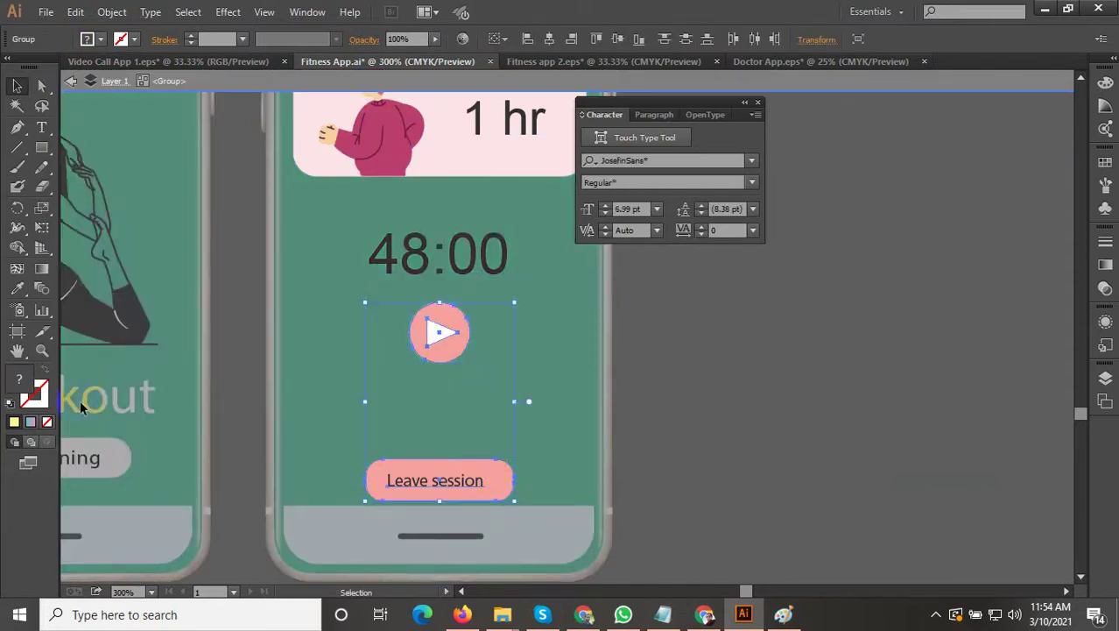
pyautogui.rightClick(404, 483)
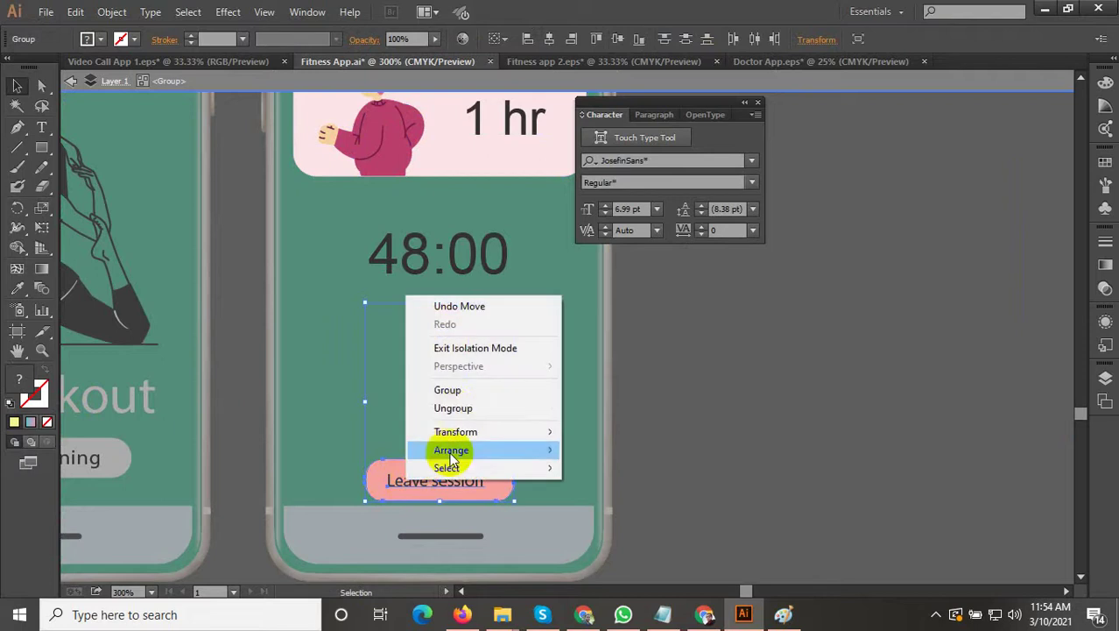
pyautogui.click(457, 405)
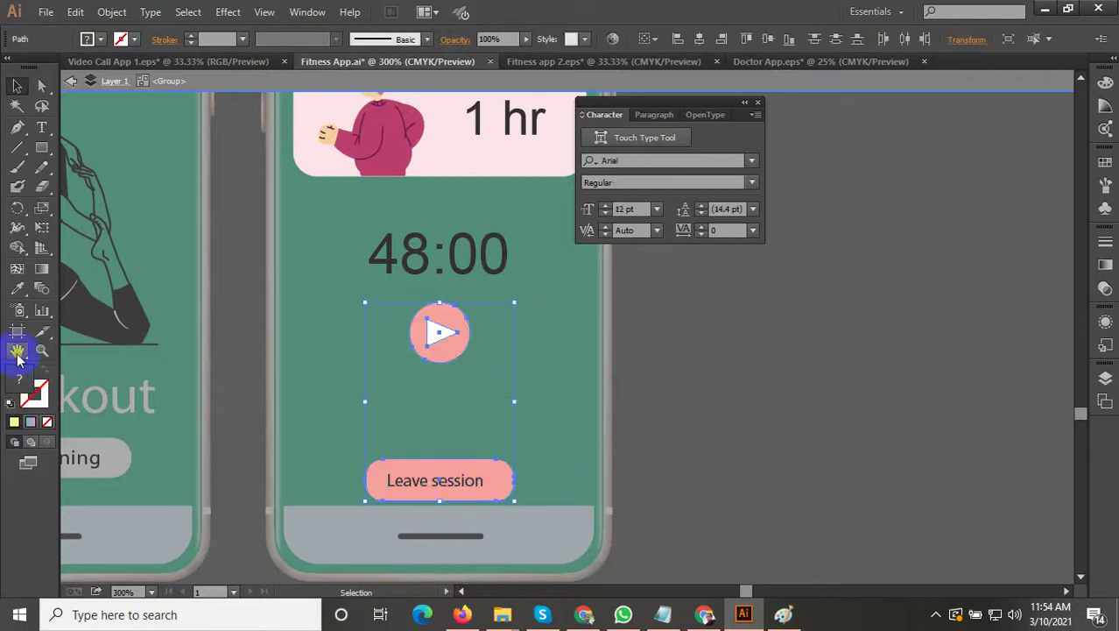
# Step: Try the yoga figure's black on the play button and Leave session button with the Eyedropper, and undo it
pyautogui.click(17, 288)
pyautogui.scroll(-2, 502, 352)
pyautogui.click(291, 329)
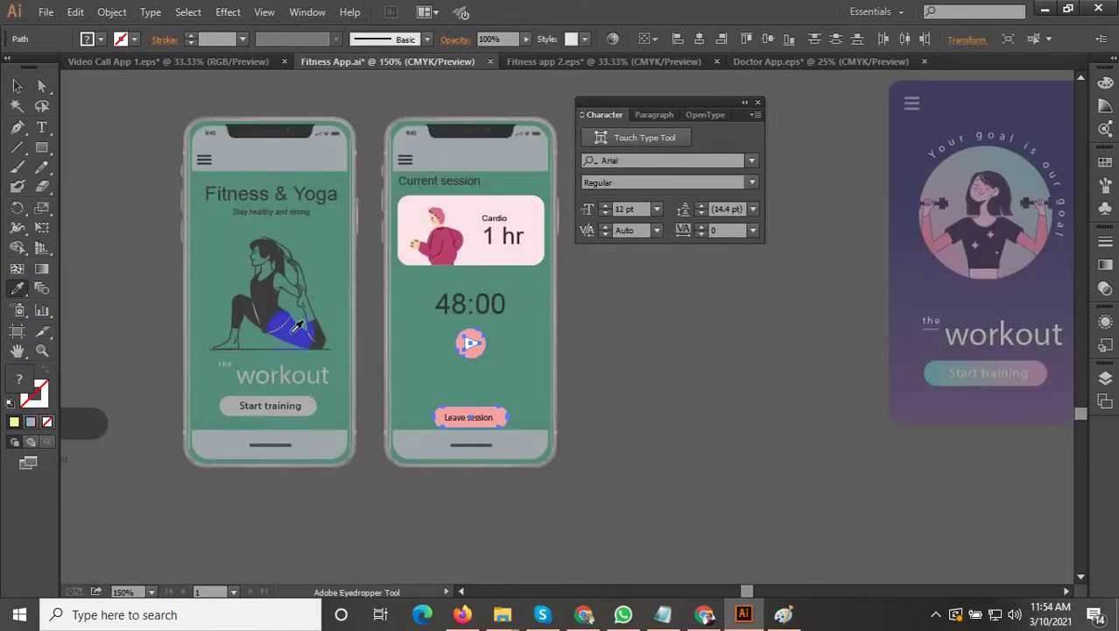
pyautogui.scroll(1, 290, 306)
pyautogui.click(252, 302)
pyautogui.click(256, 298)
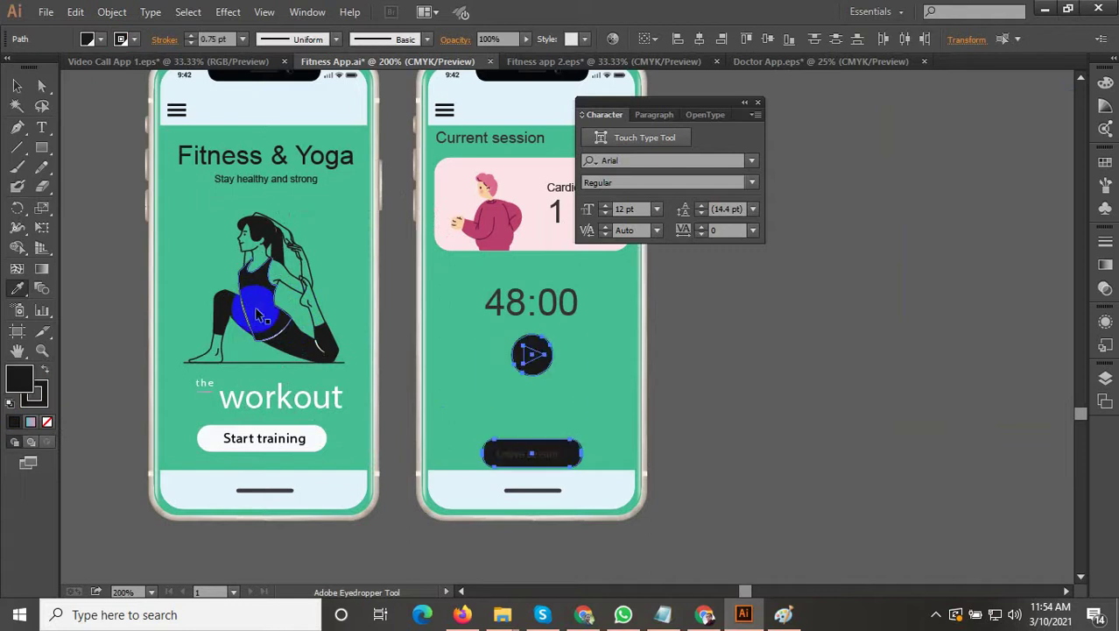
pyautogui.hotkey('ctrl', 'z')
pyautogui.keyDown('alt'); pyautogui.scroll(1, 676, 444); pyautogui.keyUp('alt')
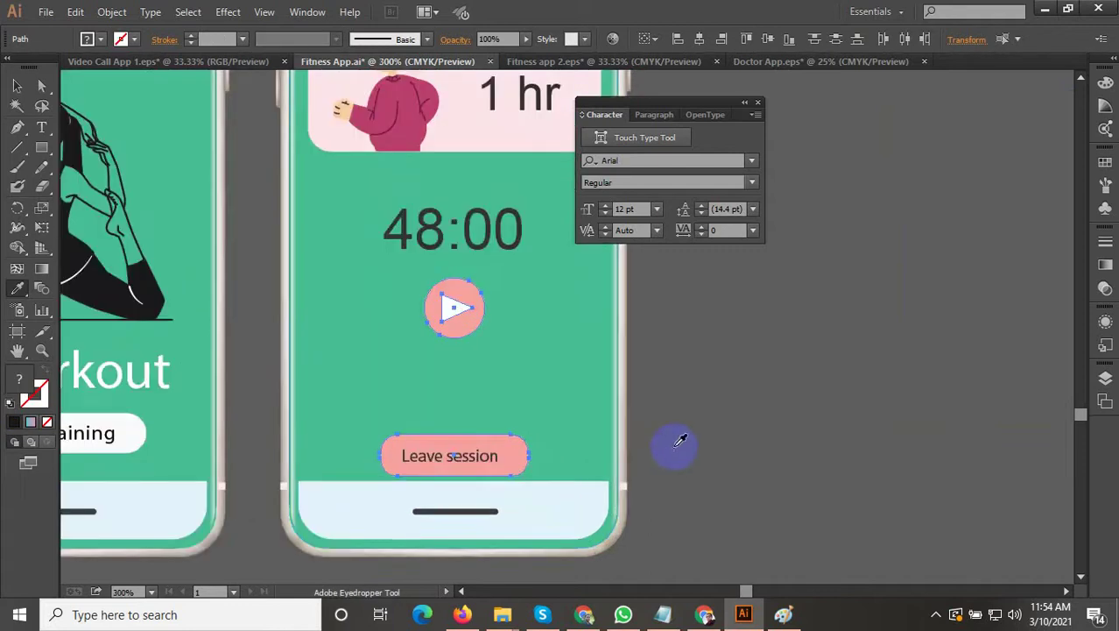
pyautogui.keyDown('alt'); pyautogui.scroll(-1, 605, 429); pyautogui.keyUp('alt')
pyautogui.click(16, 86)
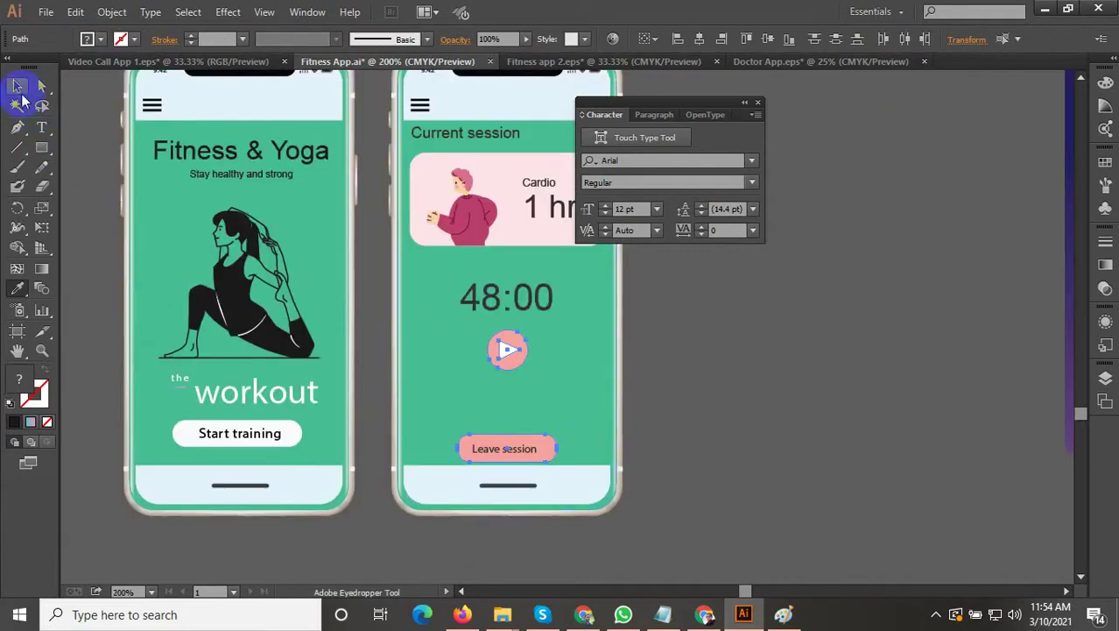
pyautogui.click(716, 291)
pyautogui.keyDown('alt'); pyautogui.scroll(-3, 569, 395); pyautogui.keyUp('alt')
pyautogui.click(728, 401)
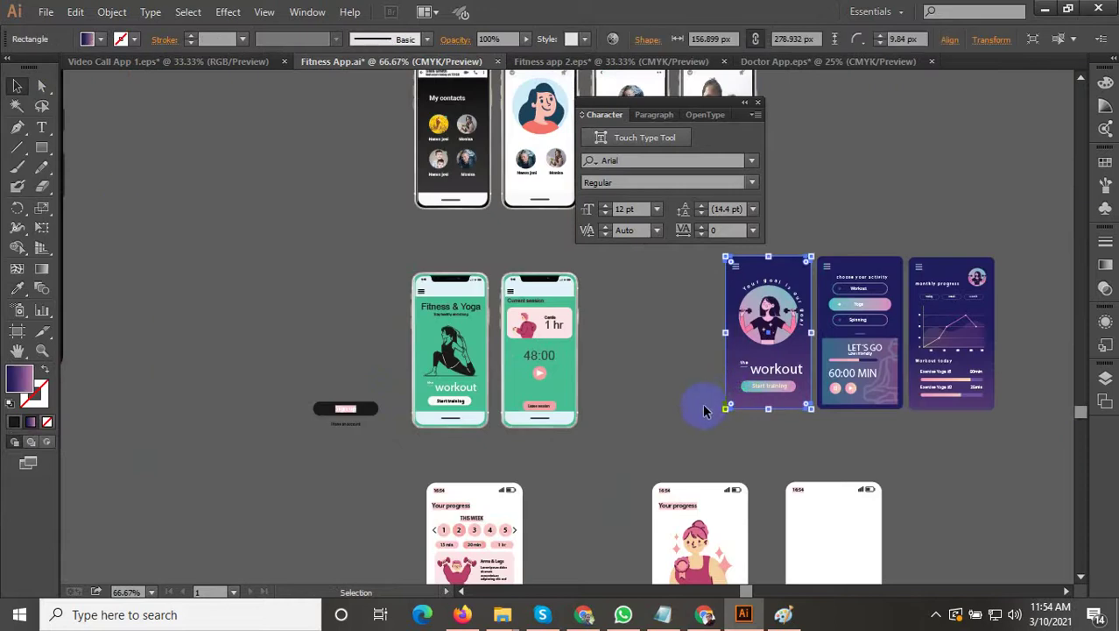
pyautogui.click(687, 419)
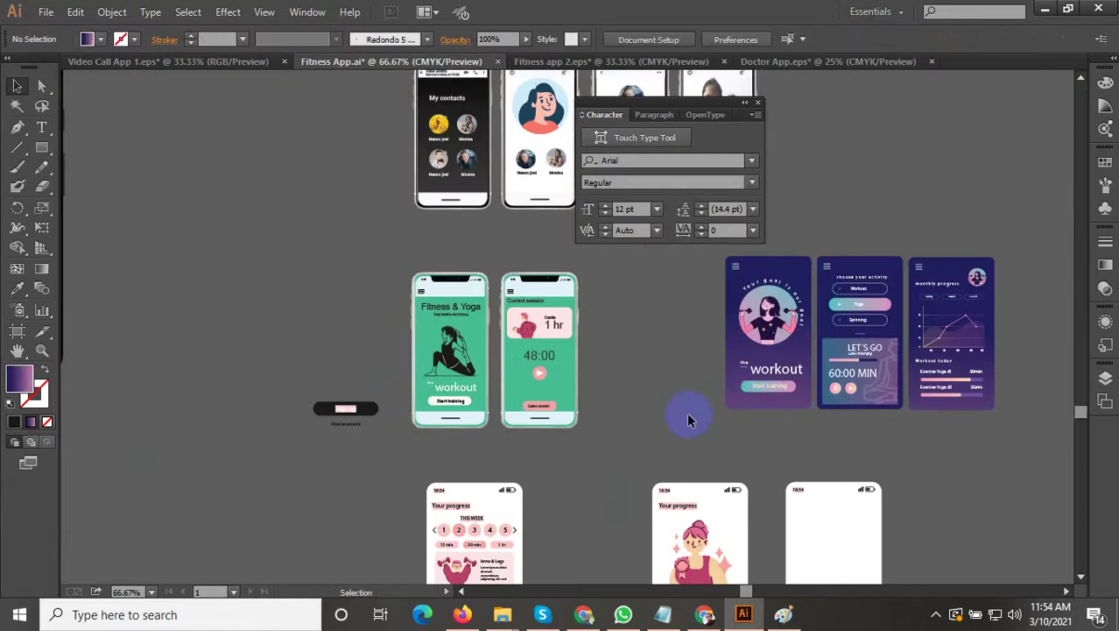
# Step: Recolour the Cardio card's pink background with the light blue sampled from the second phone's header bar
pyautogui.keyDown('alt'); pyautogui.scroll(5, 539, 315); pyautogui.keyUp('alt')
pyautogui.click(546, 305)
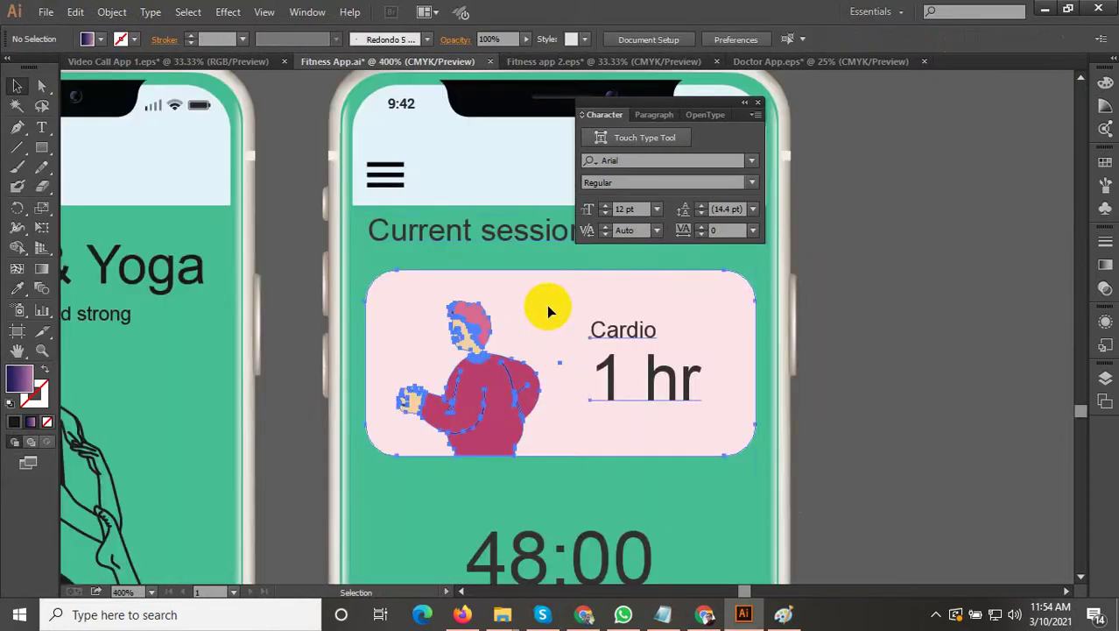
pyautogui.doubleClick(548, 305)
pyautogui.click(548, 307)
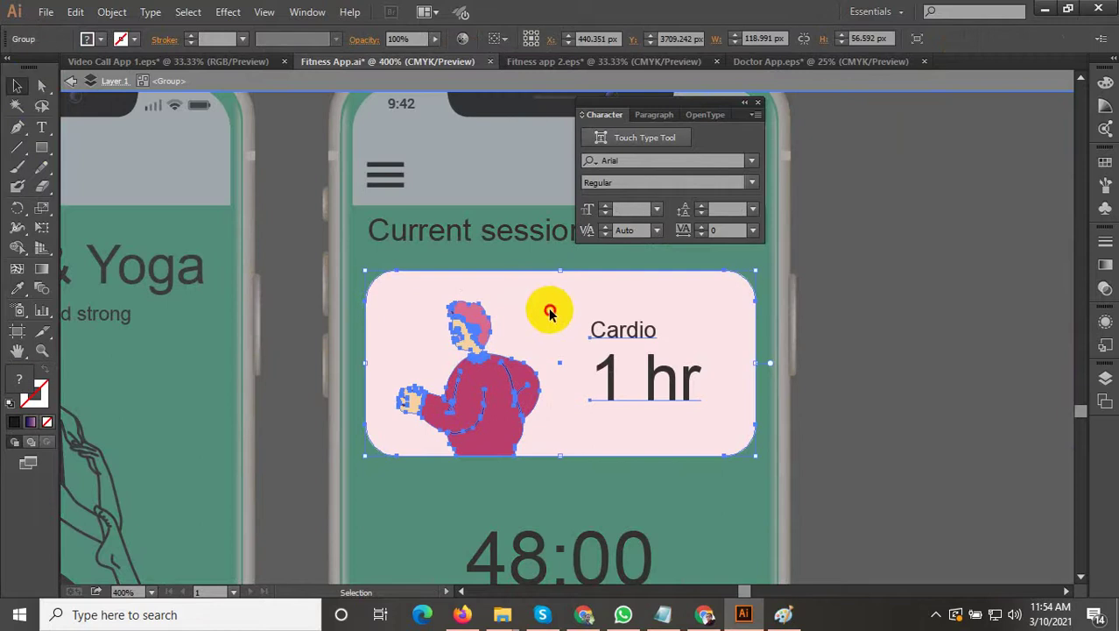
pyautogui.doubleClick(563, 313)
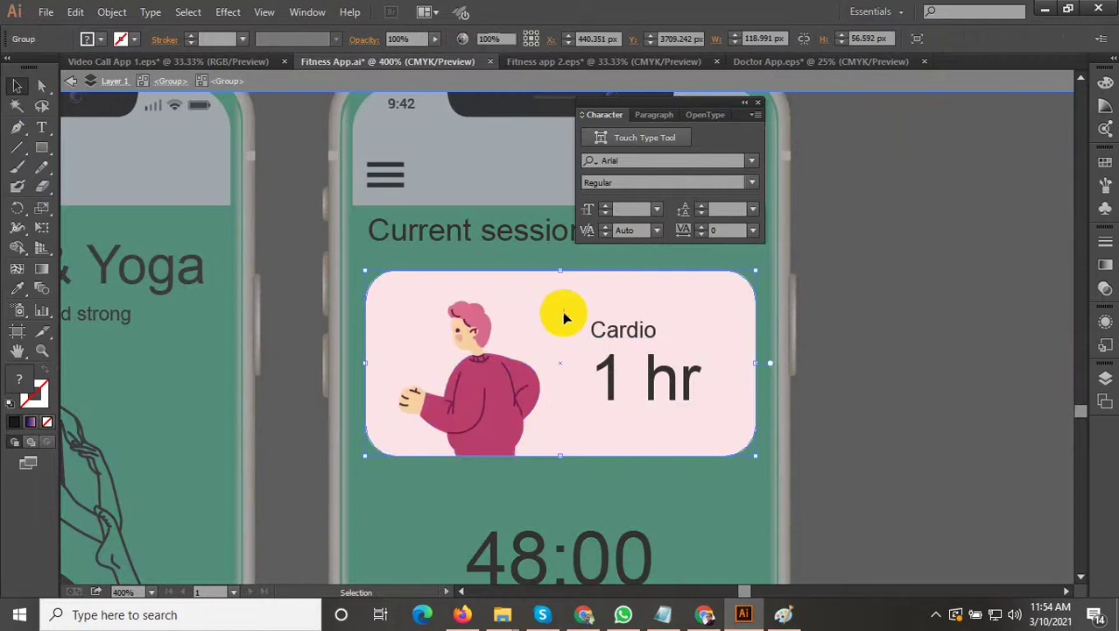
pyautogui.click(390, 327)
pyautogui.doubleClick(547, 300)
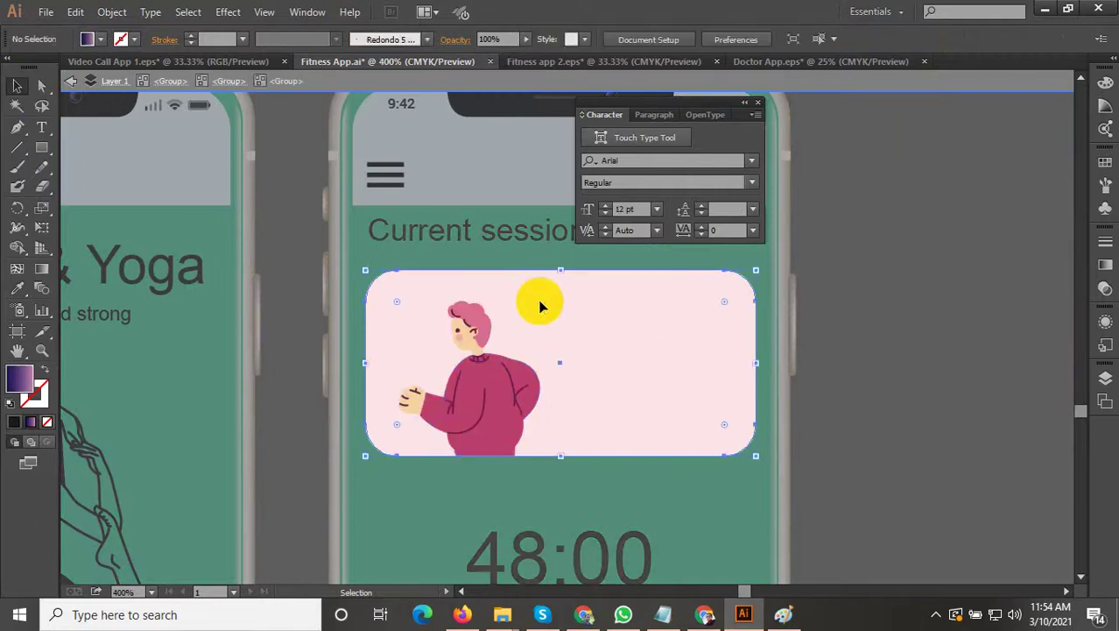
pyautogui.click(18, 289)
pyautogui.click(519, 151)
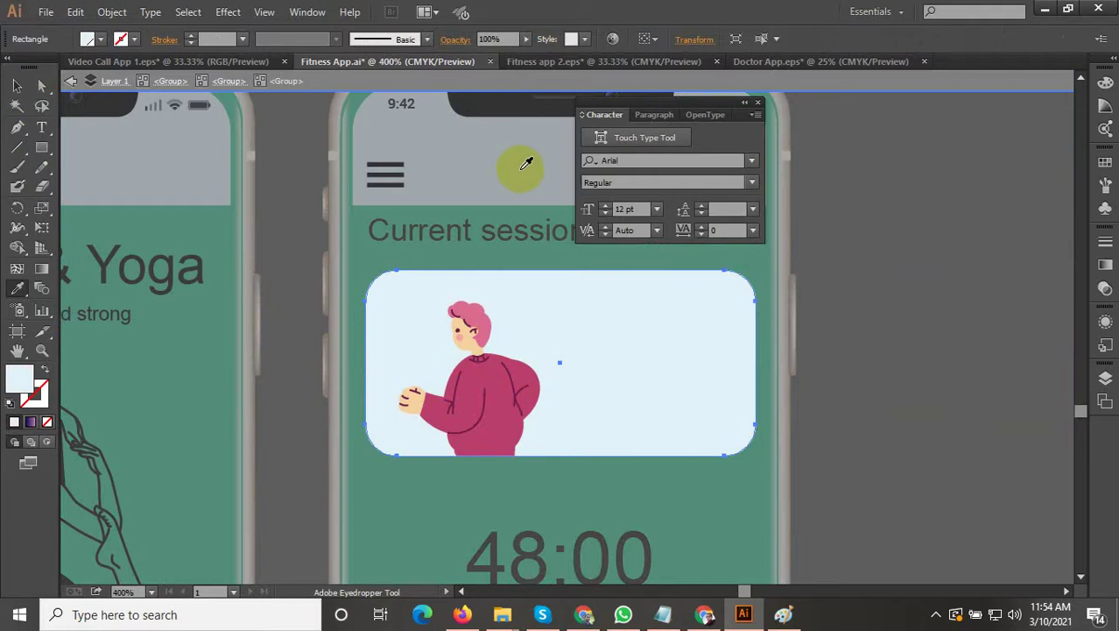
# Step: Exit the isolated Cardio card group and review the Current session screen alongside the other fitness designs
pyautogui.click(32, 112)
pyautogui.click(16, 90)
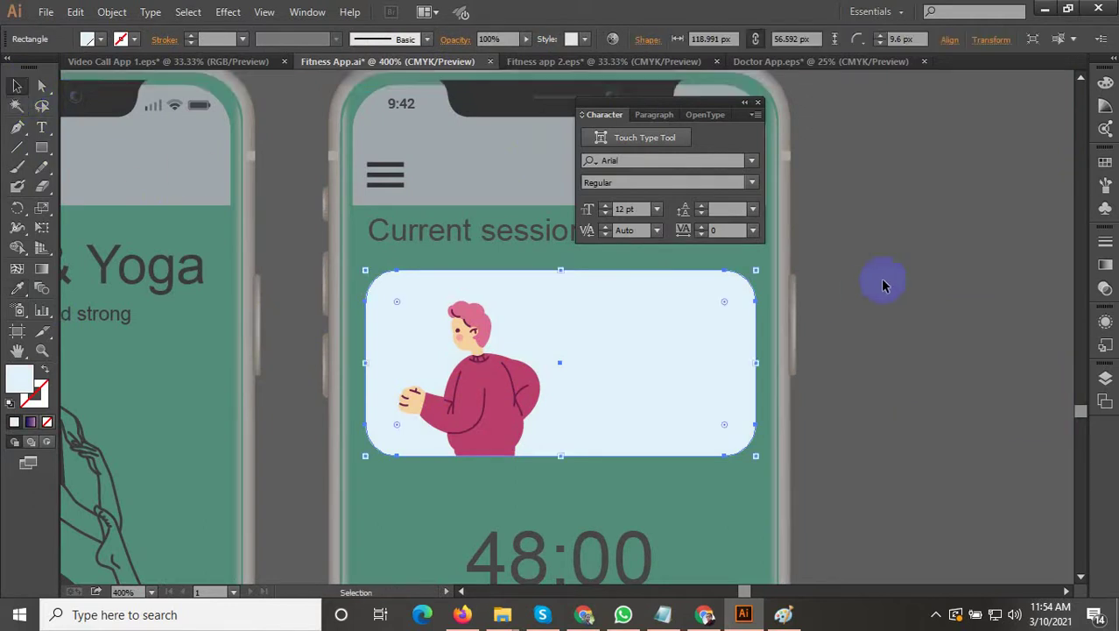
pyautogui.doubleClick(883, 282)
pyautogui.scroll(-3, 465, 303)
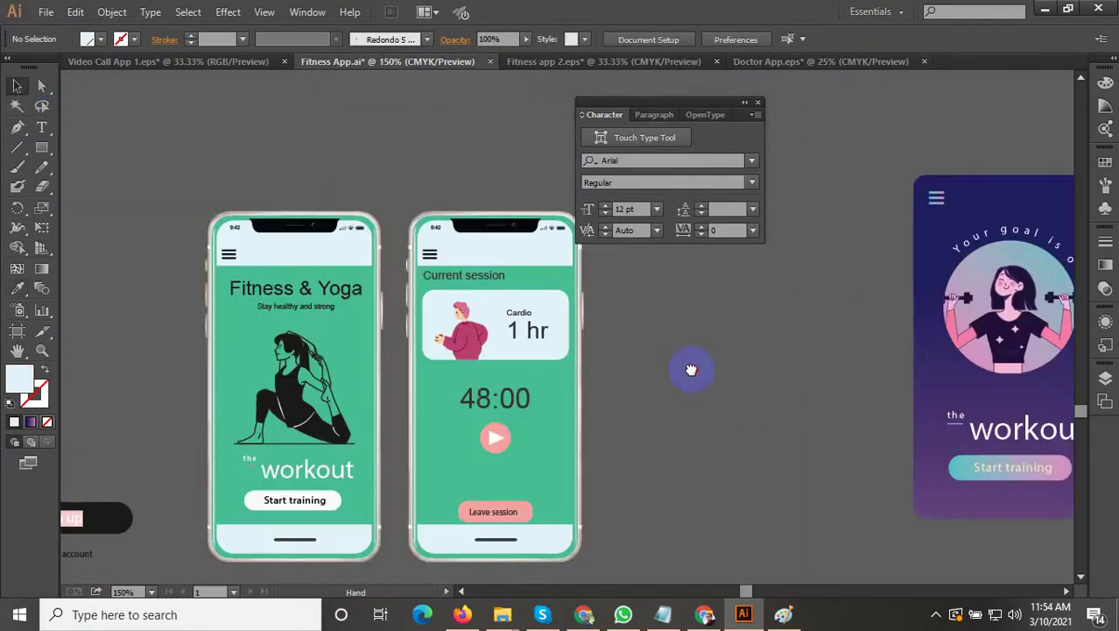
pyautogui.moveTo(691, 369); pyautogui.dragTo(685, 326)
pyautogui.scroll(3, 503, 374)
pyautogui.scroll(-2, 472, 308)
pyautogui.click(670, 399)
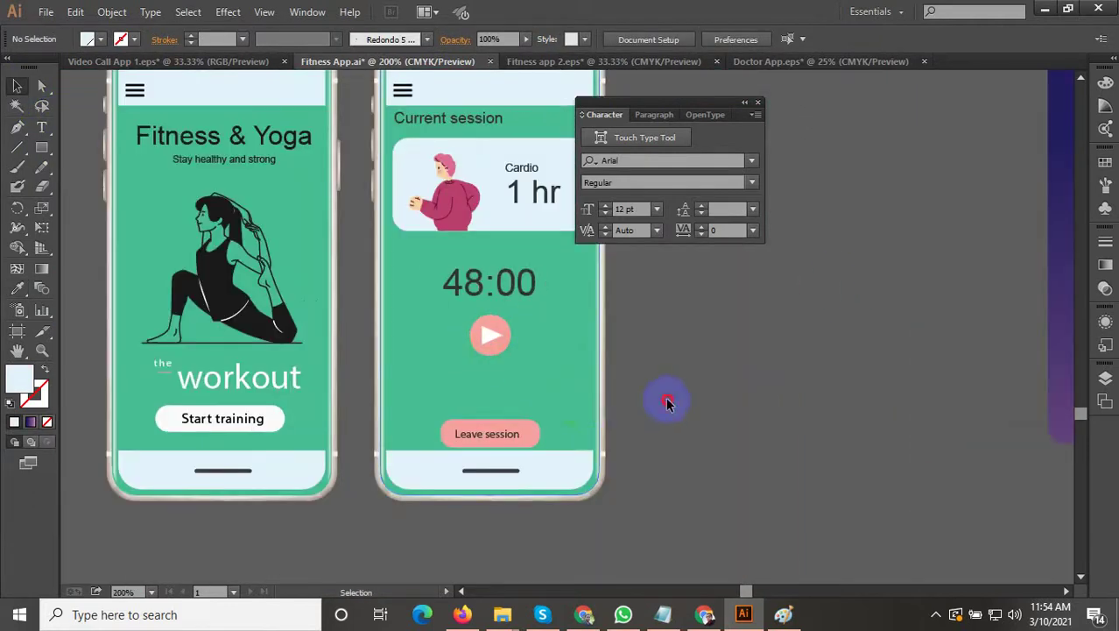
pyautogui.scroll(-1, 589, 428)
pyautogui.moveTo(621, 416); pyautogui.dragTo(556, 337)
pyautogui.scroll(-2, 545, 437)
pyautogui.moveTo(565, 391); pyautogui.dragTo(530, 383)
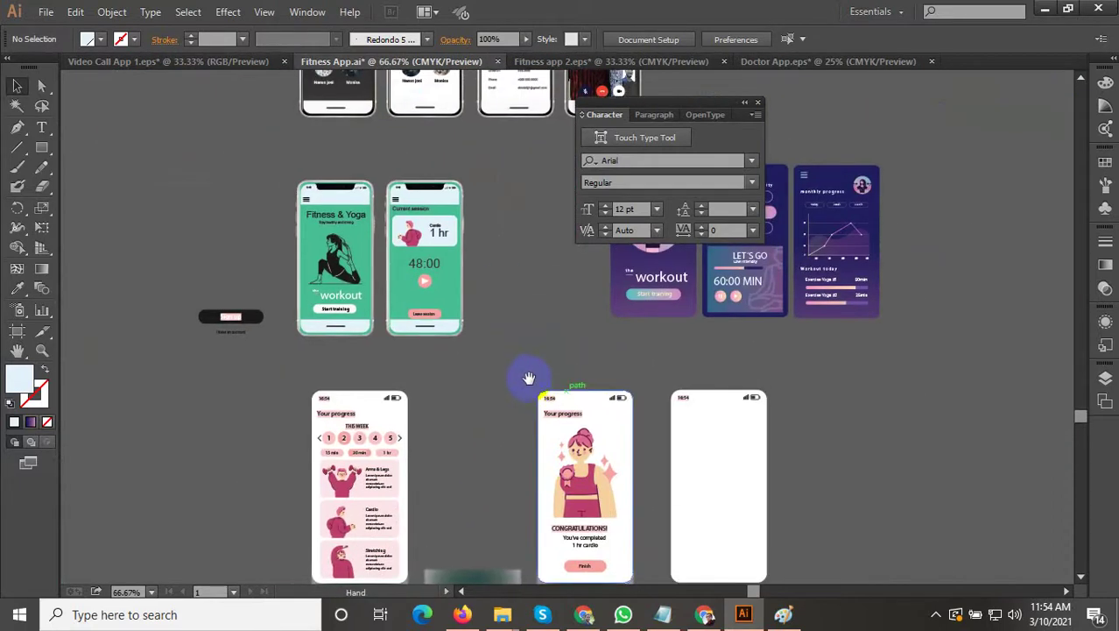
# Step: Duplicate the Current session phone mockup to the right of the original as a third phone
pyautogui.moveTo(507, 338); pyautogui.dragTo(559, 427)
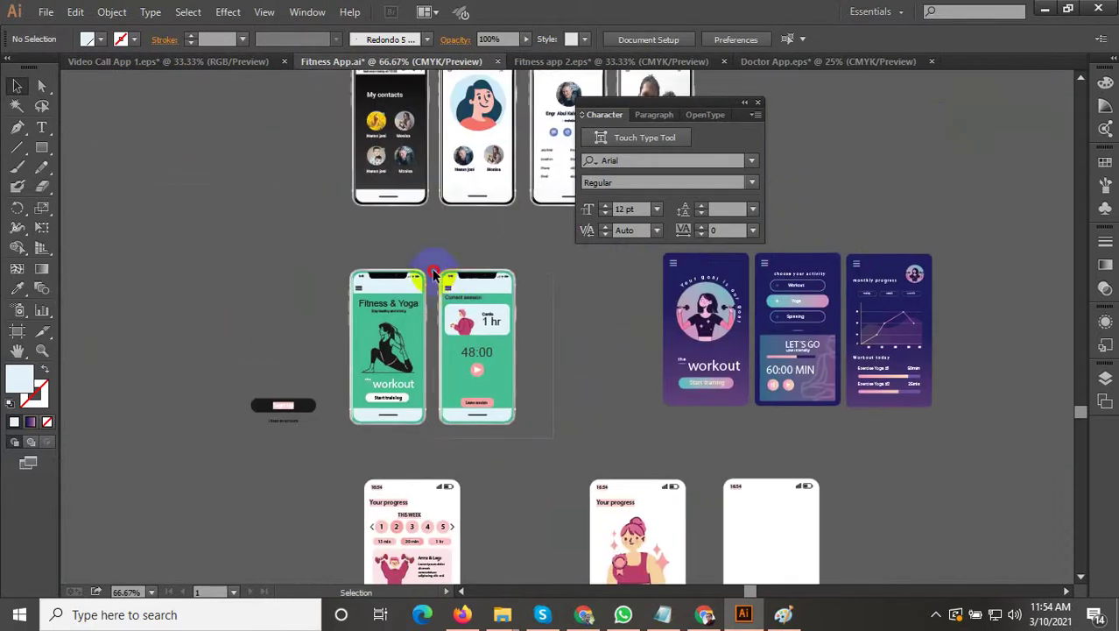
pyautogui.moveTo(429, 263); pyautogui.dragTo(672, 293)
pyautogui.scroll(2, 490, 294)
pyautogui.moveTo(754, 319); pyautogui.dragTo(577, 269)
pyautogui.click(603, 329)
pyautogui.scroll(-1, 559, 437)
pyautogui.moveTo(576, 419); pyautogui.dragTo(518, 402)
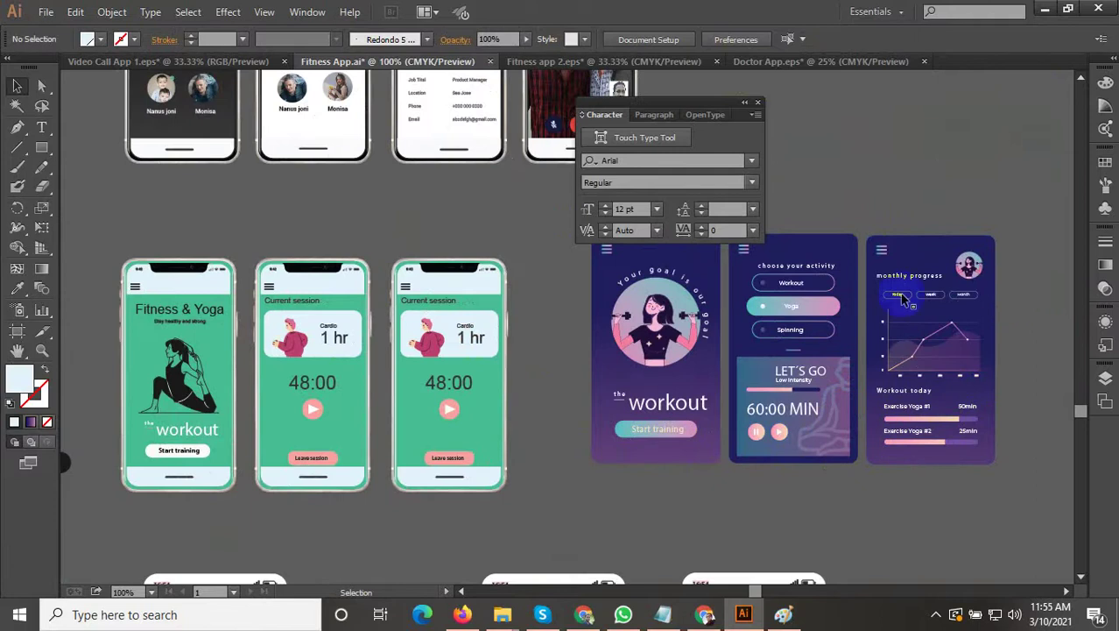
# Step: Delete the copied Current session group from the third phone's screen
pyautogui.click(430, 302)
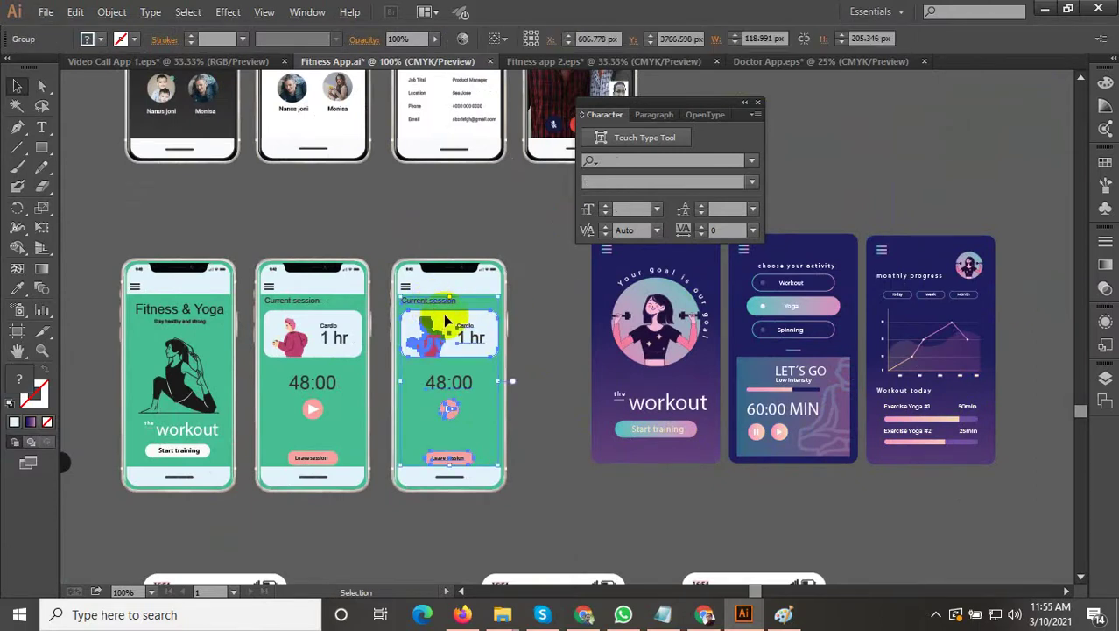
pyautogui.moveTo(453, 347); pyautogui.dragTo(453, 346)
pyautogui.press('Delete')
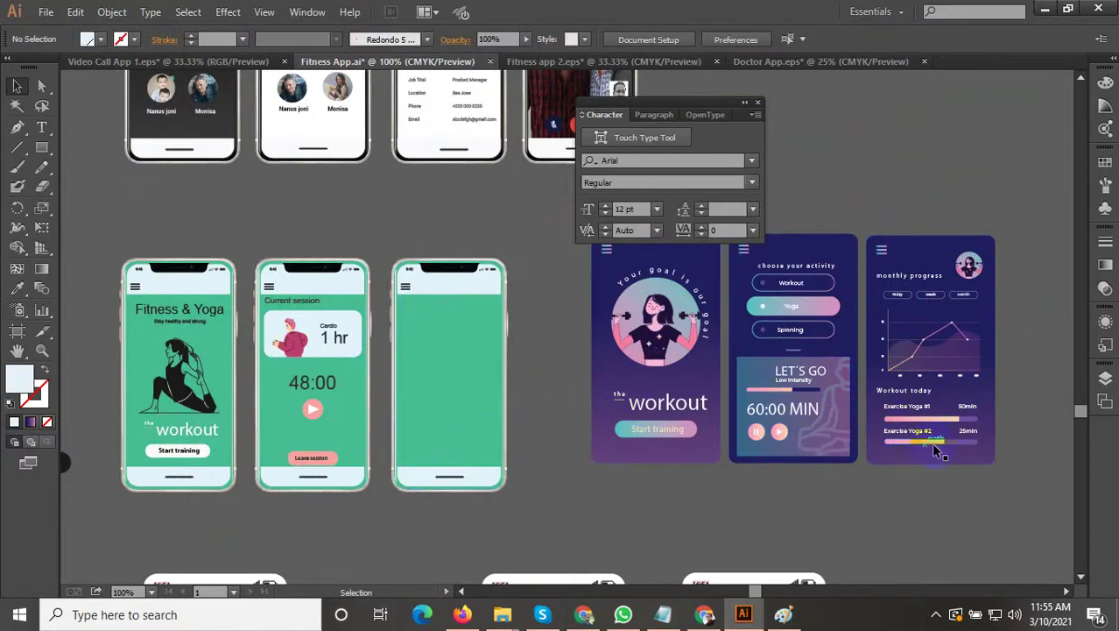
# Step: Ungroup the purple monthly progress design and delete its background rectangle
pyautogui.click(987, 395)
pyautogui.moveTo(1012, 401); pyautogui.dragTo(947, 399)
pyautogui.rightClick(734, 339)
pyautogui.click(775, 429)
pyautogui.click(847, 400)
pyautogui.press('Delete')
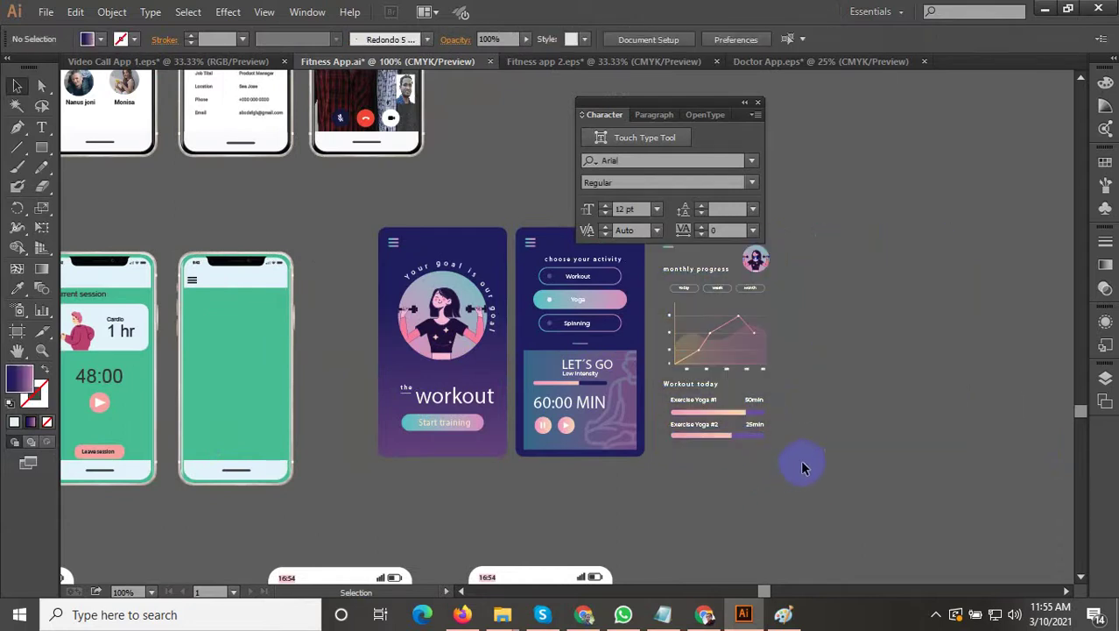
# Step: Group the monthly progress heading, period buttons, chart and workout bars, leaving out the menu icon and avatar
pyautogui.moveTo(655, 269); pyautogui.dragTo(828, 246)
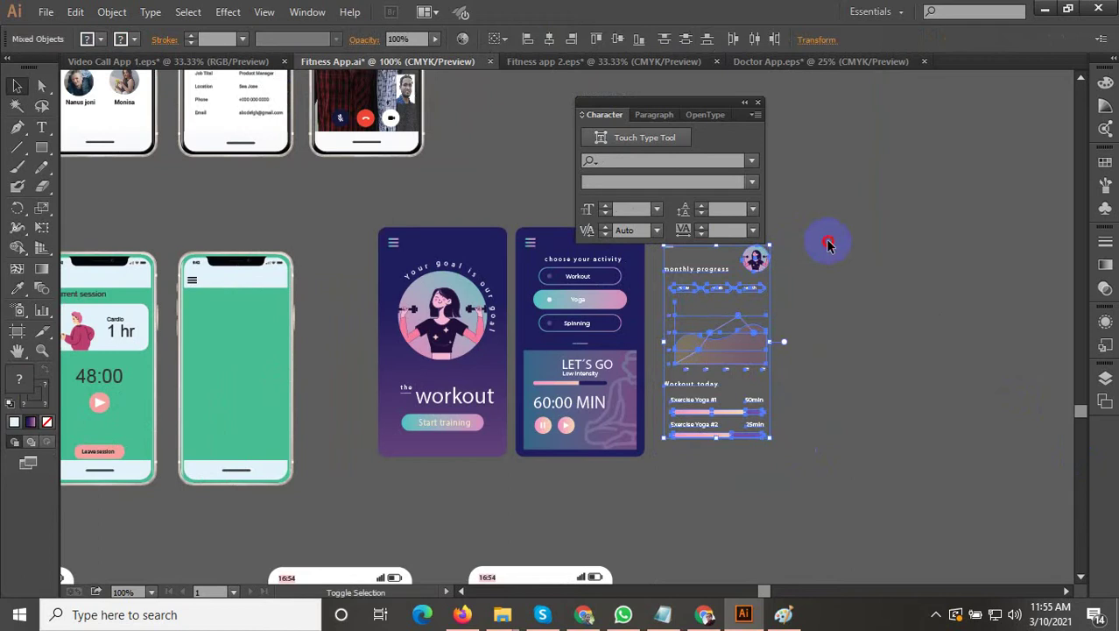
pyautogui.keyDown('shift'); pyautogui.click(747, 263); pyautogui.keyUp('shift')
pyautogui.click(807, 326)
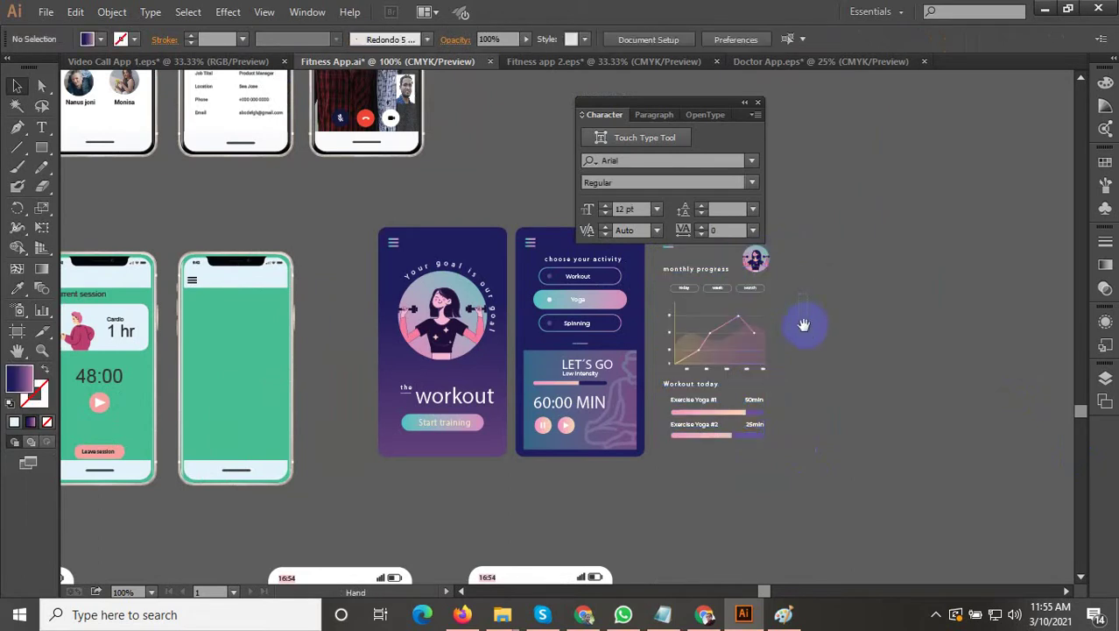
pyautogui.moveTo(804, 321); pyautogui.dragTo(876, 393)
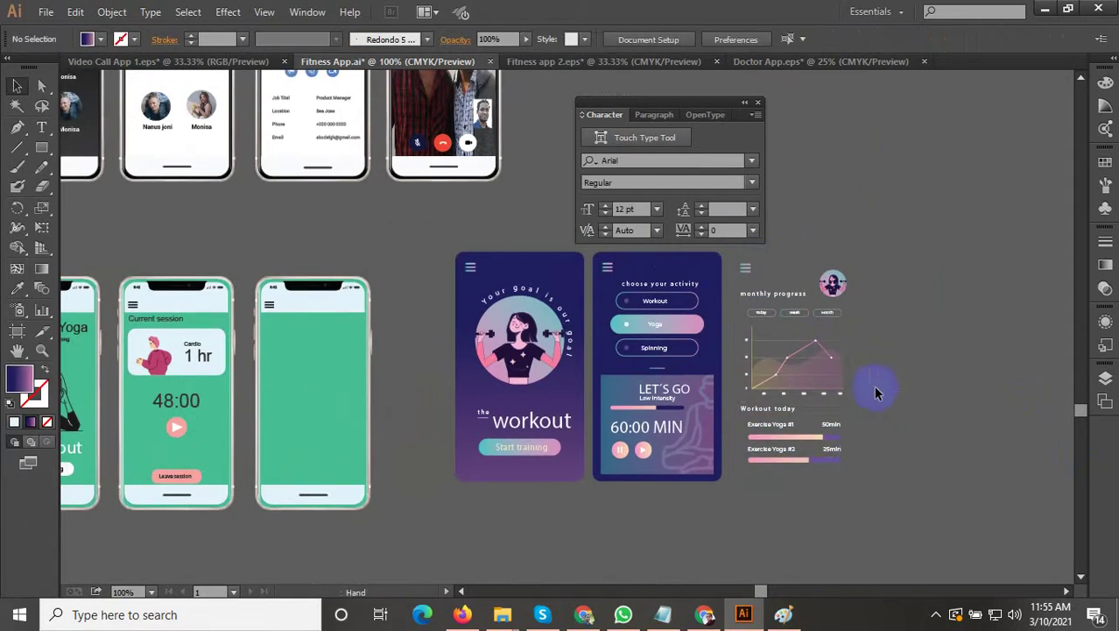
pyautogui.moveTo(841, 282); pyautogui.dragTo(869, 273)
pyautogui.keyDown('shift'); pyautogui.click(821, 284); pyautogui.keyUp('shift')
pyautogui.rightClick(767, 291)
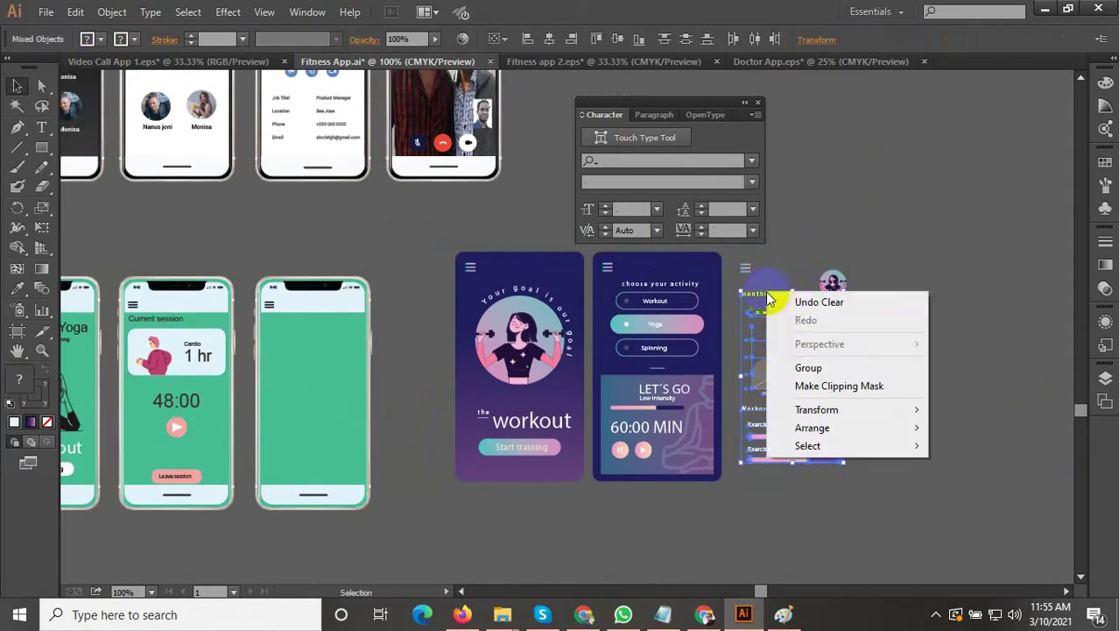
pyautogui.click(807, 368)
# Step: Move the monthly progress group onto the third phone's blank screen and bring it to the front
pyautogui.moveTo(812, 377); pyautogui.dragTo(513, 375)
pyautogui.scroll(2, 512, 375)
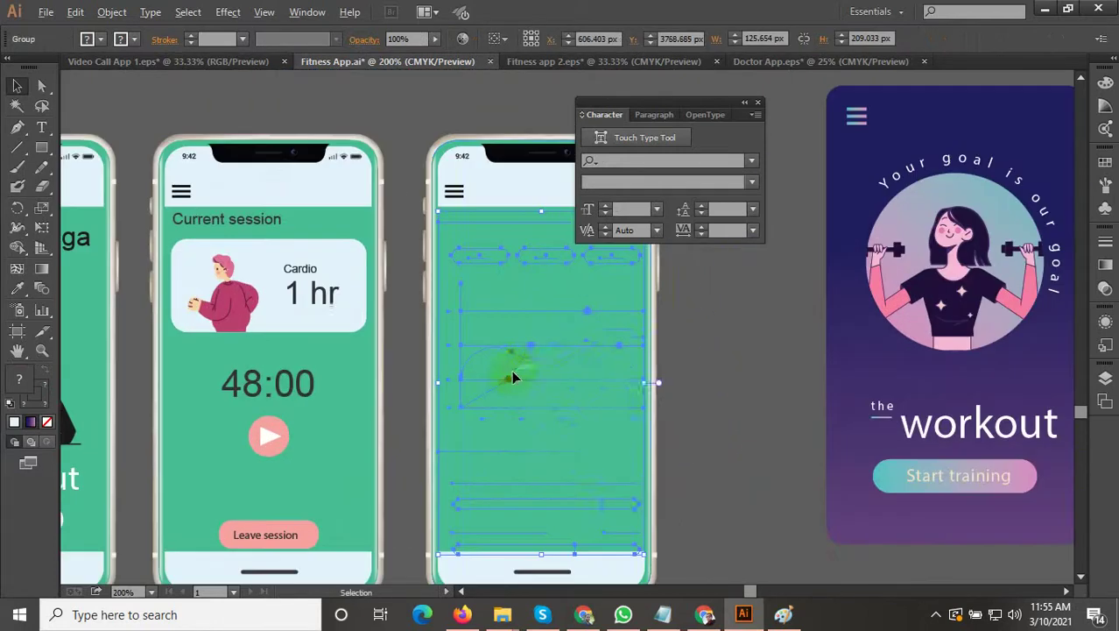
pyautogui.rightClick(532, 335)
pyautogui.moveTo(618, 474)
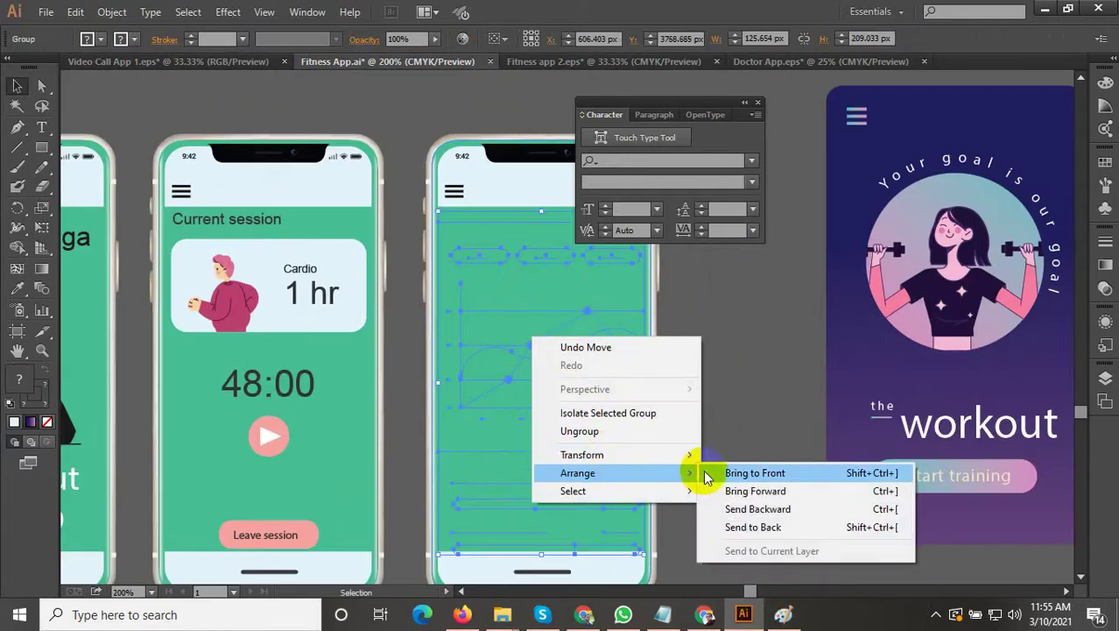
pyautogui.click(714, 470)
pyautogui.scroll(-2, 655, 408)
pyautogui.scroll(2, 623, 364)
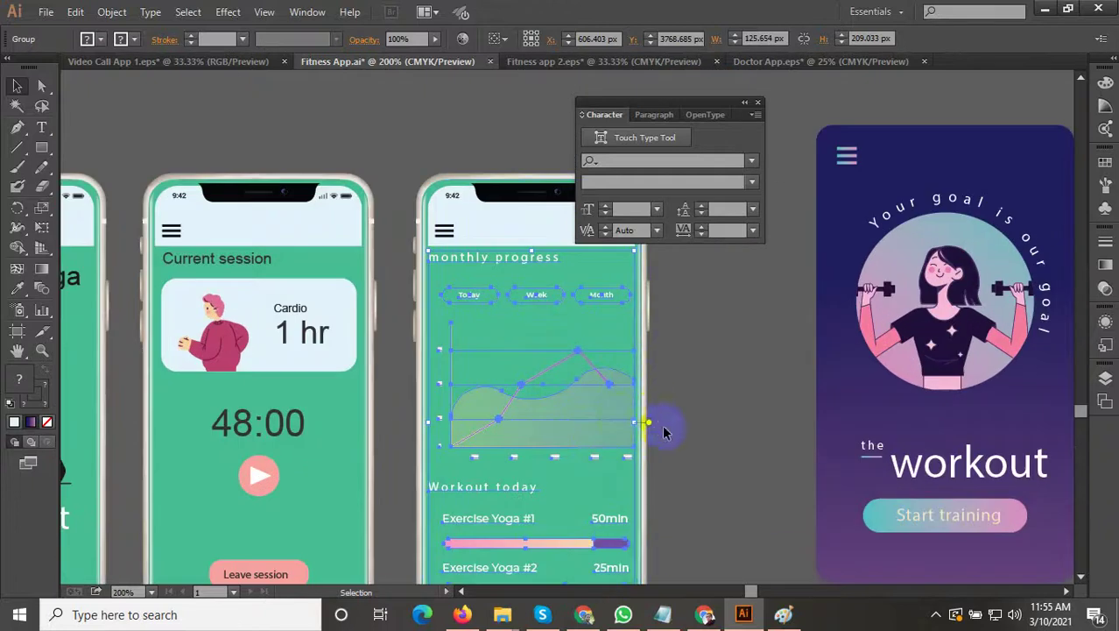
# Step: Shrink the monthly progress group to about 121 by 202 px and centre it between the third phone's header and footer bars
pyautogui.scroll(-1, 644, 425)
pyautogui.scroll(2, 604, 552)
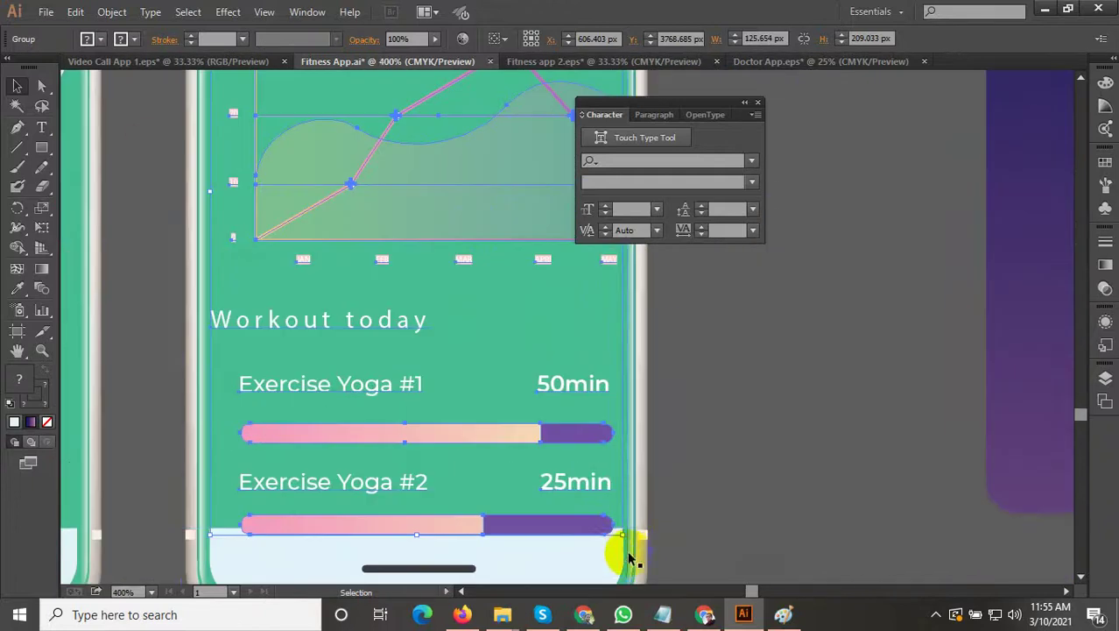
pyautogui.moveTo(630, 532); pyautogui.dragTo(609, 528)
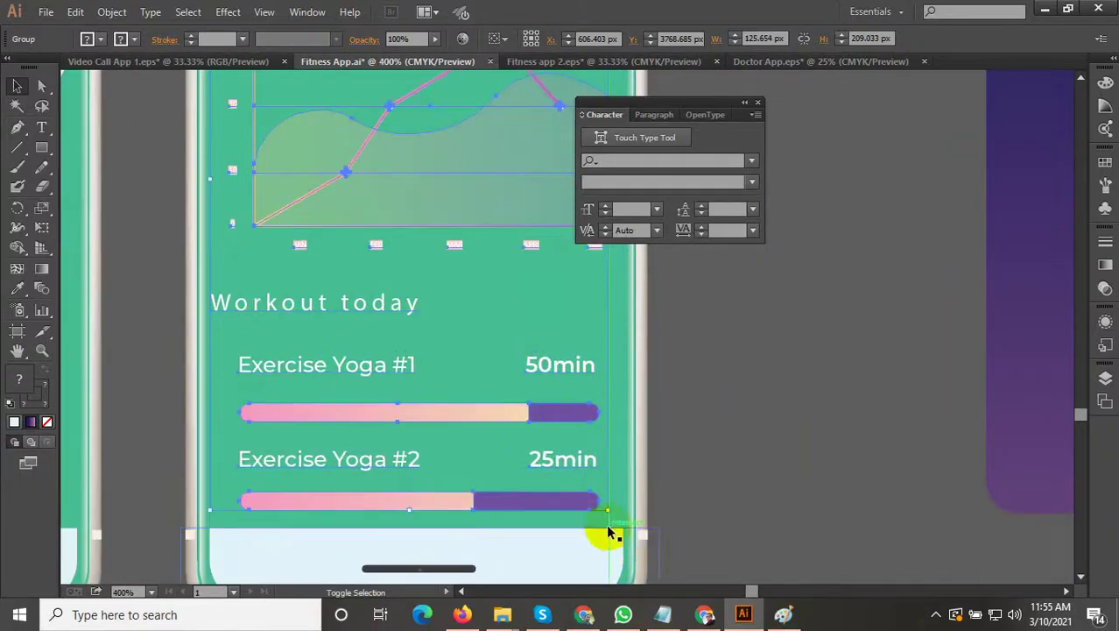
pyautogui.scroll(-2, 744, 473)
pyautogui.moveTo(719, 360); pyautogui.dragTo(670, 429)
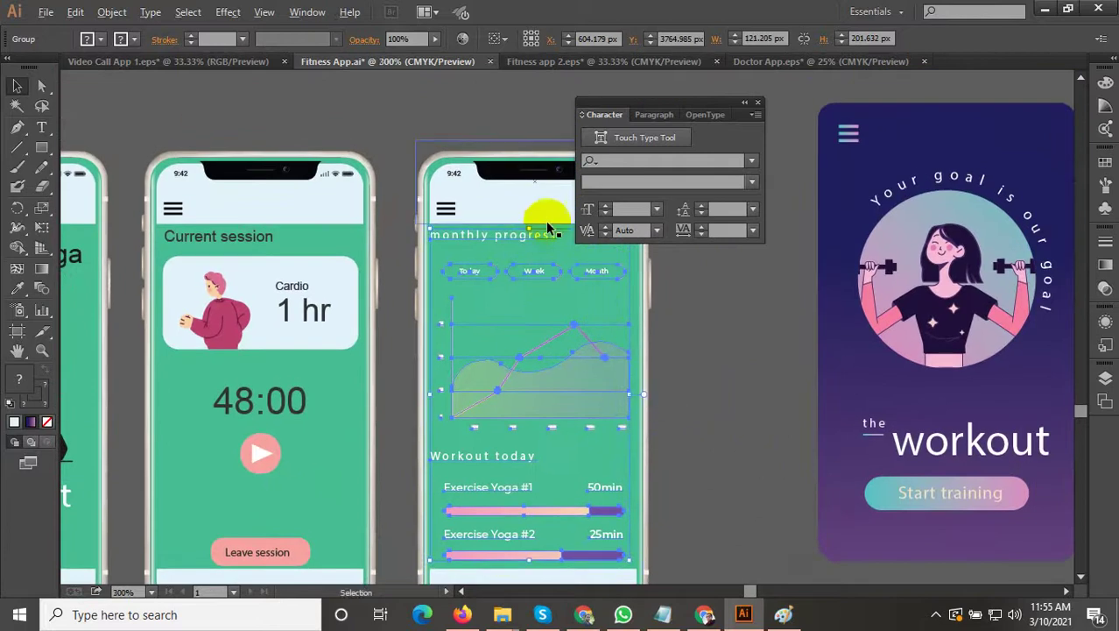
pyautogui.scroll(4, 539, 227)
pyautogui.moveTo(464, 256); pyautogui.dragTo(463, 267)
pyautogui.scroll(-4, 462, 268)
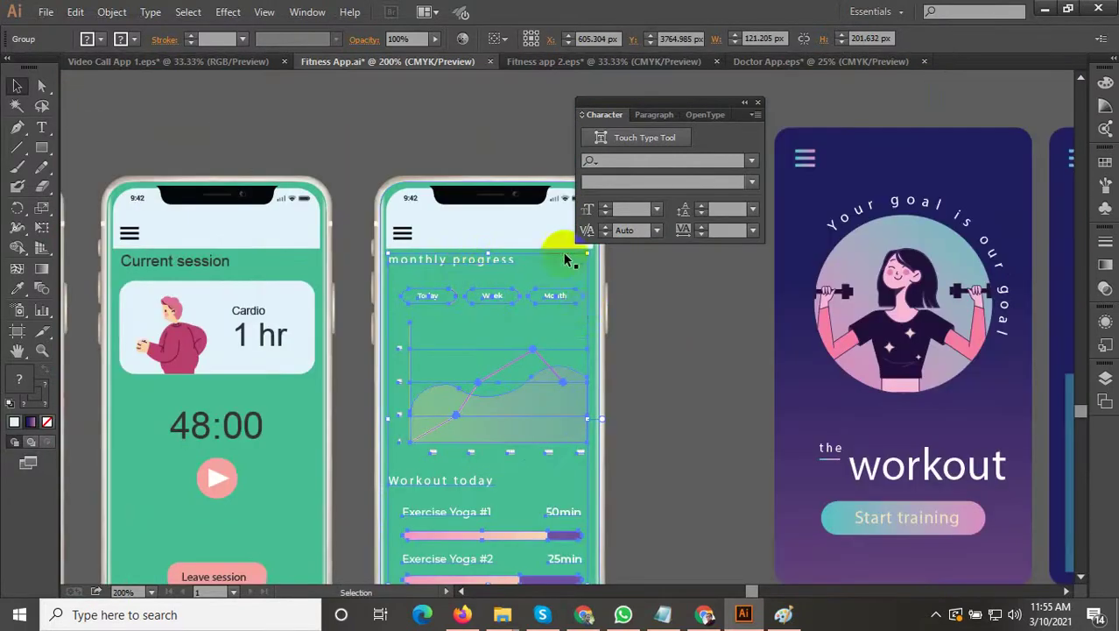
pyautogui.scroll(3, 547, 274)
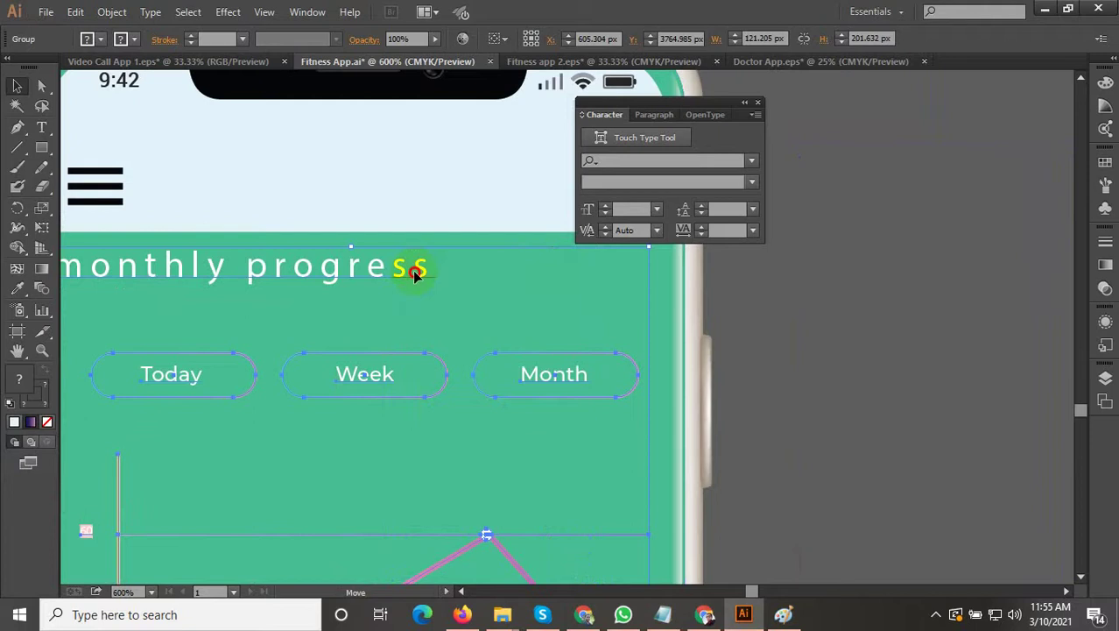
pyautogui.moveTo(415, 274); pyautogui.dragTo(418, 276)
pyautogui.scroll(-1, 428, 293)
pyautogui.click(617, 355)
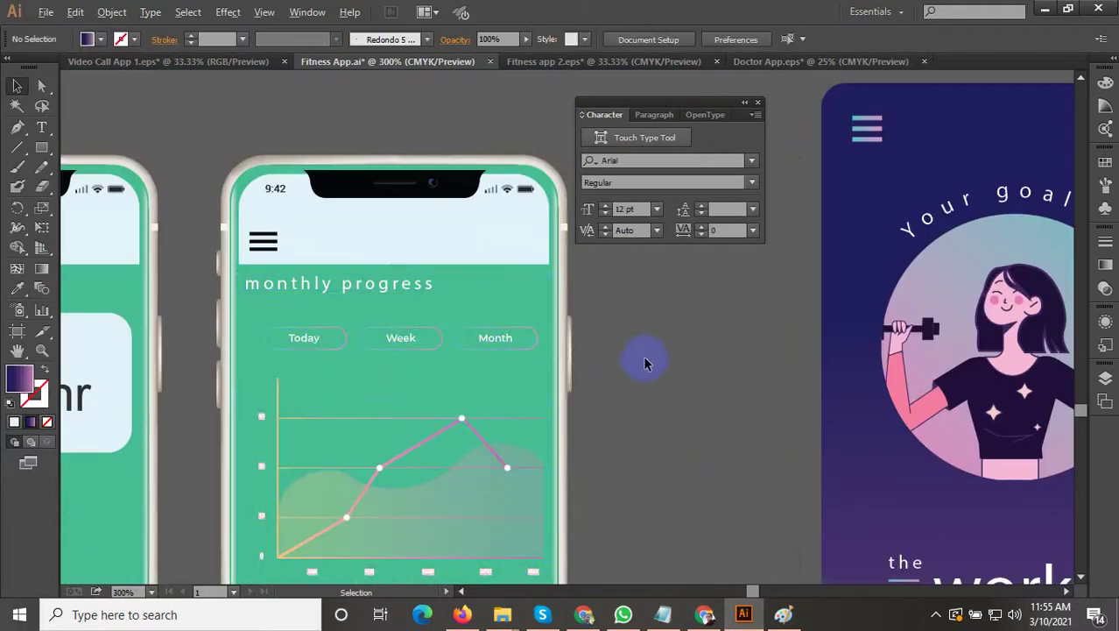
# Step: Recolour the third phone's green background with the black gradient sampled from the My contacts screen
pyautogui.scroll(-1, 650, 357)
pyautogui.scroll(-2, 637, 298)
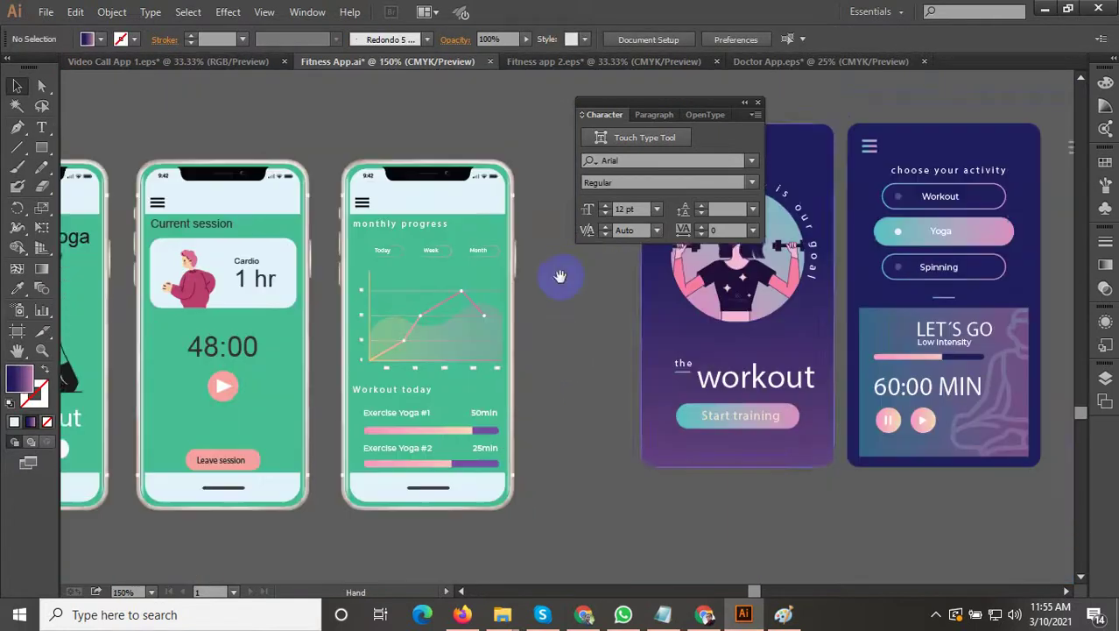
pyautogui.scroll(2, 401, 370)
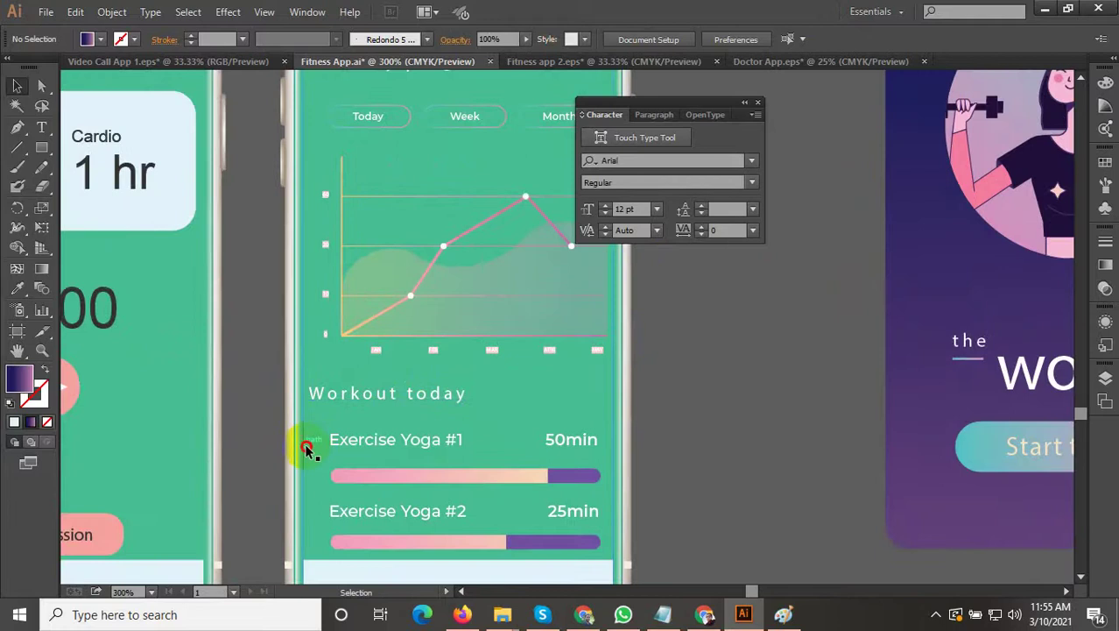
pyautogui.click(462, 428)
pyautogui.scroll(-2, 575, 371)
pyautogui.scroll(4, 490, 519)
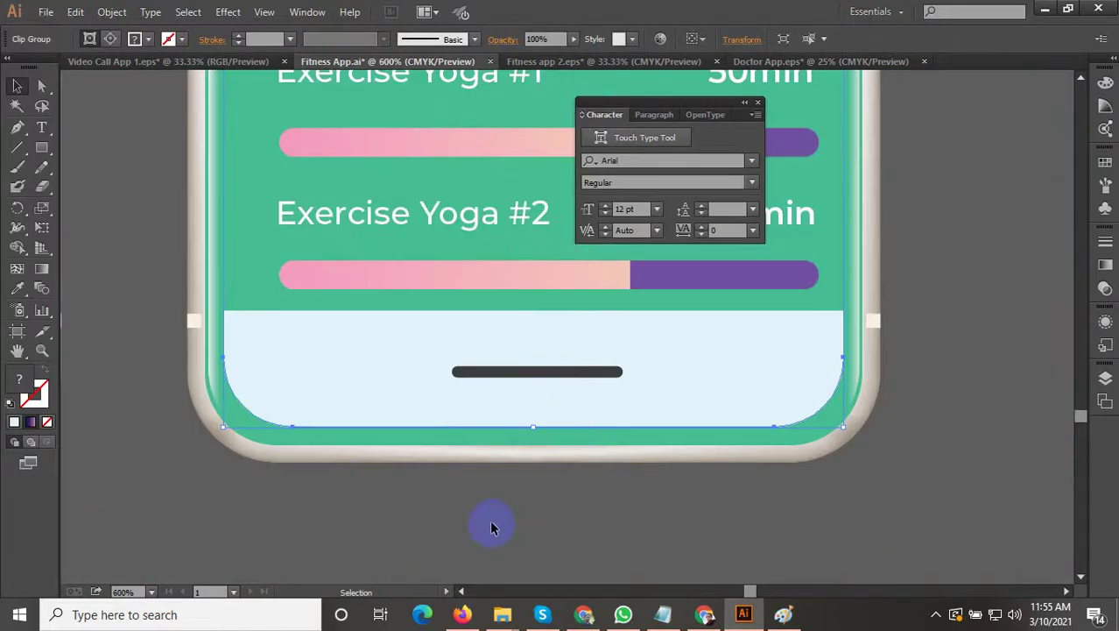
pyautogui.click(309, 444)
pyautogui.click(308, 442)
pyautogui.scroll(-3, 302, 447)
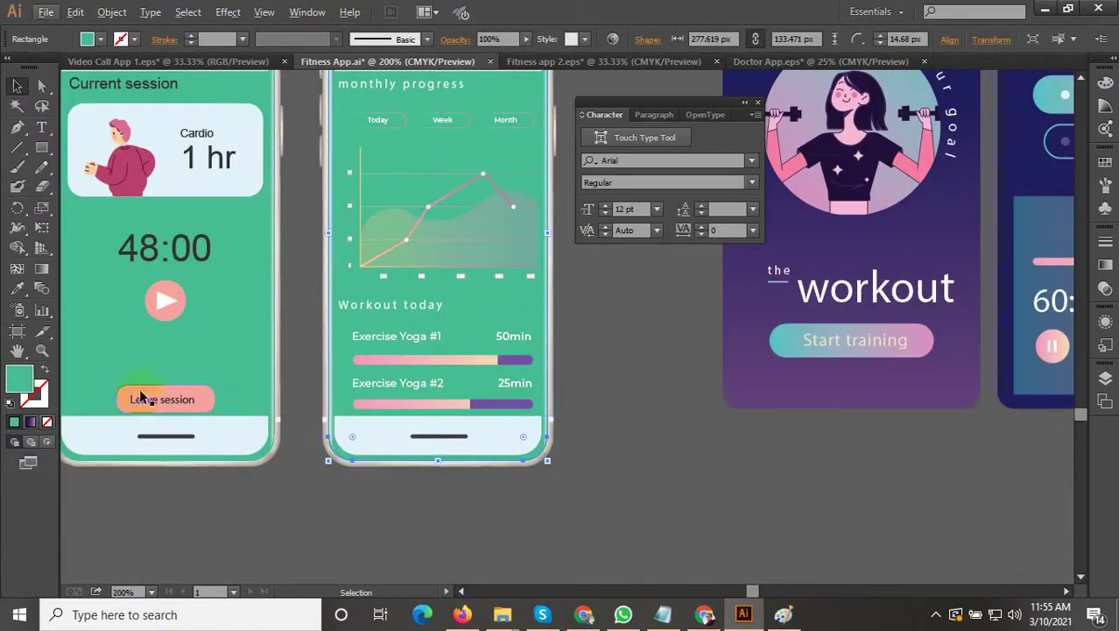
pyautogui.scroll(-3, 644, 366)
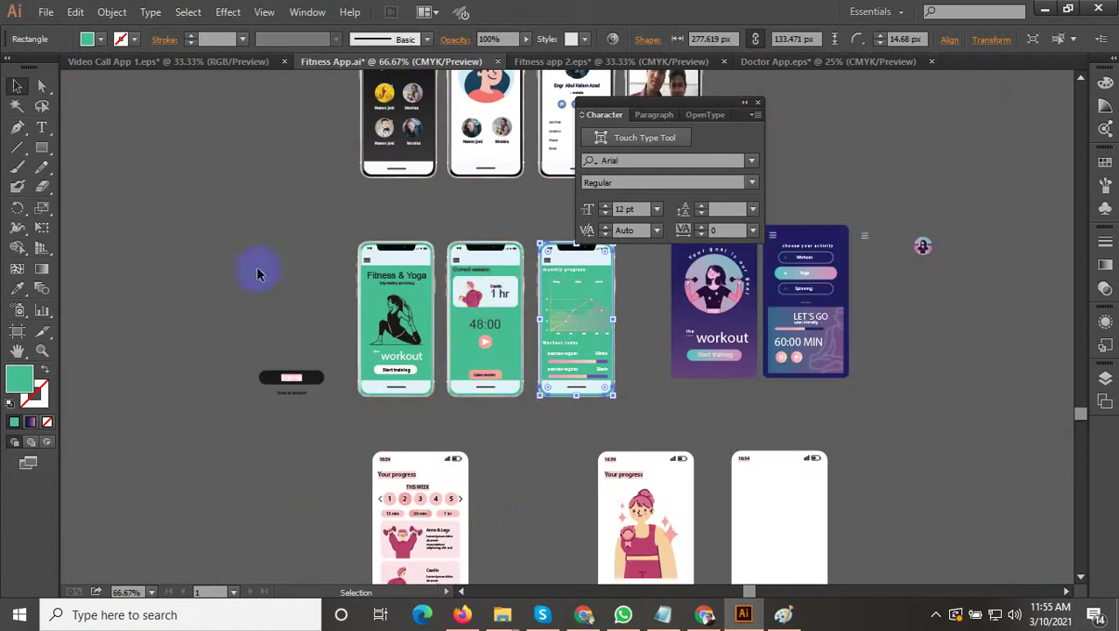
pyautogui.click(434, 142)
pyautogui.hotkey('ctrl', '+')
pyautogui.hotkey('ctrl', '+')
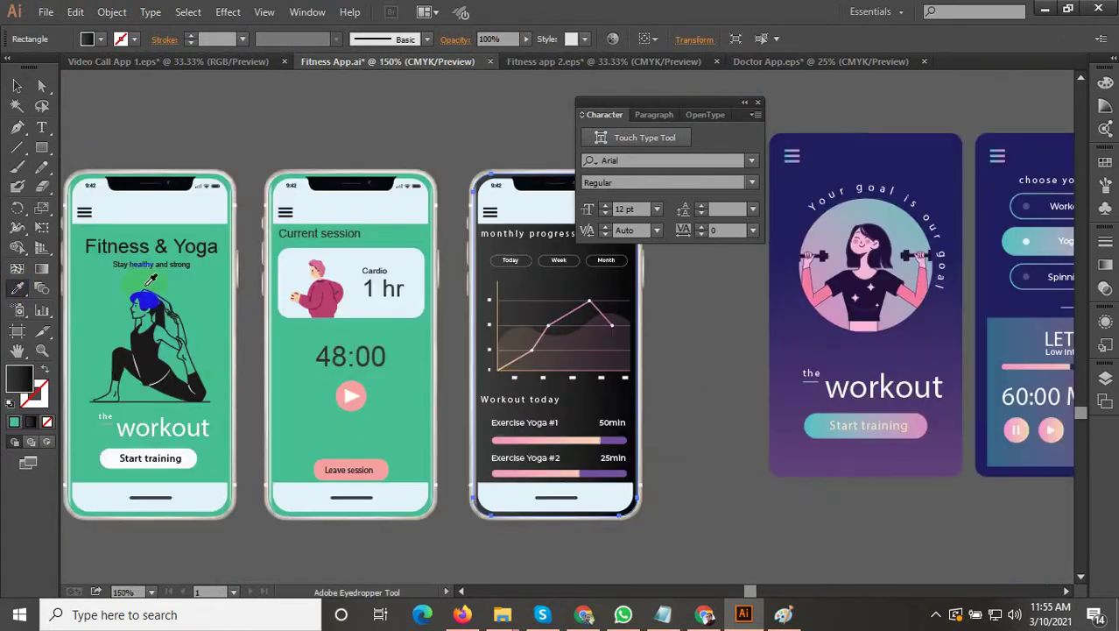
pyautogui.click(15, 83)
pyautogui.click(444, 371)
# Step: Try the workout screen's purple gradient on the second phone's background, undo it, and apply the choose your activity screen's solid navy instead
pyautogui.scroll(-1, 517, 410)
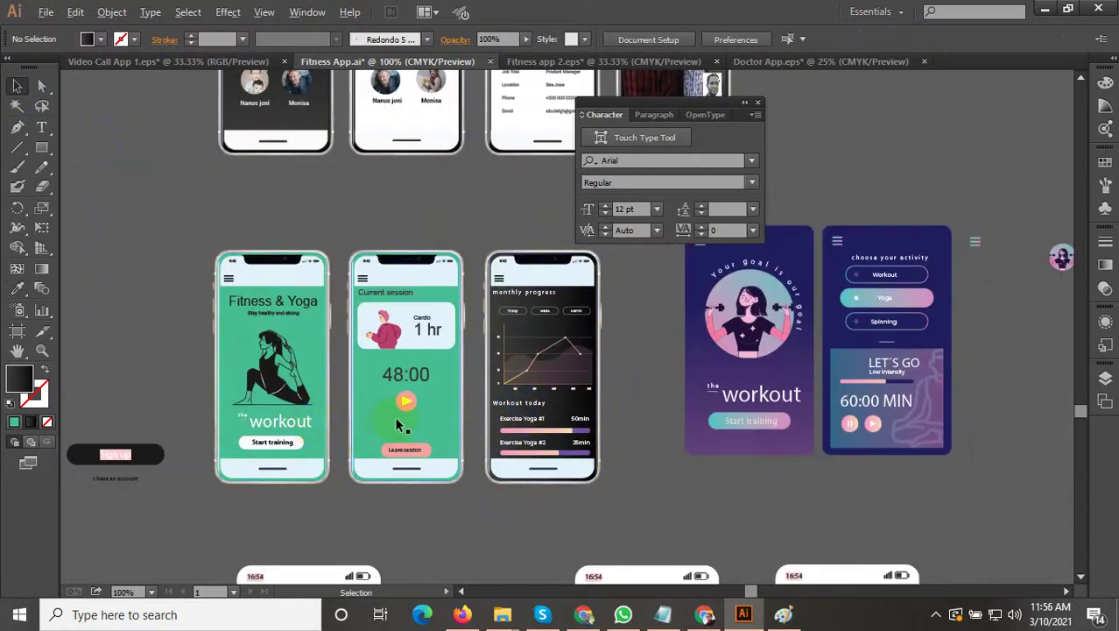
pyautogui.scroll(2, 397, 419)
pyautogui.click(462, 442)
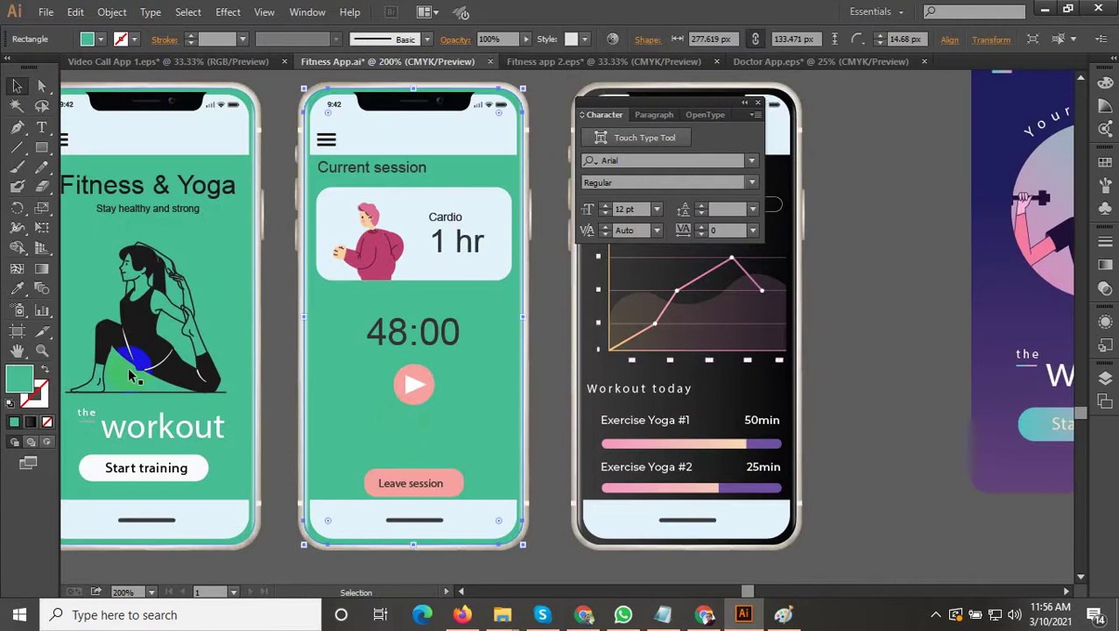
pyautogui.click(39, 335)
pyautogui.click(19, 292)
pyautogui.scroll(-2, 543, 477)
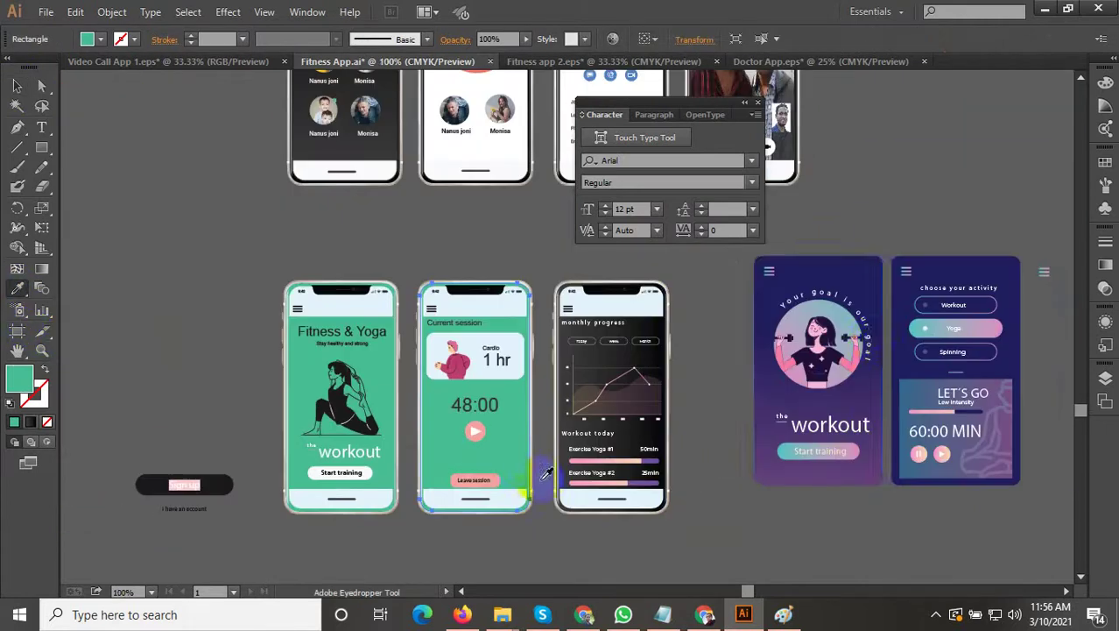
pyautogui.click(880, 279)
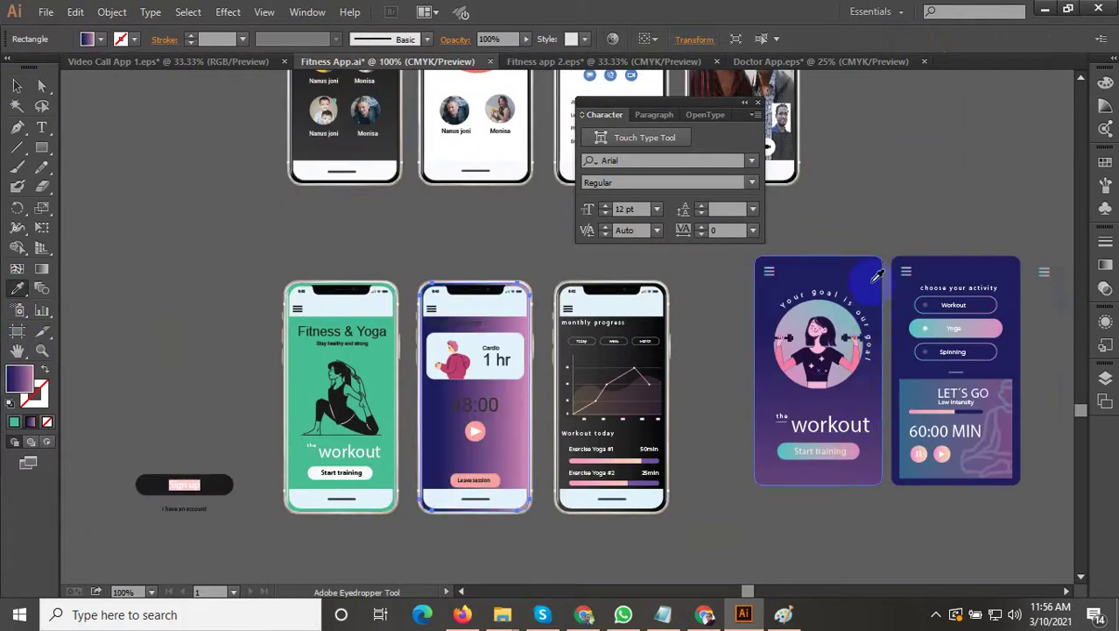
pyautogui.hotkey('ctrl', 'z')
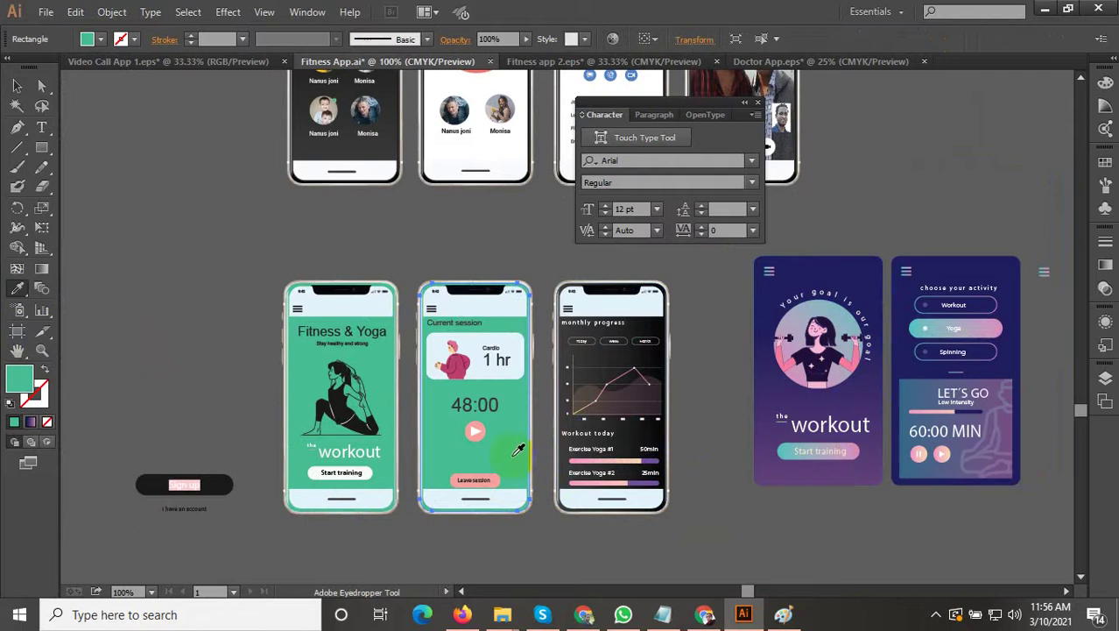
pyautogui.scroll(-2, 637, 428)
pyautogui.scroll(1, 862, 427)
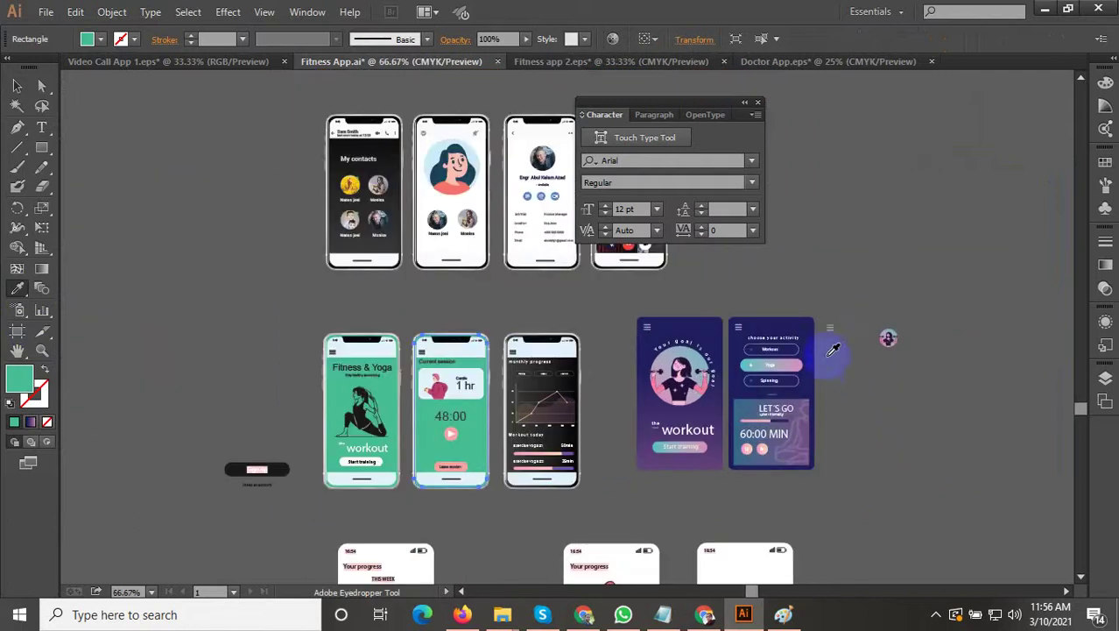
pyautogui.click(810, 310)
pyautogui.scroll(2, 473, 466)
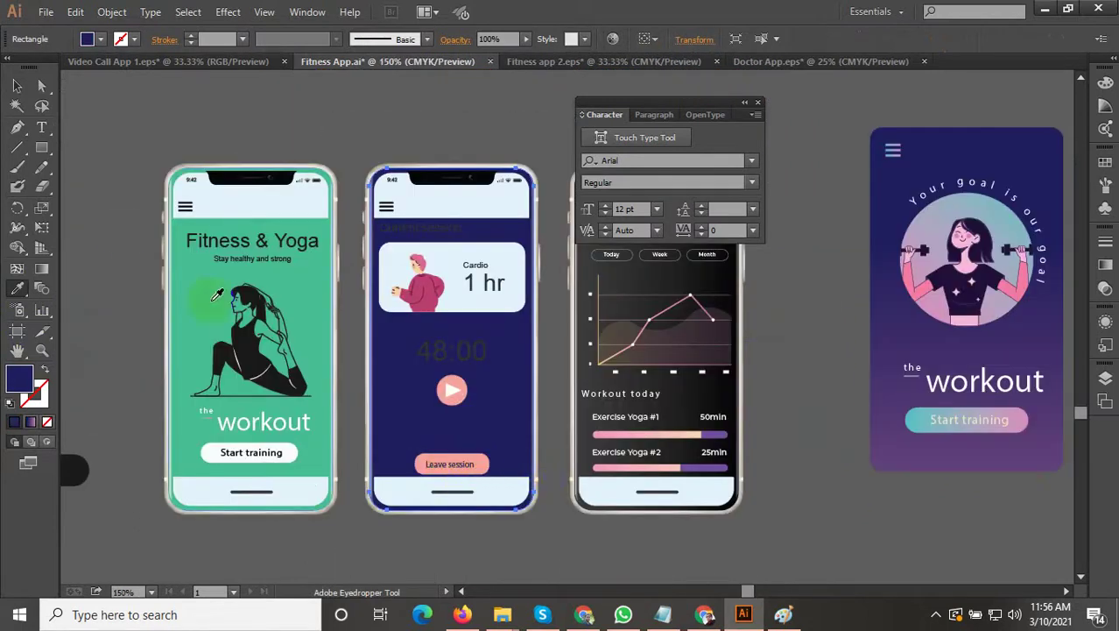
# Step: Undo the navy recolour of the second phone's background to bring back its green fill
pyautogui.click(16, 86)
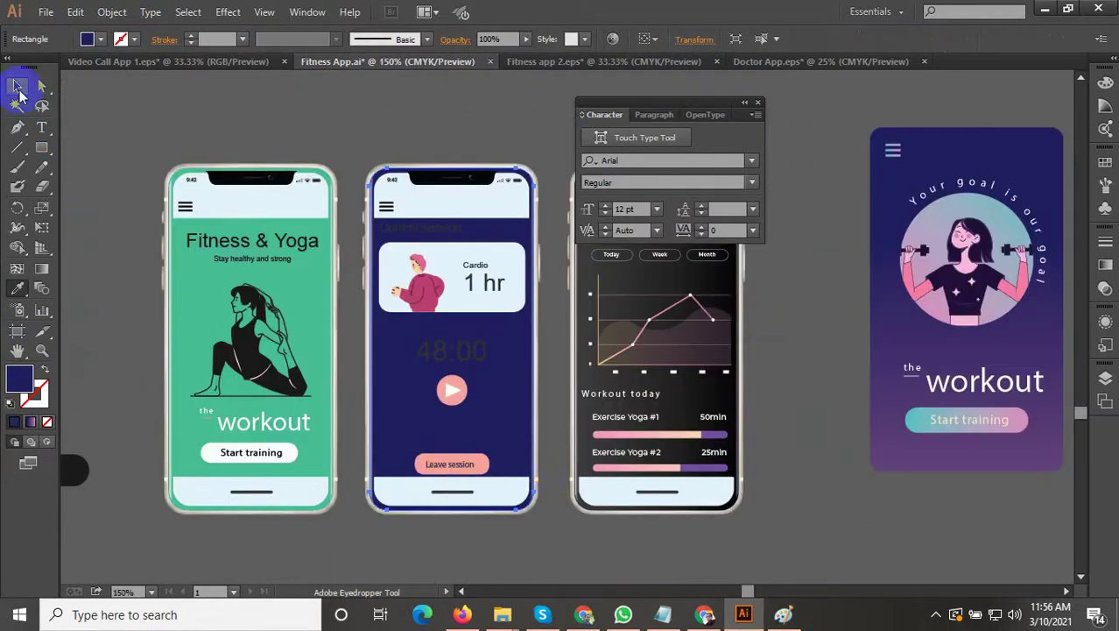
pyautogui.click(130, 100)
pyautogui.scroll(3, 455, 245)
pyautogui.hotkey('ctrl', 'z')
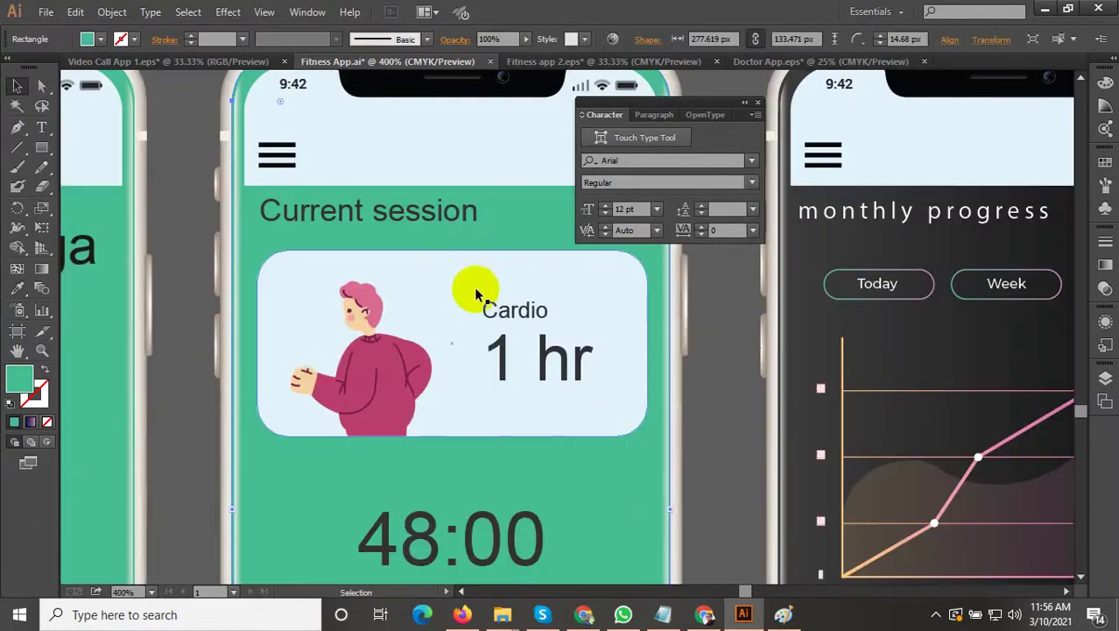
pyautogui.scroll(-3, 484, 307)
pyautogui.scroll(-2, 465, 291)
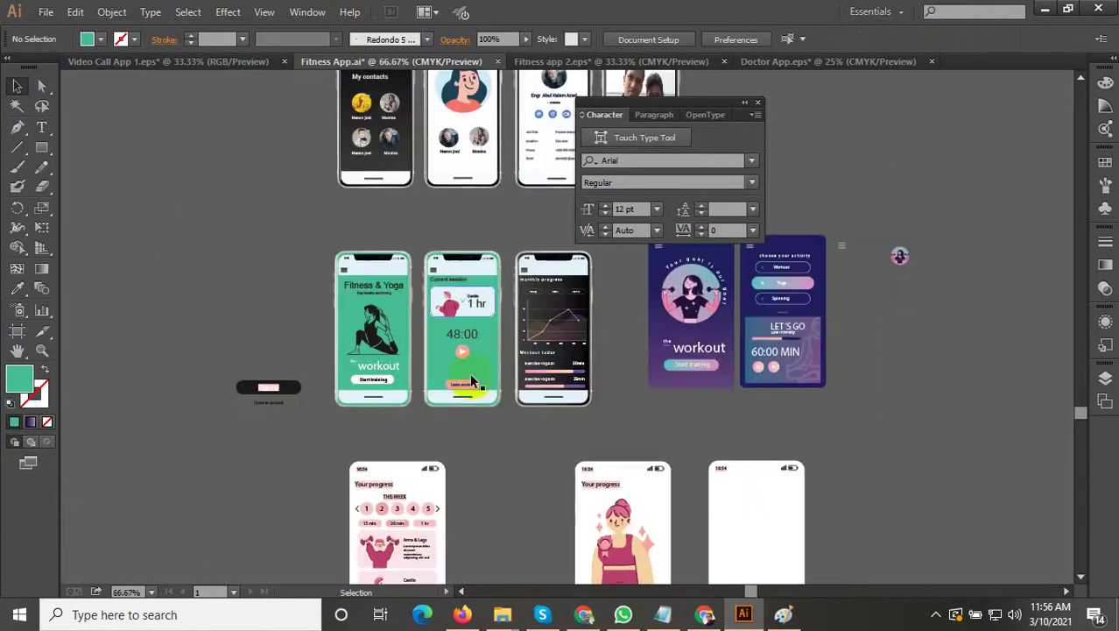
pyautogui.scroll(2, 528, 410)
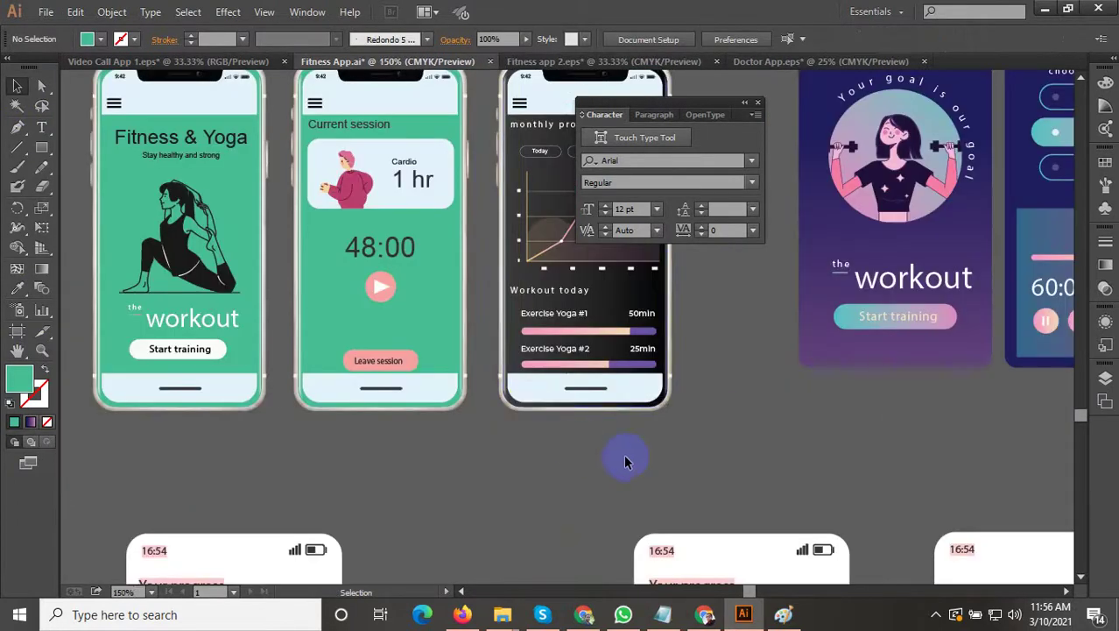
pyautogui.scroll(-2, 659, 470)
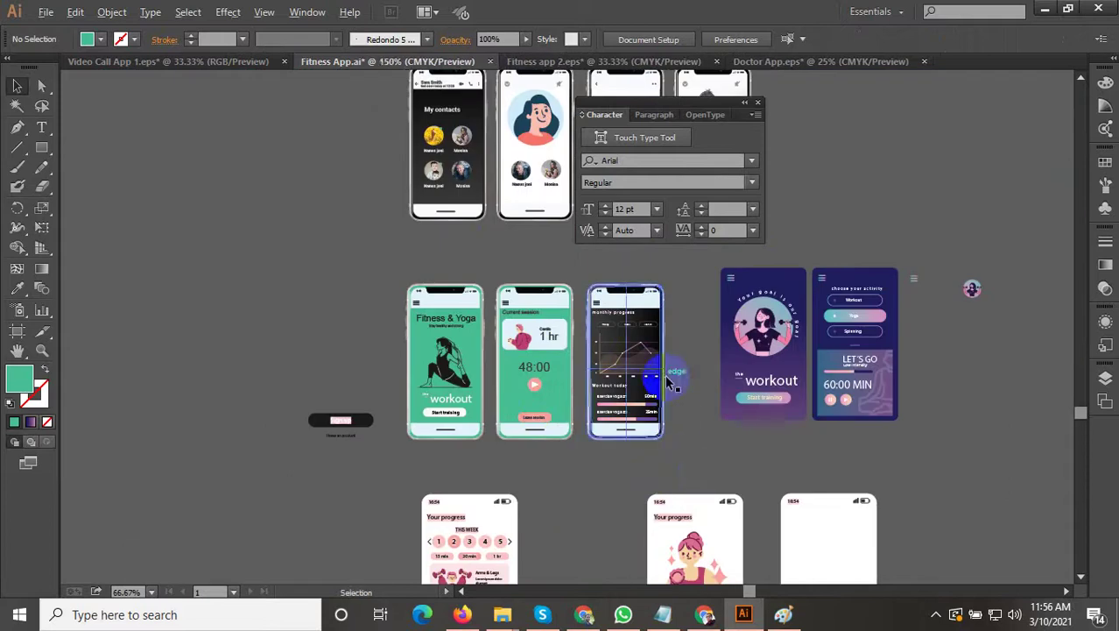
pyautogui.scroll(3, 670, 380)
pyautogui.scroll(-2, 684, 423)
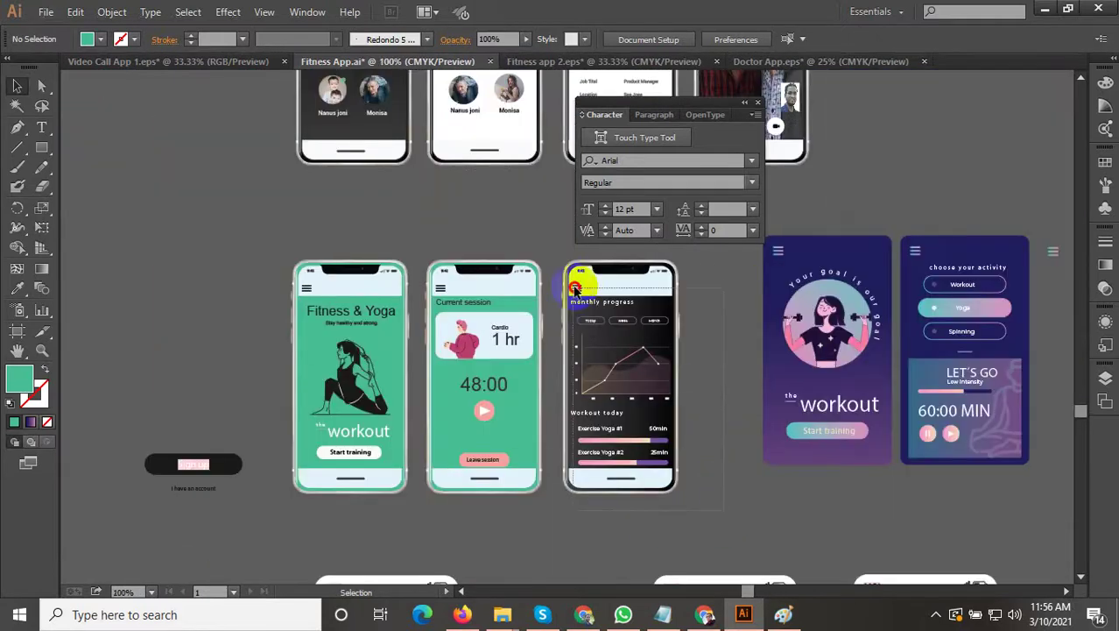
# Step: Select the whole third phone mockup and move it about 5 px closer to the second phone
pyautogui.moveTo(554, 251); pyautogui.dragTo(550, 299)
pyautogui.scroll(2, 553, 304)
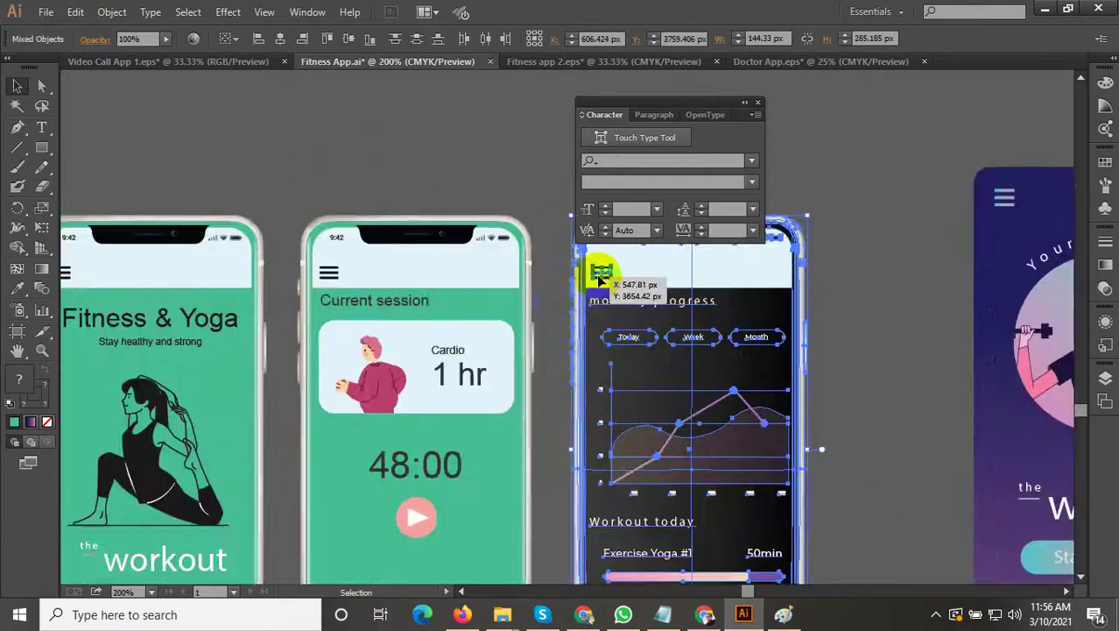
pyautogui.scroll(1, 598, 268)
pyautogui.moveTo(650, 285); pyautogui.dragTo(638, 291)
pyautogui.scroll(-4, 637, 291)
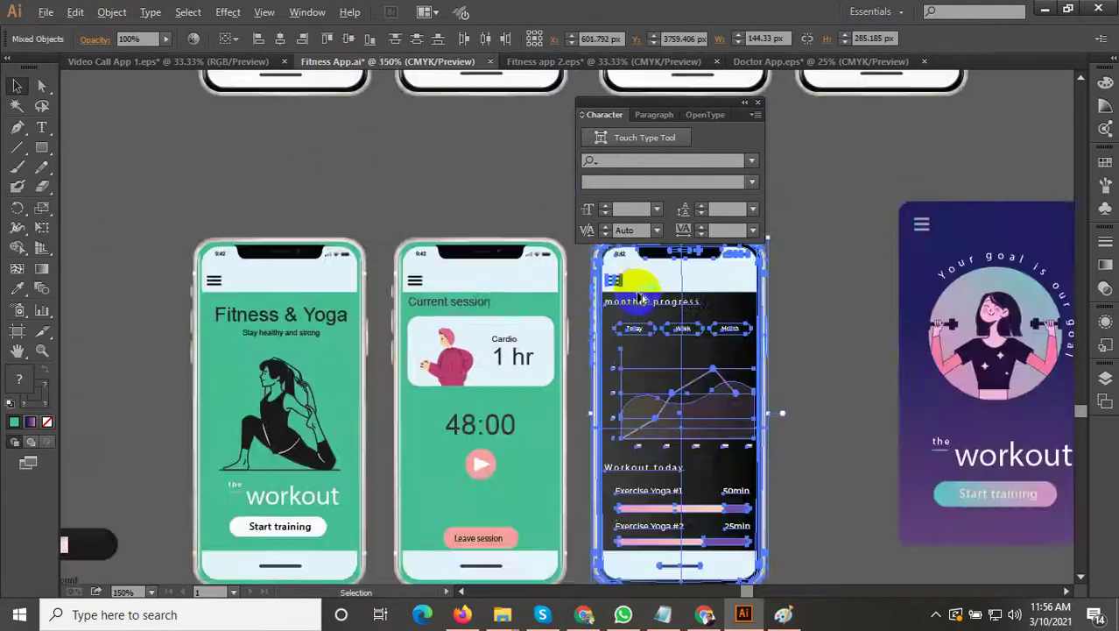
pyautogui.click(733, 447)
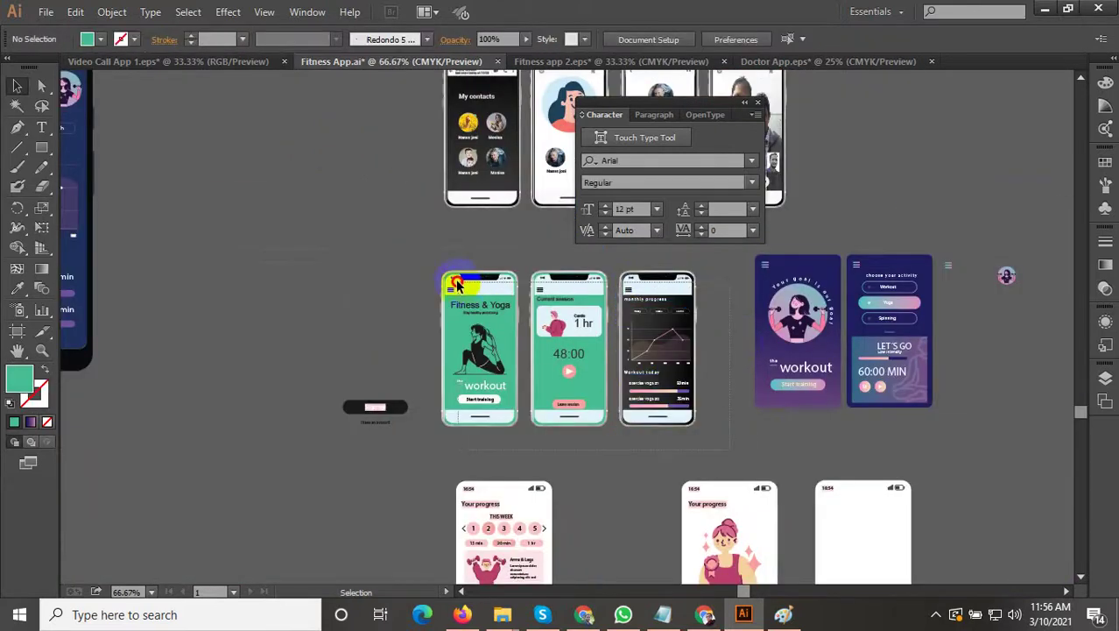
# Step: Try shifting the second and third phones together toward the first phone, and undo the move
pyautogui.moveTo(533, 248); pyautogui.dragTo(534, 252)
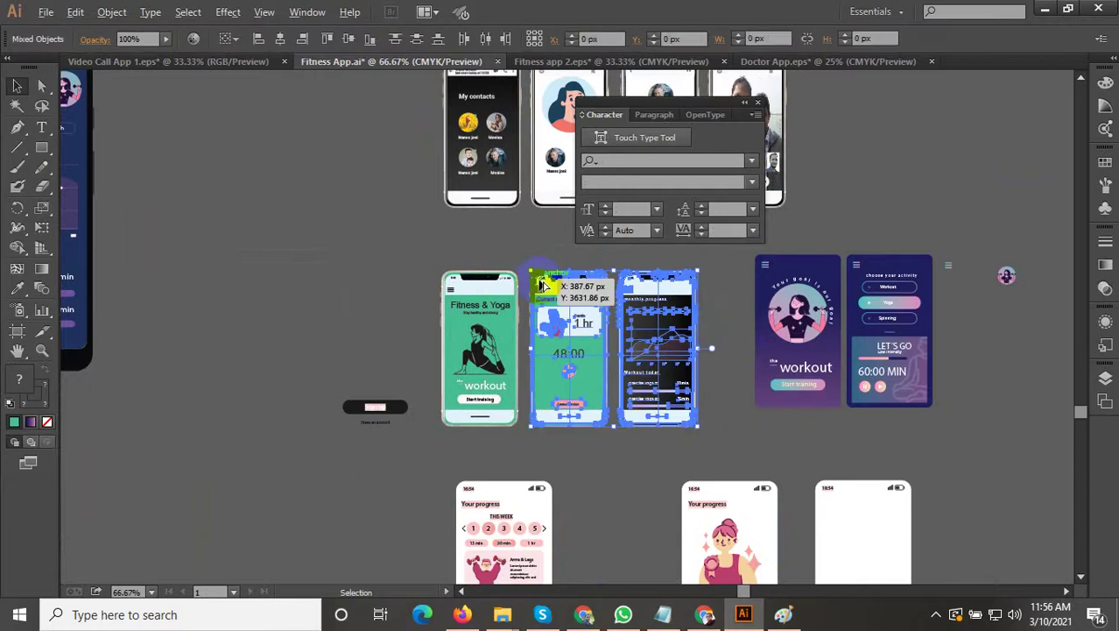
pyautogui.scroll(6, 542, 284)
pyautogui.moveTo(540, 295); pyautogui.dragTo(527, 299)
pyautogui.hotkey('ctrl', 'z')
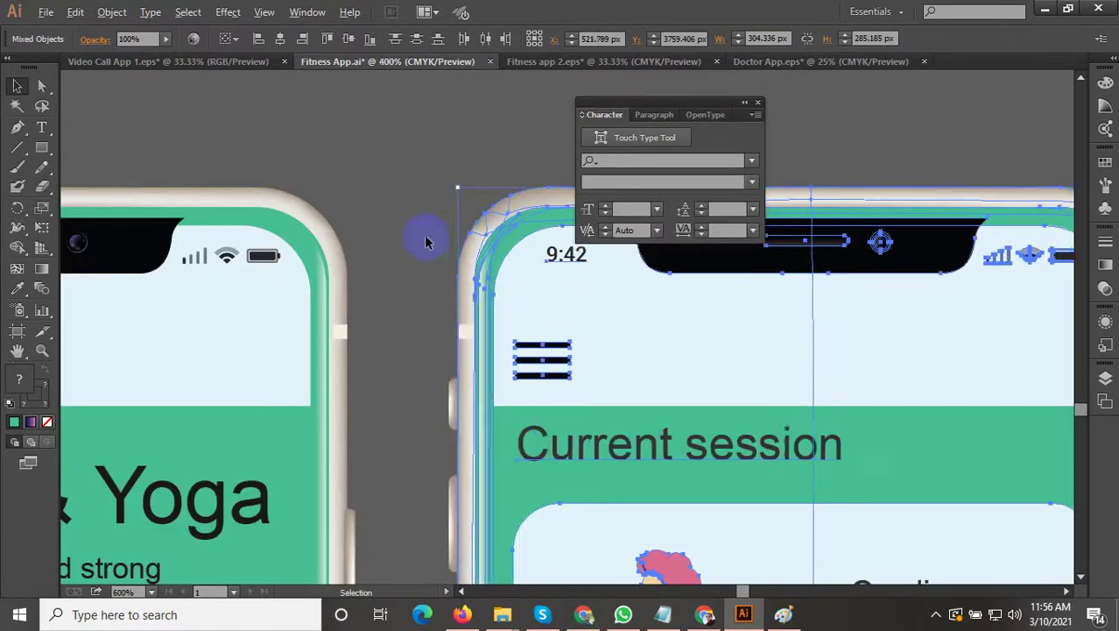
pyautogui.scroll(-3, 421, 236)
# Step: Fine-tune the gap between the second and third phones
pyautogui.moveTo(456, 247); pyautogui.dragTo(311, 227)
pyautogui.scroll(2, 516, 242)
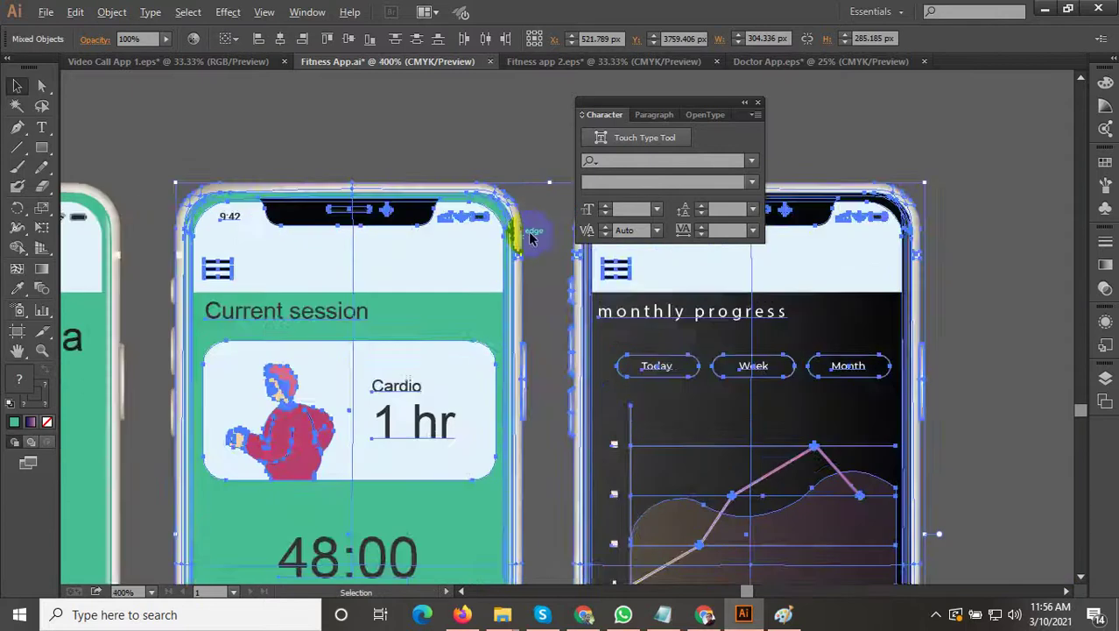
pyautogui.moveTo(555, 243); pyautogui.dragTo(387, 245)
pyautogui.click(387, 245)
pyautogui.scroll(-2, 412, 234)
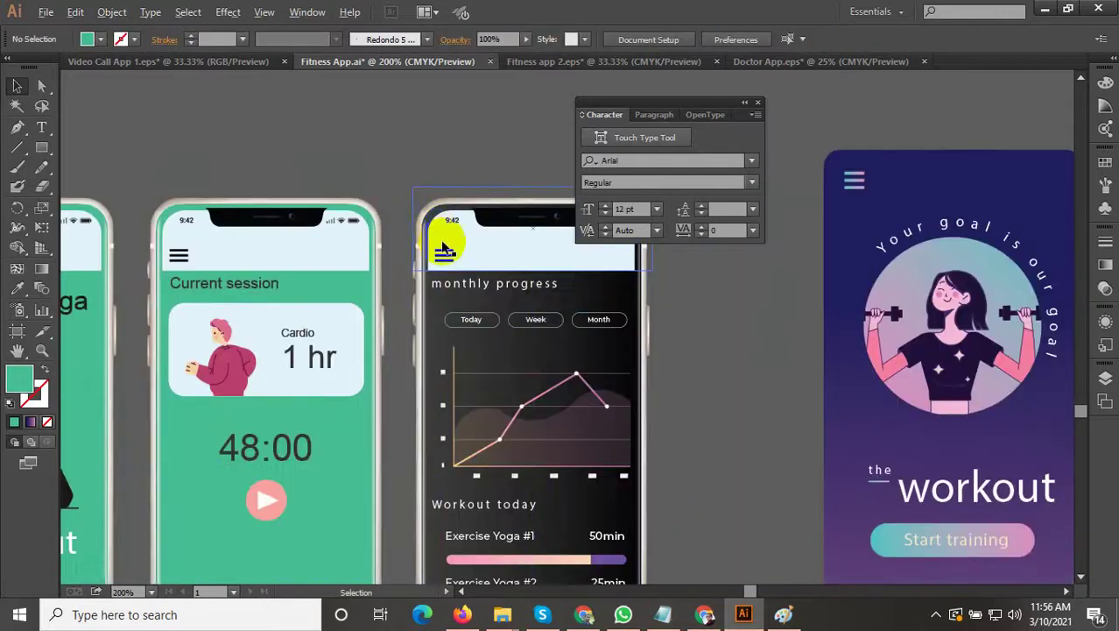
pyautogui.scroll(-2, 442, 243)
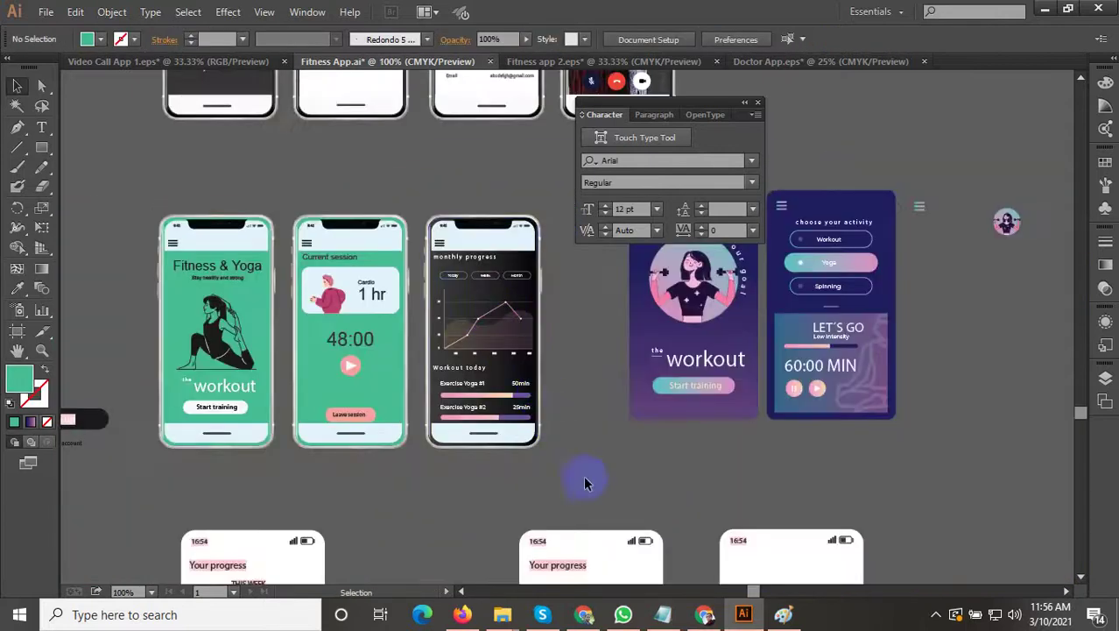
# Step: Group the second and third phones and move the group slightly closer to the first phone
pyautogui.rightClick(316, 228)
pyautogui.click(374, 306)
pyautogui.moveTo(322, 379); pyautogui.dragTo(351, 399)
pyautogui.scroll(4, 380, 367)
pyautogui.scroll(-4, 395, 409)
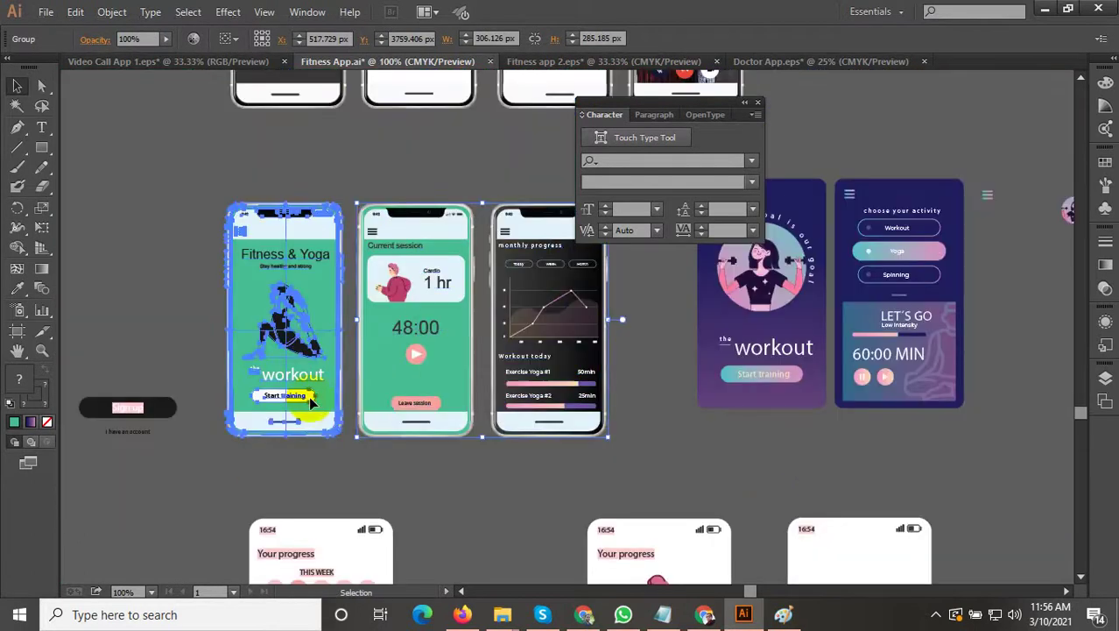
# Step: Ungroup the pair of phones and regroup the third and second phones as two separate groups
pyautogui.rightClick(548, 369)
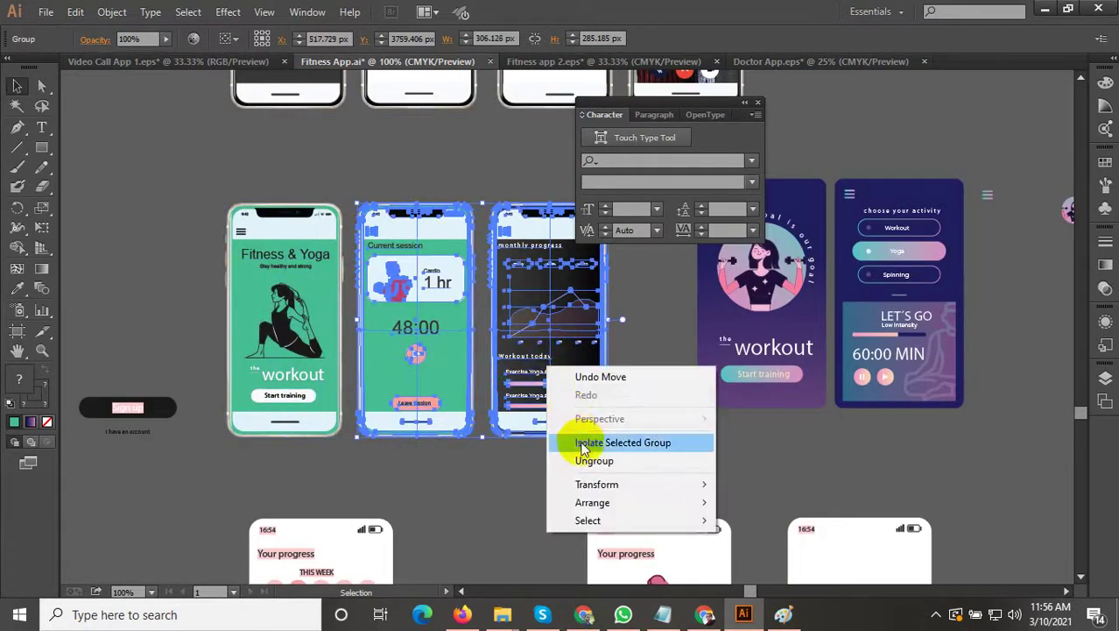
pyautogui.click(589, 460)
pyautogui.click(500, 310)
pyautogui.click(476, 194)
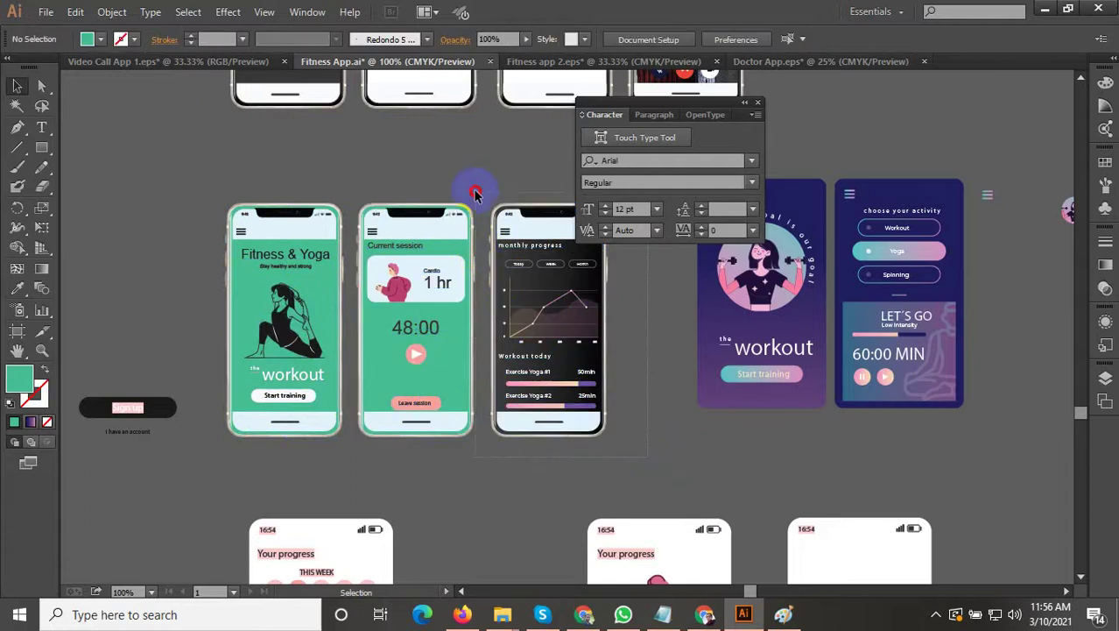
pyautogui.moveTo(482, 182); pyautogui.dragTo(483, 184)
pyautogui.rightClick(512, 230)
pyautogui.click(574, 302)
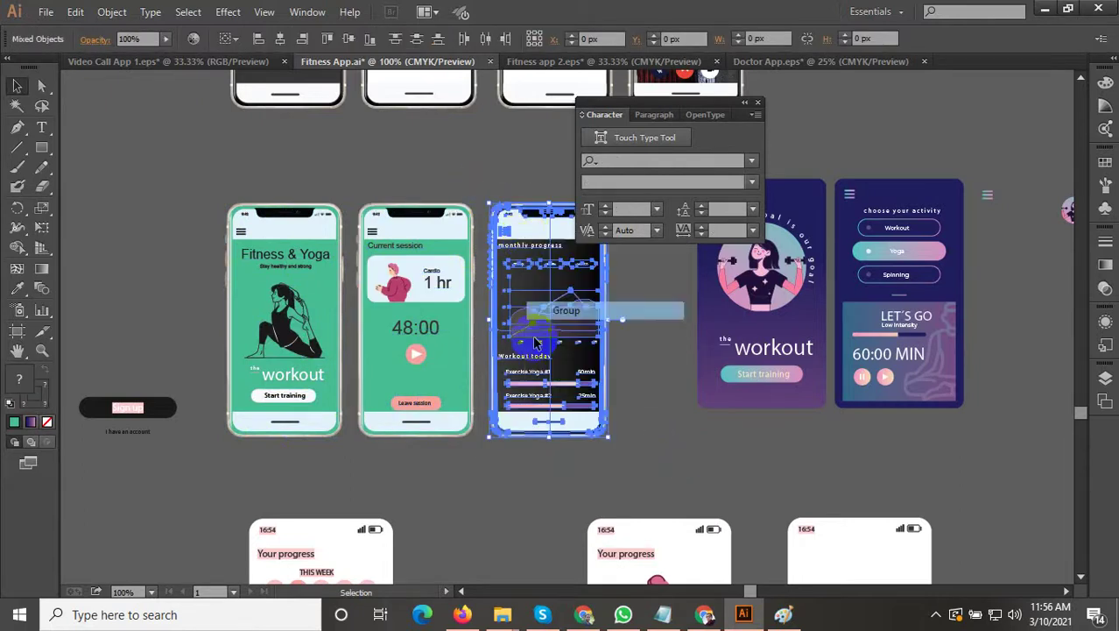
pyautogui.click(483, 456)
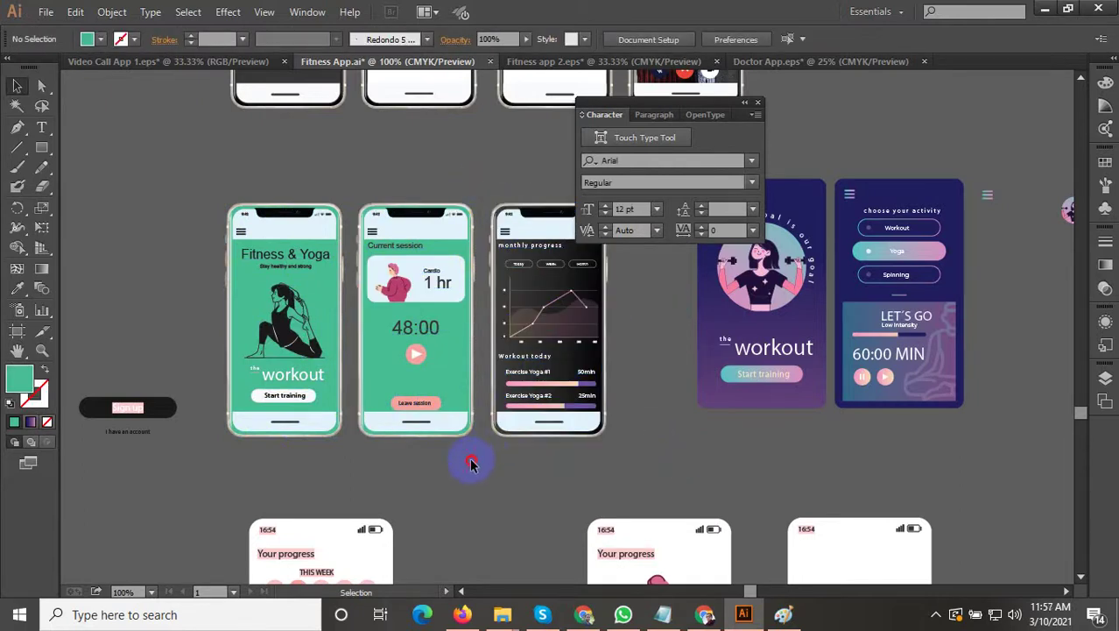
pyautogui.moveTo(485, 449); pyautogui.dragTo(360, 198)
pyautogui.rightClick(390, 215)
pyautogui.click(447, 295)
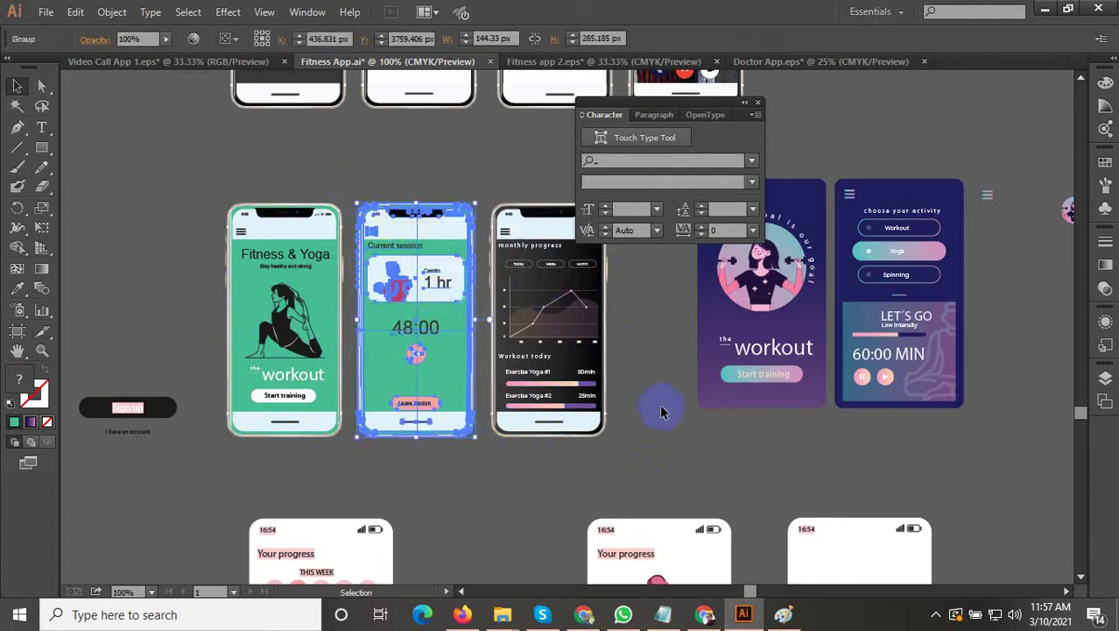
# Step: Copy all three phone mockups and paste them into Fitness app 2.eps in place of its existing phones
pyautogui.moveTo(661, 412); pyautogui.dragTo(293, 252)
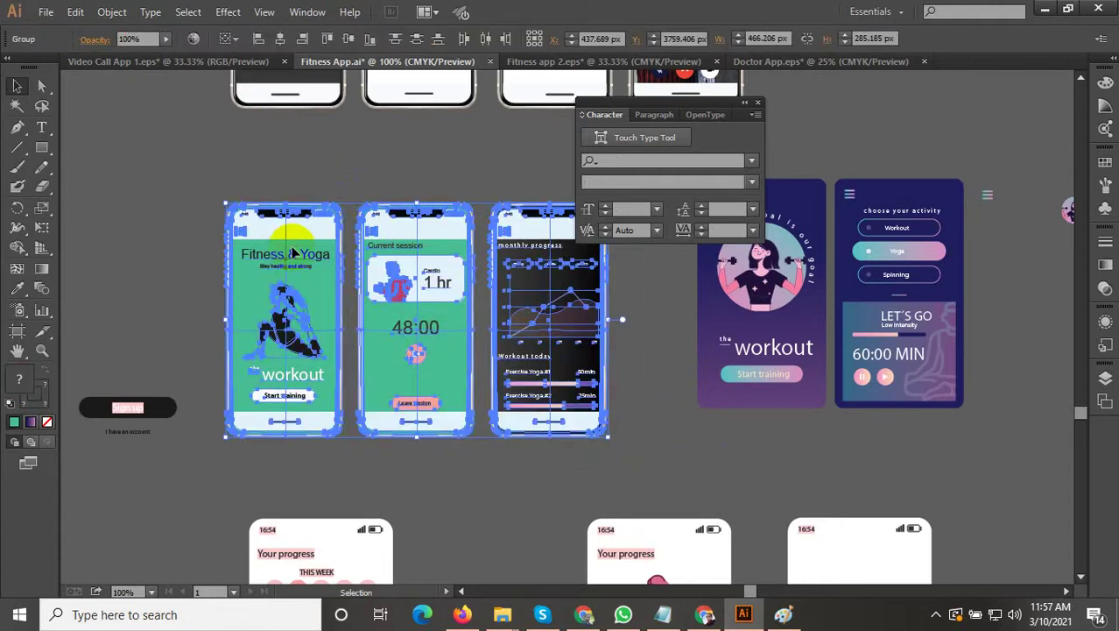
pyautogui.hotkey('ctrl', 'c')
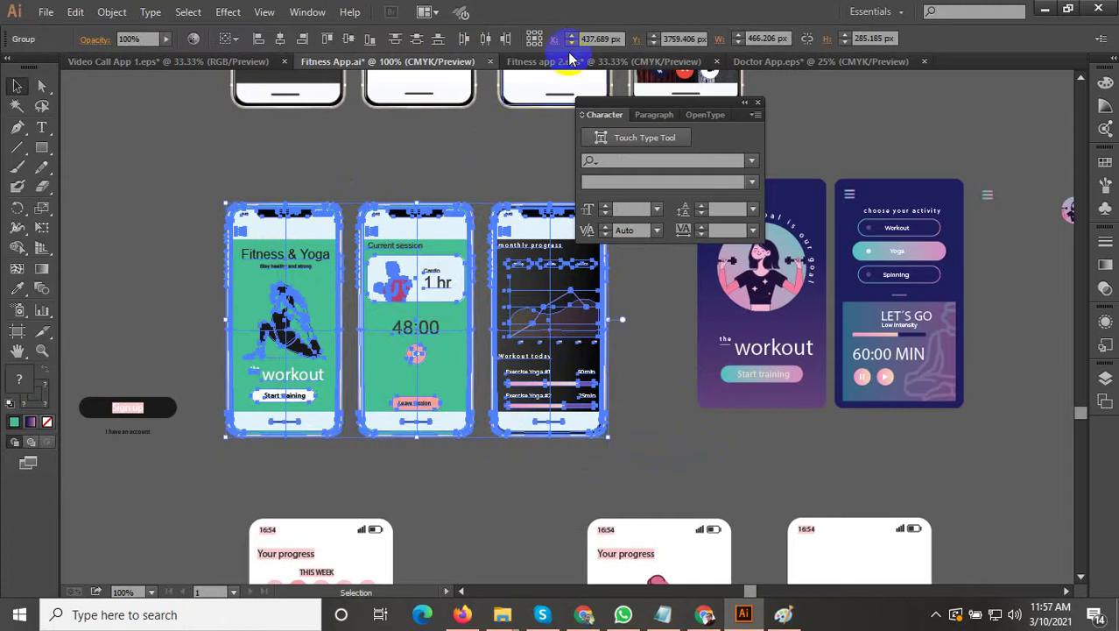
pyautogui.click(559, 60)
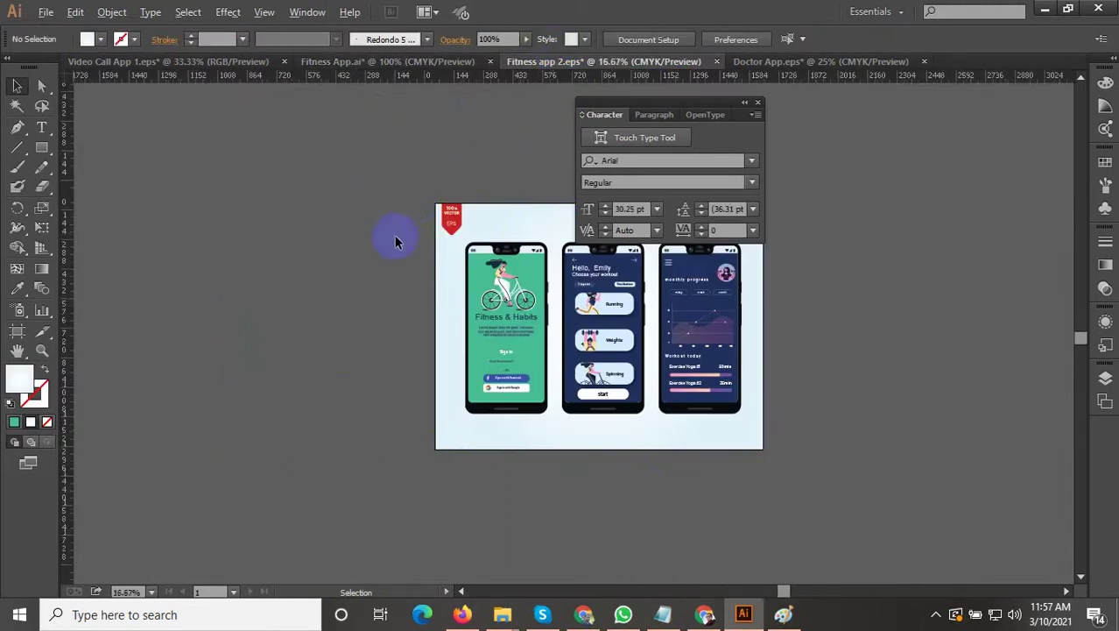
pyautogui.scroll(-2, 394, 234)
pyautogui.scroll(2, 646, 344)
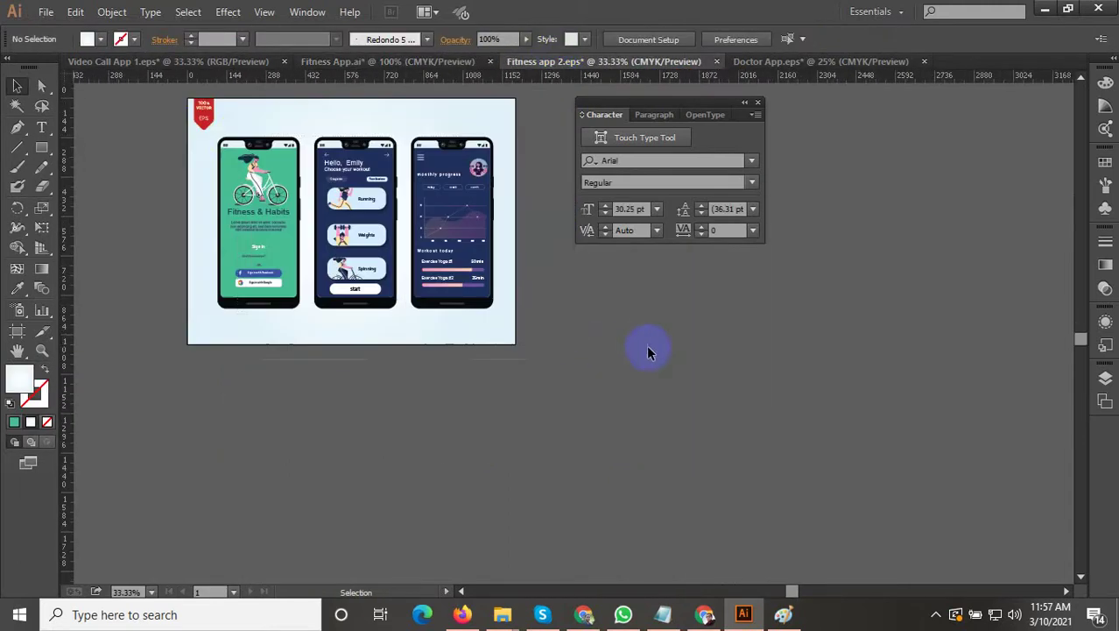
pyautogui.click(249, 121)
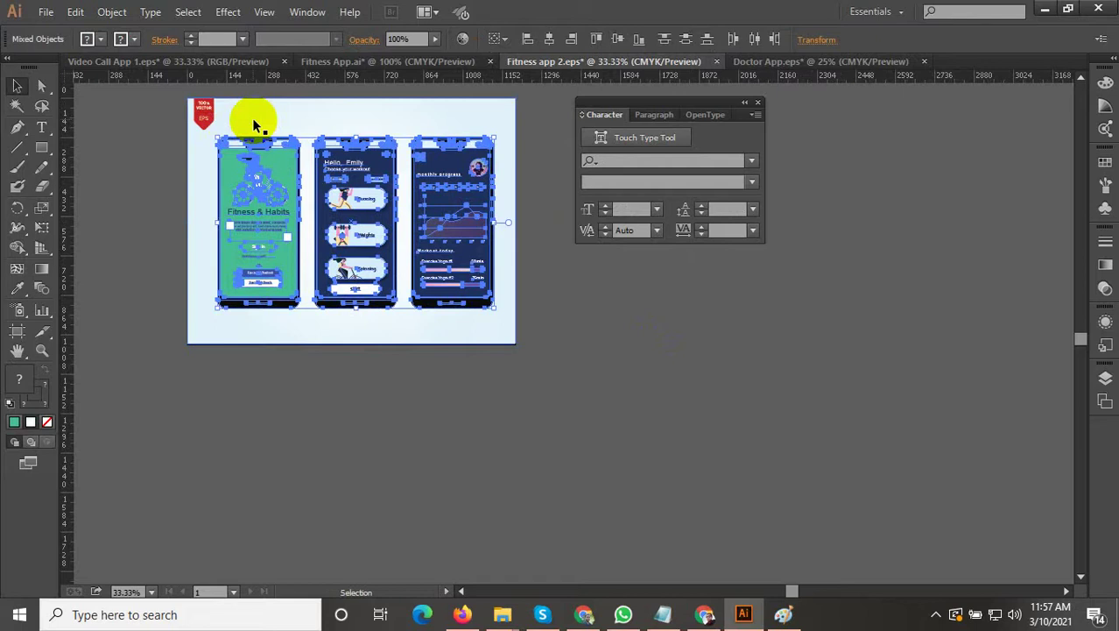
pyautogui.press('Delete')
pyautogui.hotkey('ctrl', 'v')
# Step: Place the pasted phones on the artboard's light background, enlarge them to about 1096 by 671 px and centre them horizontally
pyautogui.moveTo(326, 216); pyautogui.dragTo(352, 217)
pyautogui.moveTo(477, 268); pyautogui.dragTo(560, 308)
pyautogui.click(692, 407)
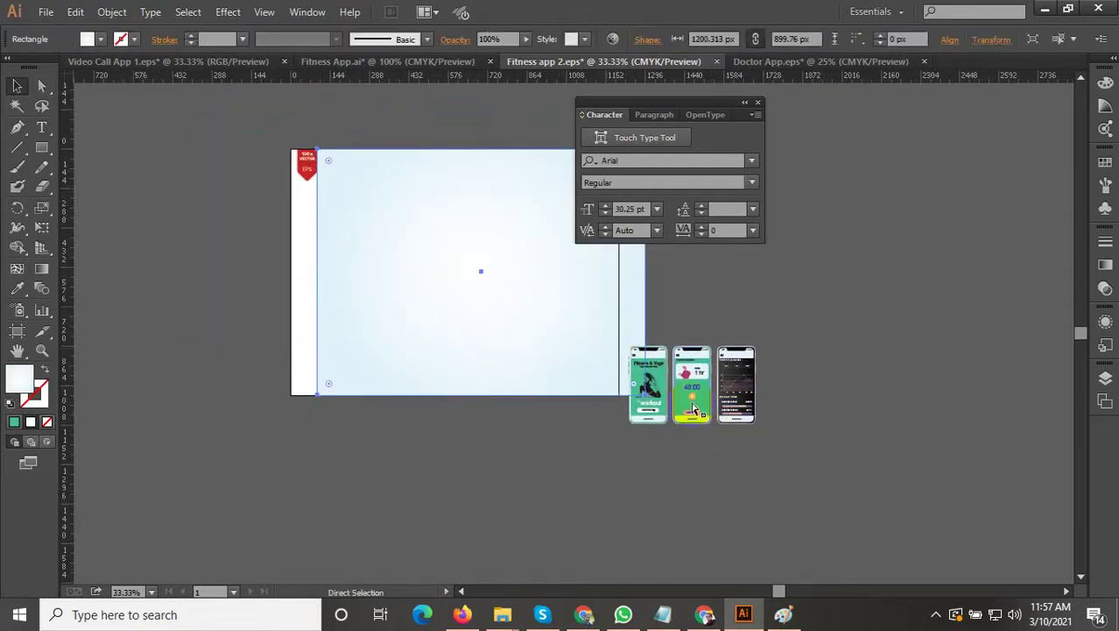
pyautogui.hotkey('ctrl', 'z')
pyautogui.moveTo(850, 457); pyautogui.dragTo(592, 317)
pyautogui.moveTo(724, 408); pyautogui.dragTo(605, 377)
pyautogui.moveTo(578, 328); pyautogui.dragTo(605, 370)
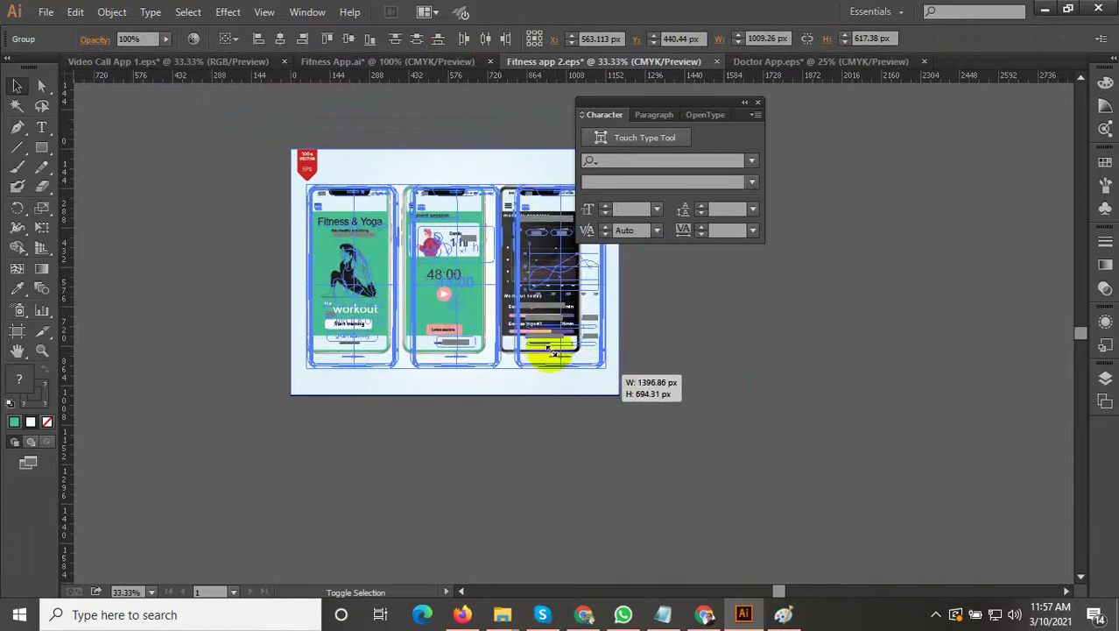
pyautogui.moveTo(541, 329); pyautogui.dragTo(526, 359)
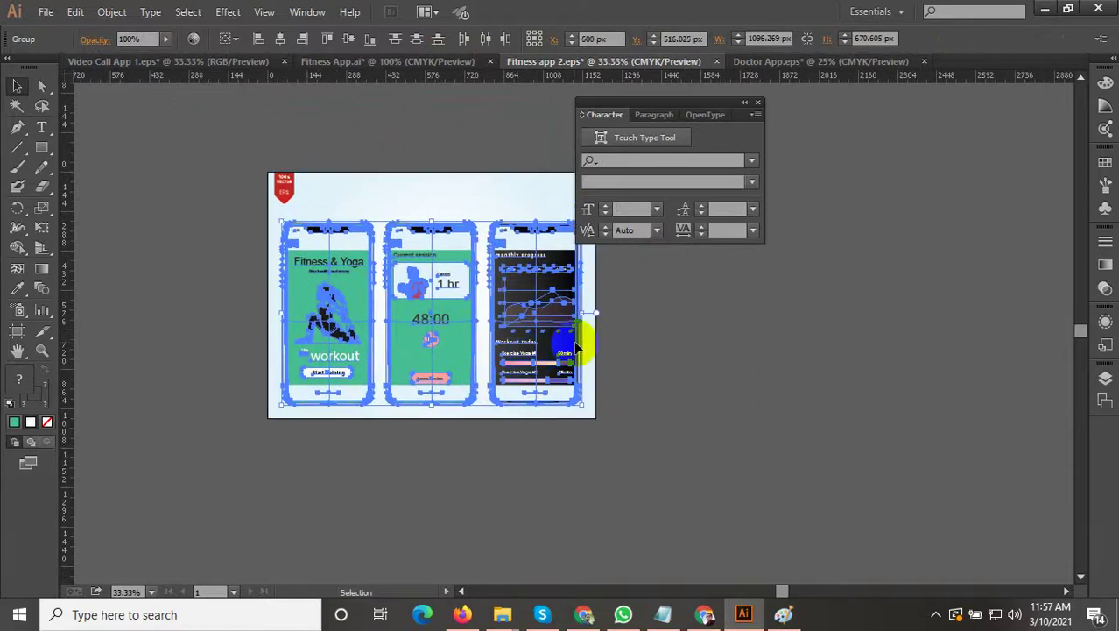
pyautogui.click(701, 333)
# Step: Set the outer stop of the background rectangle's radial gradient to 100% cyan and 100% yellow
pyautogui.scroll(2, 312, 328)
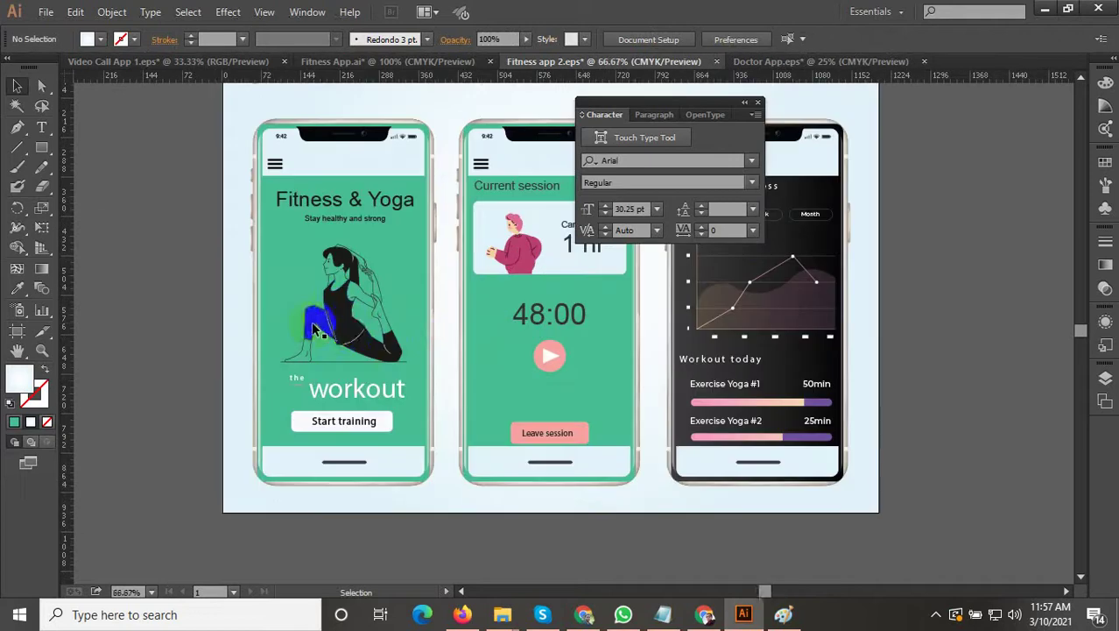
pyautogui.scroll(-2, 333, 331)
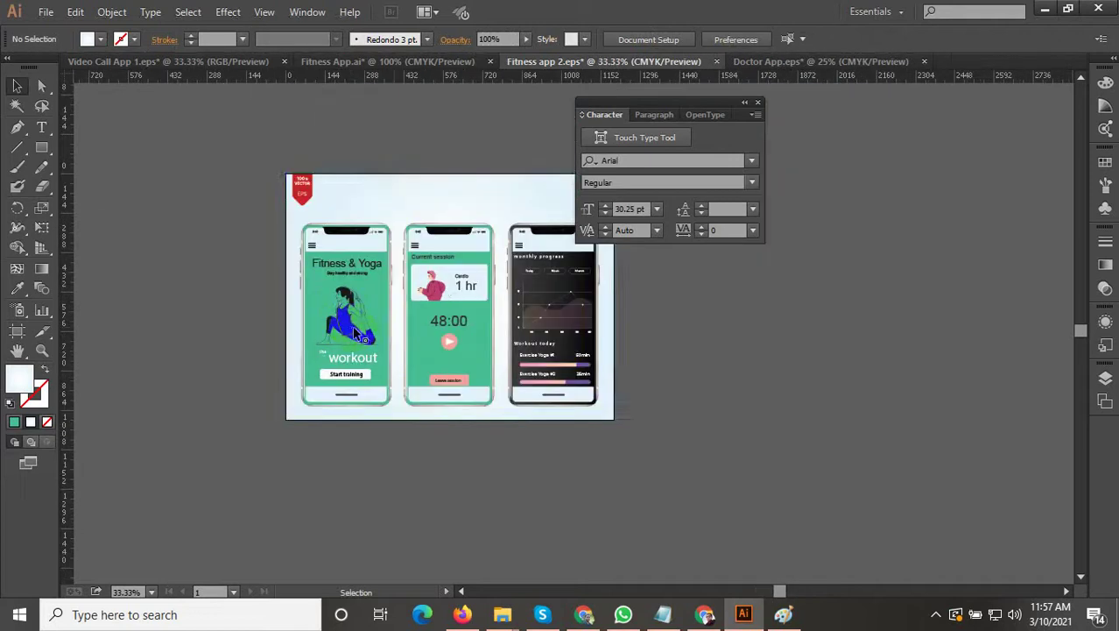
pyautogui.scroll(1, 394, 187)
pyautogui.click(394, 187)
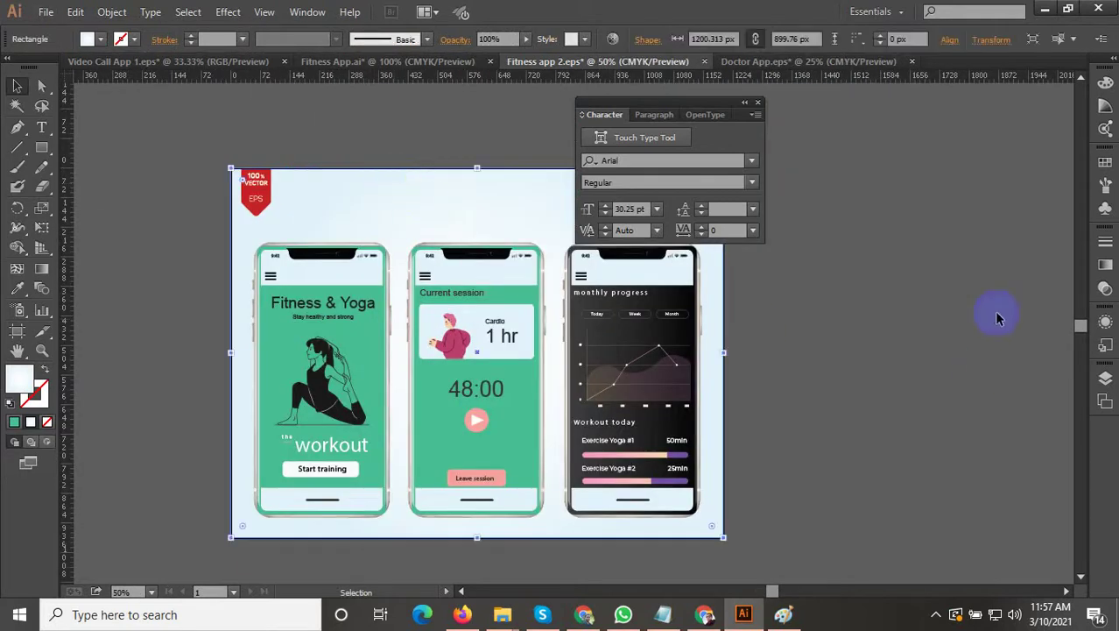
pyautogui.click(1102, 264)
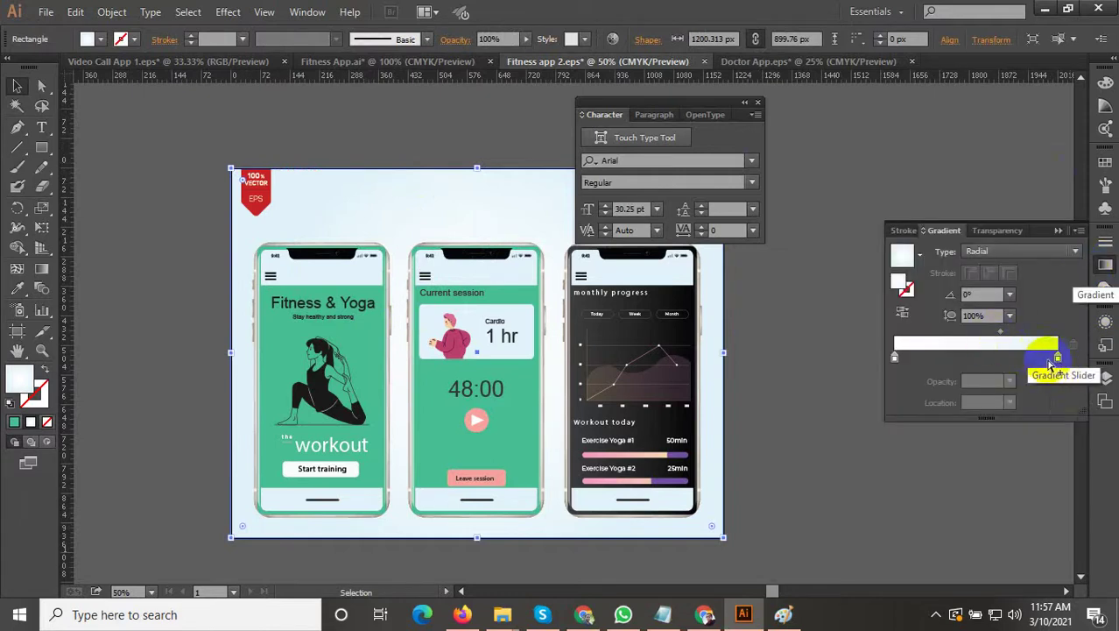
pyautogui.doubleClick(1059, 359)
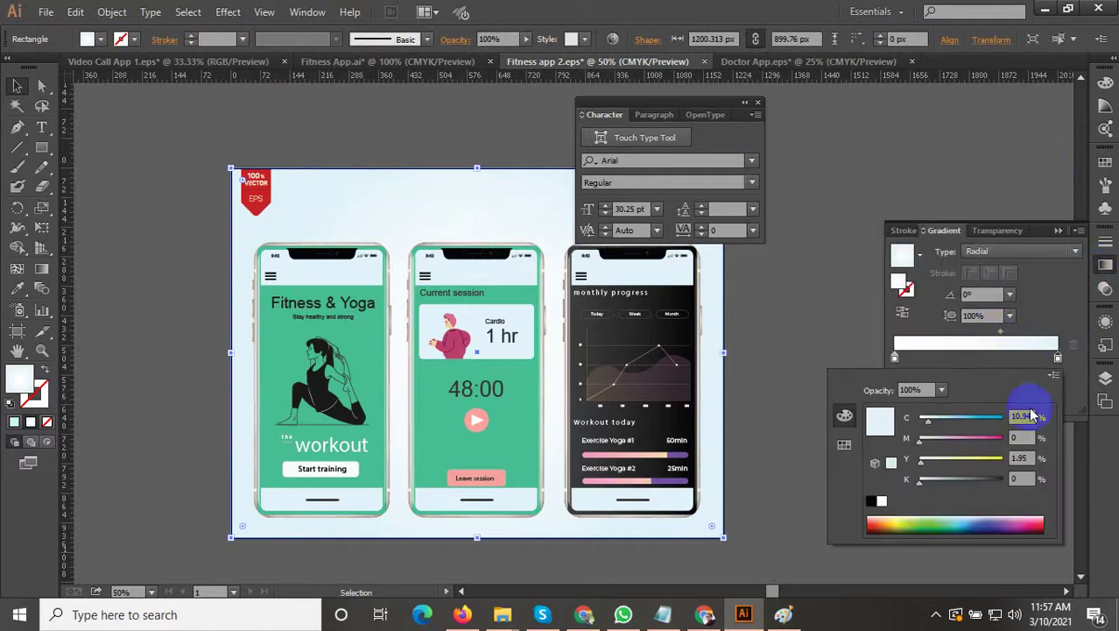
pyautogui.moveTo(985, 460); pyautogui.dragTo(1009, 457)
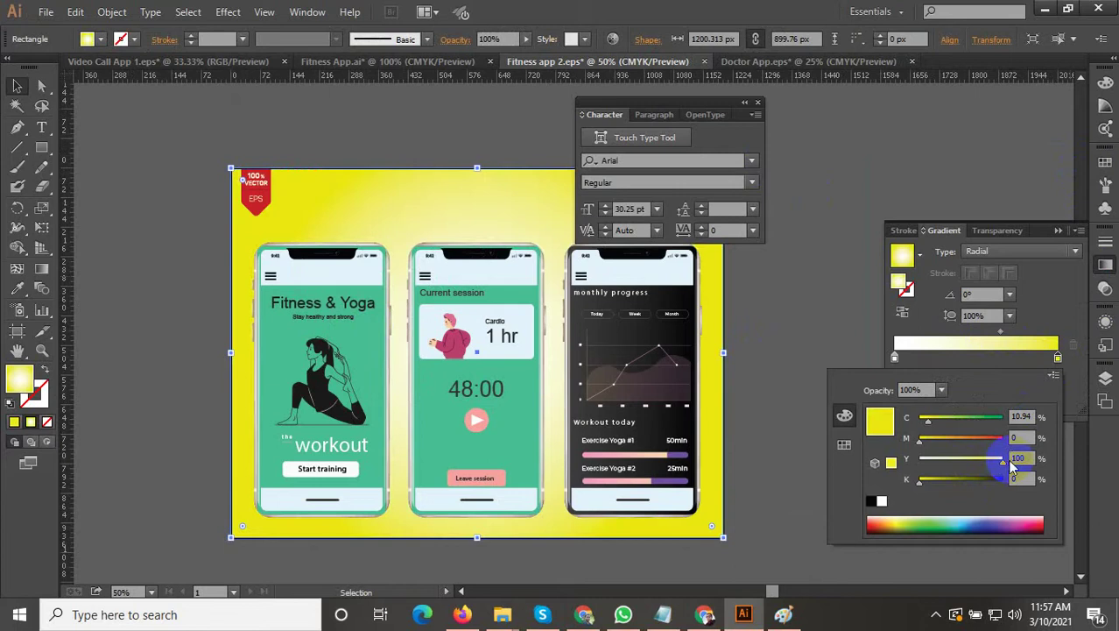
pyautogui.moveTo(981, 418); pyautogui.dragTo(1002, 417)
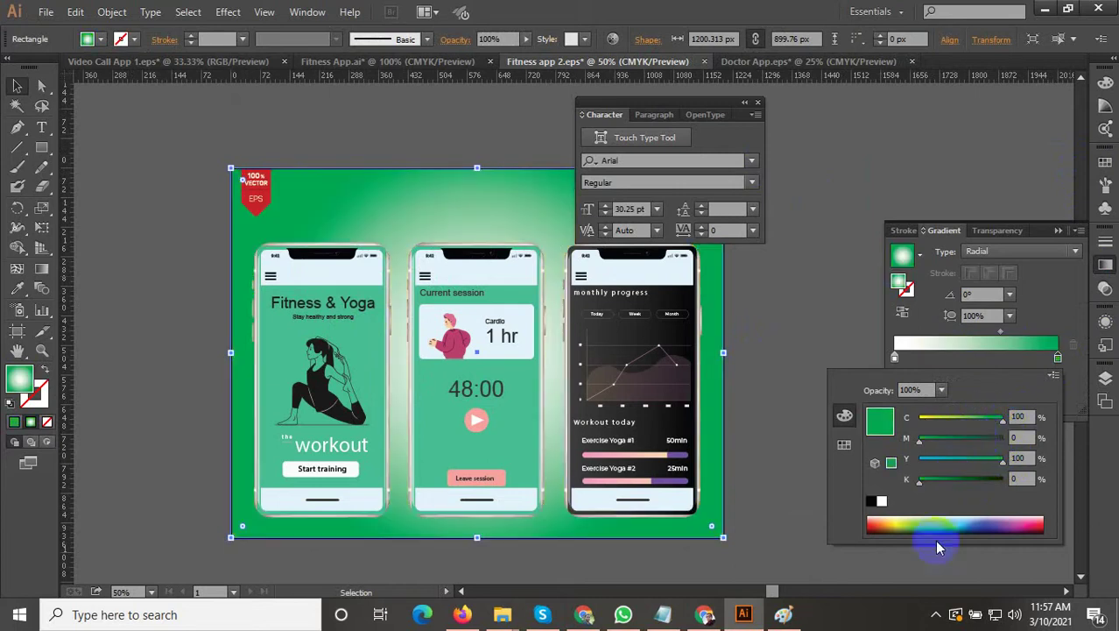
# Step: Try dark navy and yellow-green outer stops on the background rectangle's radial gradient, including 20% cyan with 92.94% yellow
pyautogui.click(993, 526)
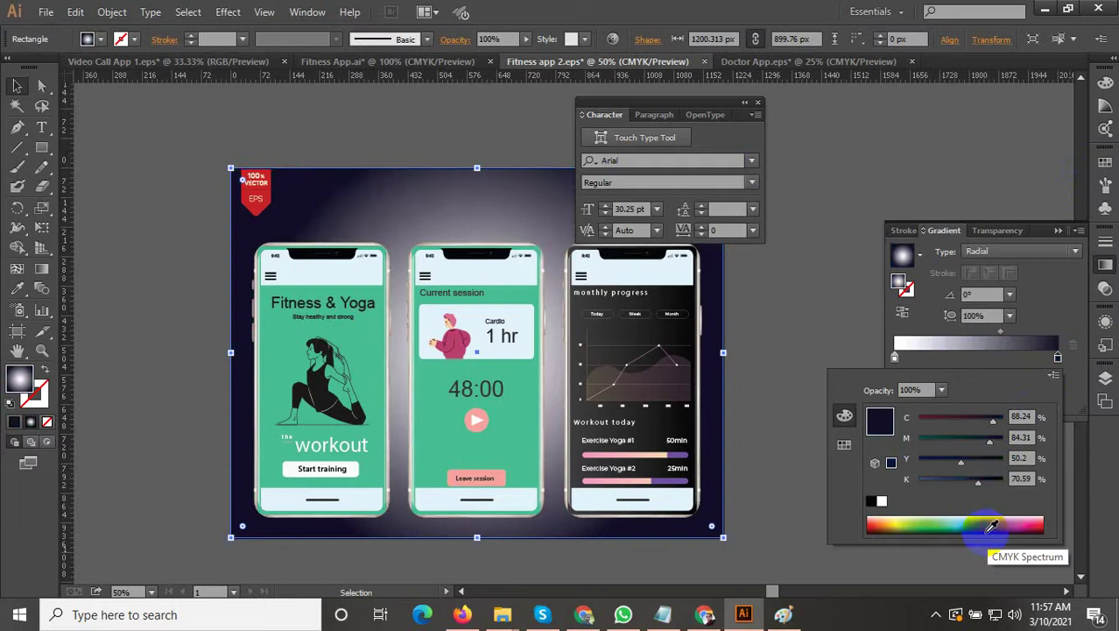
pyautogui.moveTo(983, 523); pyautogui.dragTo(897, 515)
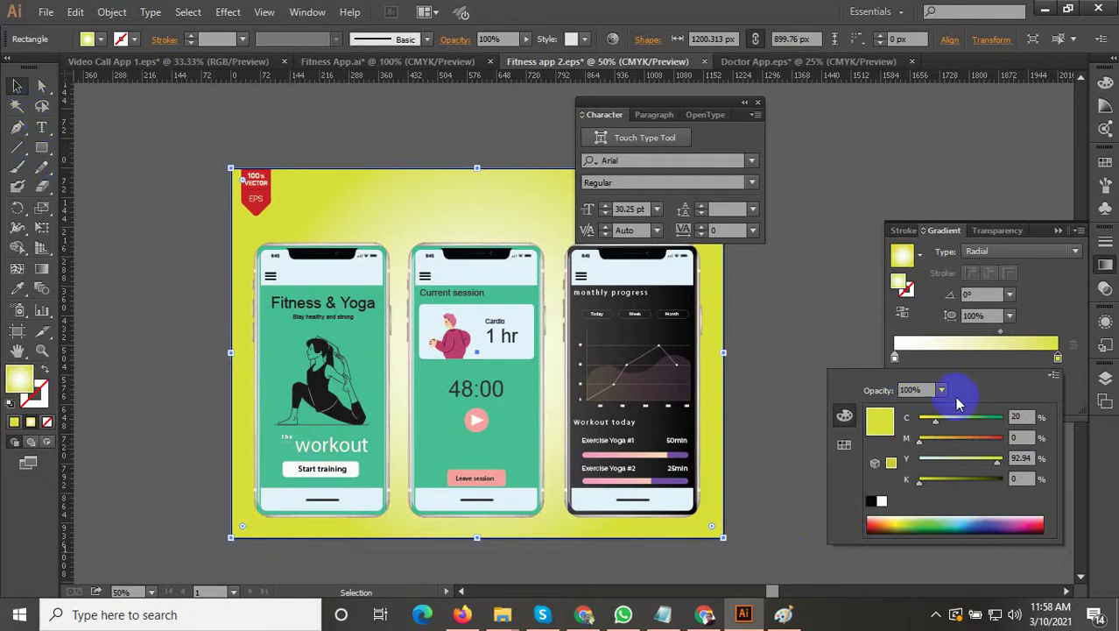
pyautogui.click(38, 89)
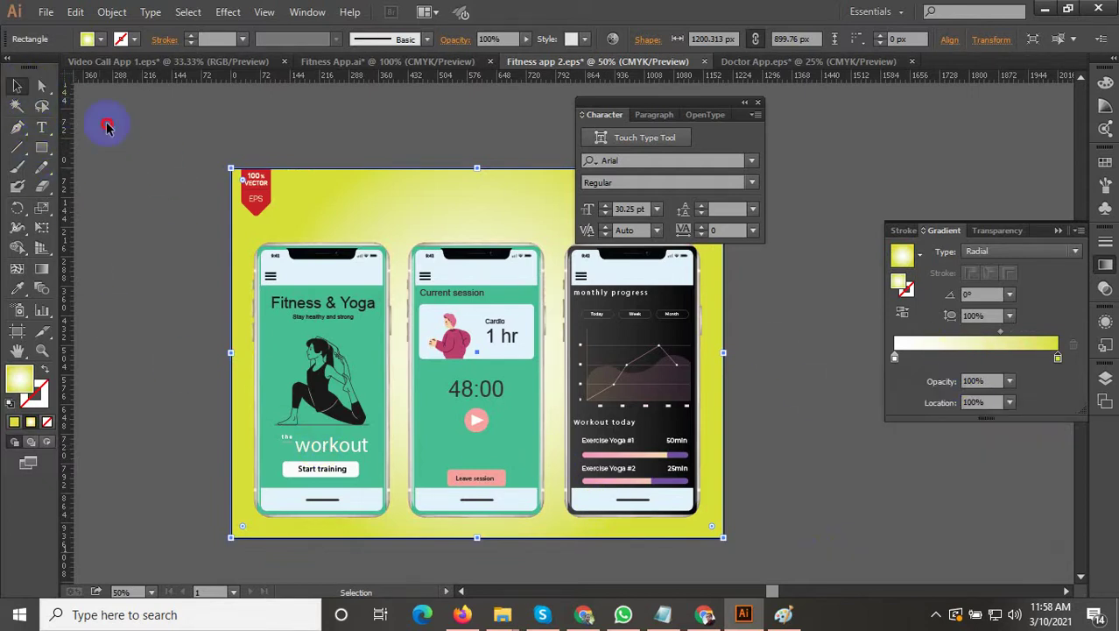
pyautogui.click(107, 126)
# Step: Shift the group of three phone mockups slightly to the right on the light background
pyautogui.scroll(-1, 223, 407)
pyautogui.click(410, 469)
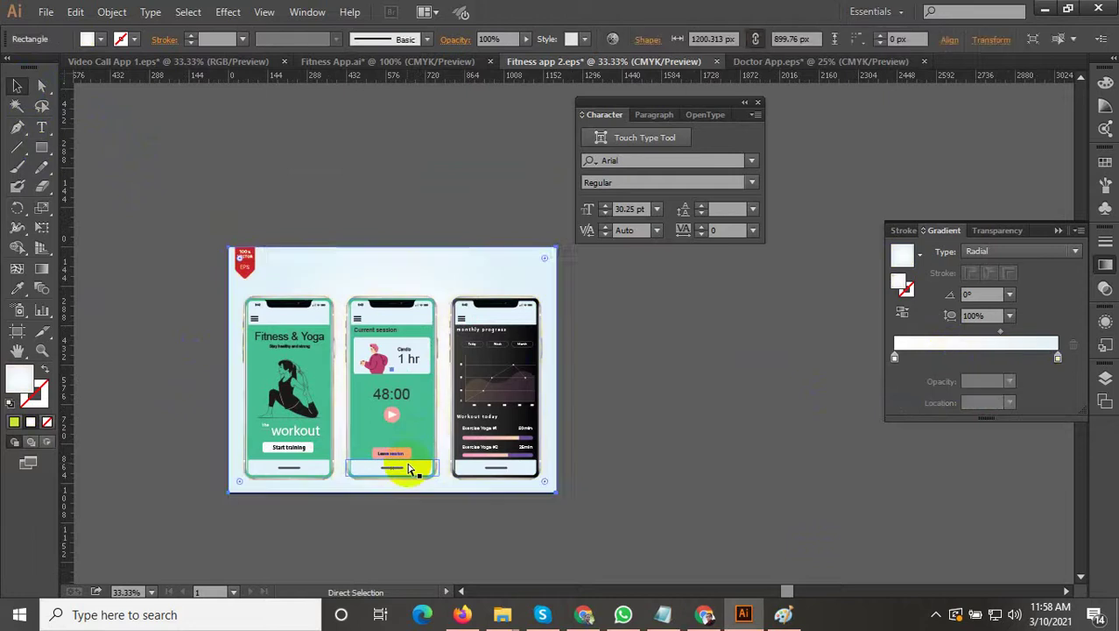
pyautogui.press('v')
pyautogui.click(410, 469)
pyautogui.scroll(1, 408, 405)
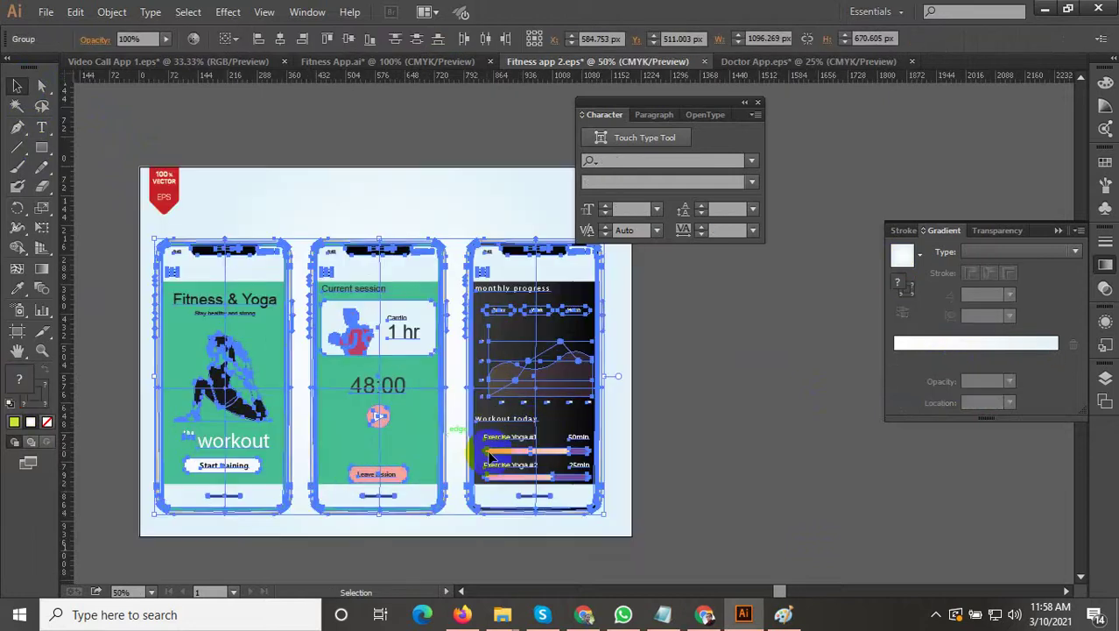
pyautogui.moveTo(532, 431); pyautogui.dragTo(541, 430)
pyautogui.click(779, 451)
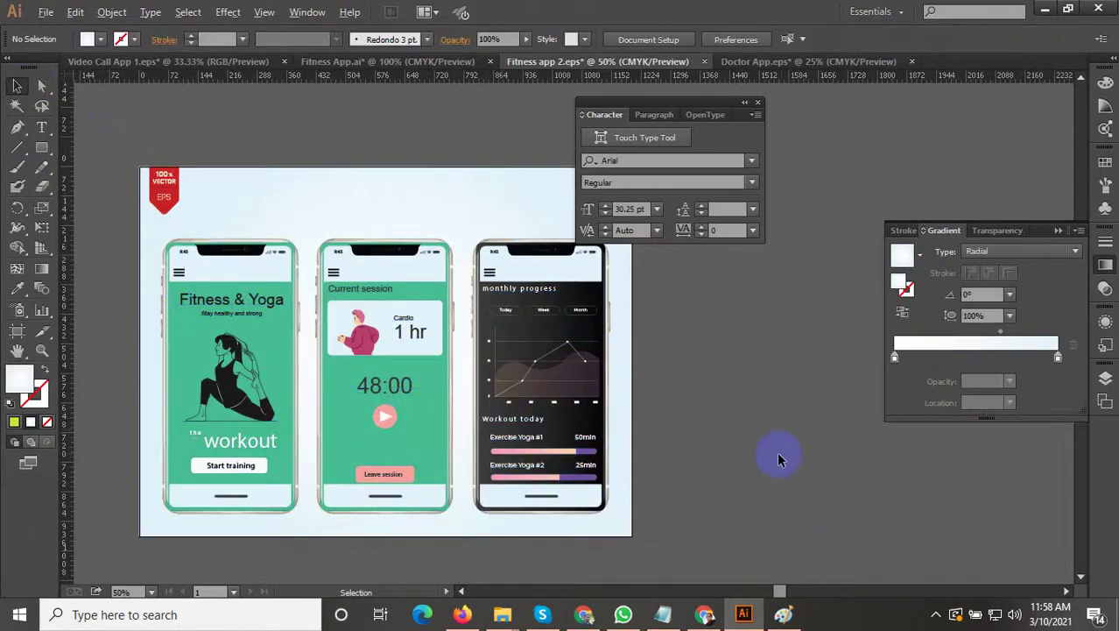
# Step: Find the white "Fitness app" title block in Fitness App.ai and ungroup it
pyautogui.scroll(-1, 778, 456)
pyautogui.click(402, 63)
pyautogui.moveTo(634, 312); pyautogui.dragTo(270, 462)
pyautogui.scroll(-1, 337, 459)
pyautogui.scroll(-3, 337, 460)
pyautogui.moveTo(482, 395); pyautogui.dragTo(302, 474)
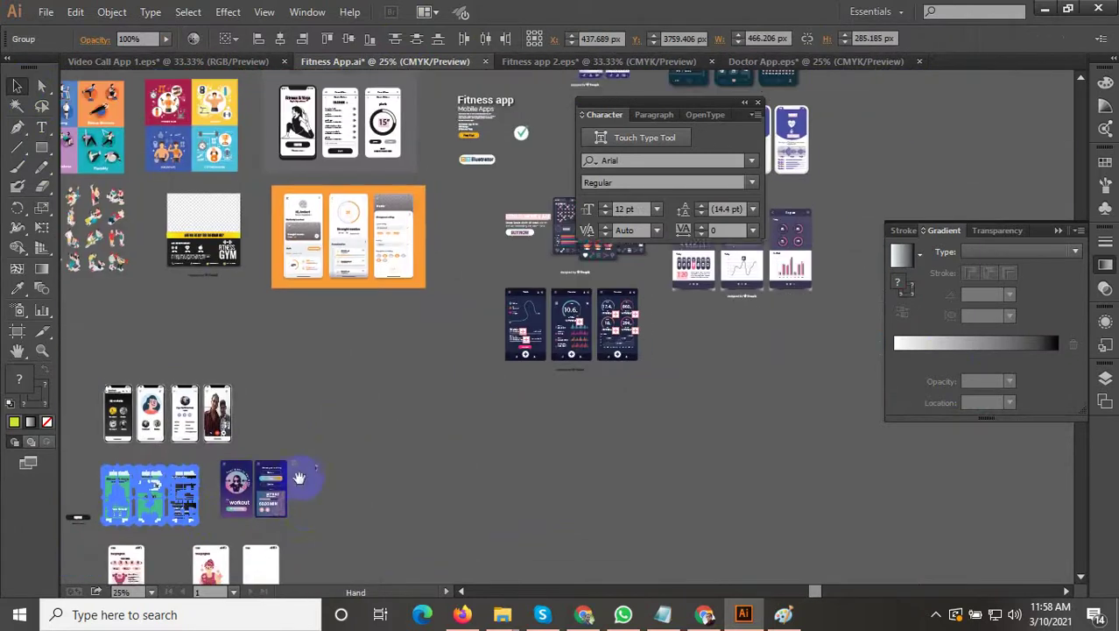
pyautogui.moveTo(345, 414); pyautogui.dragTo(305, 522)
pyautogui.scroll(4, 472, 206)
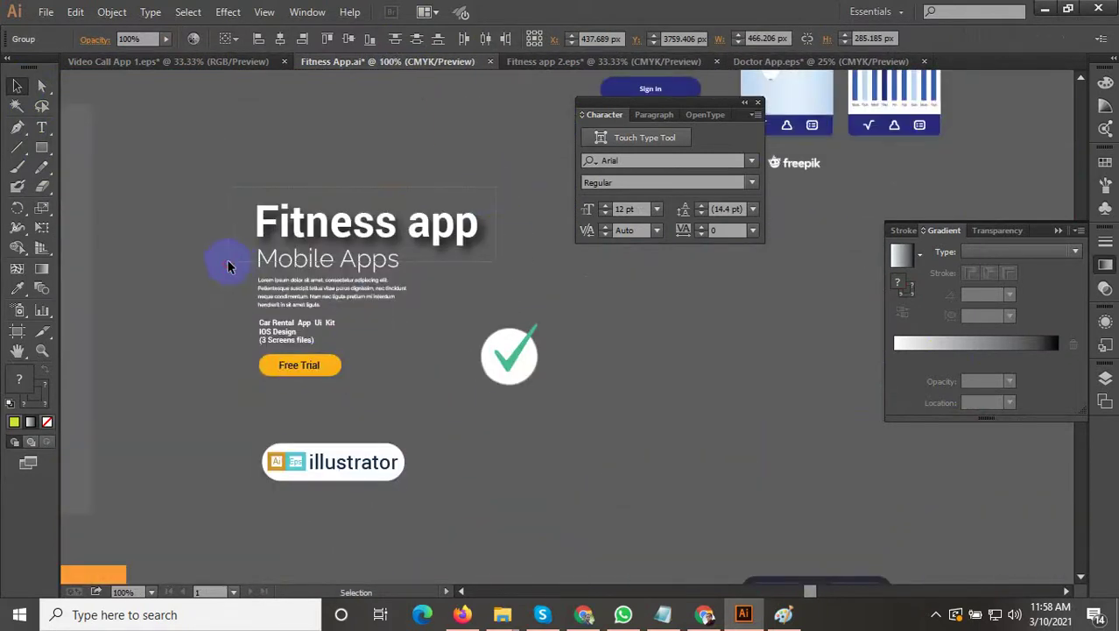
pyautogui.click(313, 280)
pyautogui.rightClick(322, 289)
pyautogui.click(395, 383)
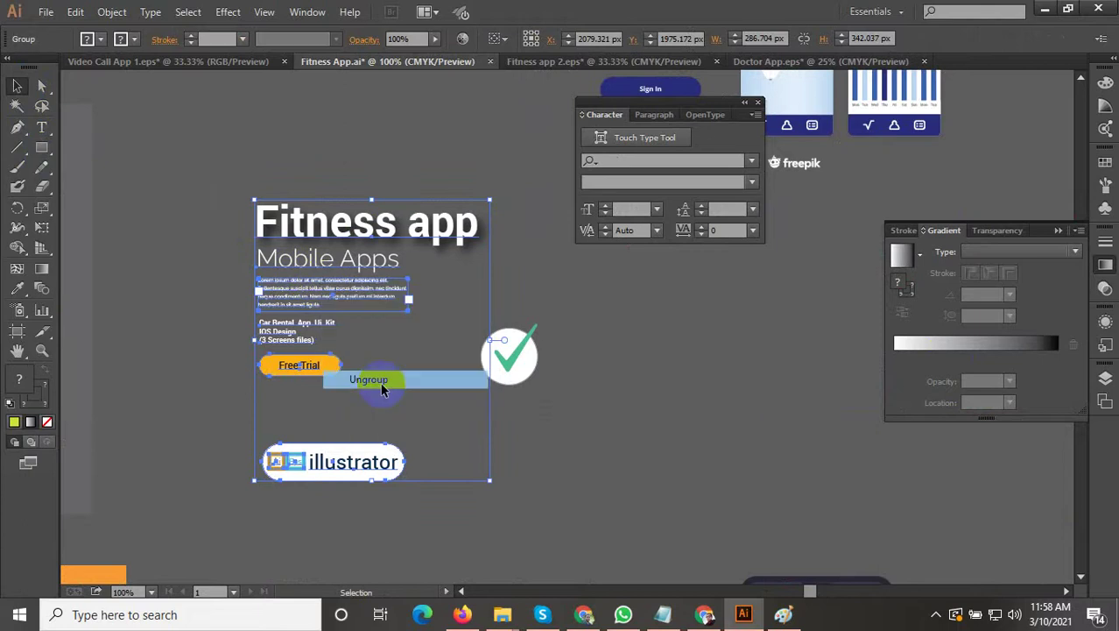
# Step: Copy the "Fitness app" and "Mobile Apps" text lines into Fitness app 2.eps and place them beside the red 100% Vector badge
pyautogui.click(509, 196)
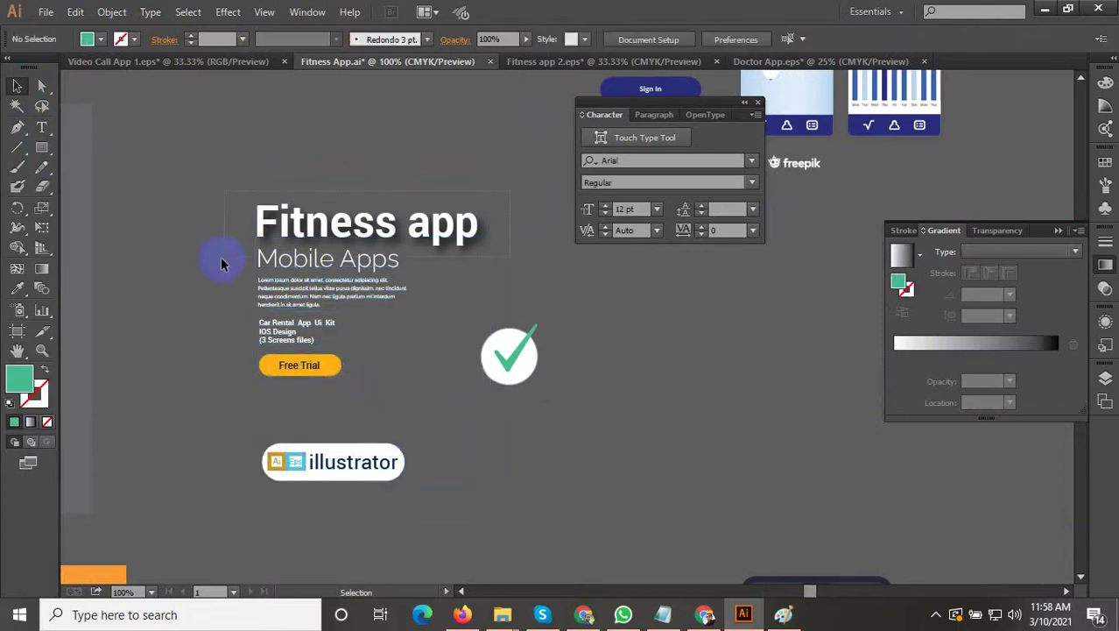
pyautogui.moveTo(222, 261); pyautogui.dragTo(222, 260)
pyautogui.hotkey('ctrl', 's')
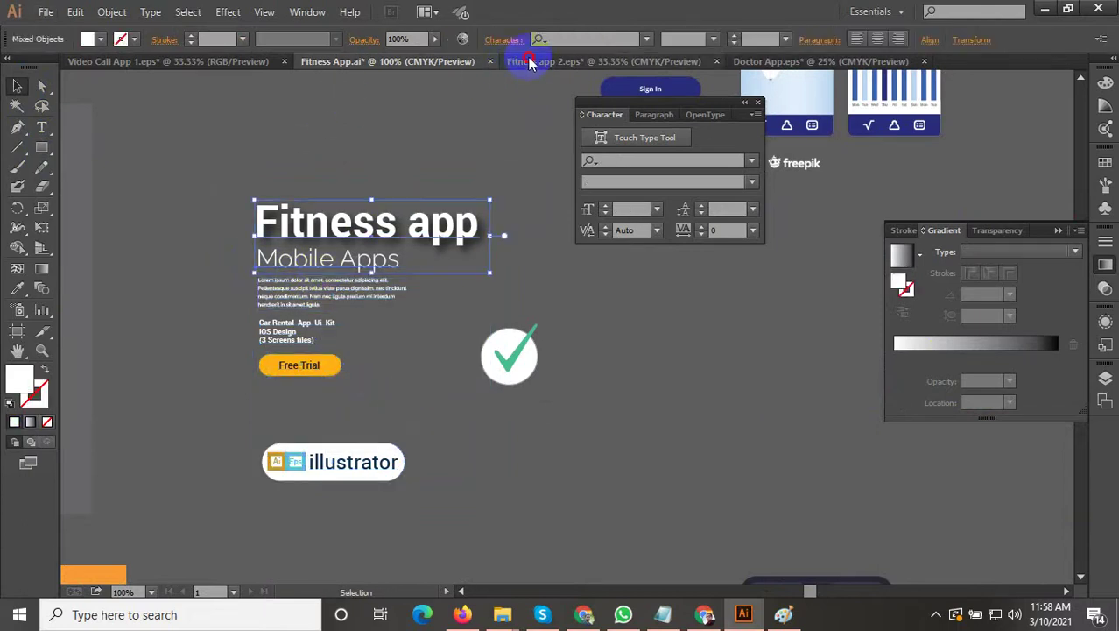
pyautogui.click(533, 59)
pyautogui.scroll(1, 455, 312)
pyautogui.hotkey('ctrl', 'v')
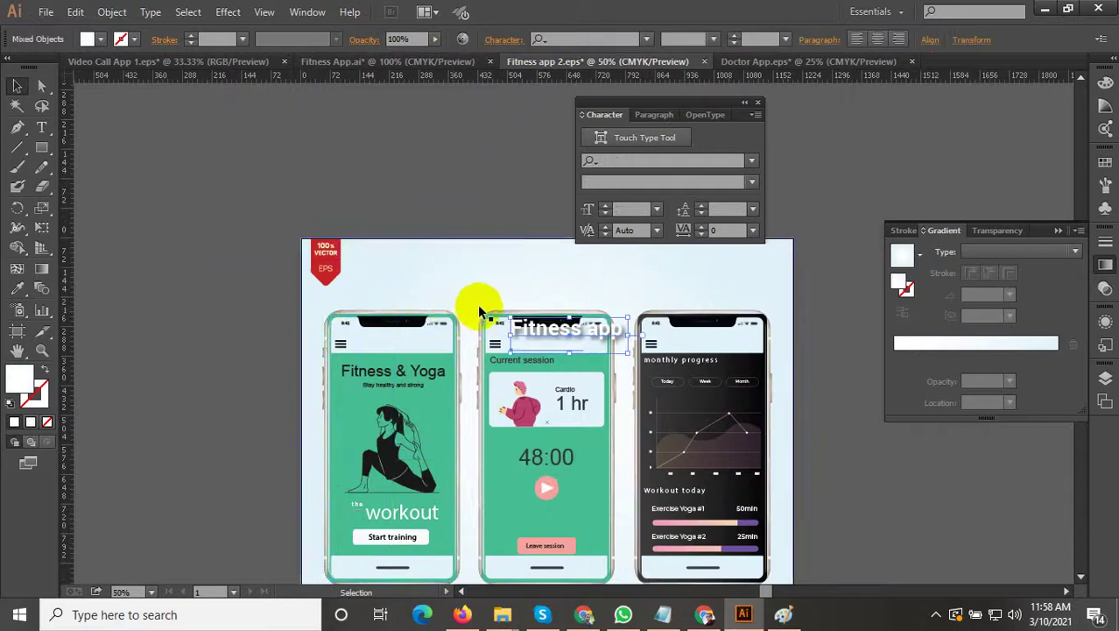
pyautogui.moveTo(527, 336); pyautogui.dragTo(376, 267)
# Step: Recolour both pasted title lines dark grey by sampling the canvas colour with the Eyedropper
pyautogui.scroll(2, 474, 259)
pyautogui.click(18, 289)
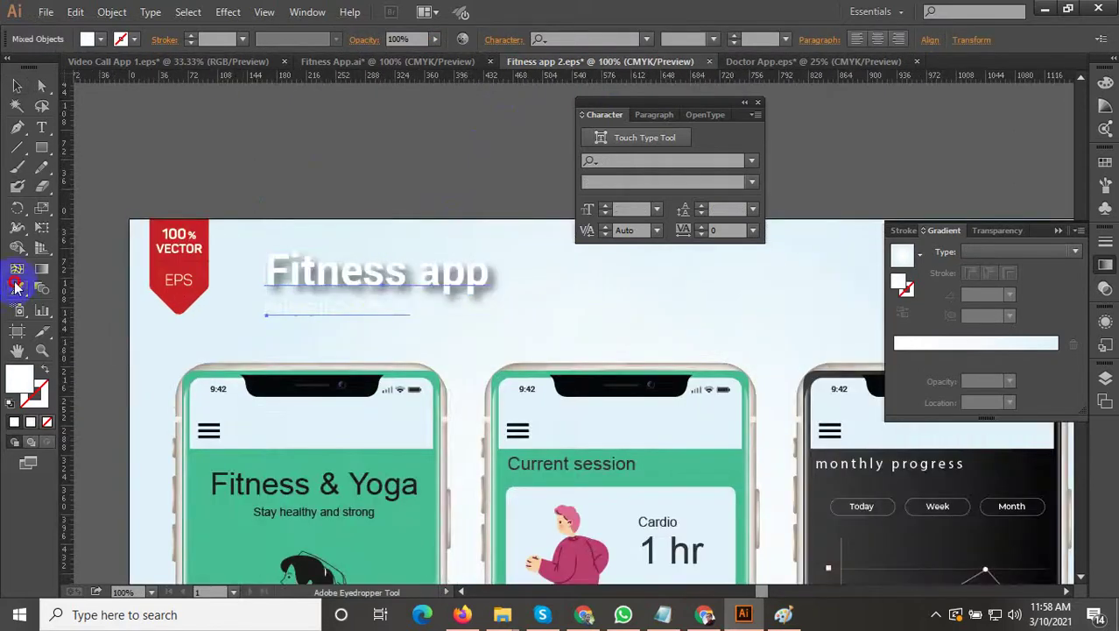
pyautogui.click(305, 145)
pyautogui.click(17, 87)
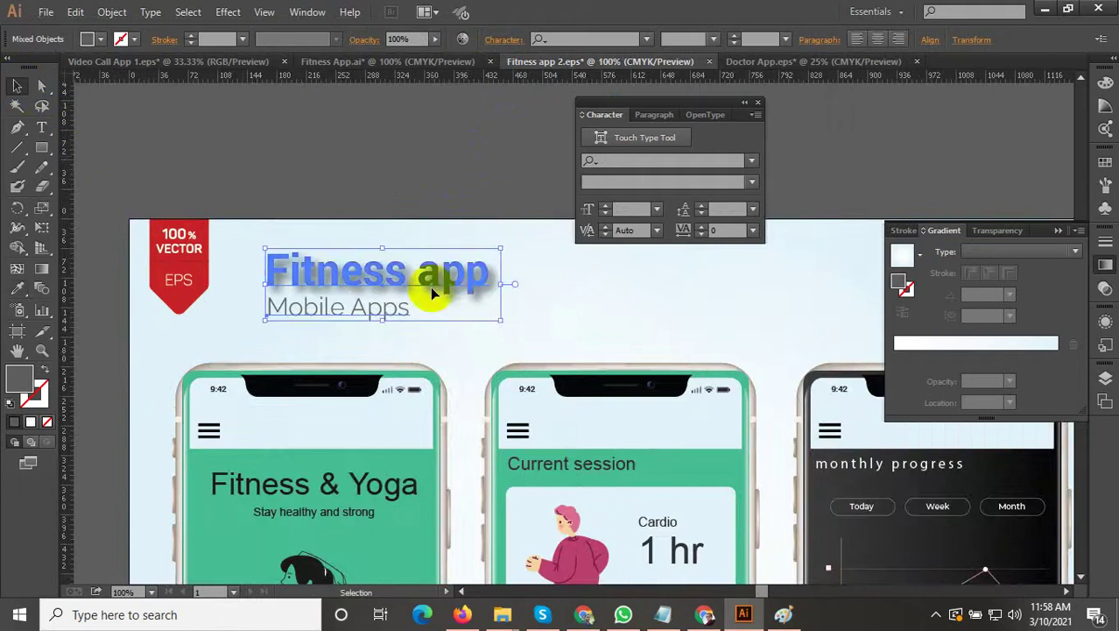
# Step: Enlarge the two title lines to about 329 by 102 px and move them closer to the red badge
pyautogui.moveTo(506, 325); pyautogui.dragTo(533, 331)
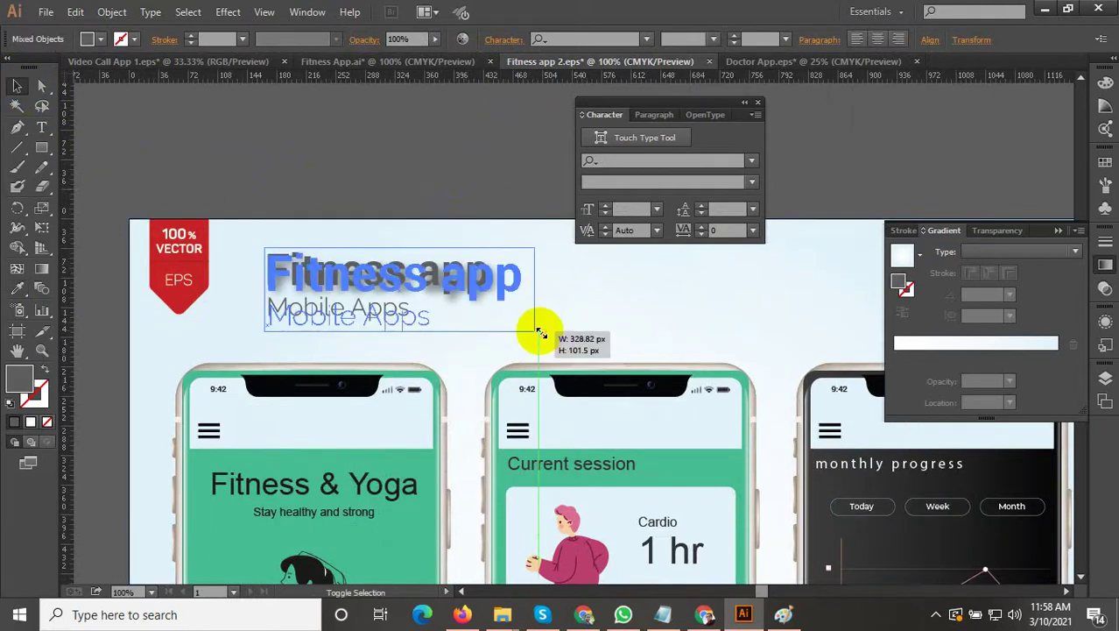
pyautogui.moveTo(370, 287)
pyautogui.mouseDown()
pyautogui.moveTo(363, 269)
pyautogui.moveTo(353, 281)
pyautogui.mouseUp()
pyautogui.click(319, 177)
pyautogui.scroll(-3, 368, 243)
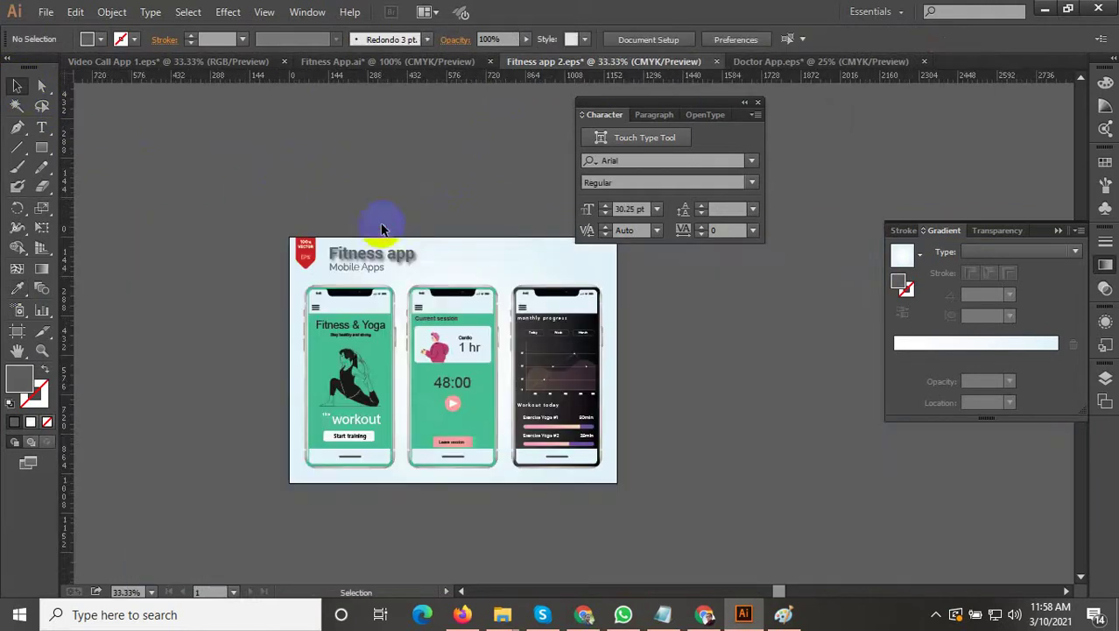
# Step: Recolour only the "Fitness app" title black by sampling the third phone's notch with the Eyedropper
pyautogui.scroll(3, 368, 267)
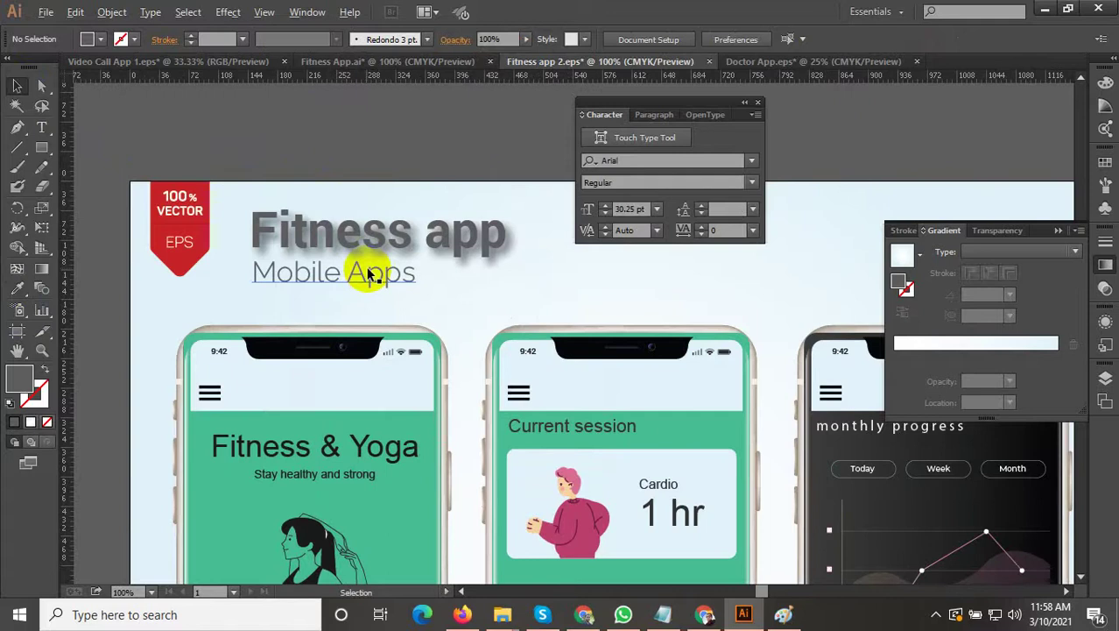
pyautogui.scroll(1, 343, 232)
pyautogui.click(343, 232)
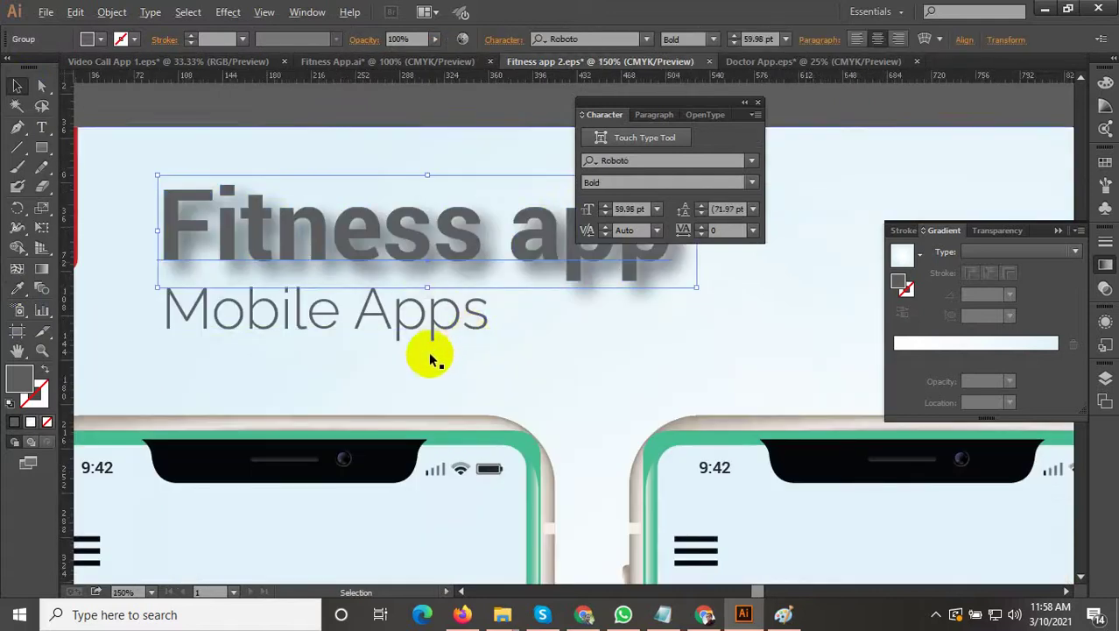
pyautogui.scroll(-2, 429, 359)
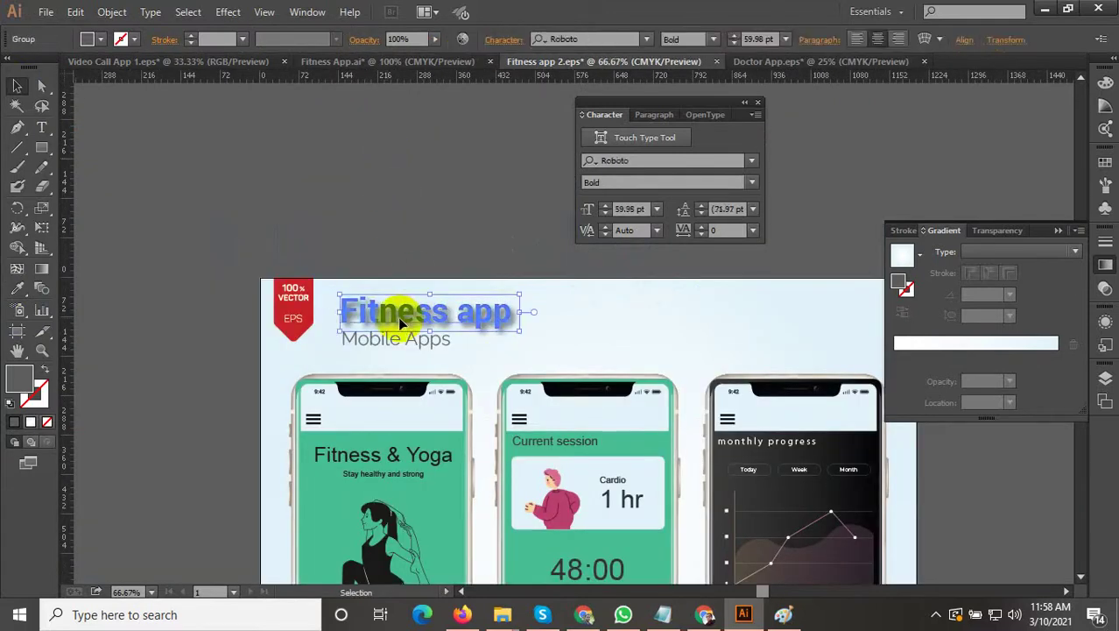
pyautogui.click(18, 287)
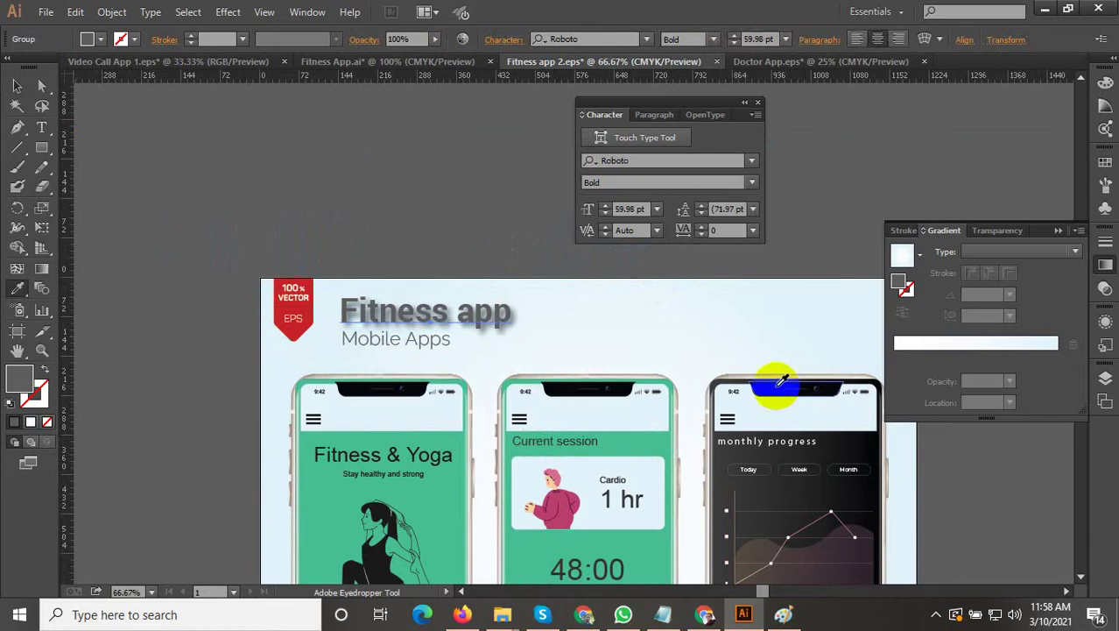
pyautogui.click(782, 383)
pyautogui.click(17, 86)
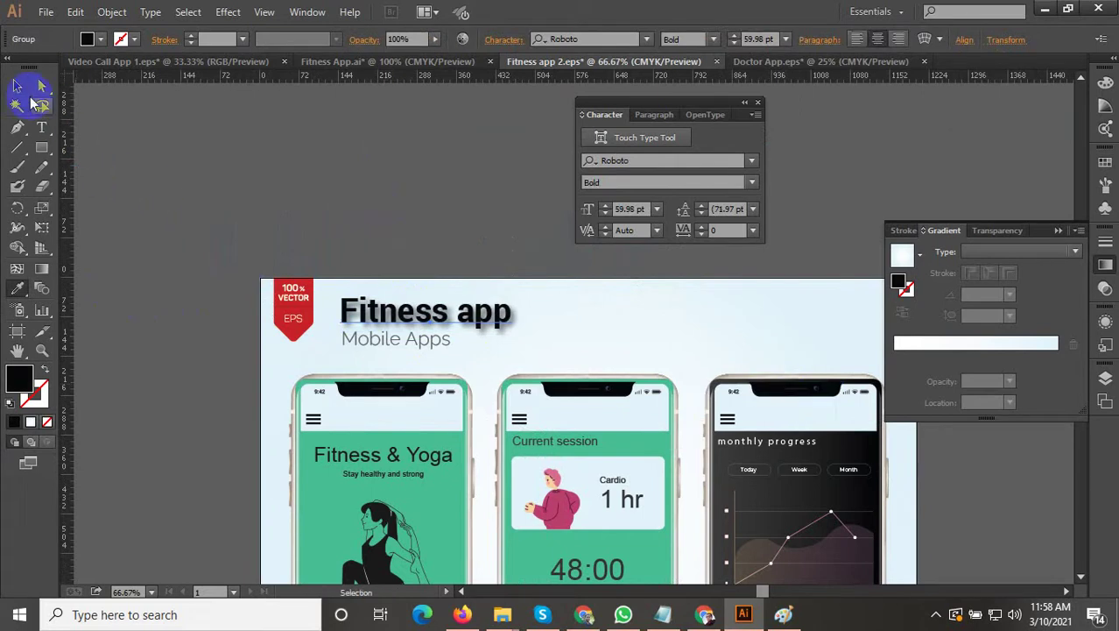
pyautogui.click(208, 129)
pyautogui.scroll(2, 334, 267)
pyautogui.scroll(-3, 308, 290)
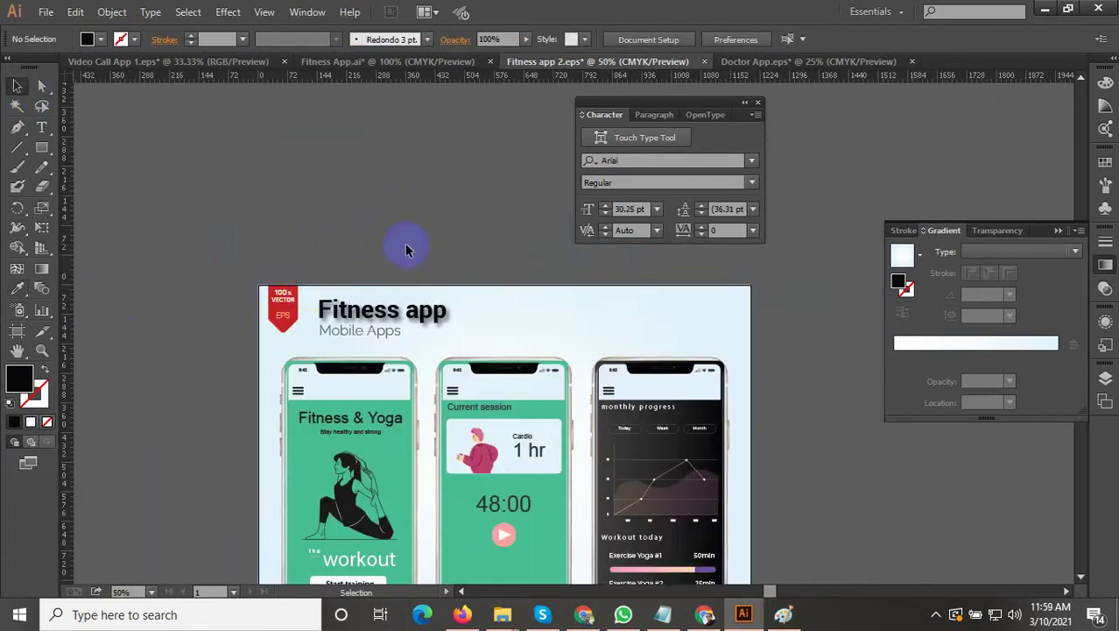
pyautogui.scroll(-2, 404, 249)
pyautogui.scroll(2, 388, 261)
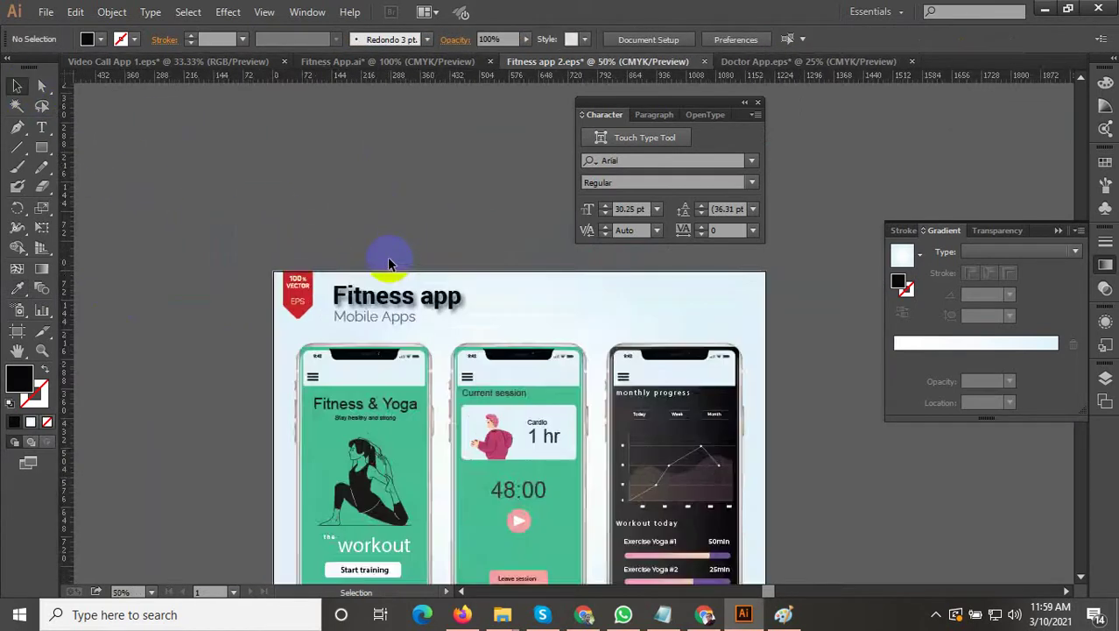
pyautogui.scroll(-2, 367, 183)
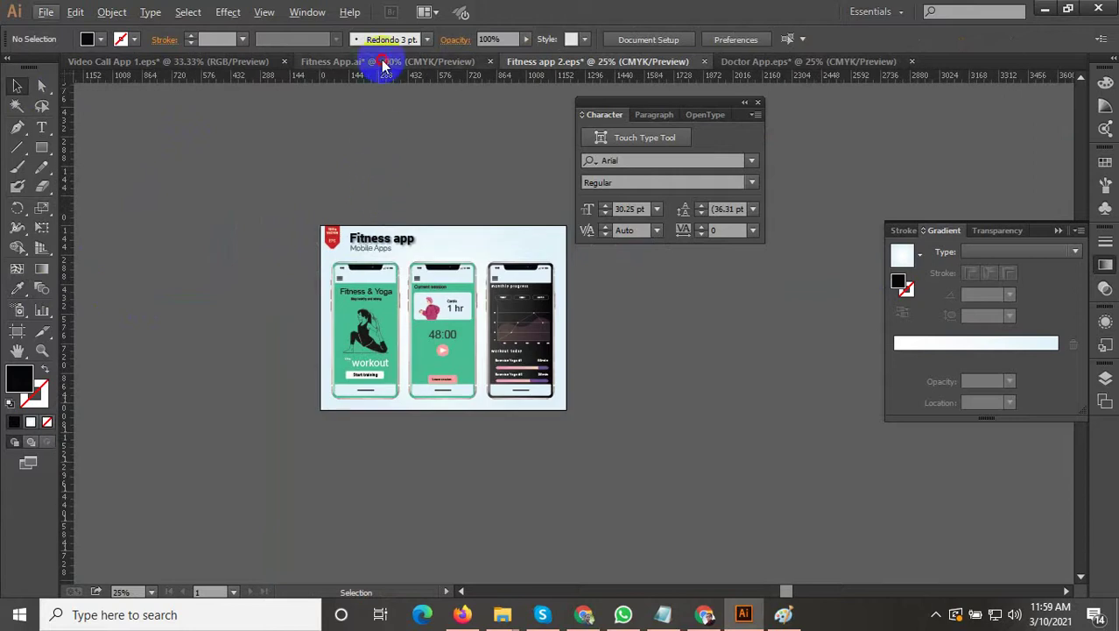
# Step: Copy the white "illustrator" badge with its Ai and Eps icons from Fitness App.ai into Fitness app 2.eps
pyautogui.click(382, 63)
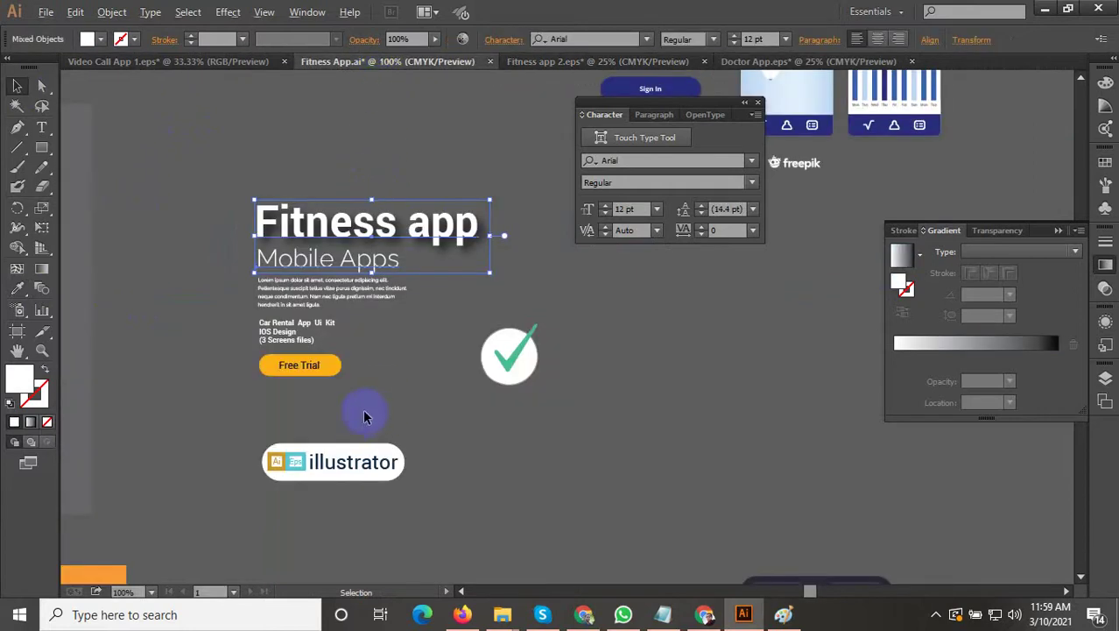
pyautogui.scroll(2, 364, 417)
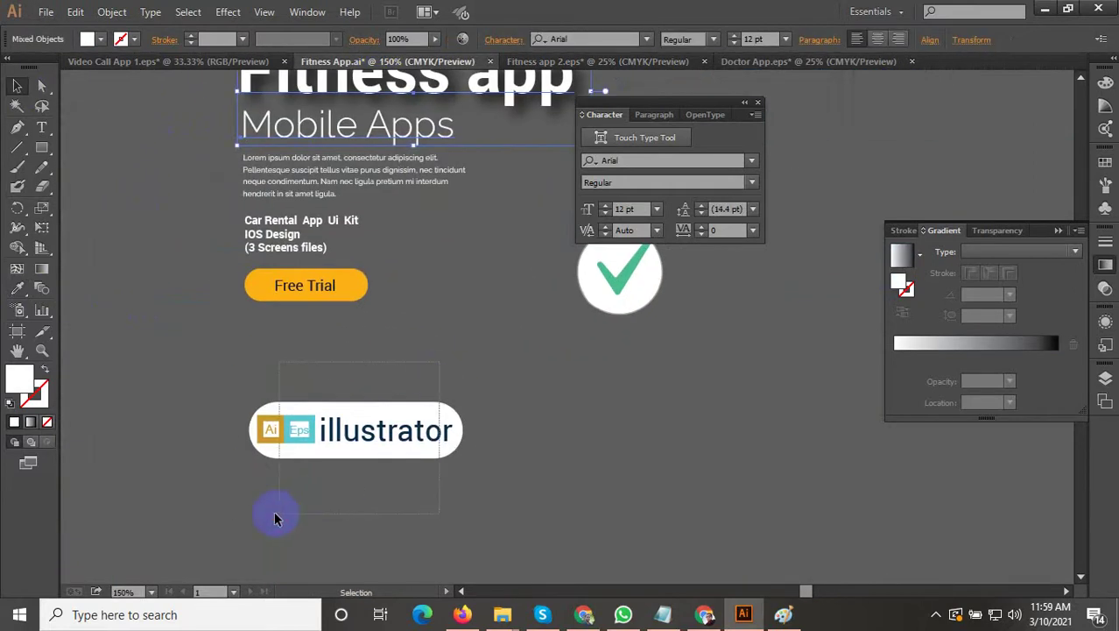
pyautogui.moveTo(274, 519); pyautogui.dragTo(462, 456)
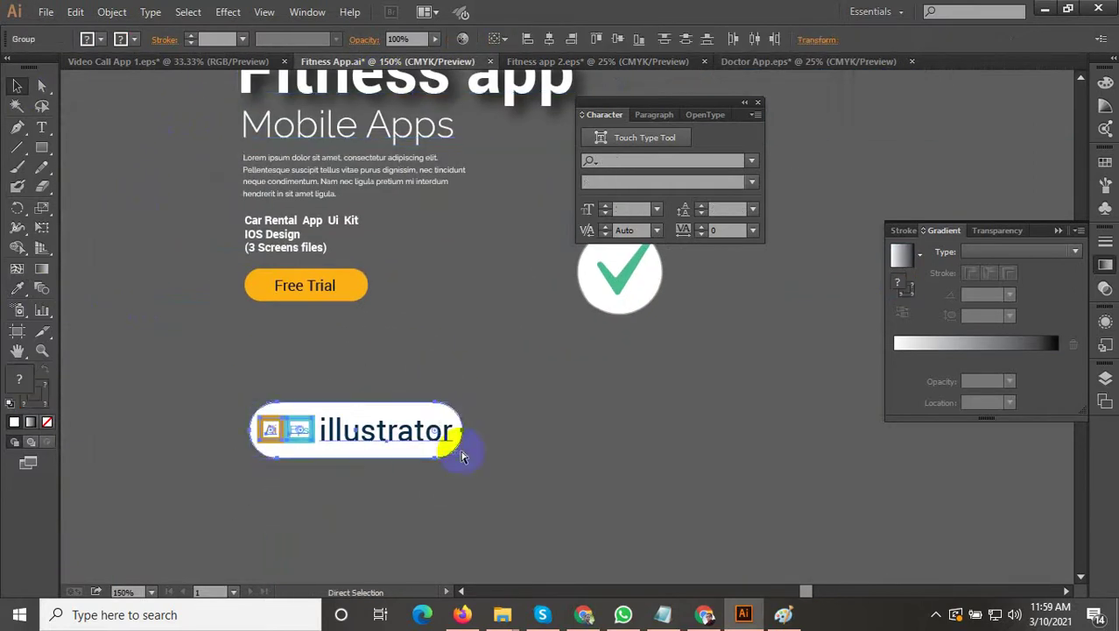
pyautogui.click(533, 63)
pyautogui.hotkey('ctrl', 'v')
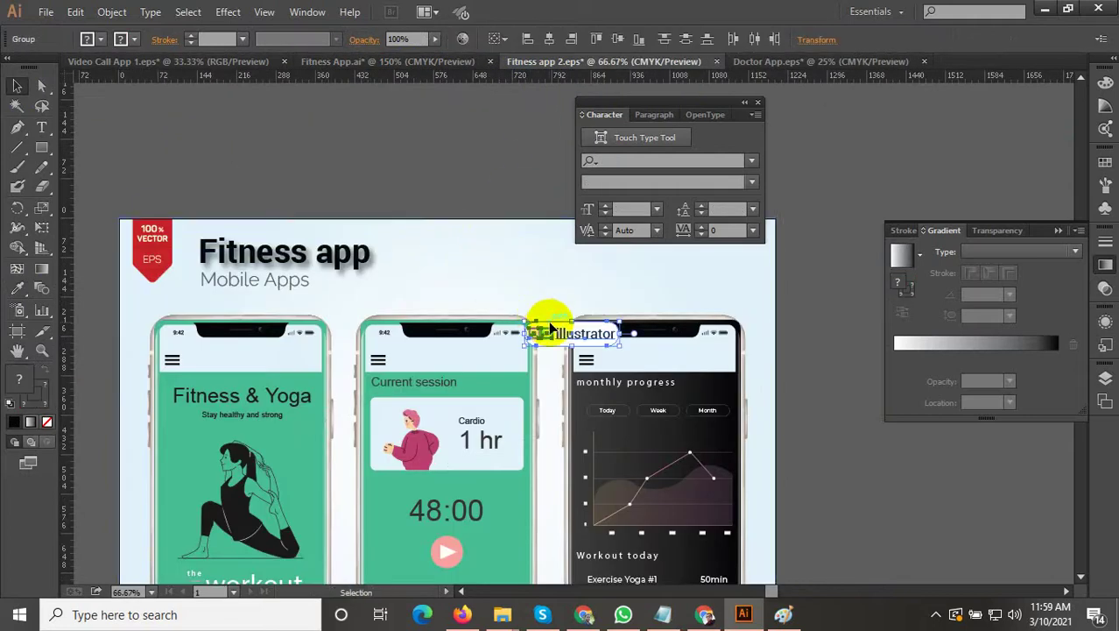
# Step: Move the "illustrator" badge into the space above the phones, beside the title, and enlarge it proportionally
pyautogui.moveTo(533, 326); pyautogui.dragTo(491, 287)
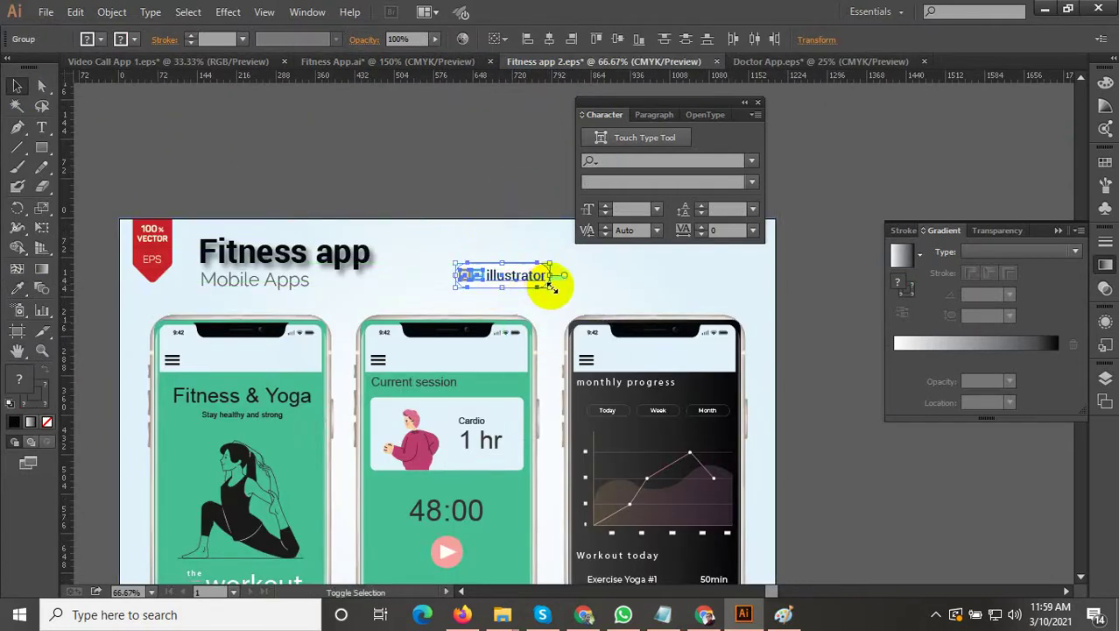
pyautogui.moveTo(552, 288); pyautogui.dragTo(516, 272)
pyautogui.click(486, 169)
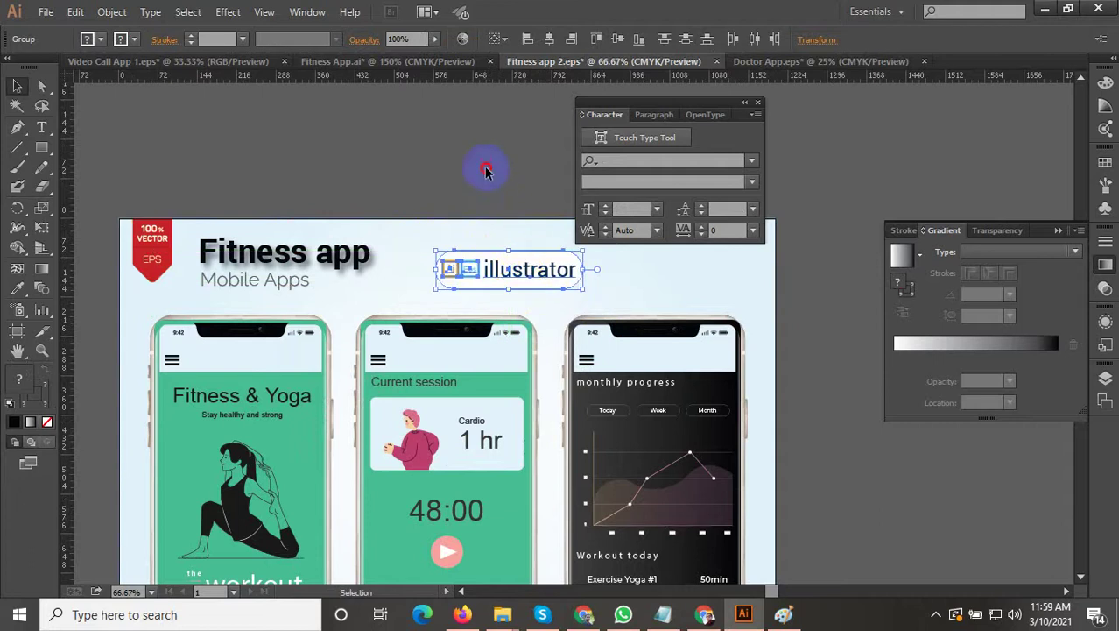
pyautogui.click(486, 171)
# Step: Isolate the "illustrator" badge group and square off the right corners of its white rounded shape with a 0 px radius
pyautogui.scroll(2, 499, 258)
pyautogui.doubleClick(439, 249)
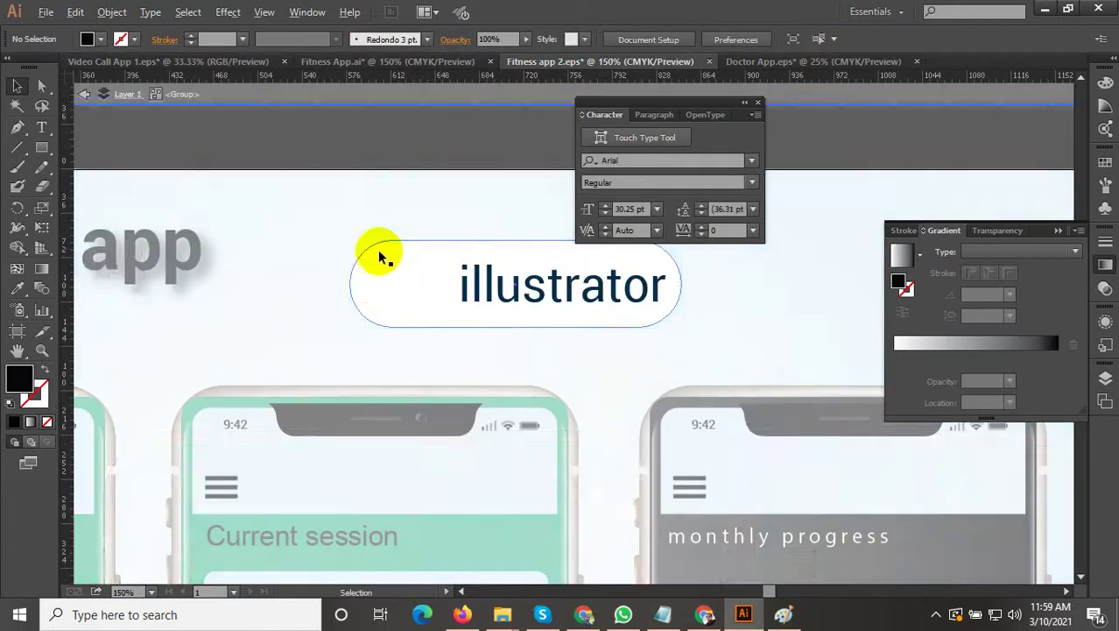
pyautogui.click(378, 249)
pyautogui.scroll(3, 377, 250)
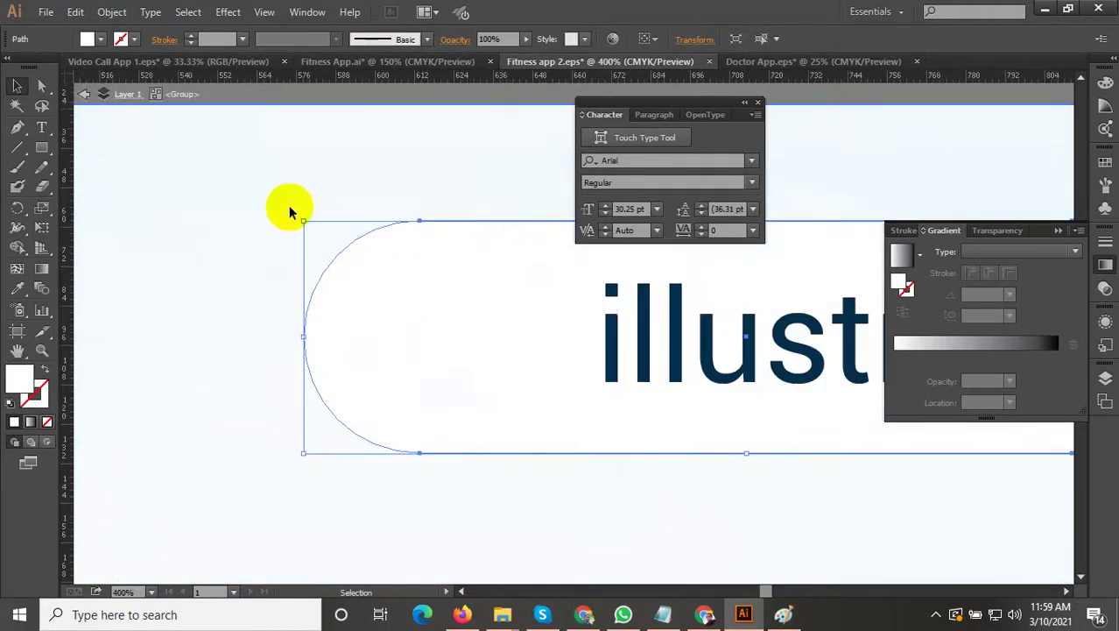
pyautogui.click(45, 88)
pyautogui.scroll(-3, 358, 295)
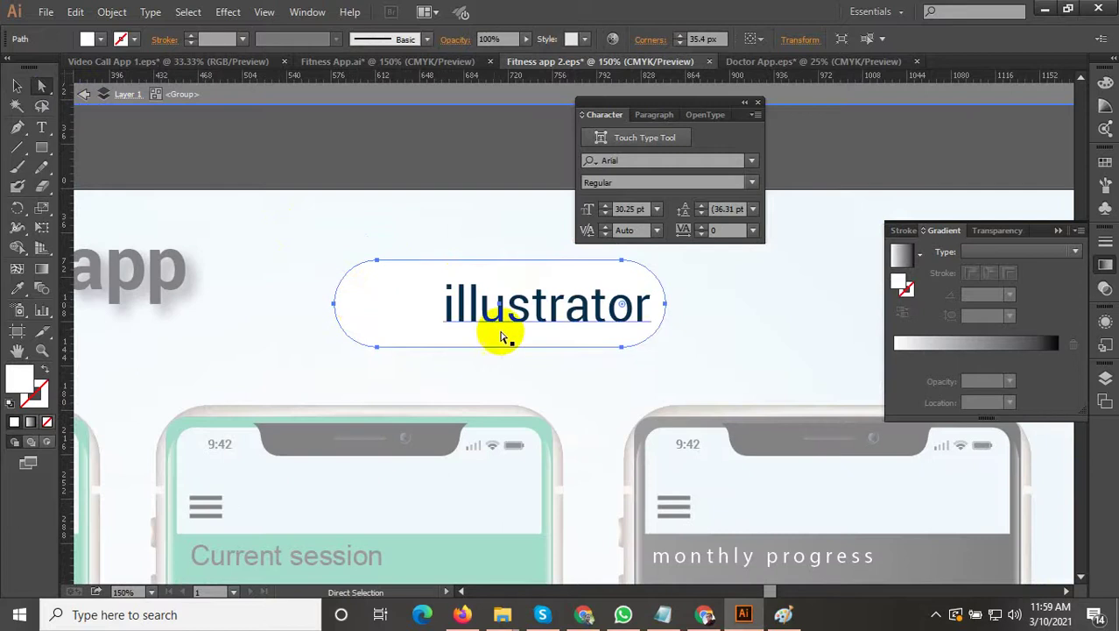
pyautogui.moveTo(623, 304); pyautogui.dragTo(714, 315)
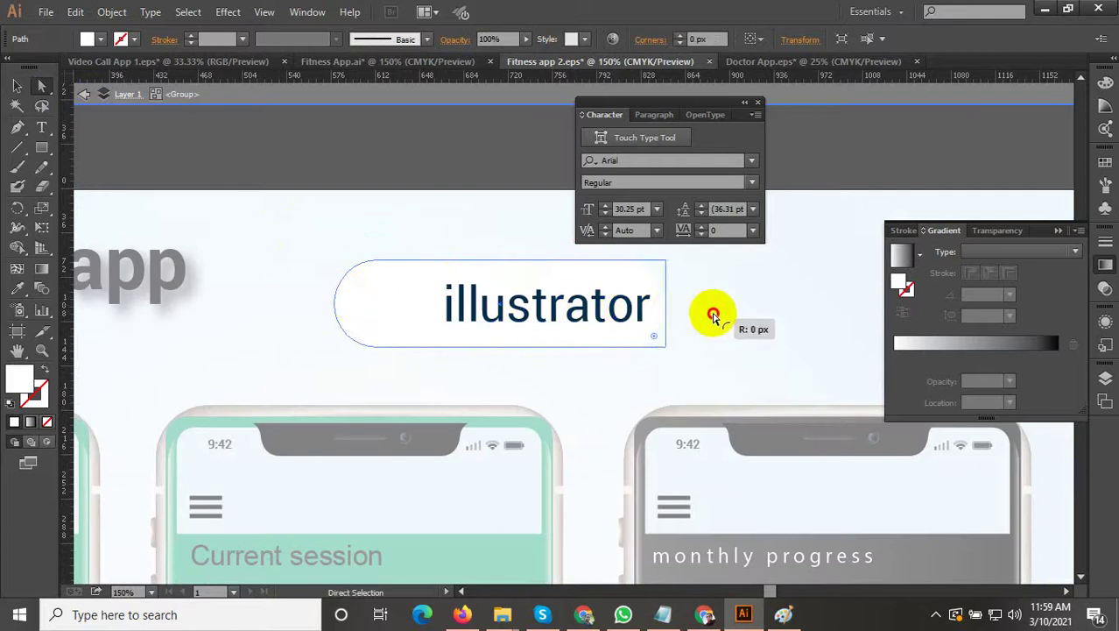
pyautogui.click(18, 86)
pyautogui.doubleClick(357, 156)
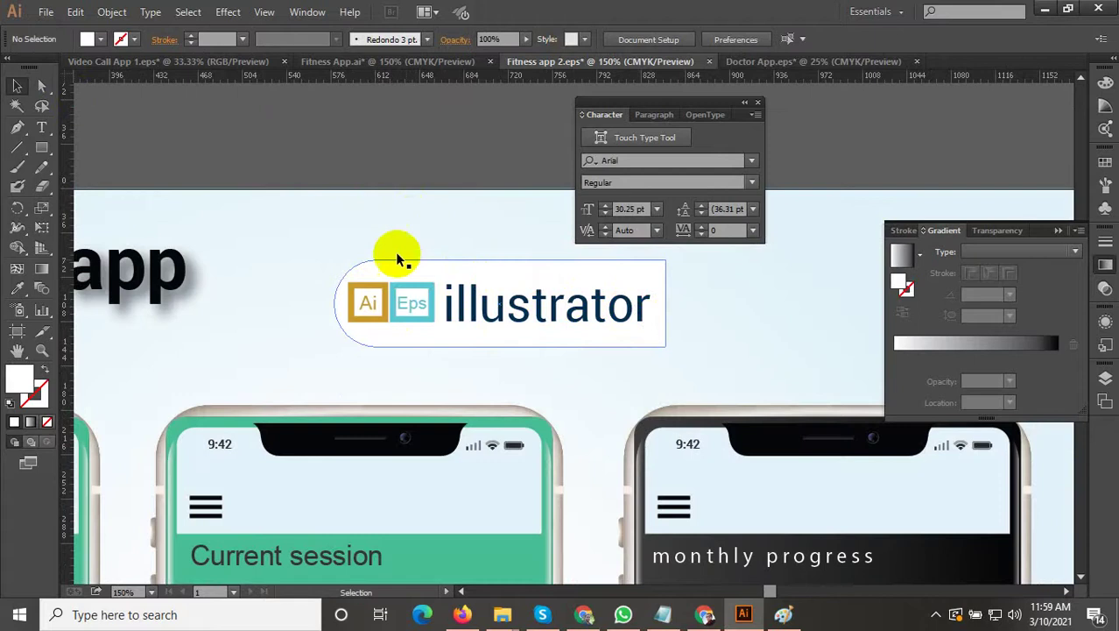
# Step: Shift the whole "illustrator" badge slightly to the right, away from the "Fitness app" title
pyautogui.moveTo(288, 183); pyautogui.dragTo(701, 359)
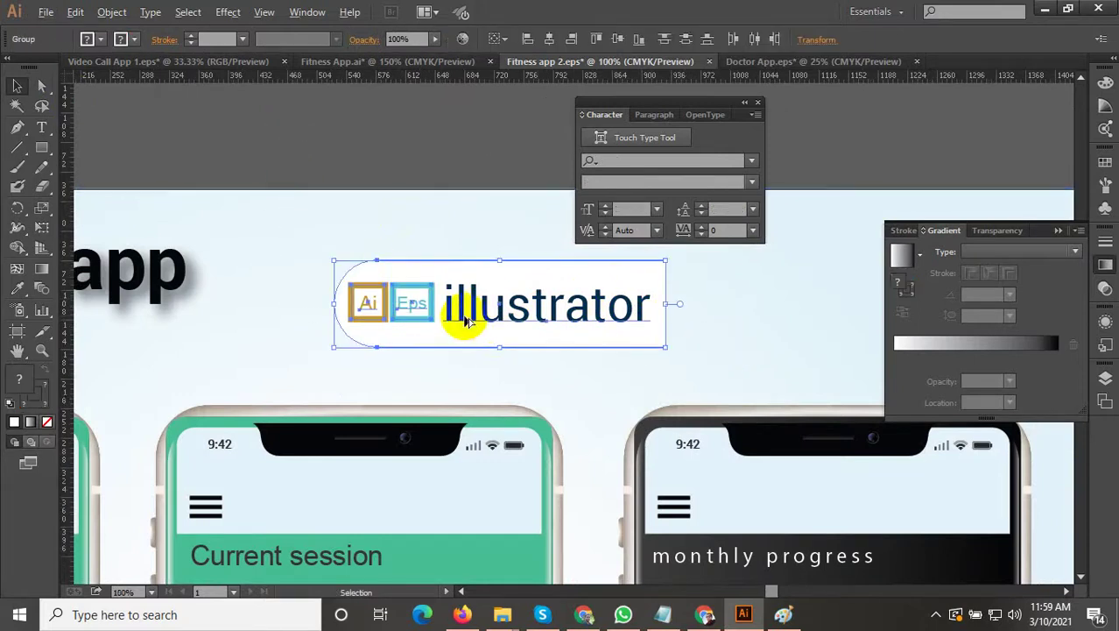
pyautogui.scroll(-1, 465, 315)
pyautogui.moveTo(513, 305); pyautogui.dragTo(538, 305)
pyautogui.click(494, 205)
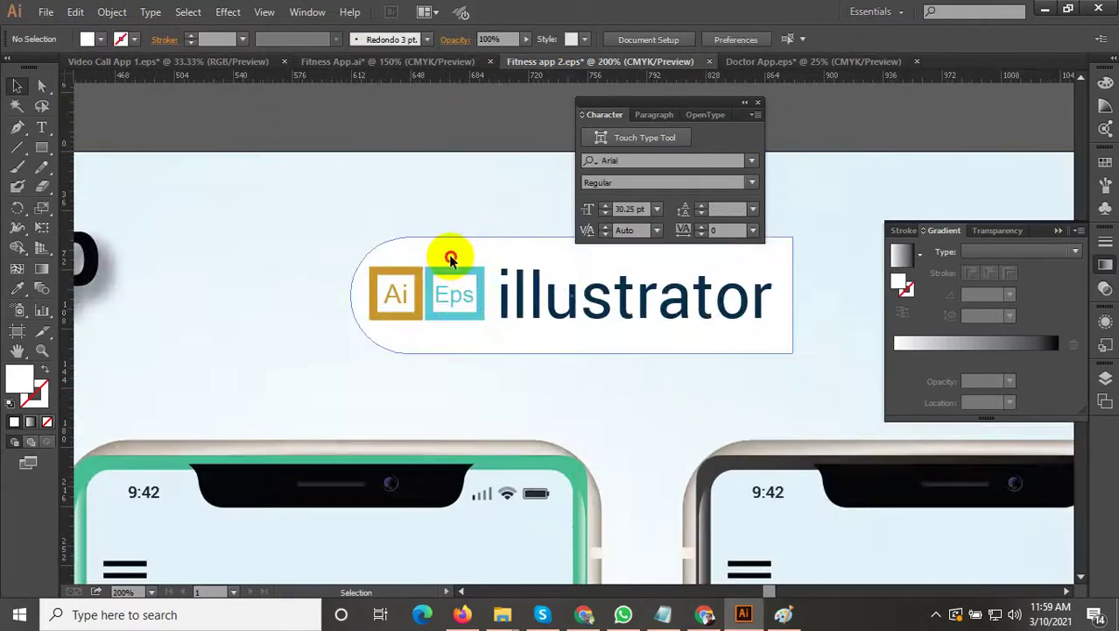
pyautogui.click(449, 250)
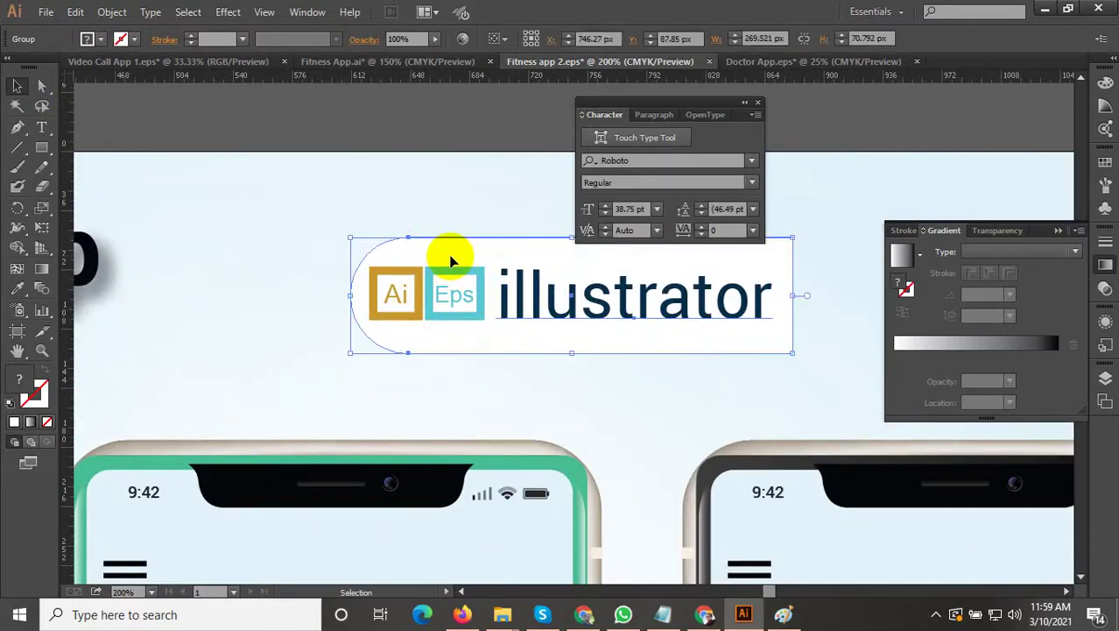
pyautogui.click(18, 290)
pyautogui.click(300, 108)
pyautogui.hotkey('ctrl', 'z')
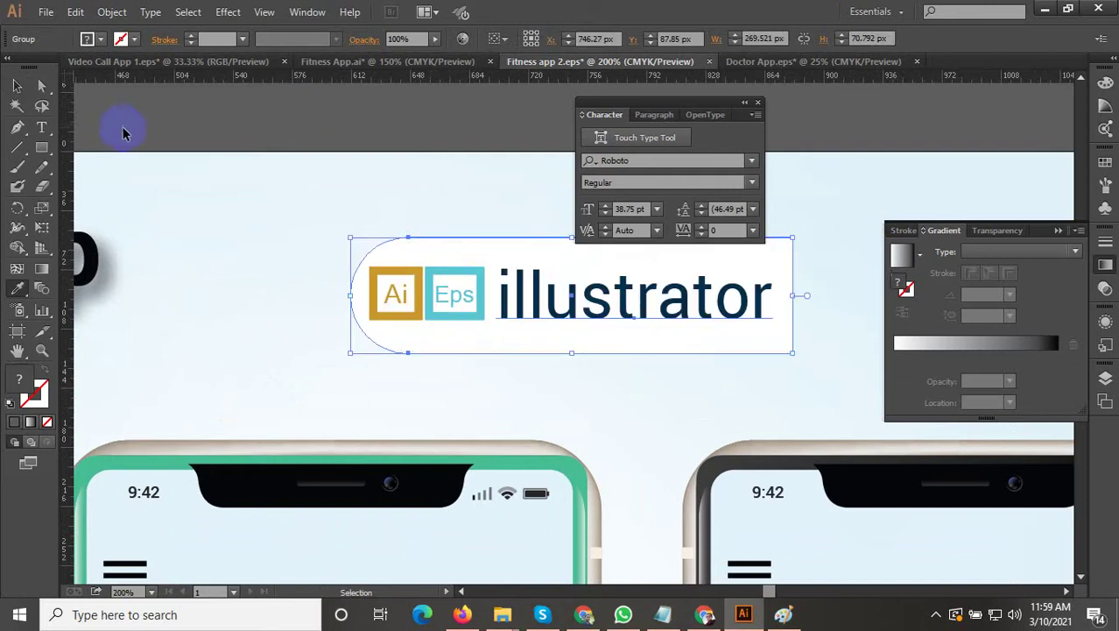
# Step: Ungroup the "illustrator" badge and select only its white background shape
pyautogui.click(17, 85)
pyautogui.rightClick(434, 259)
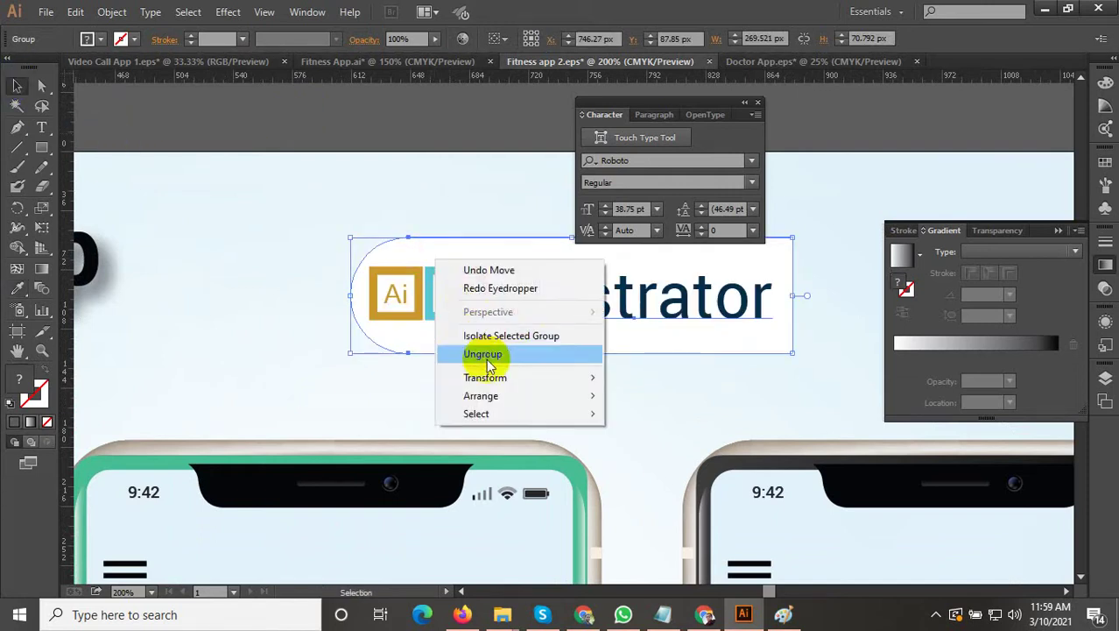
pyautogui.click(485, 354)
pyautogui.click(457, 257)
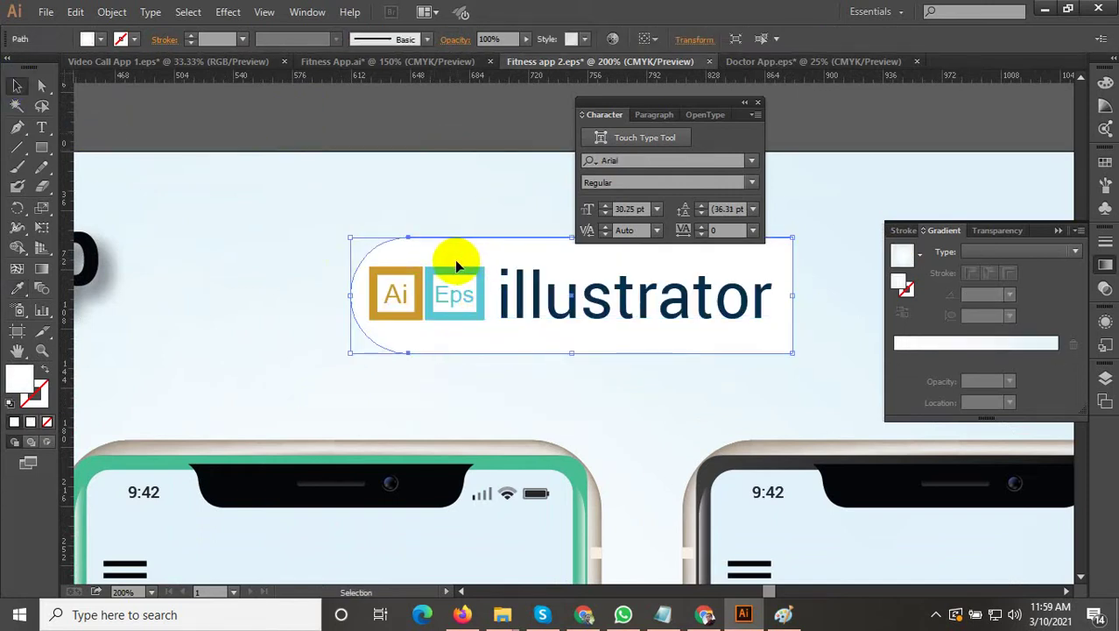
# Step: Copy the orange "Free Trial" button from Fitness App.ai into Fitness app 2.eps and place it above the artboard
pyautogui.click(17, 290)
pyautogui.scroll(-2, 610, 359)
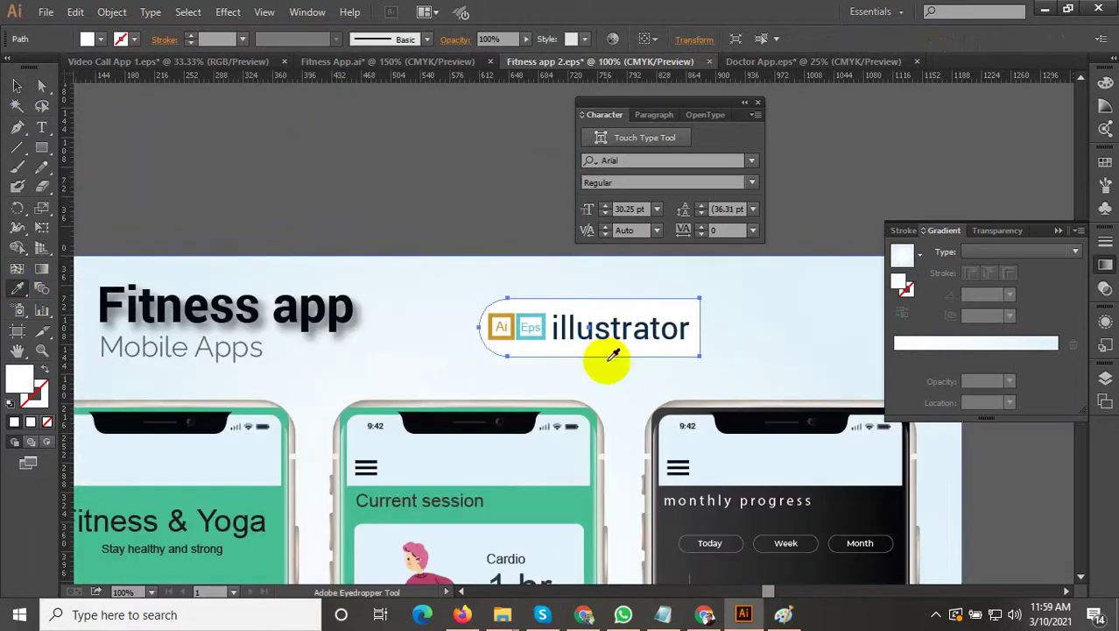
pyautogui.click(327, 62)
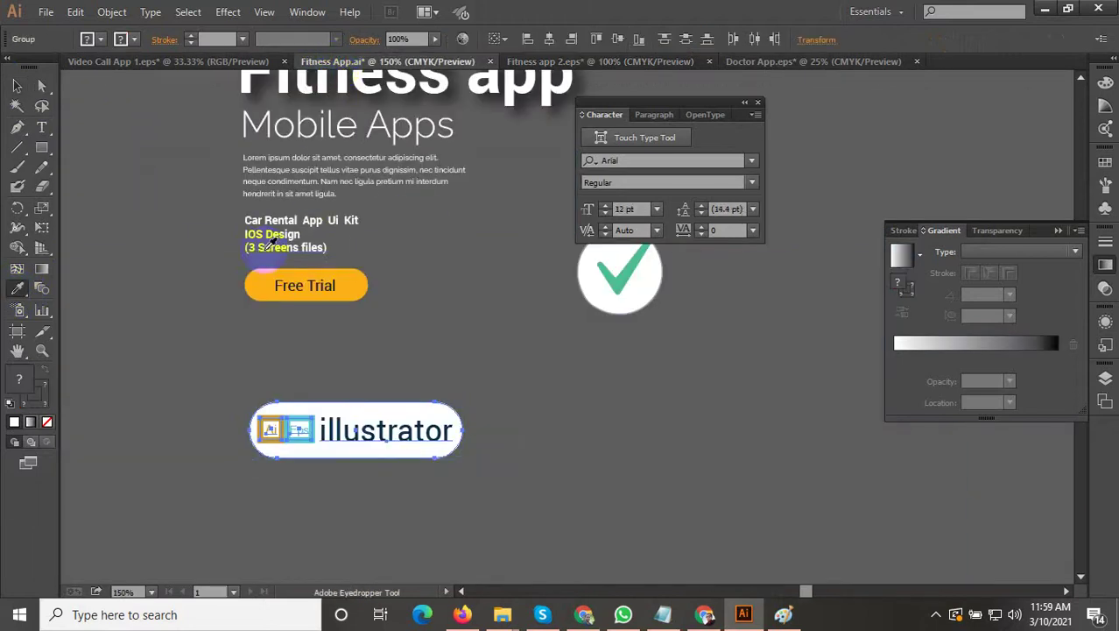
pyautogui.click(17, 86)
pyautogui.click(352, 285)
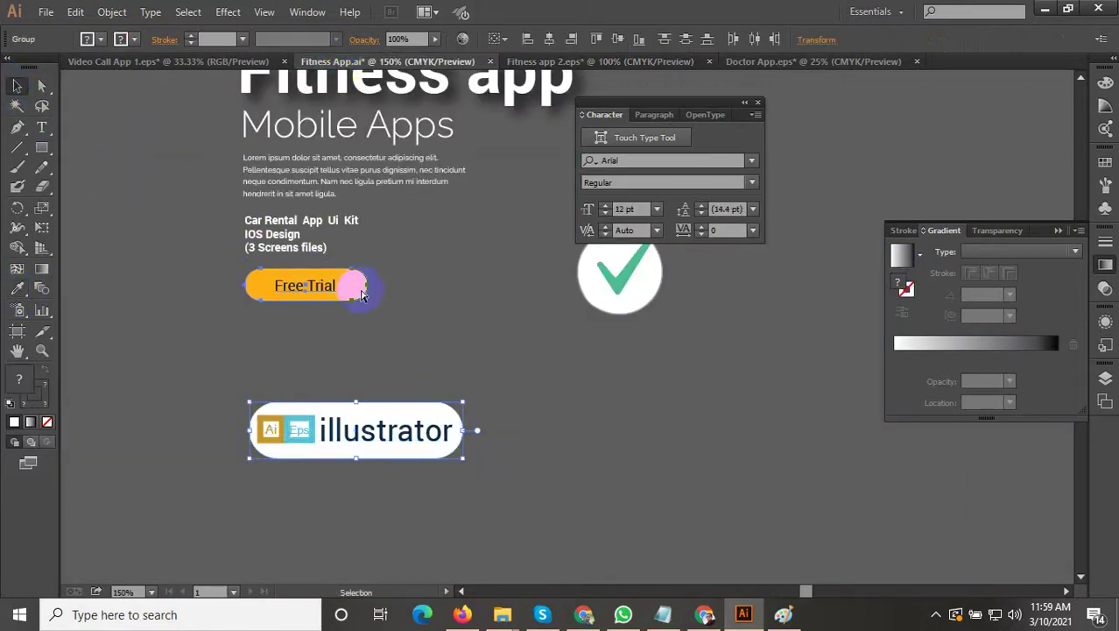
pyautogui.hotkey('ctrl', 'c')
pyautogui.click(584, 64)
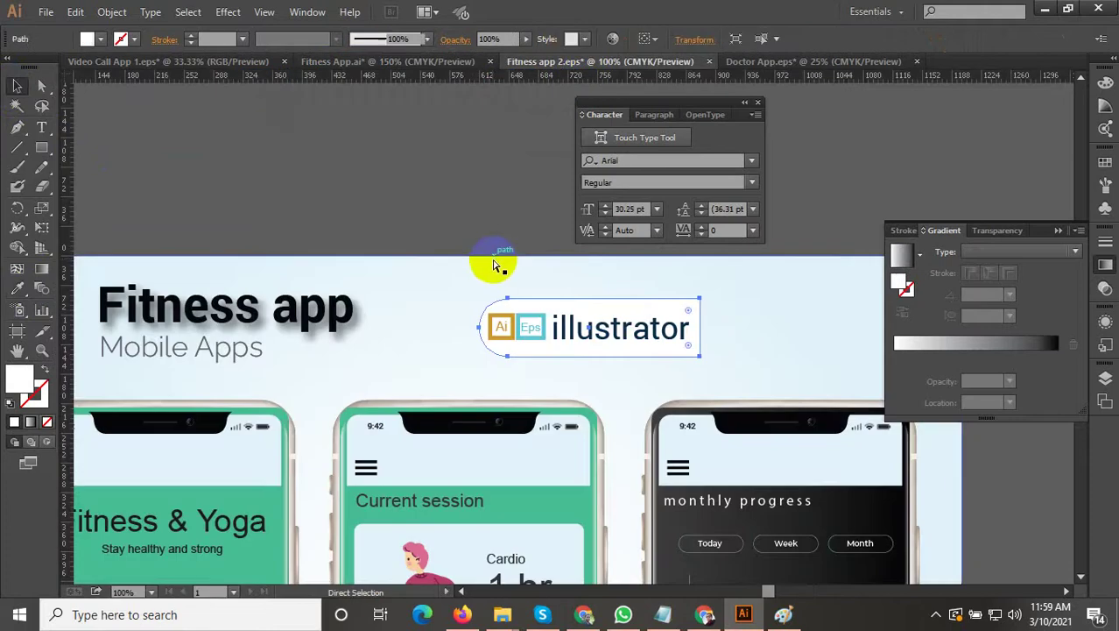
pyautogui.hotkey('ctrl', 'v')
pyautogui.moveTo(580, 330); pyautogui.dragTo(496, 197)
pyautogui.click(556, 199)
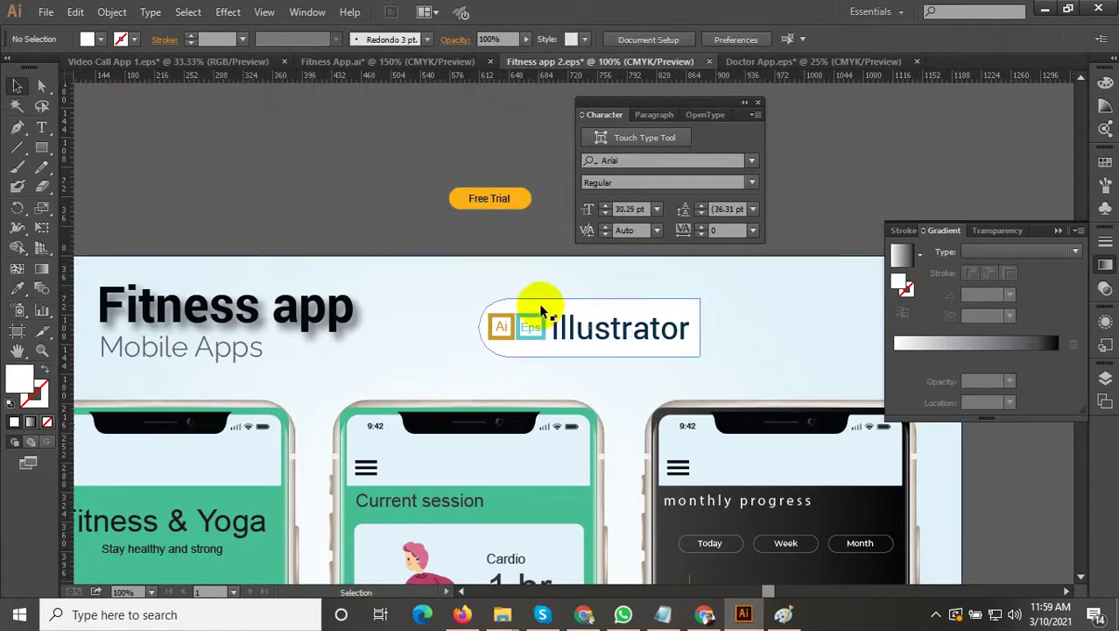
# Step: Recolour the badge's white shape orange by sampling the "Free Trial" button with the Eyedropper
pyautogui.click(538, 308)
pyautogui.click(19, 290)
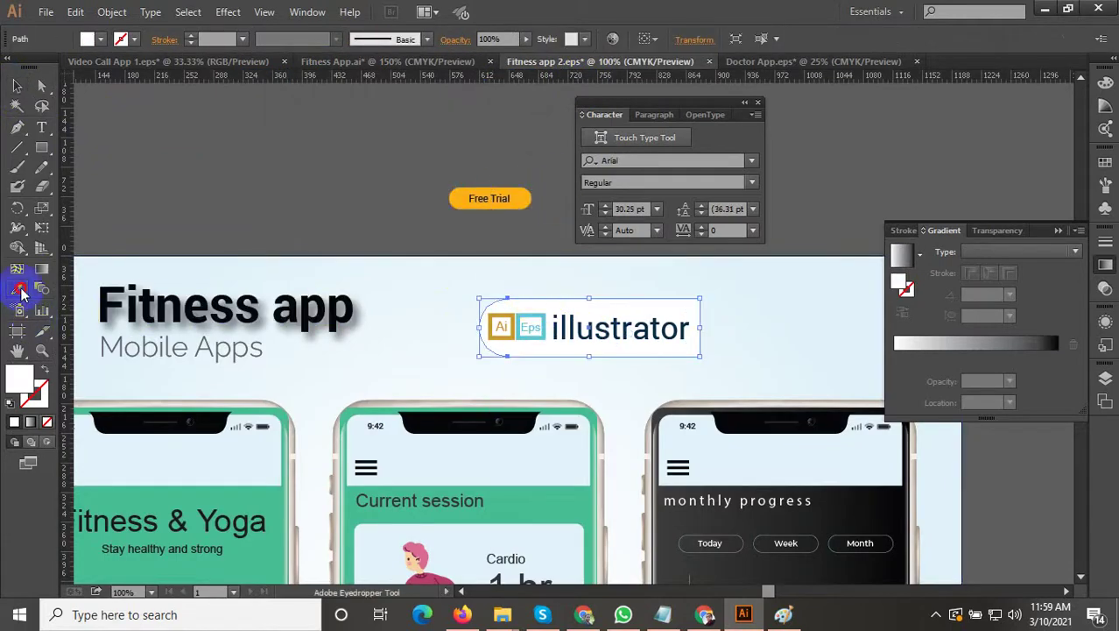
pyautogui.click(464, 195)
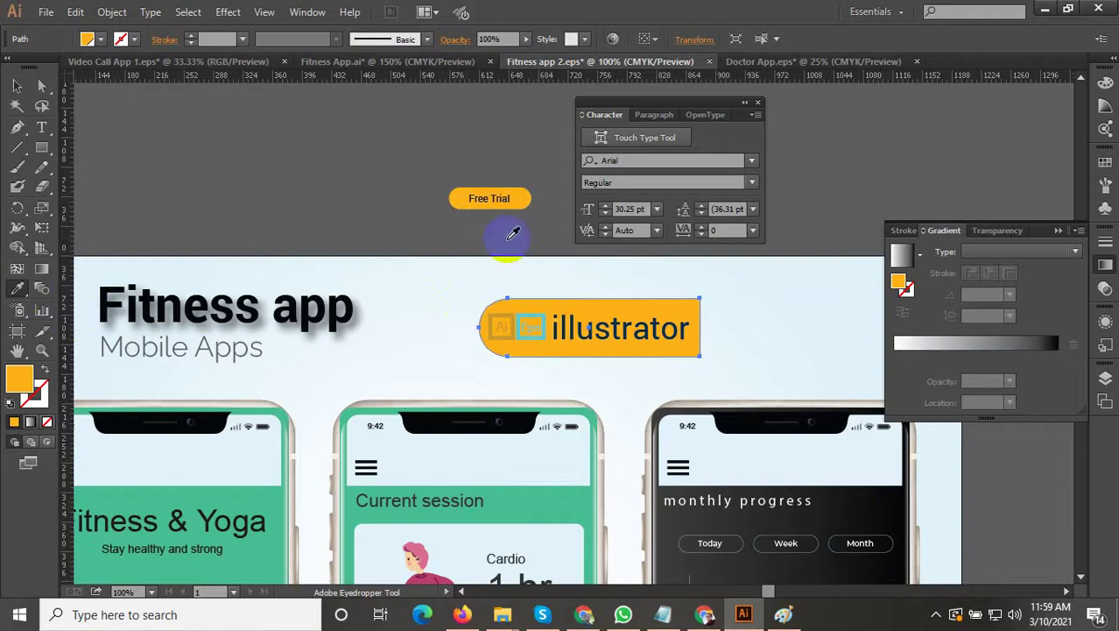
pyautogui.press('alt')
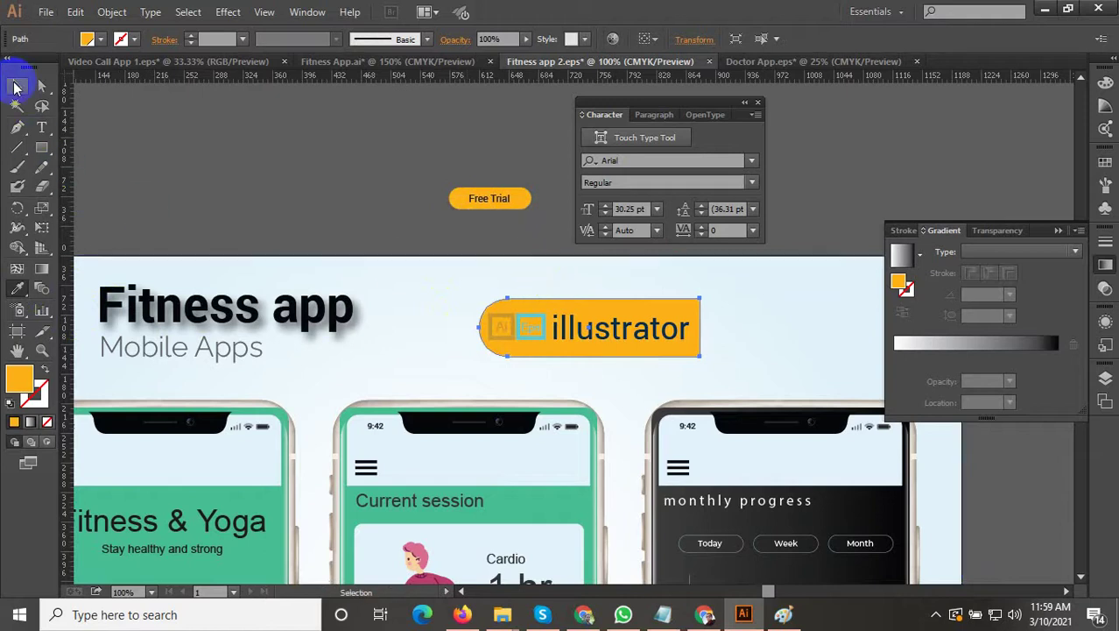
pyautogui.scroll(2, 602, 344)
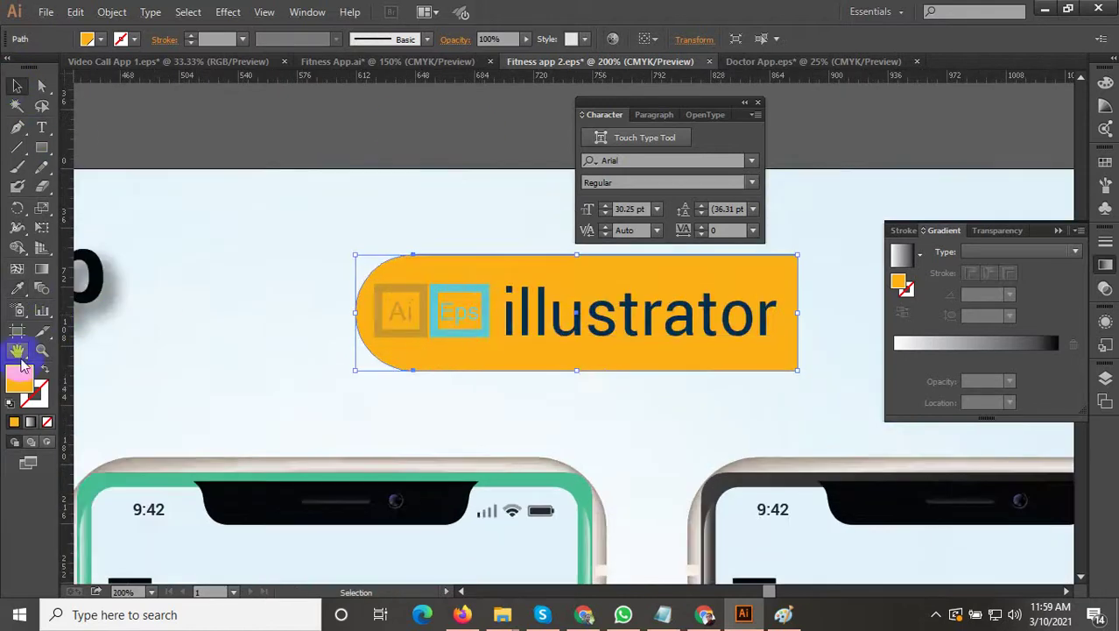
# Step: Change the badge shape's fill to a blue chosen in the Color Picker
pyautogui.doubleClick(23, 382)
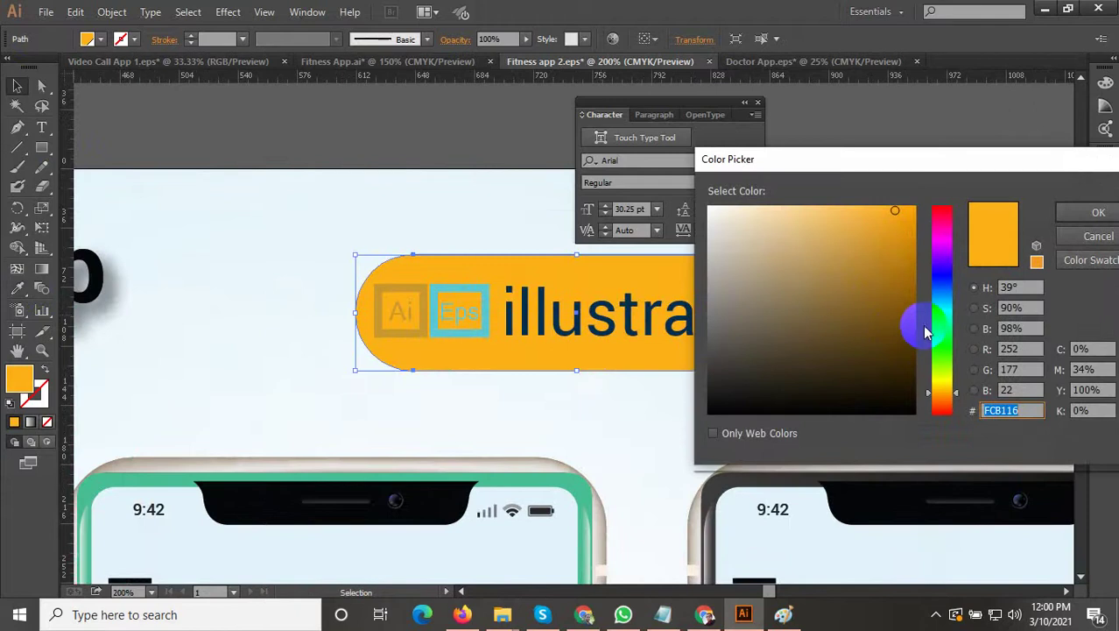
pyautogui.moveTo(934, 316); pyautogui.dragTo(941, 273)
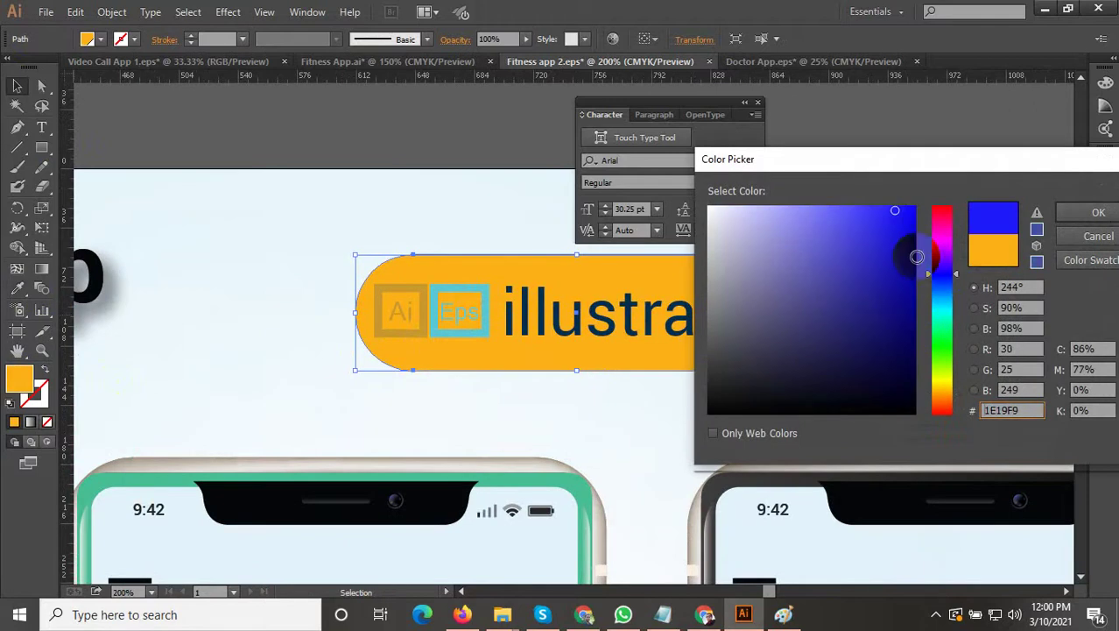
pyautogui.click(913, 222)
pyautogui.click(1097, 213)
pyautogui.click(1102, 209)
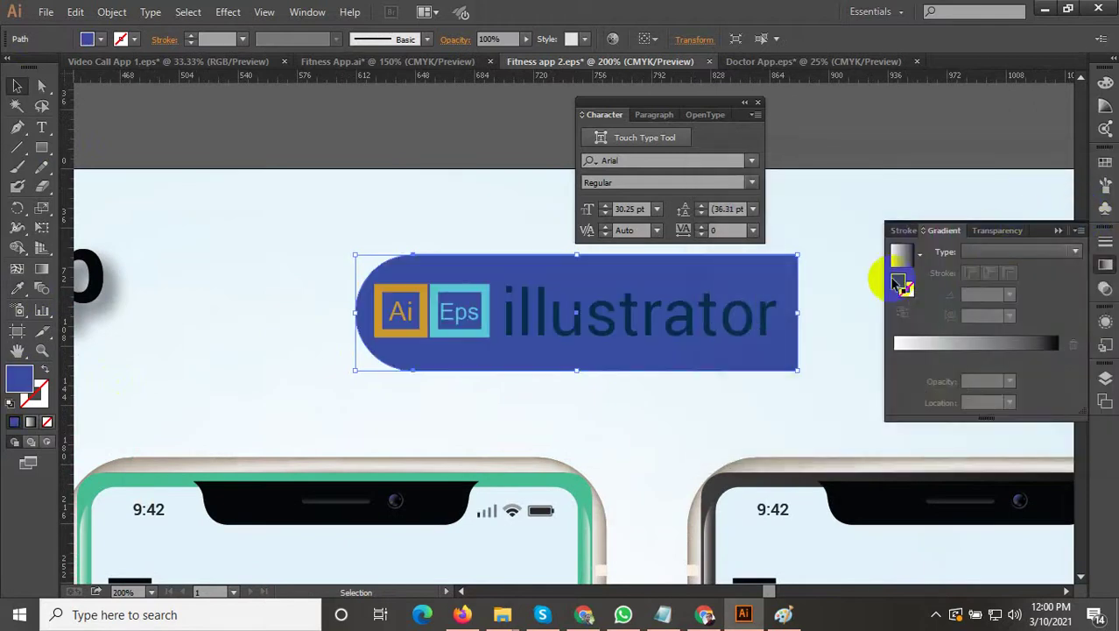
# Step: Recolour the badge shape green by sampling the second phone's "Current session" background with the Eyedropper
pyautogui.scroll(-1, 427, 343)
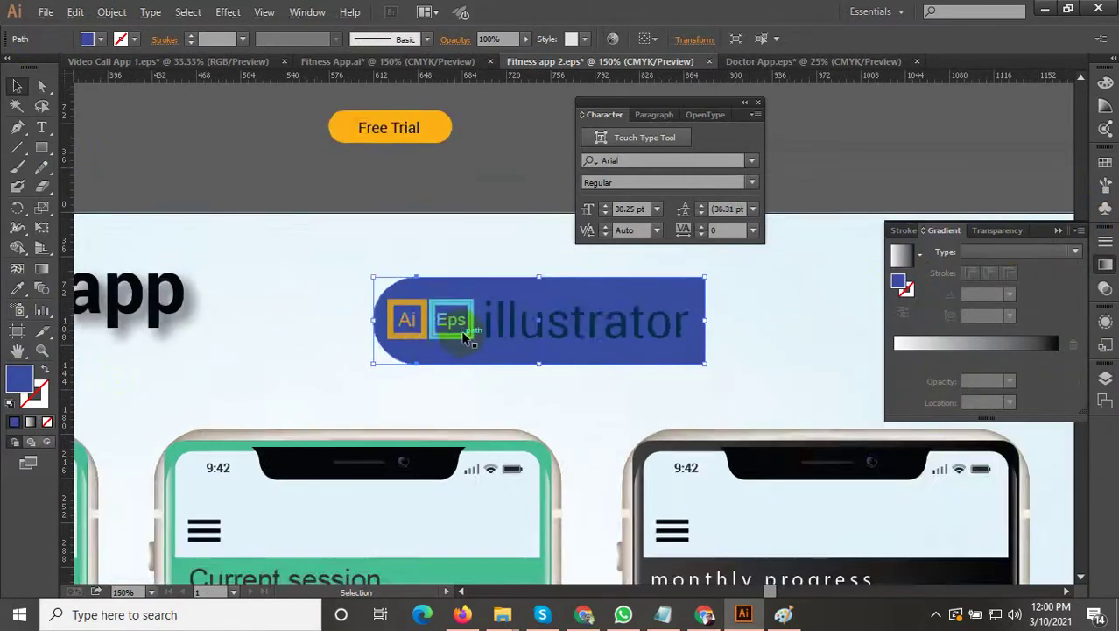
pyautogui.scroll(-1, 473, 340)
pyautogui.scroll(2, 499, 350)
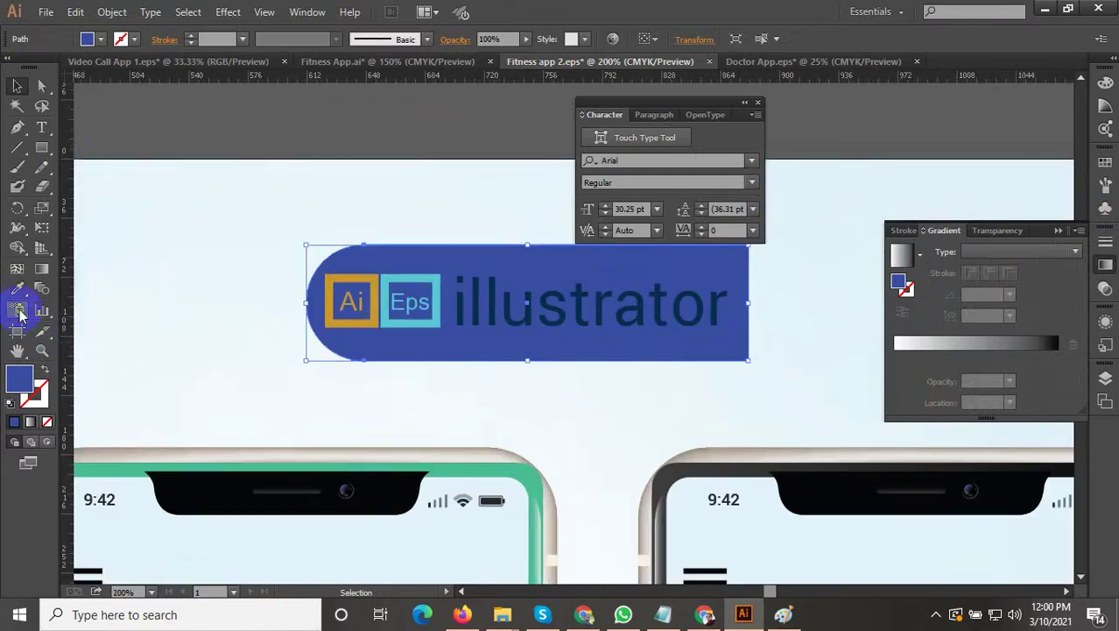
pyautogui.click(16, 289)
pyautogui.scroll(-2, 325, 343)
pyautogui.scroll(2, 387, 424)
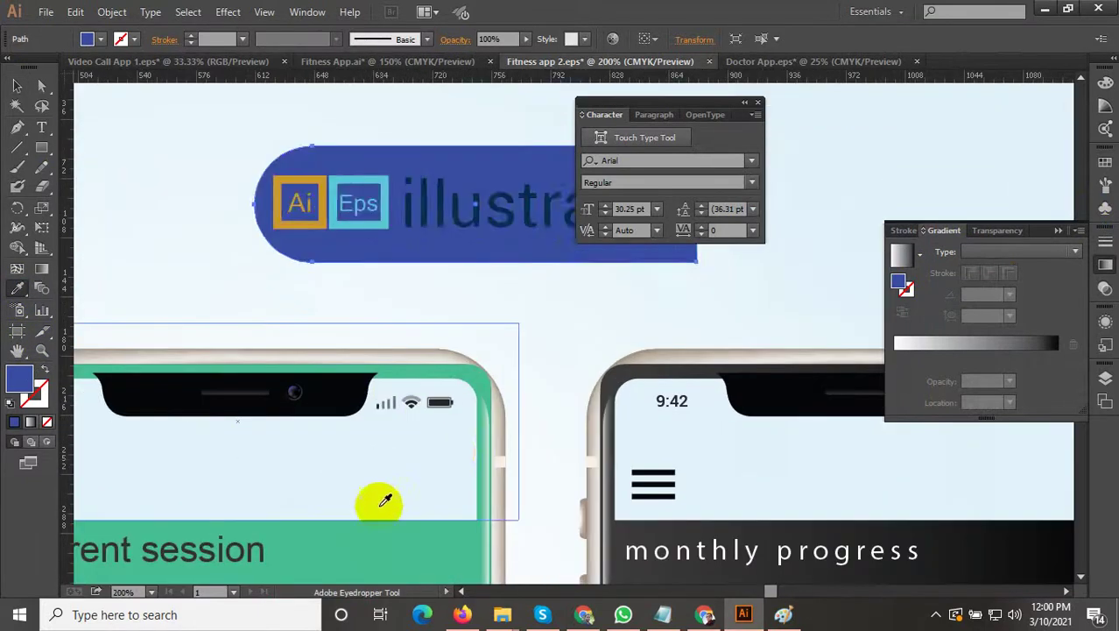
pyautogui.click(358, 546)
# Step: Recolour the badge shape magenta by sampling the clothing of the figure on the Cardio card
pyautogui.scroll(-3, 501, 394)
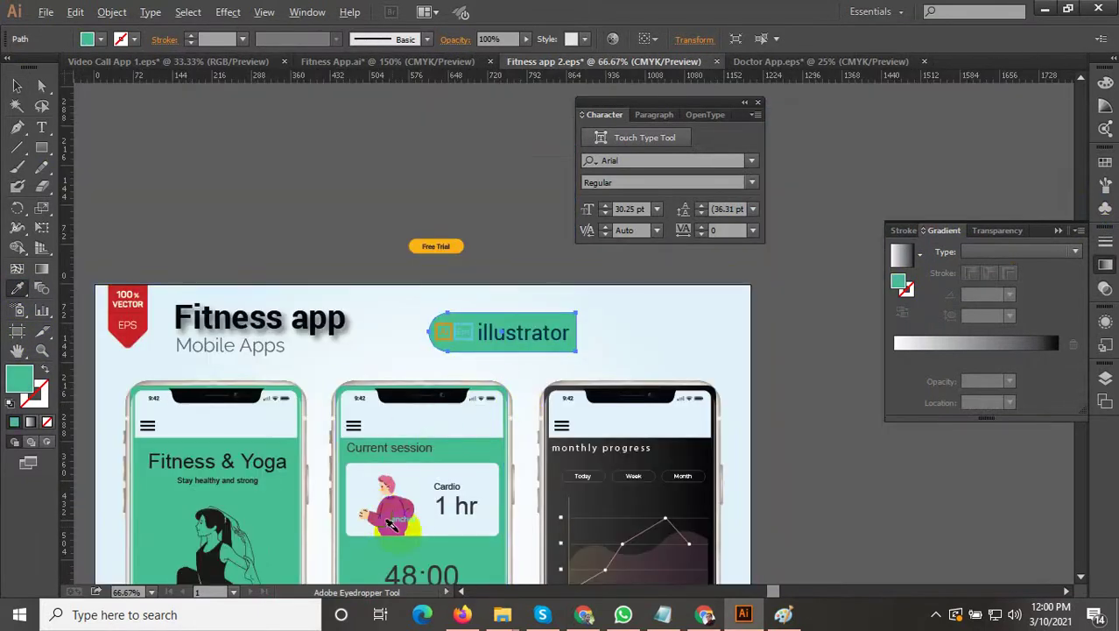
pyautogui.click(402, 517)
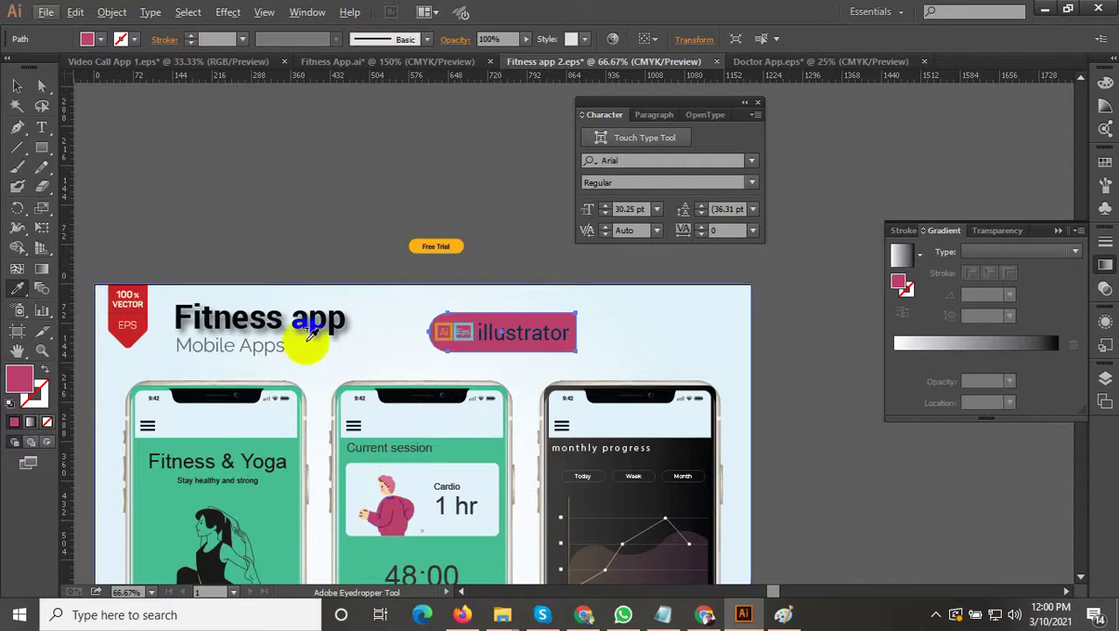
pyautogui.scroll(-1, 307, 351)
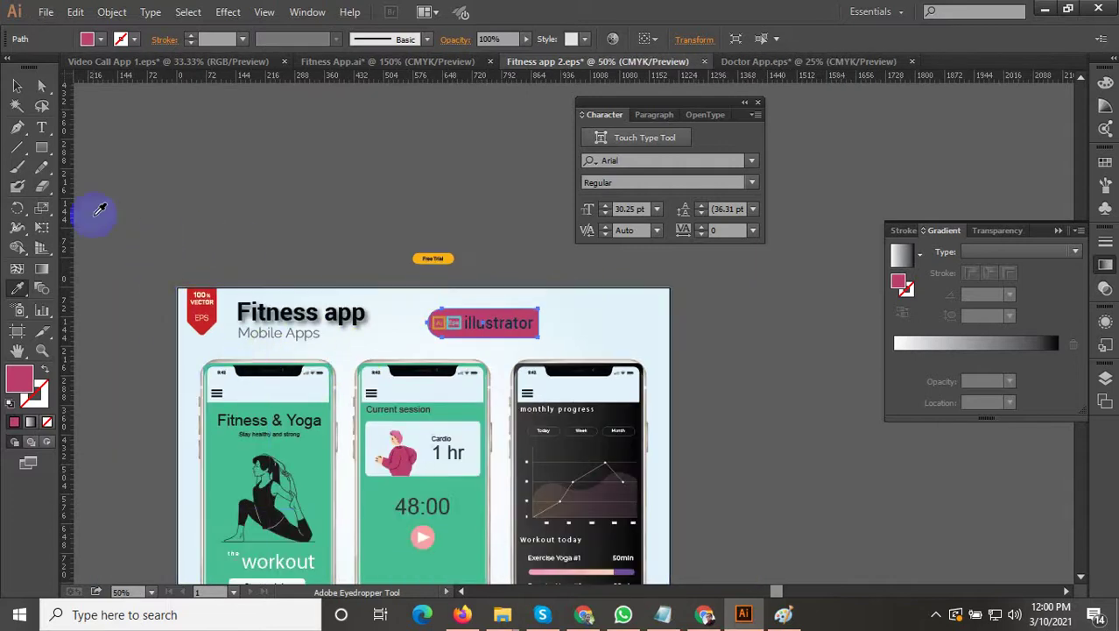
# Step: Try the light pink of the second phone's play button on the badge shape, and undo that recolouring
pyautogui.scroll(3, 420, 533)
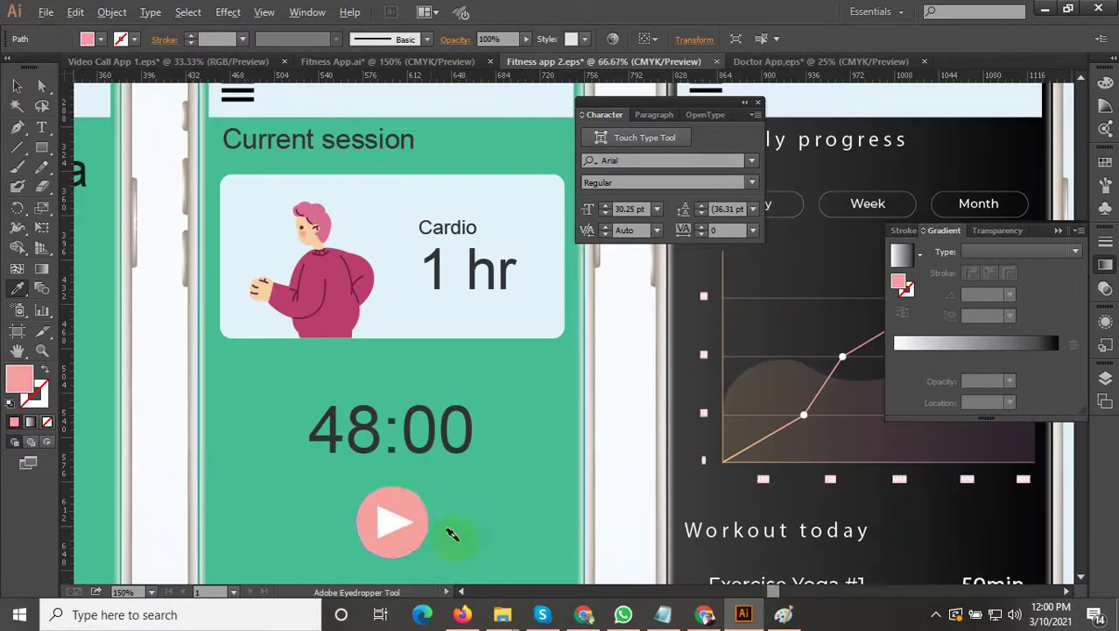
pyautogui.scroll(-4, 452, 529)
pyautogui.scroll(3, 542, 280)
pyautogui.scroll(-1, 532, 285)
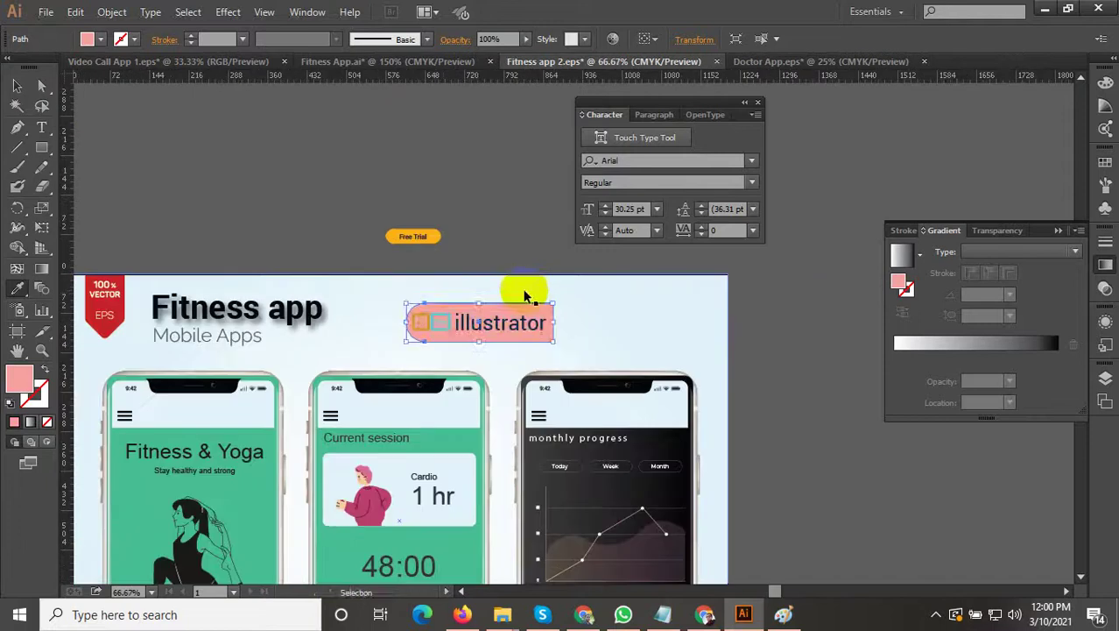
pyautogui.click(517, 292)
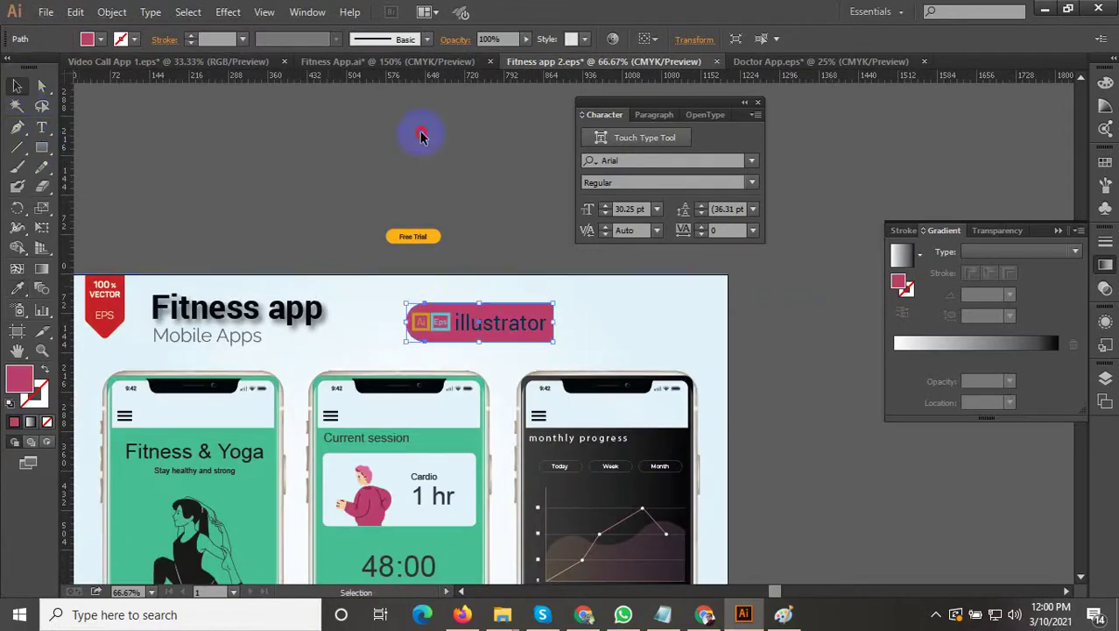
# Step: Delete the "Free Trial" button above the artboard
pyautogui.click(396, 237)
pyautogui.scroll(2, 424, 269)
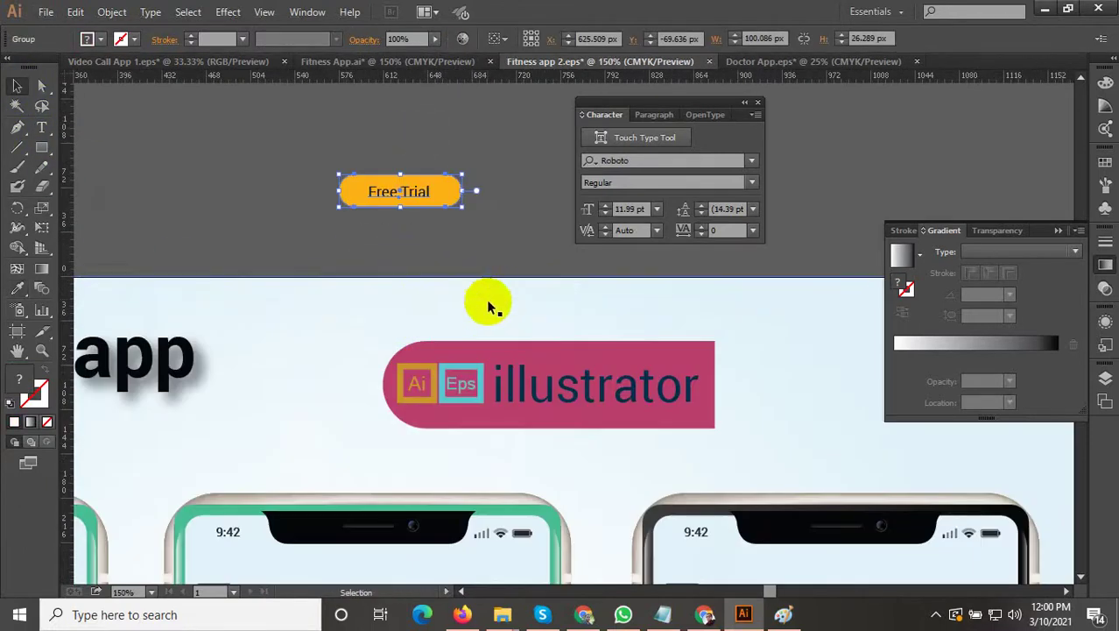
pyautogui.press('Delete')
# Step: Move all the parts of the "illustrator" badge together to the artboard's upper right, above the third phone
pyautogui.scroll(-2, 438, 284)
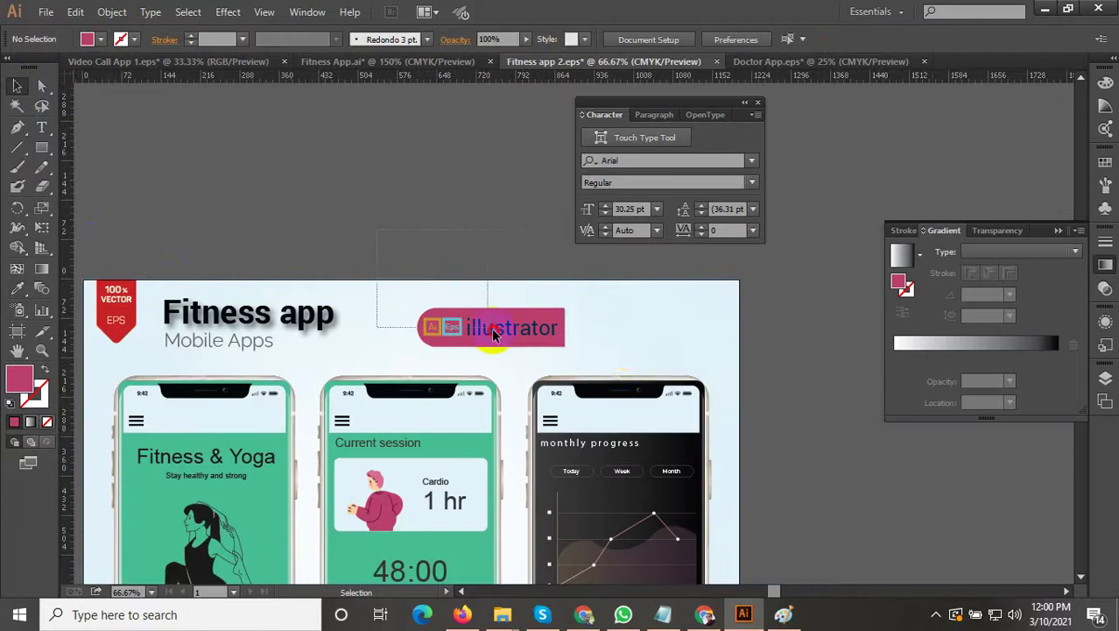
pyautogui.click(493, 333)
pyautogui.moveTo(730, 319); pyautogui.dragTo(563, 296)
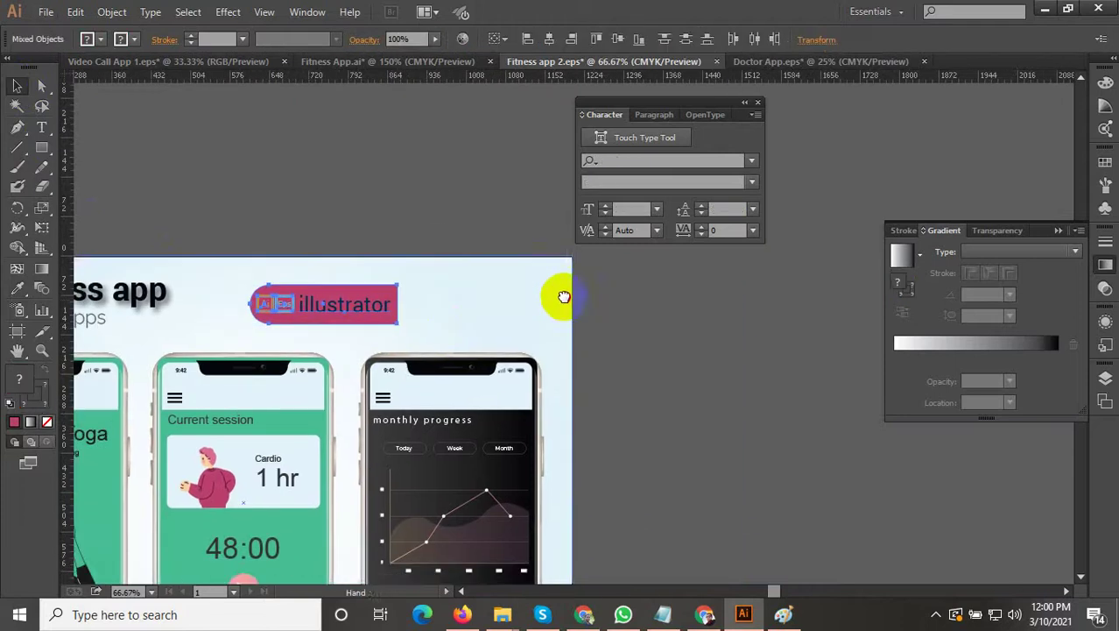
pyautogui.moveTo(377, 304); pyautogui.dragTo(521, 300)
pyautogui.click(700, 312)
pyautogui.hotkey('ctrl', '-')
pyautogui.hotkey('ctrl', '-')
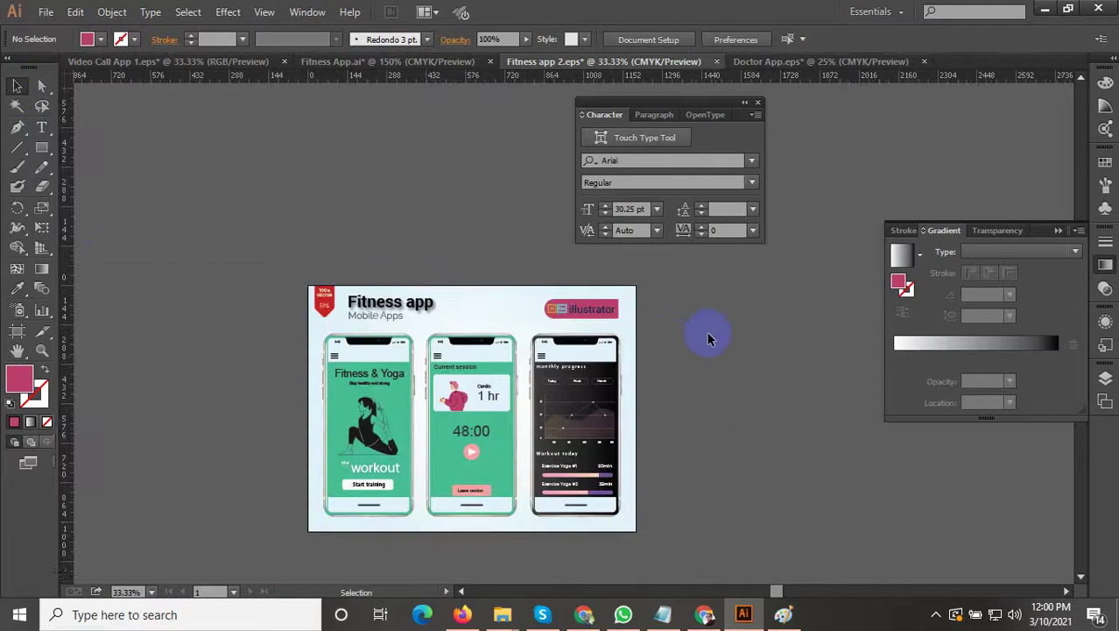
pyautogui.moveTo(729, 355); pyautogui.dragTo(659, 335)
# Step: Save the document as a new Illustrator EPS file named "Fitness app 3" in the Fitness App folder
pyautogui.hotkey('ctrl', 'shift', 's')
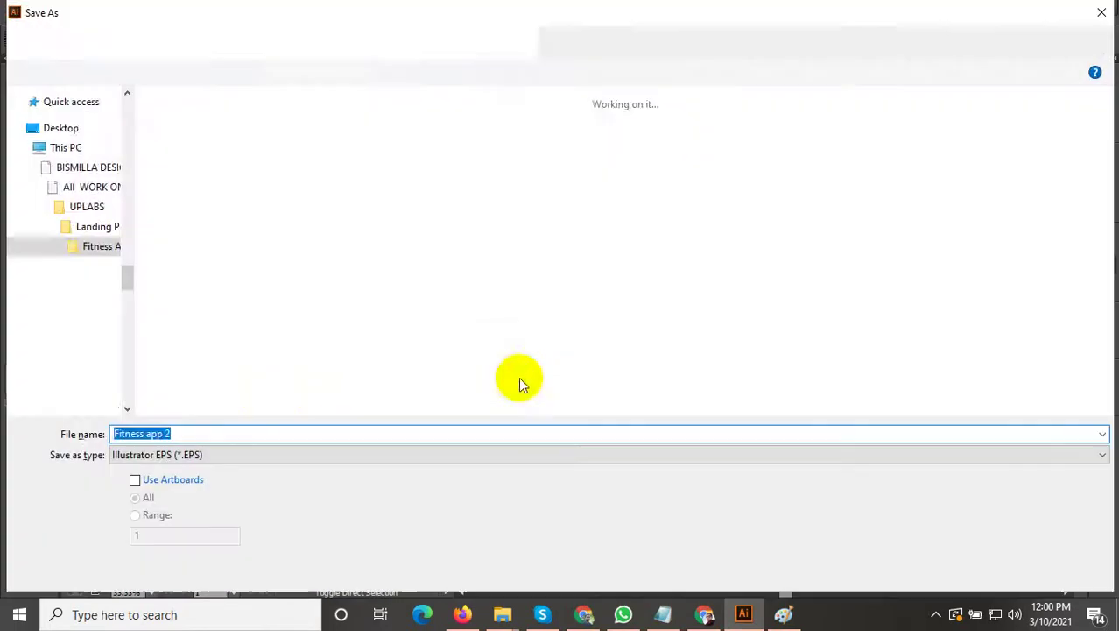
pyautogui.write('3')
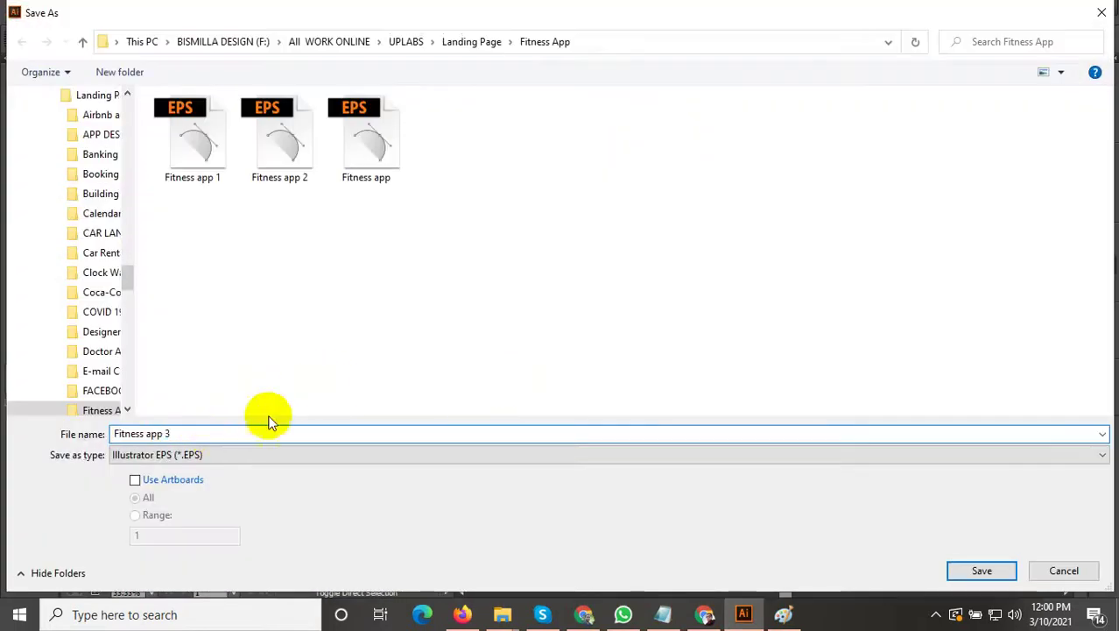
pyautogui.click(981, 572)
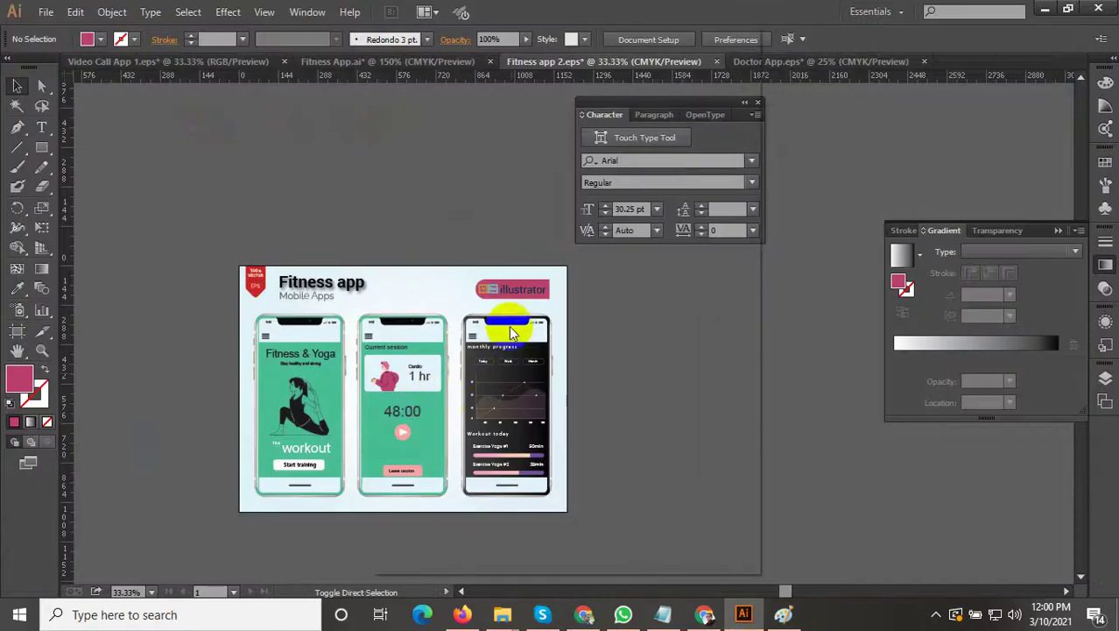
pyautogui.click(617, 532)
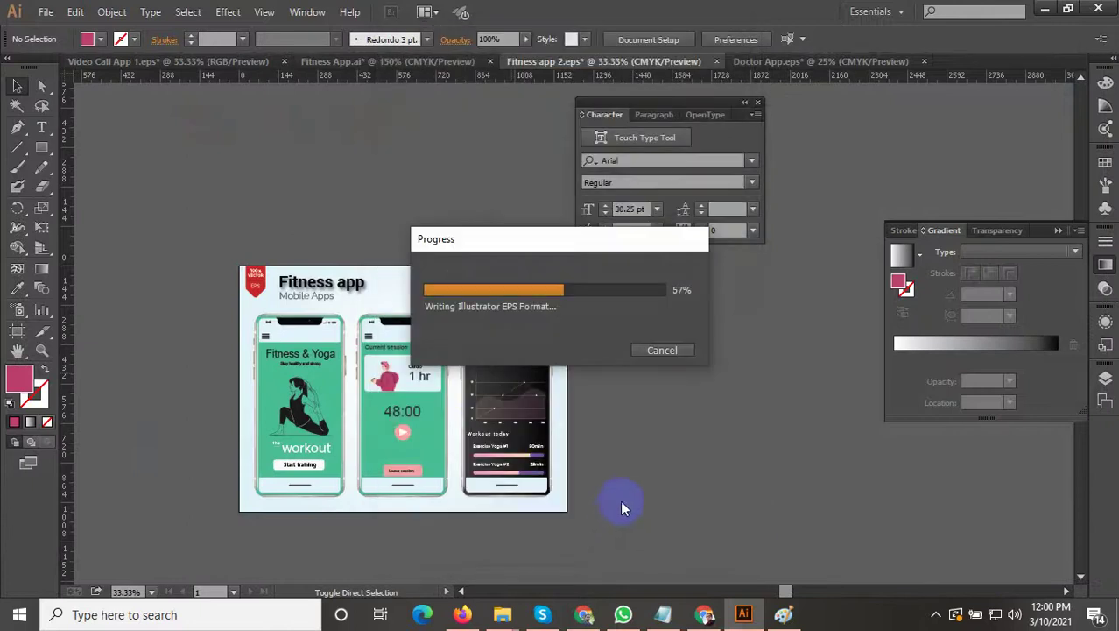
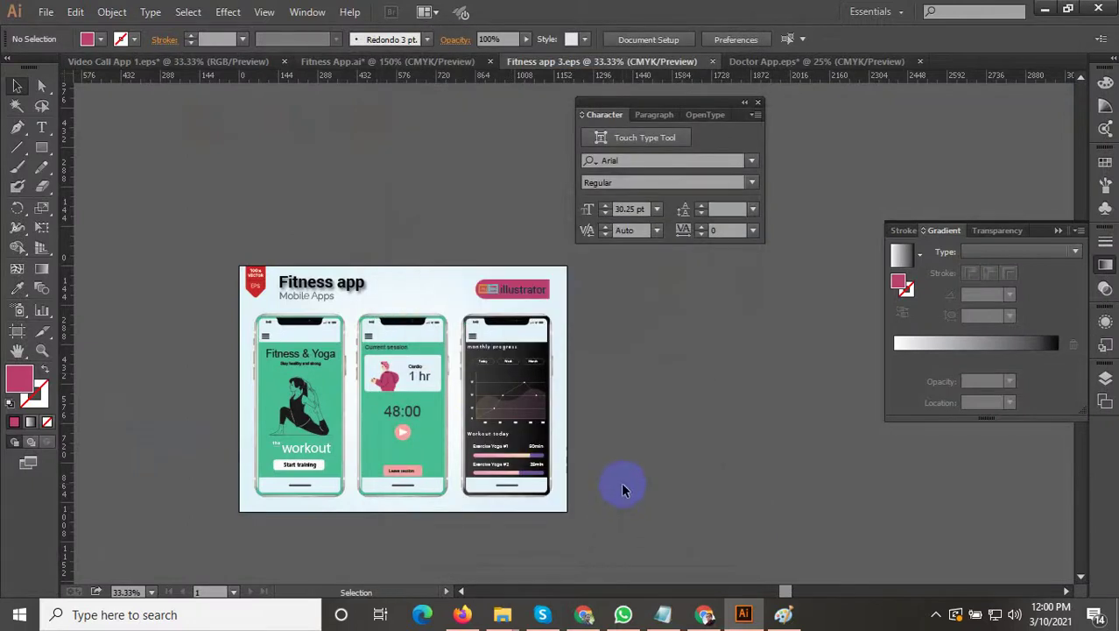
# Step: Export the artboard for web with the JPEG High preset as "Fitness-app-3" in the Fitness App folder
pyautogui.hotkey('ctrl', 'alt', 'shift', 's')
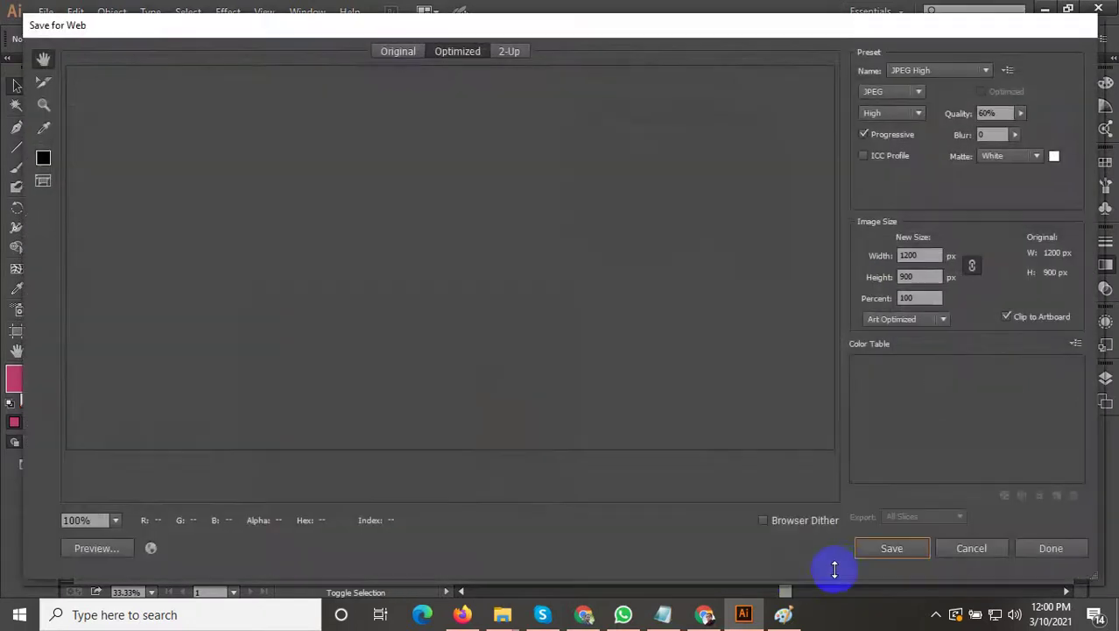
pyautogui.click(890, 548)
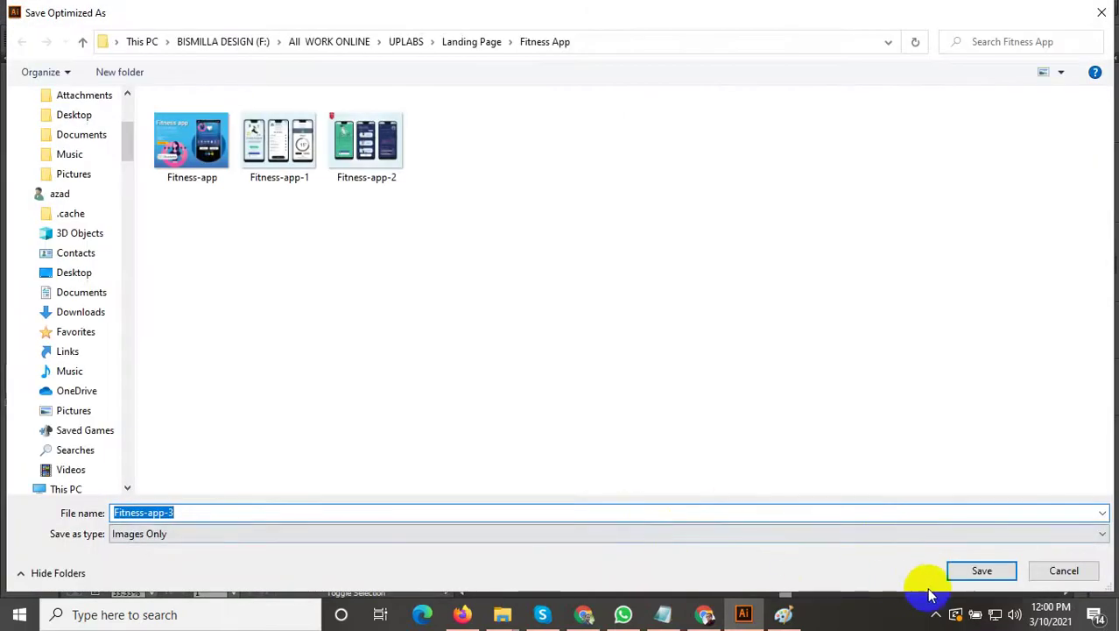
pyautogui.click(975, 570)
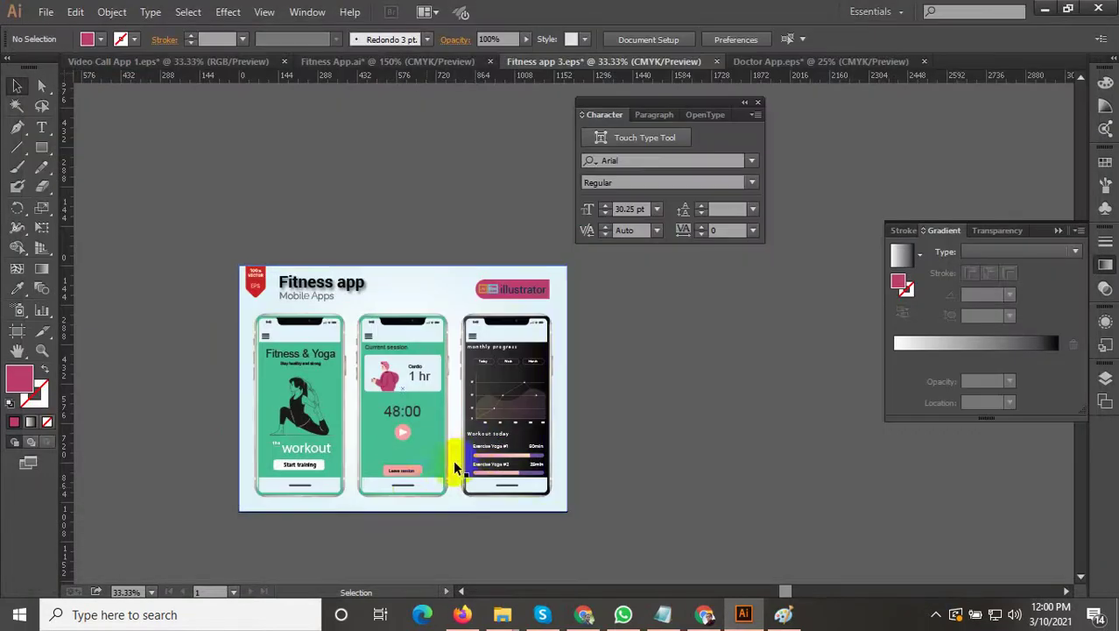
# Step: Switch to the Fitness App.ai document and look through its fitness app screen kits for the next design
pyautogui.scroll(2, 321, 500)
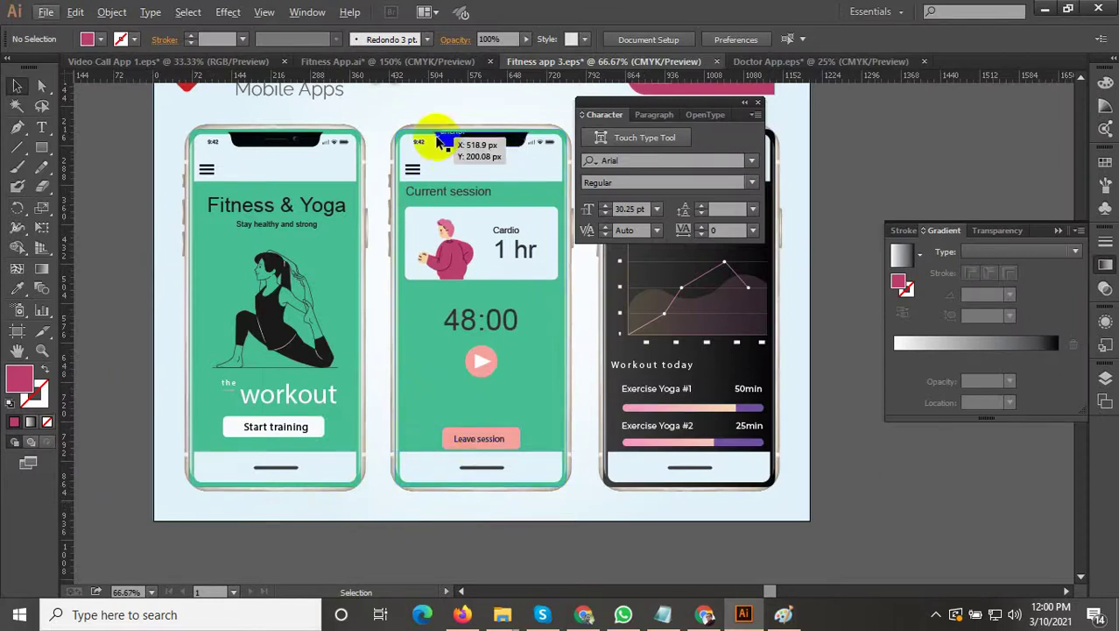
pyautogui.click(394, 61)
pyautogui.scroll(-3, 491, 376)
pyautogui.click(535, 450)
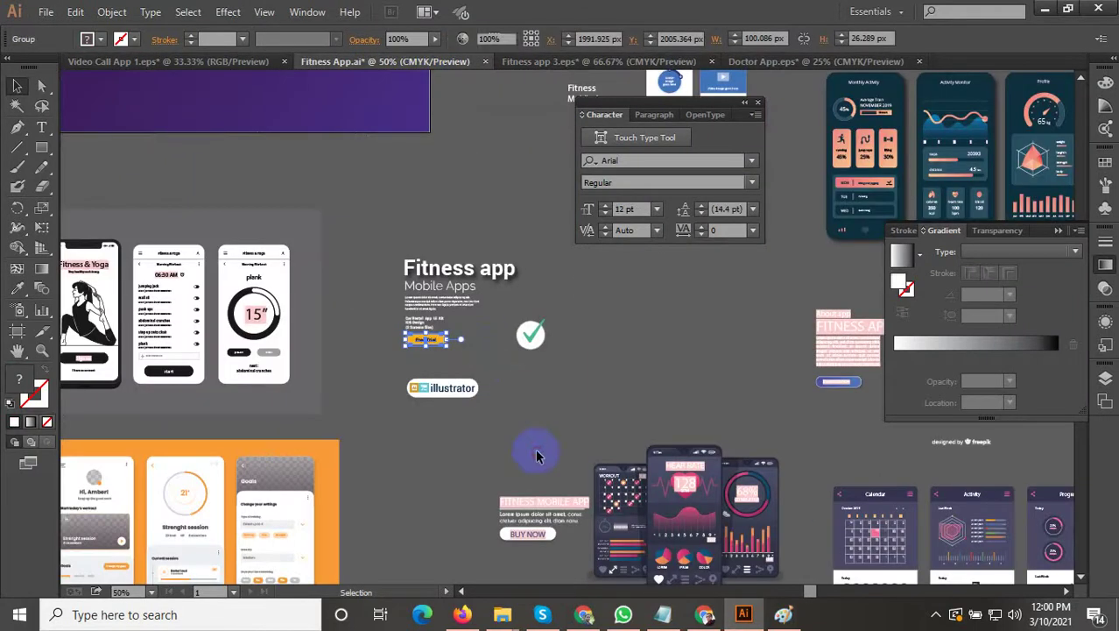
pyautogui.scroll(-1, 536, 450)
pyautogui.moveTo(519, 481); pyautogui.dragTo(447, 369)
pyautogui.scroll(4, 542, 404)
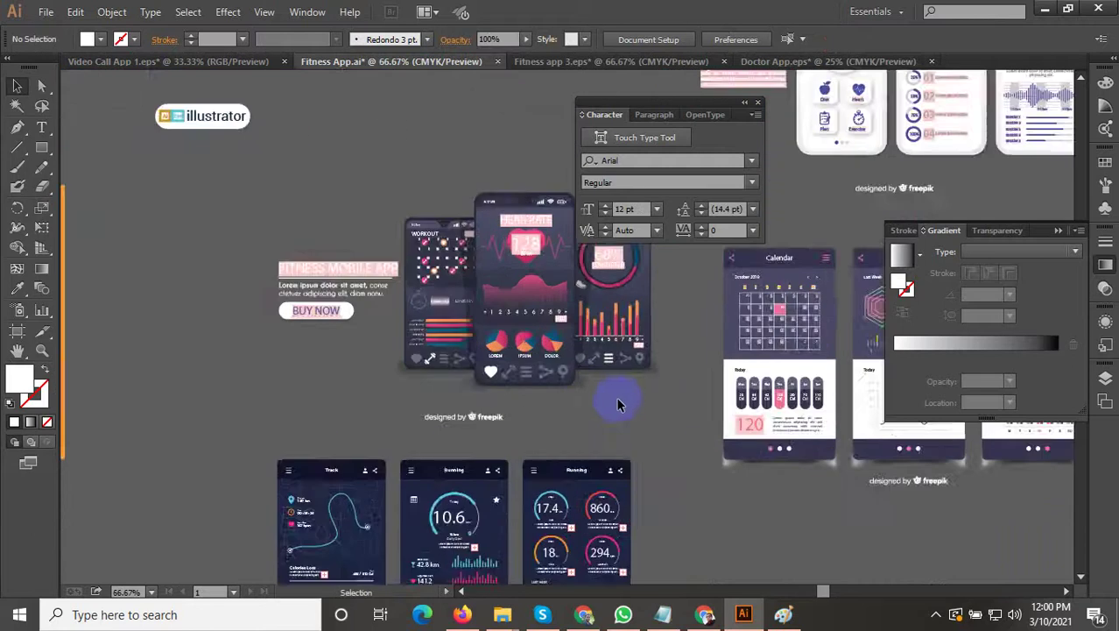
pyautogui.scroll(-2, 553, 479)
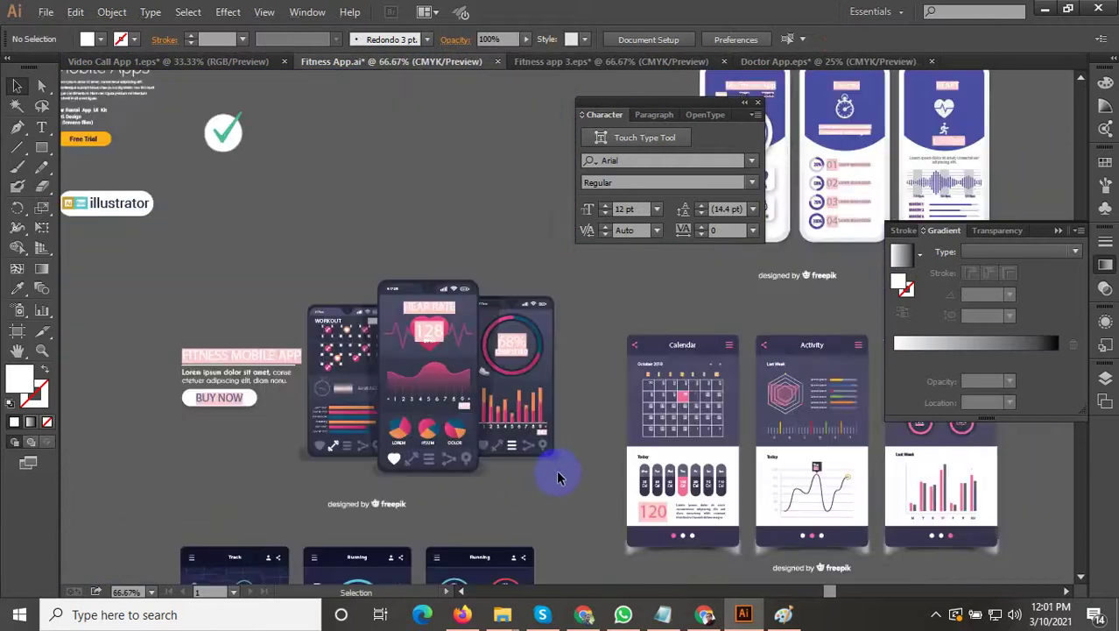
pyautogui.scroll(-2, 559, 476)
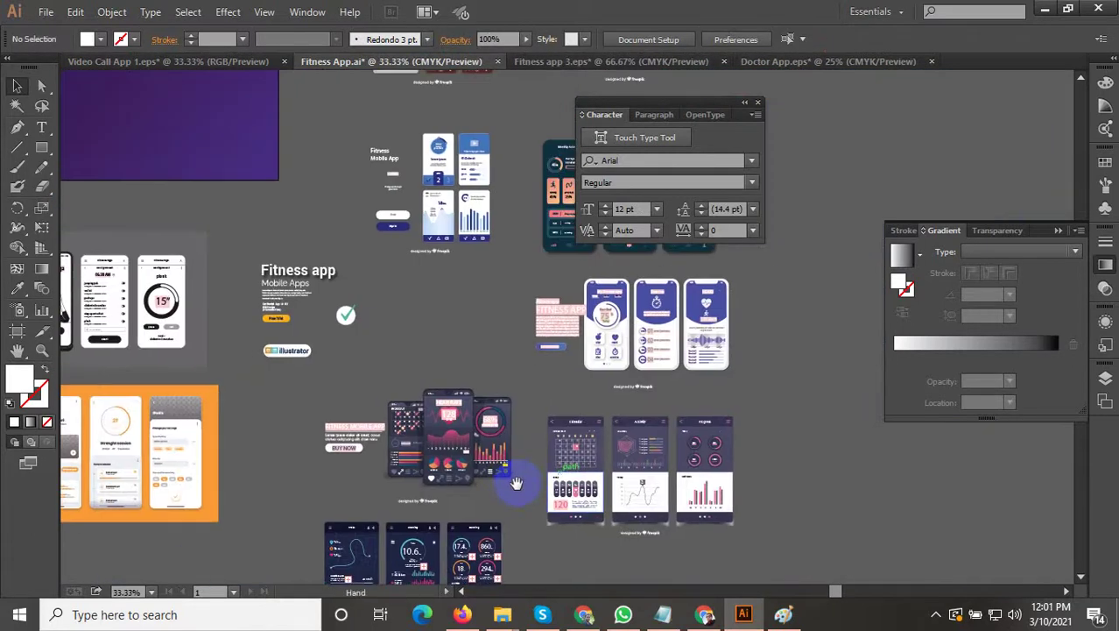
pyautogui.scroll(4, 618, 349)
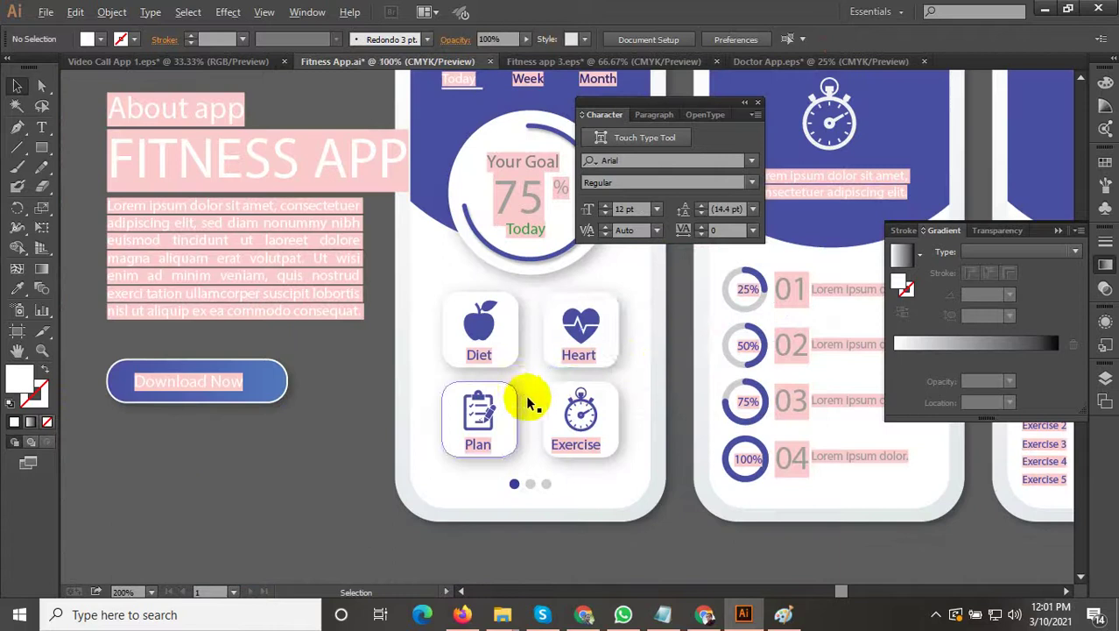
pyautogui.scroll(-3, 528, 399)
pyautogui.scroll(-2, 532, 402)
pyautogui.moveTo(448, 415); pyautogui.dragTo(490, 421)
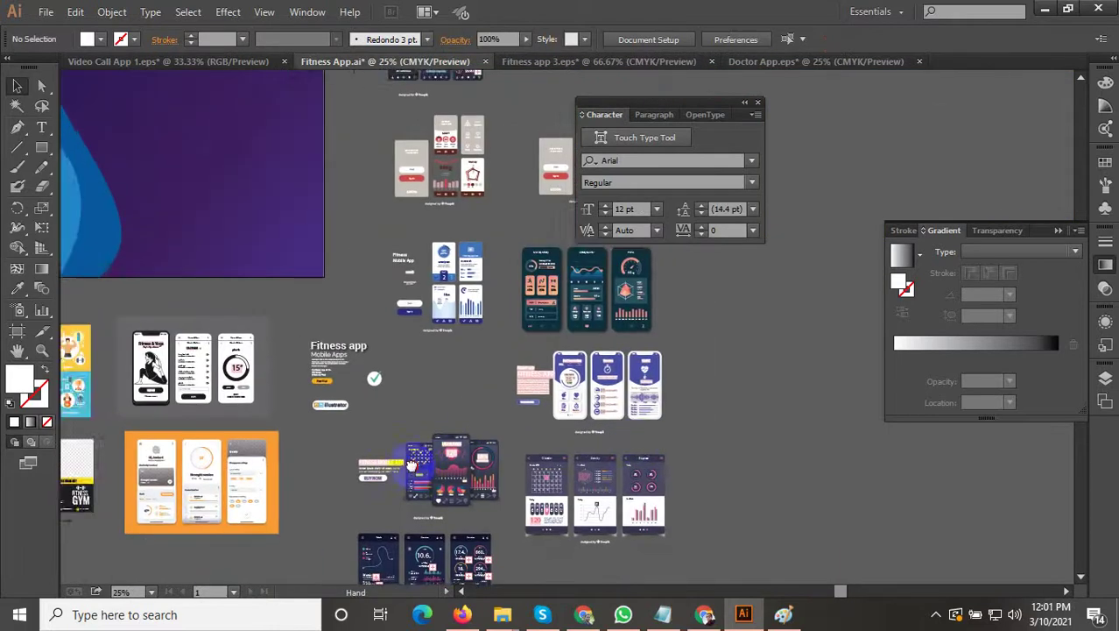
# Step: Examine the phone mockup sets in the lower part of Fitness App.ai, including the green, navy and purple screens
pyautogui.moveTo(415, 460); pyautogui.dragTo(686, 425)
pyautogui.moveTo(354, 487); pyautogui.dragTo(687, 292)
pyautogui.scroll(-1, 484, 433)
pyautogui.scroll(3, 484, 413)
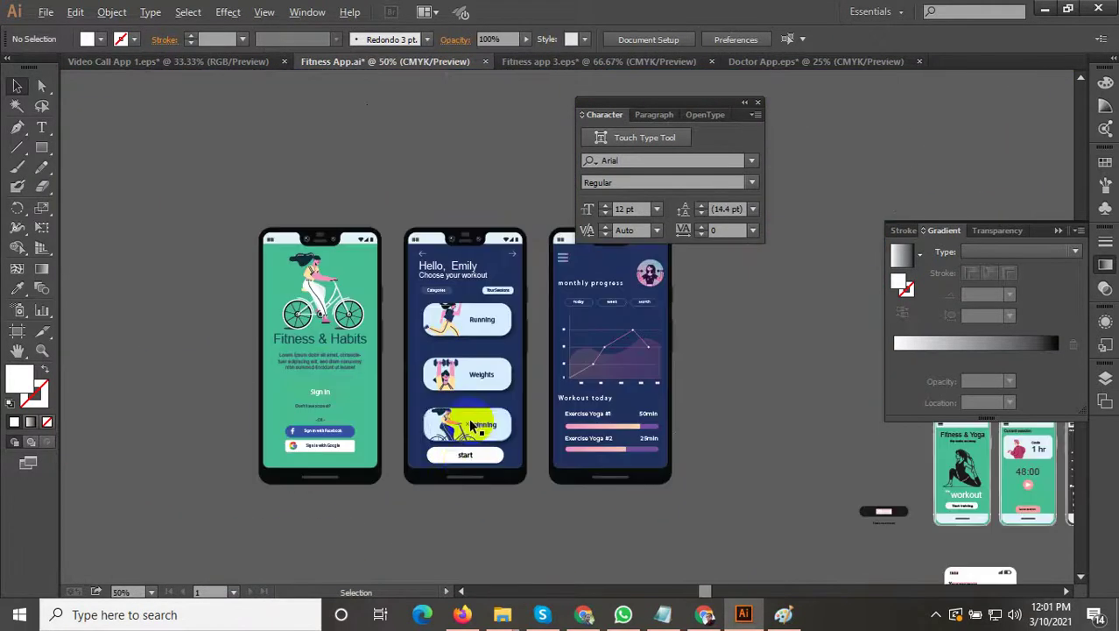
pyautogui.scroll(-1, 472, 477)
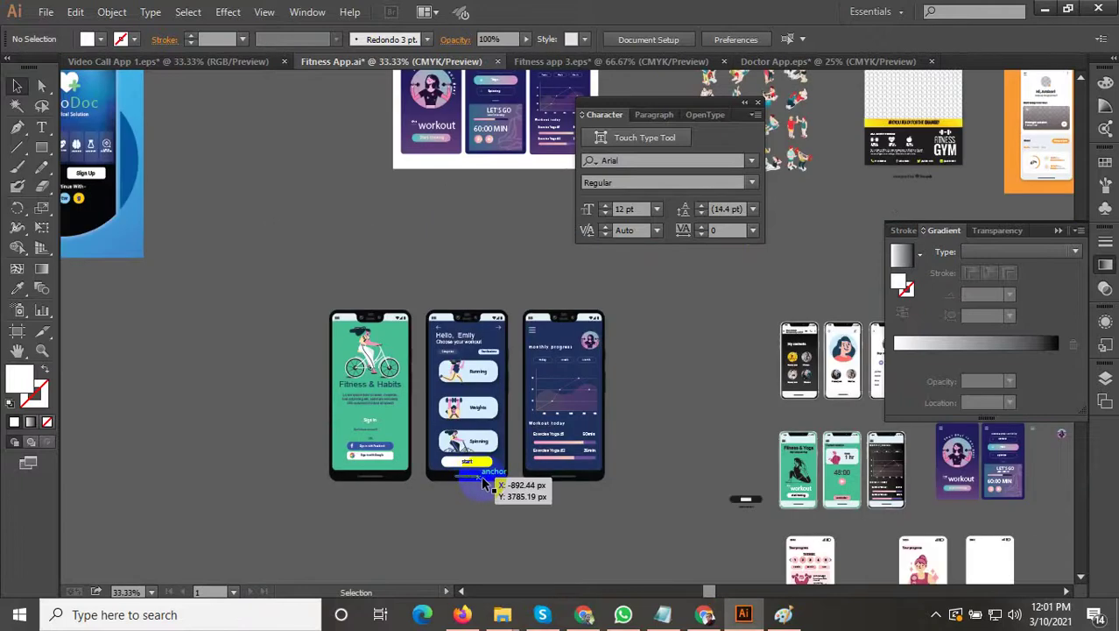
pyautogui.moveTo(654, 485); pyautogui.dragTo(428, 423)
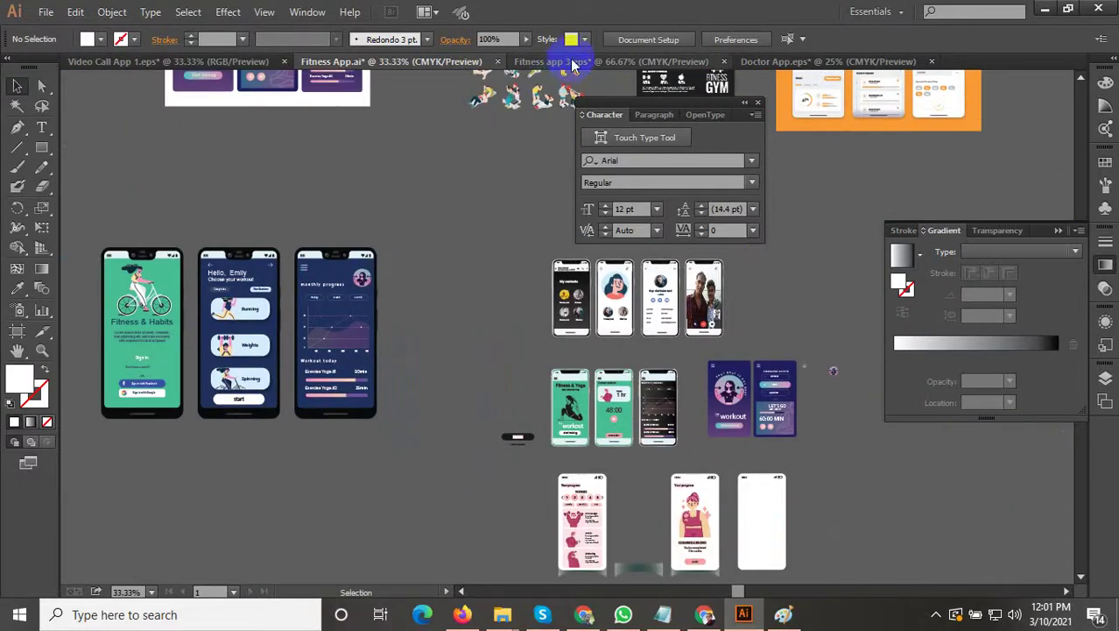
pyautogui.scroll(-2, 491, 404)
pyautogui.scroll(4, 480, 377)
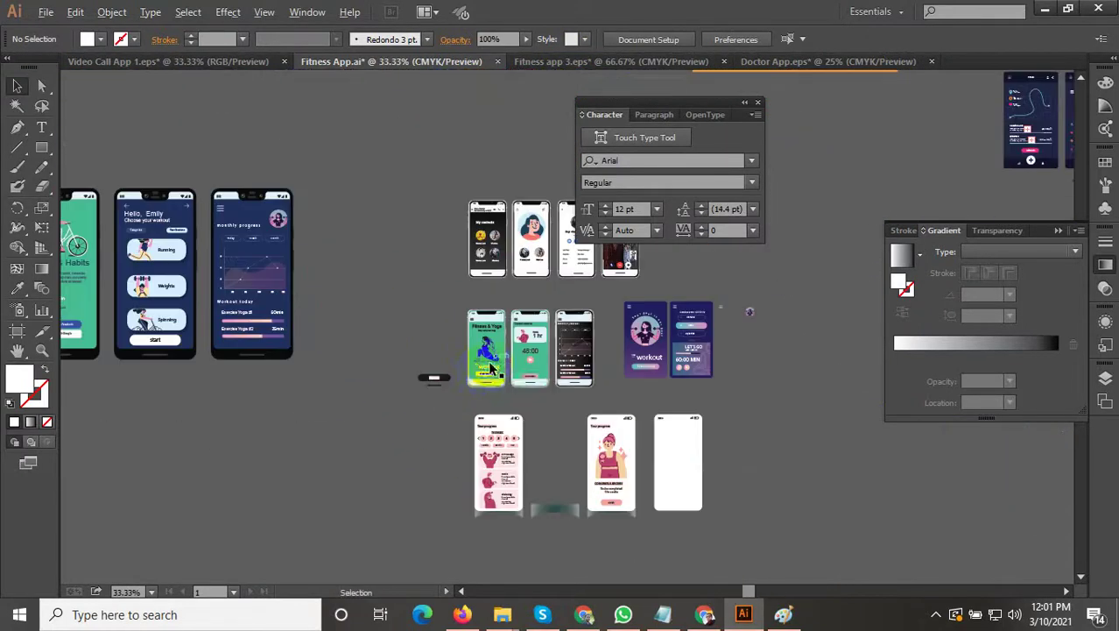
pyautogui.scroll(-2, 488, 398)
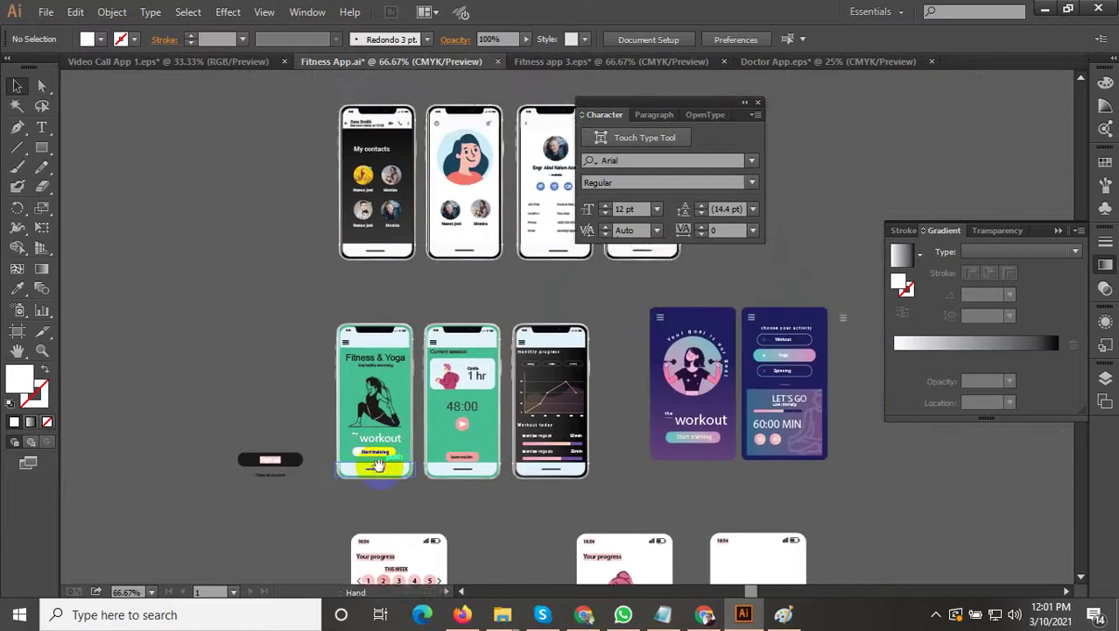
pyautogui.moveTo(481, 427); pyautogui.dragTo(575, 436)
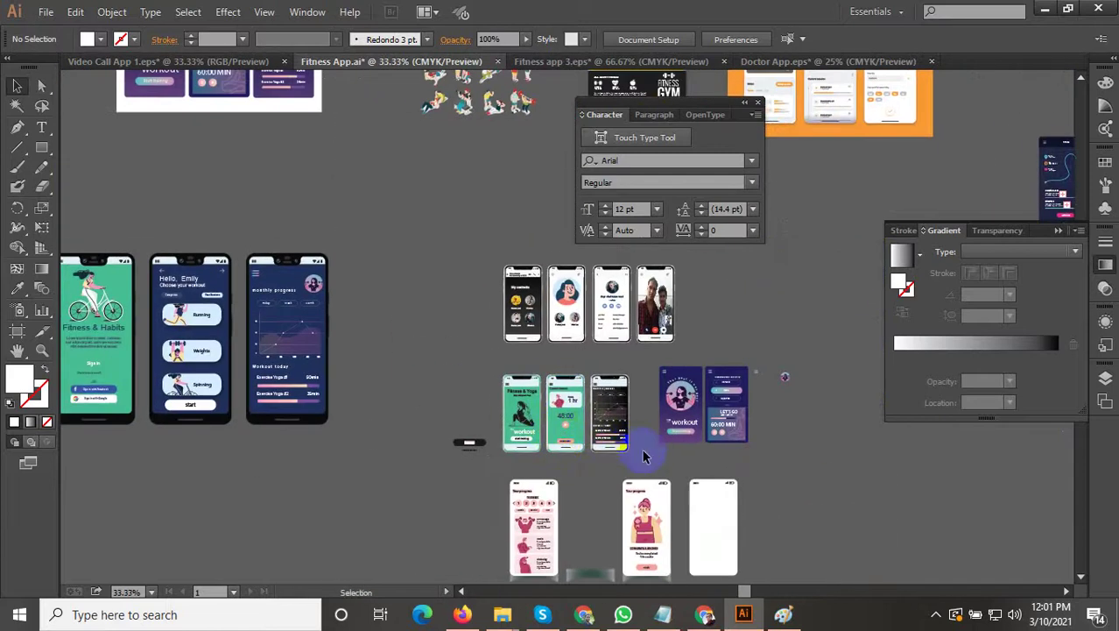
# Step: Duplicate the three "Fitness & Yoga" phone mockups straight up to the empty area above the contacts phone row
pyautogui.click(503, 376)
pyautogui.moveTo(503, 376); pyautogui.dragTo(477, 287)
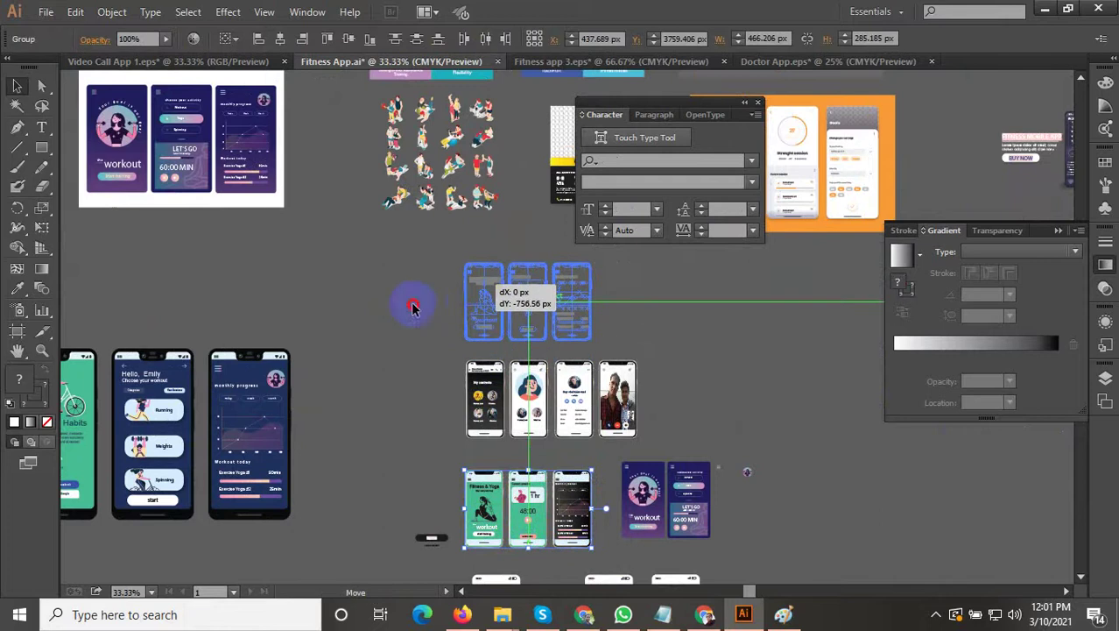
pyautogui.moveTo(412, 306); pyautogui.dragTo(401, 411)
pyautogui.scroll(2, 409, 404)
pyautogui.click(435, 416)
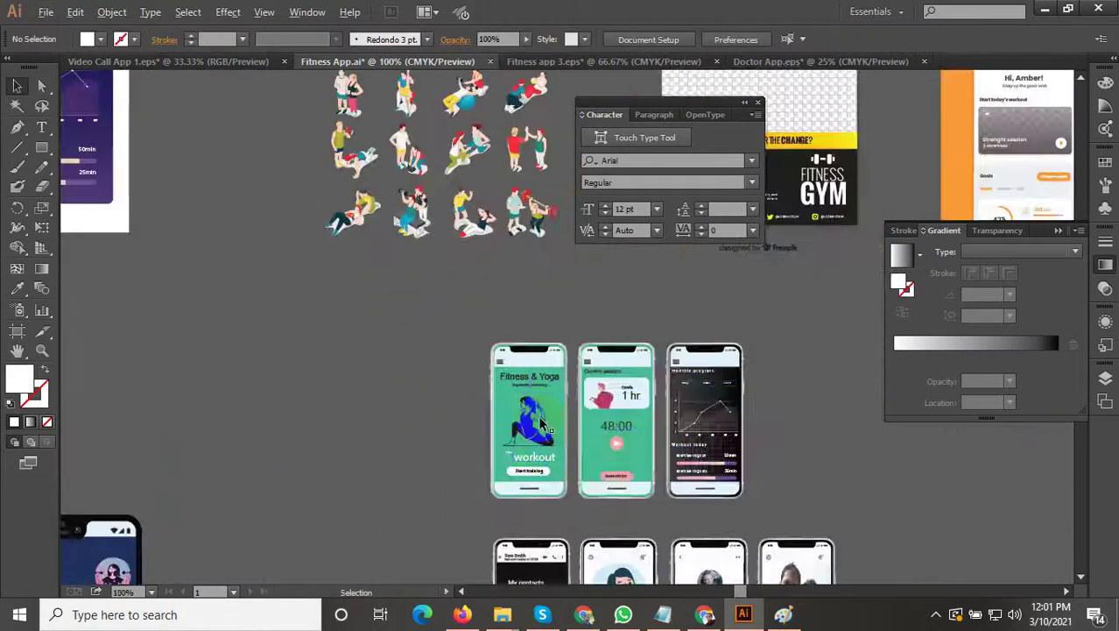
# Step: Ungroup the three duplicated phone mockups so their screen contents can be selected separately
pyautogui.scroll(2, 541, 417)
pyautogui.scroll(-2, 418, 388)
pyautogui.click(557, 380)
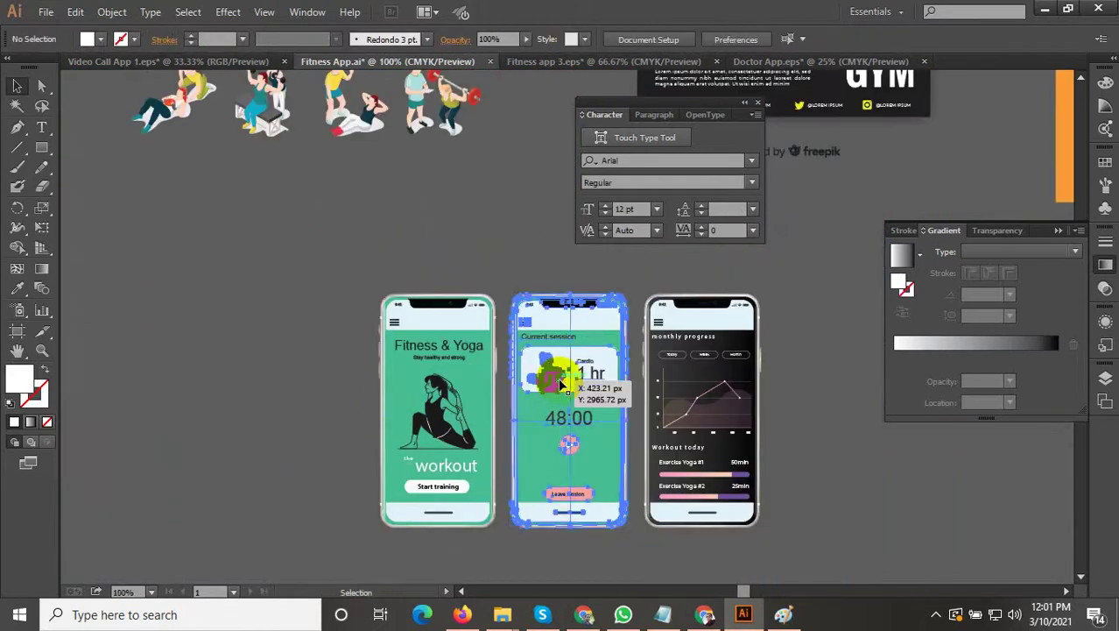
pyautogui.keyDown('shift'); pyautogui.click(459, 389); pyautogui.keyUp('shift')
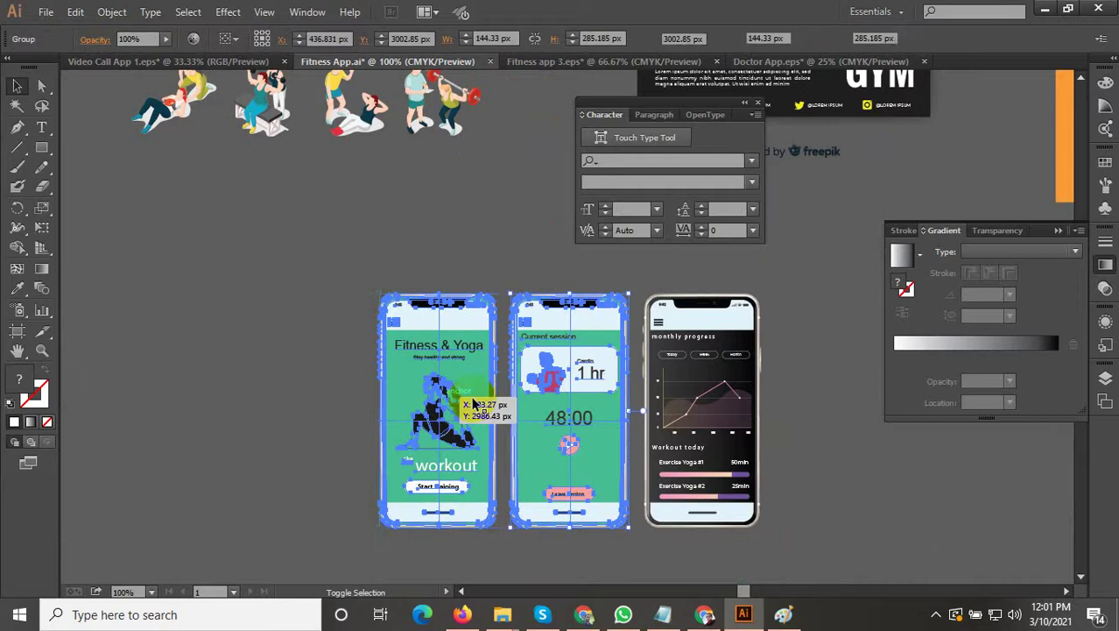
pyautogui.keyDown('shift'); pyautogui.click(701, 392); pyautogui.keyUp('shift')
pyautogui.rightClick(700, 392)
pyautogui.click(743, 480)
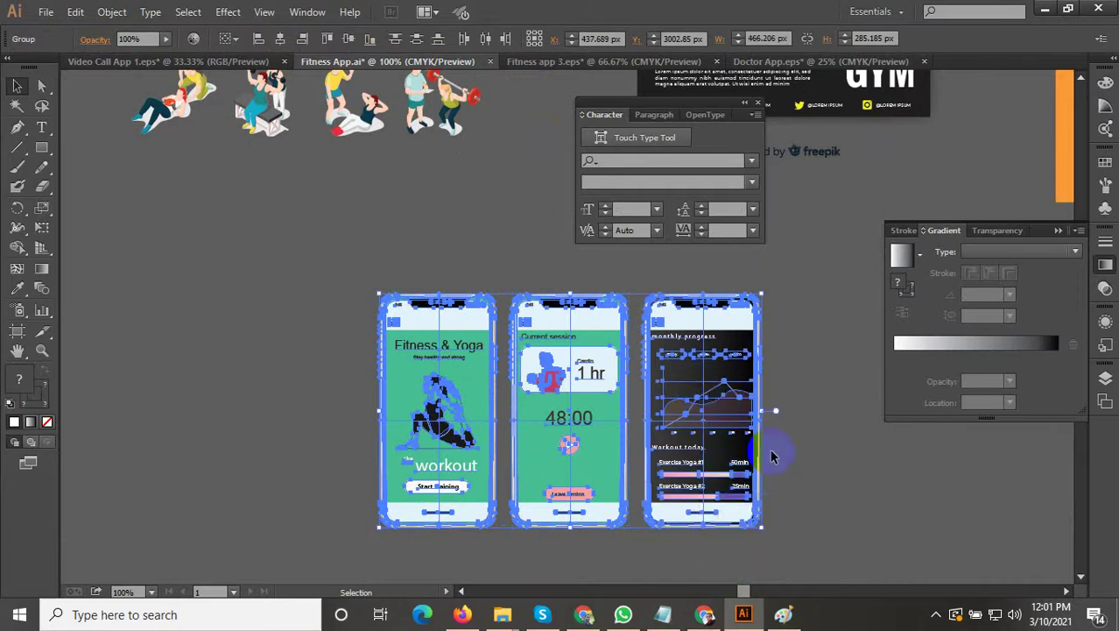
pyautogui.click(774, 454)
# Step: Move the second duplicate's "Current session" content out beside the third phone, then try moving out the first phone's yoga content and undo that
pyautogui.click(564, 379)
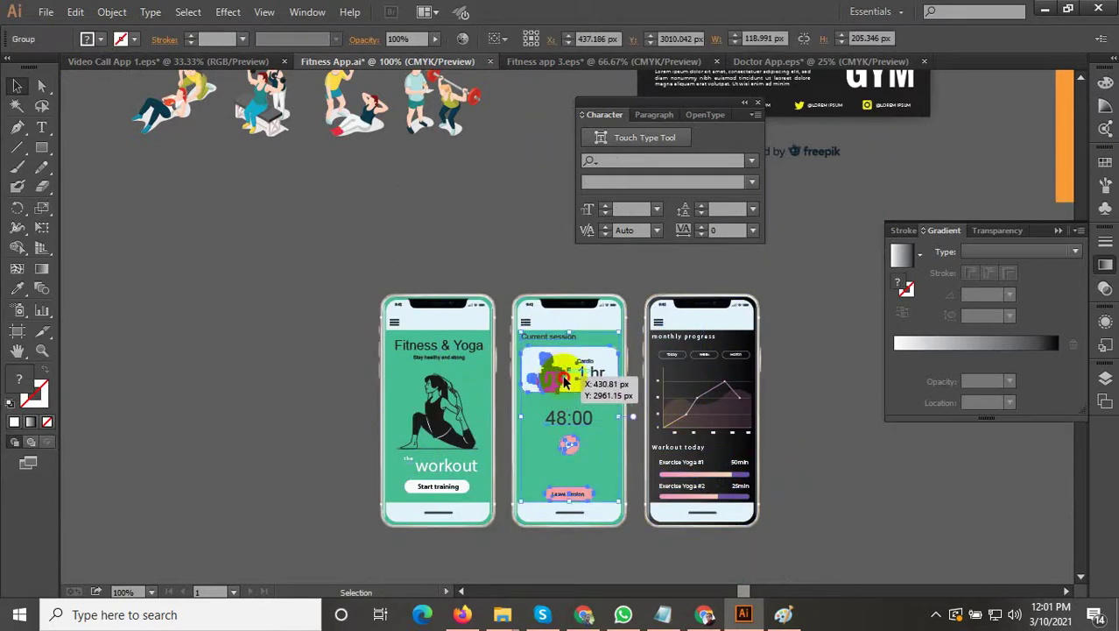
pyautogui.moveTo(563, 378); pyautogui.dragTo(839, 379)
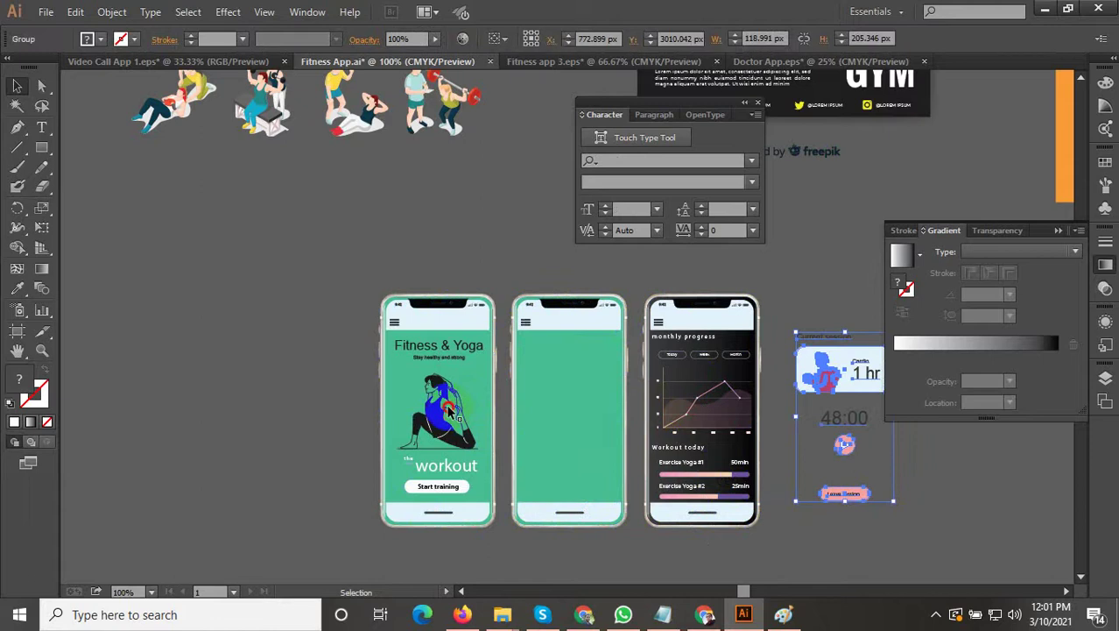
pyautogui.moveTo(449, 412); pyautogui.dragTo(287, 425)
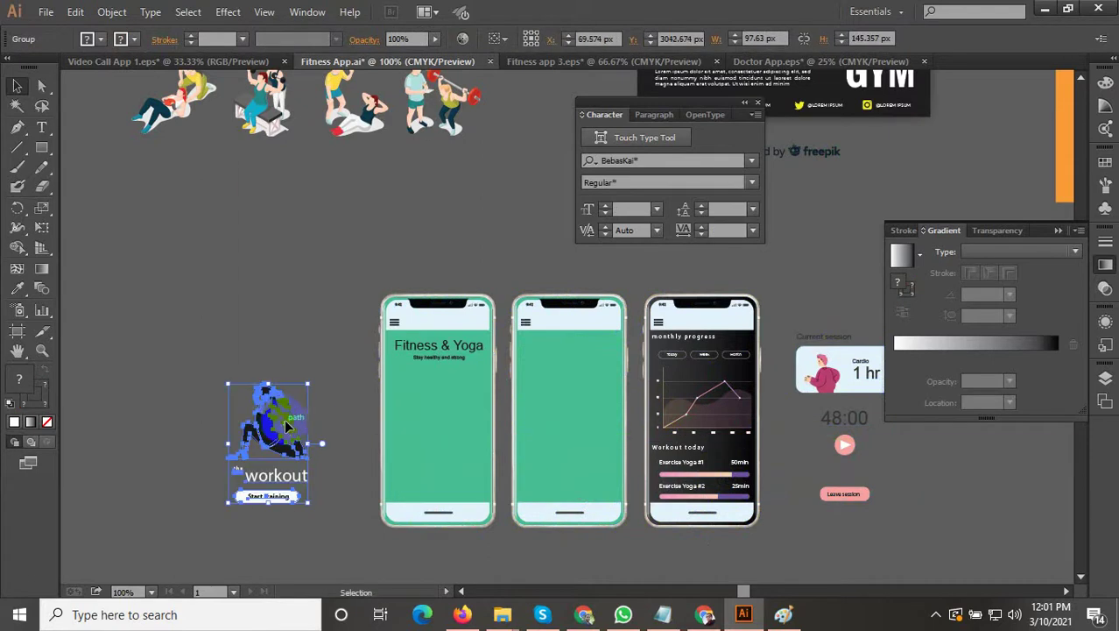
pyautogui.hotkey('ctrl', 'z')
# Step: Ungroup the yoga content on the first duplicated phone and delete the stretching woman illustration
pyautogui.hotkey('ctrl', '+')
pyautogui.rightClick(429, 402)
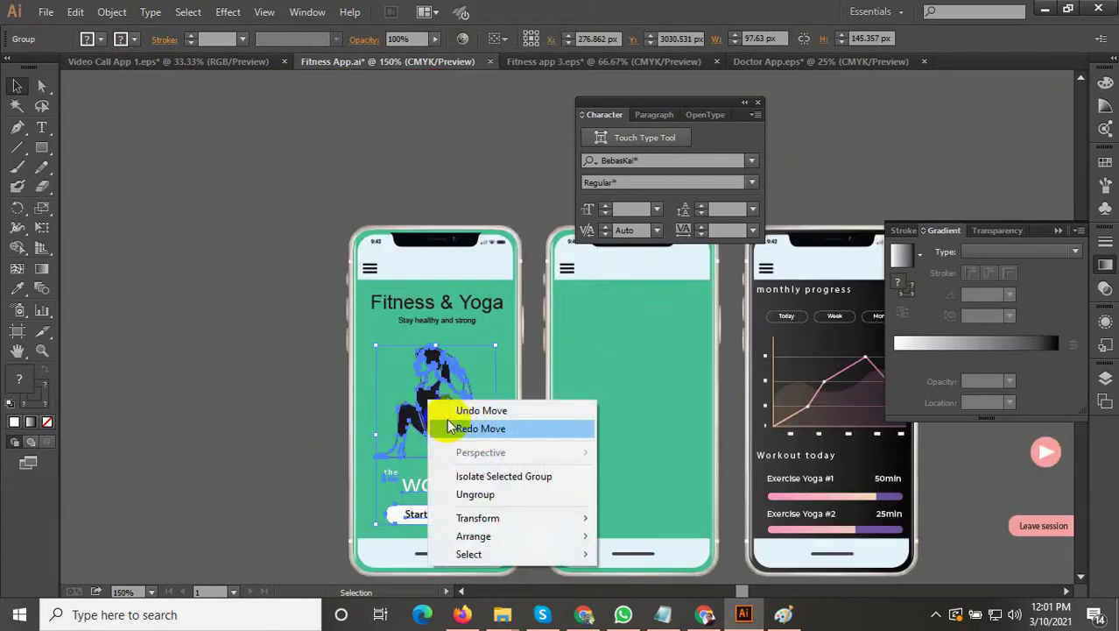
pyautogui.click(477, 495)
pyautogui.click(295, 378)
pyautogui.click(427, 401)
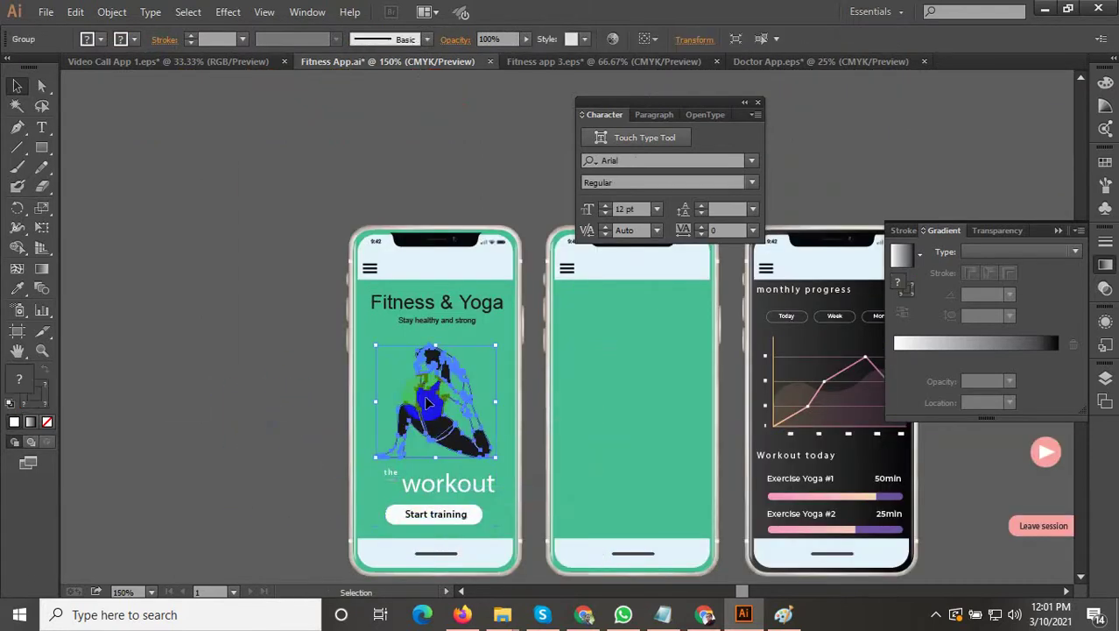
pyautogui.press('Delete')
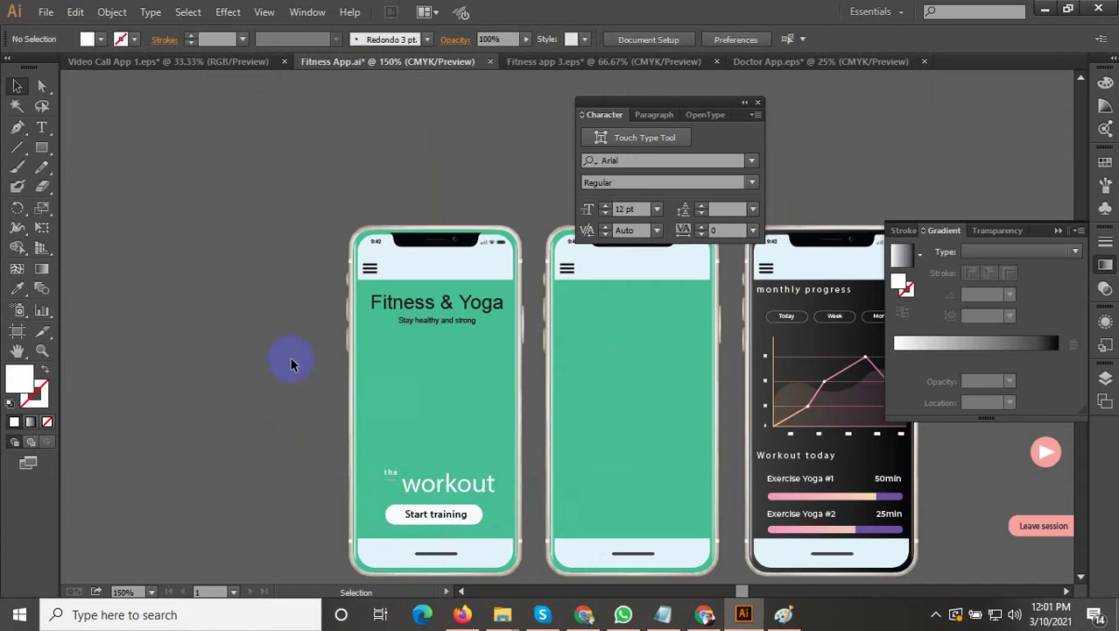
# Step: Select the dumbbell woman picture, its circle and the curved "Your goal is our goal" text on the purple workout screen, leaving out the background
pyautogui.scroll(-4, 368, 436)
pyautogui.moveTo(339, 455); pyautogui.dragTo(543, 308)
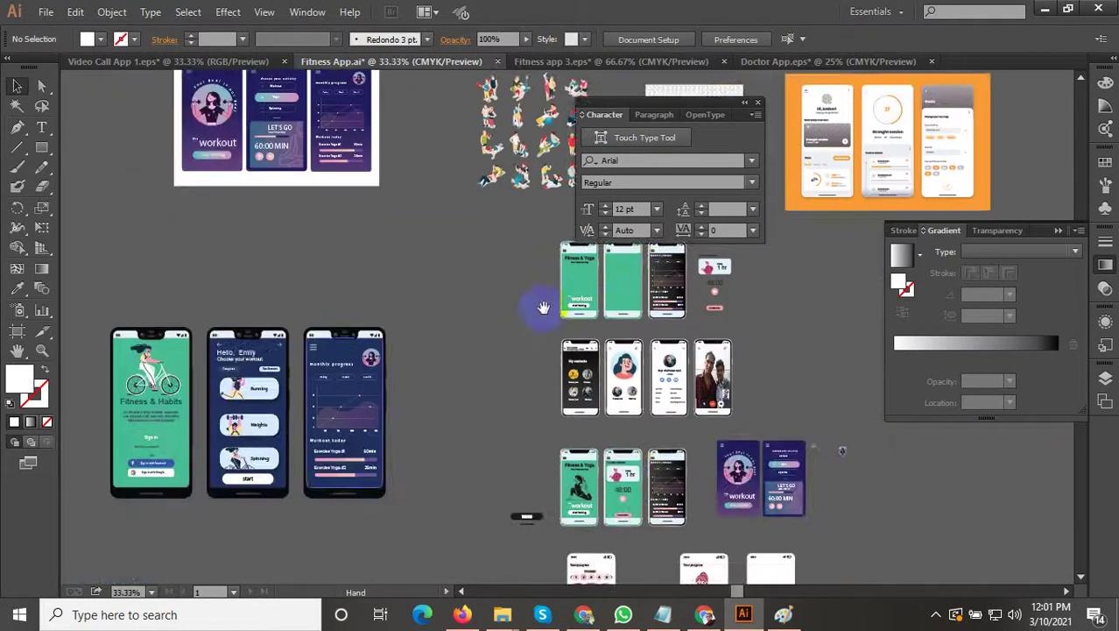
pyautogui.scroll(3, 235, 404)
pyautogui.moveTo(685, 311); pyautogui.dragTo(409, 416)
pyautogui.scroll(-2, 412, 416)
pyautogui.moveTo(554, 395); pyautogui.dragTo(307, 394)
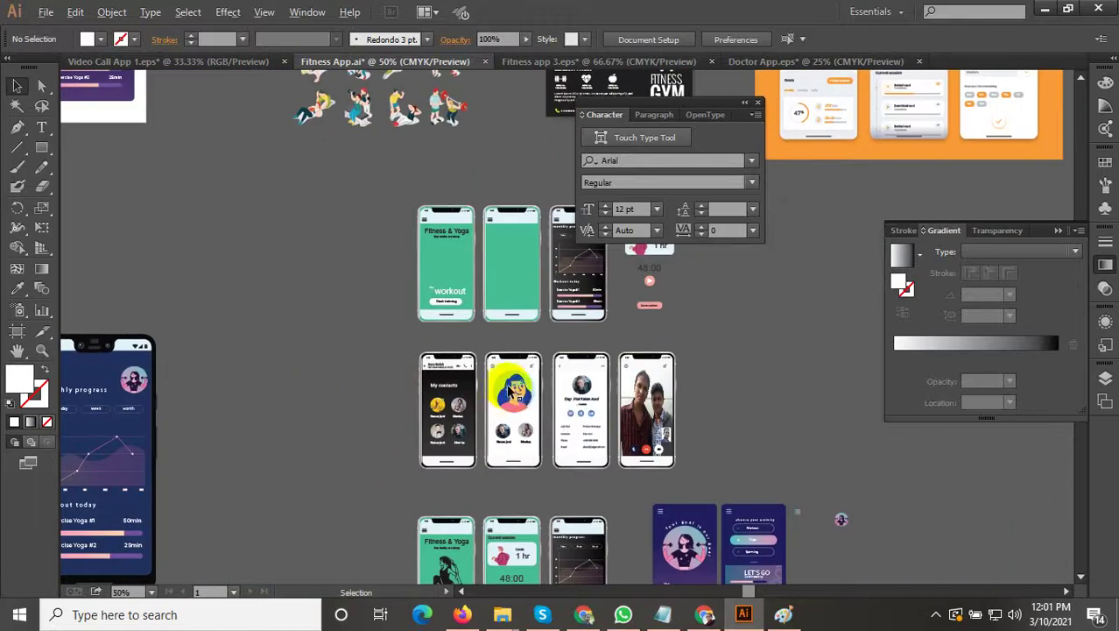
pyautogui.moveTo(511, 391); pyautogui.dragTo(278, 414)
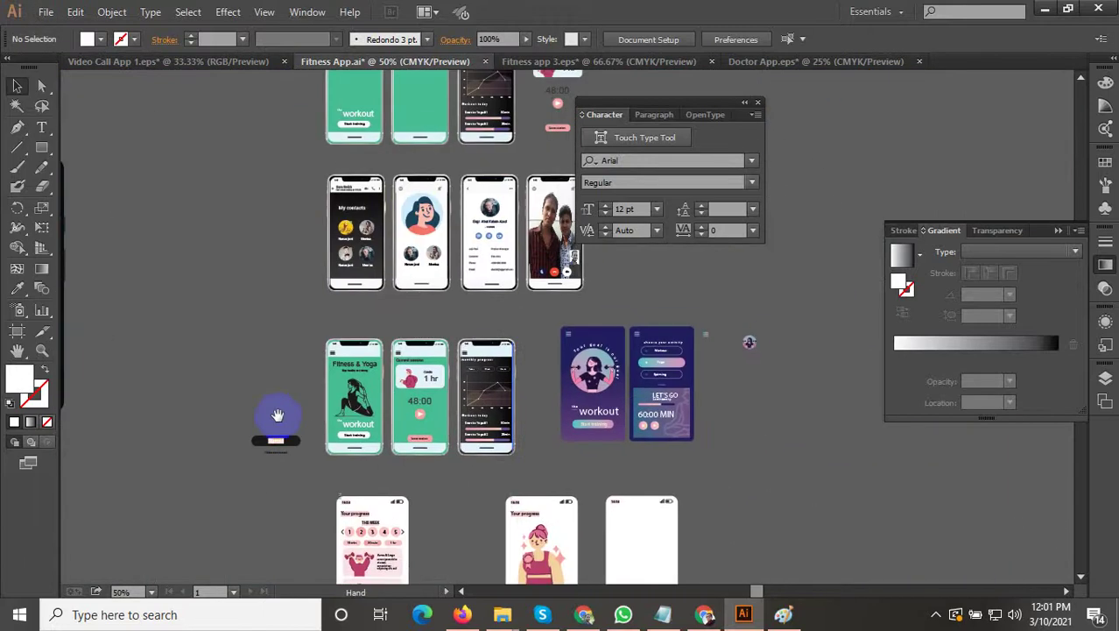
pyautogui.scroll(2, 565, 371)
pyautogui.click(595, 373)
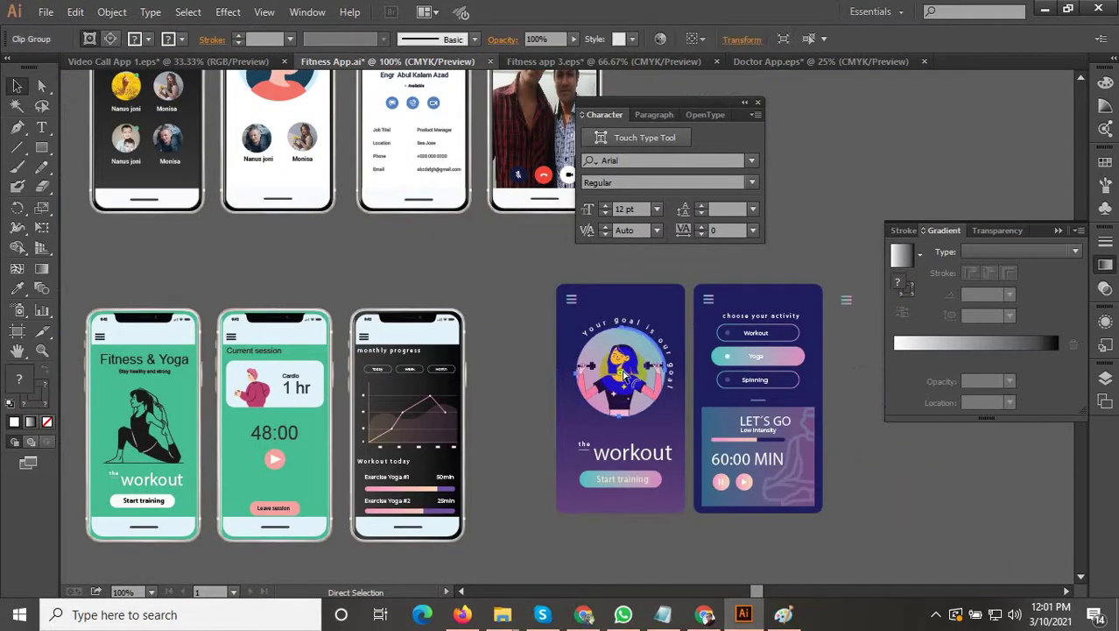
pyautogui.moveTo(624, 374); pyautogui.dragTo(620, 333)
pyautogui.keyDown('shift'); pyautogui.click(616, 316); pyautogui.keyUp('shift')
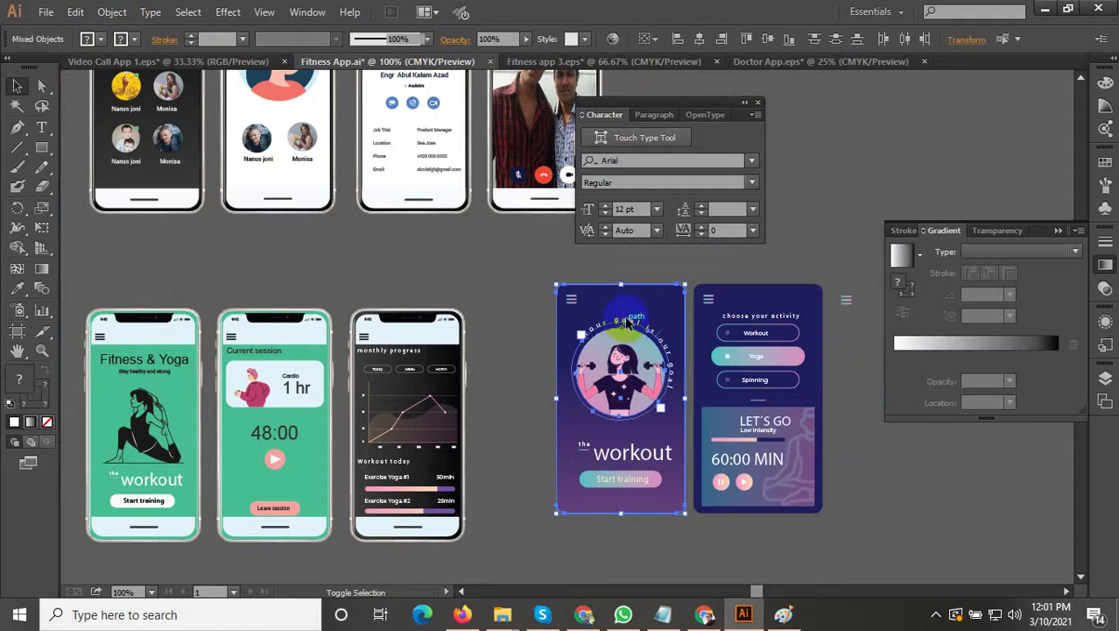
pyautogui.keyDown('shift'); pyautogui.click(626, 318); pyautogui.keyUp('shift')
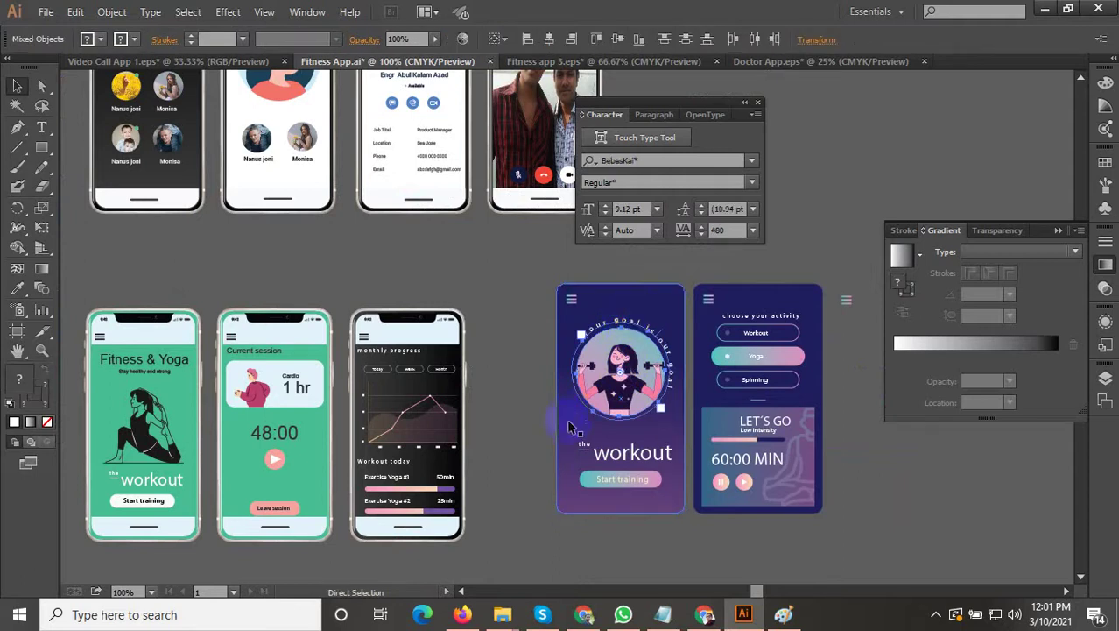
# Step: Place a copy of the dumbbell girl and her curved slogan on the empty canvas beside the first green phone
pyautogui.scroll(-2, 571, 427)
pyautogui.moveTo(460, 315); pyautogui.dragTo(624, 496)
pyautogui.scroll(3, 504, 272)
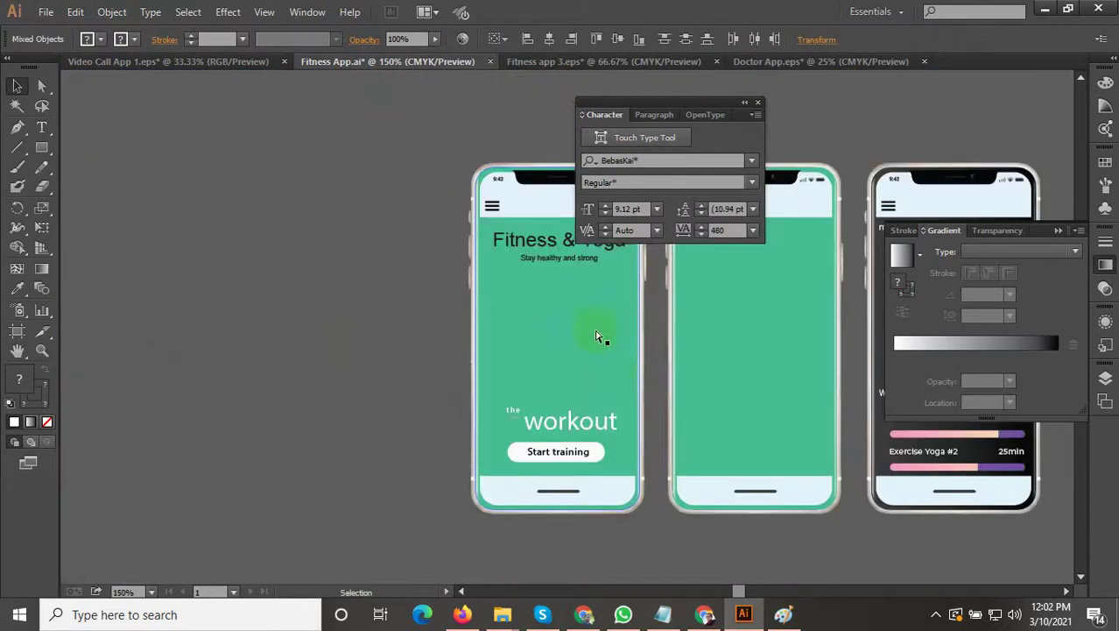
pyautogui.moveTo(568, 366); pyautogui.dragTo(326, 348)
pyautogui.moveTo(266, 221); pyautogui.dragTo(346, 212)
# Step: Rotate the curved text "Your goal is our goal" counterclockwise so it arches over the girl's head
pyautogui.click(395, 274)
pyautogui.scroll(4, 395, 274)
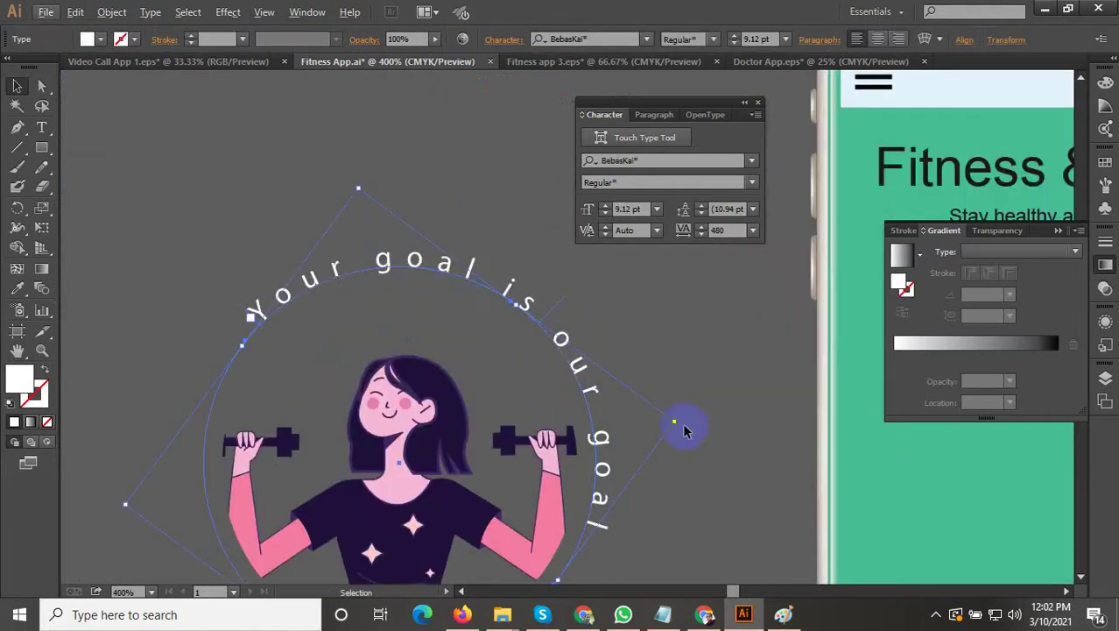
pyautogui.moveTo(681, 425); pyautogui.dragTo(587, 285)
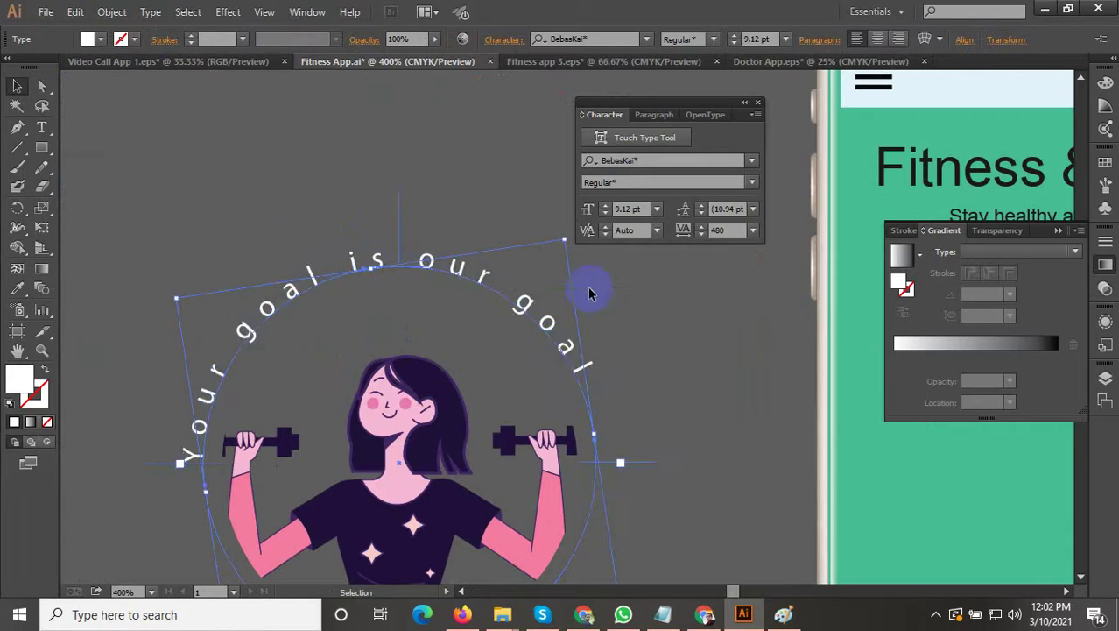
# Step: Set the font size of the curved slogan "Your goal is our goal" to 10 pt
pyautogui.tripleClick(355, 265)
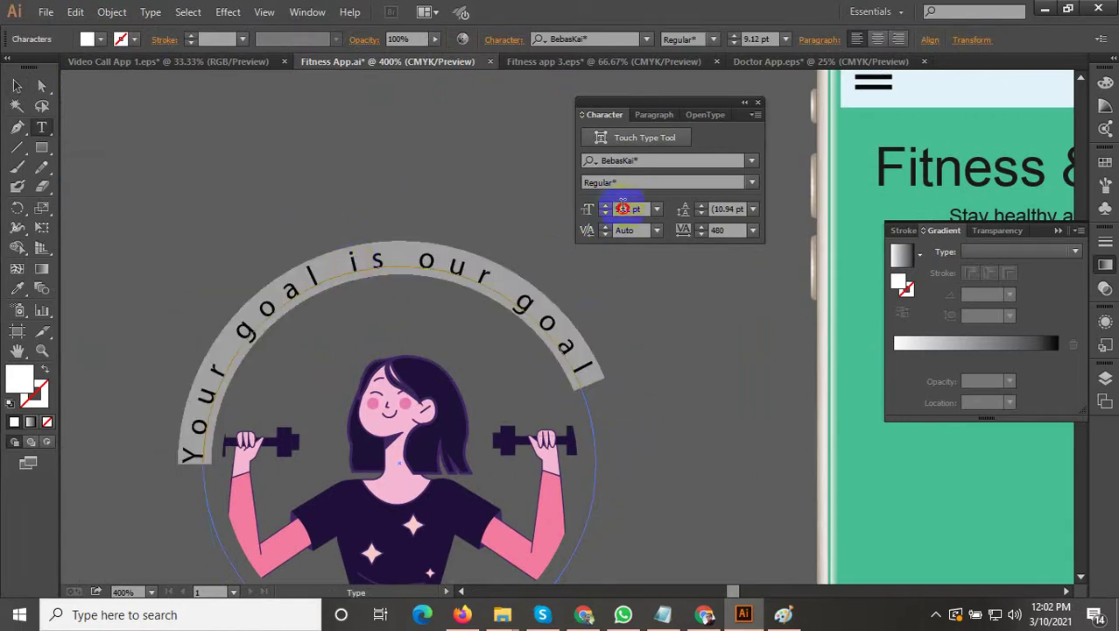
pyautogui.press('Up')
pyautogui.press('Up')
pyautogui.press('Up')
pyautogui.press('Up')
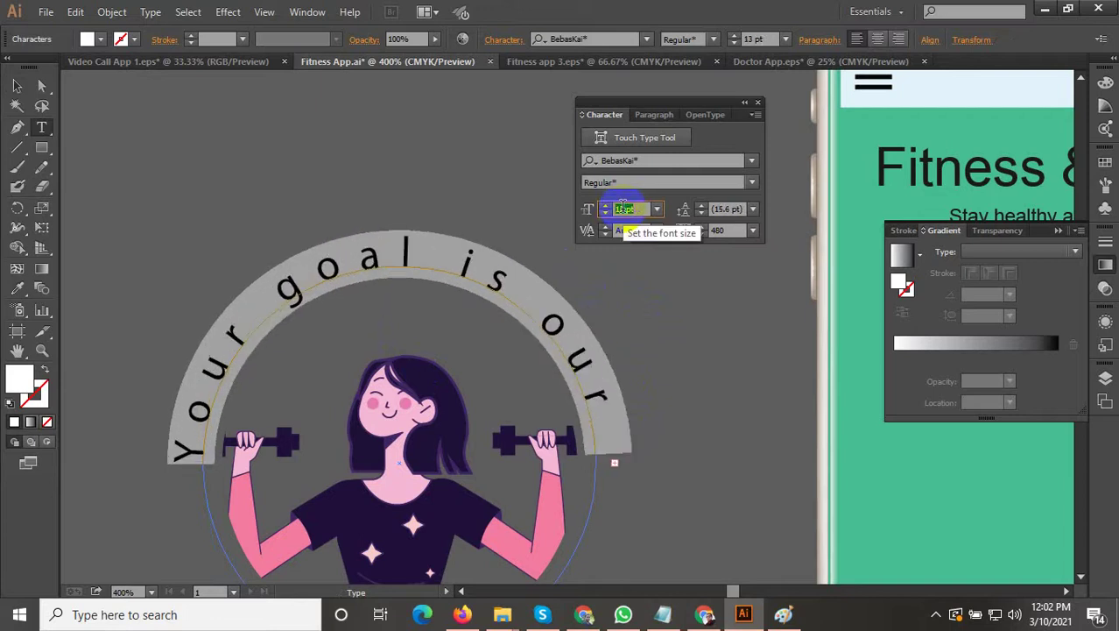
pyautogui.press('Down')
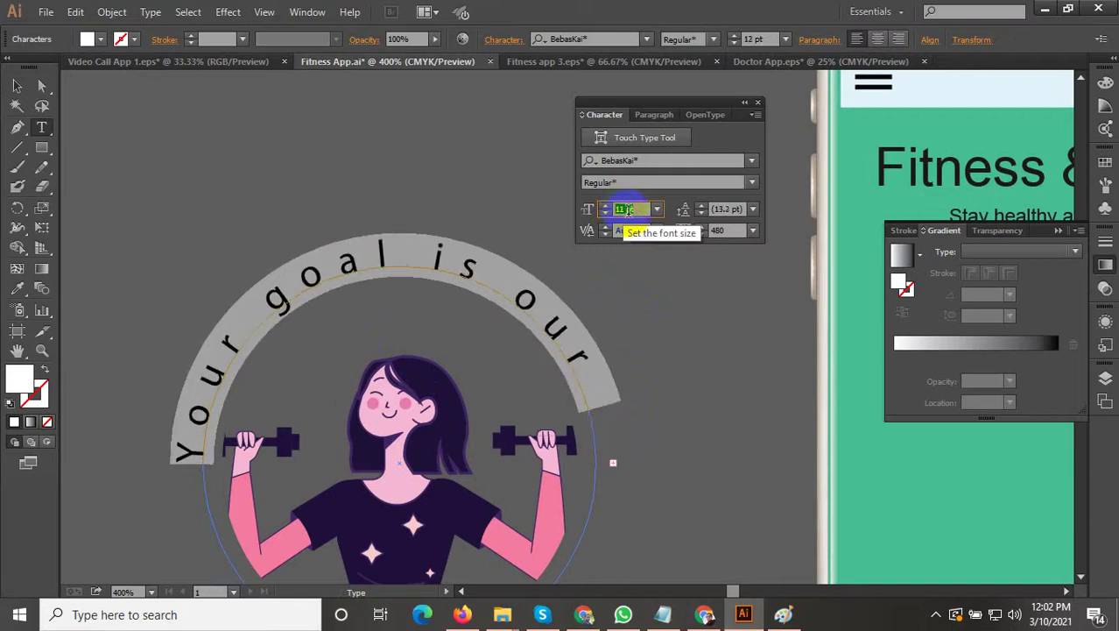
pyautogui.press('Down')
pyautogui.doubleClick(396, 261)
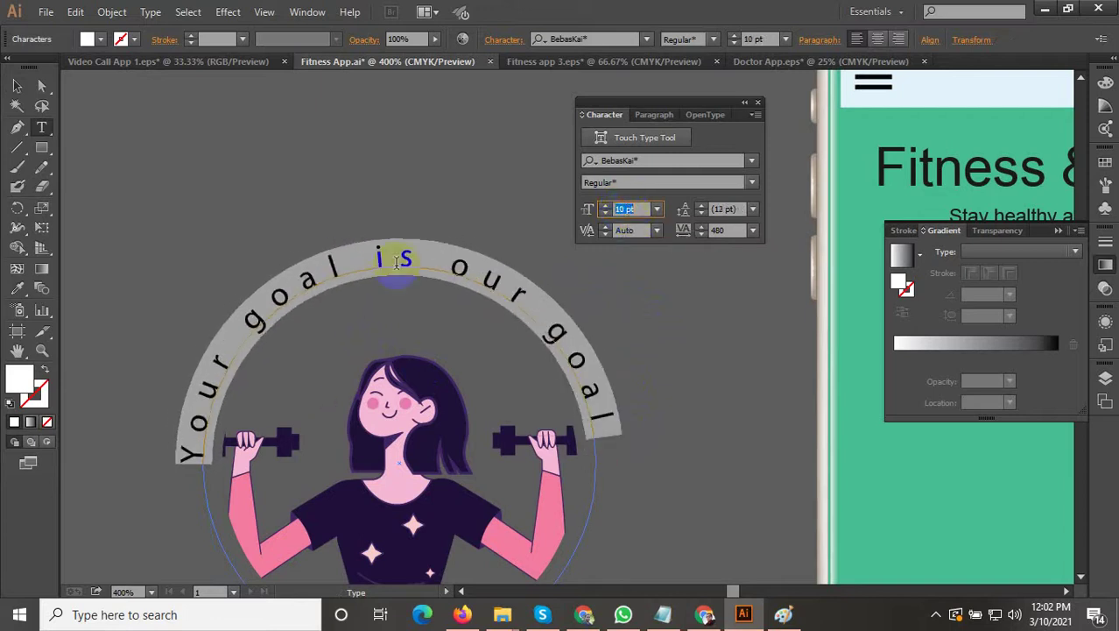
# Step: Rotate the enlarged curved slogan slightly clockwise to centre it over the girl and deselect it
pyautogui.click(19, 87)
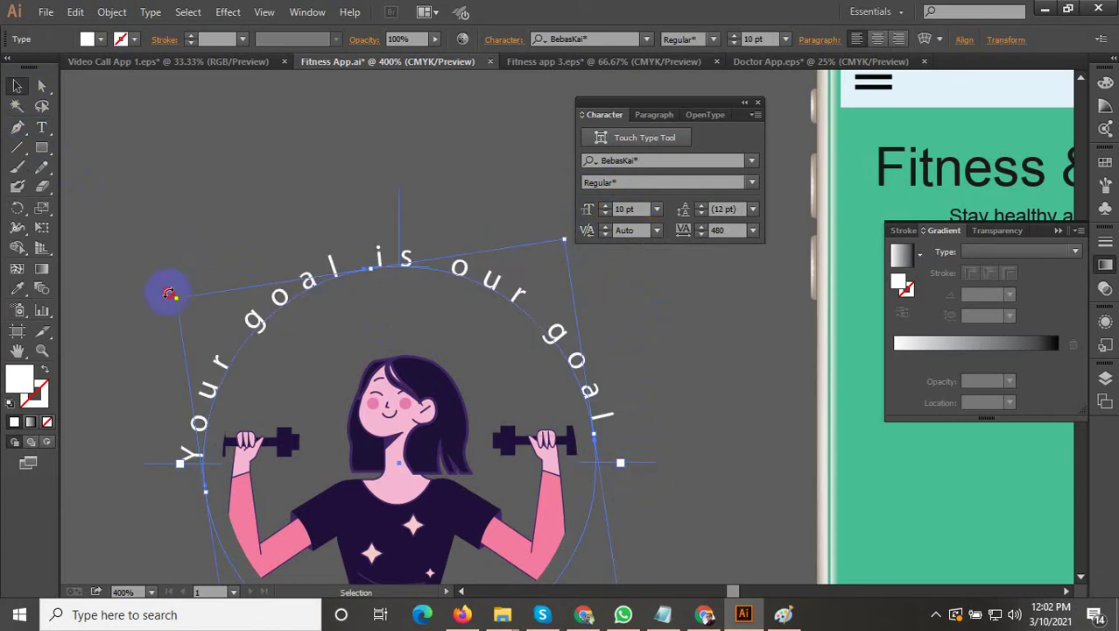
pyautogui.moveTo(168, 292); pyautogui.dragTo(199, 260)
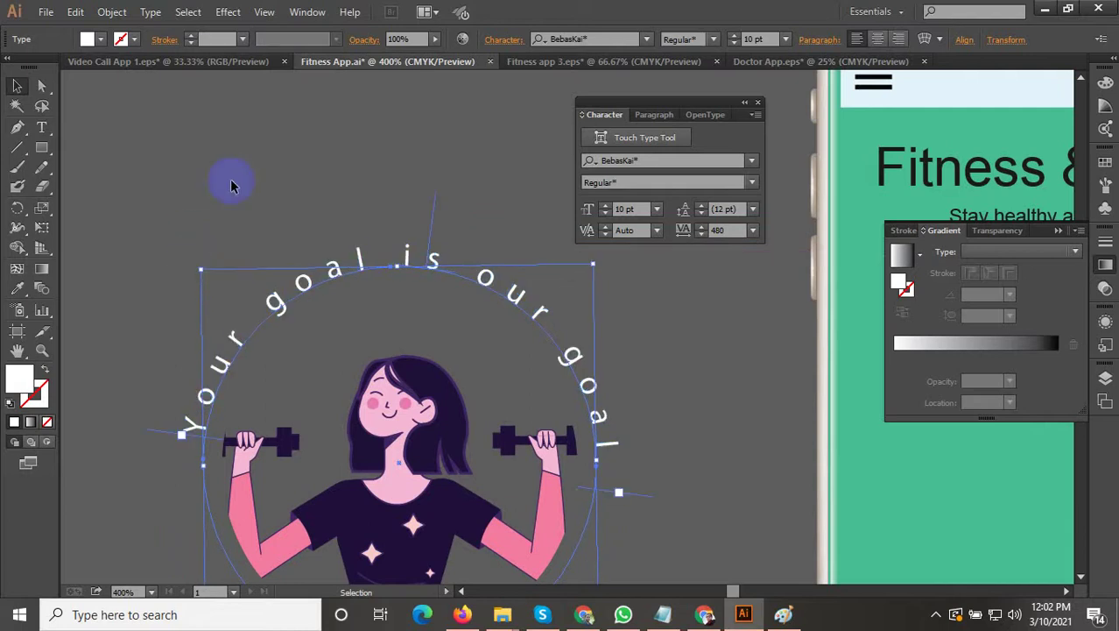
pyautogui.click(330, 180)
pyautogui.hotkey('ctrl', 'z')
pyautogui.click(339, 181)
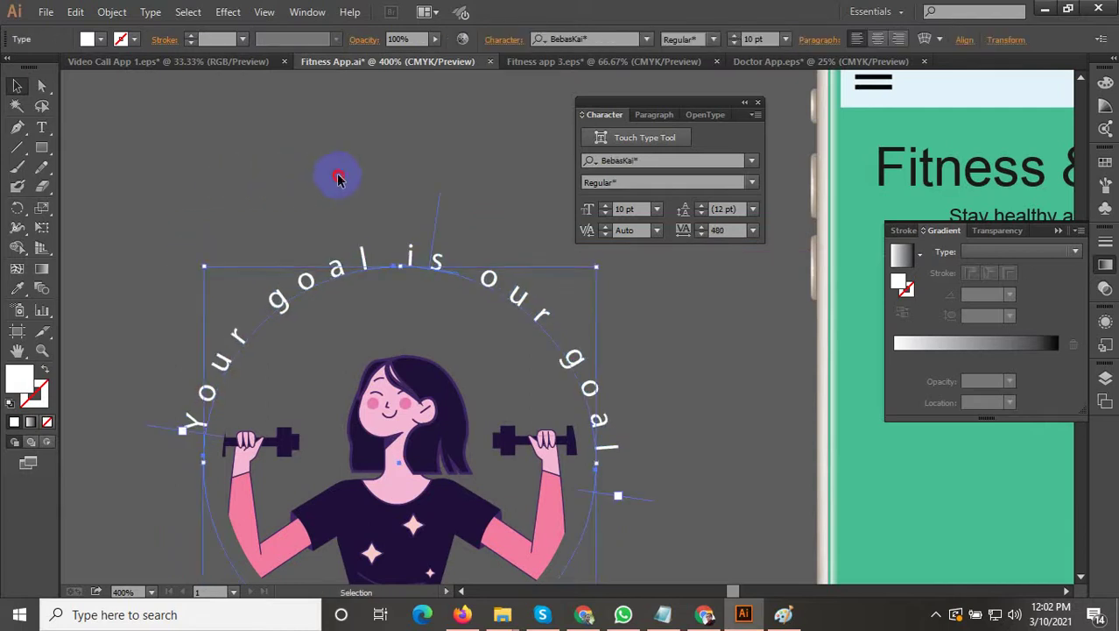
pyautogui.scroll(-2, 493, 348)
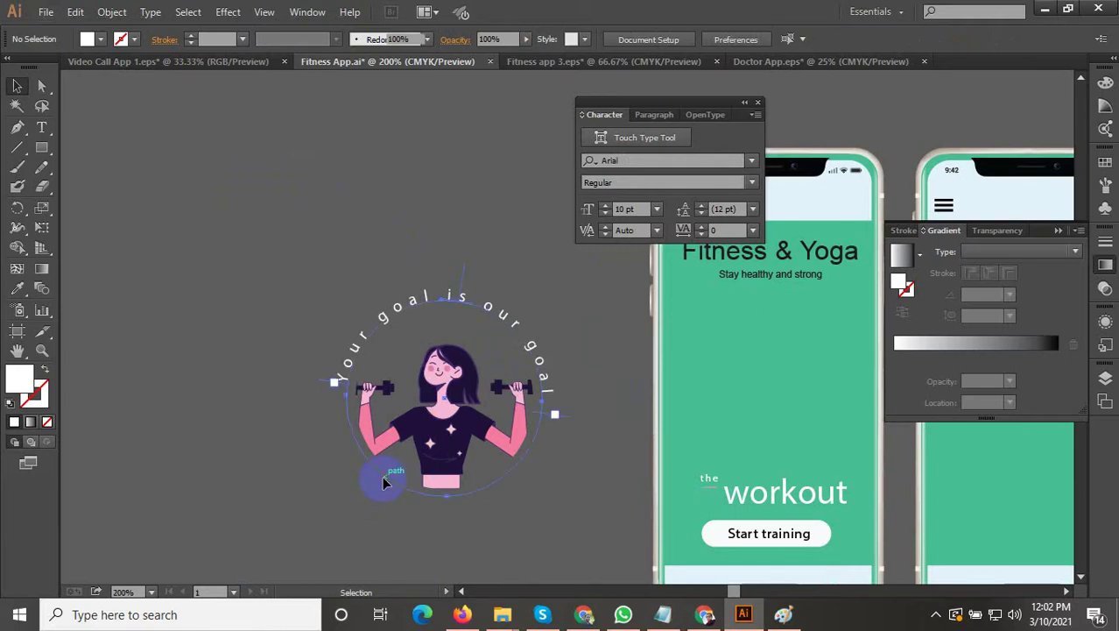
pyautogui.moveTo(377, 489); pyautogui.dragTo(334, 465)
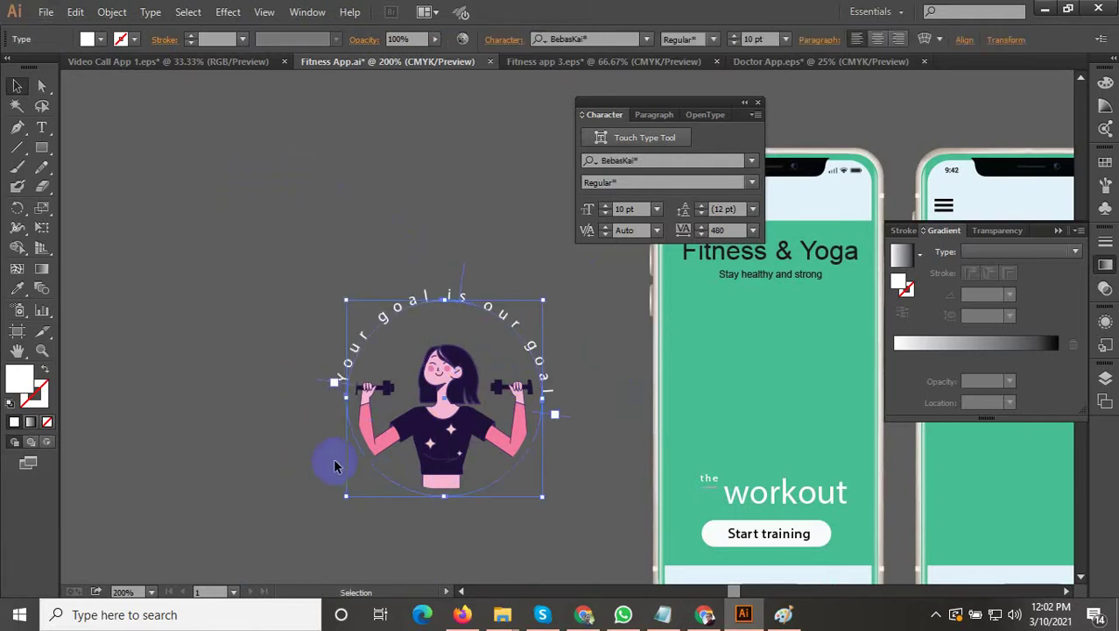
pyautogui.click(369, 278)
# Step: Survey the canvas from the phone rows up to the fitness app mockups in the pink and light-blue frames
pyautogui.scroll(-2, 442, 385)
pyautogui.moveTo(488, 483); pyautogui.dragTo(445, 508)
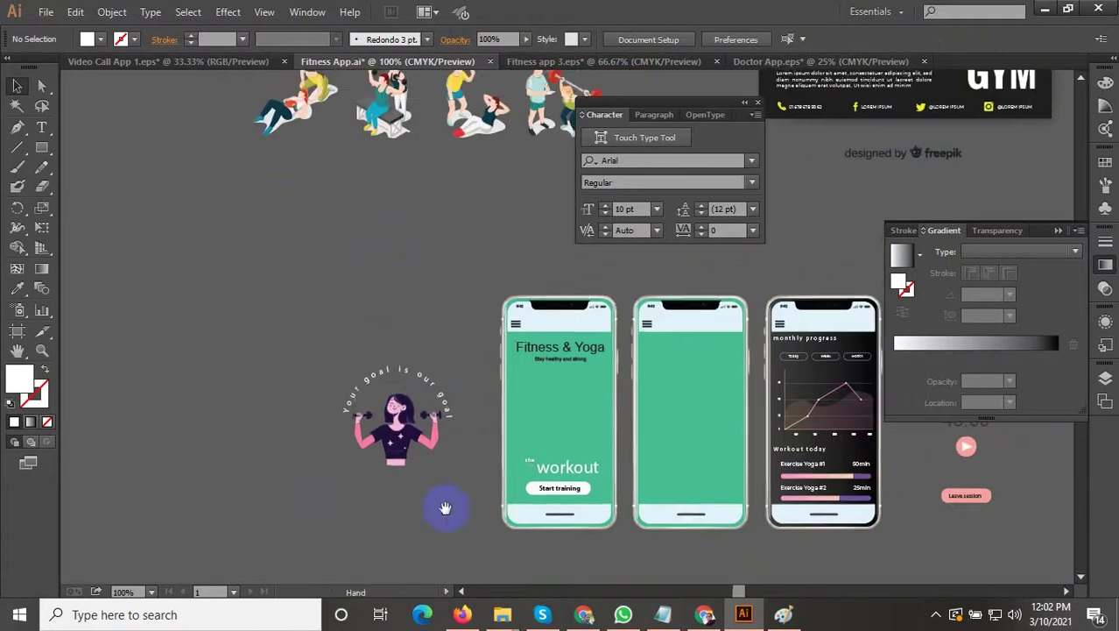
pyautogui.scroll(-2, 383, 503)
pyautogui.moveTo(515, 347); pyautogui.dragTo(285, 438)
pyautogui.scroll(-2, 433, 465)
pyautogui.moveTo(438, 466); pyautogui.dragTo(812, 336)
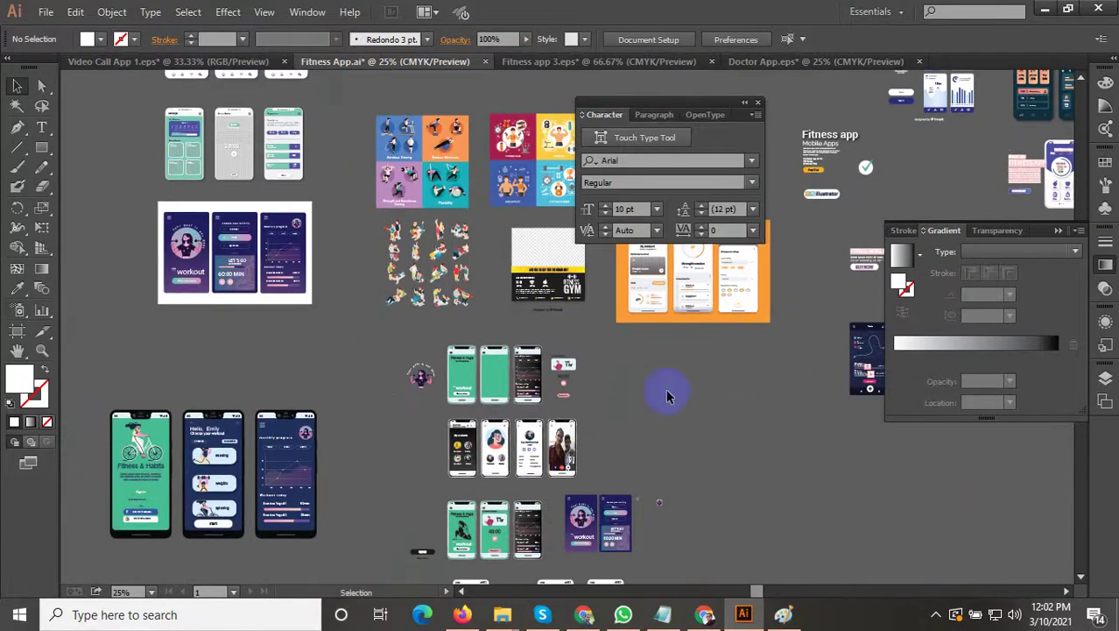
pyautogui.scroll(3, 553, 546)
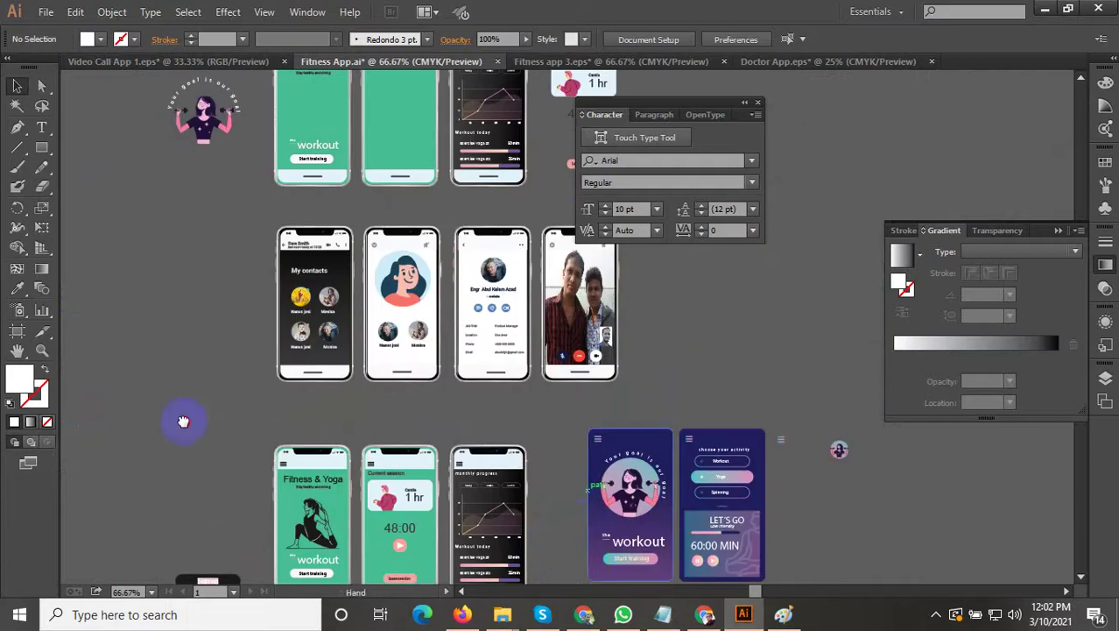
pyautogui.moveTo(180, 421); pyautogui.dragTo(363, 454)
pyautogui.scroll(-1, 391, 462)
pyautogui.scroll(-1, 392, 462)
pyautogui.moveTo(220, 213); pyautogui.dragTo(342, 439)
pyautogui.moveTo(349, 273); pyautogui.dragTo(387, 460)
pyautogui.moveTo(249, 276); pyautogui.dragTo(313, 494)
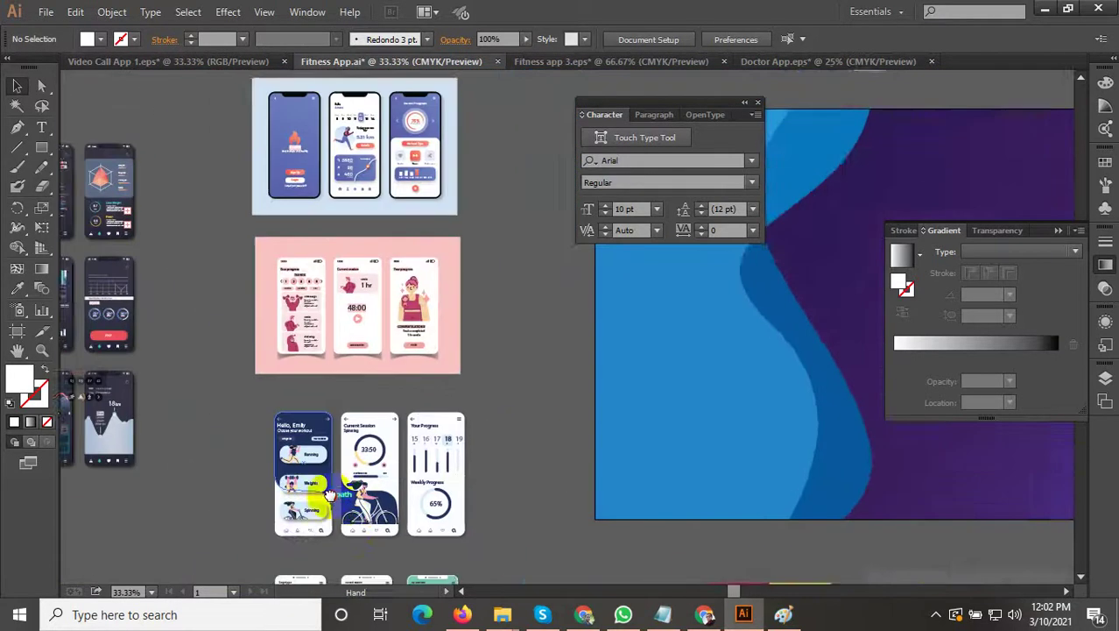
pyautogui.moveTo(245, 355); pyautogui.dragTo(265, 474)
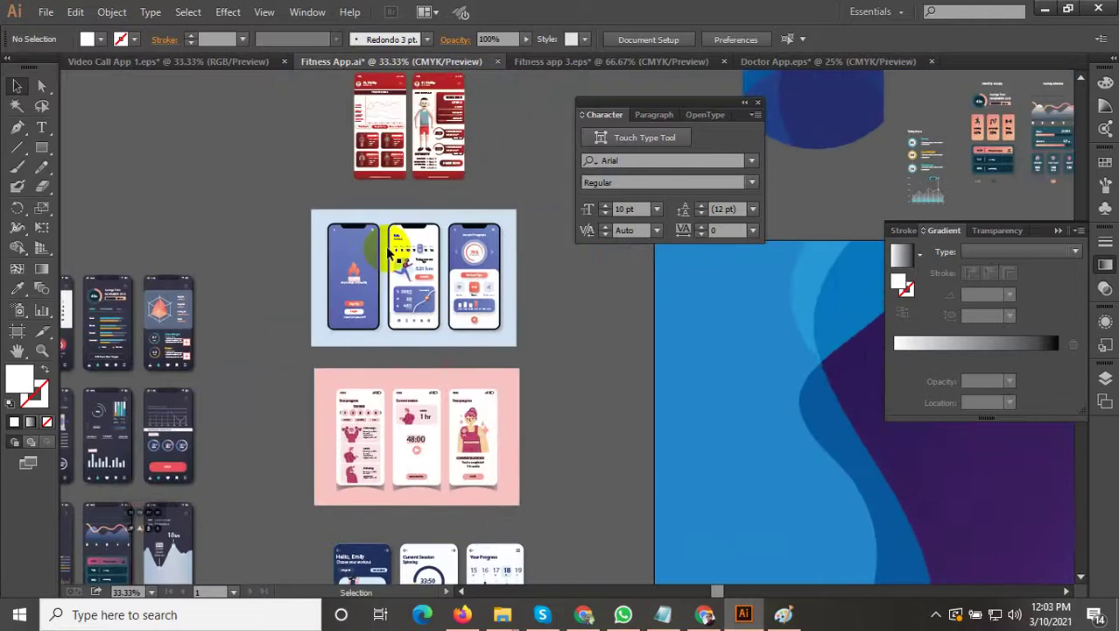
# Step: Look through the remaining app mockups, the exercise figures, the gym flyer and the orange-framed and dark screens
pyautogui.moveTo(548, 401); pyautogui.dragTo(345, 245)
pyautogui.moveTo(270, 429); pyautogui.dragTo(426, 288)
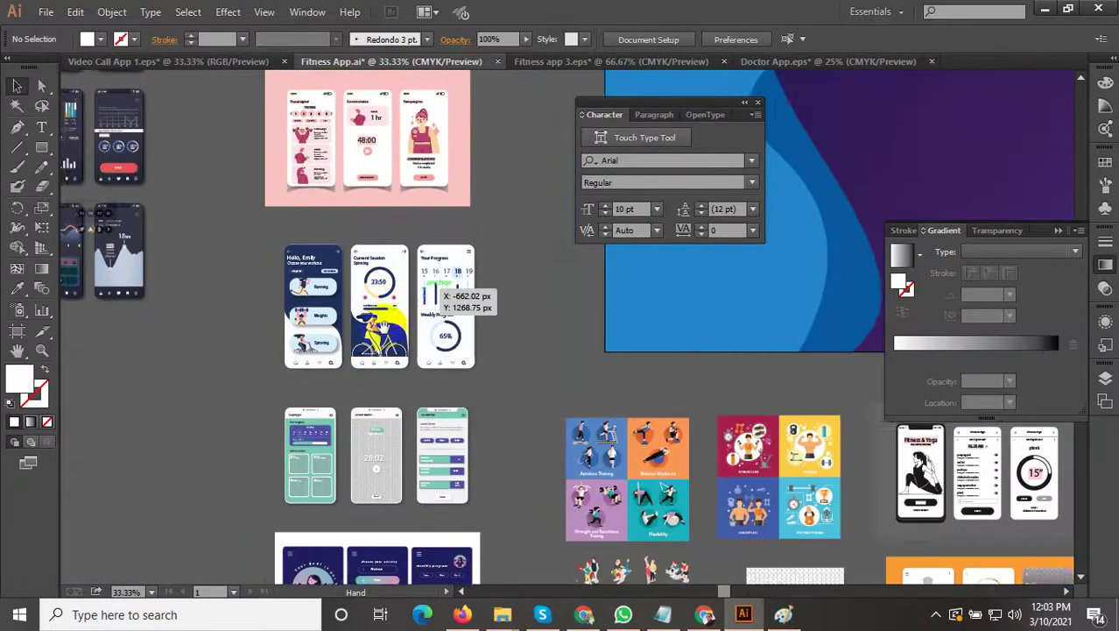
pyautogui.moveTo(442, 449); pyautogui.dragTo(280, 361)
pyautogui.moveTo(373, 410); pyautogui.dragTo(342, 357)
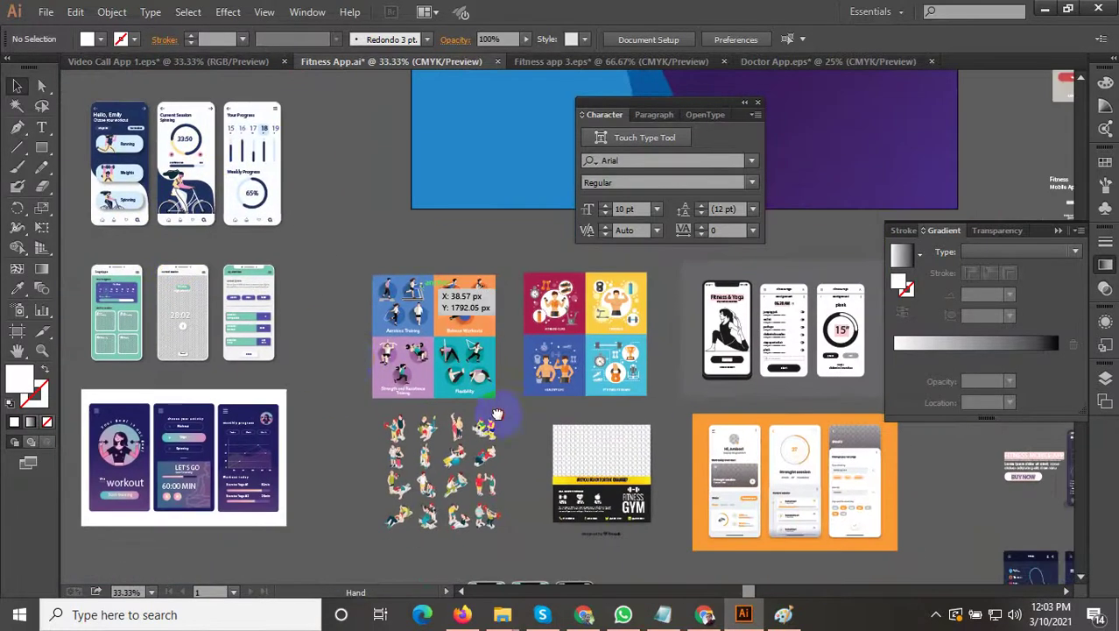
pyautogui.moveTo(504, 414); pyautogui.dragTo(251, 406)
pyautogui.moveTo(671, 432); pyautogui.dragTo(378, 431)
pyautogui.moveTo(676, 456); pyautogui.dragTo(340, 349)
pyautogui.moveTo(160, 517); pyautogui.dragTo(552, 467)
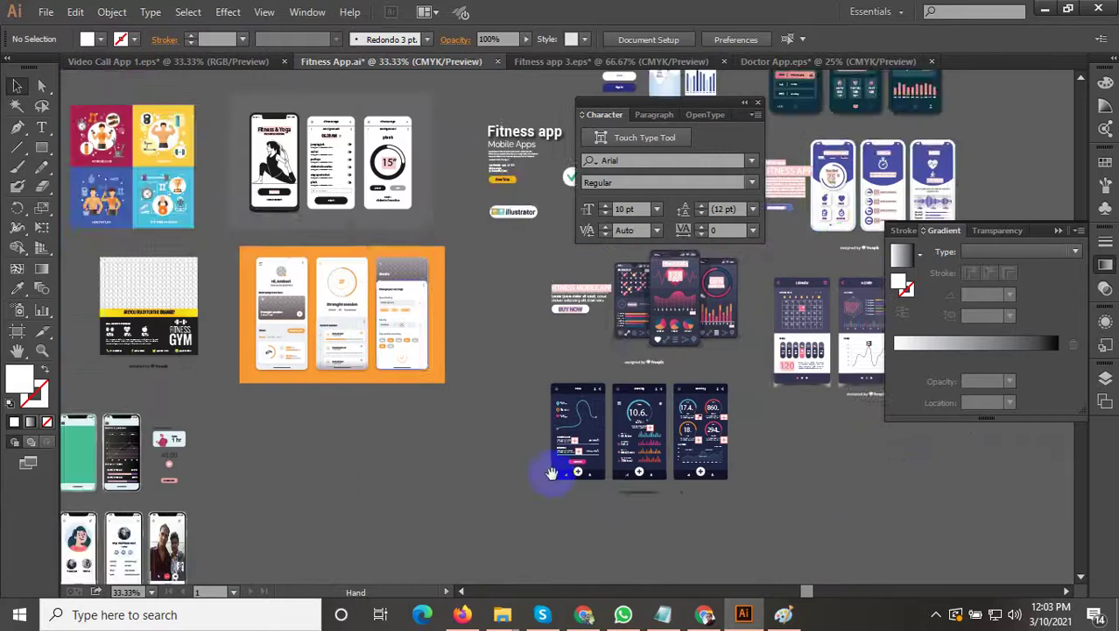
pyautogui.moveTo(364, 499); pyautogui.dragTo(552, 417)
pyautogui.moveTo(164, 332); pyautogui.dragTo(608, 488)
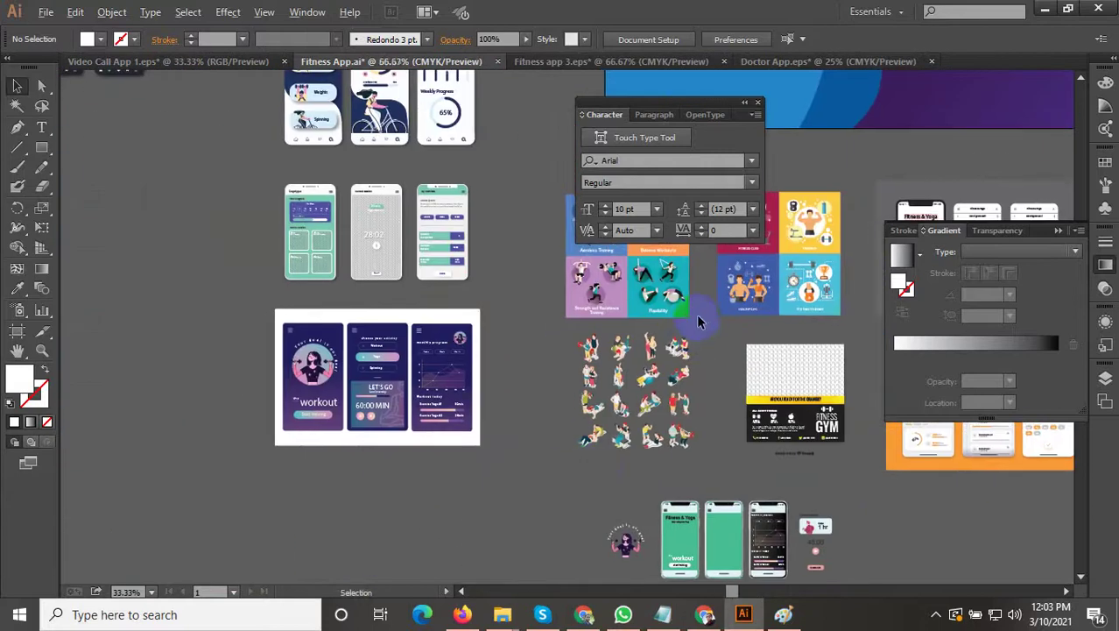
# Step: Examine the figures in the Aerobics Training, Balance Workouts, Flexibility and Fitness Club panels for a suitable workout illustration
pyautogui.scroll(5, 688, 308)
pyautogui.moveTo(392, 377); pyautogui.dragTo(339, 527)
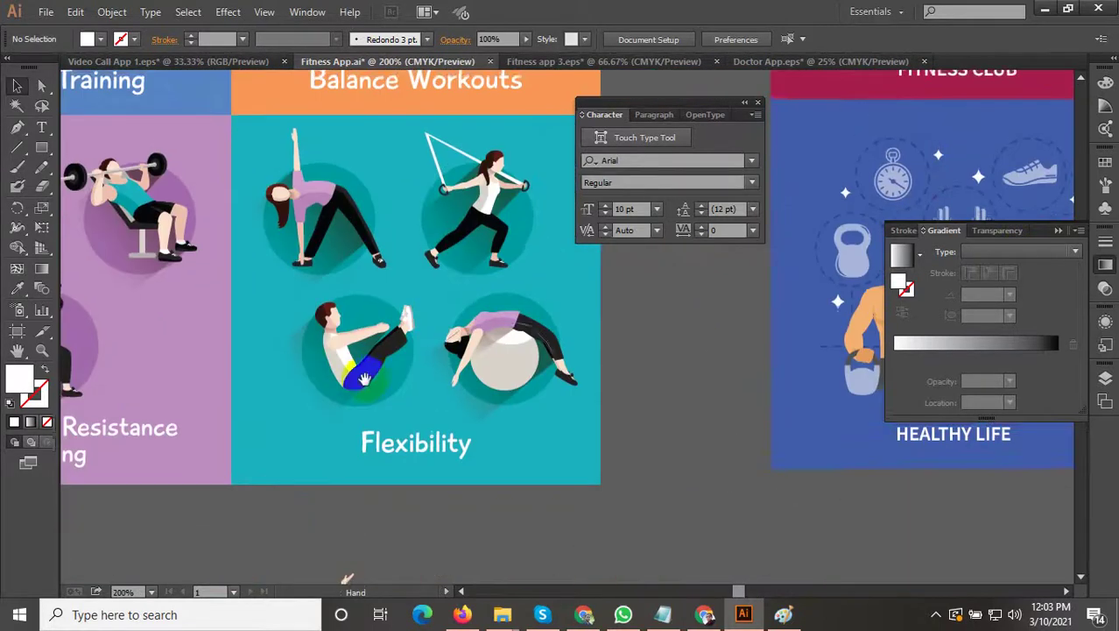
pyautogui.moveTo(357, 349); pyautogui.dragTo(438, 527)
pyautogui.scroll(-1, 463, 442)
pyautogui.moveTo(456, 393); pyautogui.dragTo(451, 414)
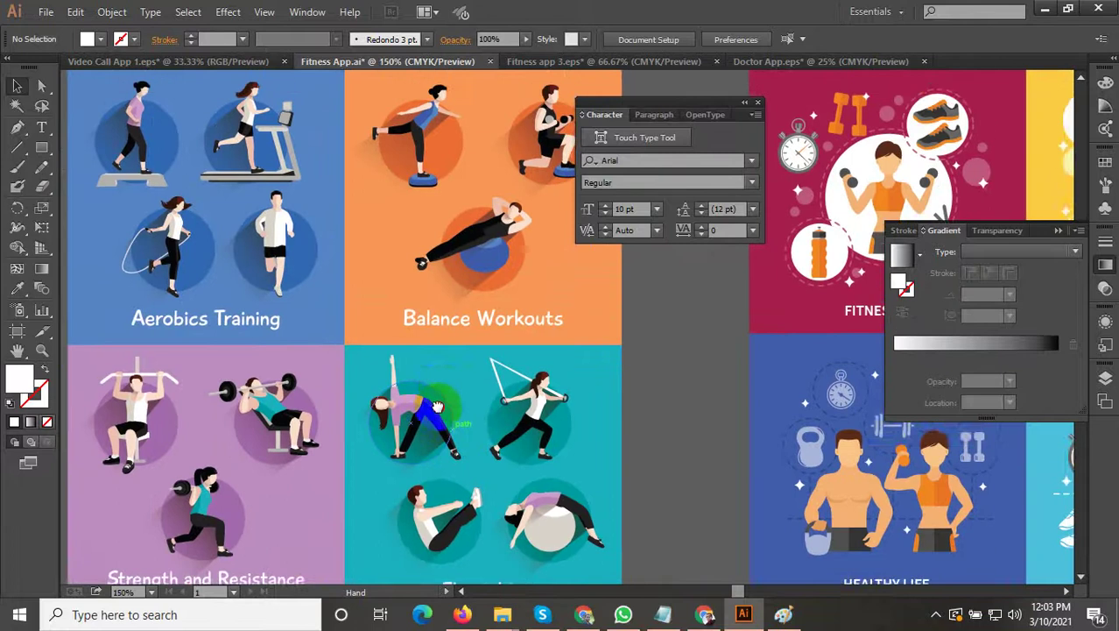
pyautogui.moveTo(388, 379); pyautogui.dragTo(427, 504)
pyautogui.moveTo(502, 499); pyautogui.dragTo(222, 526)
pyautogui.moveTo(462, 487); pyautogui.dragTo(420, 480)
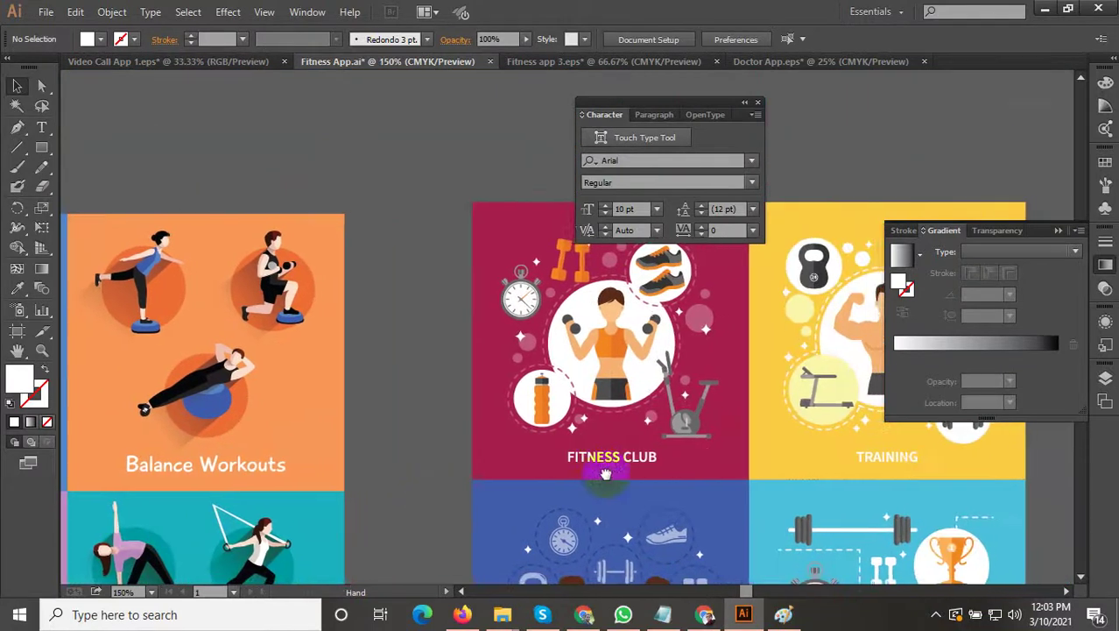
pyautogui.moveTo(604, 478); pyautogui.dragTo(432, 442)
pyautogui.moveTo(729, 475); pyautogui.dragTo(627, 474)
pyautogui.moveTo(410, 470)
pyautogui.mouseDown()
pyautogui.moveTo(798, 465)
pyautogui.moveTo(771, 385)
pyautogui.mouseUp()
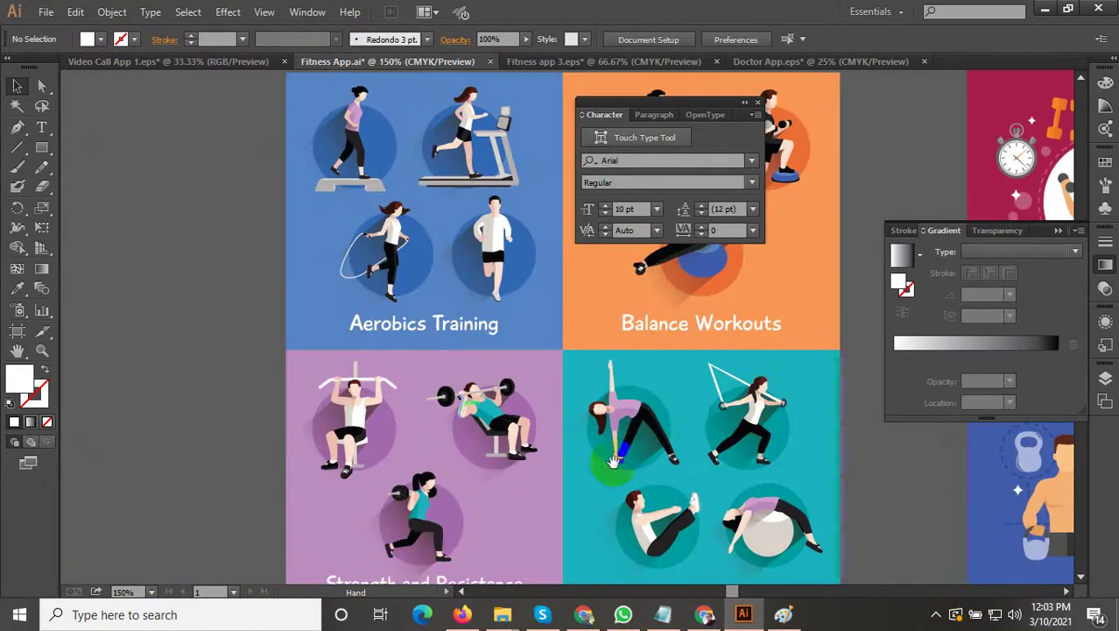
pyautogui.moveTo(604, 462)
pyautogui.mouseDown()
pyautogui.moveTo(514, 369)
pyautogui.moveTo(459, 382)
pyautogui.mouseUp()
pyautogui.moveTo(454, 310); pyautogui.dragTo(382, 471)
pyautogui.moveTo(421, 328)
pyautogui.mouseDown()
pyautogui.moveTo(404, 381)
pyautogui.moveTo(405, 328)
pyautogui.mouseUp()
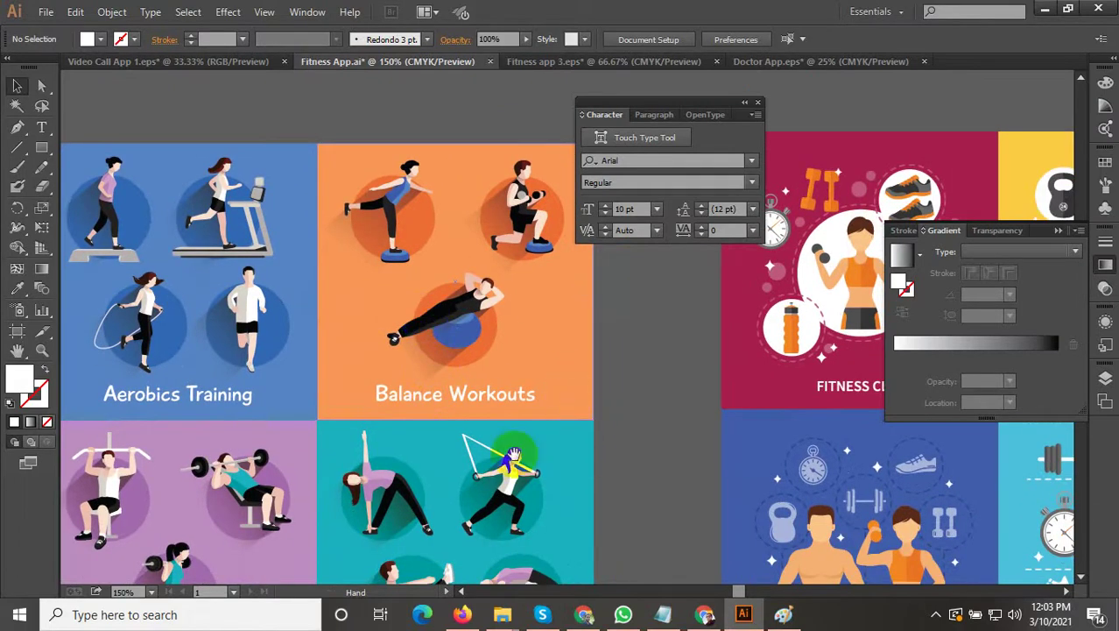
pyautogui.moveTo(515, 451); pyautogui.dragTo(557, 411)
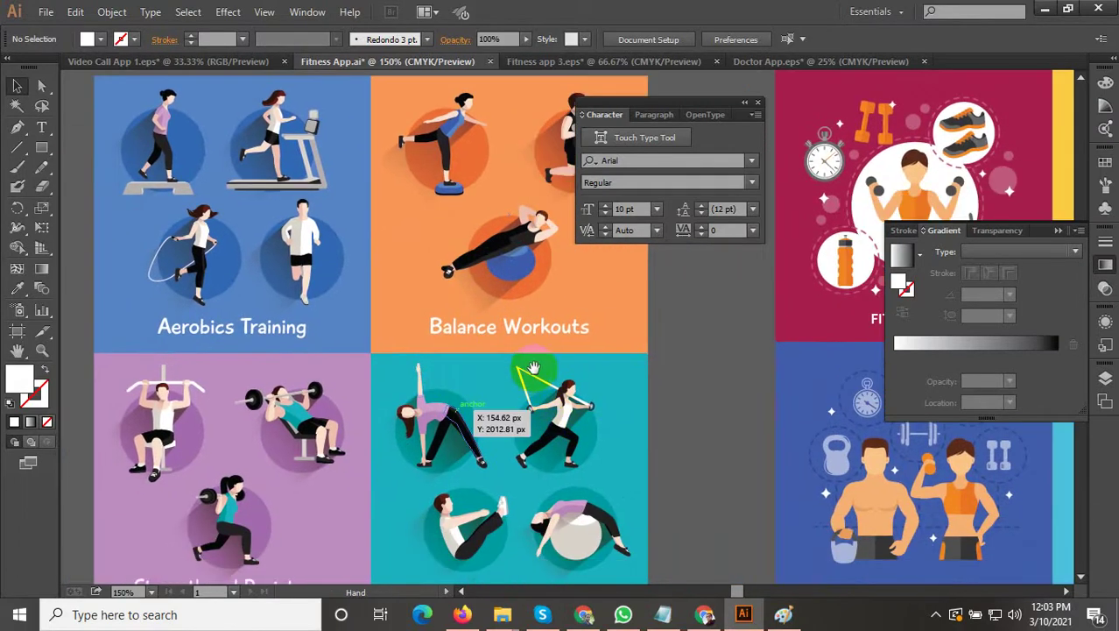
# Step: Isolate the Aerobics Training group and copy the woman running on the treadmill, leaving isolation mode
pyautogui.click(289, 149)
pyautogui.click(287, 150)
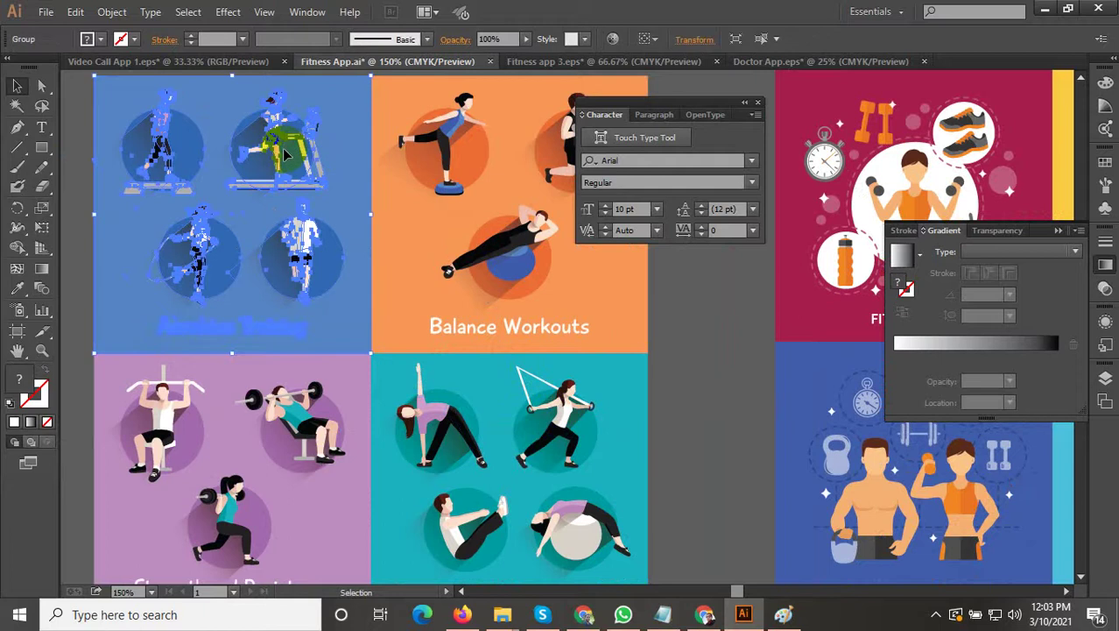
pyautogui.doubleClick(283, 154)
pyautogui.click(282, 155)
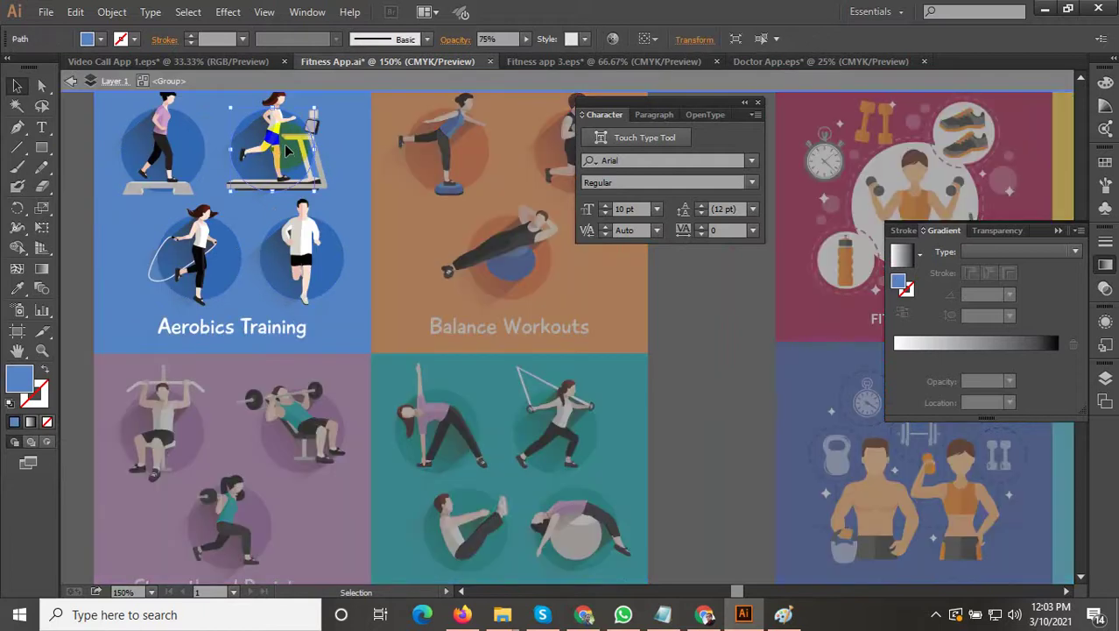
pyautogui.click(274, 140)
pyautogui.moveTo(274, 141); pyautogui.dragTo(375, 269)
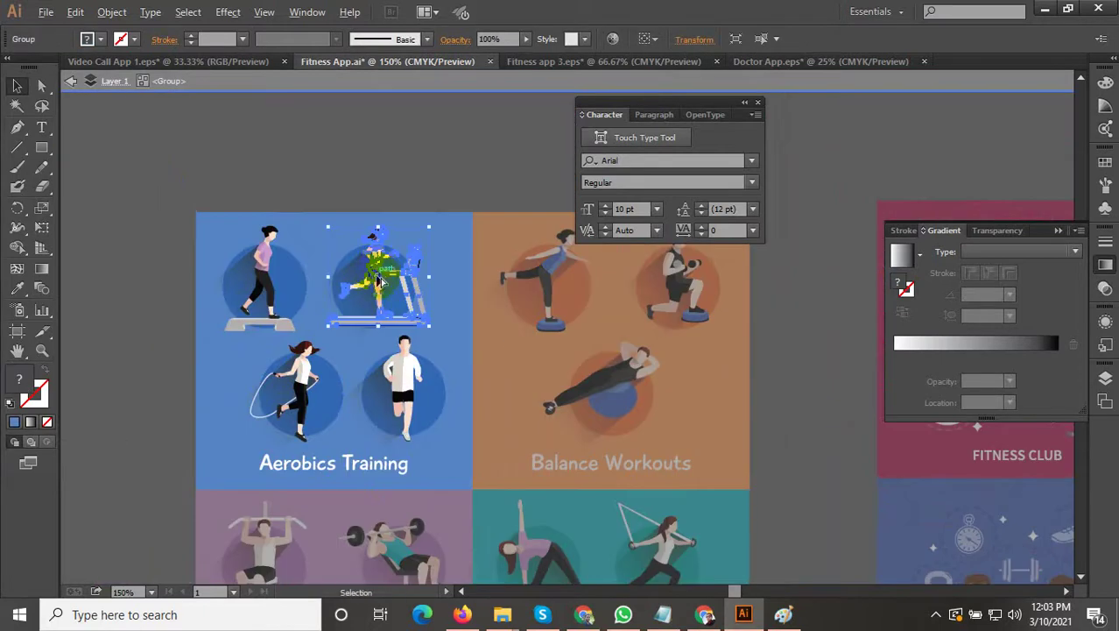
pyautogui.scroll(3, 376, 277)
pyautogui.hotkey('ctrl', 'c')
pyautogui.press('Escape')
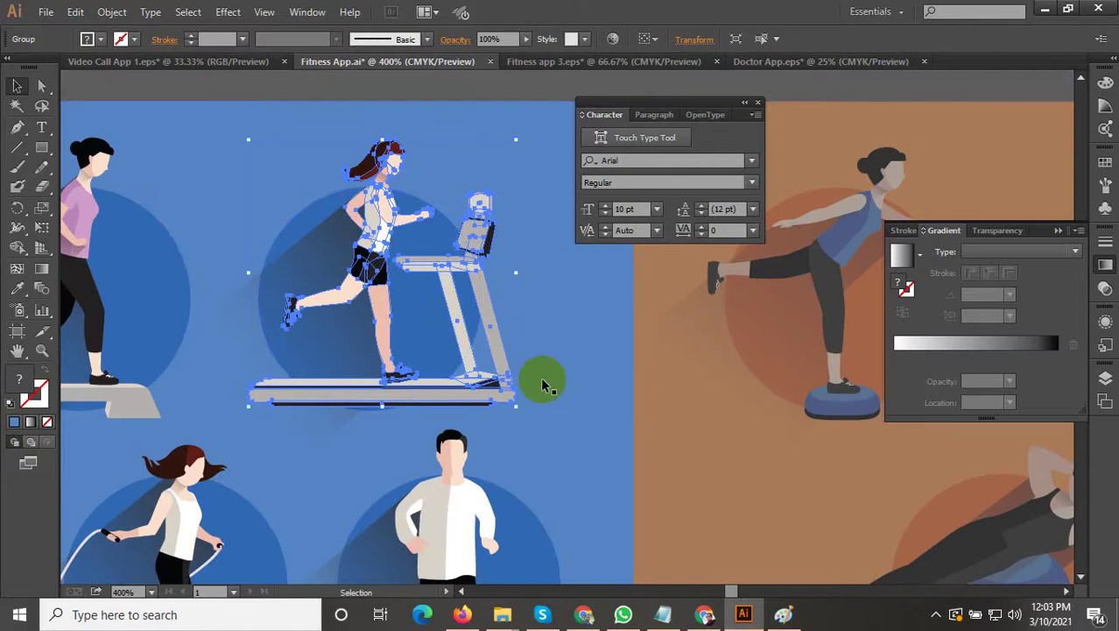
# Step: Isolate the clip group of the woman lifting dumbbells beneath the curved slogan and select her artwork
pyautogui.scroll(-7, 530, 360)
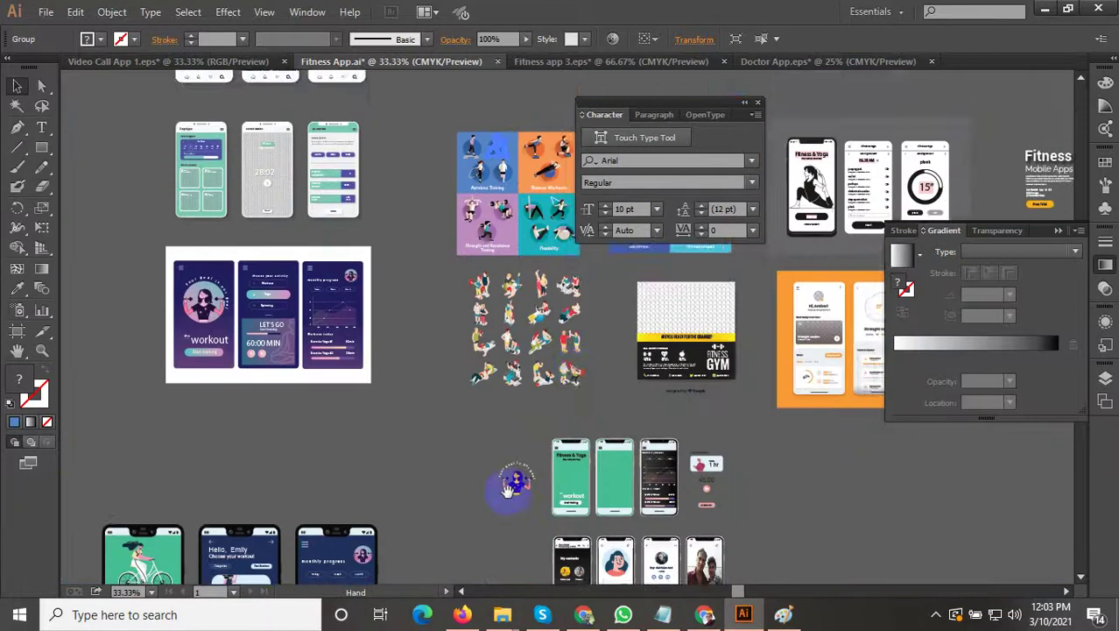
pyautogui.moveTo(508, 491); pyautogui.dragTo(582, 326)
pyautogui.scroll(7, 586, 365)
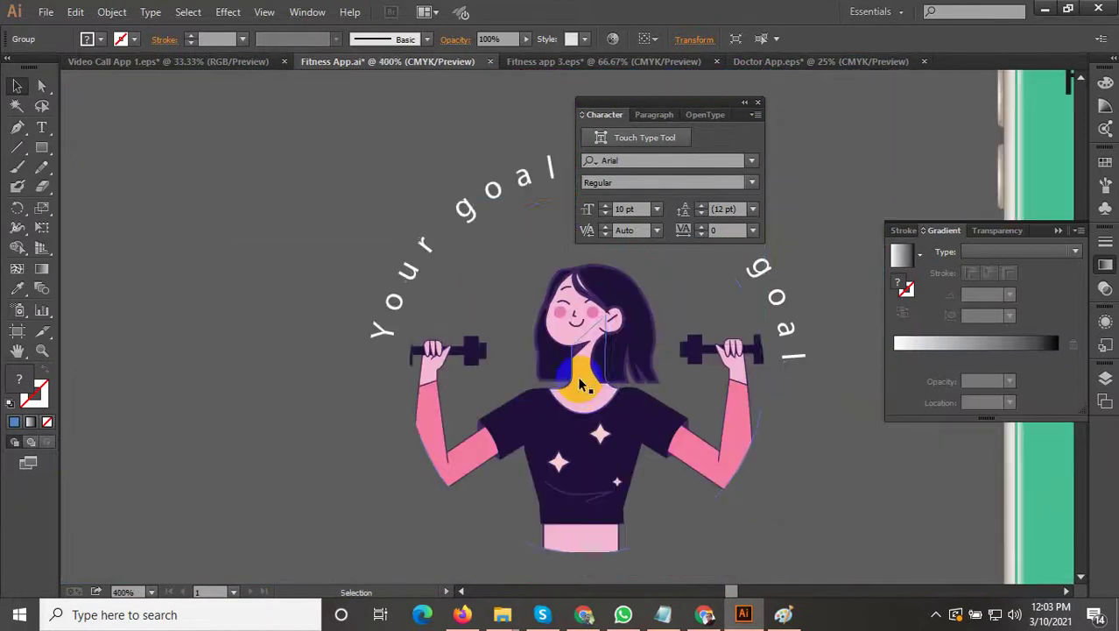
pyautogui.click(582, 382)
pyautogui.doubleClick(581, 381)
pyautogui.click(584, 379)
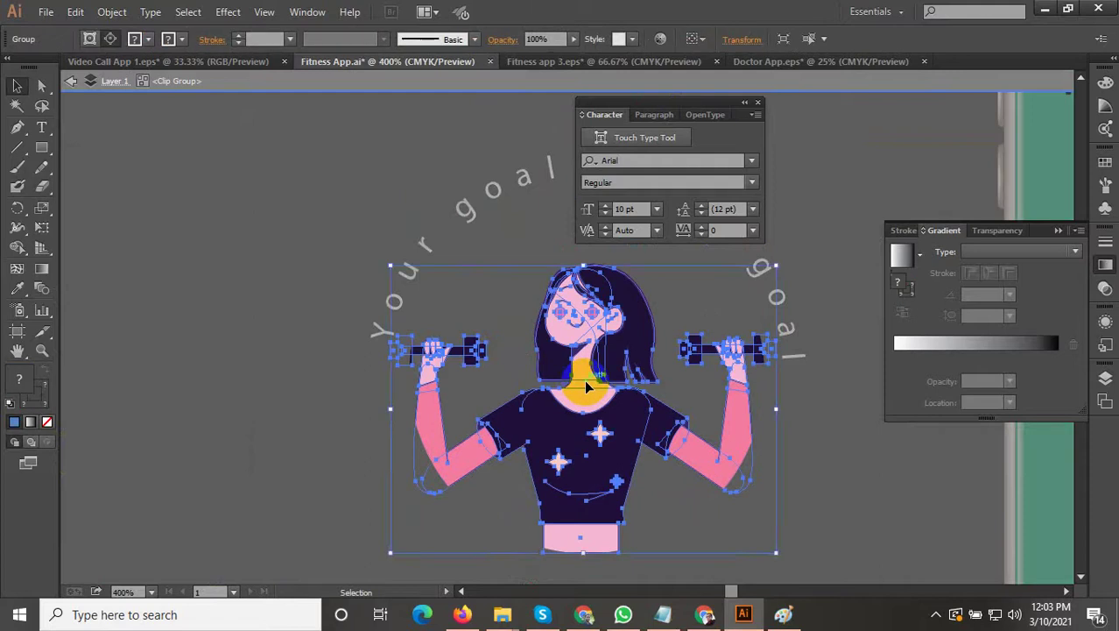
# Step: Try to delete the dumbbell woman directly from the clip group, and undo the deletion
pyautogui.moveTo(584, 379); pyautogui.dragTo(385, 398)
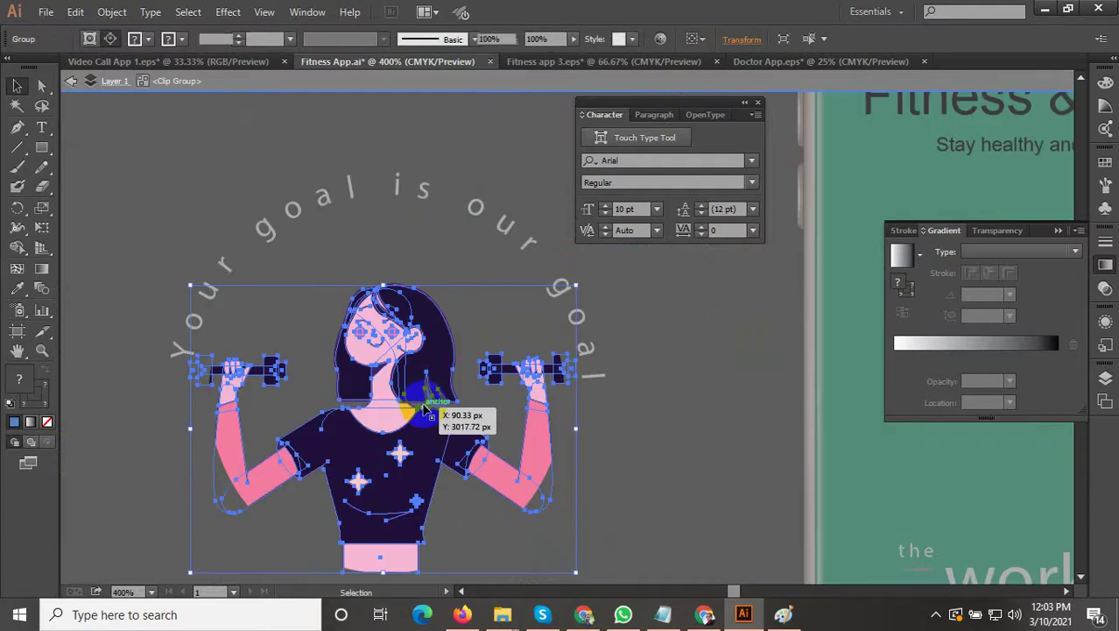
pyautogui.press('Delete')
pyautogui.moveTo(617, 435); pyautogui.dragTo(452, 515)
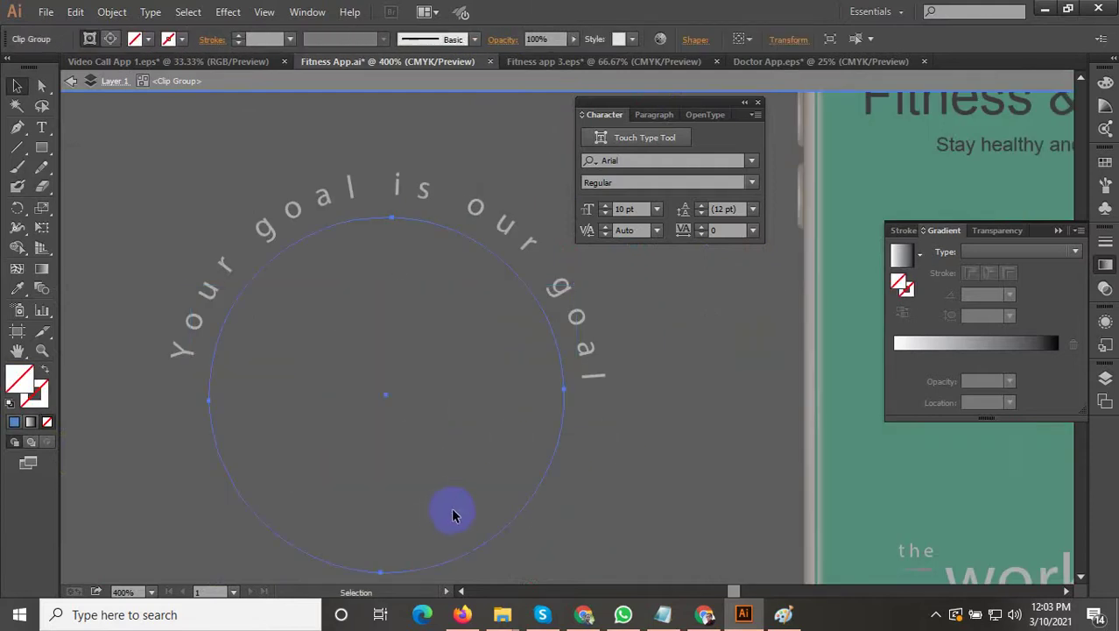
pyautogui.hotkey('ctrl', 'z')
pyautogui.hotkey('ctrl', 'z')
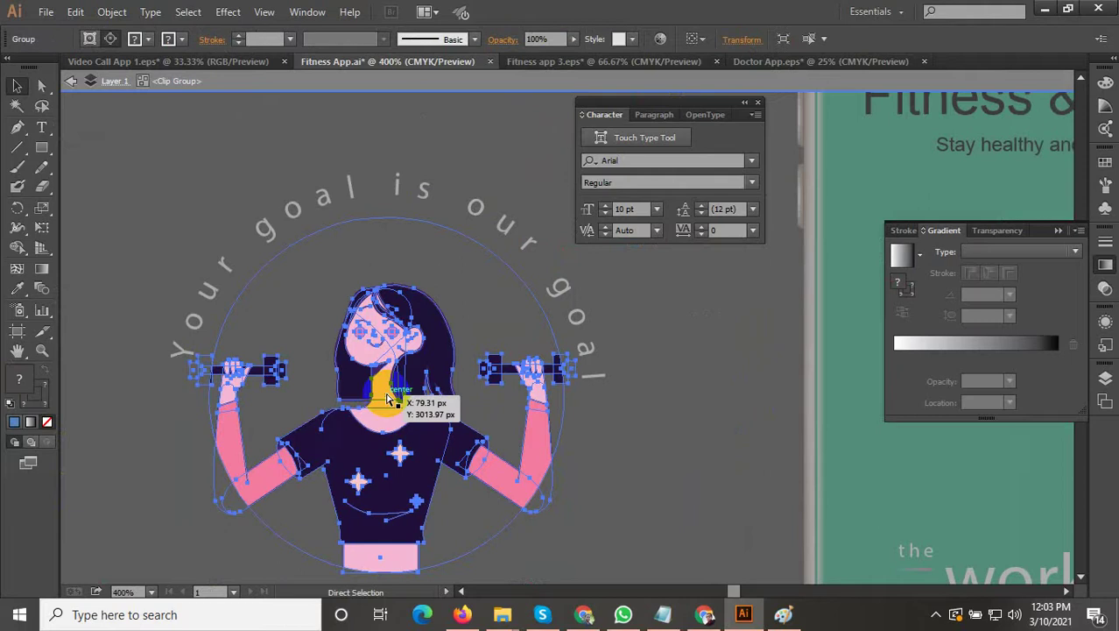
# Step: Isolate the inner group within the clip group and delete all parts of the dumbbell woman
pyautogui.doubleClick(388, 396)
pyautogui.doubleClick(398, 411)
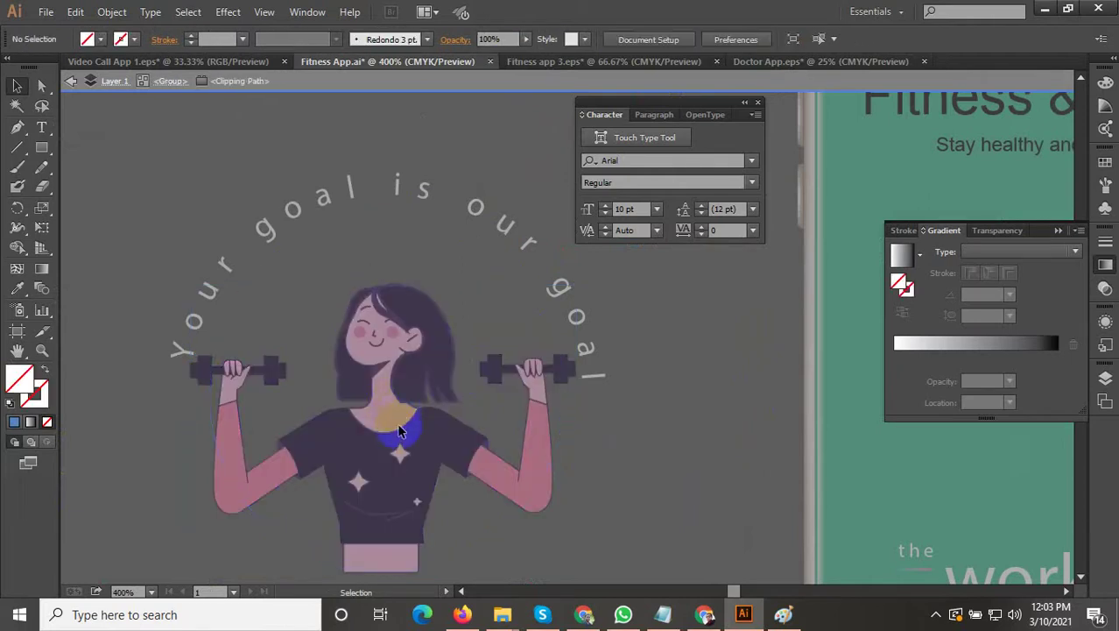
pyautogui.doubleClick(416, 438)
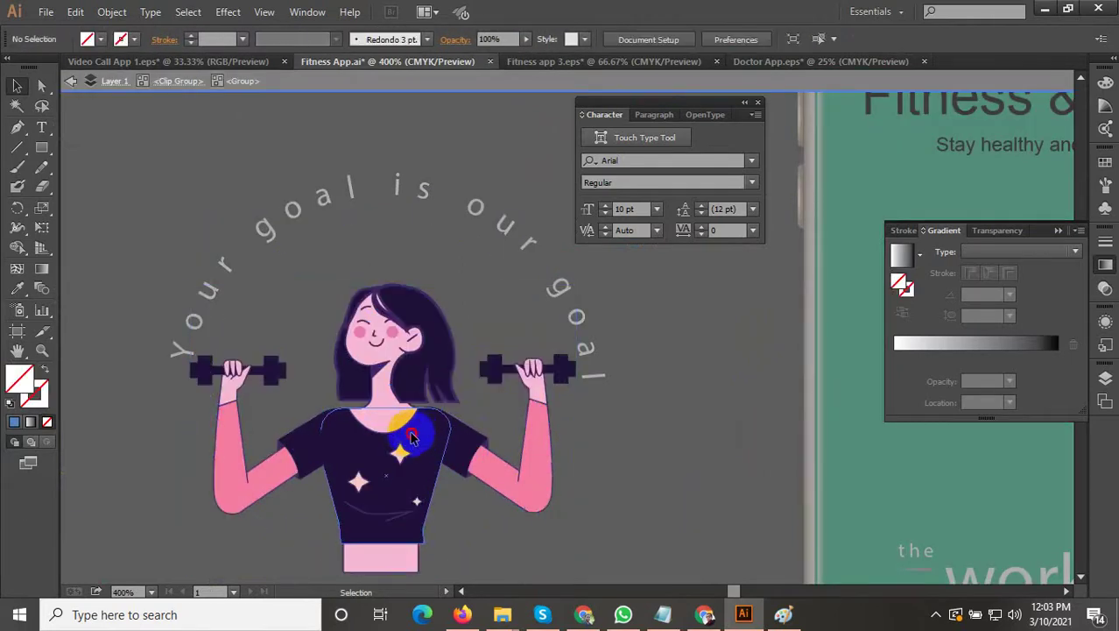
pyautogui.doubleClick(411, 438)
pyautogui.moveTo(487, 411); pyautogui.dragTo(577, 304)
pyautogui.moveTo(718, 532); pyautogui.dragTo(229, 166)
pyautogui.moveTo(371, 209); pyautogui.dragTo(266, 299)
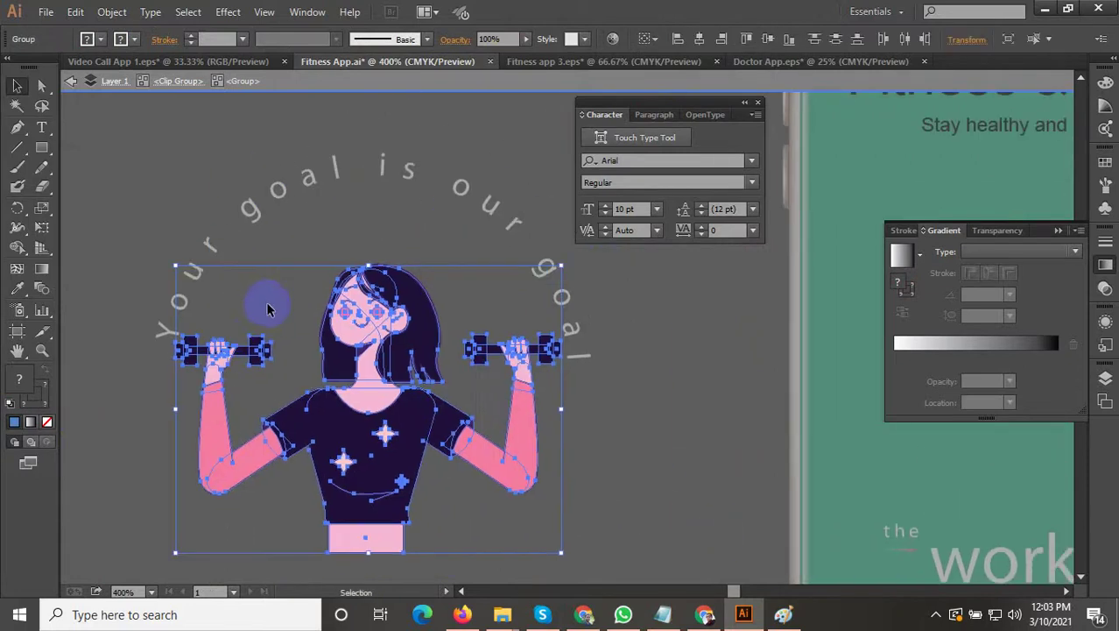
pyautogui.press('Delete')
# Step: Paste the treadmill runner into the inner group, enlarge her slightly and centre her beneath the curved slogan, leaving isolation mode
pyautogui.hotkey('ctrl', 'v')
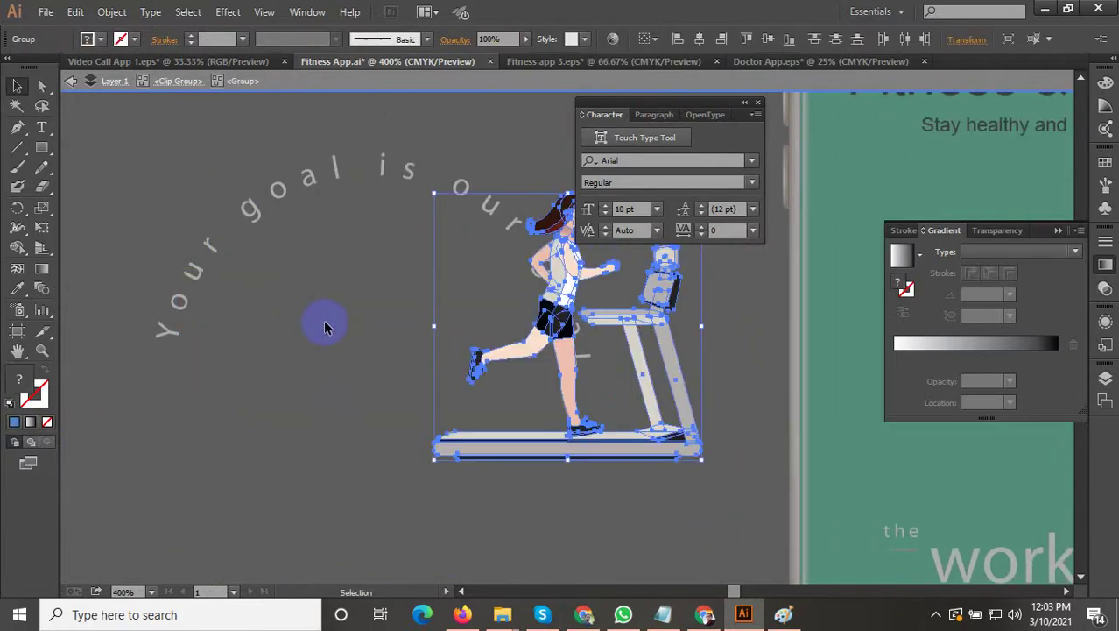
pyautogui.moveTo(402, 370); pyautogui.dragTo(512, 353)
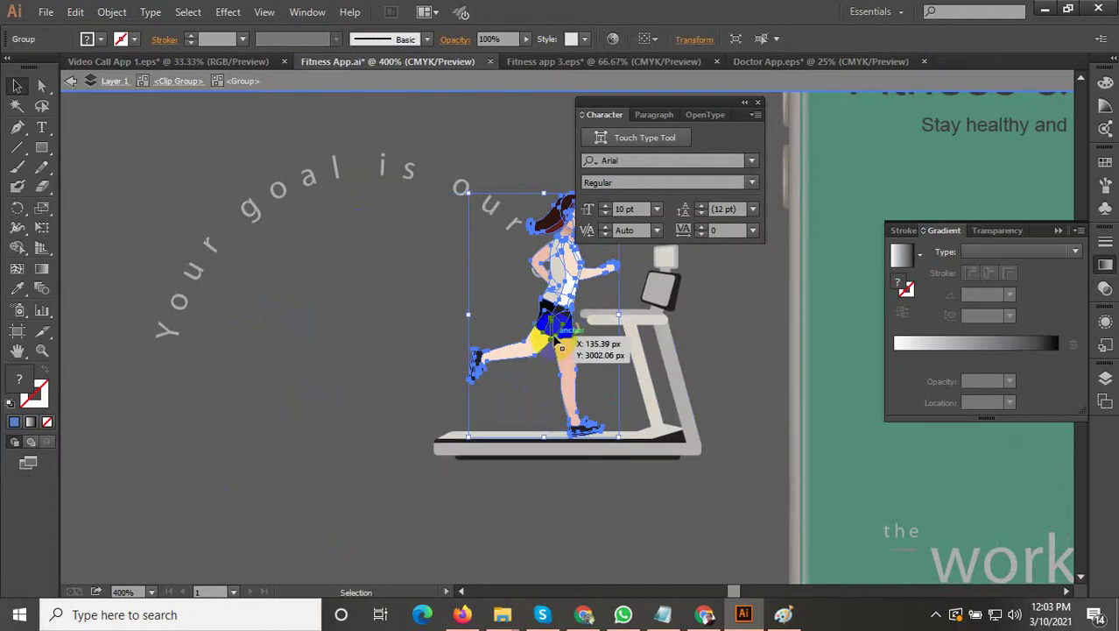
pyautogui.click(539, 307)
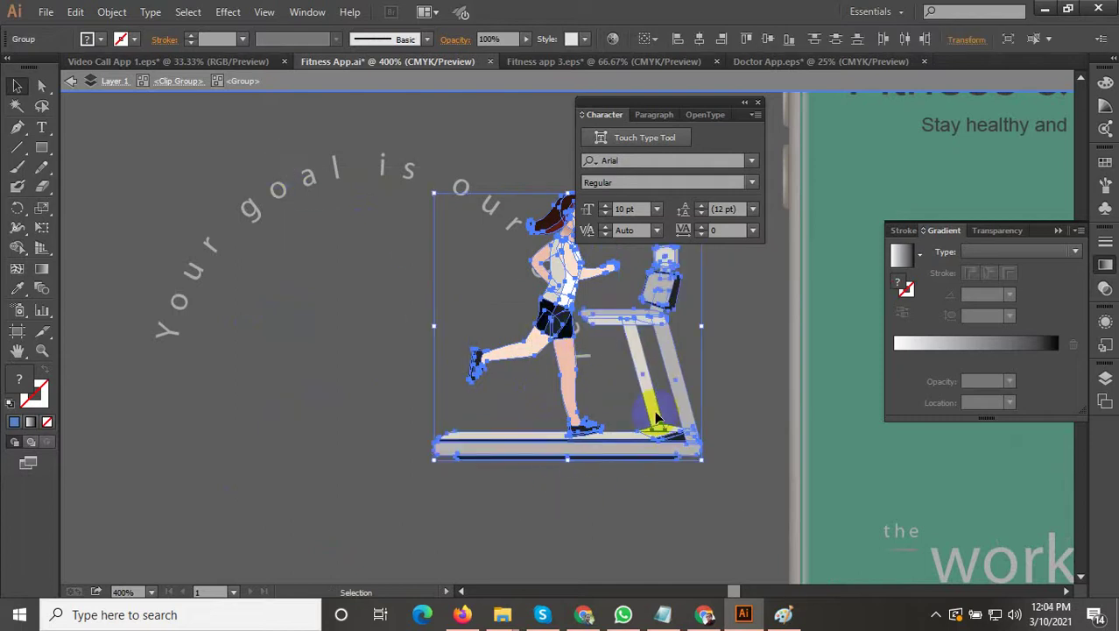
pyautogui.moveTo(659, 391); pyautogui.dragTo(453, 419)
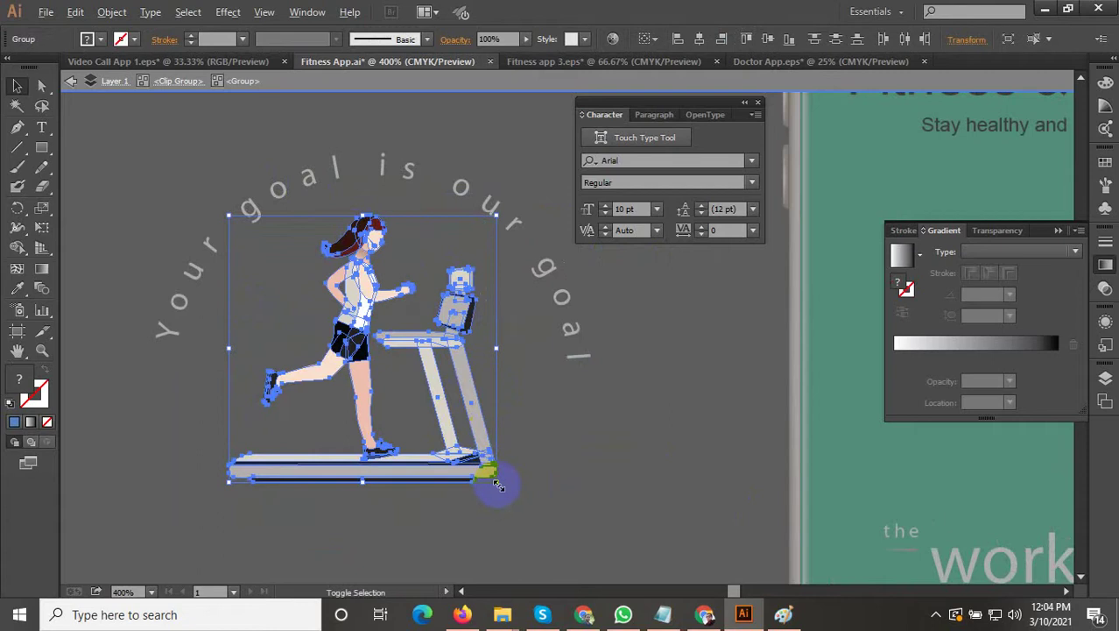
pyautogui.moveTo(497, 484); pyautogui.dragTo(515, 502)
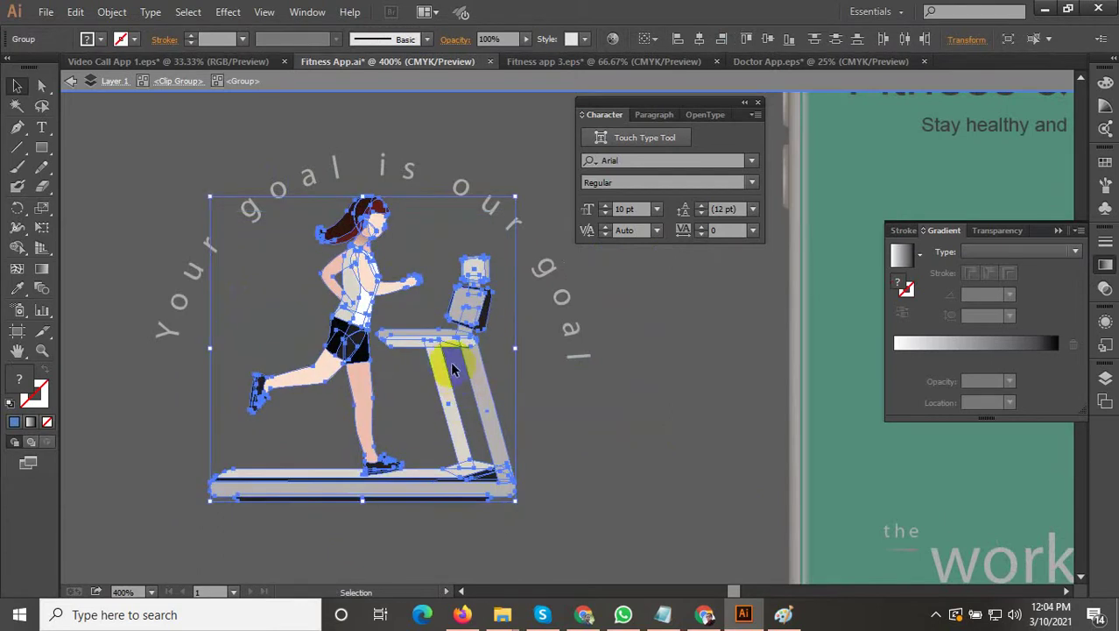
pyautogui.moveTo(436, 352); pyautogui.dragTo(440, 370)
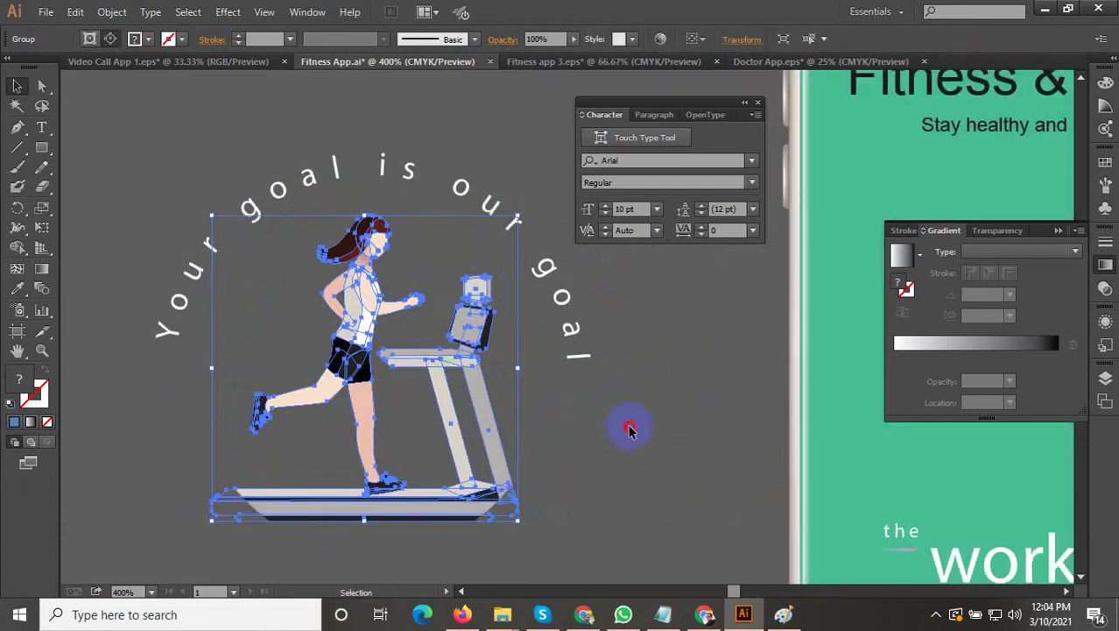
pyautogui.click(628, 429)
# Step: Isolate the treadmill runner's clip group and select its circular clipping path
pyautogui.scroll(-2, 625, 434)
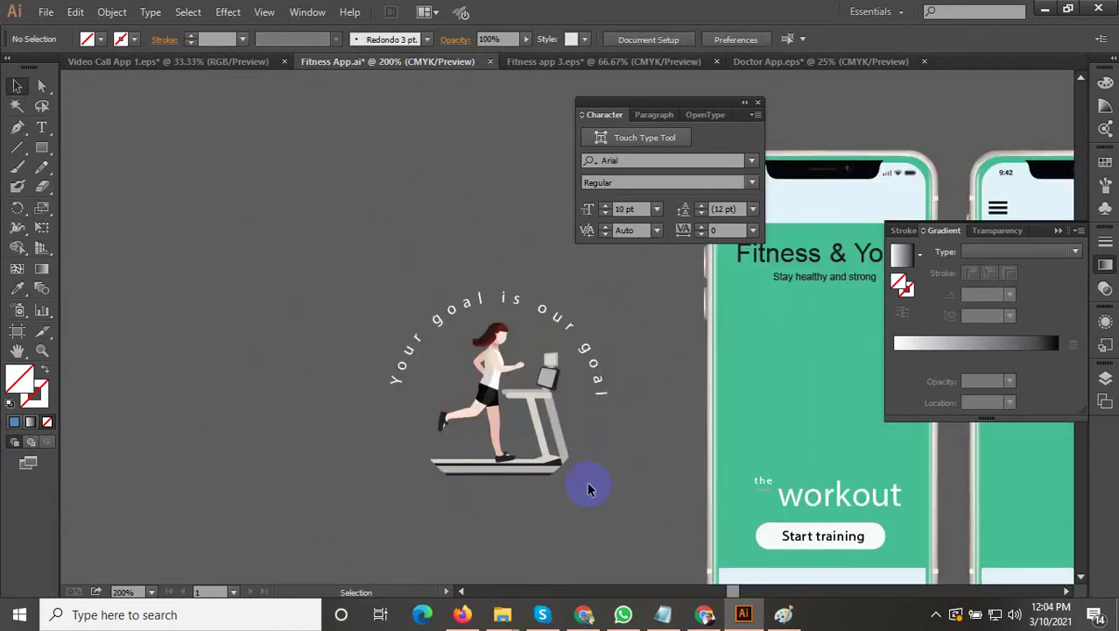
pyautogui.click(534, 405)
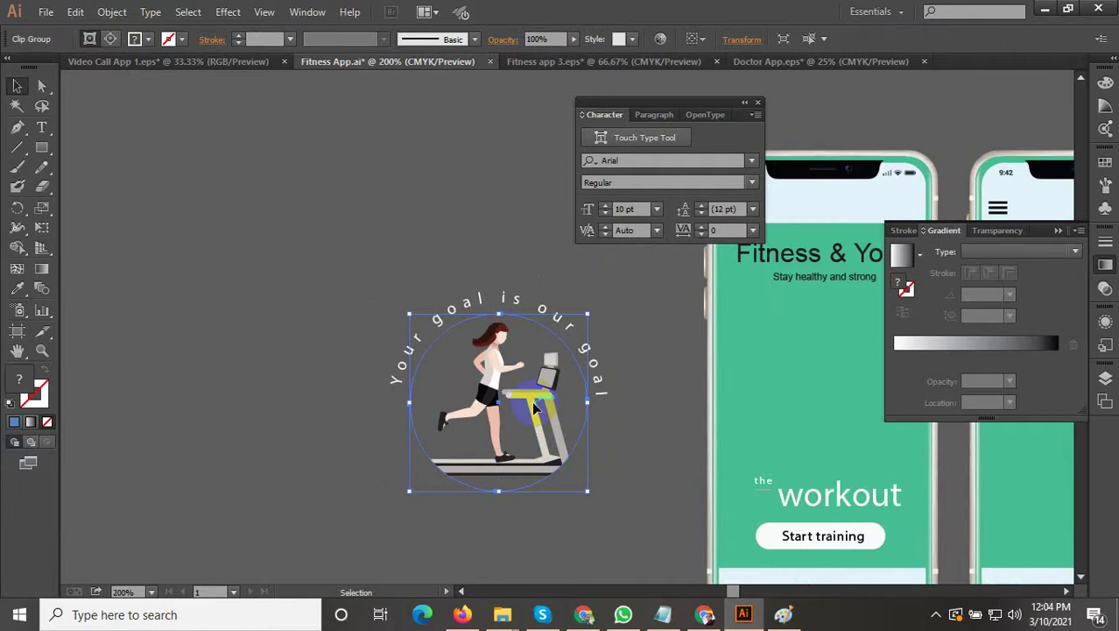
pyautogui.click(584, 490)
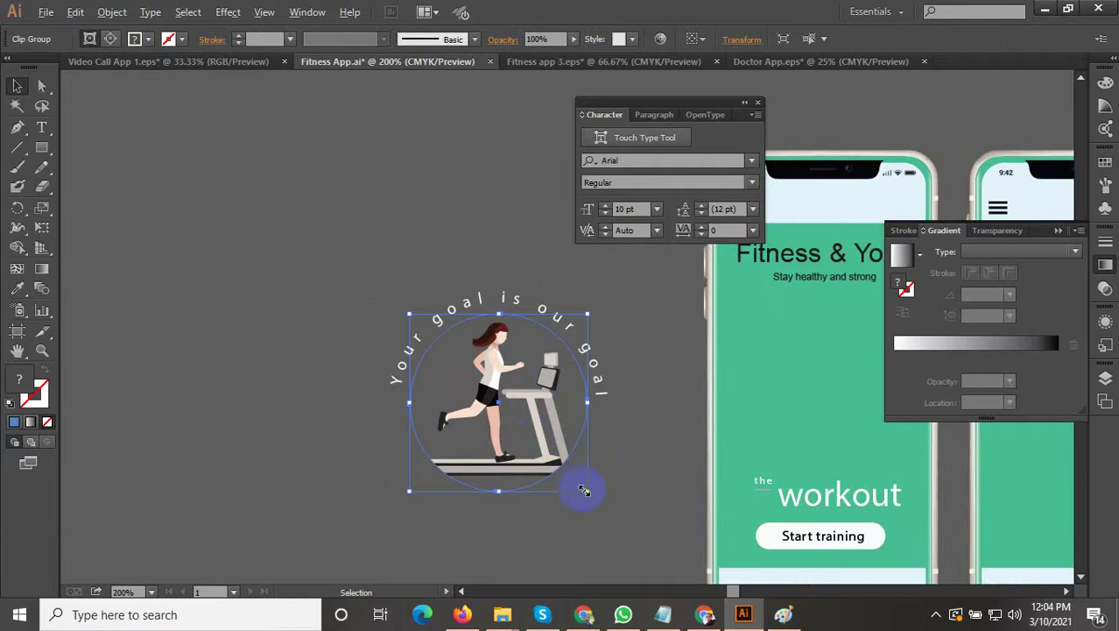
pyautogui.doubleClick(541, 464)
pyautogui.press('alt')
pyautogui.click(618, 434)
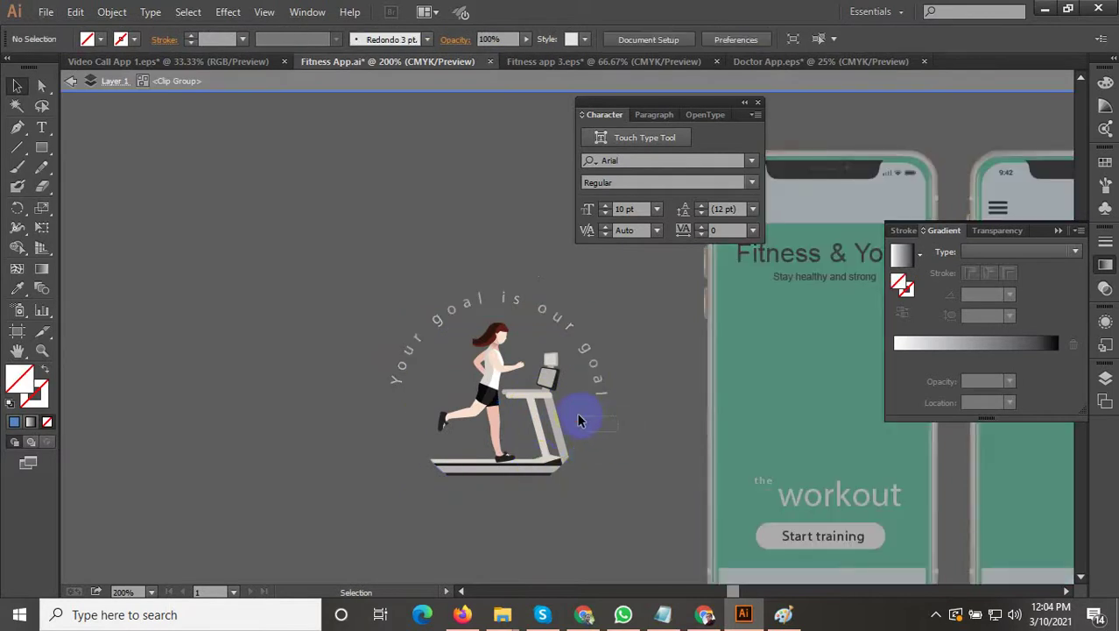
pyautogui.click(578, 419)
pyautogui.scroll(1, 579, 432)
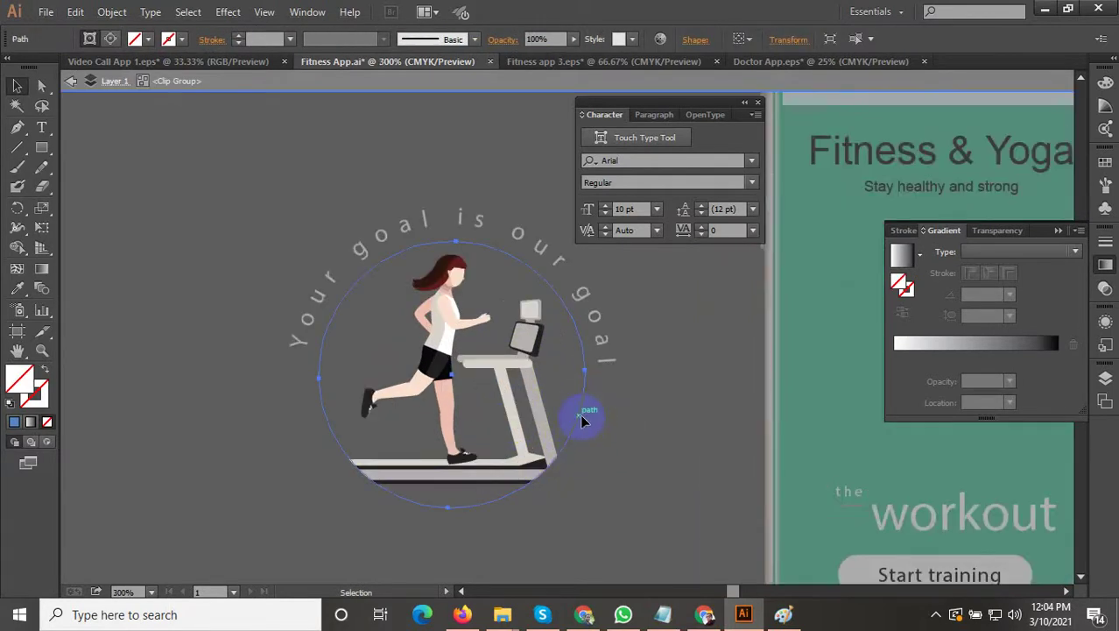
# Step: Try to isolate the circular clipping path itself for editing, and leave isolation mode
pyautogui.doubleClick(582, 422)
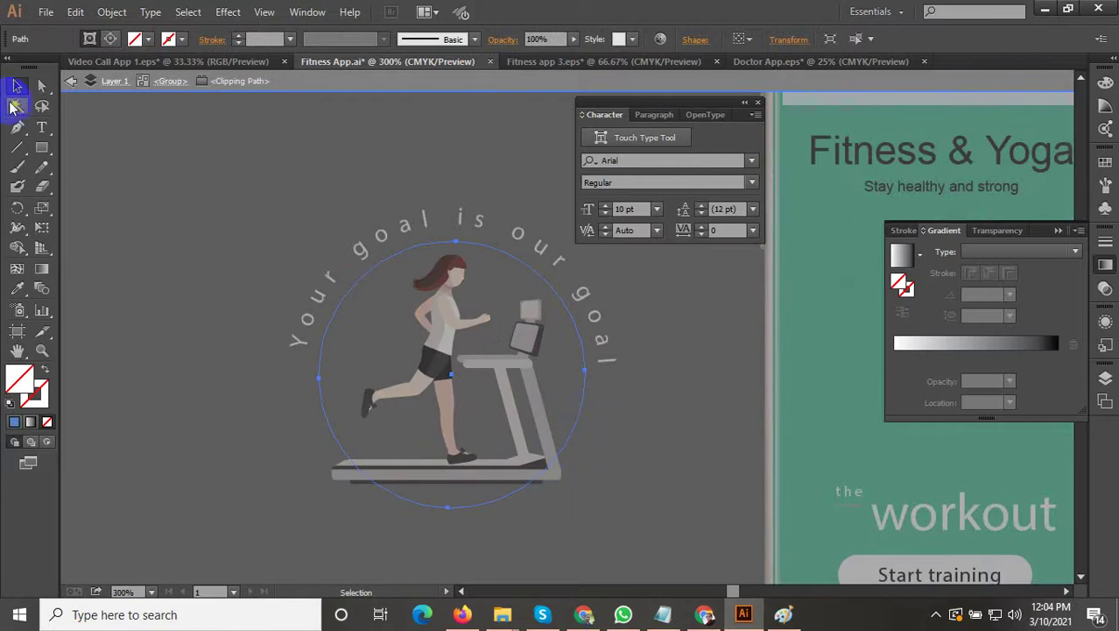
pyautogui.doubleClick(447, 510)
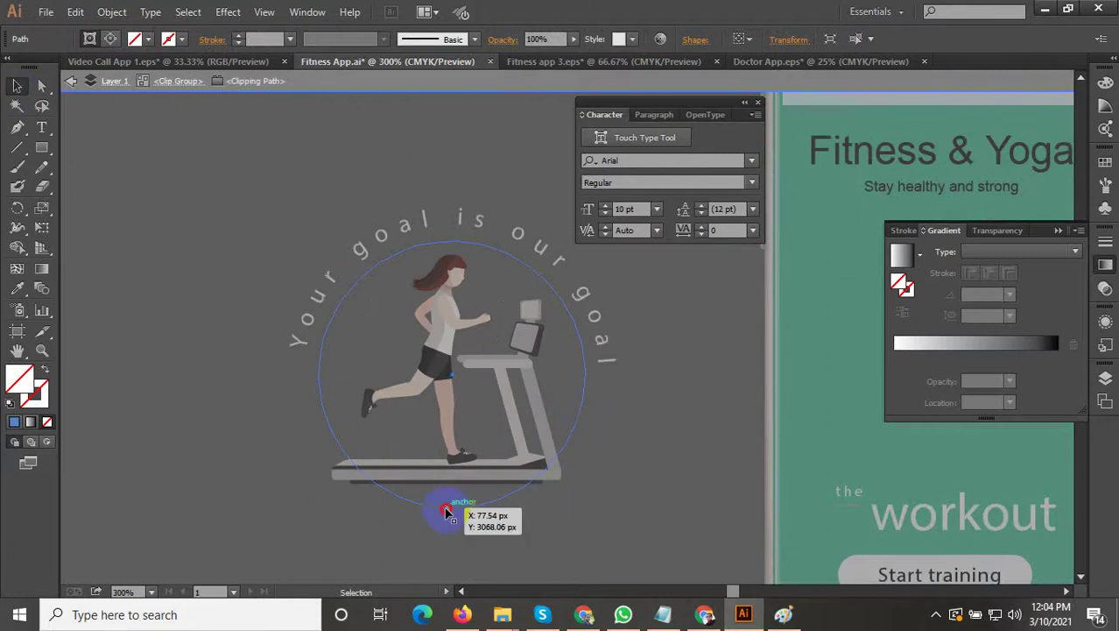
pyautogui.doubleClick(478, 507)
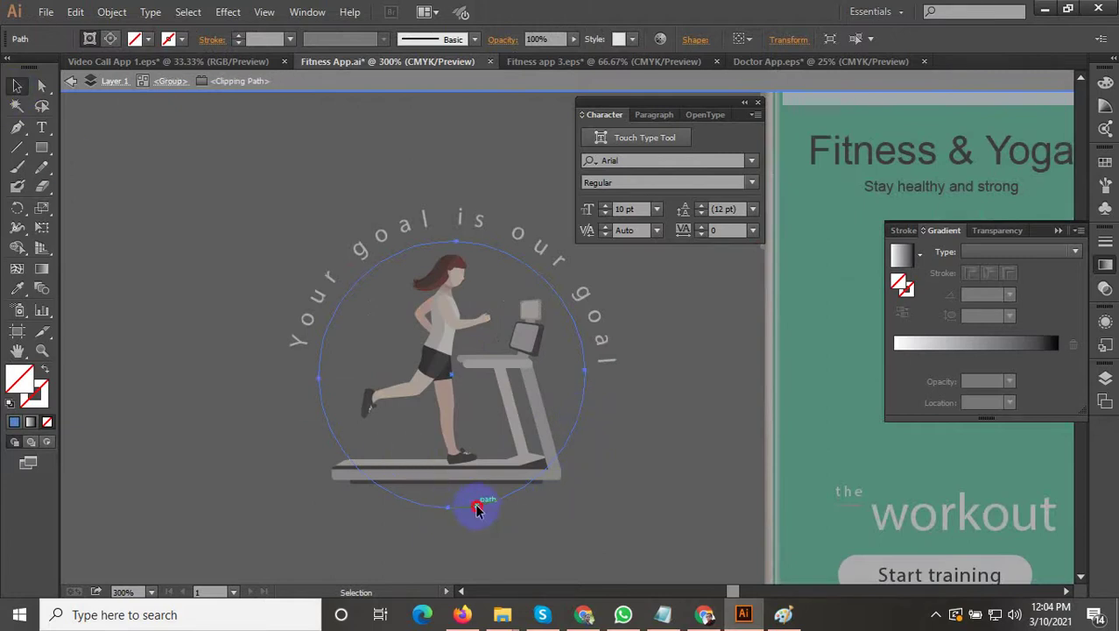
pyautogui.click(582, 370)
pyautogui.click(582, 370)
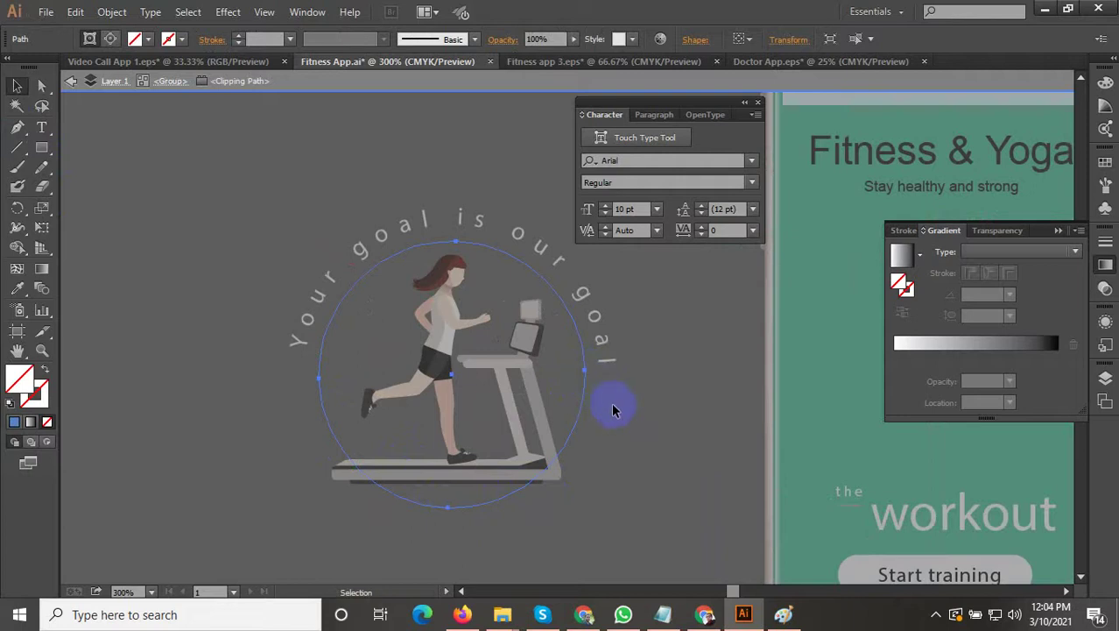
pyautogui.doubleClick(650, 405)
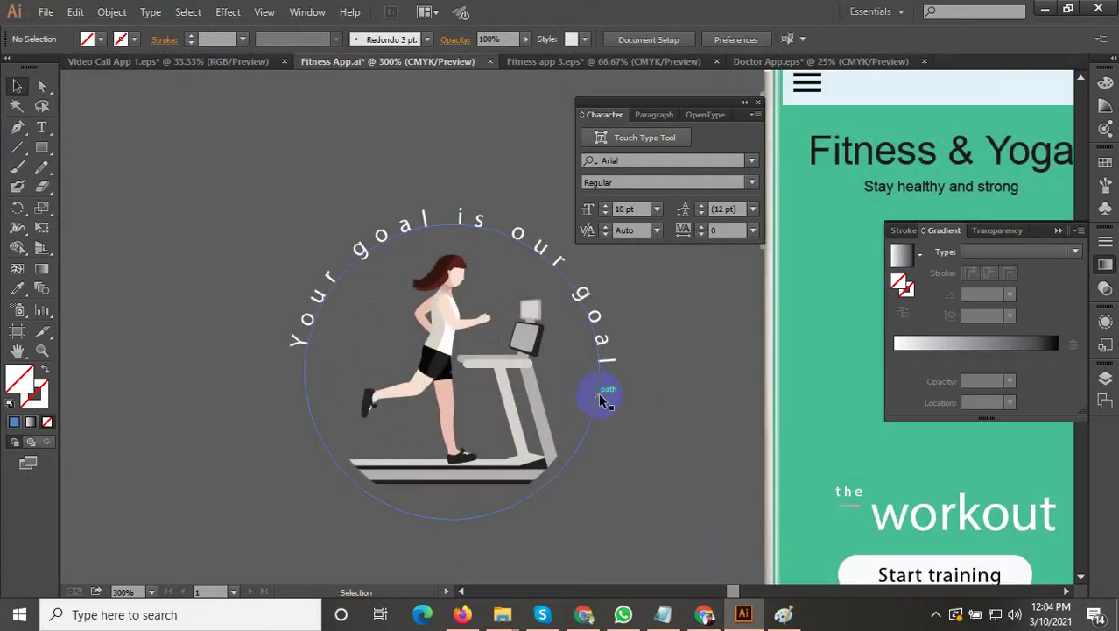
pyautogui.tripleClick(599, 398)
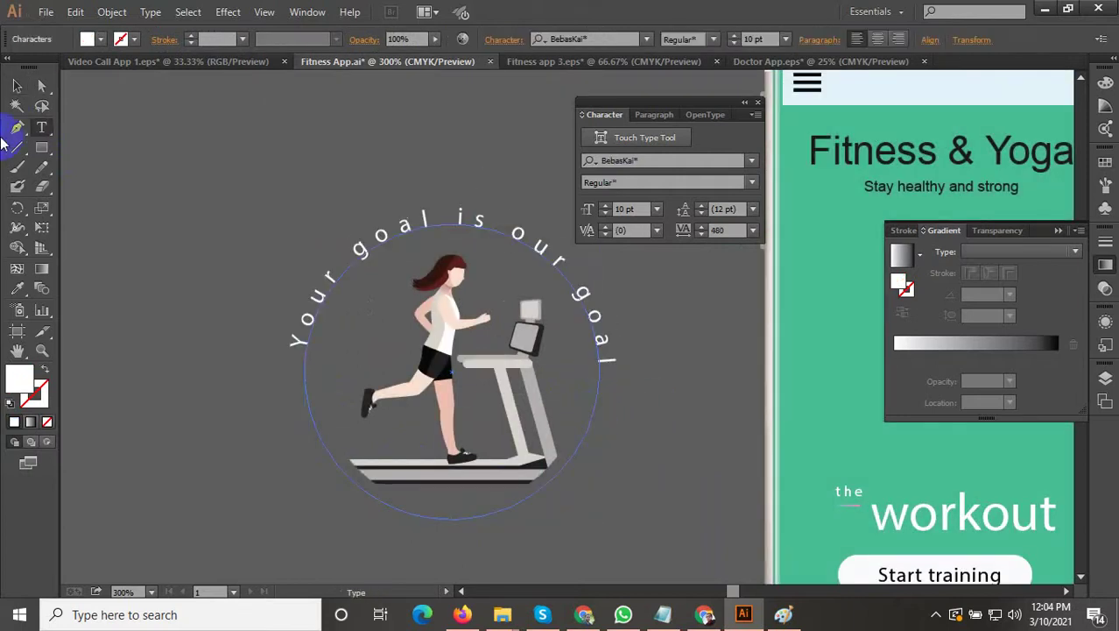
pyautogui.click(16, 86)
pyautogui.click(361, 462)
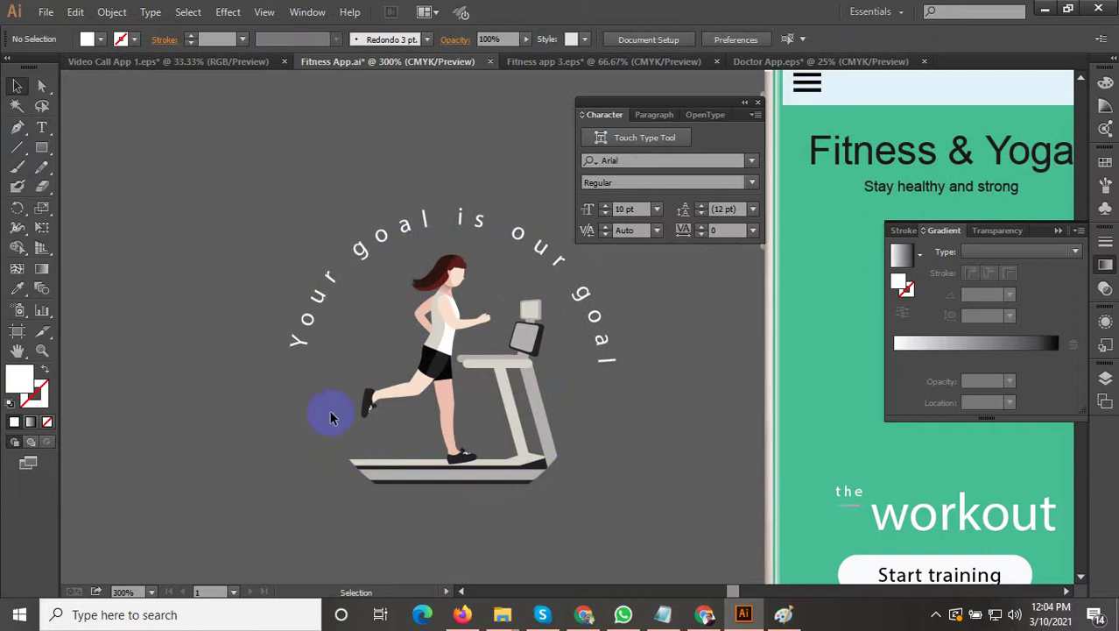
# Step: Try again to reach the clipping circle around the runner by re-entering the clip group's isolation mode, and leave it
pyautogui.doubleClick(332, 429)
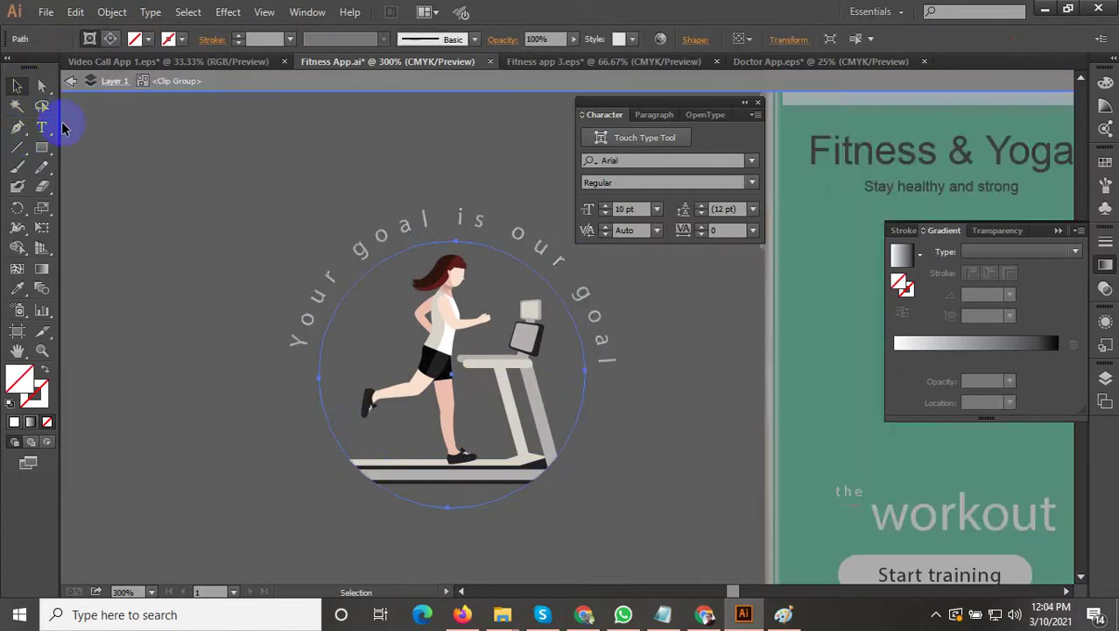
pyautogui.click(219, 439)
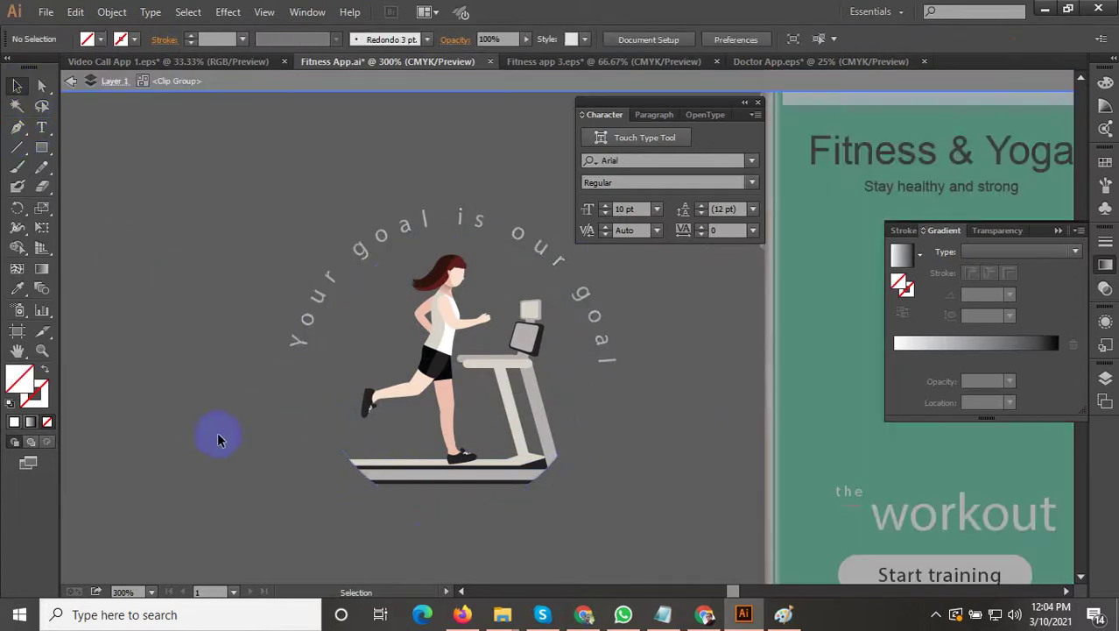
pyautogui.doubleClick(294, 433)
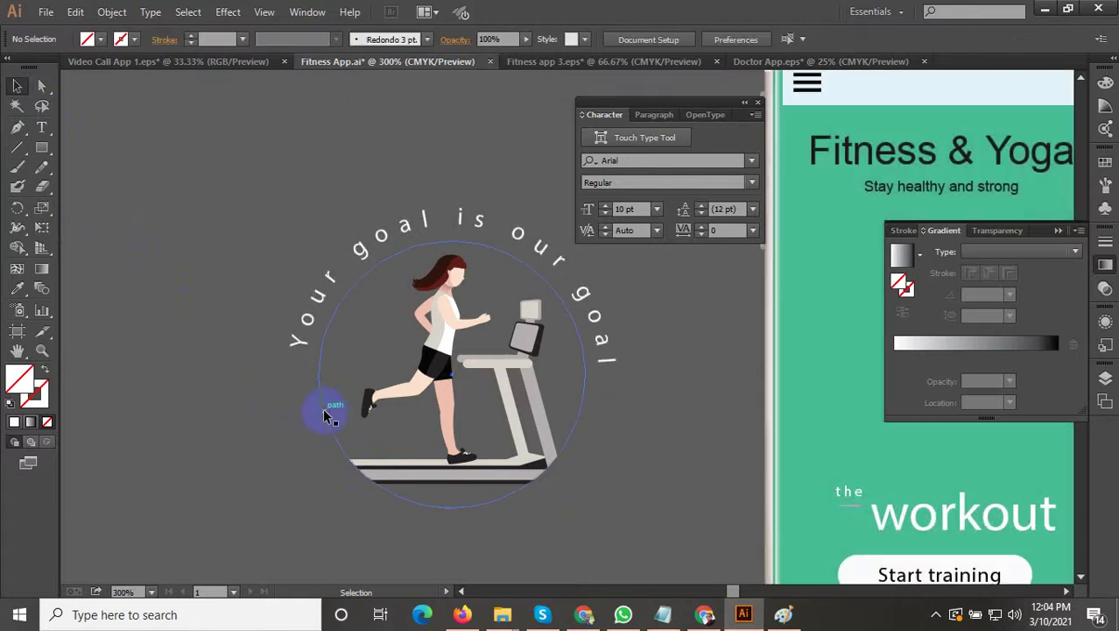
pyautogui.doubleClick(324, 414)
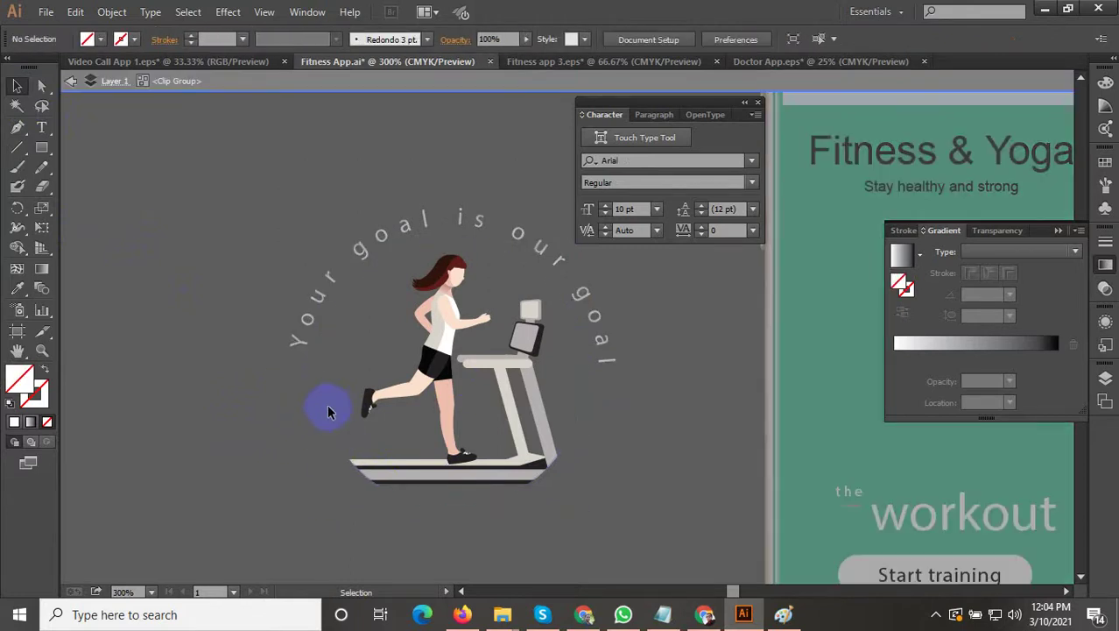
pyautogui.click(322, 418)
pyautogui.doubleClick(219, 315)
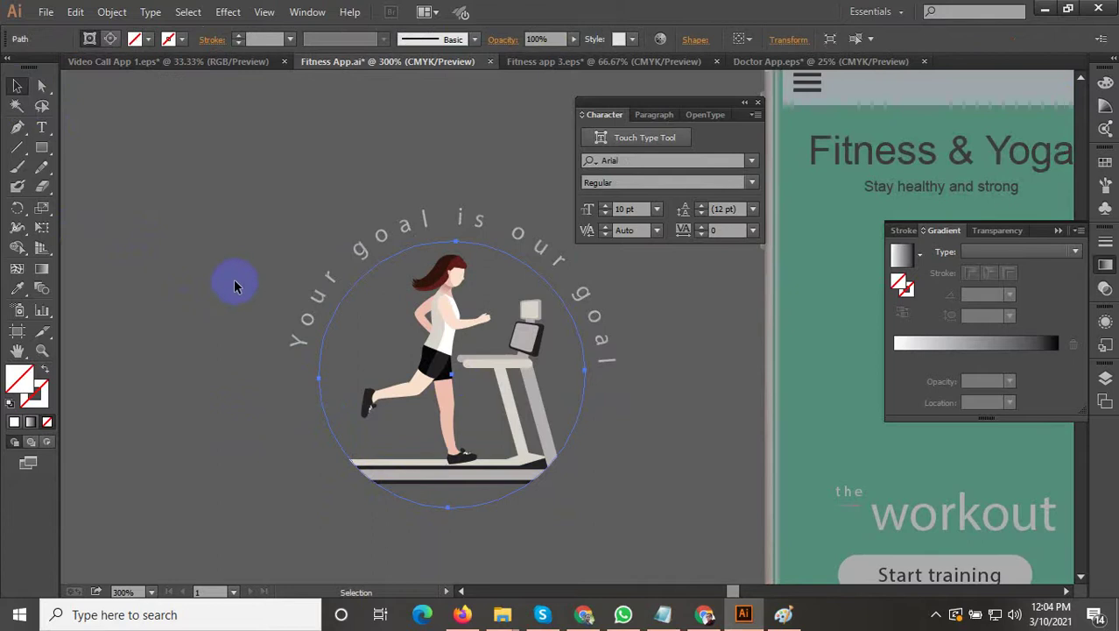
pyautogui.click(332, 419)
pyautogui.doubleClick(331, 422)
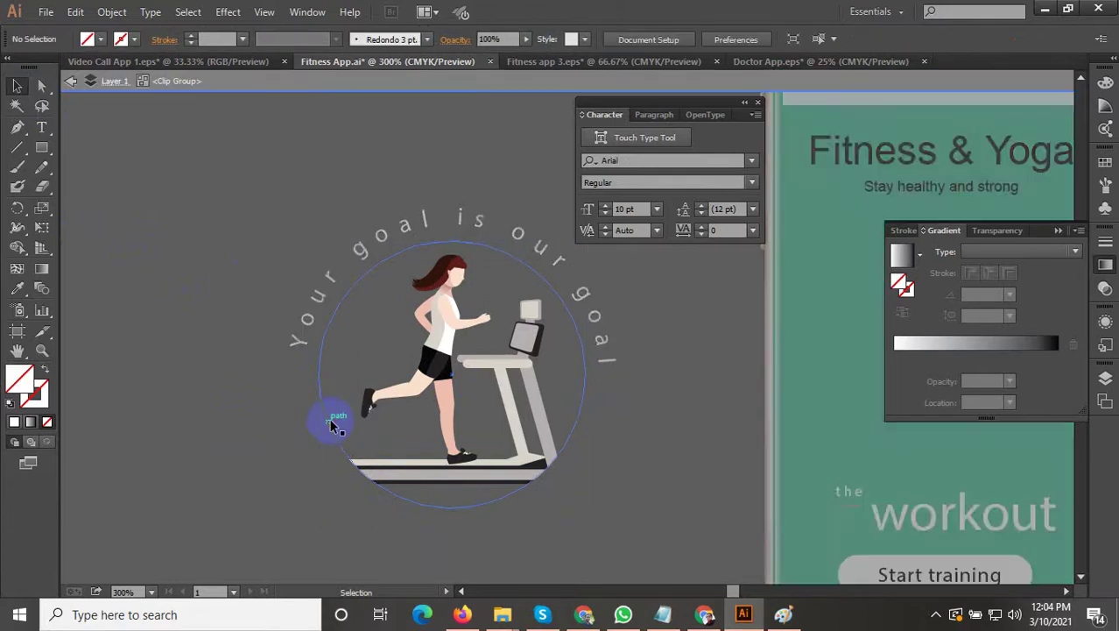
pyautogui.press('Escape')
# Step: Try to resize the runner's clip group and shift its clipping circle, and undo the change
pyautogui.click(322, 400)
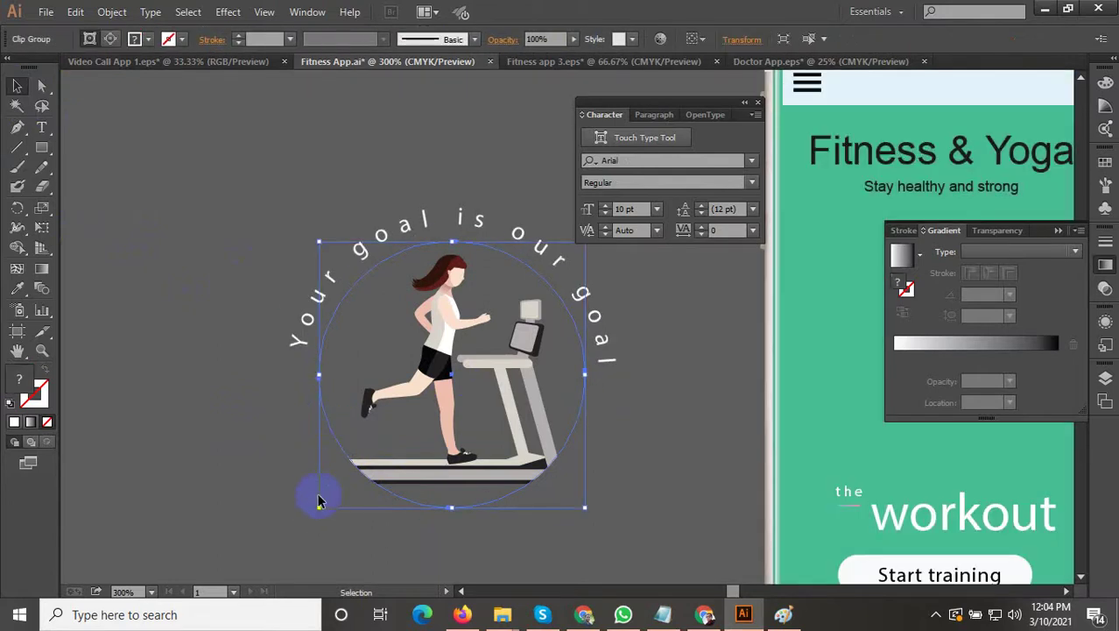
pyautogui.moveTo(320, 510); pyautogui.dragTo(341, 473)
pyautogui.doubleClick(332, 438)
pyautogui.moveTo(333, 437); pyautogui.dragTo(319, 449)
pyautogui.hotkey('ctrl', 'z')
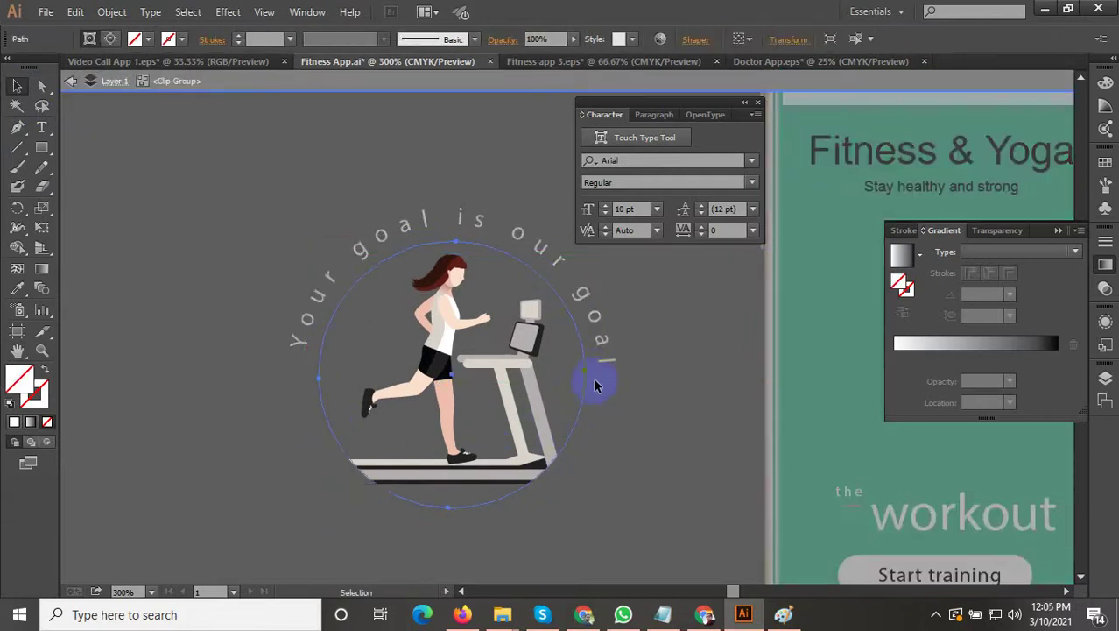
# Step: Reposition the clipping circle within the runner's clip group so her head and the treadmill fit inside, and leave isolation mode
pyautogui.moveTo(586, 372); pyautogui.dragTo(592, 375)
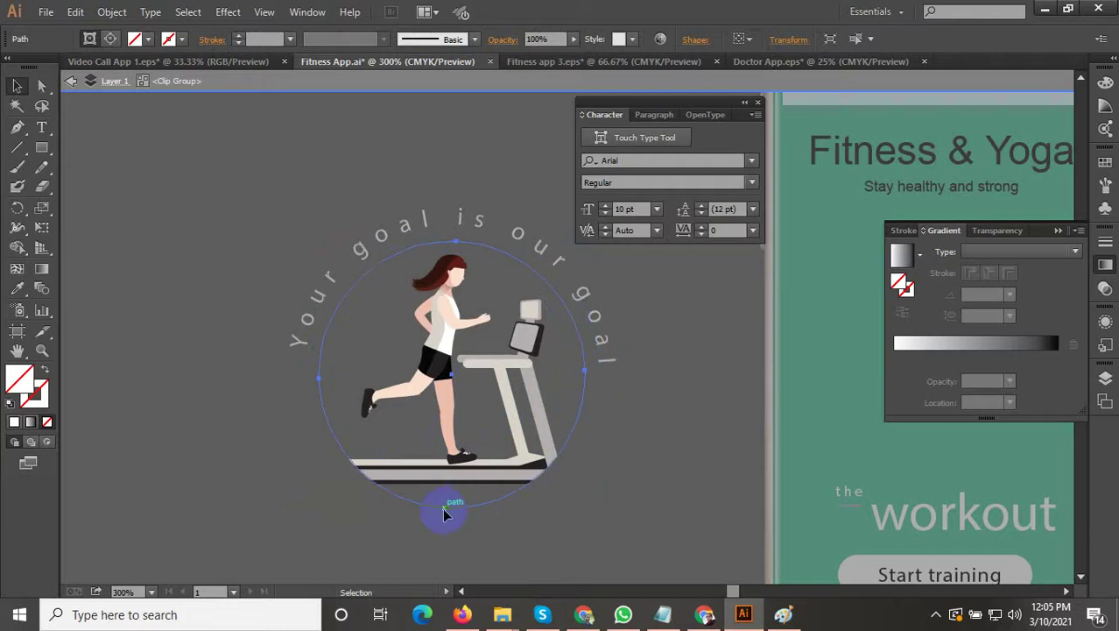
pyautogui.moveTo(445, 514); pyautogui.dragTo(446, 531)
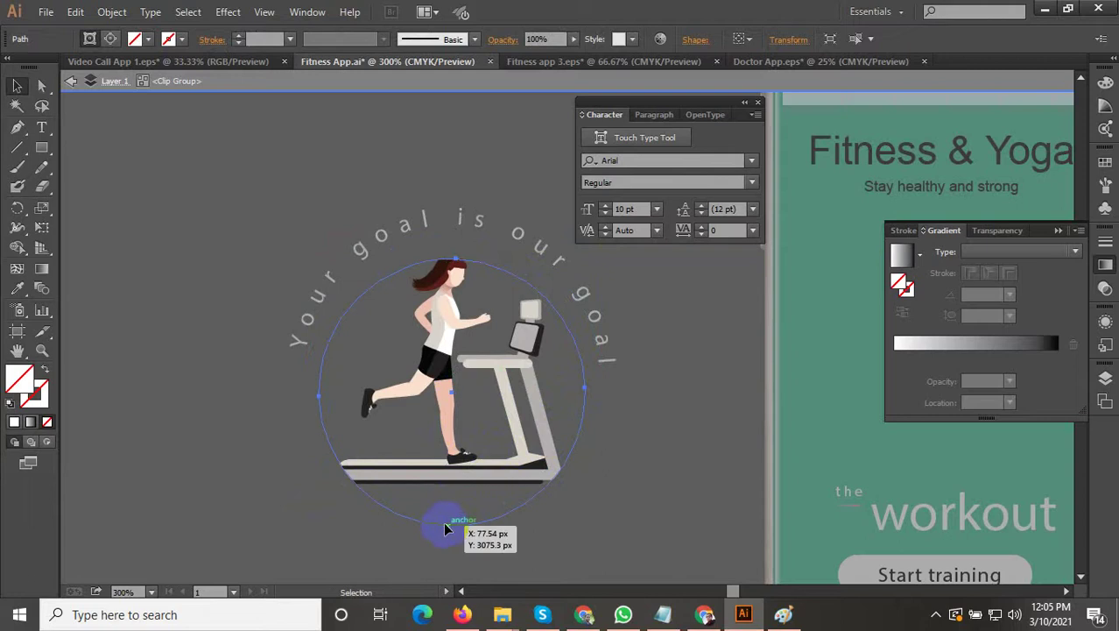
pyautogui.scroll(1, 495, 286)
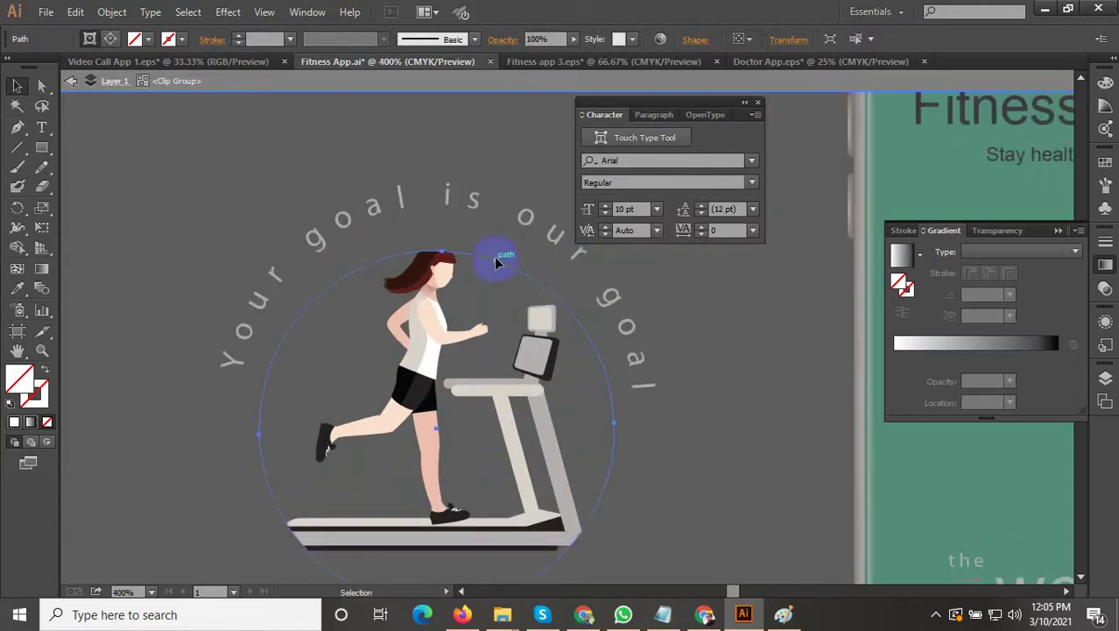
pyautogui.moveTo(496, 262)
pyautogui.mouseDown()
pyautogui.moveTo(497, 250)
pyautogui.moveTo(494, 259)
pyautogui.mouseUp()
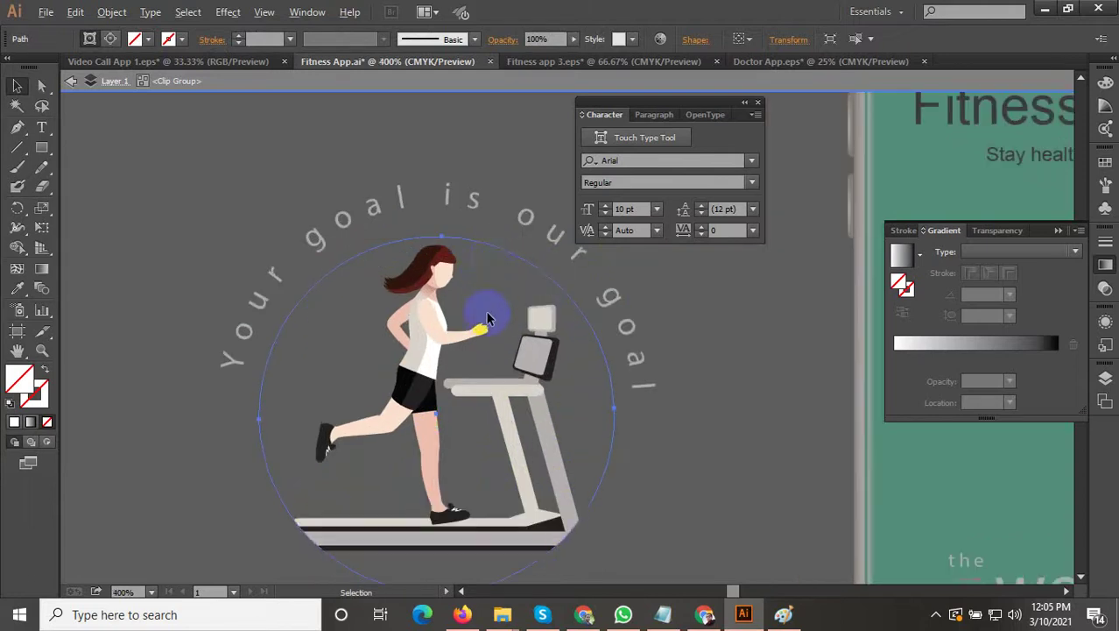
pyautogui.scroll(-1, 487, 318)
pyautogui.click(652, 455)
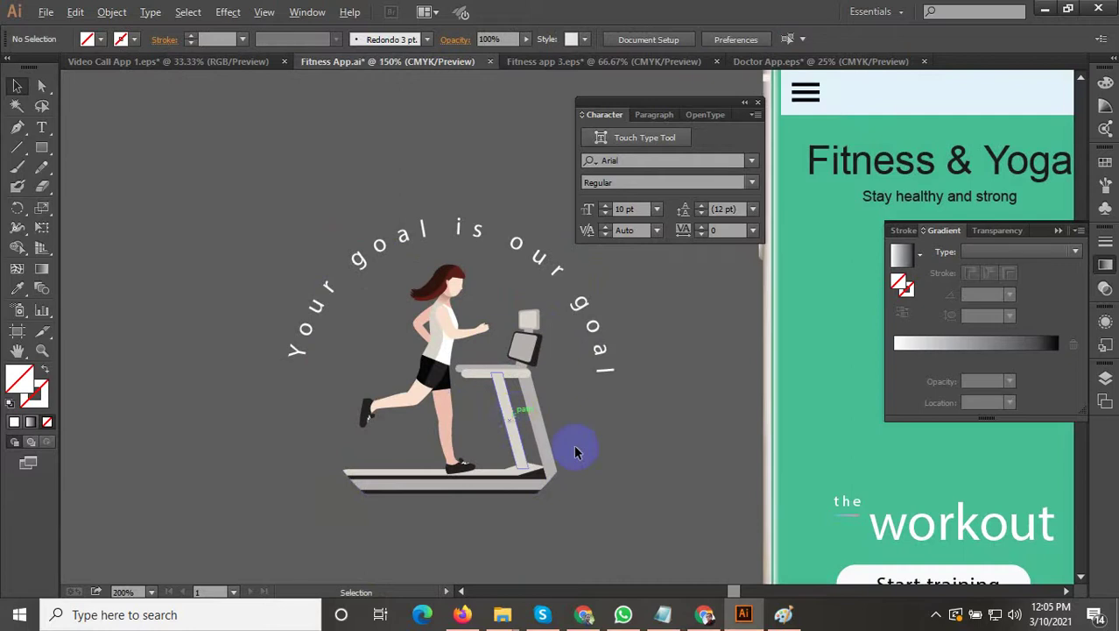
# Step: Group the treadmill runner with the curved slogan
pyautogui.scroll(-1, 576, 451)
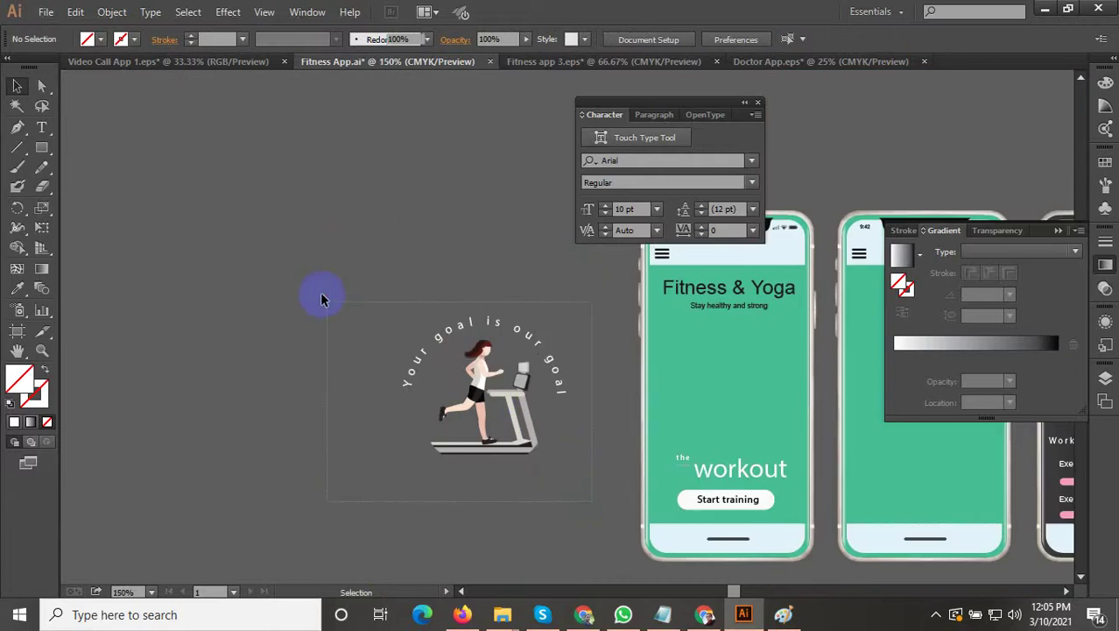
pyautogui.moveTo(321, 299); pyautogui.dragTo(211, 271)
pyautogui.rightClick(377, 329)
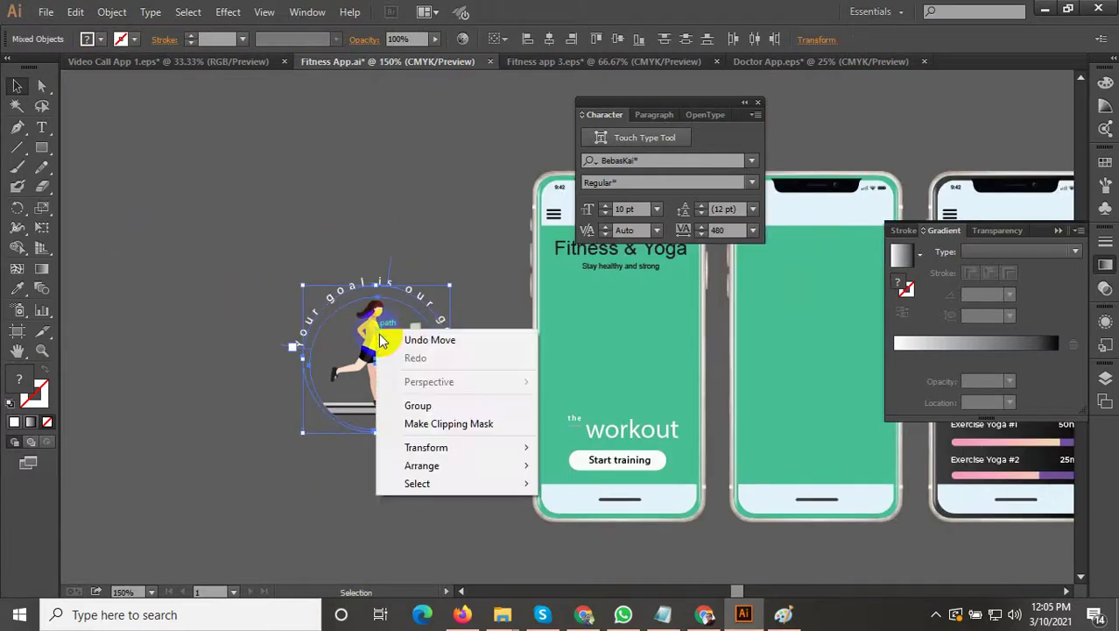
pyautogui.click(423, 405)
# Step: Move the runner and slogan group onto the first green phone screen and scale it down to about 86.6 px wide
pyautogui.scroll(-1, 319, 260)
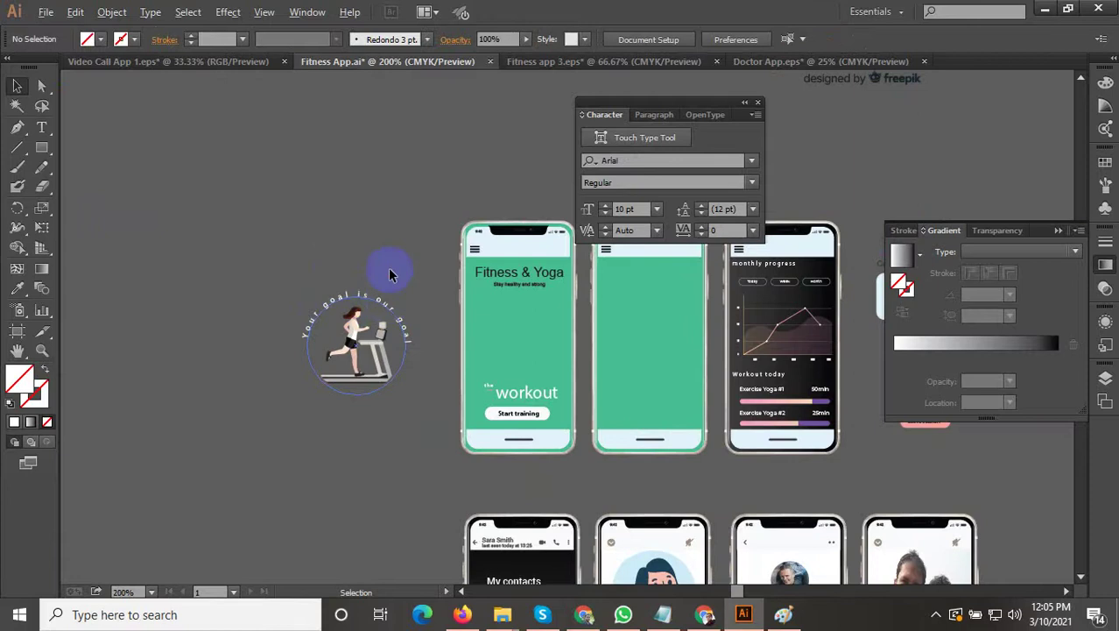
pyautogui.scroll(2, 390, 274)
pyautogui.moveTo(320, 375); pyautogui.dragTo(639, 371)
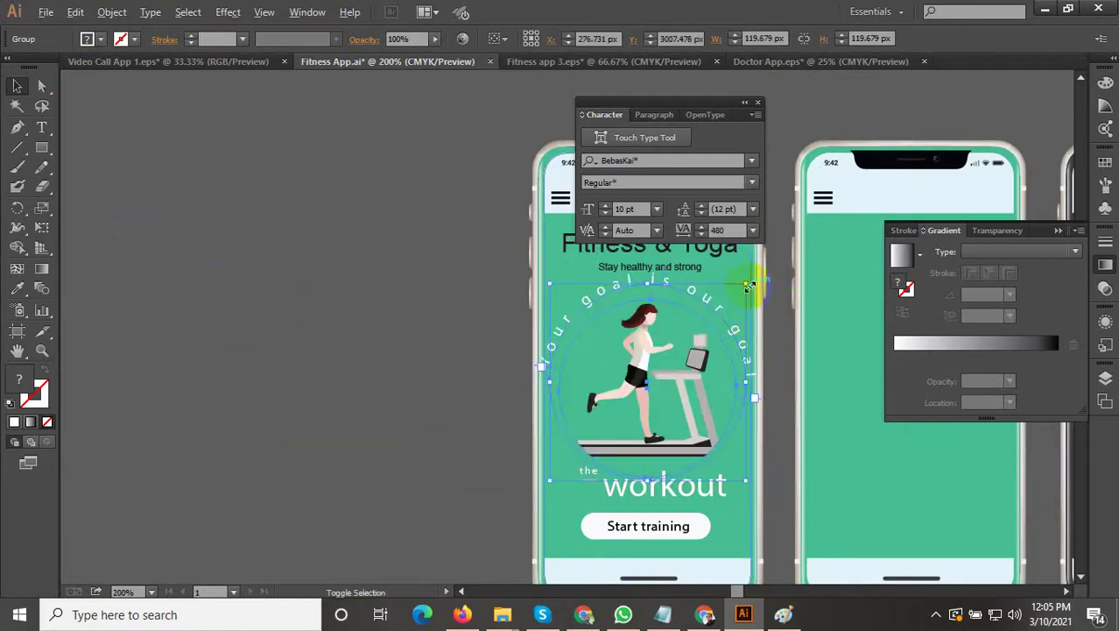
pyautogui.moveTo(739, 300); pyautogui.dragTo(735, 315)
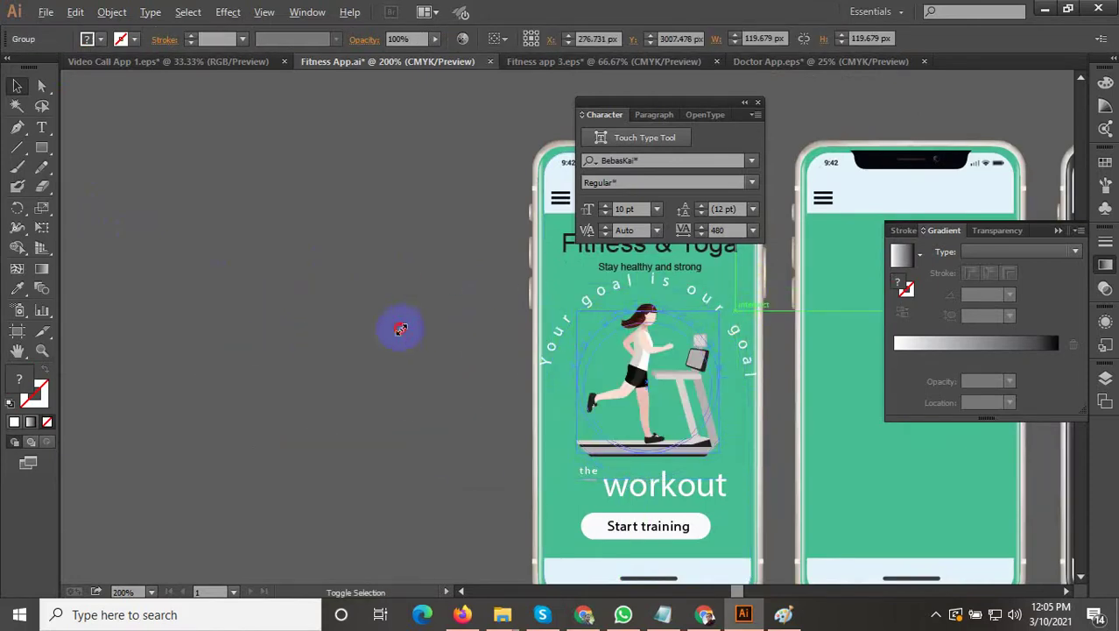
pyautogui.moveTo(400, 330); pyautogui.dragTo(207, 310)
pyautogui.scroll(1, 418, 374)
# Step: Try moving and enlarging the runner and slogan group below the tagline, and undo these changes
pyautogui.moveTo(445, 362); pyautogui.dragTo(443, 351)
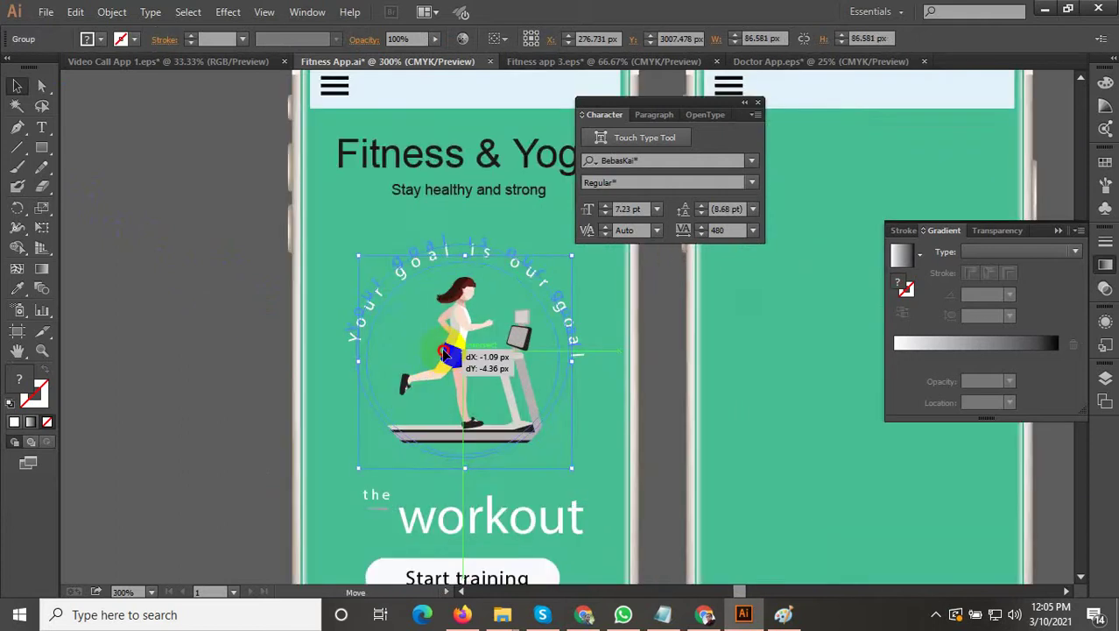
pyautogui.moveTo(508, 431); pyautogui.dragTo(506, 420)
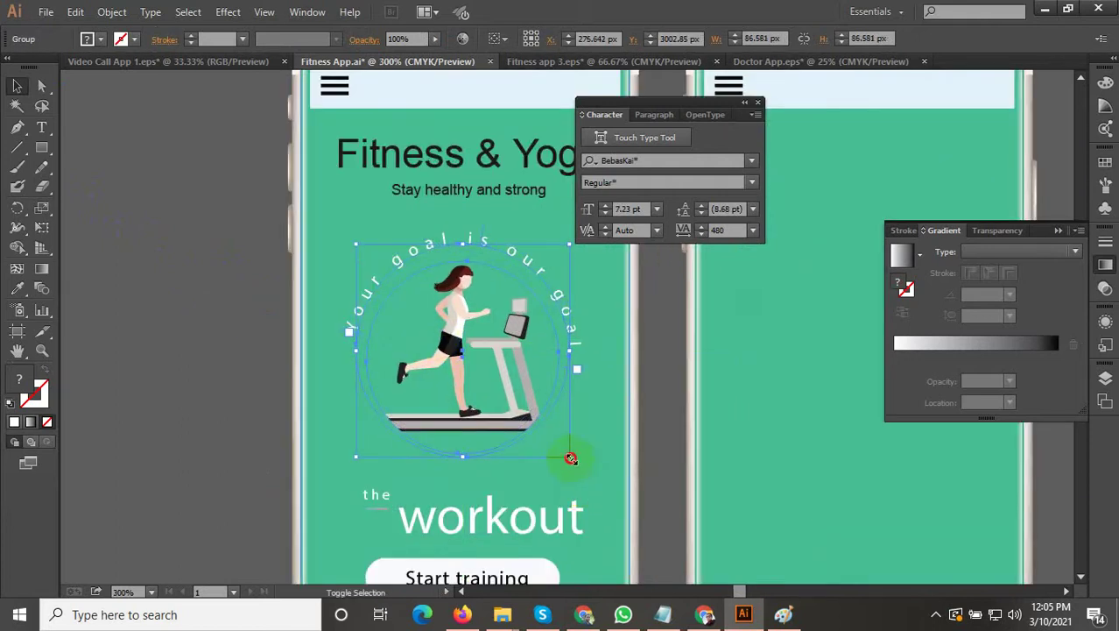
pyautogui.moveTo(598, 486)
pyautogui.mouseDown()
pyautogui.moveTo(618, 498)
pyautogui.moveTo(594, 491)
pyautogui.mouseUp()
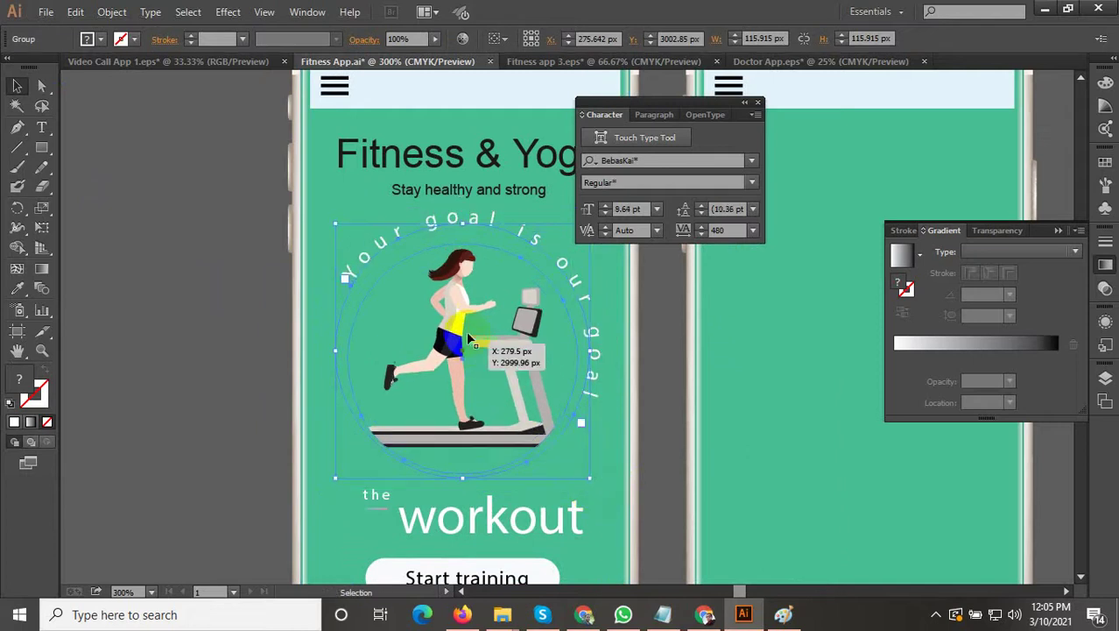
pyautogui.moveTo(448, 323); pyautogui.dragTo(458, 343)
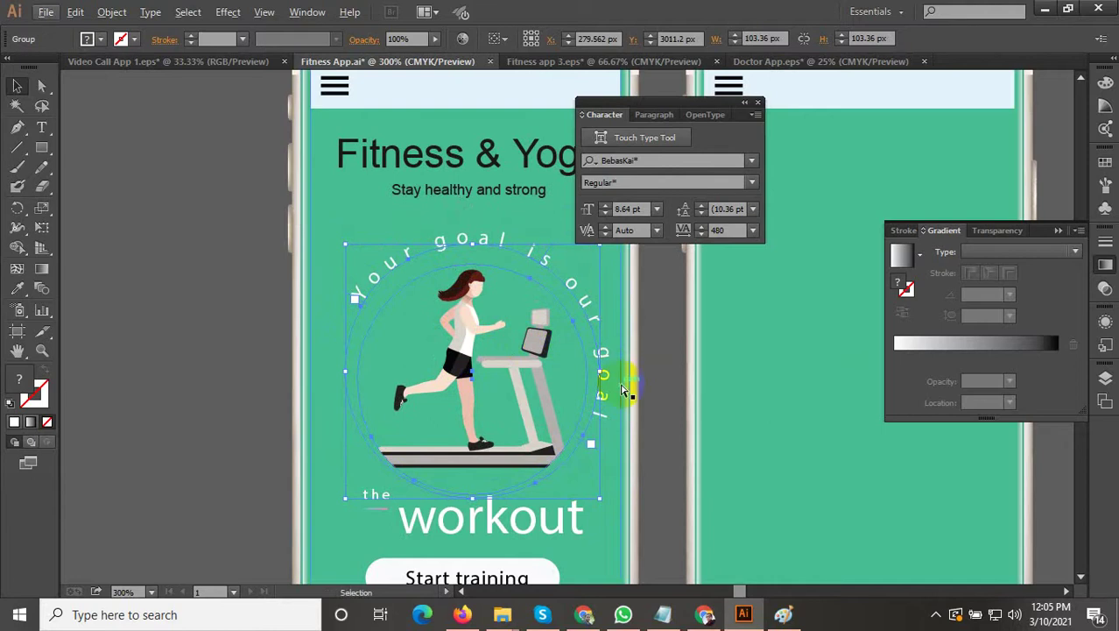
pyautogui.hotkey('ctrl', 'z')
pyautogui.hotkey('ctrl', 'z')
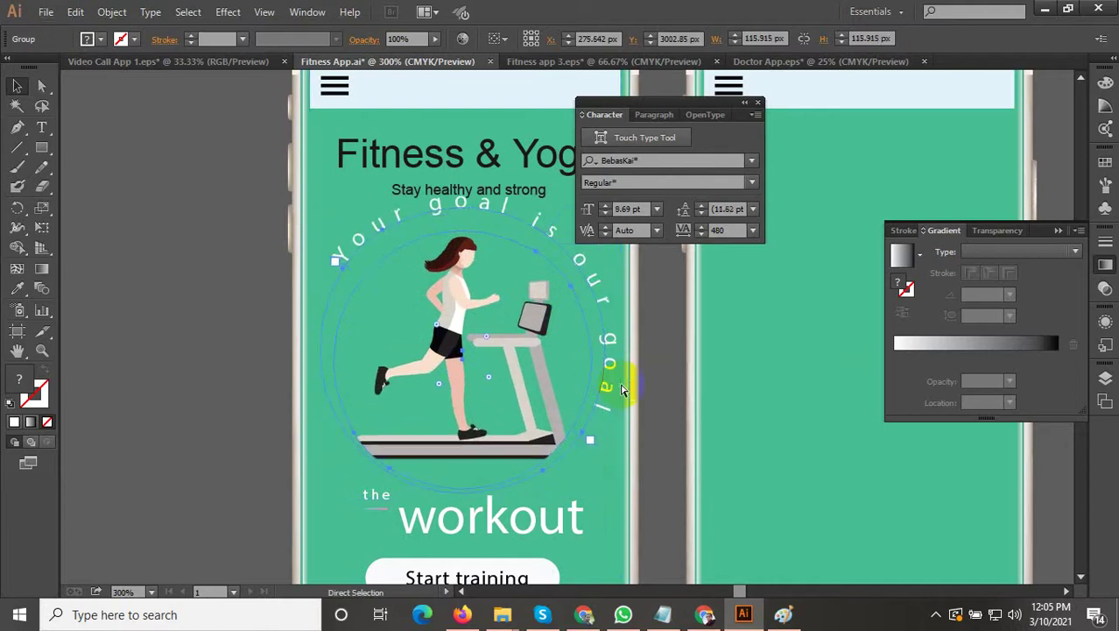
pyautogui.hotkey('ctrl', 'z')
pyautogui.hotkey('ctrl', 'z')
pyautogui.hotkey('ctrl', 'z')
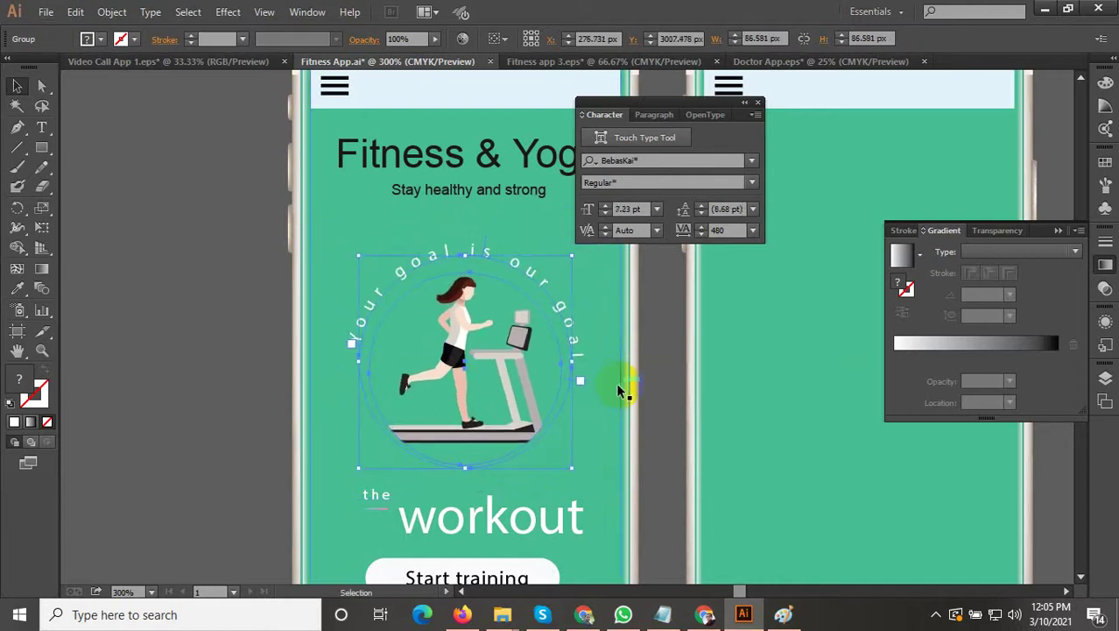
# Step: Nudge the runner and slogan group slightly up and to the right to place it between the tagline and the workout text
pyautogui.moveTo(508, 377); pyautogui.dragTo(511, 370)
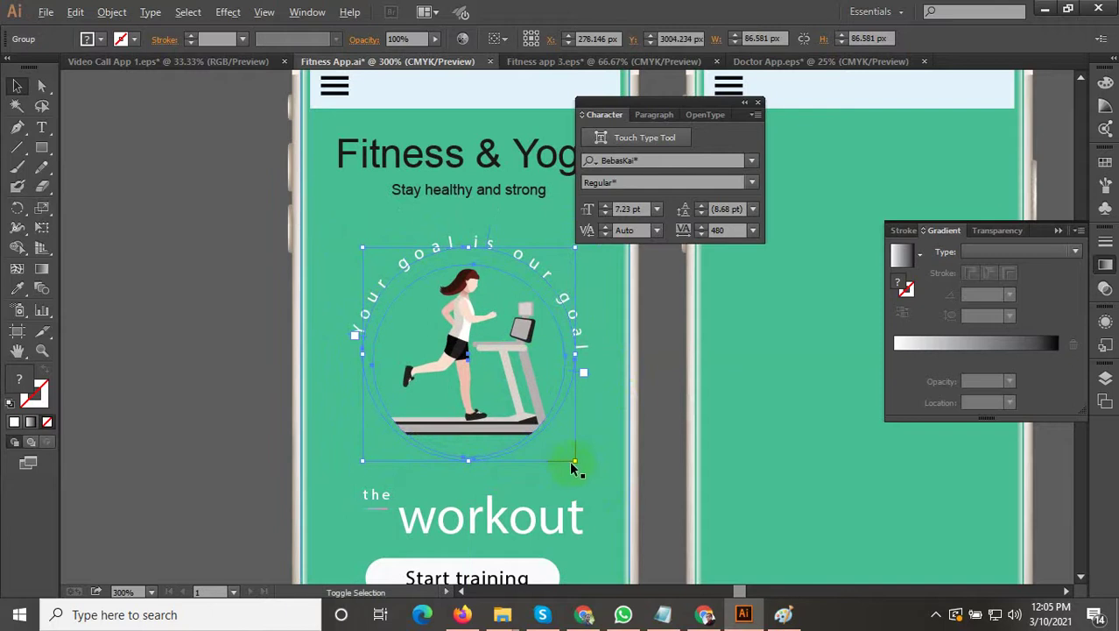
pyautogui.moveTo(574, 461)
pyautogui.mouseDown()
pyautogui.moveTo(584, 465)
pyautogui.moveTo(573, 461)
pyautogui.mouseUp()
pyautogui.click(158, 316)
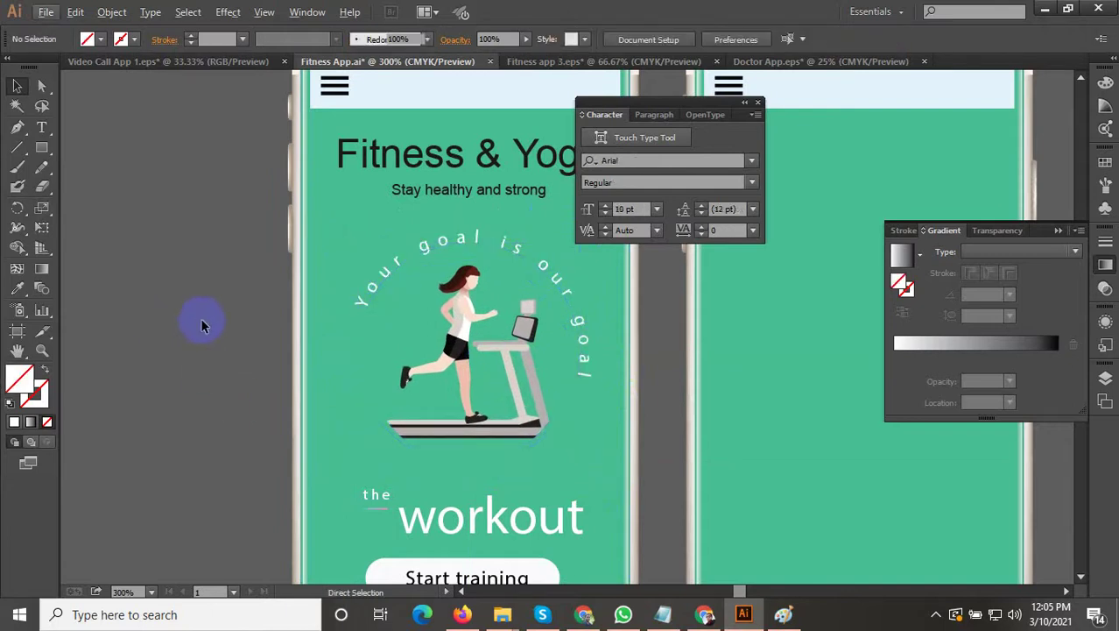
# Step: Try the ABeeZee font on the whole curved slogan inside its group, undo the font change, and leave isolation mode
pyautogui.click(453, 276)
pyautogui.doubleClick(432, 253)
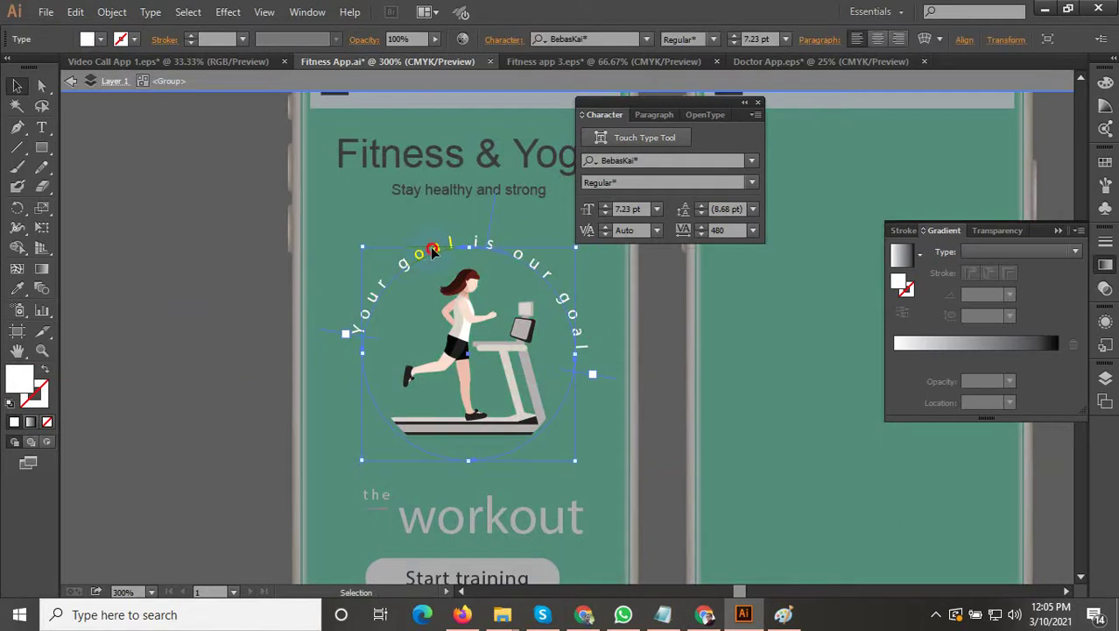
pyautogui.moveTo(435, 247); pyautogui.dragTo(448, 245)
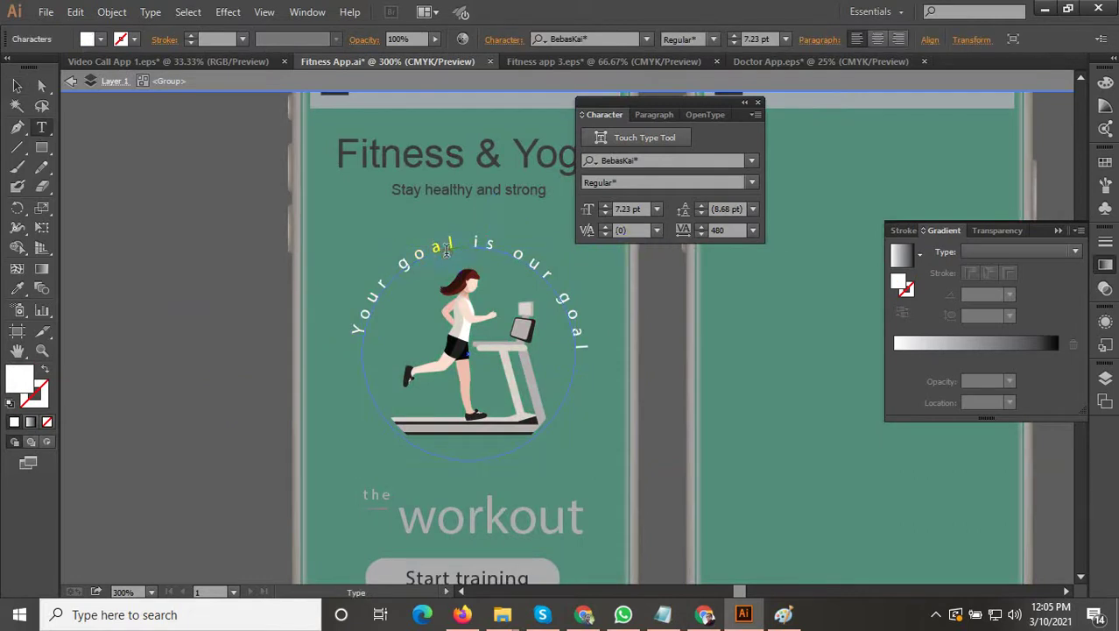
pyautogui.tripleClick(447, 257)
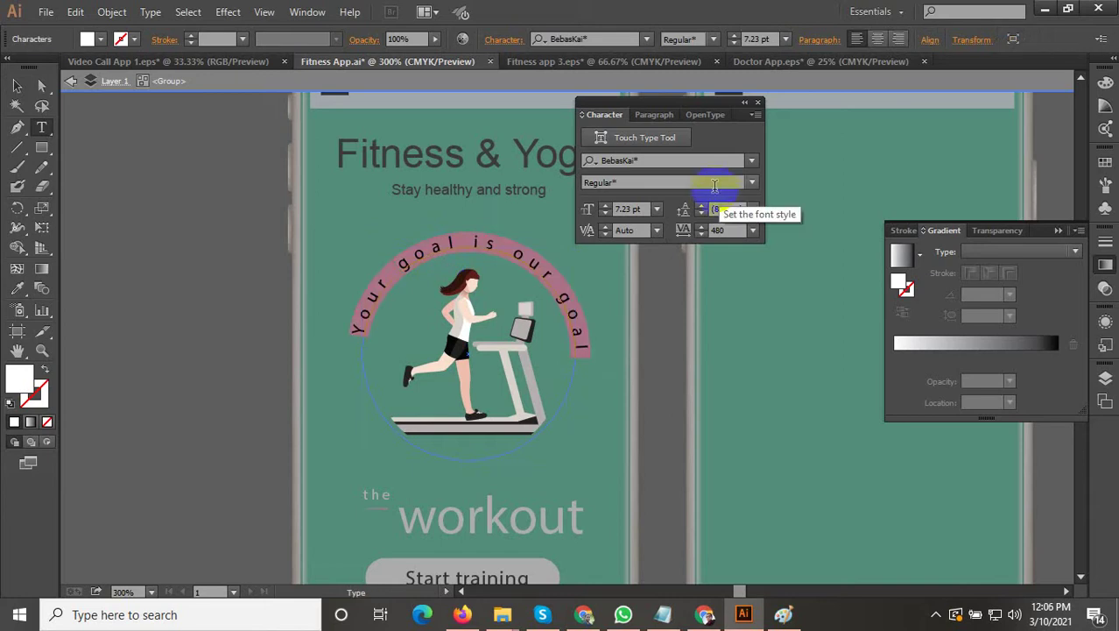
pyautogui.click(752, 182)
pyautogui.click(720, 230)
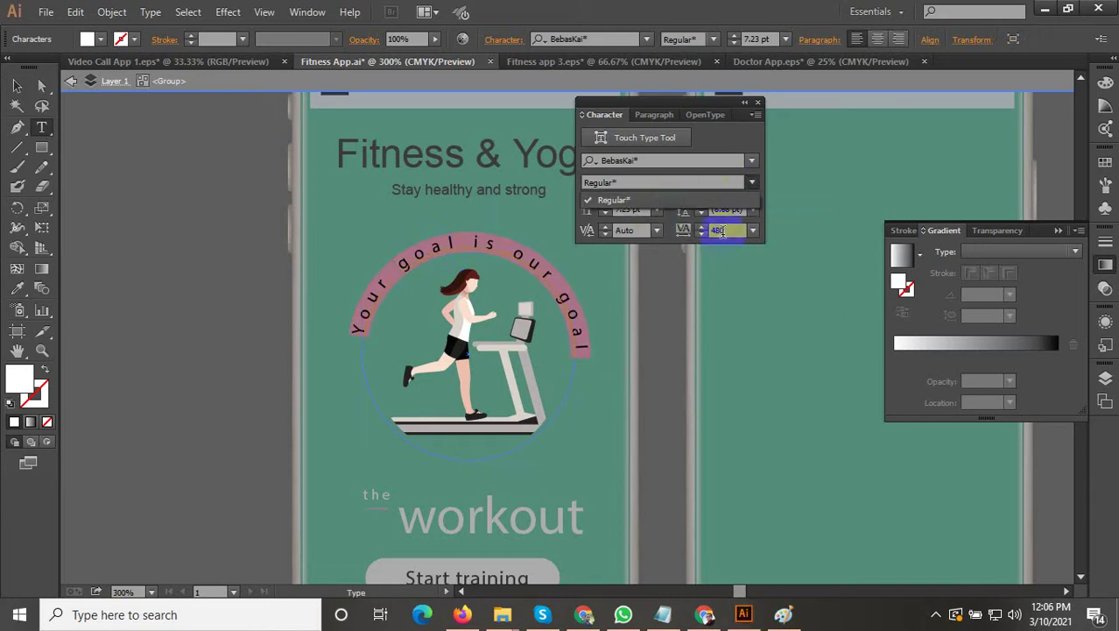
pyautogui.click(664, 161)
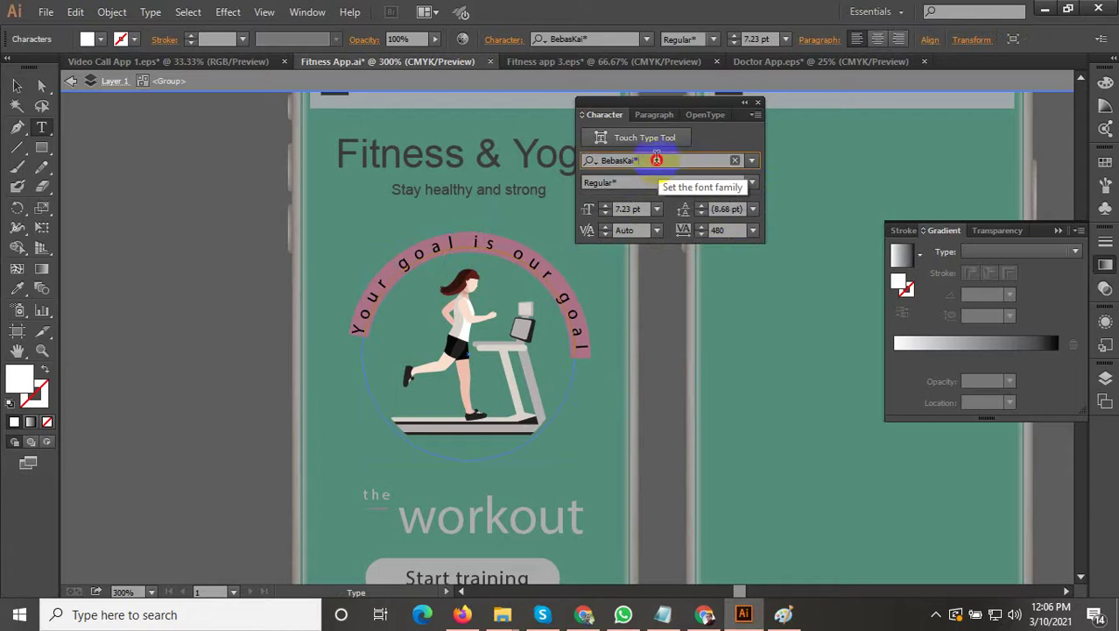
pyautogui.write('a')
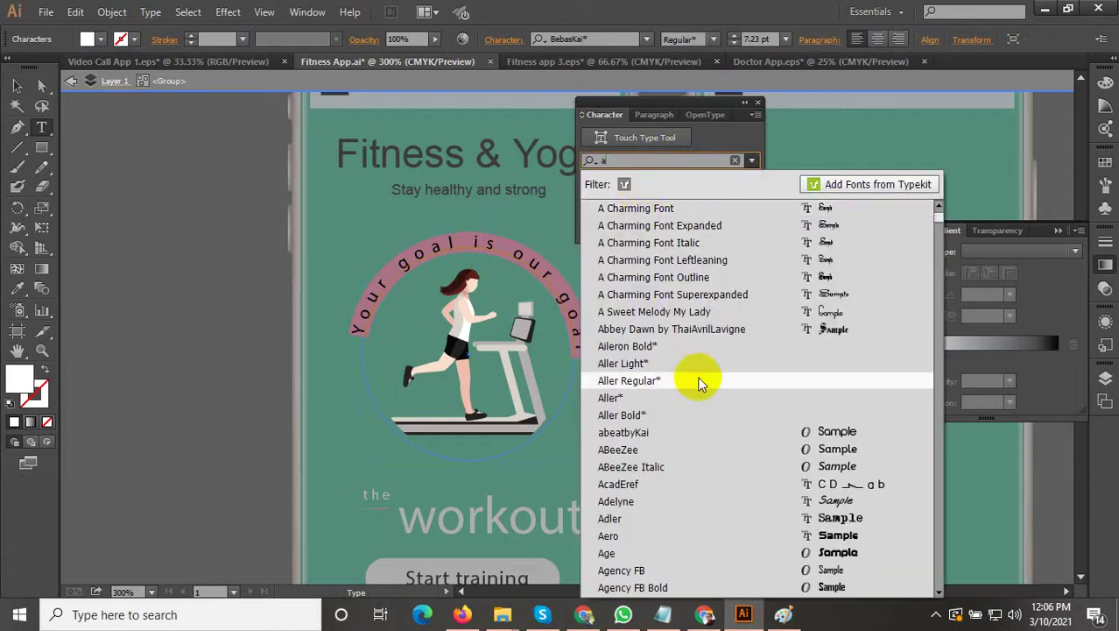
pyautogui.click(709, 347)
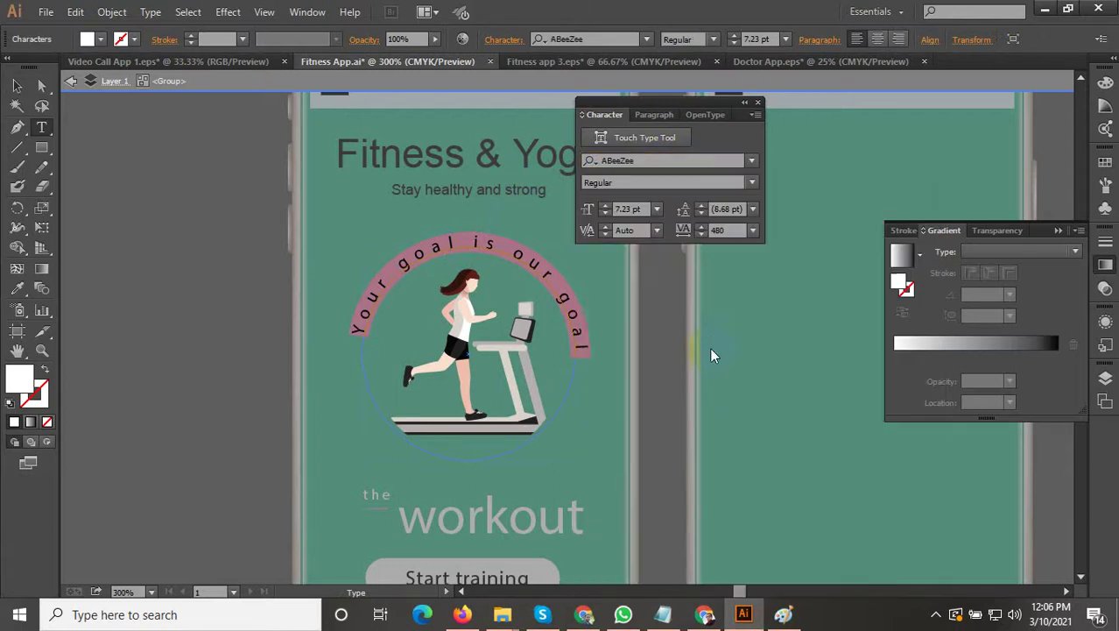
pyautogui.click(644, 211)
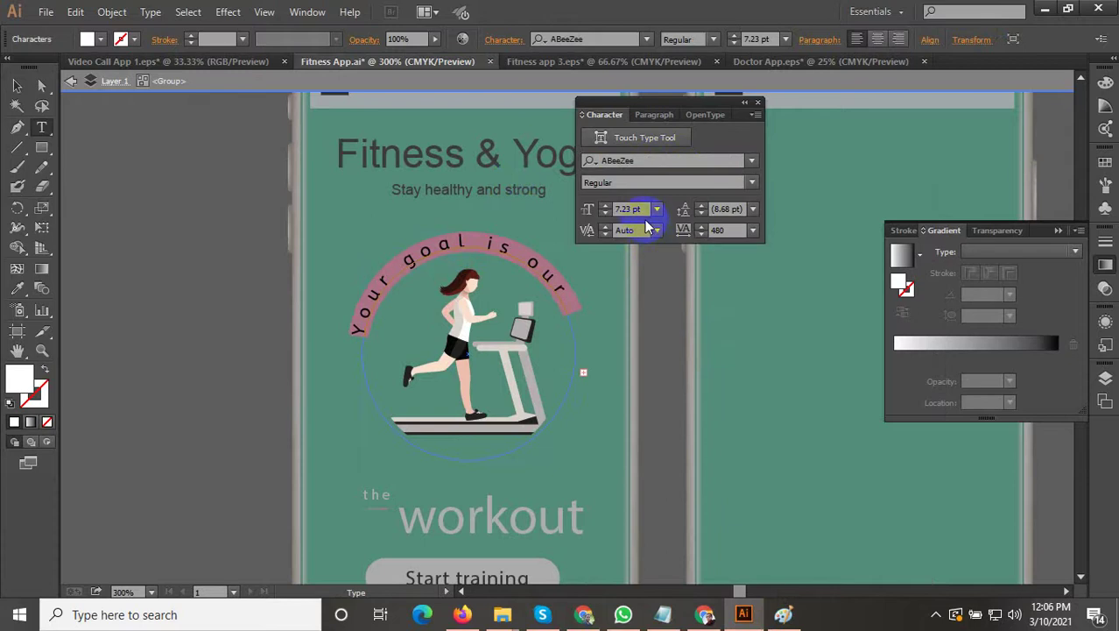
pyautogui.hotkey('ctrl', 'z')
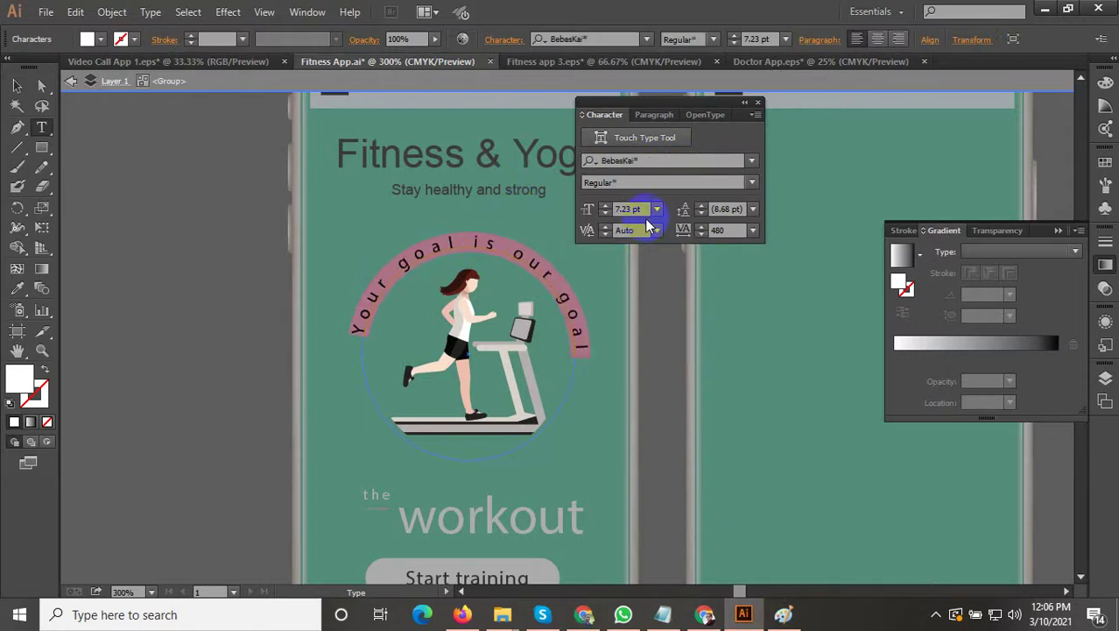
pyautogui.click(15, 90)
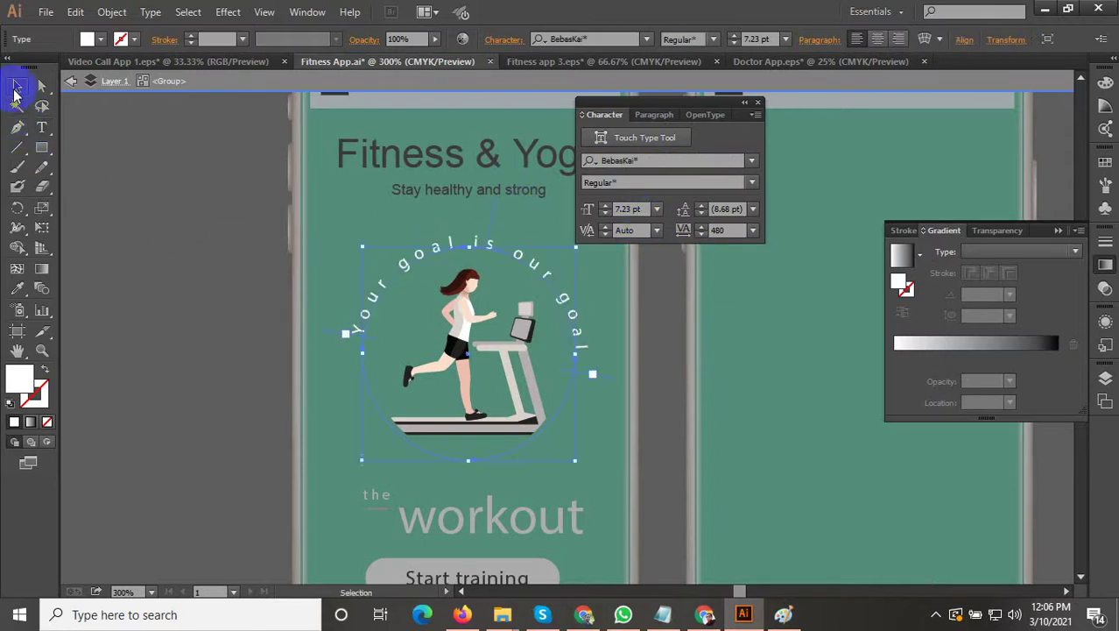
pyautogui.click(192, 232)
pyautogui.hotkey('ctrl', '-')
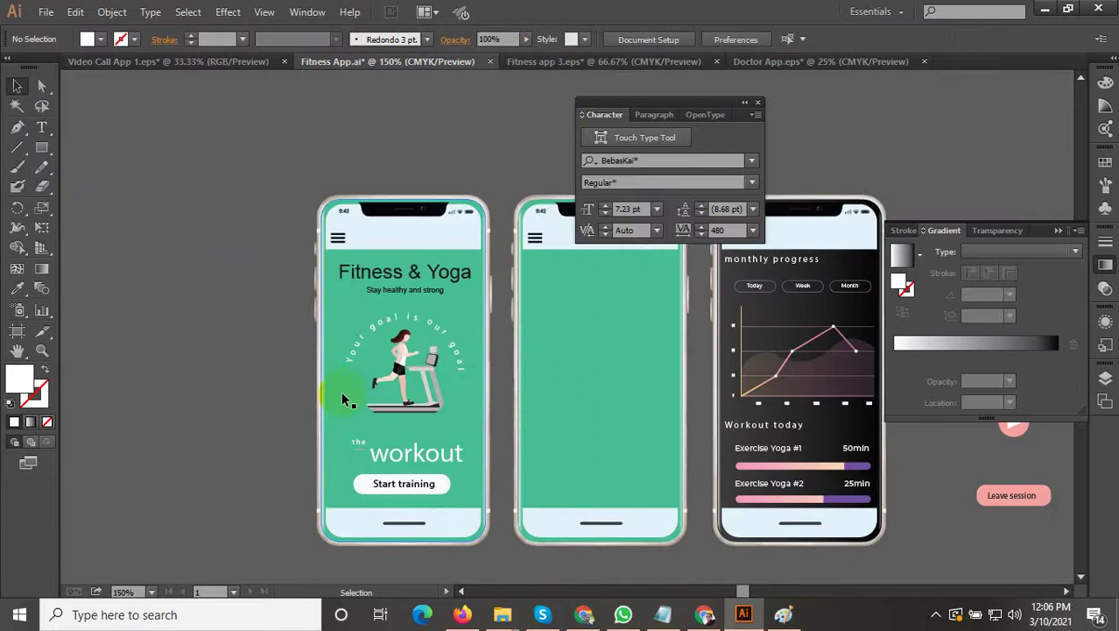
pyautogui.scroll(1, 331, 523)
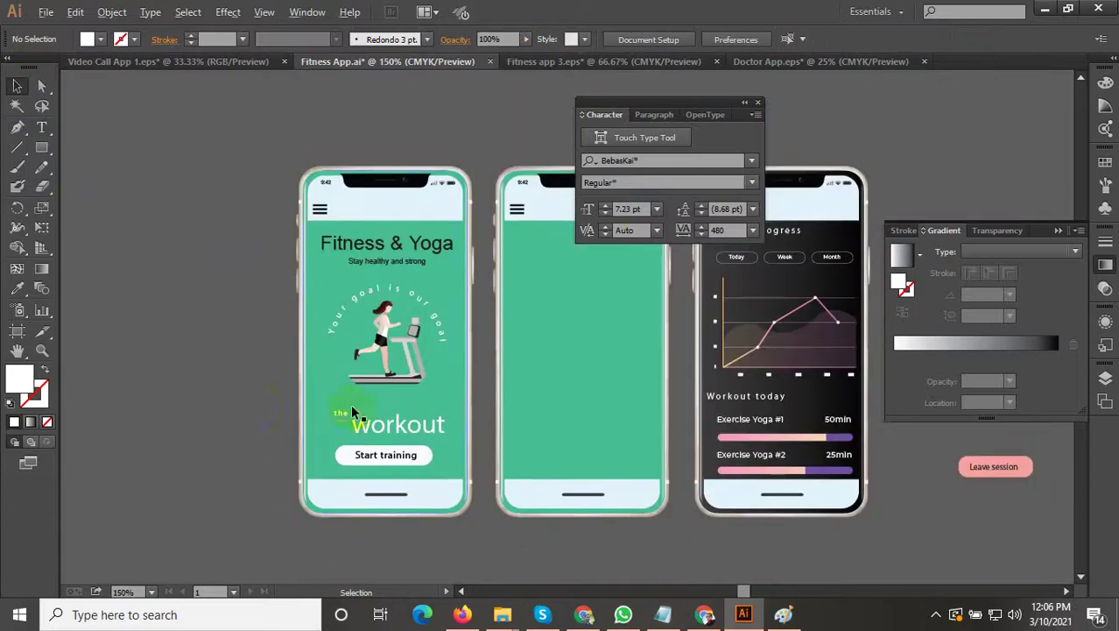
pyautogui.scroll(1, 353, 408)
pyautogui.click(391, 337)
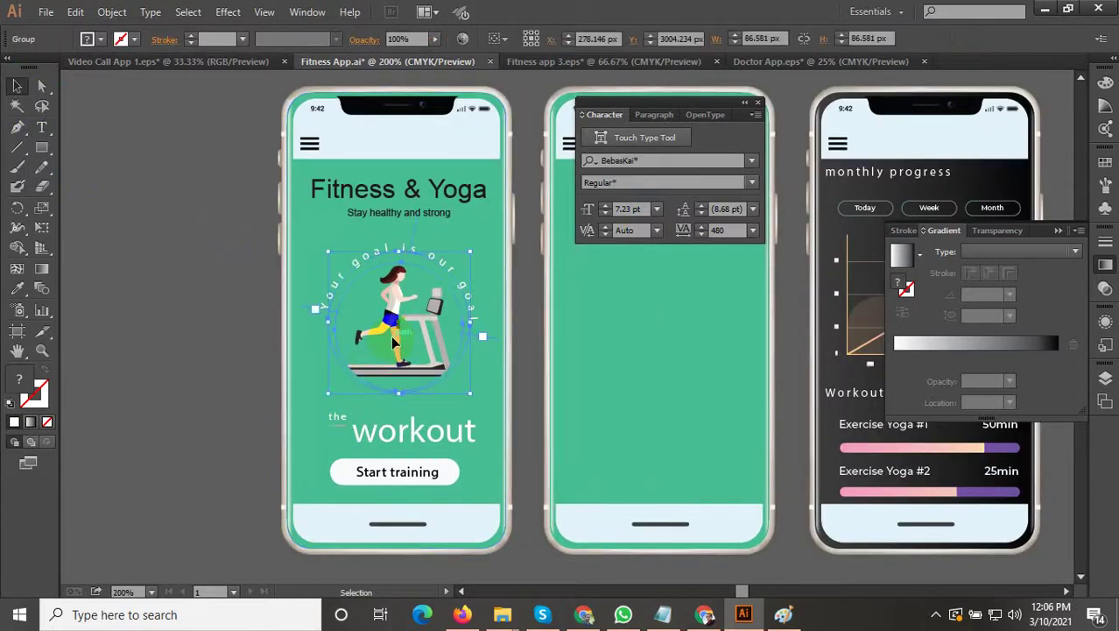
pyautogui.click(239, 334)
pyautogui.scroll(-1, 233, 409)
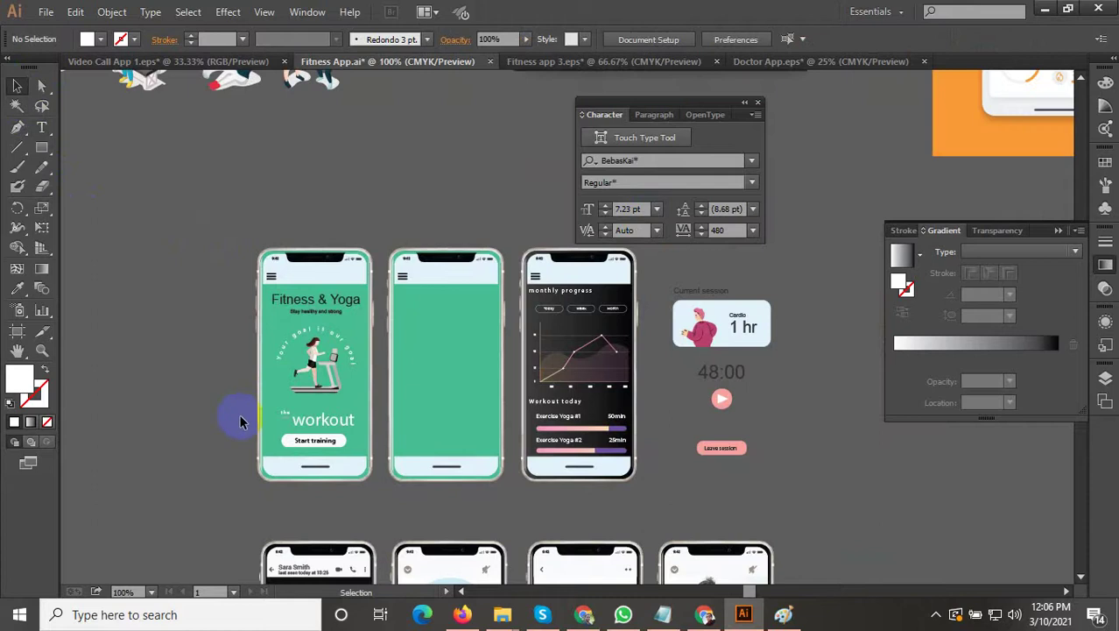
# Step: Scale "the workout" text group above the Start training button down to about 82.8 px wide
pyautogui.scroll(2, 276, 428)
pyautogui.click(374, 413)
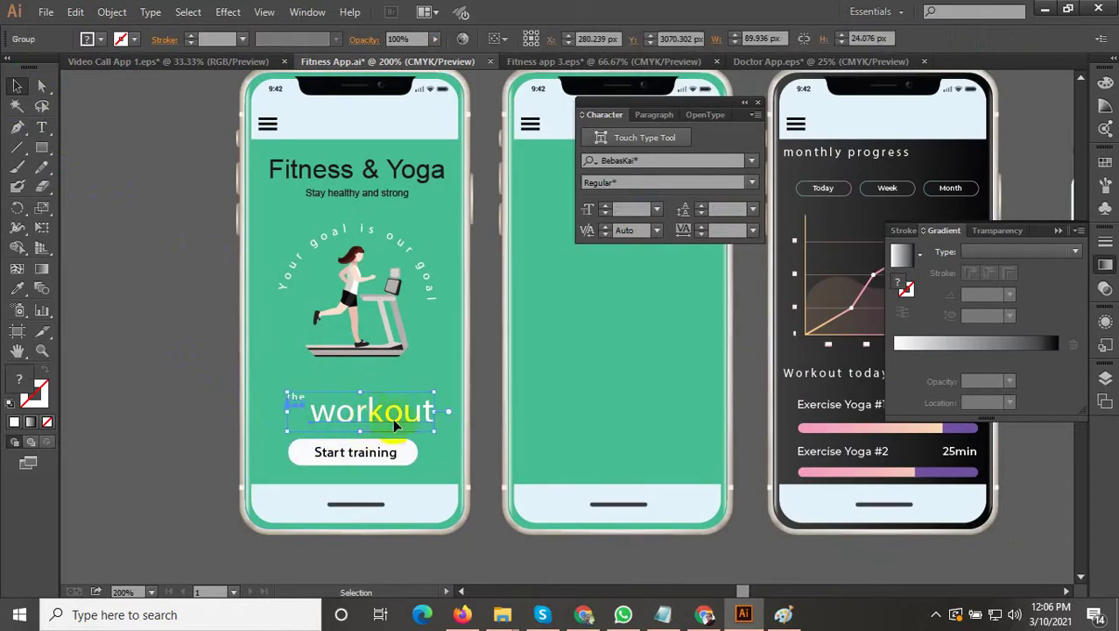
pyautogui.moveTo(434, 430); pyautogui.dragTo(422, 432)
pyautogui.click(137, 374)
pyautogui.scroll(2, 343, 411)
pyautogui.click(342, 414)
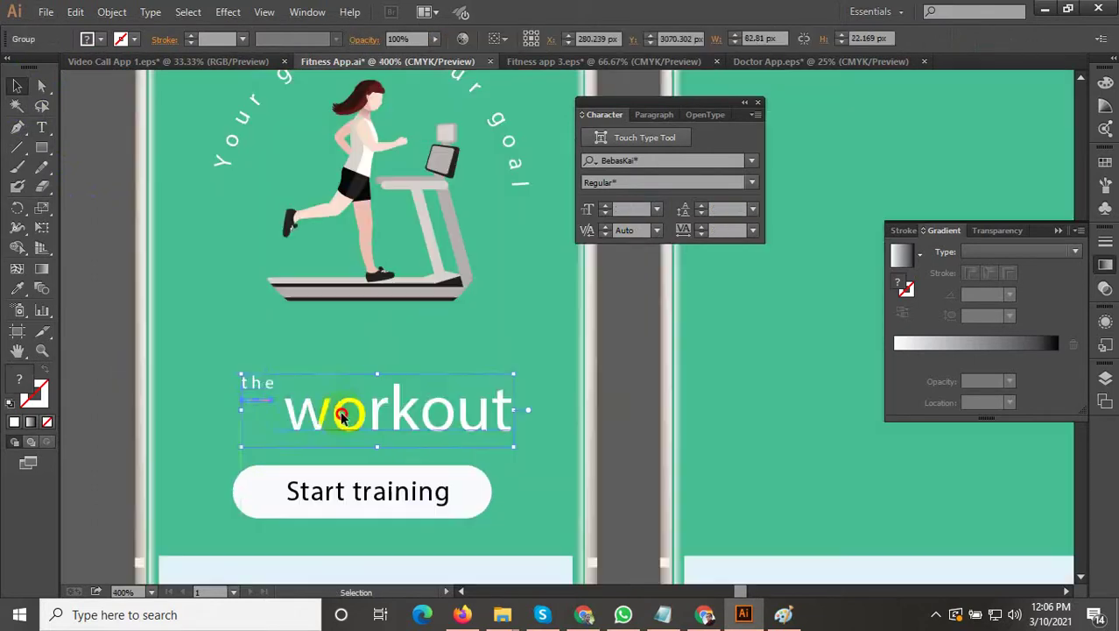
pyautogui.scroll(-3, 369, 401)
pyautogui.click(274, 427)
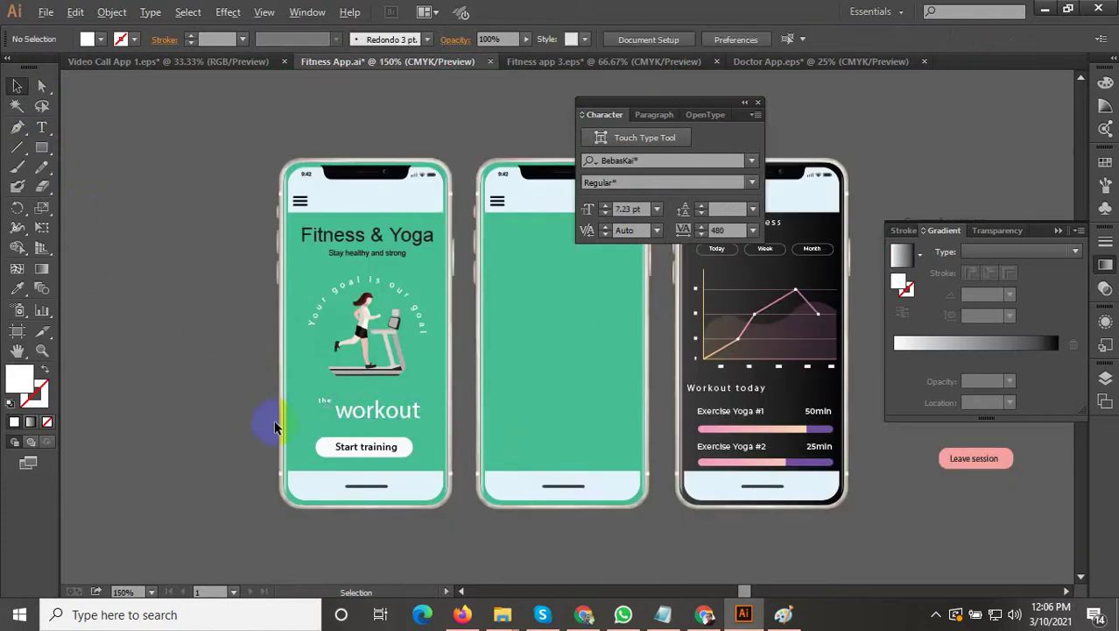
# Step: Move the monthly progress and workout group out of the dark third phone to the empty area beside the Current session elements
pyautogui.scroll(-2, 274, 426)
pyautogui.scroll(2, 579, 354)
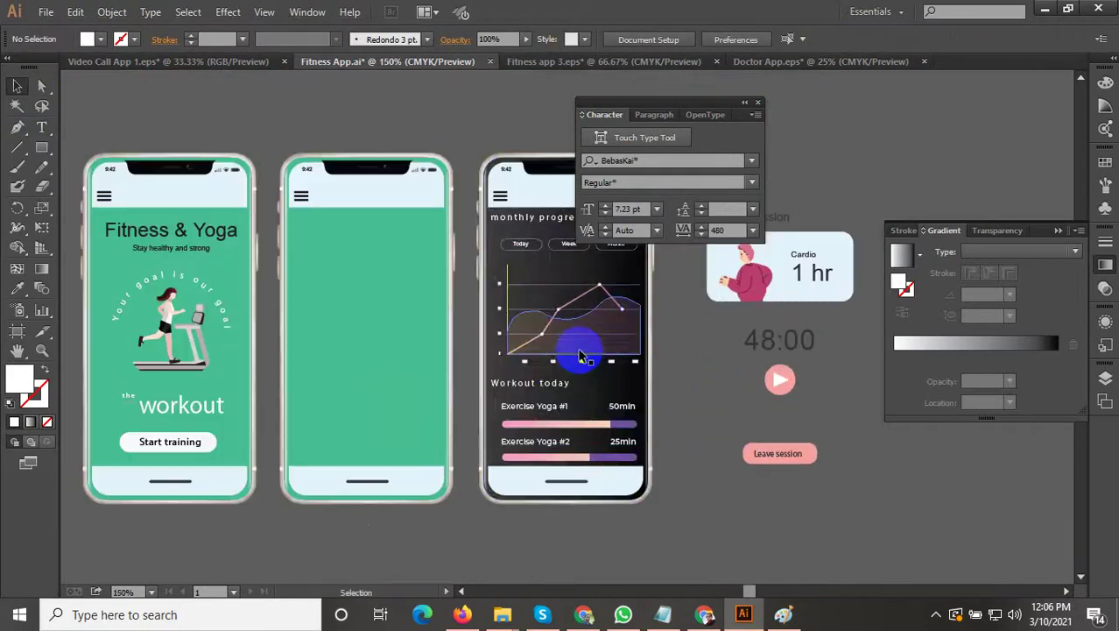
pyautogui.click(580, 354)
pyautogui.scroll(-3, 519, 381)
pyautogui.moveTo(529, 362); pyautogui.dragTo(698, 362)
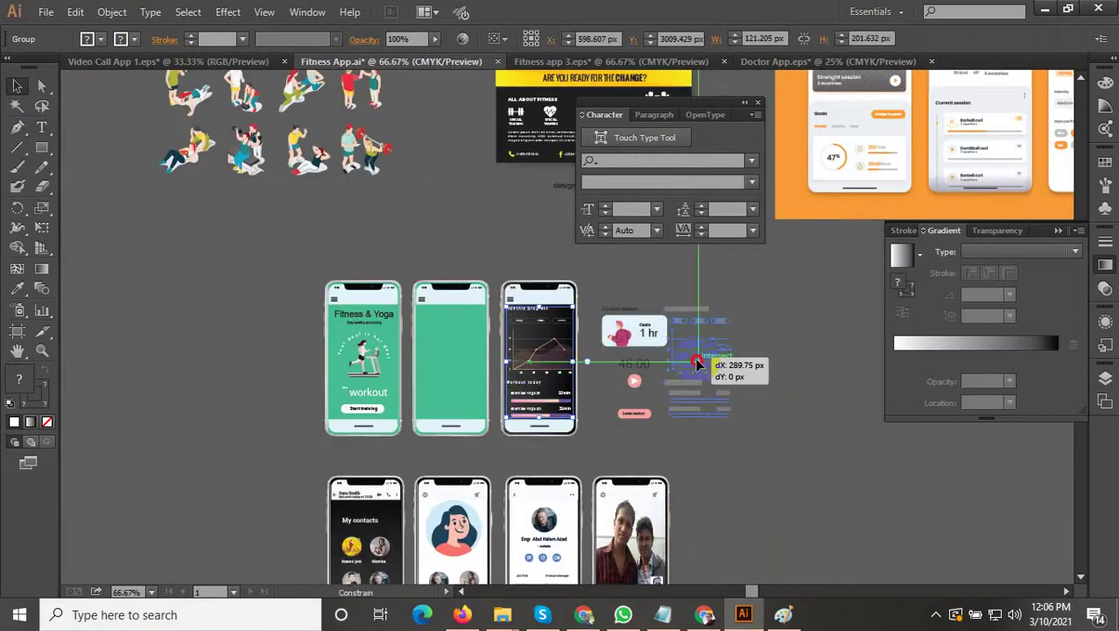
pyautogui.click(784, 464)
pyautogui.scroll(3, 517, 411)
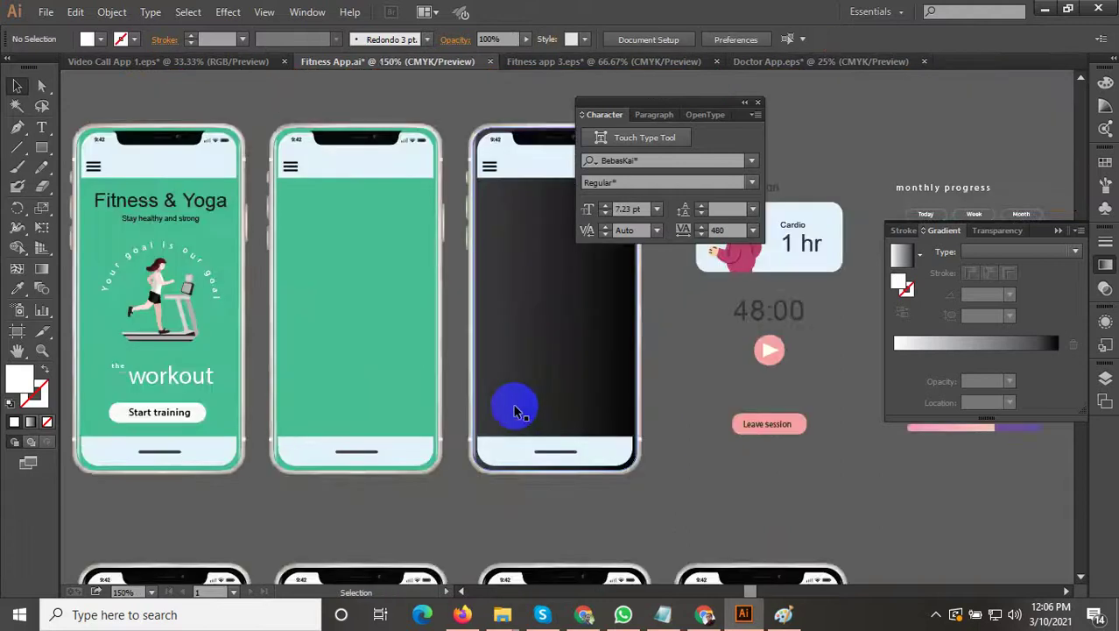
# Step: Examine the reference fitness app designs on the canvas for statistics content that suits the empty dark phone screen
pyautogui.scroll(-2, 425, 402)
pyautogui.scroll(1, 424, 420)
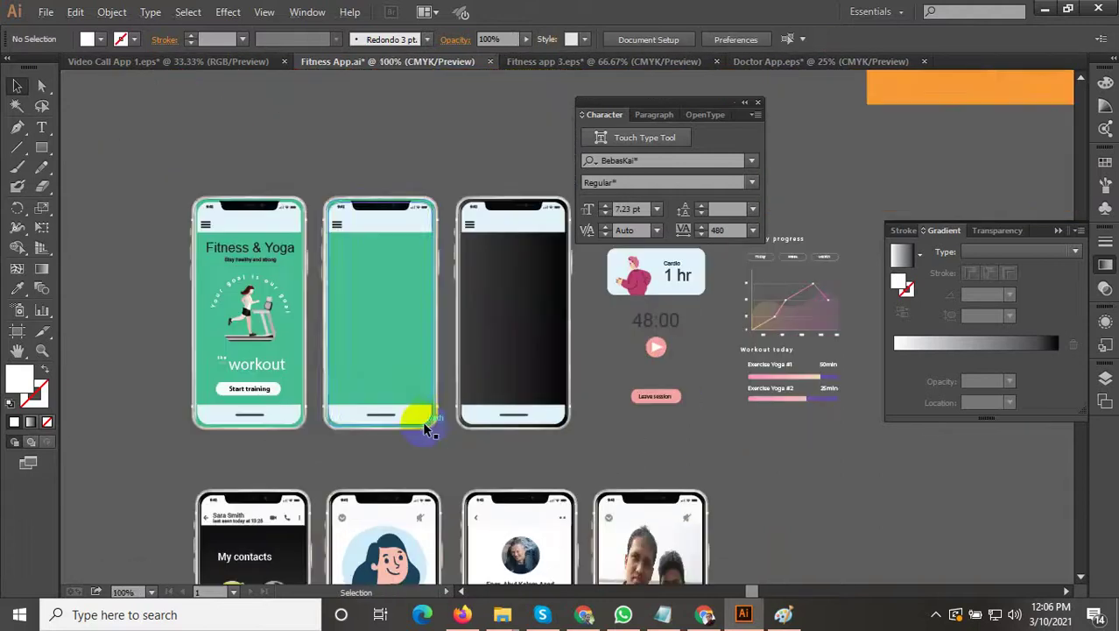
pyautogui.scroll(-2, 383, 311)
pyautogui.moveTo(475, 527); pyautogui.dragTo(252, 568)
pyautogui.moveTo(640, 309); pyautogui.dragTo(324, 529)
pyautogui.moveTo(721, 432); pyautogui.dragTo(534, 434)
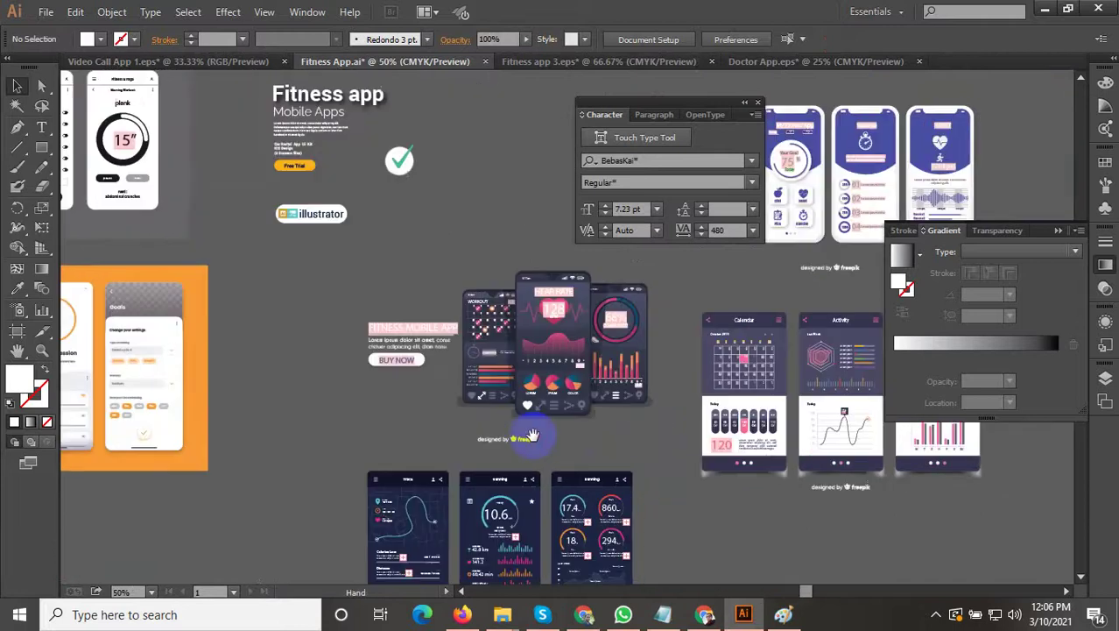
pyautogui.scroll(2, 656, 394)
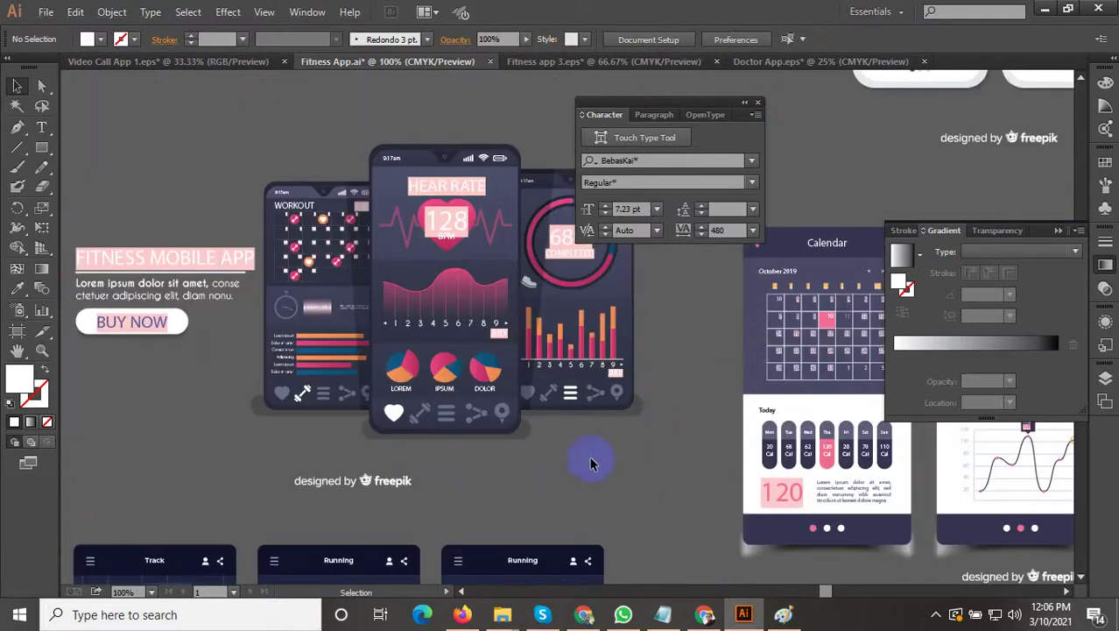
pyautogui.scroll(-3, 569, 400)
pyautogui.moveTo(573, 429); pyautogui.dragTo(592, 285)
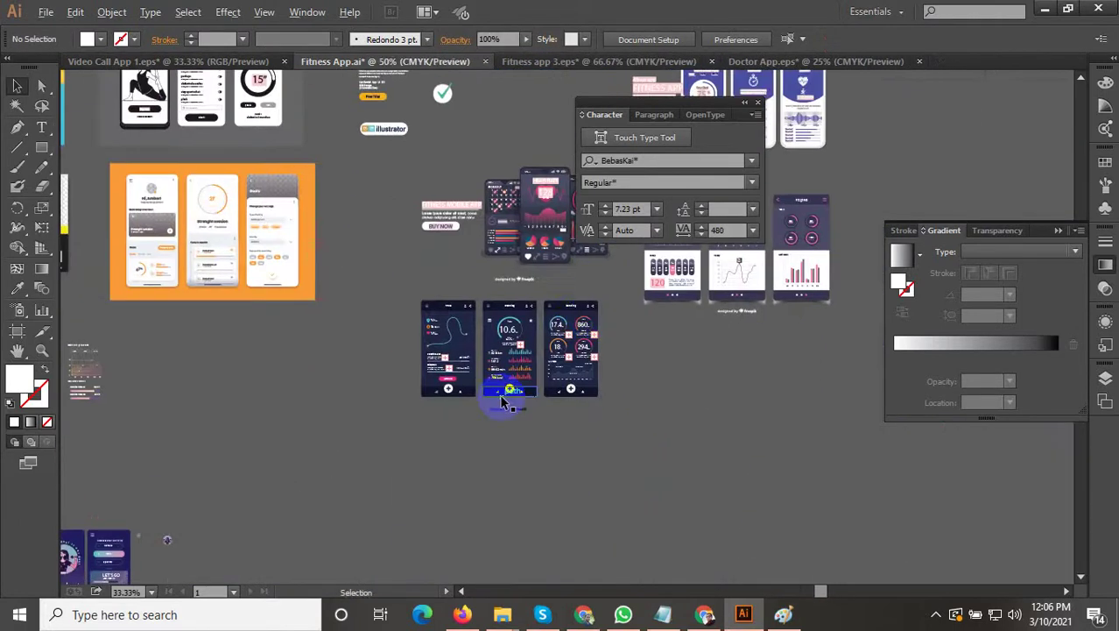
pyautogui.scroll(3, 503, 395)
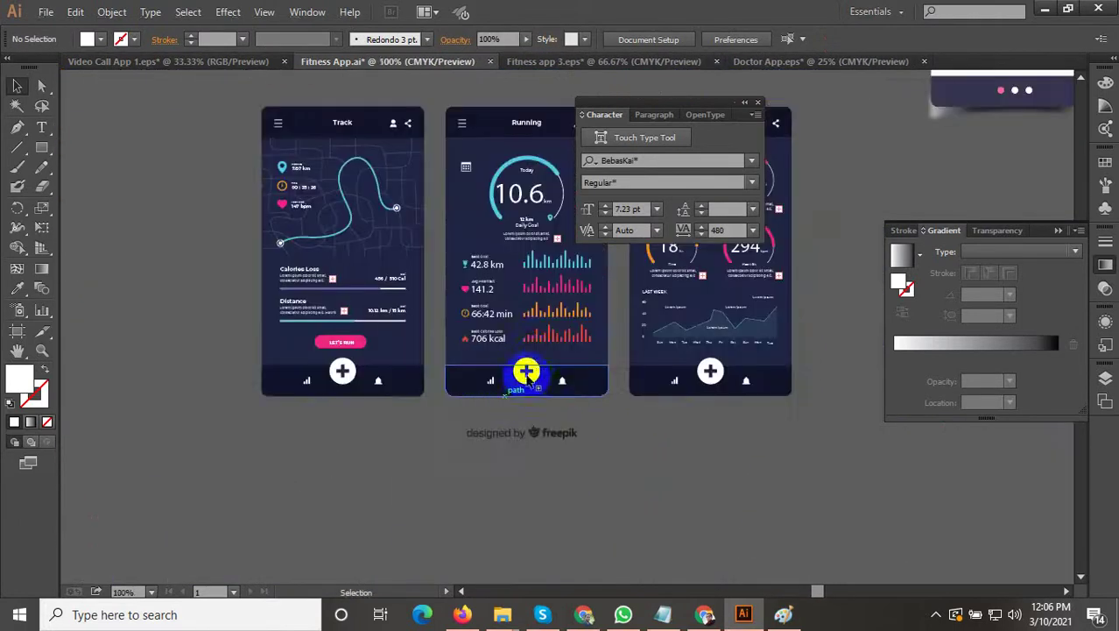
# Step: Copy the Running screen's distance gauge, icons and four statistics rows, and paste them near the dark third phone
pyautogui.click(550, 265)
pyautogui.moveTo(468, 365); pyautogui.dragTo(386, 438)
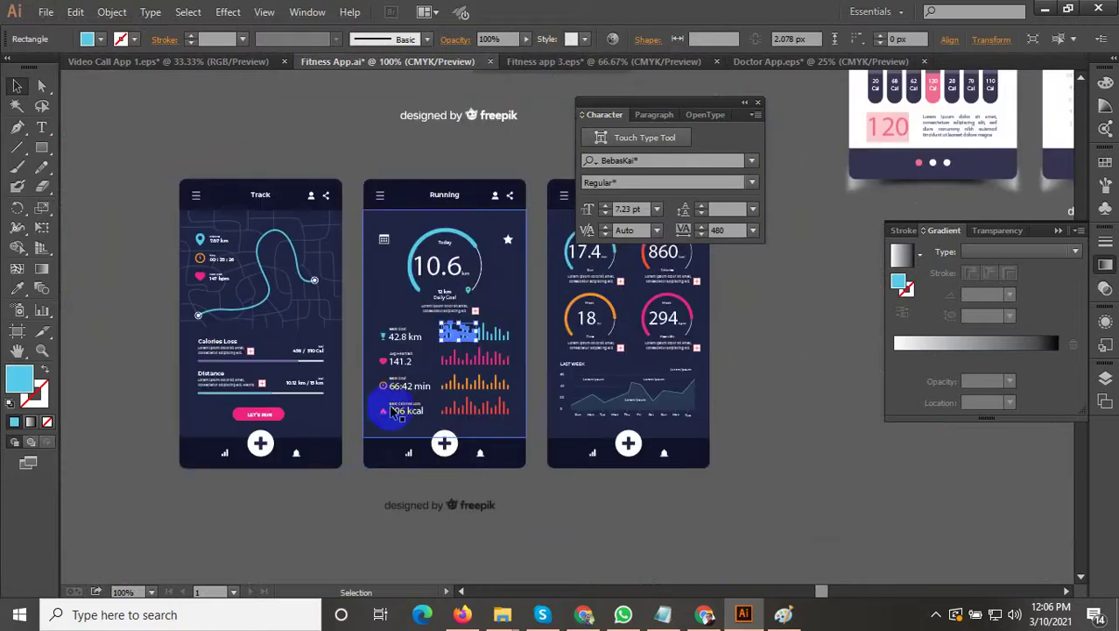
pyautogui.moveTo(532, 377); pyautogui.dragTo(533, 382)
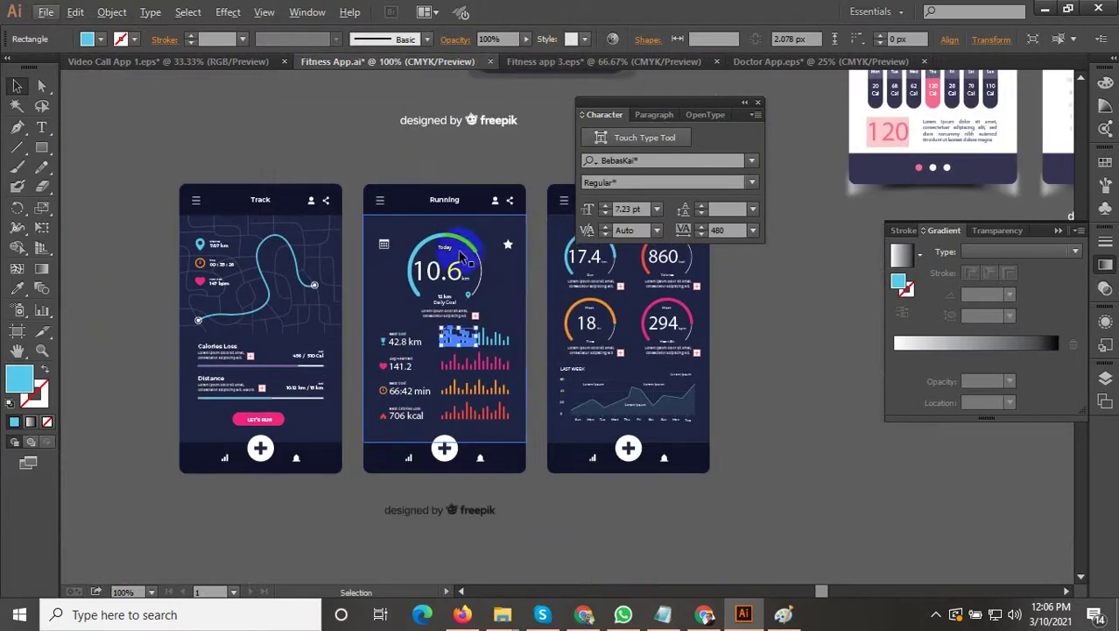
pyautogui.moveTo(362, 218); pyautogui.dragTo(534, 442)
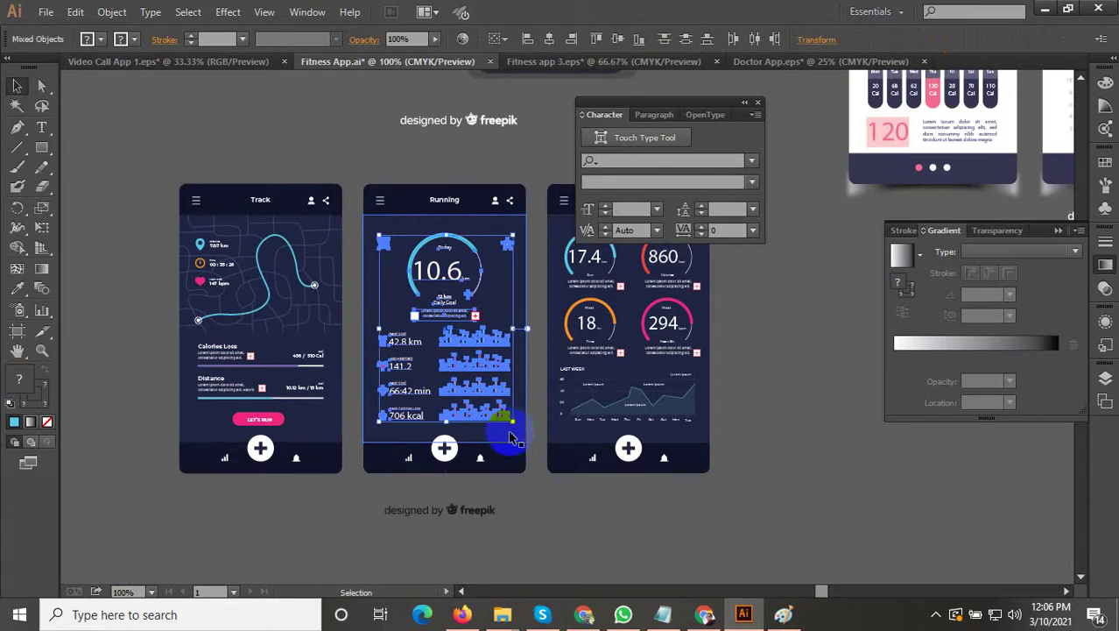
pyautogui.click(543, 430)
pyautogui.scroll(-3, 562, 439)
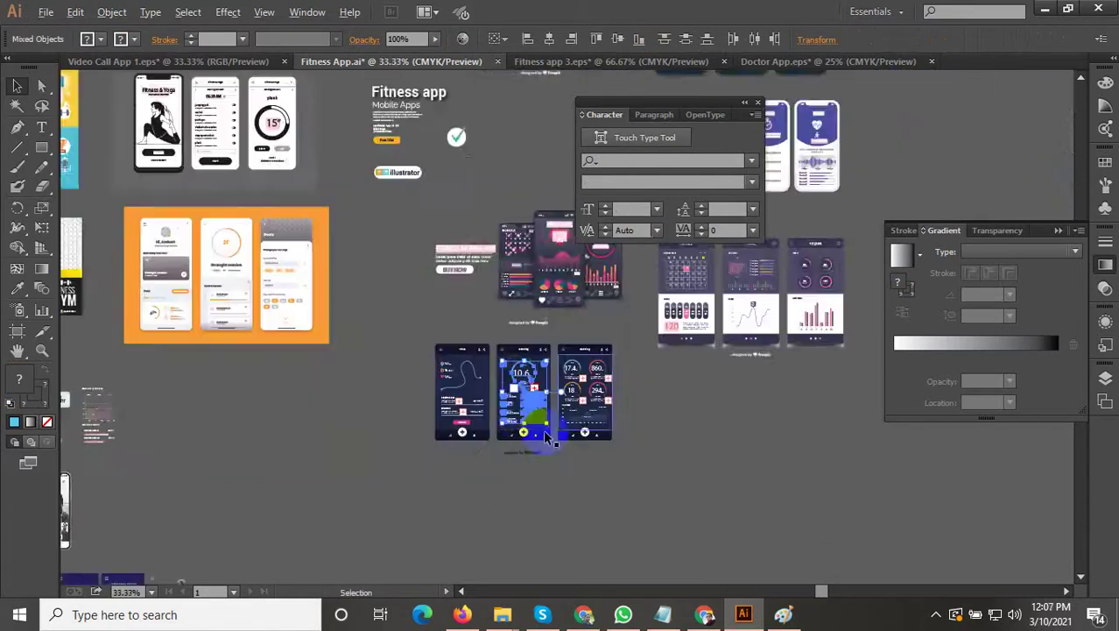
pyautogui.moveTo(543, 429); pyautogui.dragTo(772, 288)
pyautogui.moveTo(479, 412); pyautogui.dragTo(676, 358)
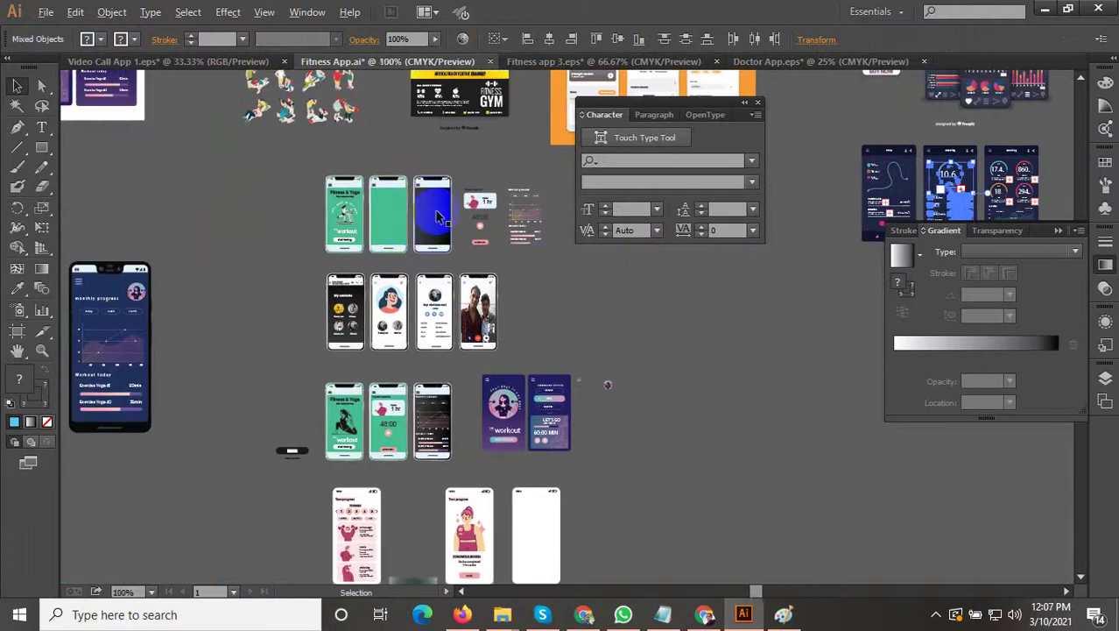
pyautogui.scroll(5, 433, 215)
pyautogui.hotkey('ctrl', 'v')
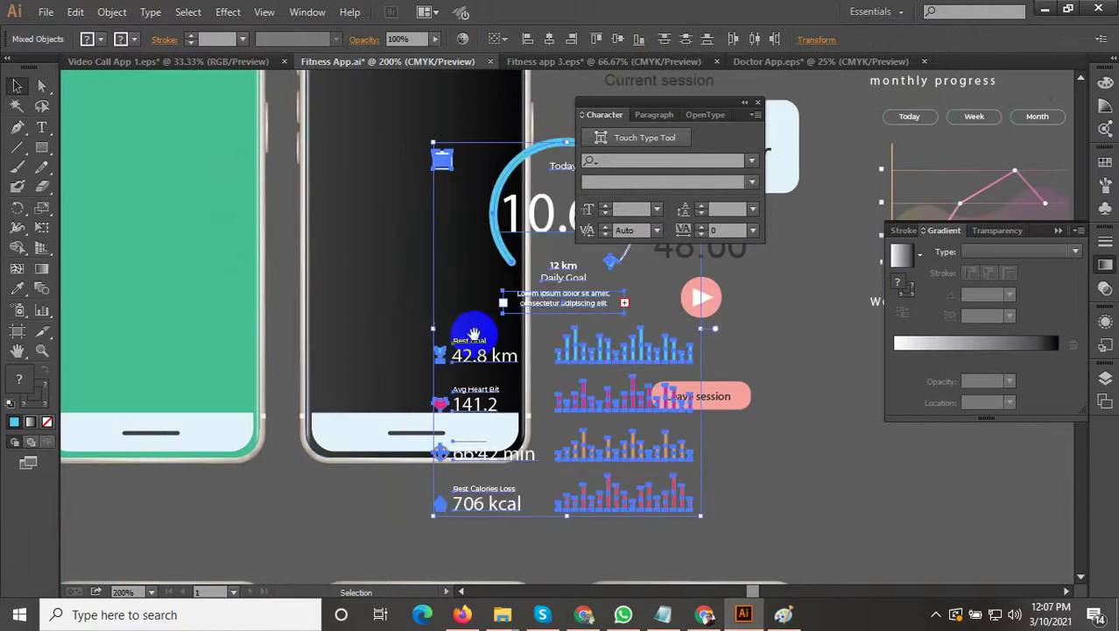
# Step: Group the pasted running statistics and place the group over the dark third phone's screen
pyautogui.moveTo(475, 332); pyautogui.dragTo(421, 430)
pyautogui.rightClick(494, 314)
pyautogui.click(529, 396)
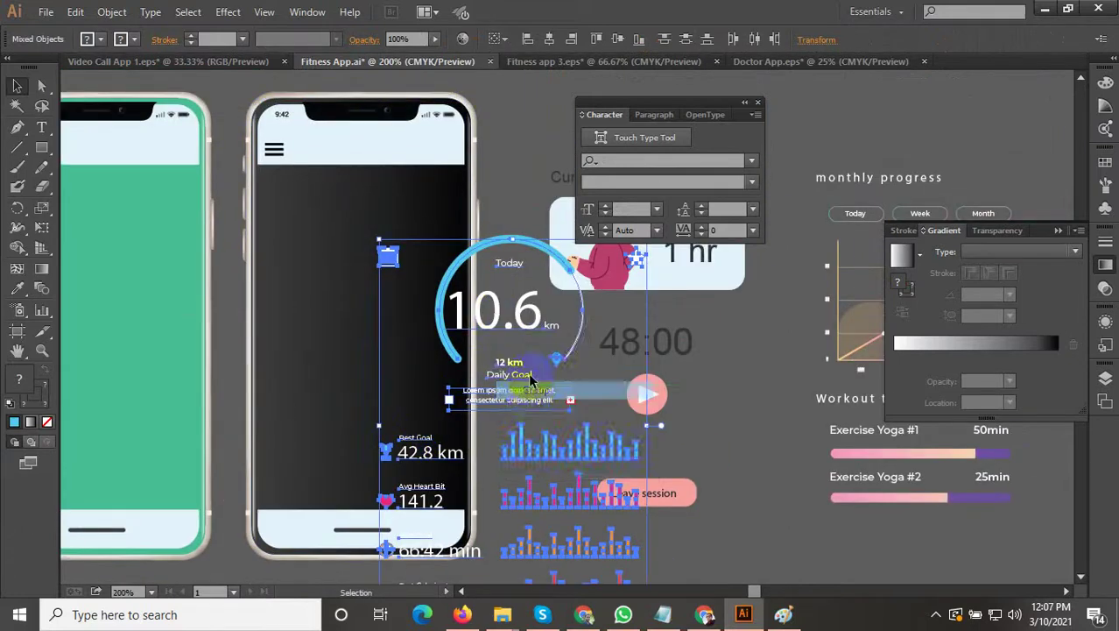
pyautogui.moveTo(494, 324); pyautogui.dragTo(337, 251)
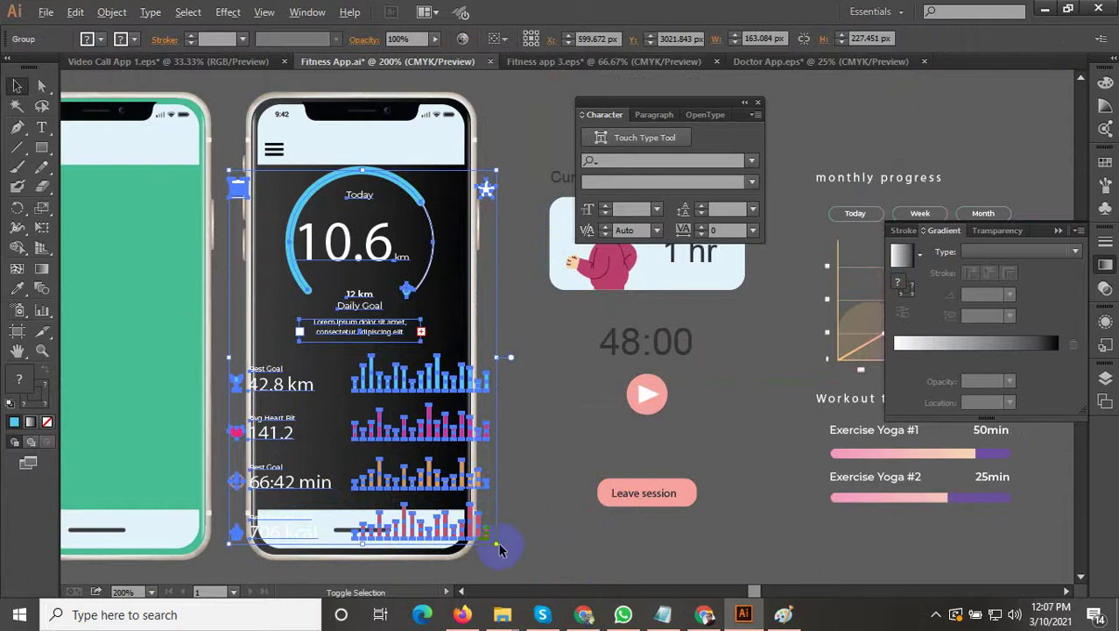
# Step: Scale the running statistics group down to about 121.8 px wide and shift it up within the dark screen
pyautogui.moveTo(499, 544); pyautogui.dragTo(470, 505)
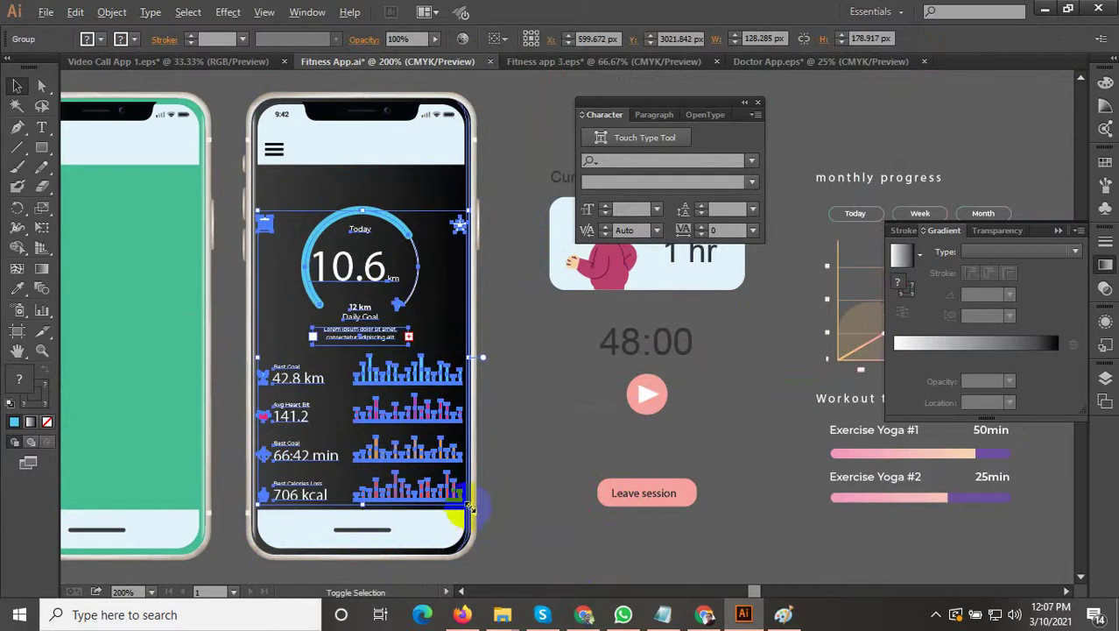
pyautogui.moveTo(470, 506); pyautogui.dragTo(422, 443)
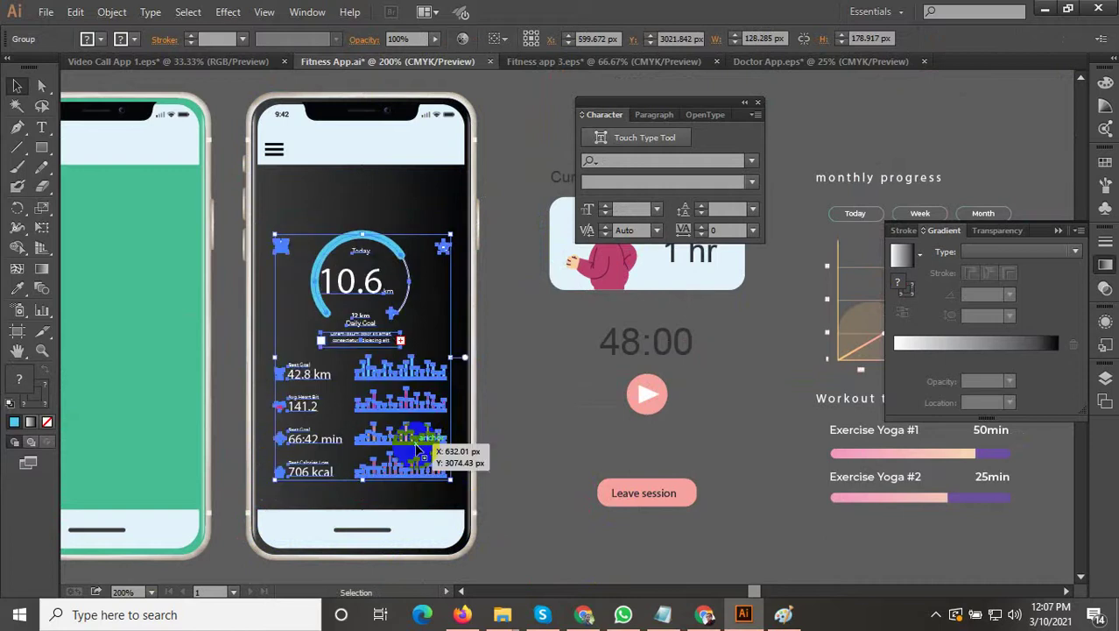
pyautogui.moveTo(386, 374); pyautogui.dragTo(382, 346)
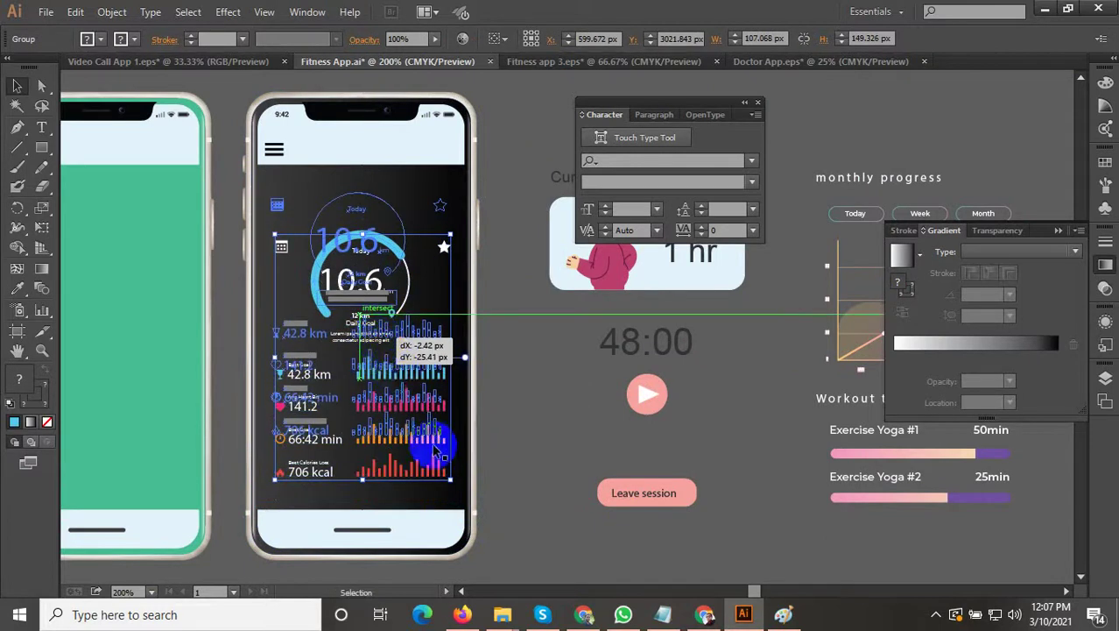
pyautogui.moveTo(448, 442); pyautogui.dragTo(472, 474)
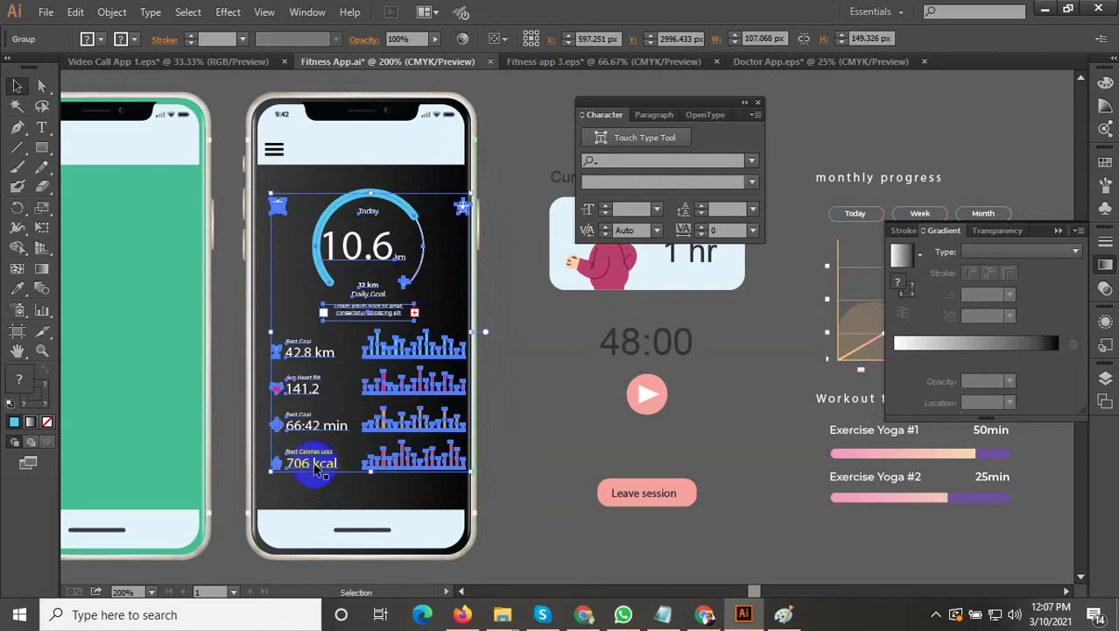
# Step: Fine-tune the position of the running statistics group so it sits centred between the dark phone's header and footer bars
pyautogui.scroll(2, 312, 470)
pyautogui.moveTo(311, 469); pyautogui.dragTo(295, 501)
pyautogui.scroll(-3, 367, 516)
pyautogui.scroll(2, 447, 512)
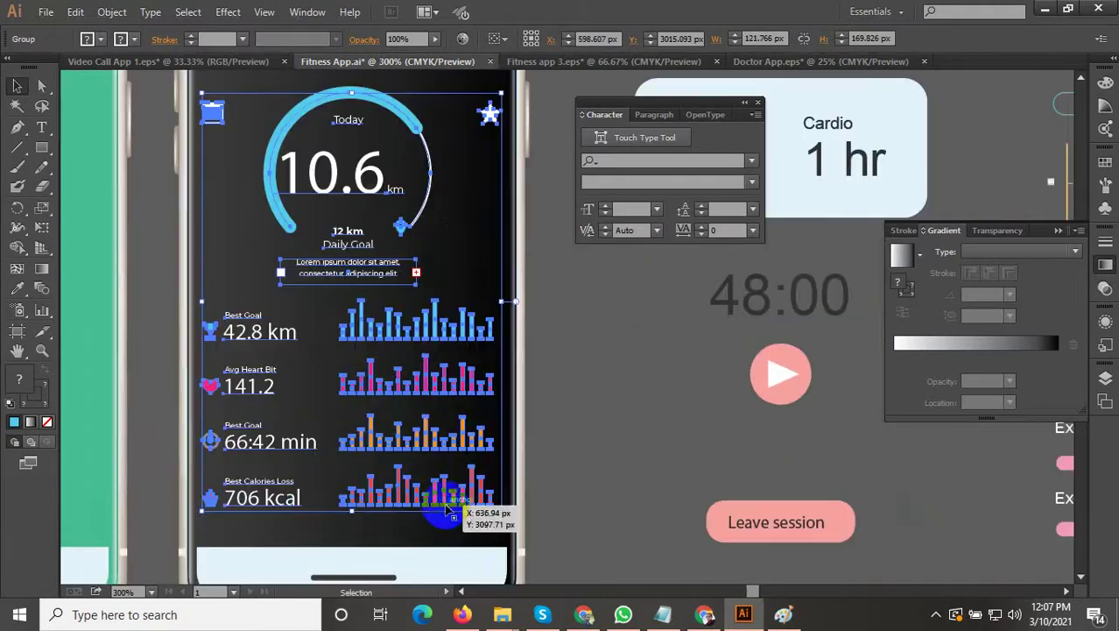
pyautogui.moveTo(448, 512); pyautogui.dragTo(442, 522)
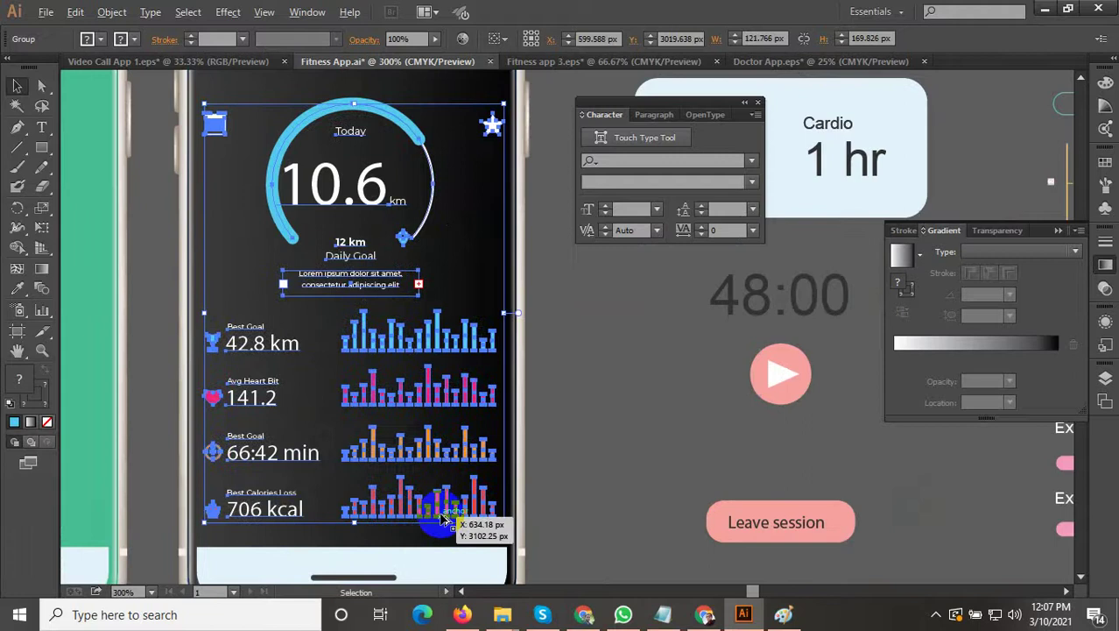
pyautogui.scroll(-2, 443, 522)
pyautogui.click(525, 465)
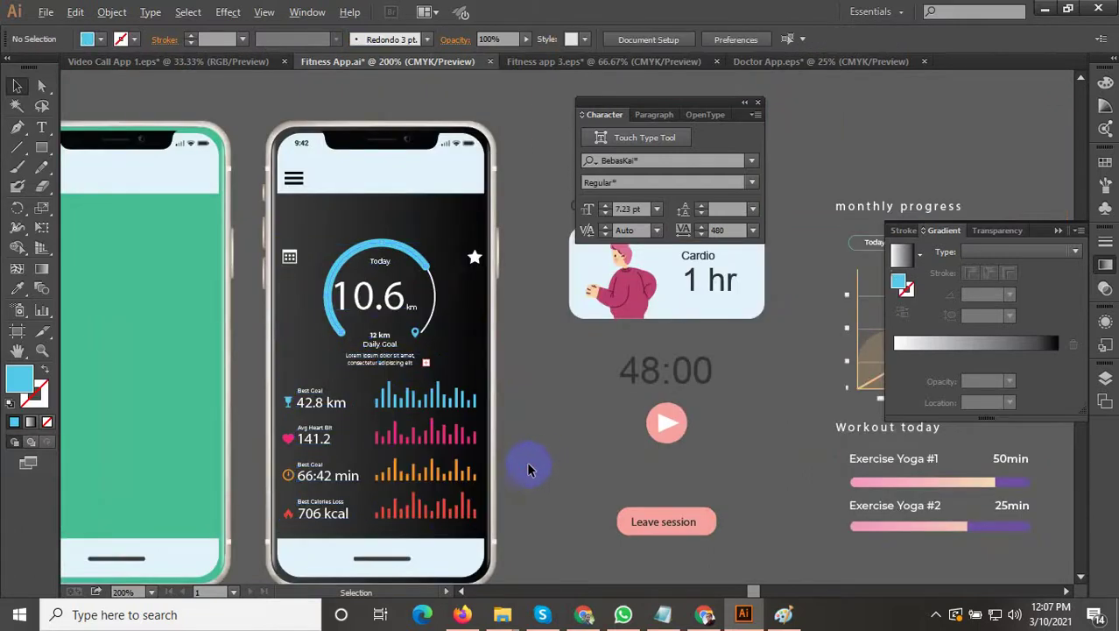
# Step: Inside the statistics group, move the distance gauge with its icons and texts up towards the header, and leave isolation mode
pyautogui.click(375, 301)
pyautogui.doubleClick(374, 300)
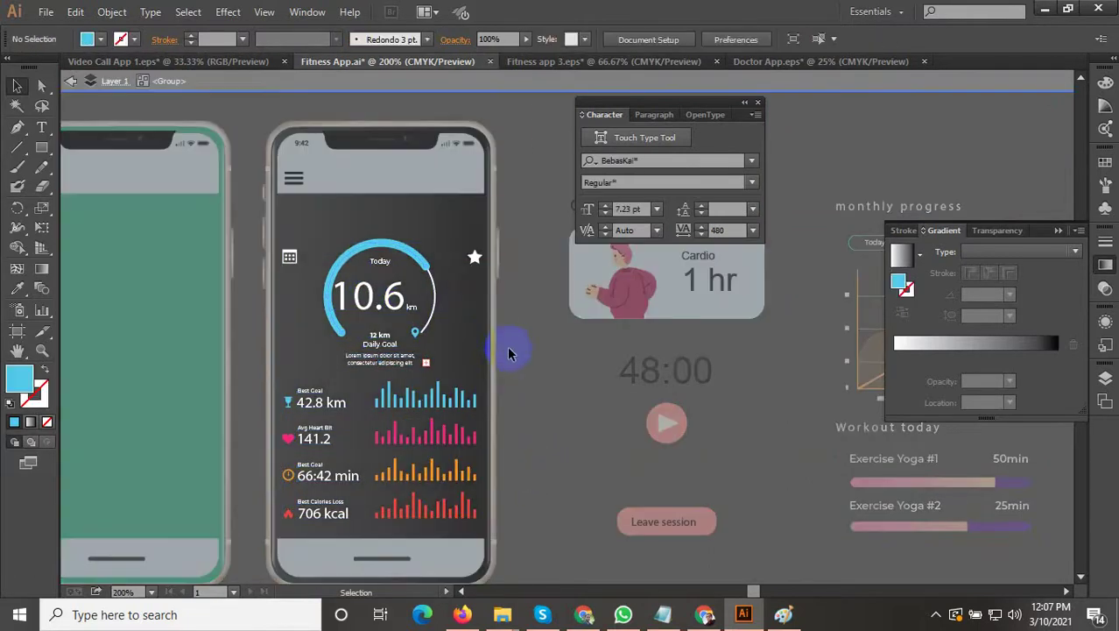
pyautogui.moveTo(442, 349); pyautogui.dragTo(260, 240)
pyautogui.scroll(1, 350, 261)
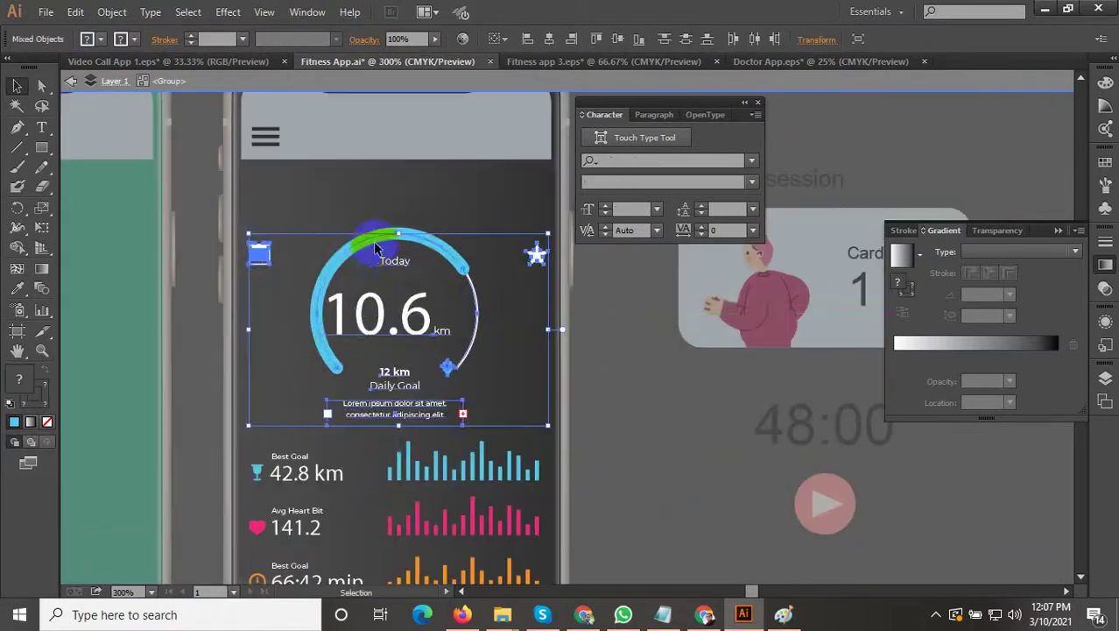
pyautogui.moveTo(373, 236); pyautogui.dragTo(377, 197)
pyautogui.scroll(-1, 385, 363)
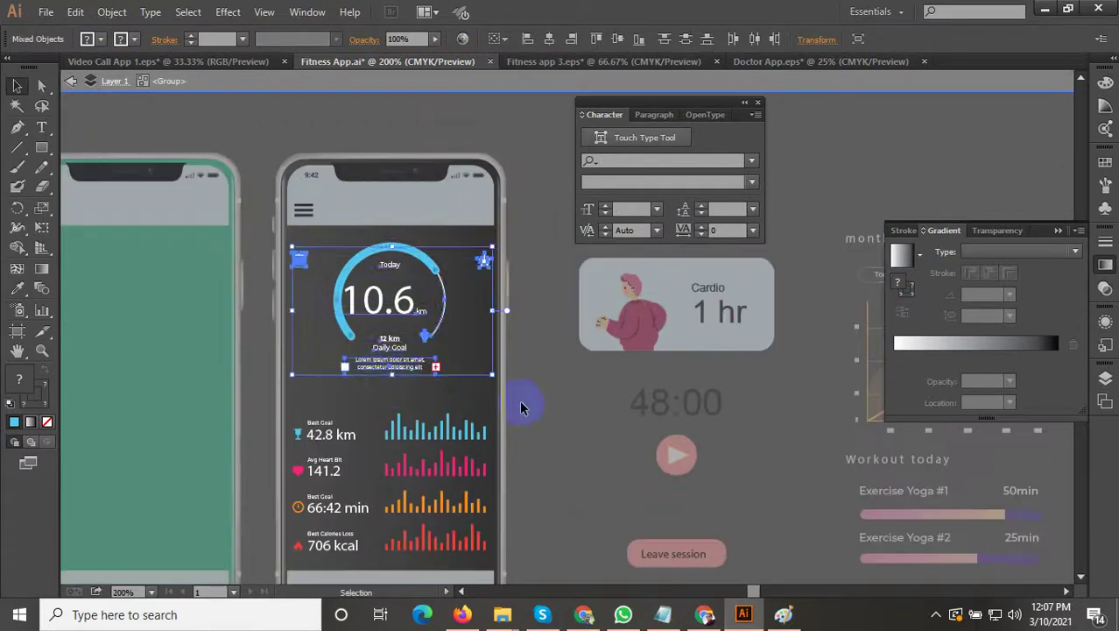
pyautogui.click(526, 399)
pyautogui.moveTo(547, 391); pyautogui.dragTo(277, 454)
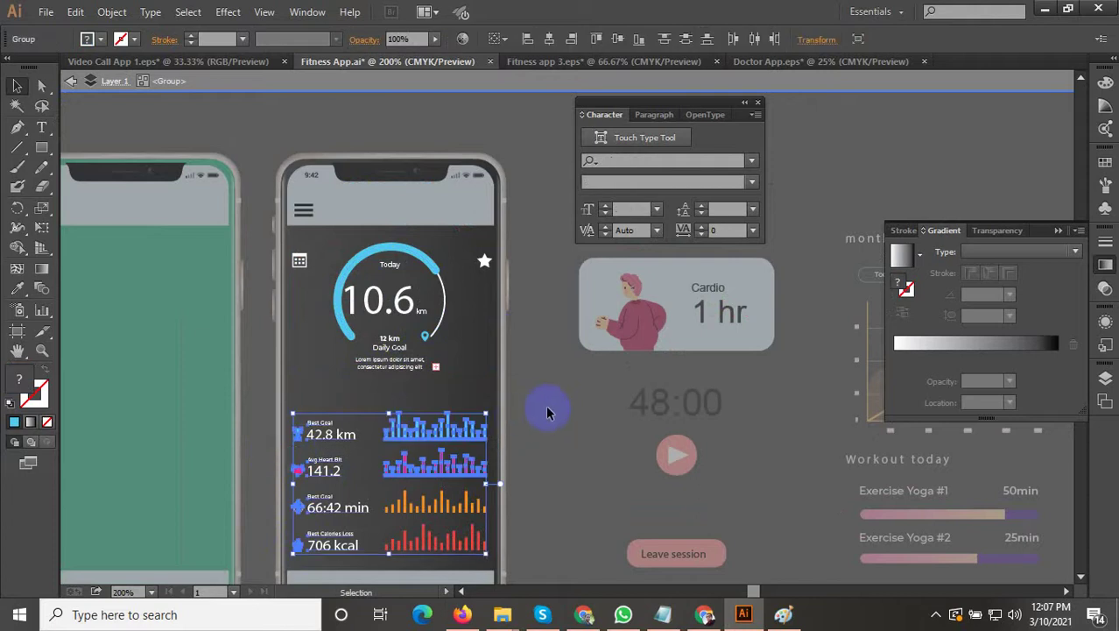
pyautogui.click(548, 407)
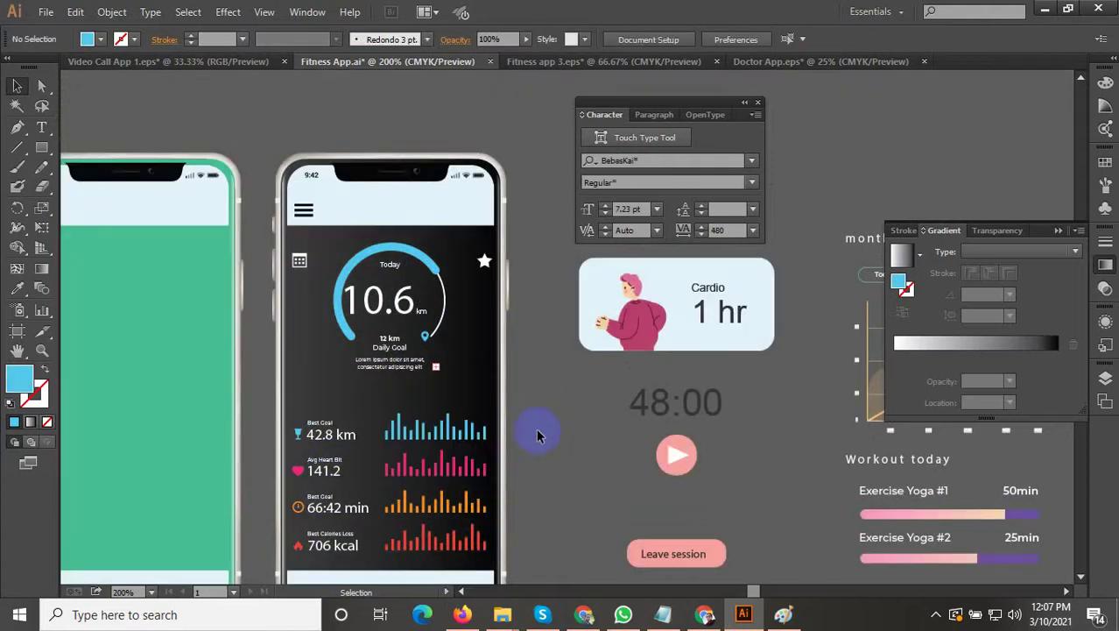
# Step: Ungroup the Current session elements and move the "Current session" heading onto the dark phone's header bar
pyautogui.scroll(-2, 536, 436)
pyautogui.scroll(1, 495, 429)
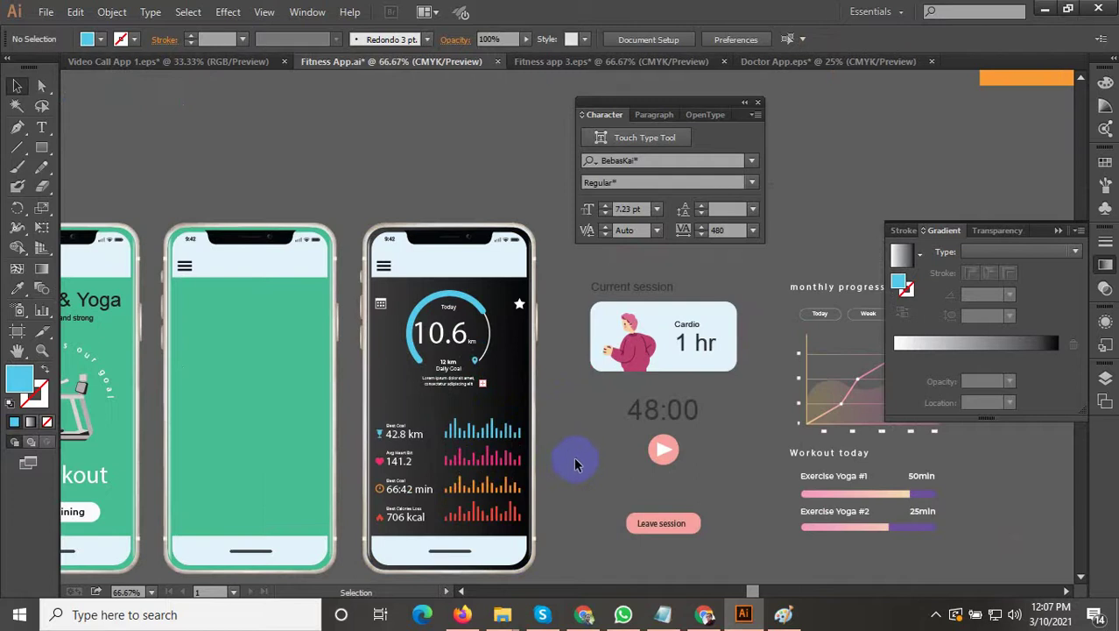
pyautogui.scroll(-2, 576, 451)
pyautogui.scroll(3, 554, 390)
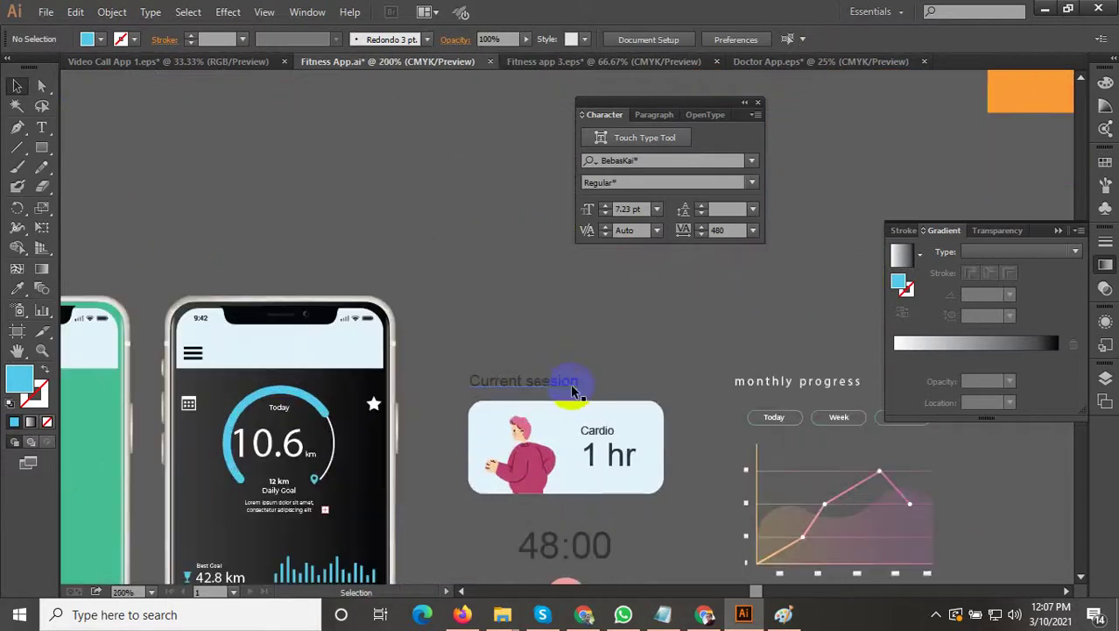
pyautogui.rightClick(529, 386)
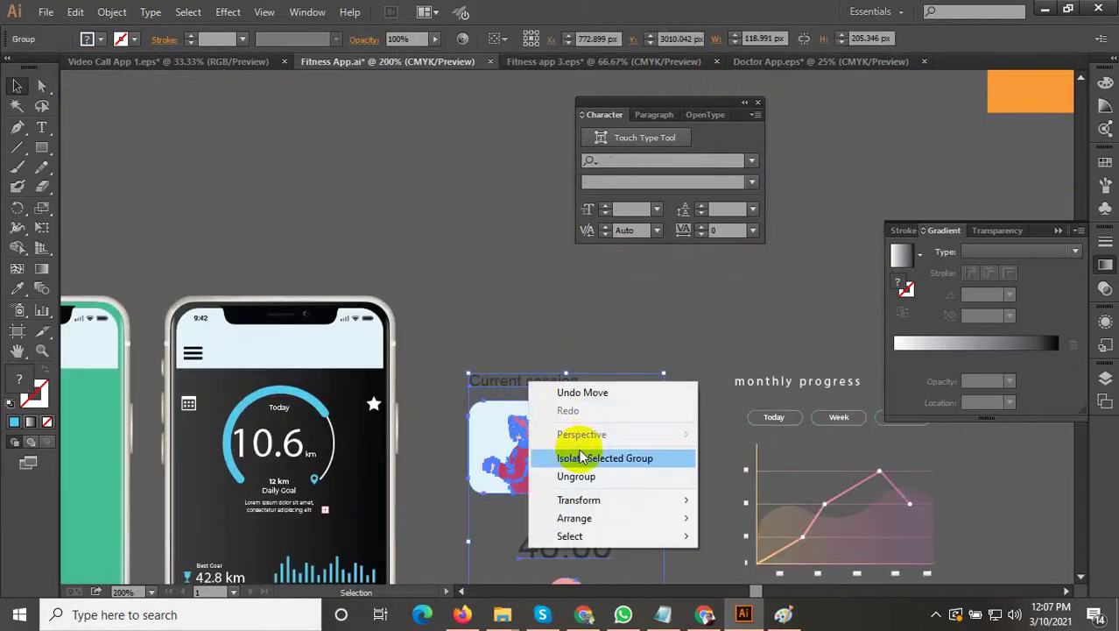
pyautogui.click(595, 474)
pyautogui.click(527, 378)
pyautogui.moveTo(518, 385); pyautogui.dragTo(256, 359)
pyautogui.click(474, 313)
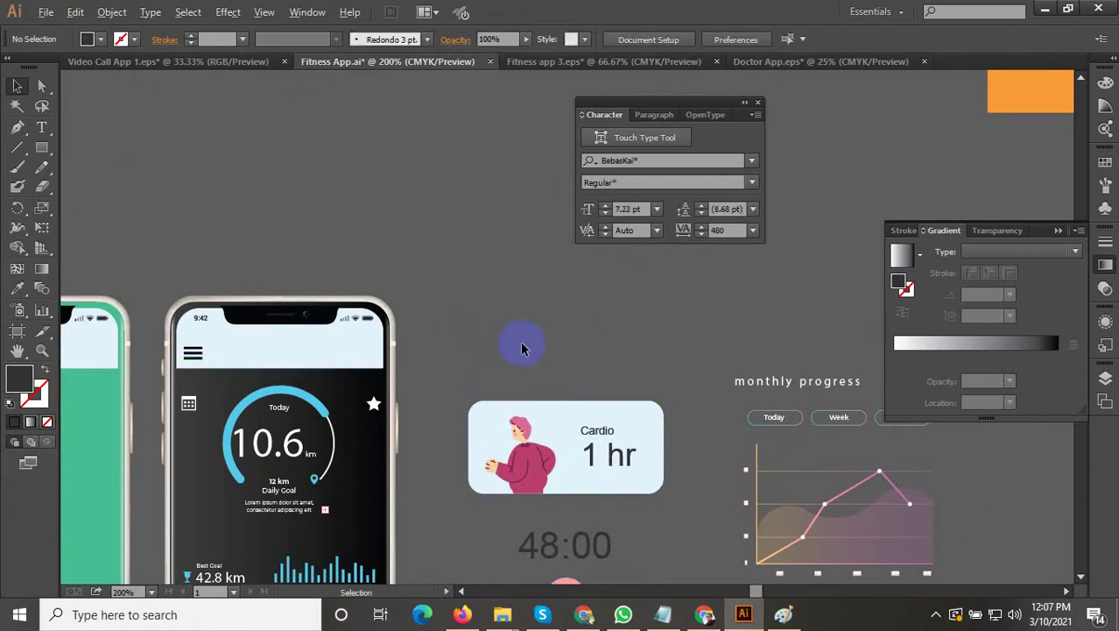
# Step: Lock the light header bar of the dark phone and try to select the heading text hidden behind it
pyautogui.click(276, 352)
pyautogui.hotkey('ctrl', '2')
pyautogui.moveTo(439, 339); pyautogui.dragTo(240, 362)
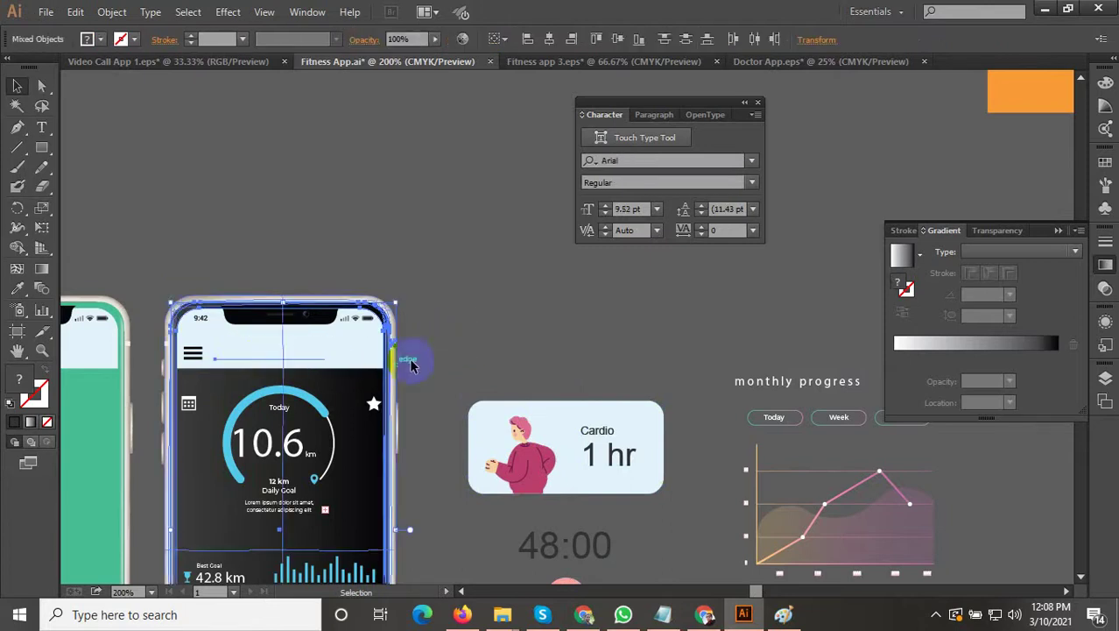
pyautogui.moveTo(453, 350); pyautogui.dragTo(363, 362)
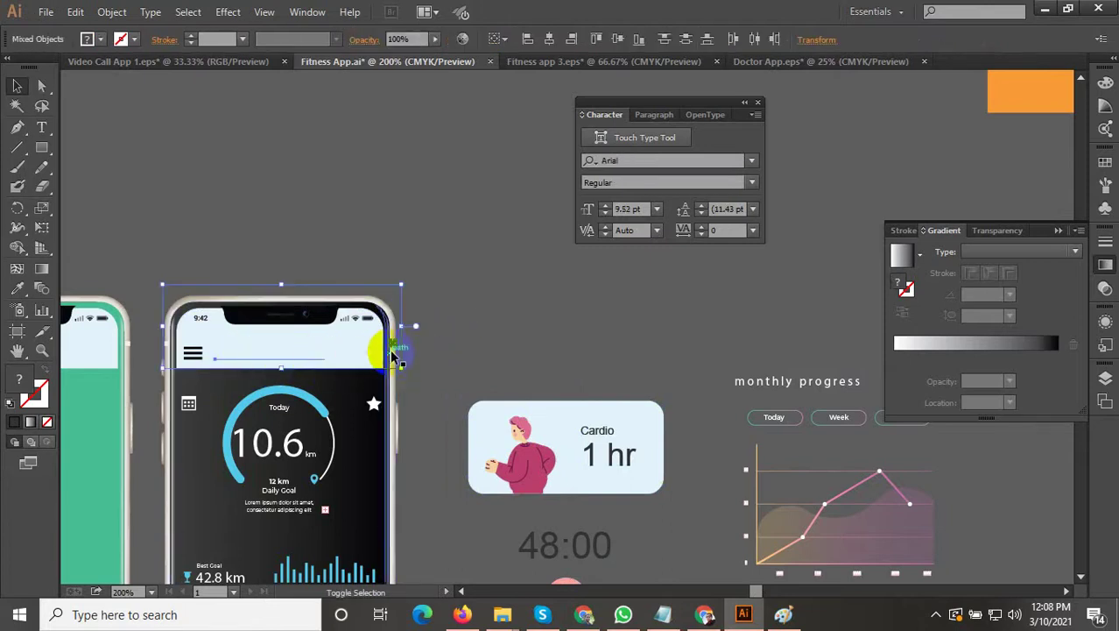
pyautogui.keyDown('shift'); pyautogui.click(325, 366); pyautogui.keyUp('shift')
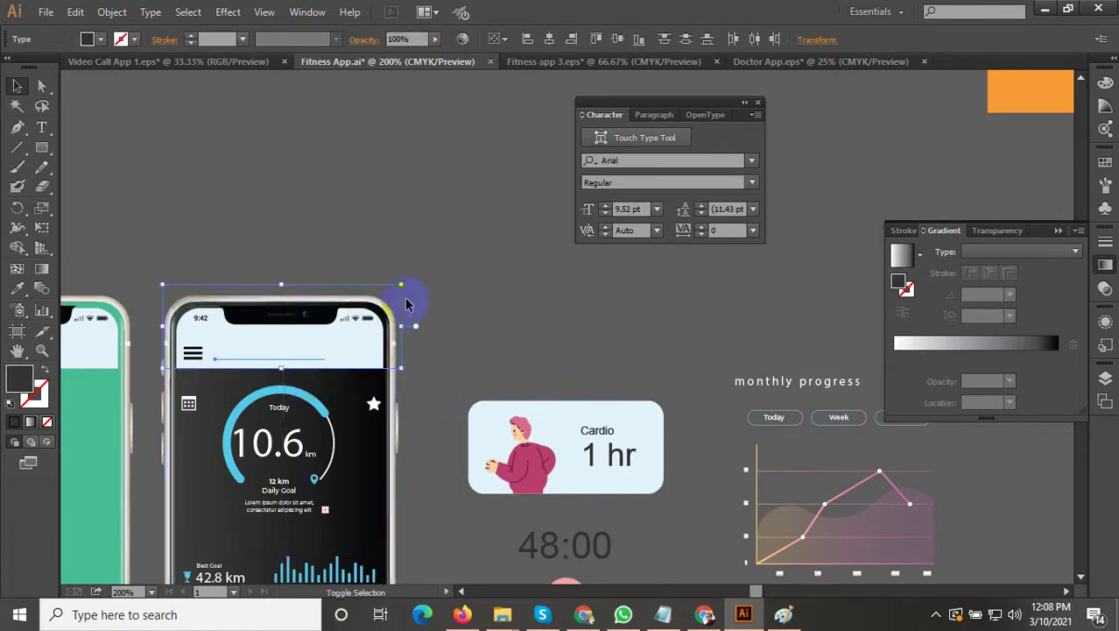
pyautogui.keyDown('shift'); pyautogui.click(368, 303); pyautogui.keyUp('shift')
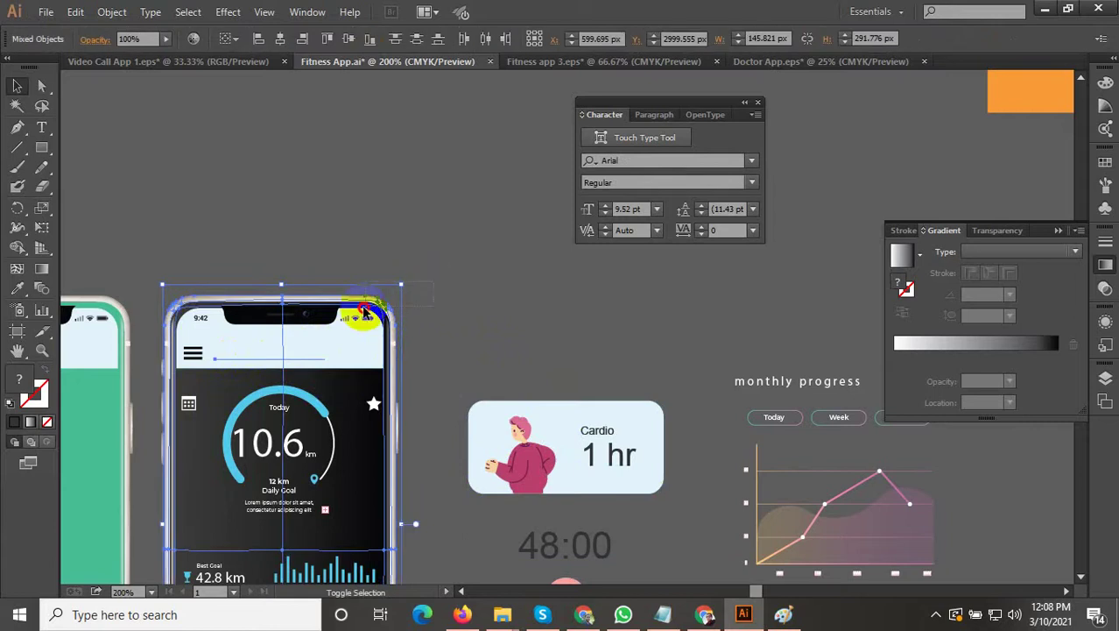
pyautogui.keyDown('shift'); pyautogui.click(408, 299); pyautogui.keyUp('shift')
pyautogui.click(626, 350)
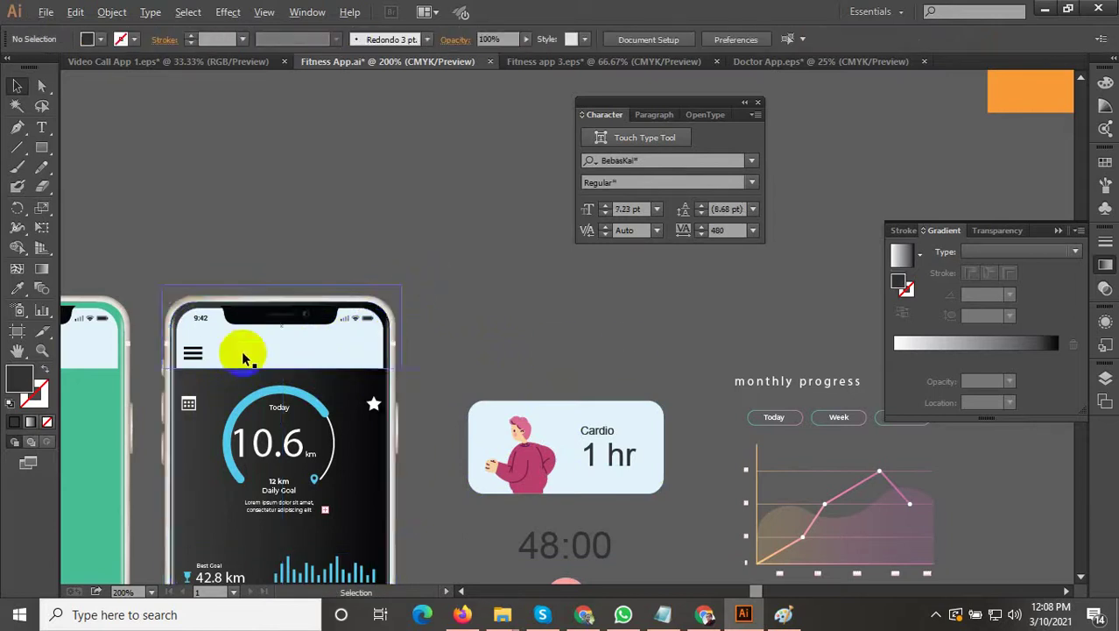
# Step: Bring the hidden "Current session" heading to the front so it sits above the dark phone's header bar
pyautogui.scroll(2, 224, 325)
pyautogui.moveTo(246, 218); pyautogui.dragTo(217, 404)
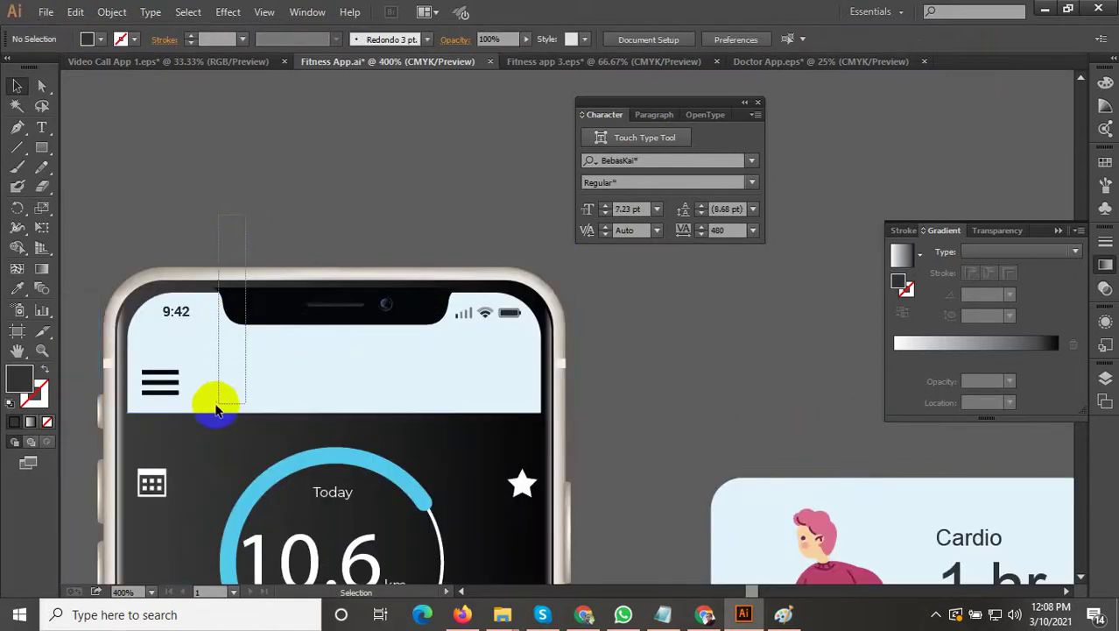
pyautogui.moveTo(282, 219); pyautogui.dragTo(231, 337)
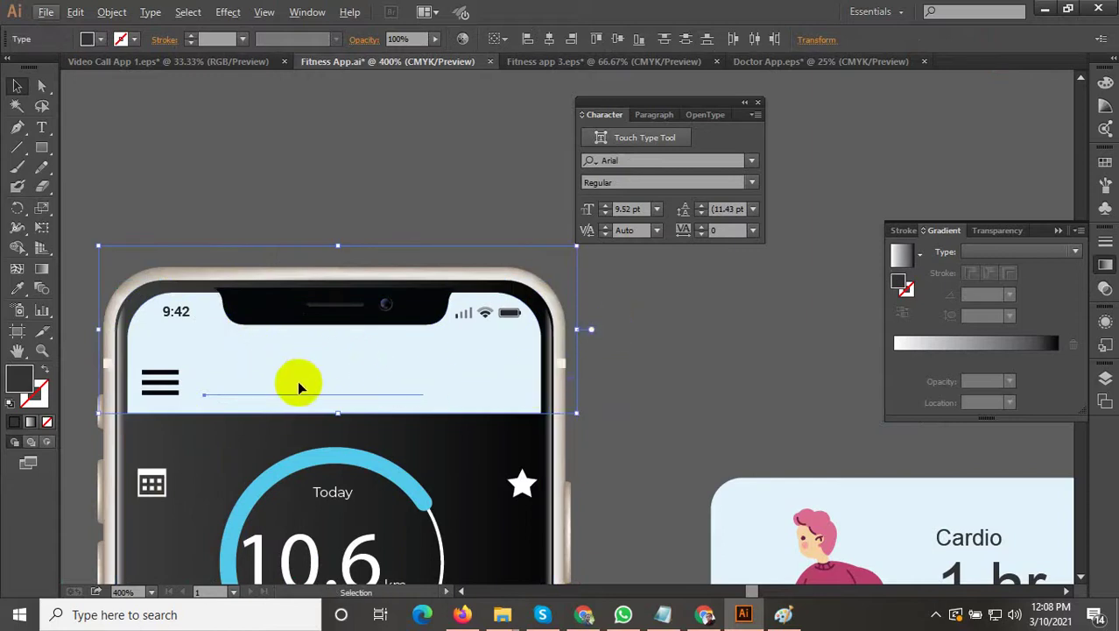
pyautogui.rightClick(306, 390)
pyautogui.moveTo(386, 540)
pyautogui.click(474, 533)
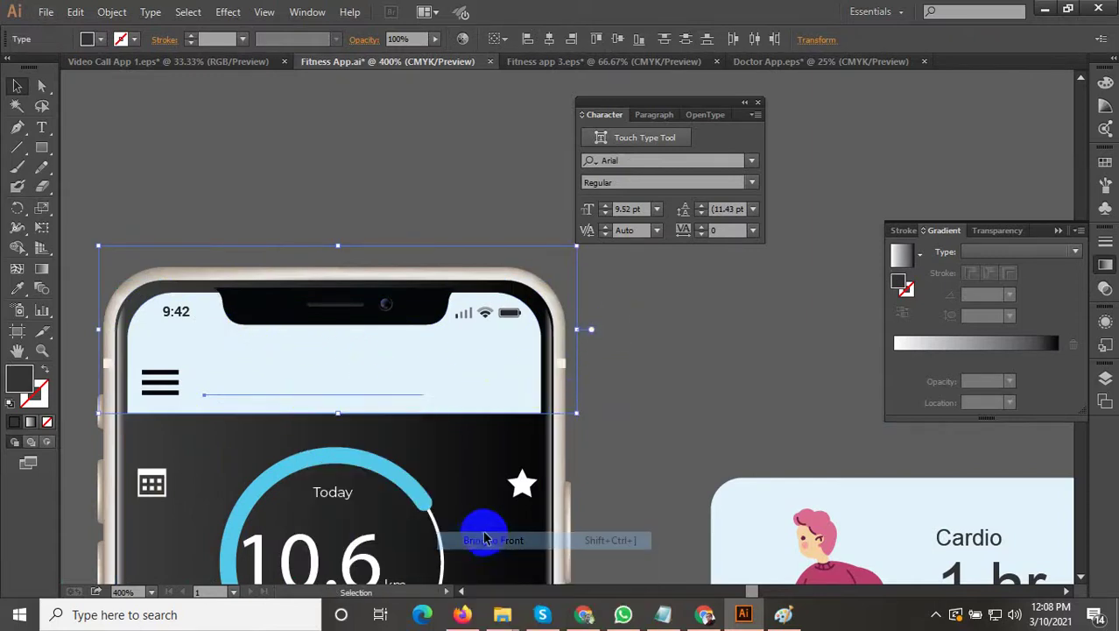
pyautogui.click(375, 261)
pyautogui.scroll(-1, 369, 250)
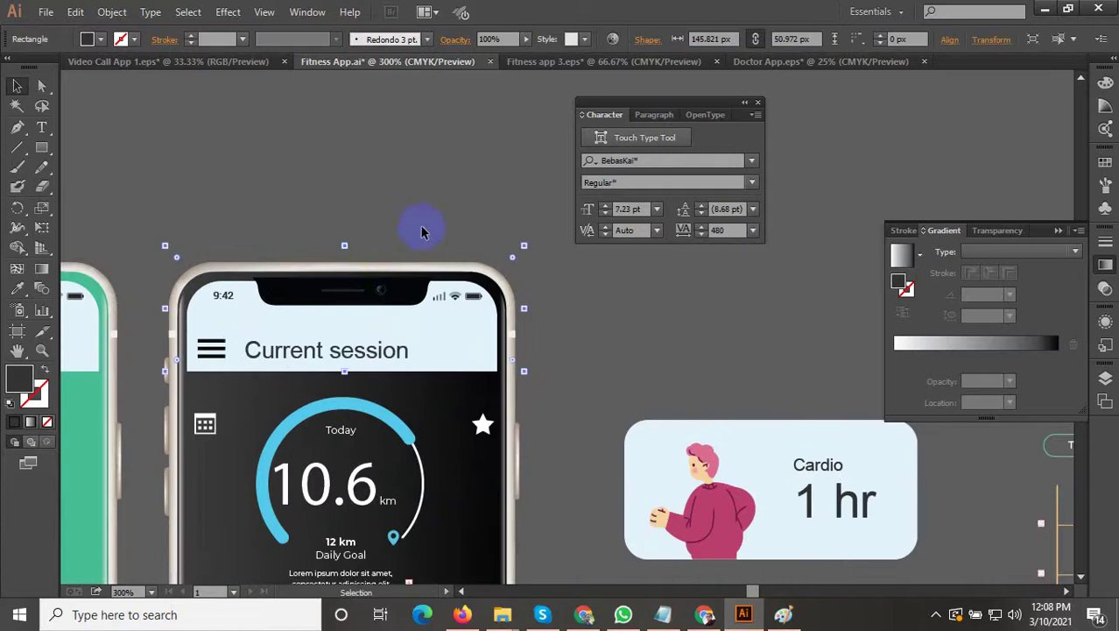
pyautogui.scroll(-3, 569, 333)
pyautogui.scroll(1, 490, 490)
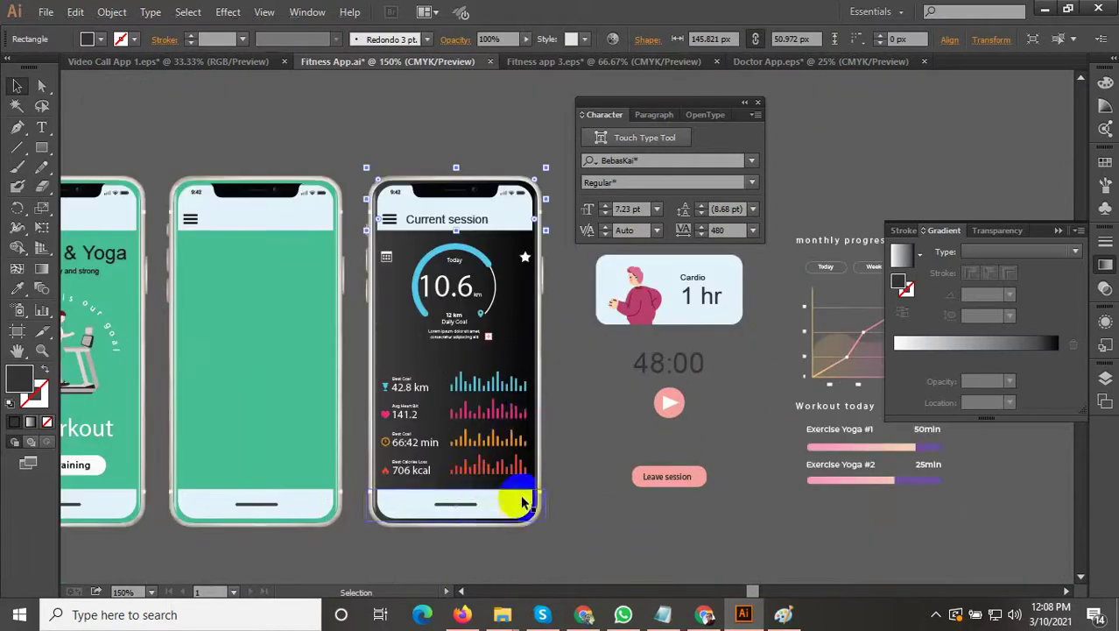
pyautogui.click(291, 399)
pyautogui.scroll(-1, 311, 382)
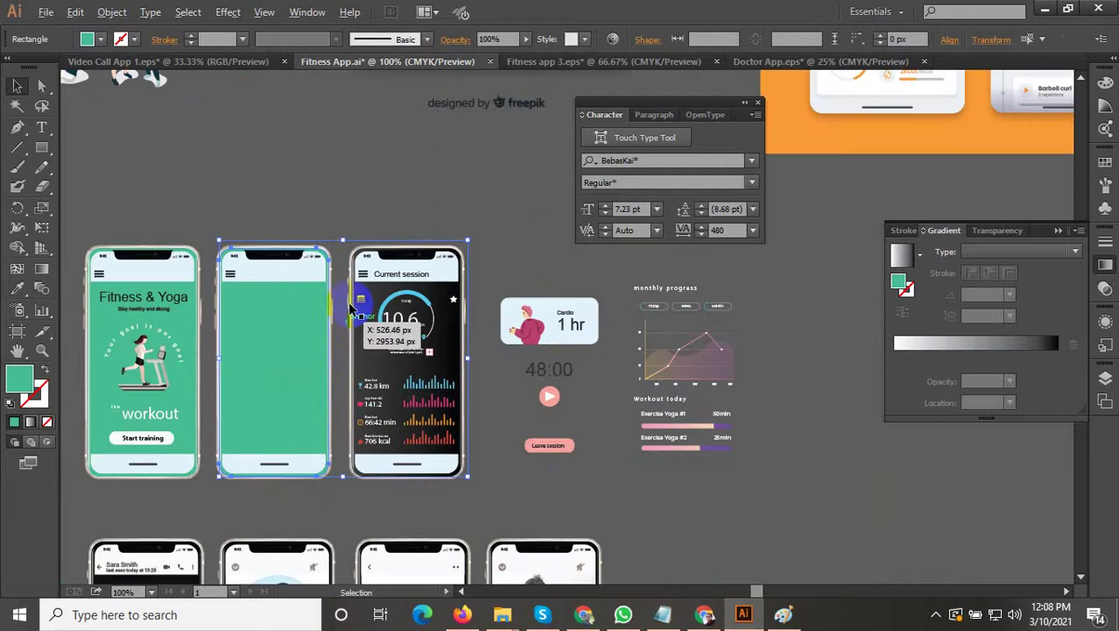
pyautogui.rightClick(321, 337)
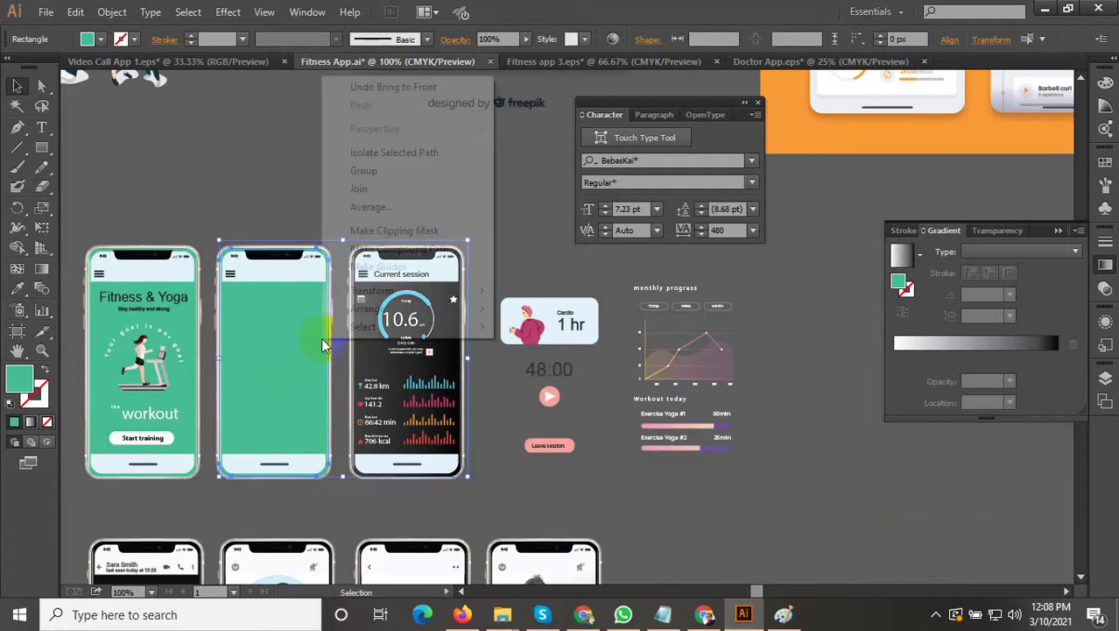
pyautogui.click(254, 175)
pyautogui.keyDown('shift'); pyautogui.click(328, 423); pyautogui.keyUp('shift')
pyautogui.scroll(1, 329, 425)
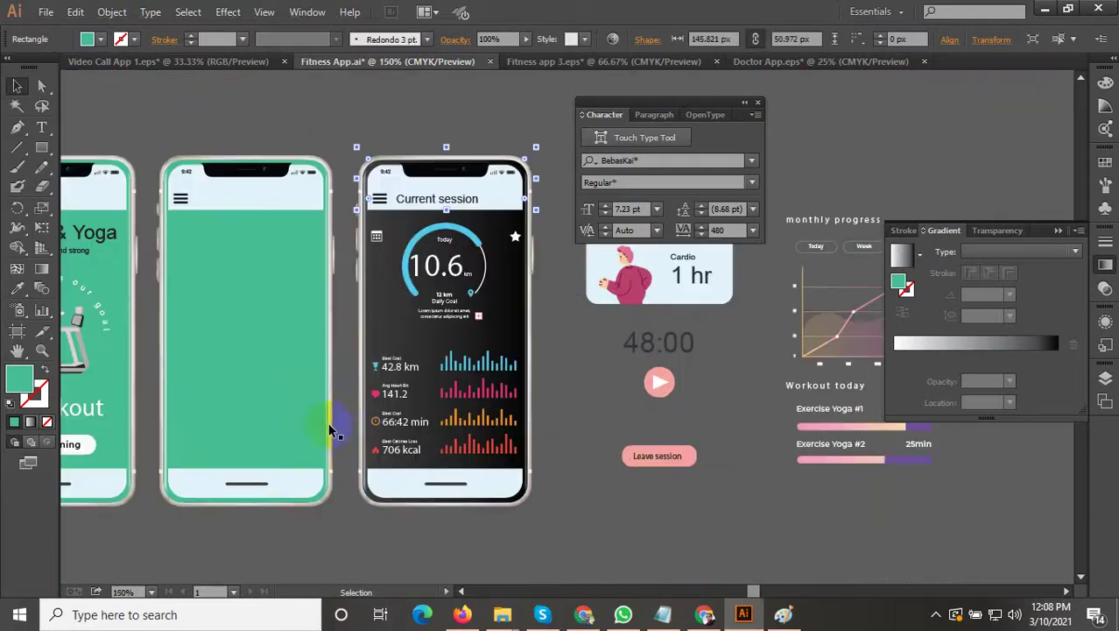
# Step: Look over the three fitness phone mockups and the loose workout elements beside them
pyautogui.scroll(-2, 338, 429)
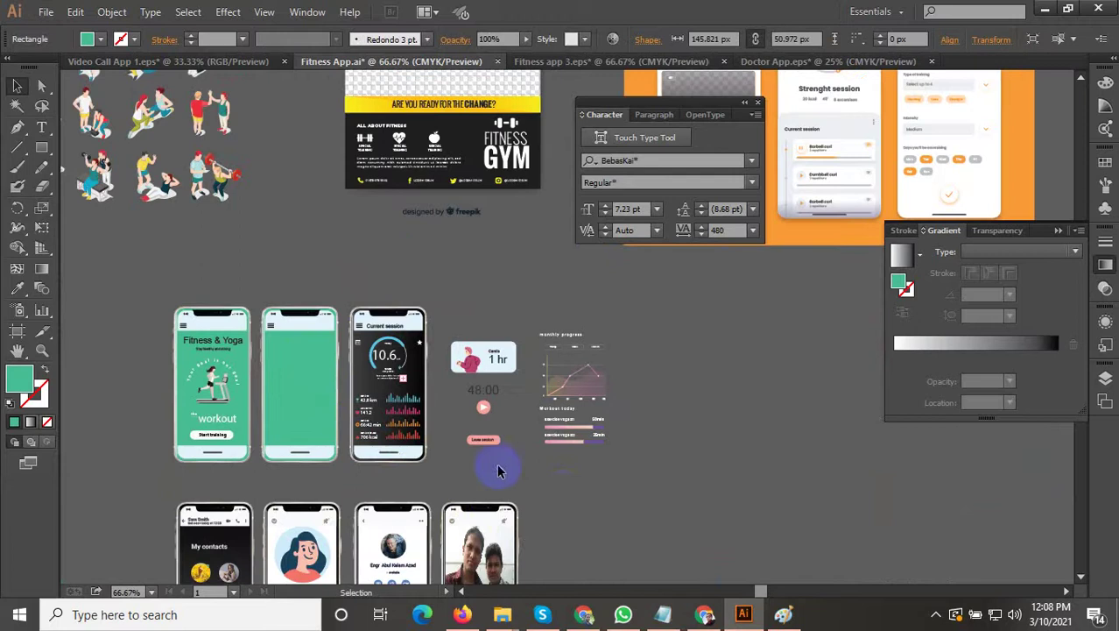
pyautogui.scroll(2, 363, 375)
pyautogui.scroll(-2, 403, 378)
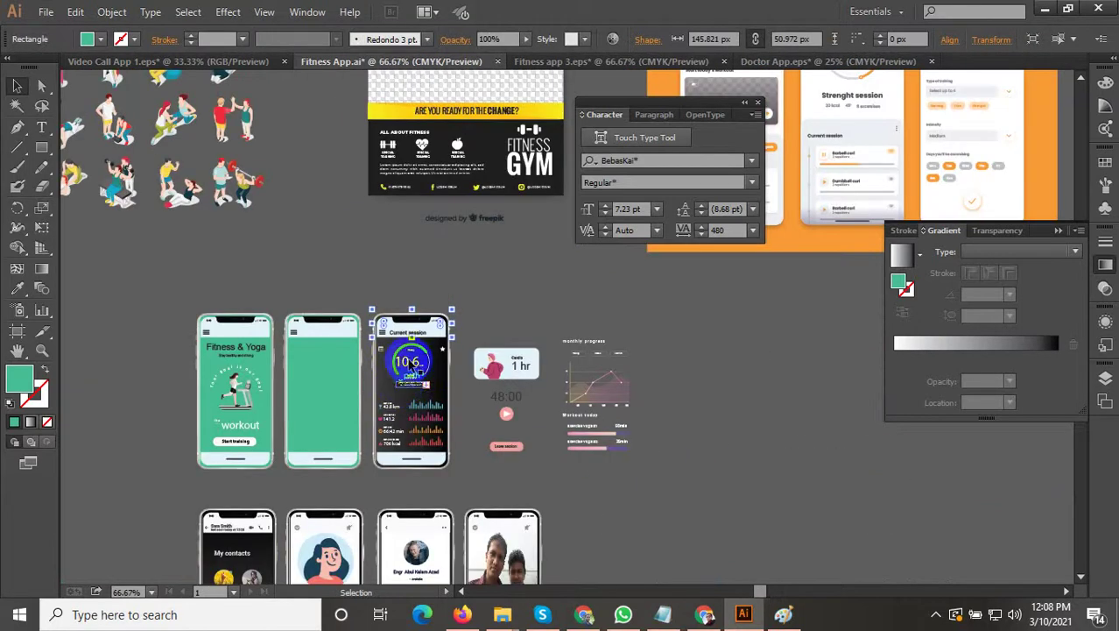
pyautogui.click(419, 264)
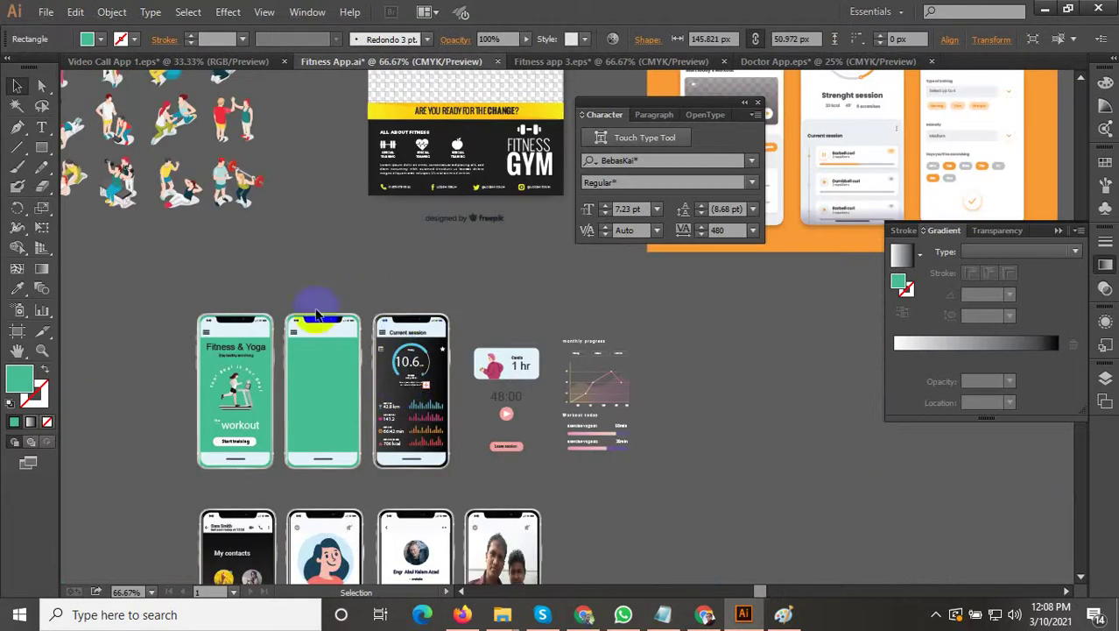
pyautogui.scroll(2, 316, 381)
pyautogui.scroll(-2, 318, 389)
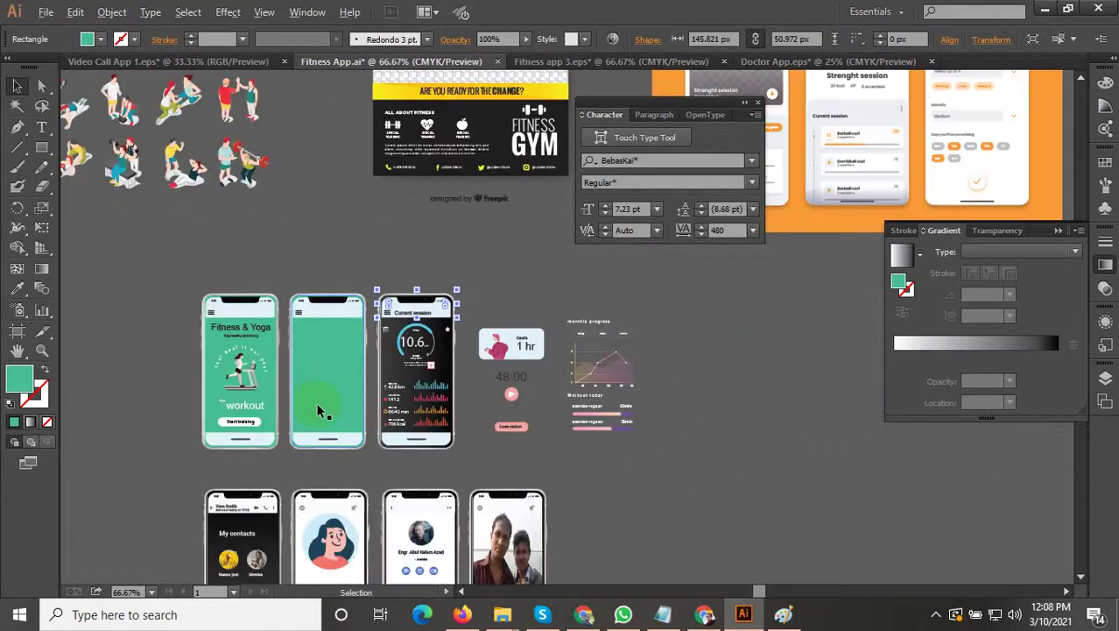
pyautogui.scroll(-1, 316, 403)
pyautogui.moveTo(512, 312); pyautogui.dragTo(484, 374)
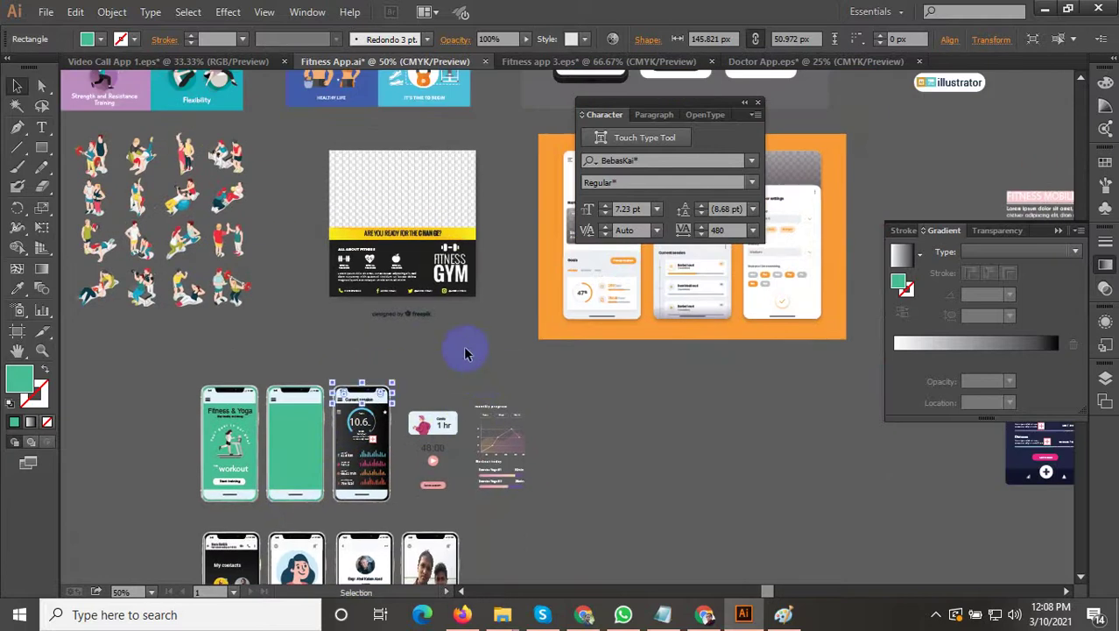
pyautogui.scroll(1, 387, 258)
pyautogui.scroll(-1, 388, 257)
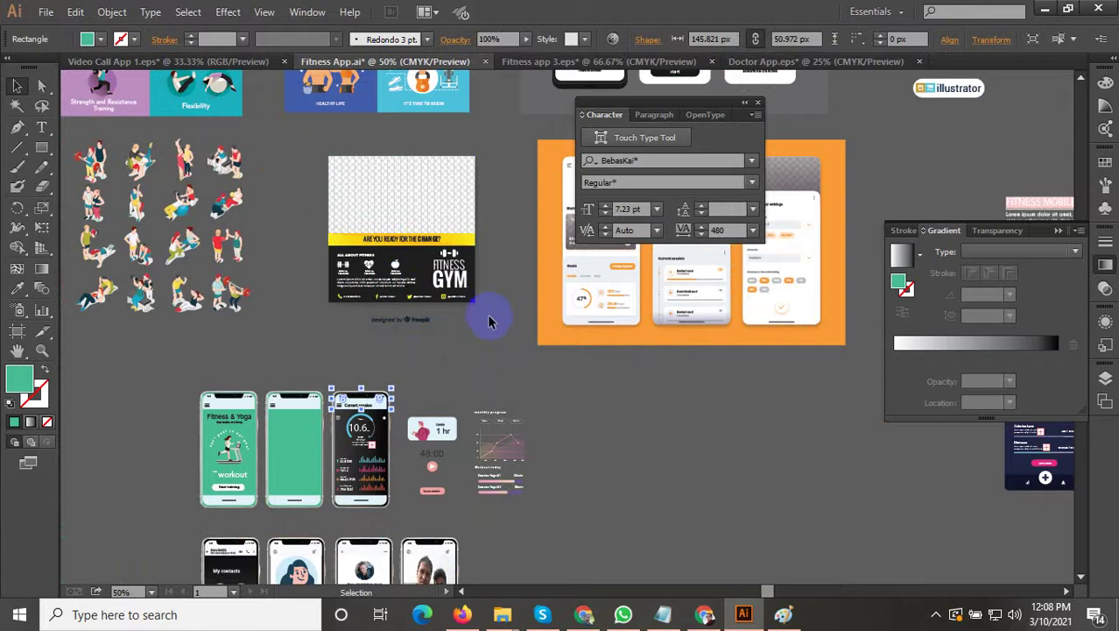
pyautogui.scroll(2, 321, 535)
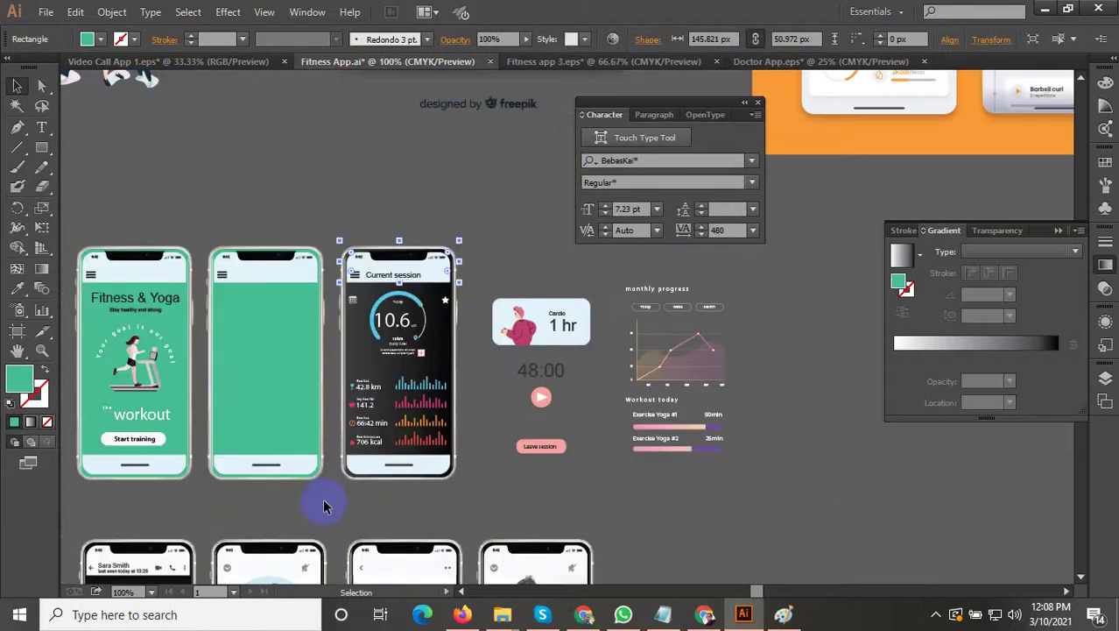
pyautogui.scroll(-2, 324, 506)
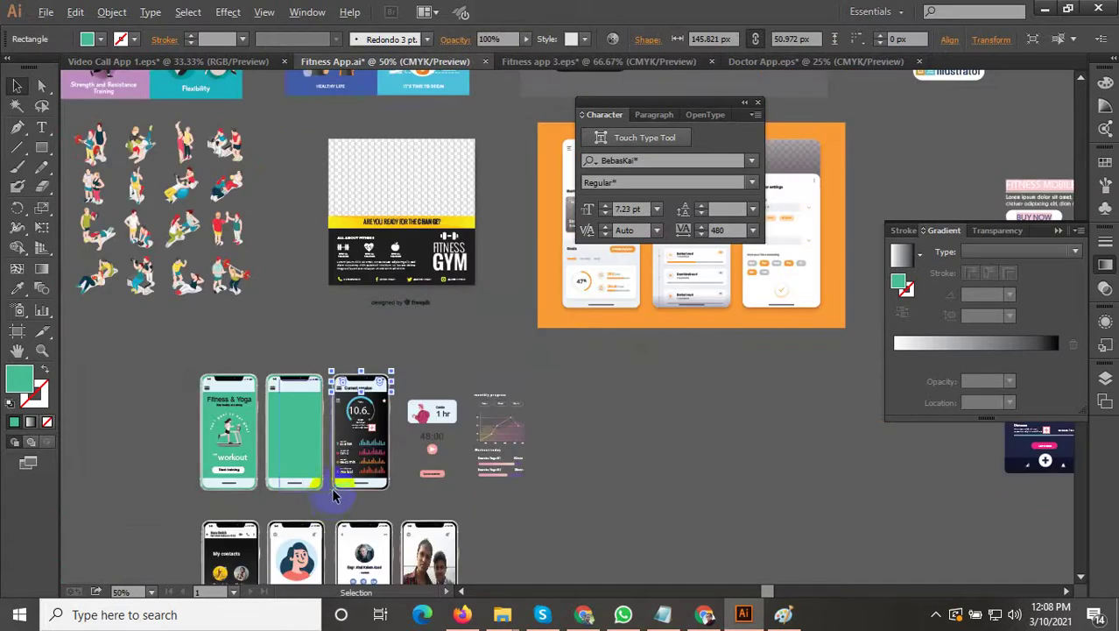
pyautogui.scroll(-1, 624, 462)
# Step: Examine the blue and dark reference fitness app screens for interface elements to reuse
pyautogui.moveTo(744, 411); pyautogui.dragTo(269, 522)
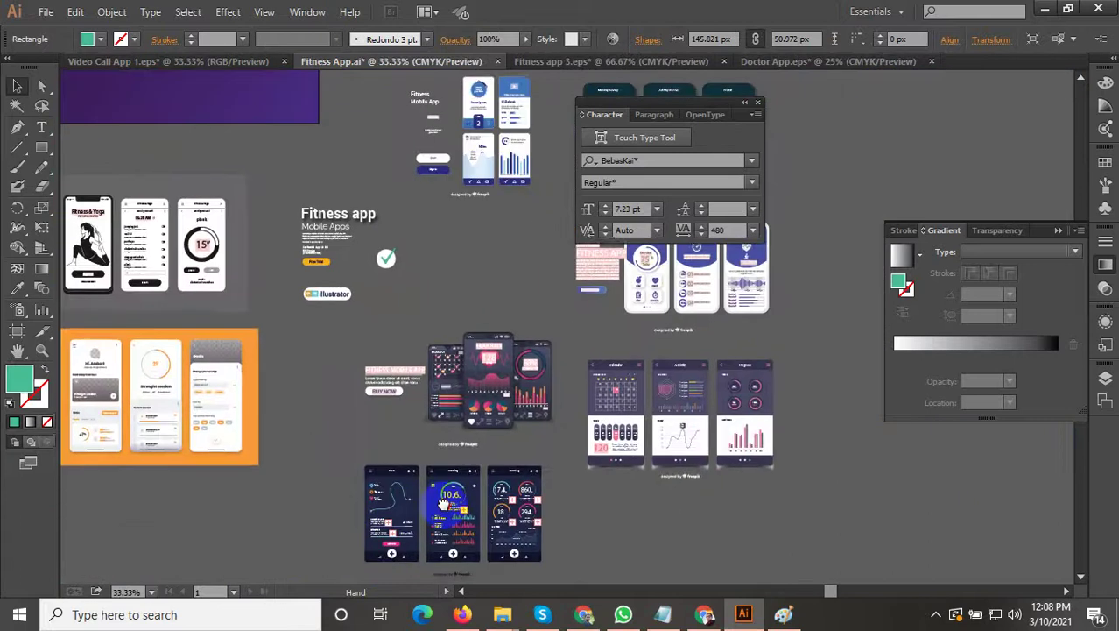
pyautogui.scroll(2, 760, 409)
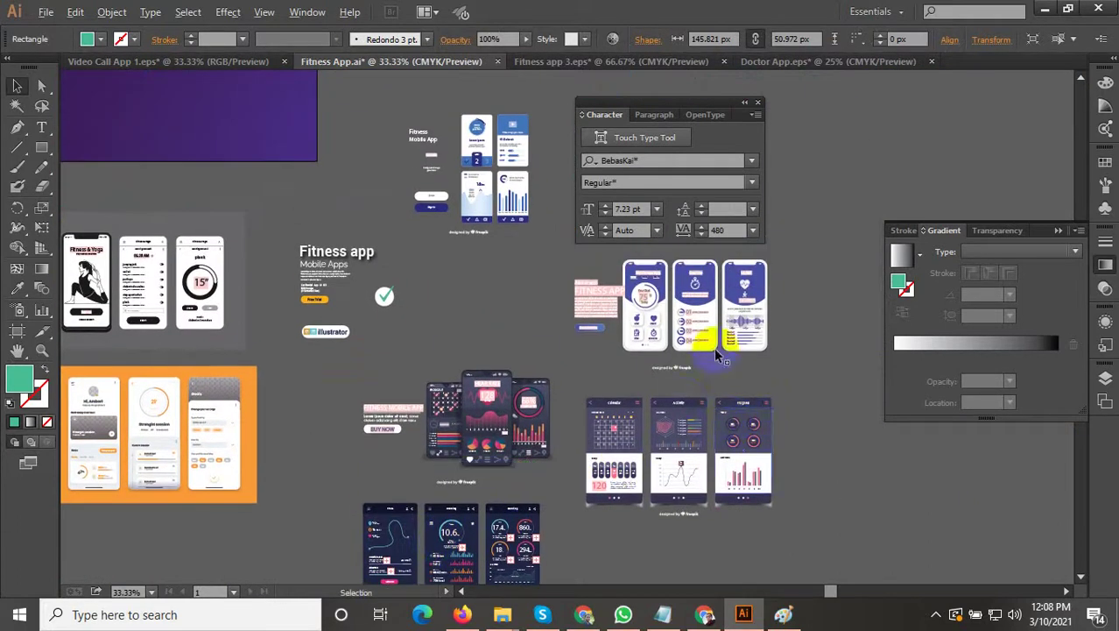
pyautogui.scroll(3, 713, 351)
pyautogui.moveTo(745, 341); pyautogui.dragTo(547, 496)
pyautogui.scroll(-3, 552, 500)
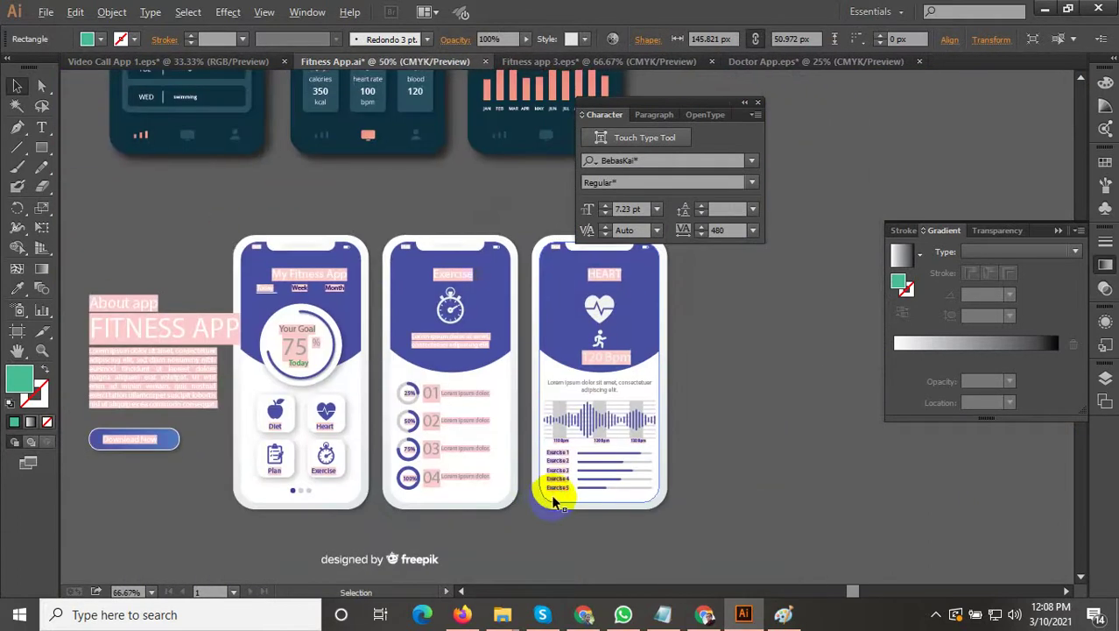
pyautogui.moveTo(495, 385); pyautogui.dragTo(479, 462)
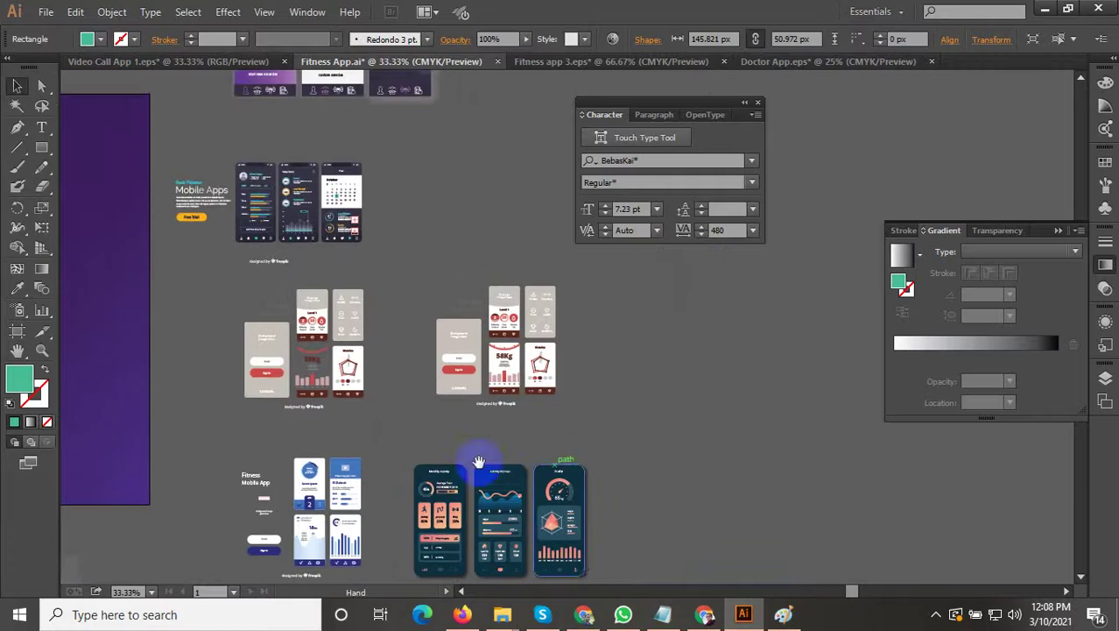
pyautogui.scroll(3, 248, 208)
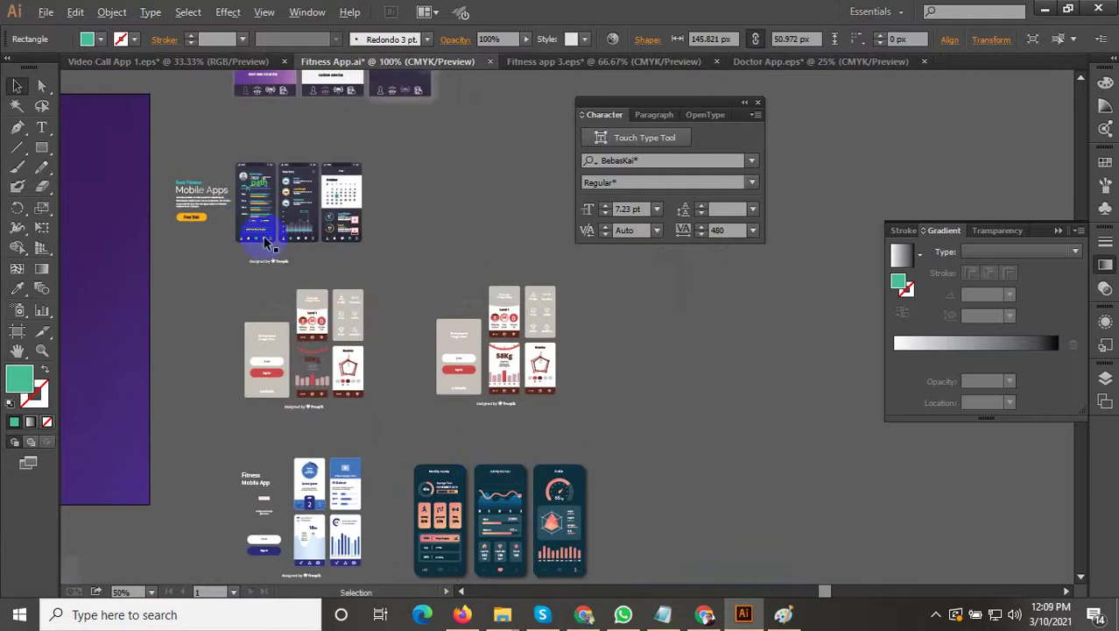
pyautogui.moveTo(292, 332); pyautogui.dragTo(275, 514)
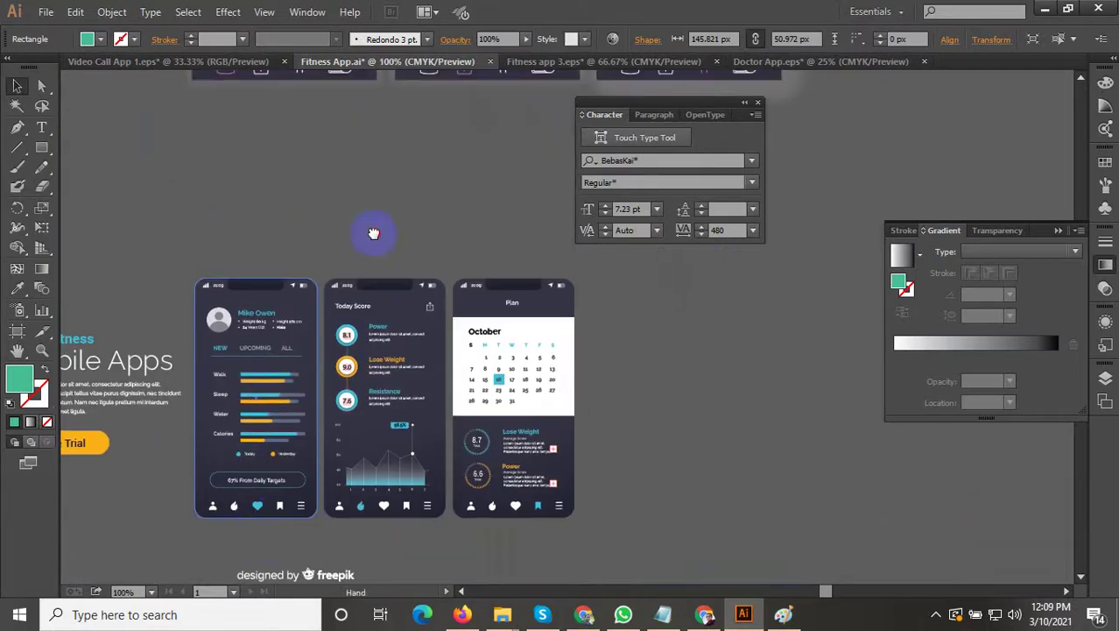
pyautogui.moveTo(371, 267); pyautogui.dragTo(374, 384)
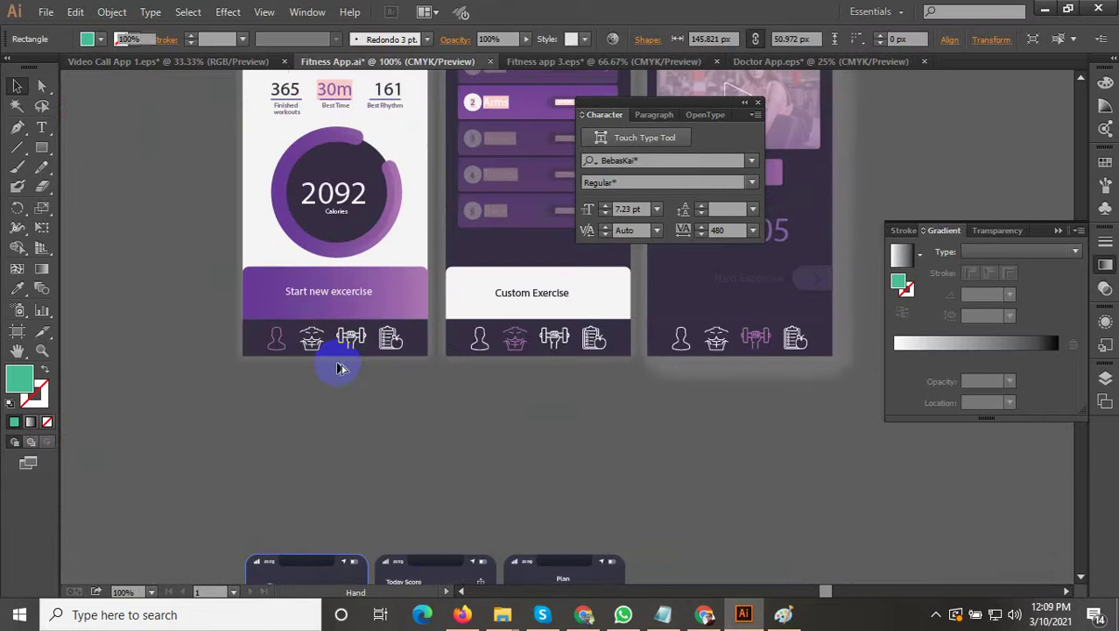
# Step: Examine the three purple reference workout screens for elements to reuse, especially the one with the video and timer
pyautogui.click(336, 362)
pyautogui.scroll(-2, 337, 363)
pyautogui.moveTo(483, 360); pyautogui.dragTo(422, 427)
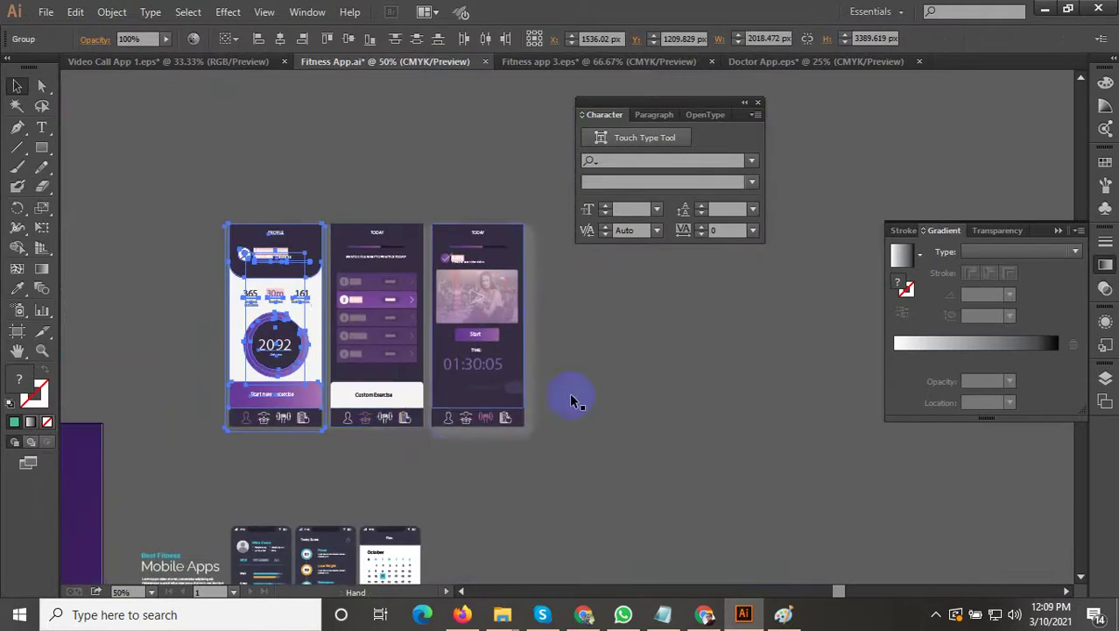
pyautogui.click(543, 286)
pyautogui.scroll(1, 548, 282)
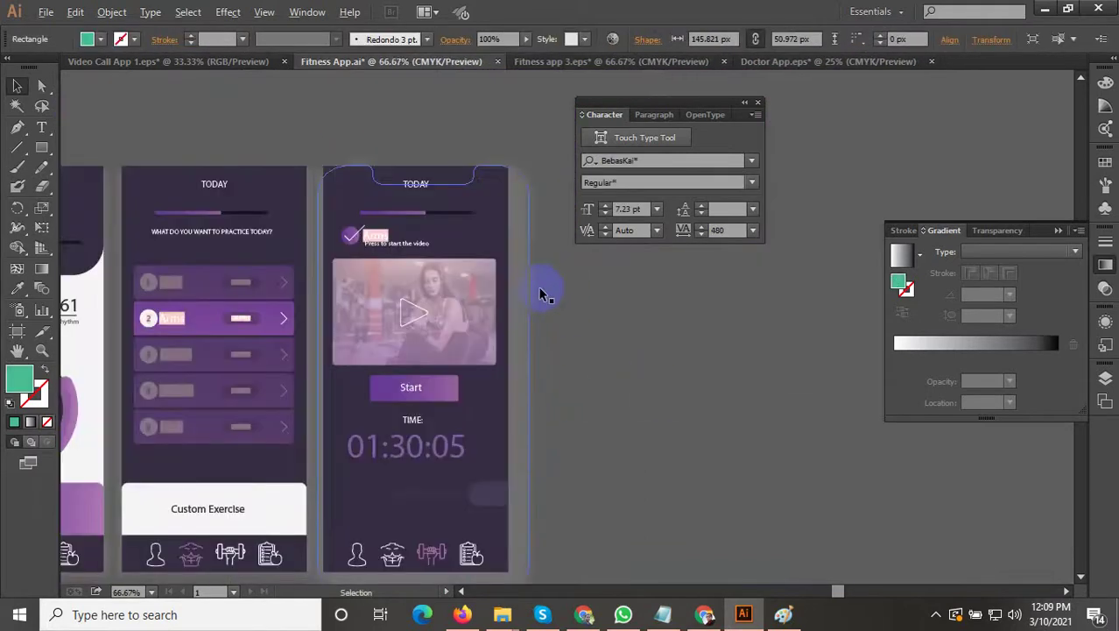
pyautogui.moveTo(611, 355); pyautogui.dragTo(456, 314)
pyautogui.scroll(2, 310, 358)
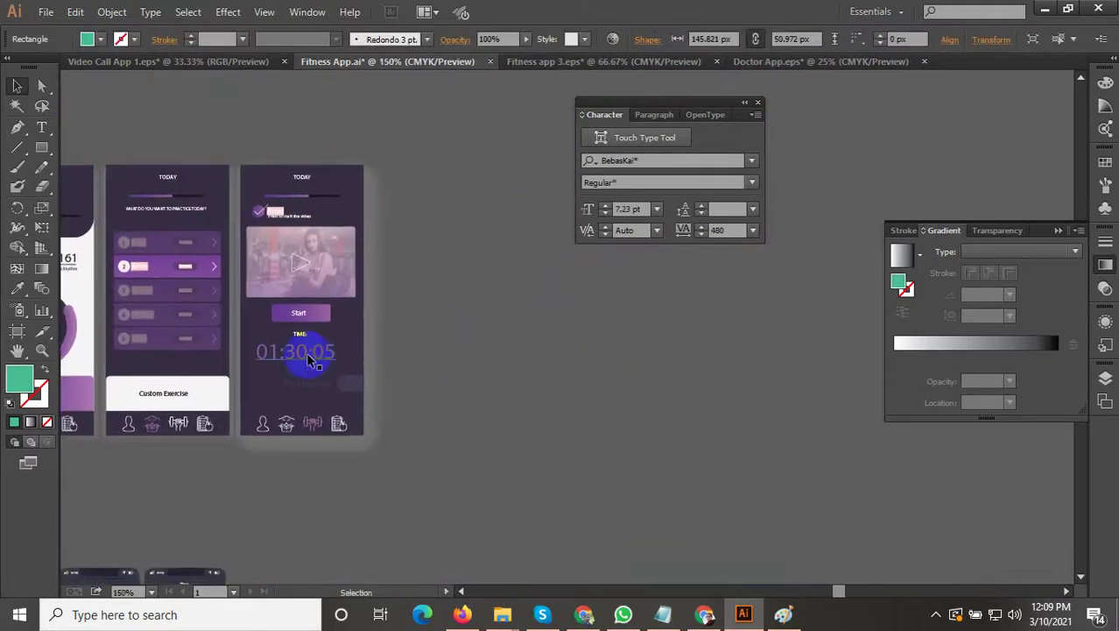
pyautogui.click(314, 368)
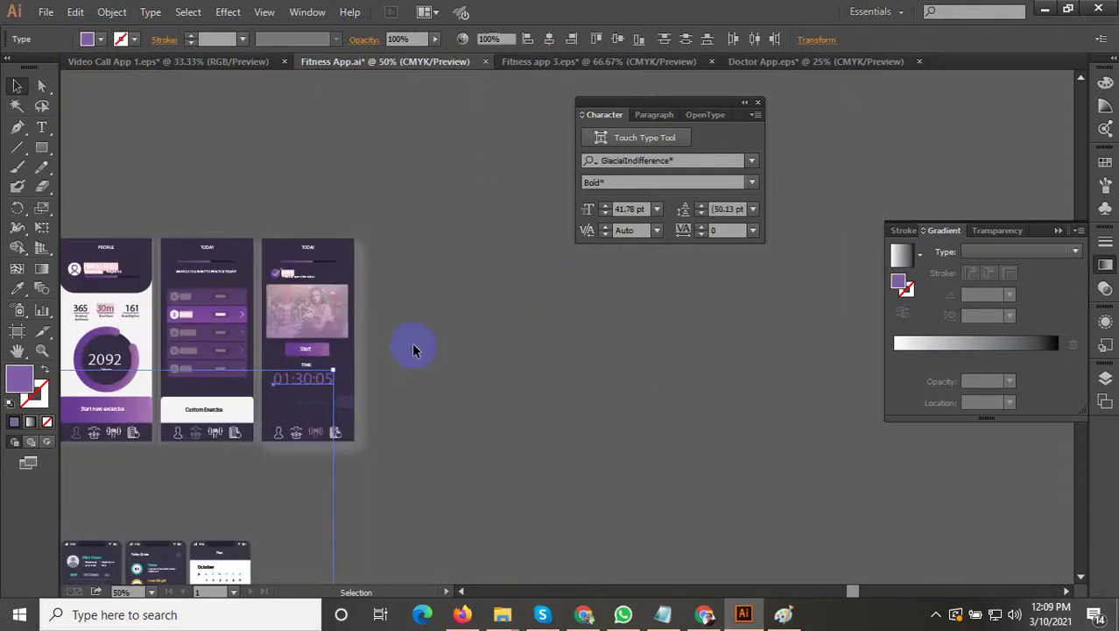
# Step: Copy the purple reference screen with the workout video and timer, and paste it near the green fitness phones
pyautogui.click(426, 301)
pyautogui.moveTo(405, 242); pyautogui.dragTo(277, 478)
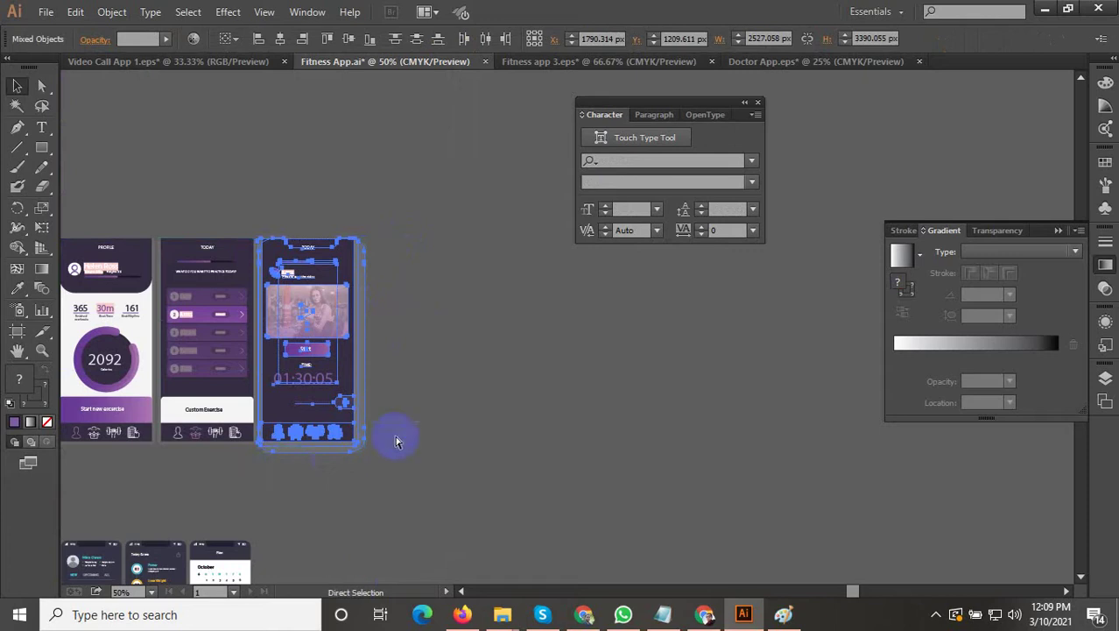
pyautogui.scroll(-4, 469, 420)
pyautogui.moveTo(473, 421); pyautogui.dragTo(508, 206)
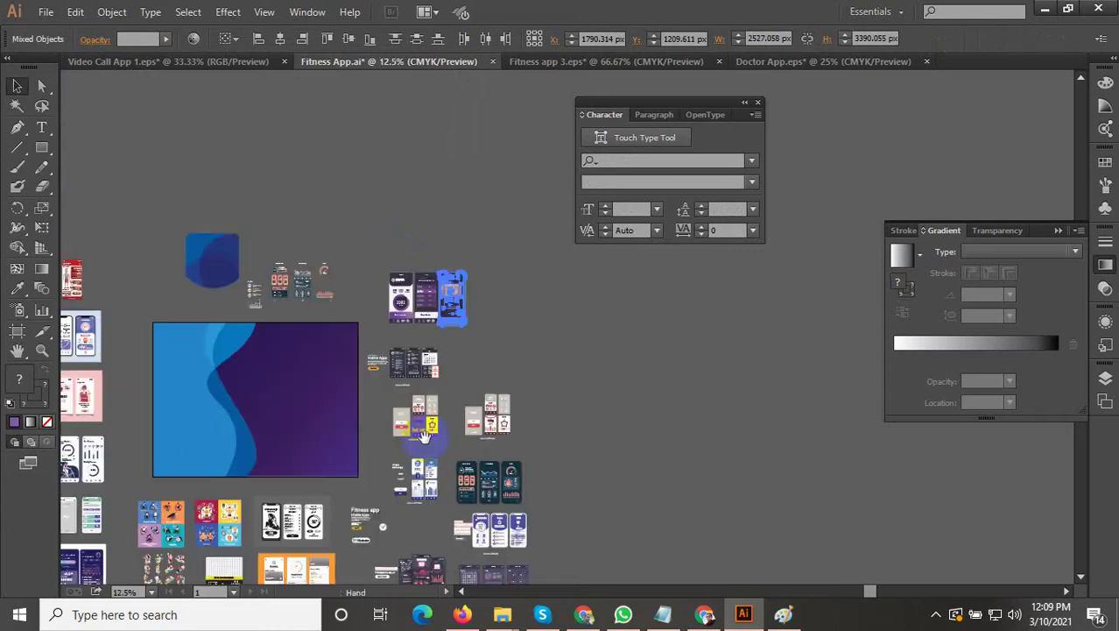
pyautogui.moveTo(423, 435); pyautogui.dragTo(516, 272)
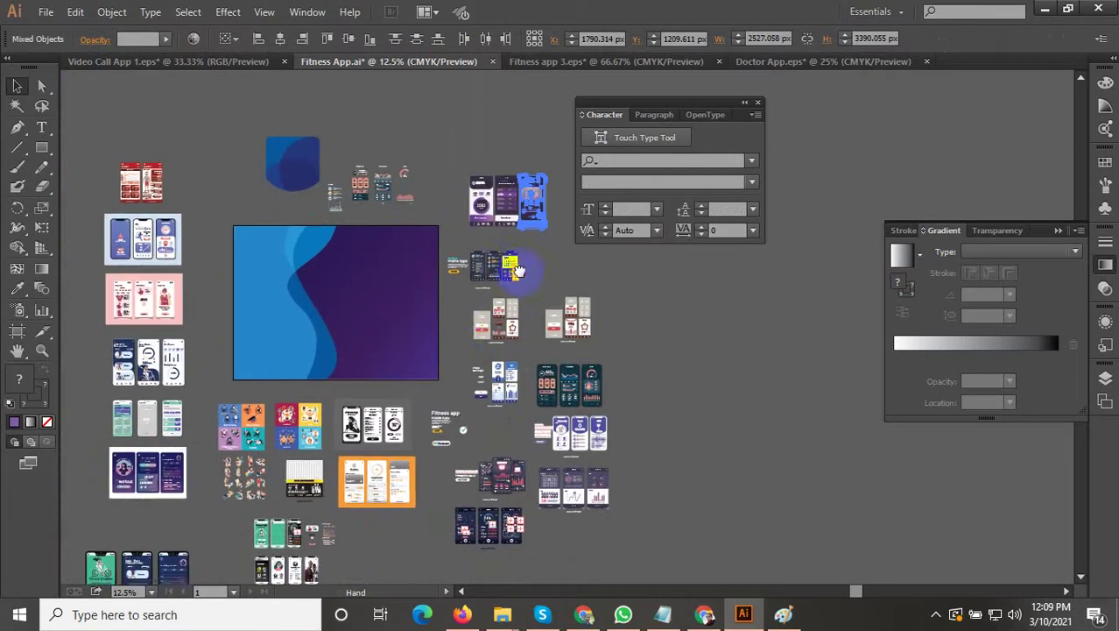
pyautogui.scroll(3, 296, 375)
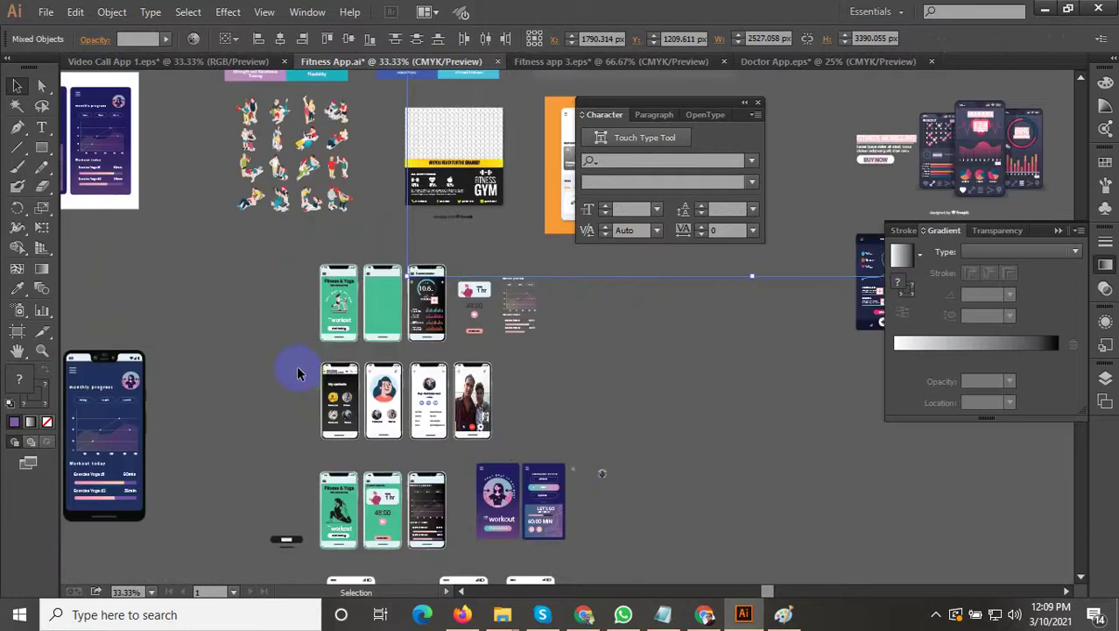
pyautogui.scroll(3, 214, 330)
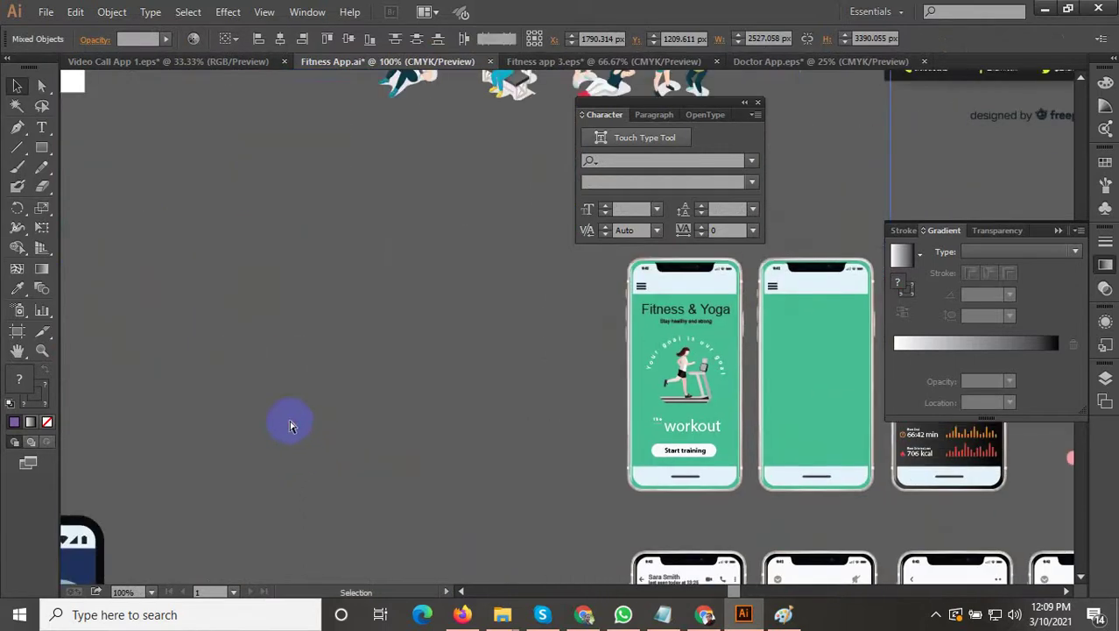
pyautogui.click(292, 426)
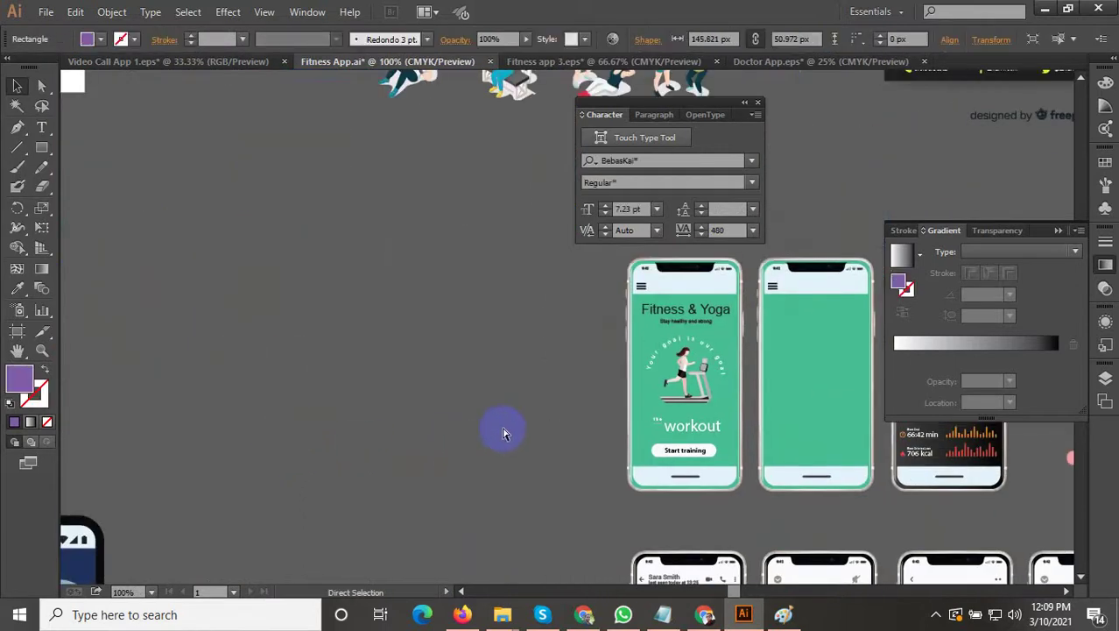
pyautogui.hotkey('ctrl', 'v')
# Step: Scale the pasted purple workout screen down to about 206 by 160 px and place it left of the green phones
pyautogui.moveTo(503, 427); pyautogui.dragTo(322, 435)
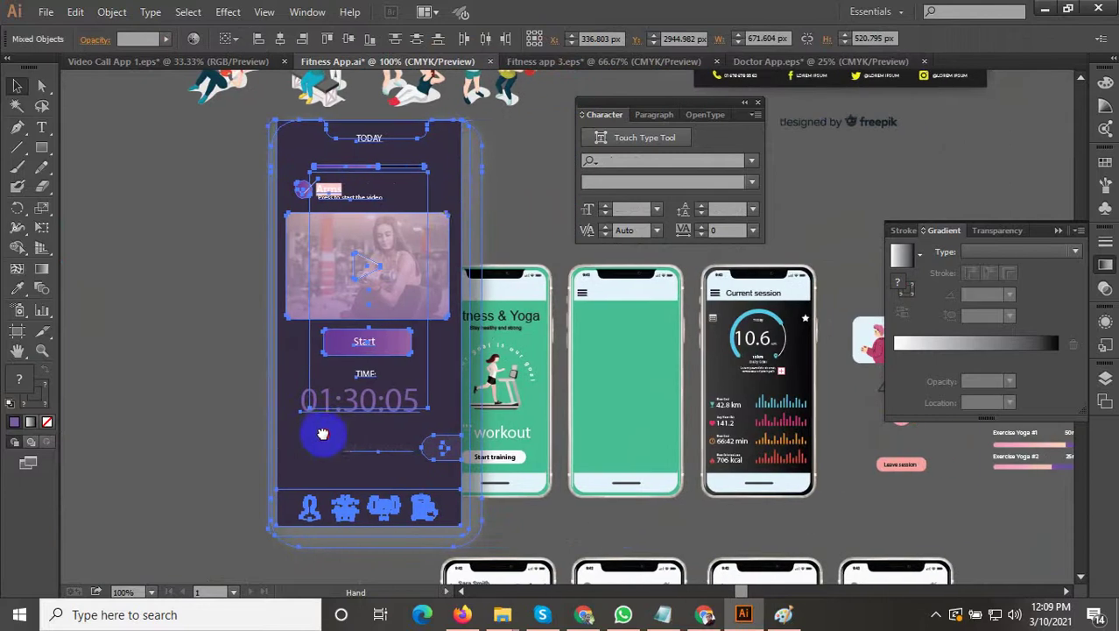
pyautogui.moveTo(819, 120); pyautogui.dragTo(438, 311)
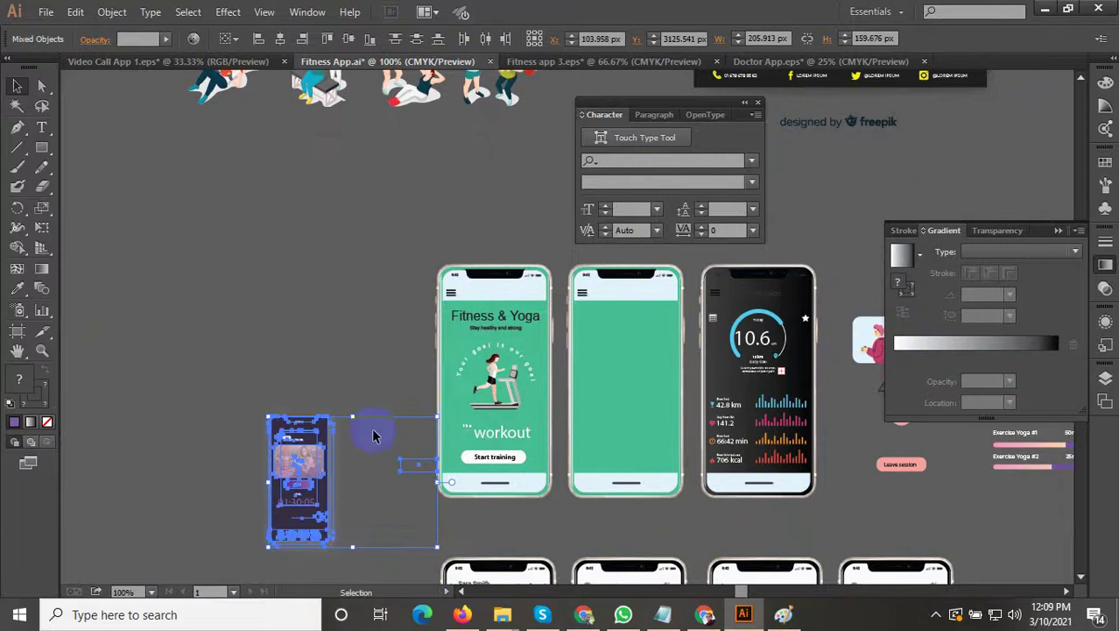
pyautogui.moveTo(304, 481); pyautogui.dragTo(203, 387)
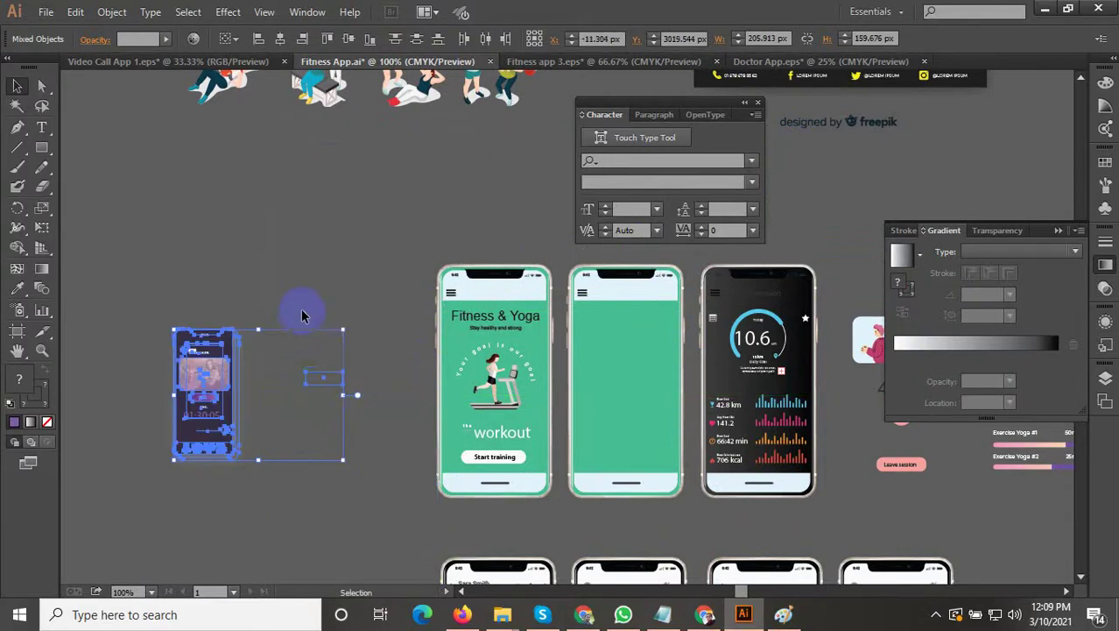
pyautogui.click(366, 289)
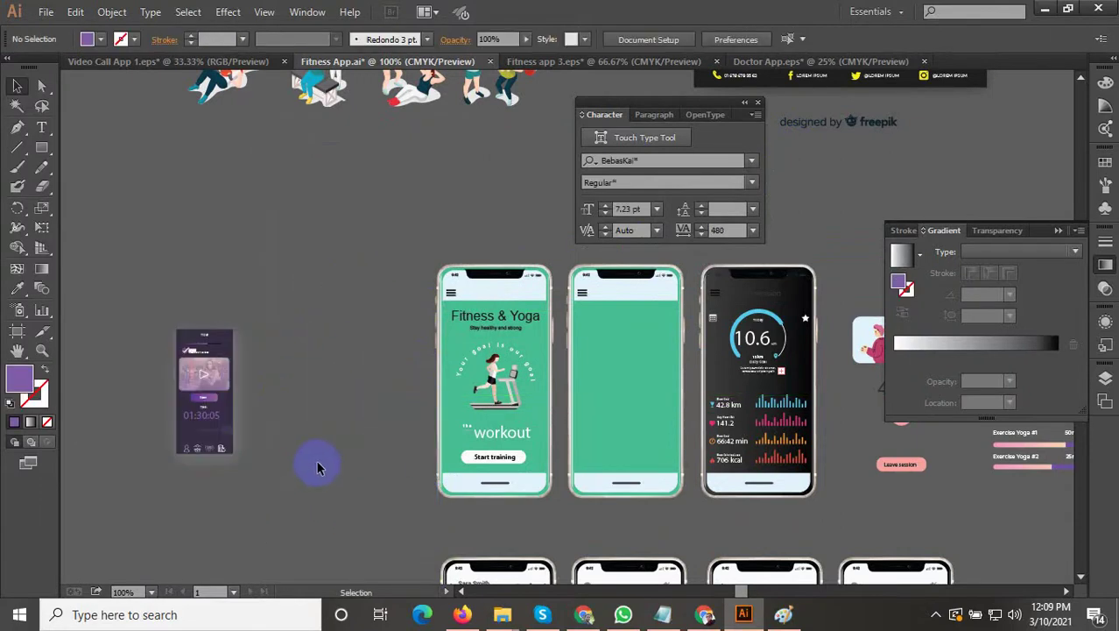
pyautogui.scroll(2, 221, 386)
pyautogui.click(219, 385)
pyautogui.scroll(-1, 219, 399)
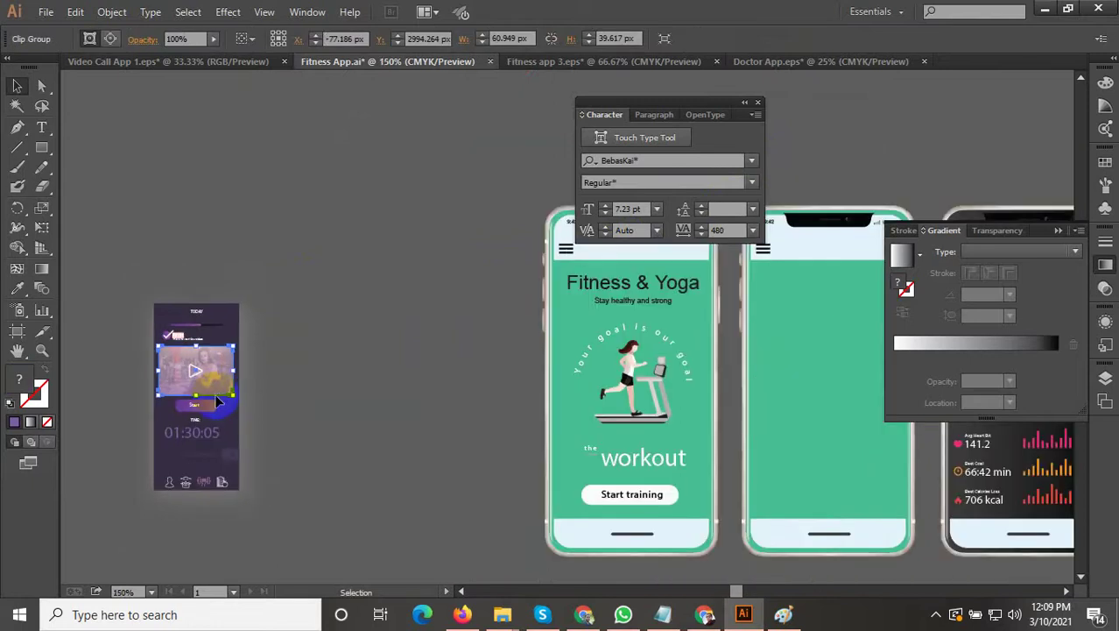
# Step: Move the running statistics and the "Current session" heading from the dark phone onto the empty green phone
pyautogui.scroll(-2, 245, 409)
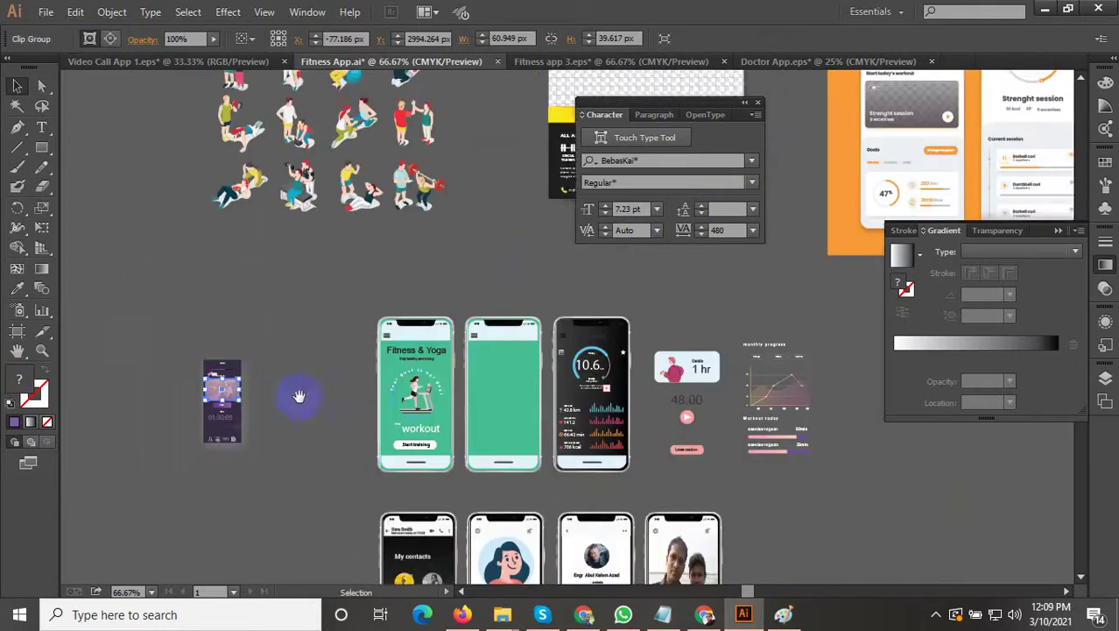
pyautogui.moveTo(298, 396); pyautogui.dragTo(265, 384)
pyautogui.scroll(3, 602, 359)
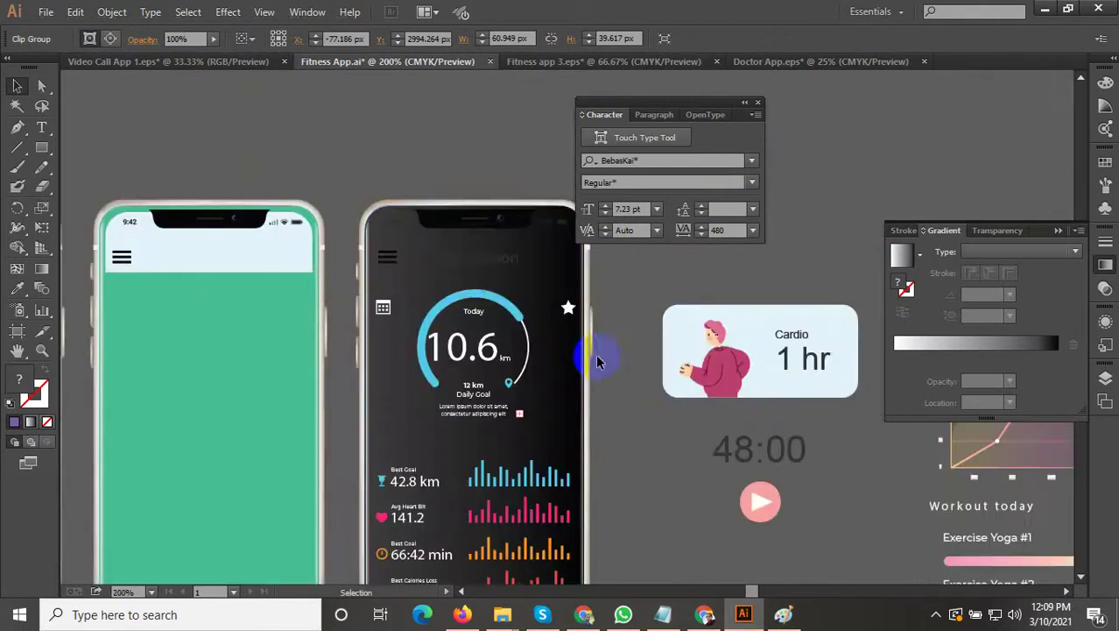
pyautogui.click(447, 244)
pyautogui.scroll(-2, 446, 245)
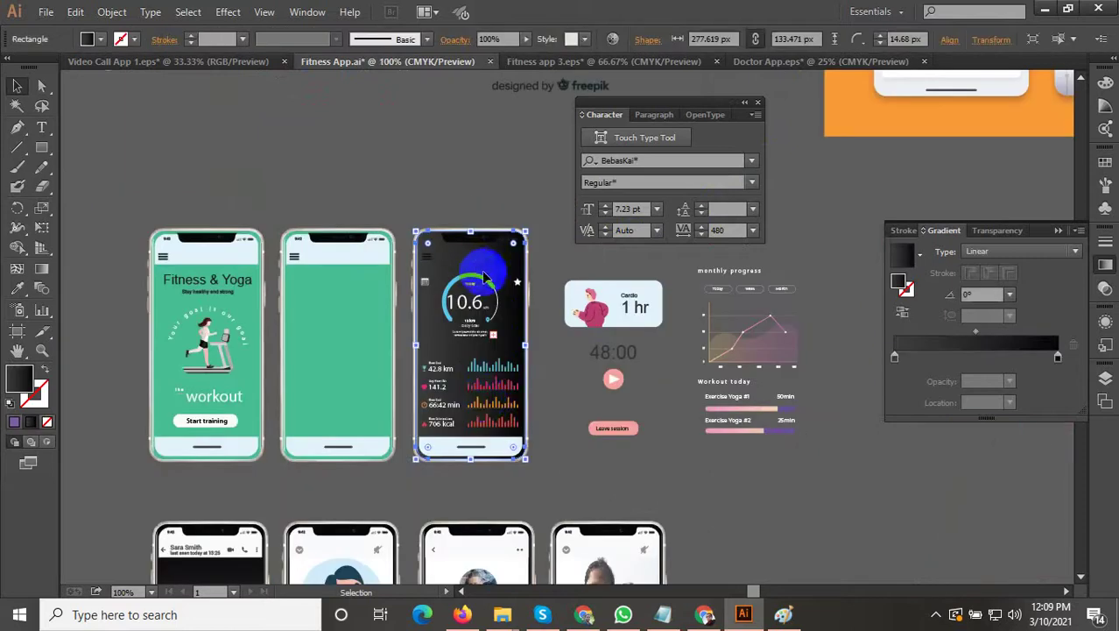
pyautogui.click(484, 388)
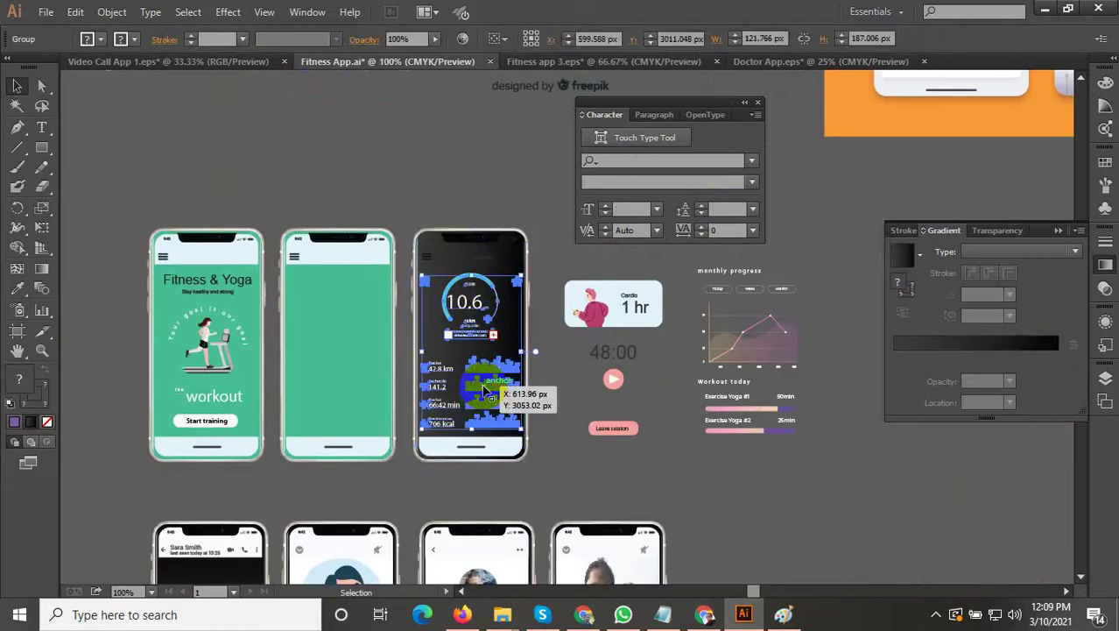
pyautogui.scroll(1, 413, 292)
pyautogui.moveTo(446, 323); pyautogui.dragTo(520, 326)
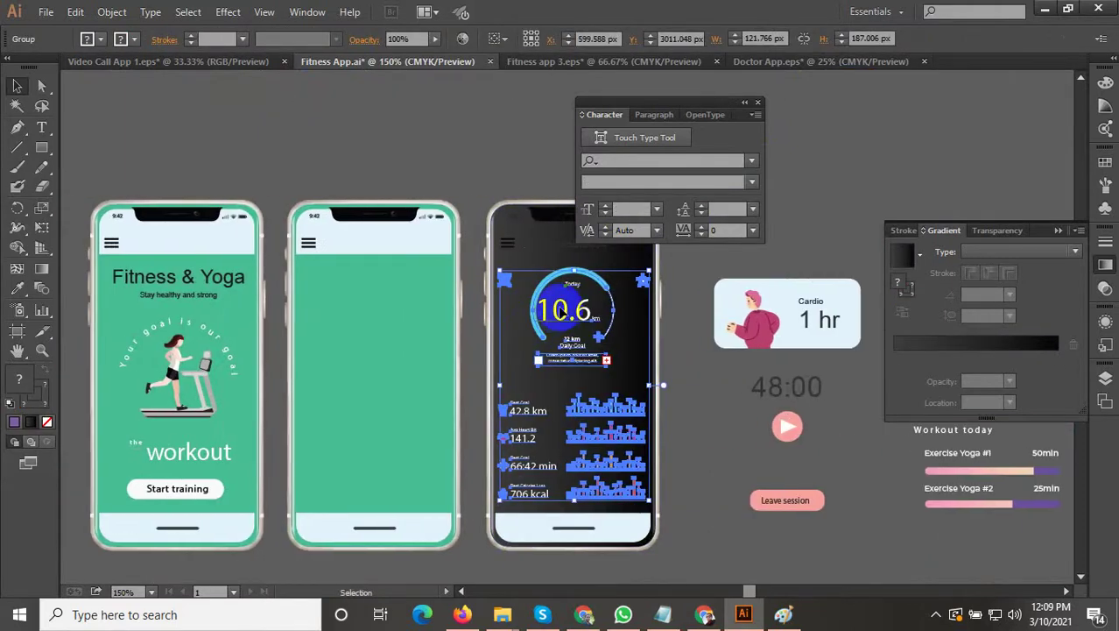
pyautogui.keyDown('shift'); pyautogui.click(567, 246); pyautogui.keyUp('shift')
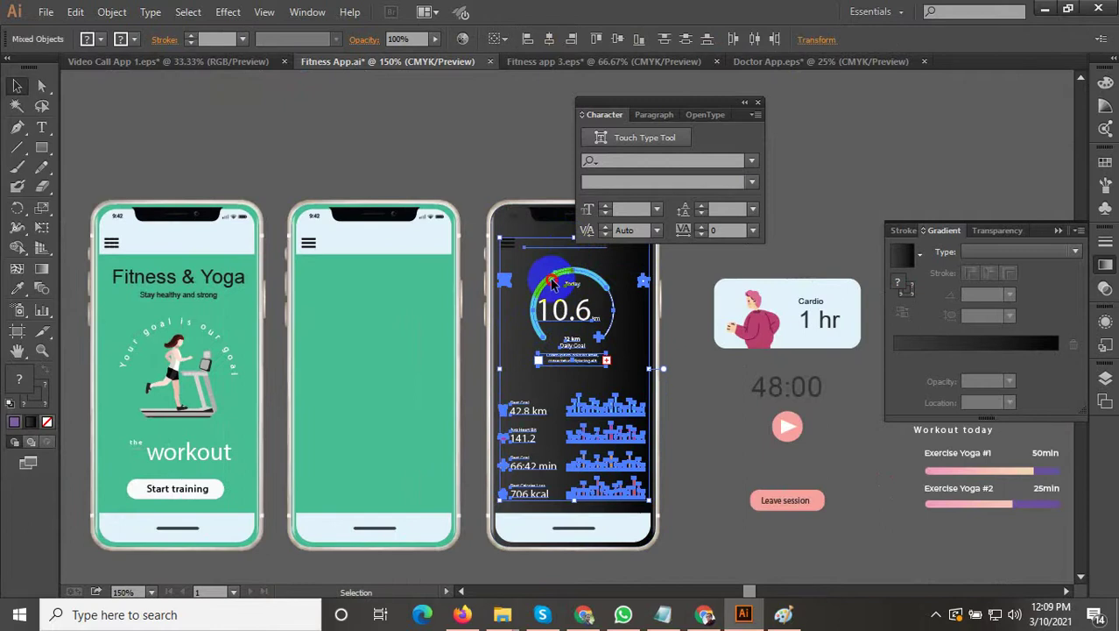
pyautogui.moveTo(551, 280); pyautogui.dragTo(354, 292)
pyautogui.press('space')
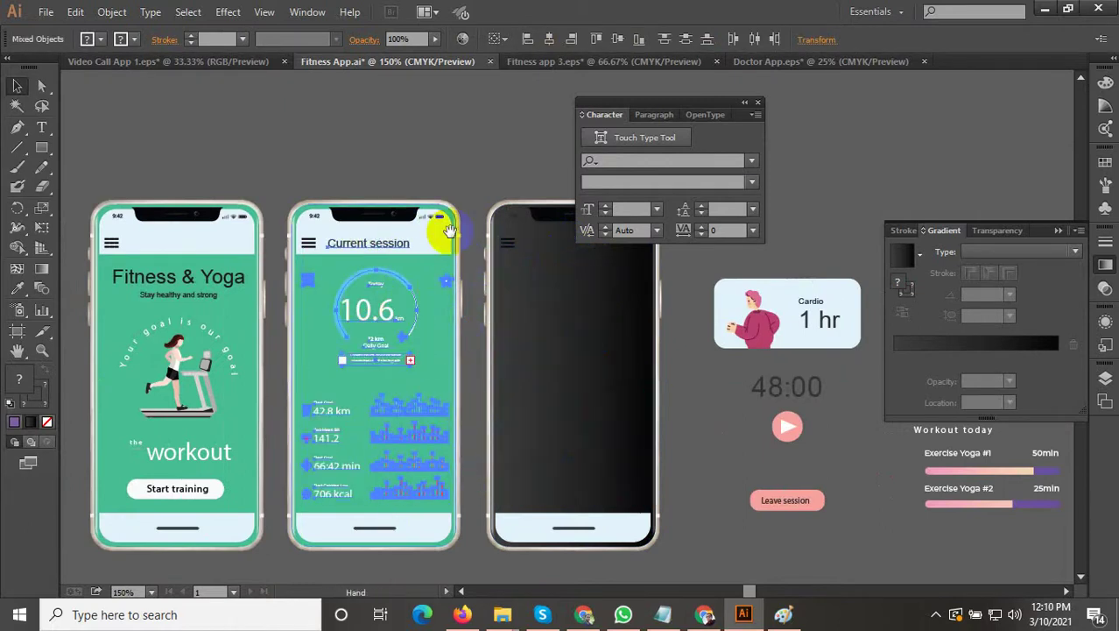
# Step: Delete the emptied dark phone mockup together with its leftover side-button pieces
pyautogui.moveTo(467, 186); pyautogui.dragTo(378, 182)
pyautogui.click(507, 220)
pyautogui.scroll(-1, 420, 244)
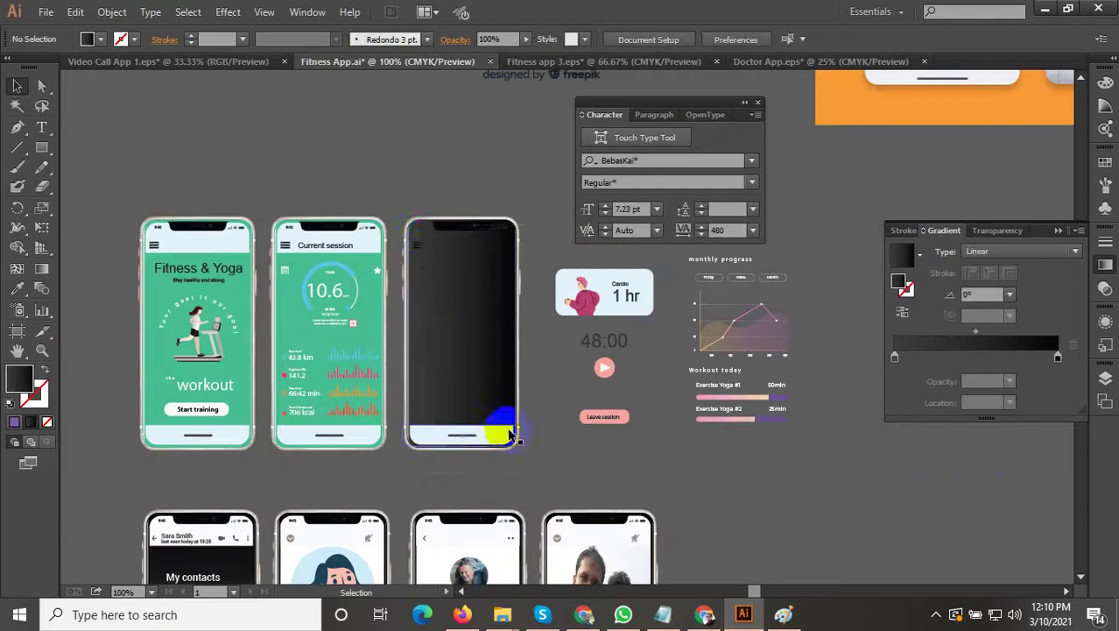
pyautogui.moveTo(511, 435); pyautogui.dragTo(415, 203)
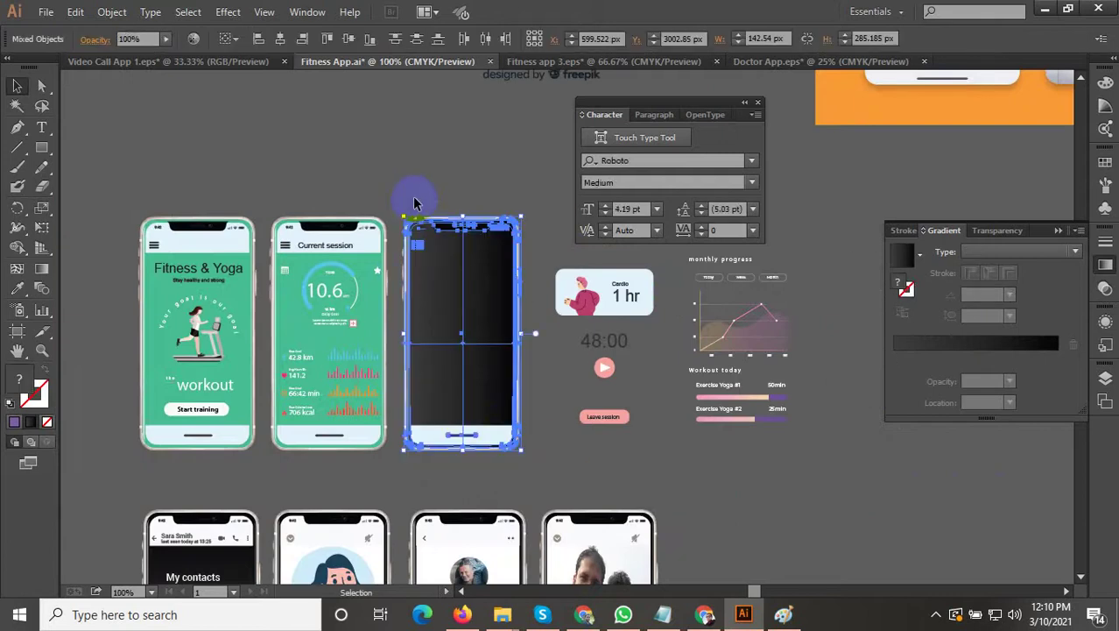
pyautogui.press('Delete')
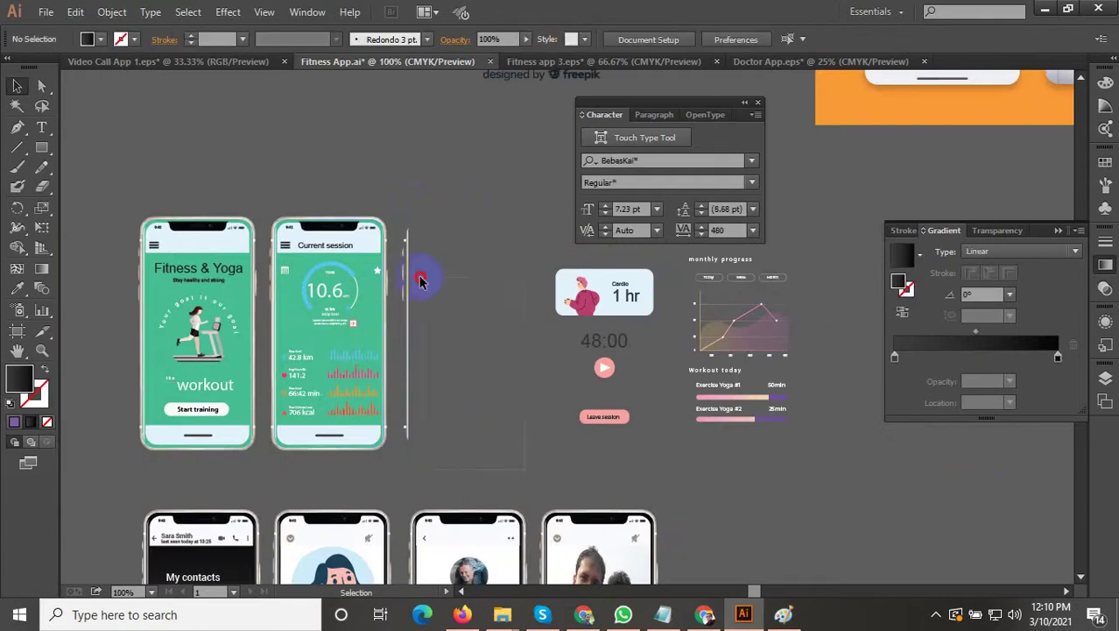
pyautogui.moveTo(394, 198); pyautogui.dragTo(420, 210)
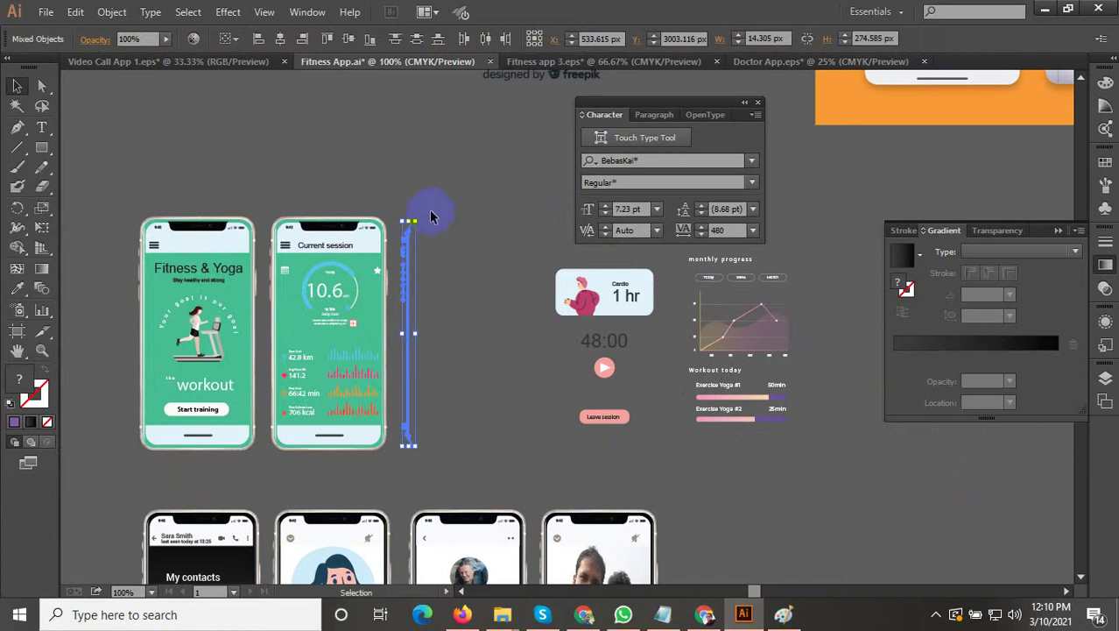
pyautogui.press('Delete')
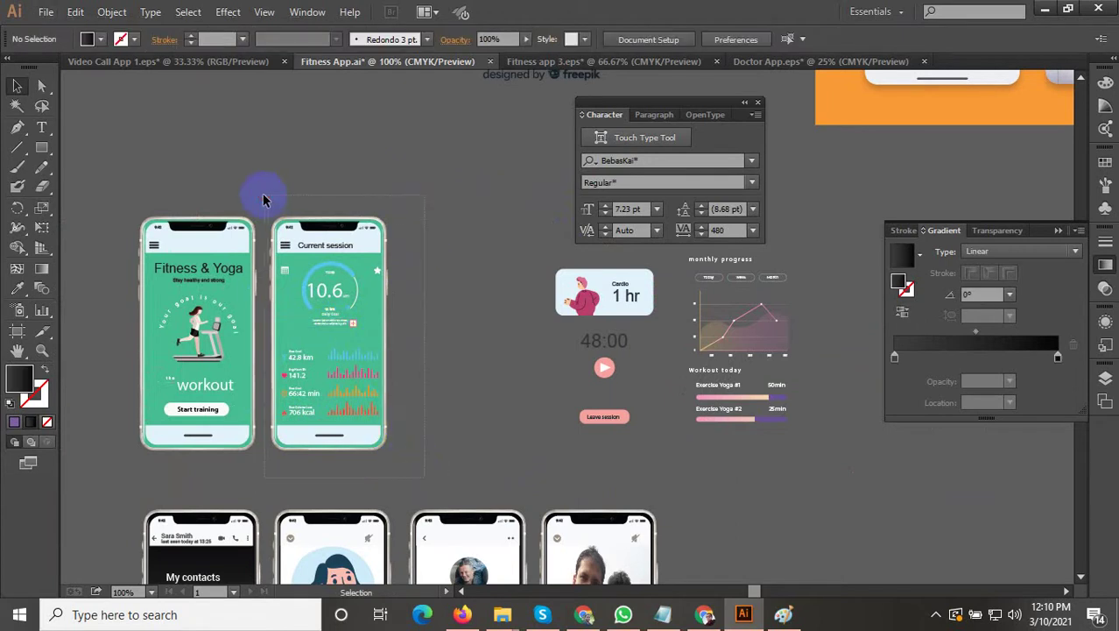
# Step: Group the green "Current session" phone and duplicate it horizontally so the two copies sit about 166 px apart
pyautogui.moveTo(264, 199); pyautogui.dragTo(347, 276)
pyautogui.rightClick(427, 250)
pyautogui.click(462, 320)
pyautogui.scroll(1, 415, 250)
pyautogui.scroll(-1, 462, 251)
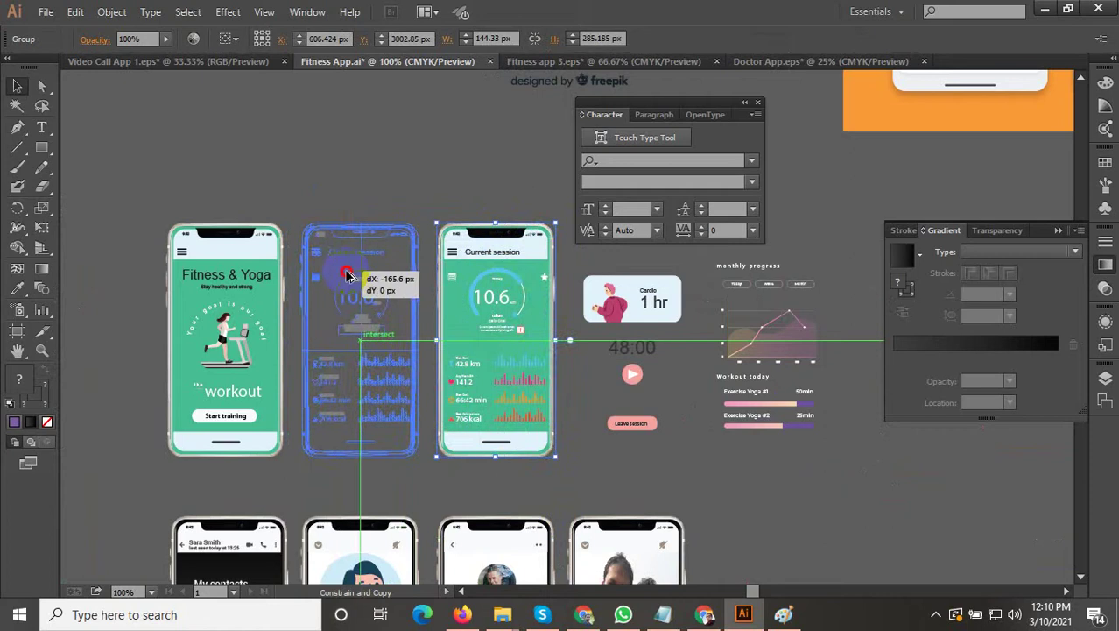
pyautogui.moveTo(463, 251); pyautogui.dragTo(462, 251)
pyautogui.click(463, 251)
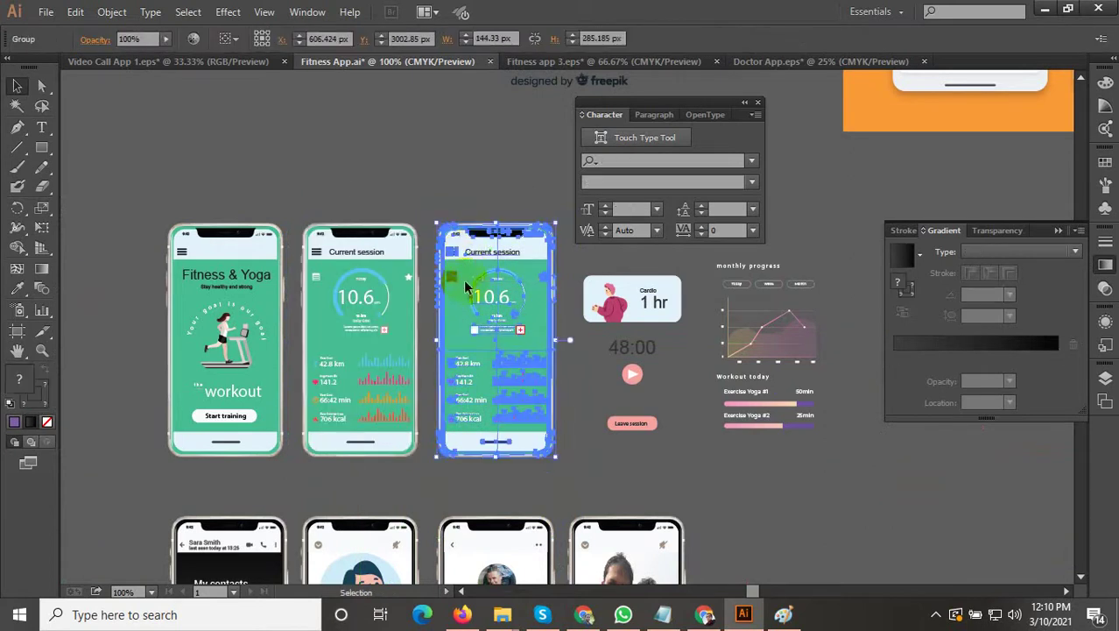
# Step: Ungroup the third phone and give its green background the dark gradient sampled from the "My contacts" phone with the Eyedropper
pyautogui.rightClick(464, 280)
pyautogui.click(512, 376)
pyautogui.click(564, 412)
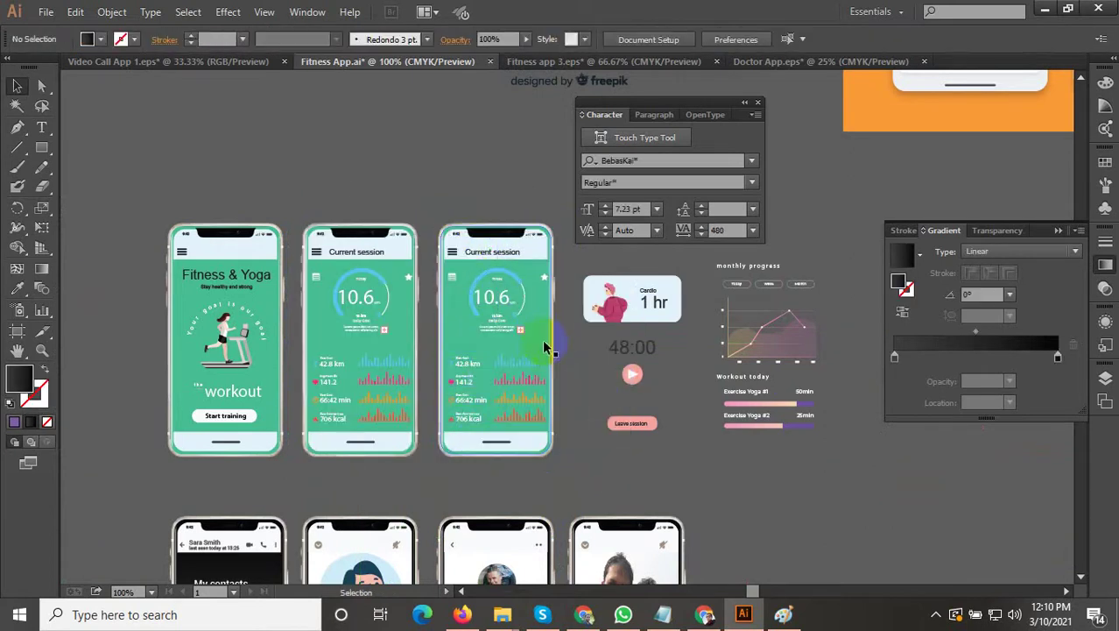
pyautogui.click(536, 332)
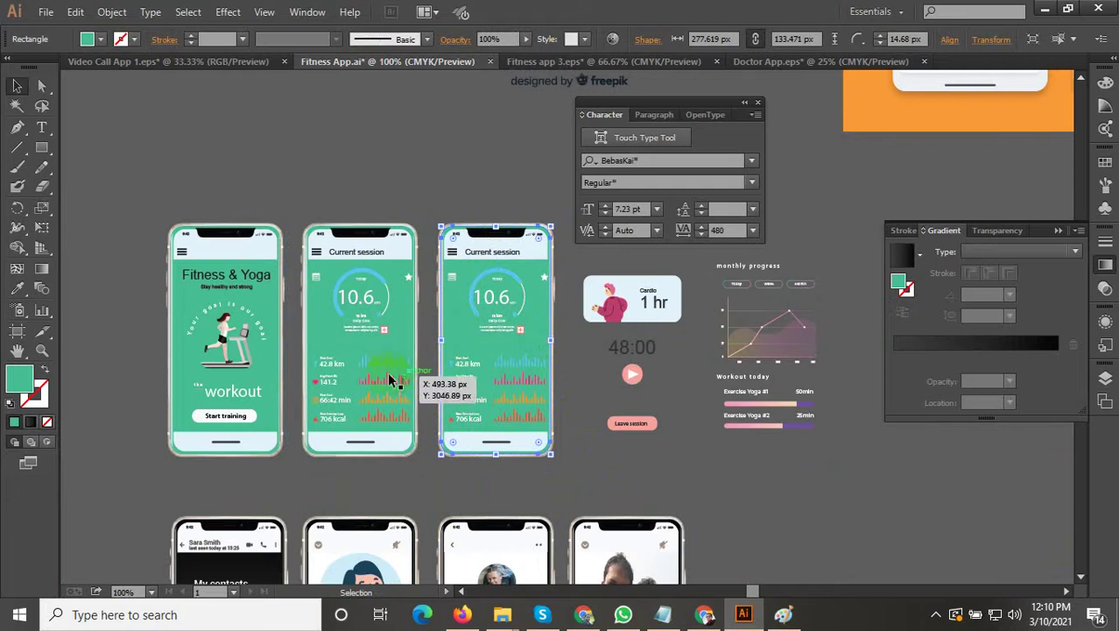
pyautogui.scroll(-5, 233, 387)
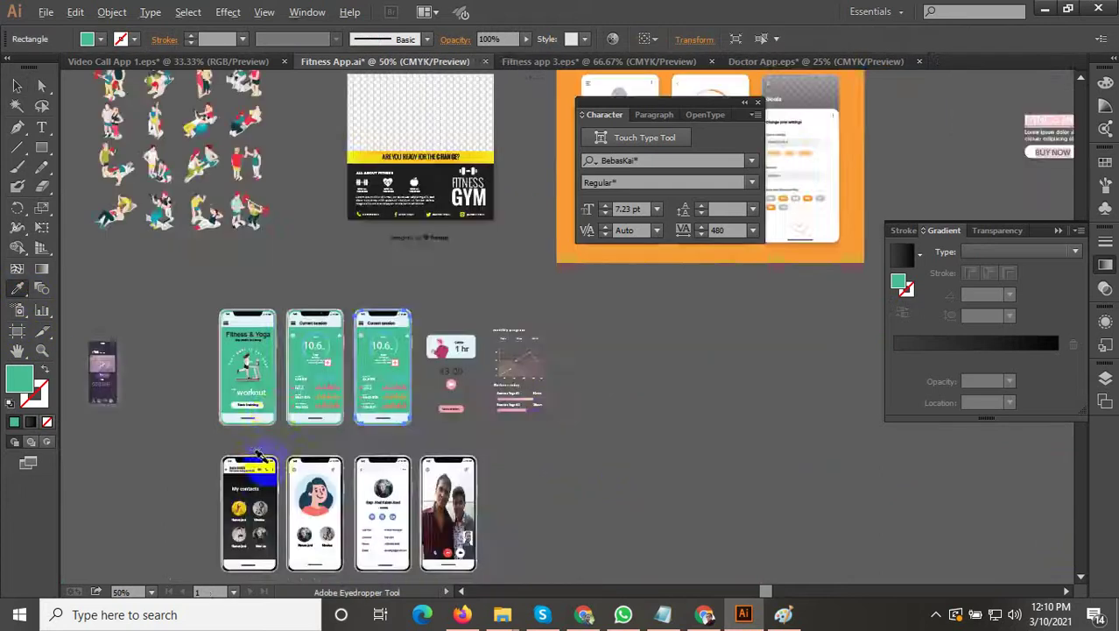
pyautogui.scroll(4, 260, 490)
pyautogui.press('i')
pyautogui.click(255, 500)
pyautogui.scroll(-3, 261, 496)
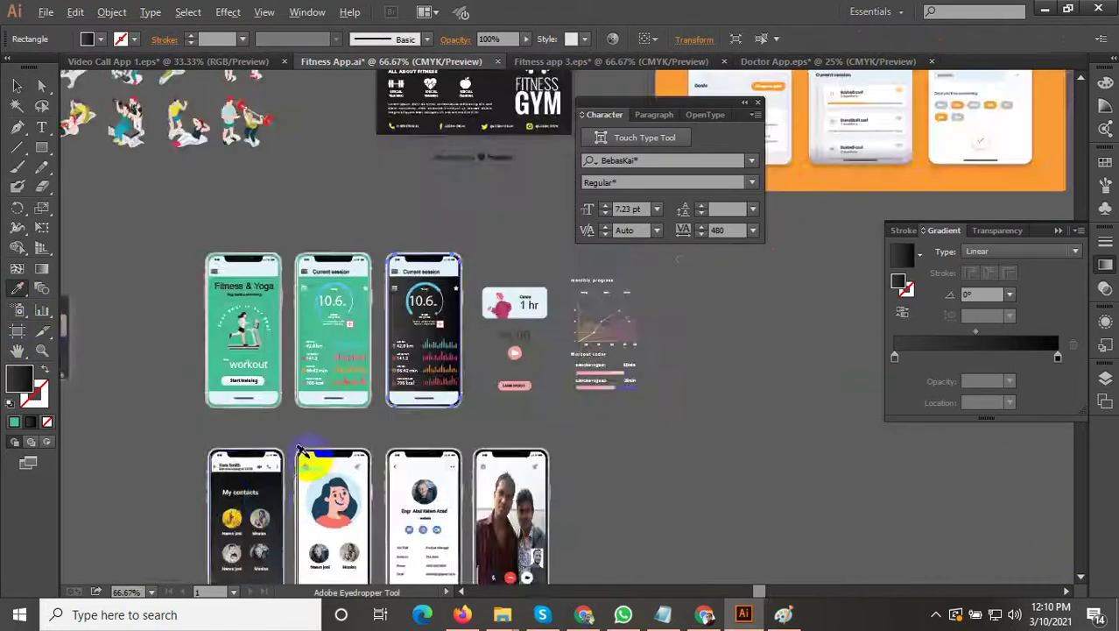
pyautogui.scroll(4, 299, 457)
# Step: Delete the running statistics and the "Current session" heading from inside the green middle phone's group
pyautogui.click(17, 85)
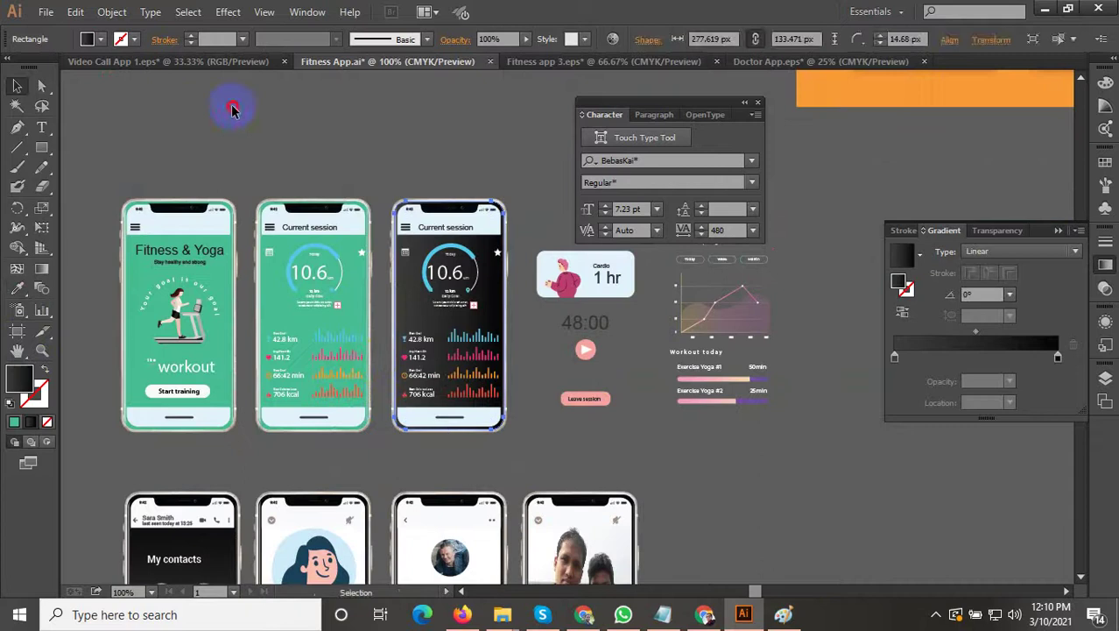
pyautogui.scroll(2, 333, 316)
pyautogui.click(323, 292)
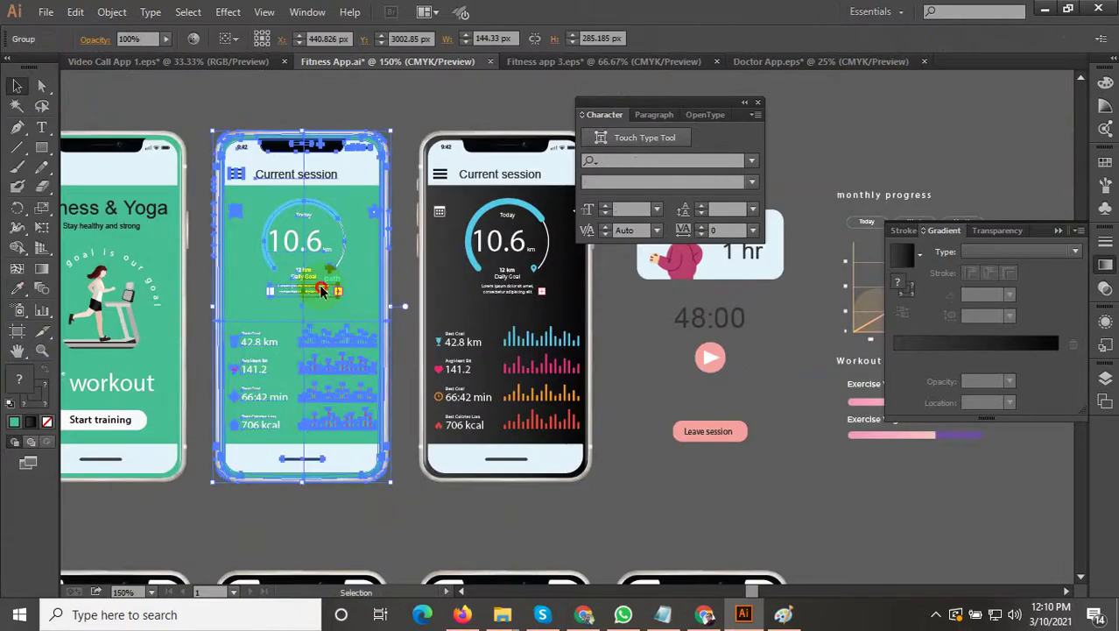
pyautogui.doubleClick(320, 291)
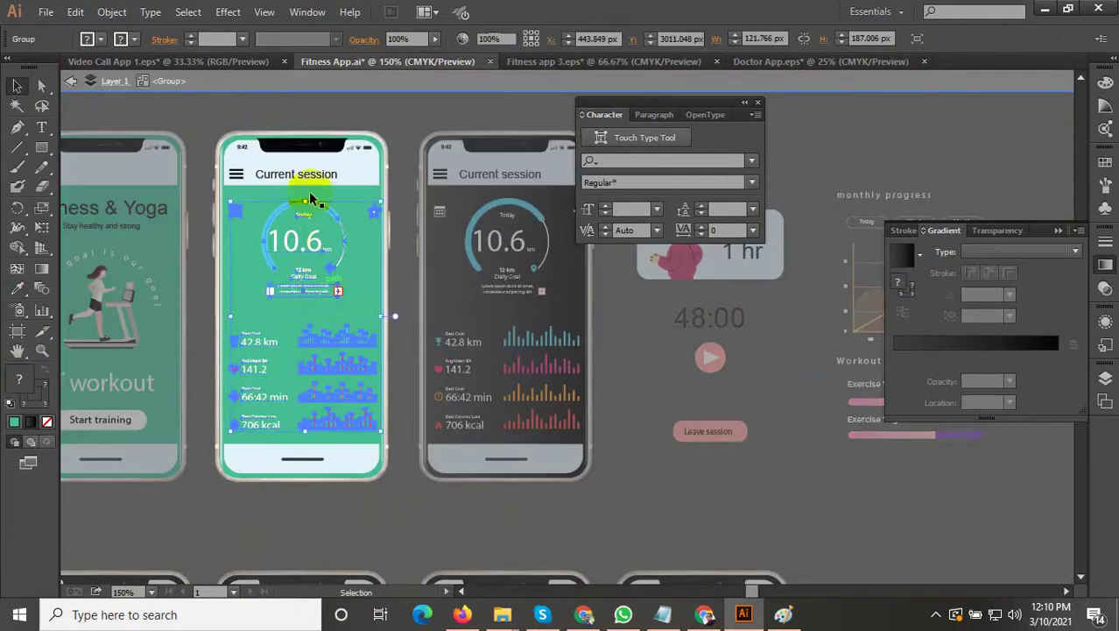
pyautogui.press('Delete')
pyautogui.click(304, 176)
pyautogui.press('Delete')
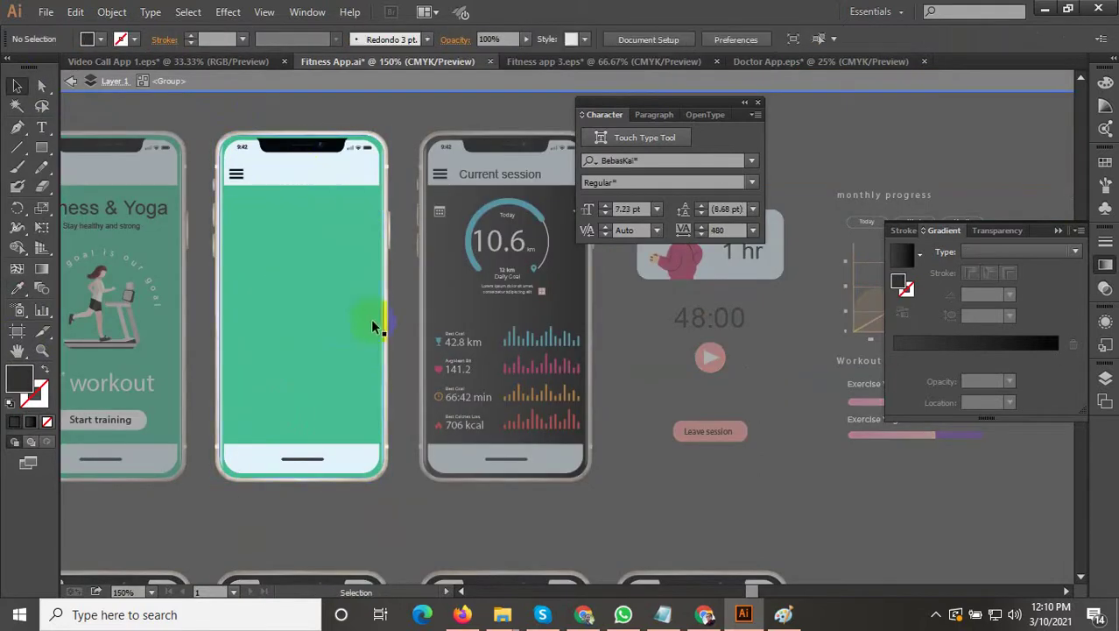
pyautogui.doubleClick(496, 382)
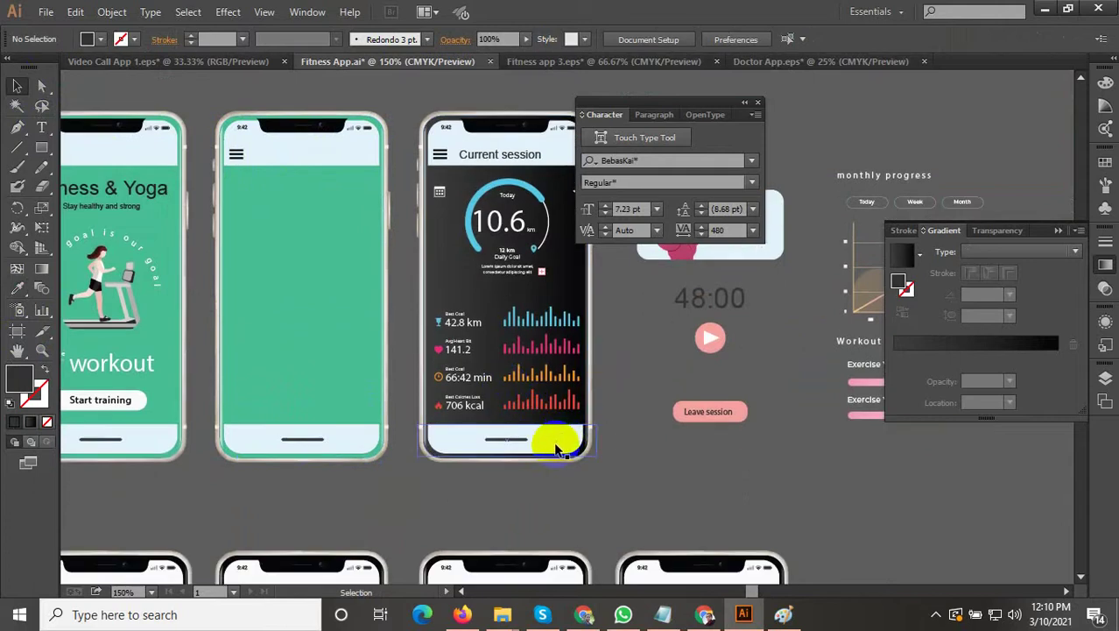
# Step: Ungroup the middle phone and fill its green background with the dark purple sampled from the workout video reference with the Eyedropper
pyautogui.scroll(-2, 557, 444)
pyautogui.moveTo(473, 472); pyautogui.dragTo(545, 462)
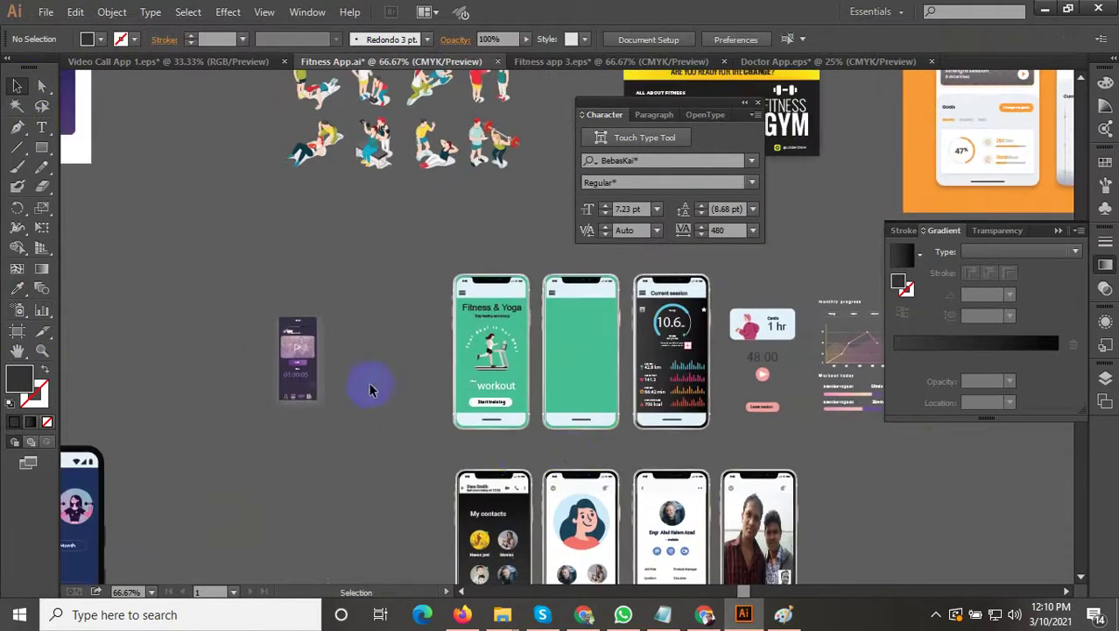
pyautogui.scroll(2, 305, 376)
pyautogui.click(218, 313)
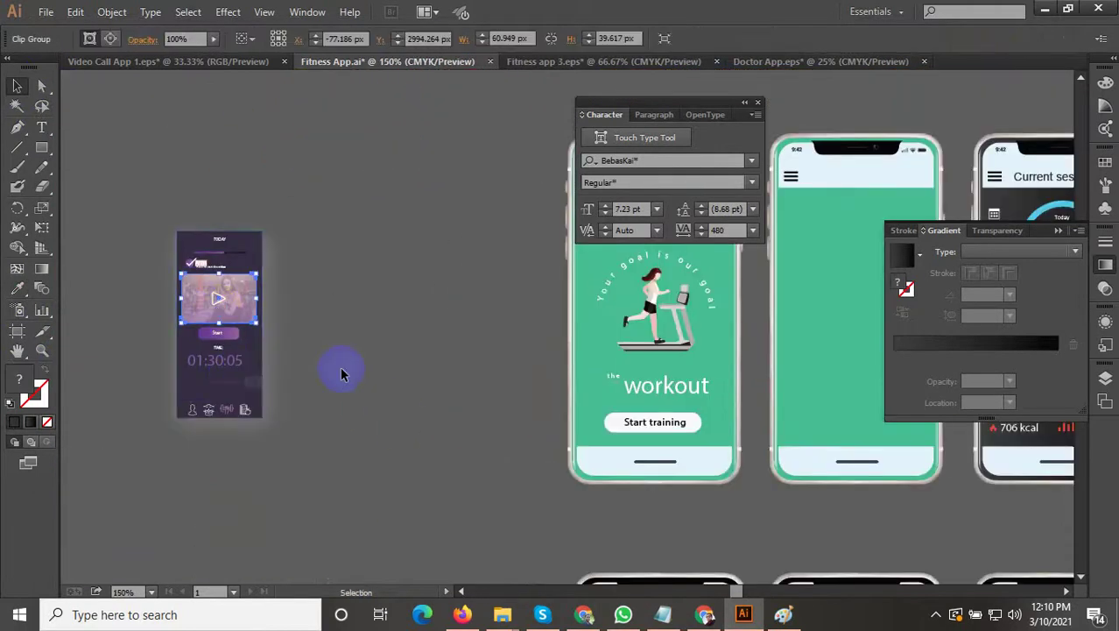
pyautogui.moveTo(340, 368); pyautogui.dragTo(217, 401)
pyautogui.click(750, 383)
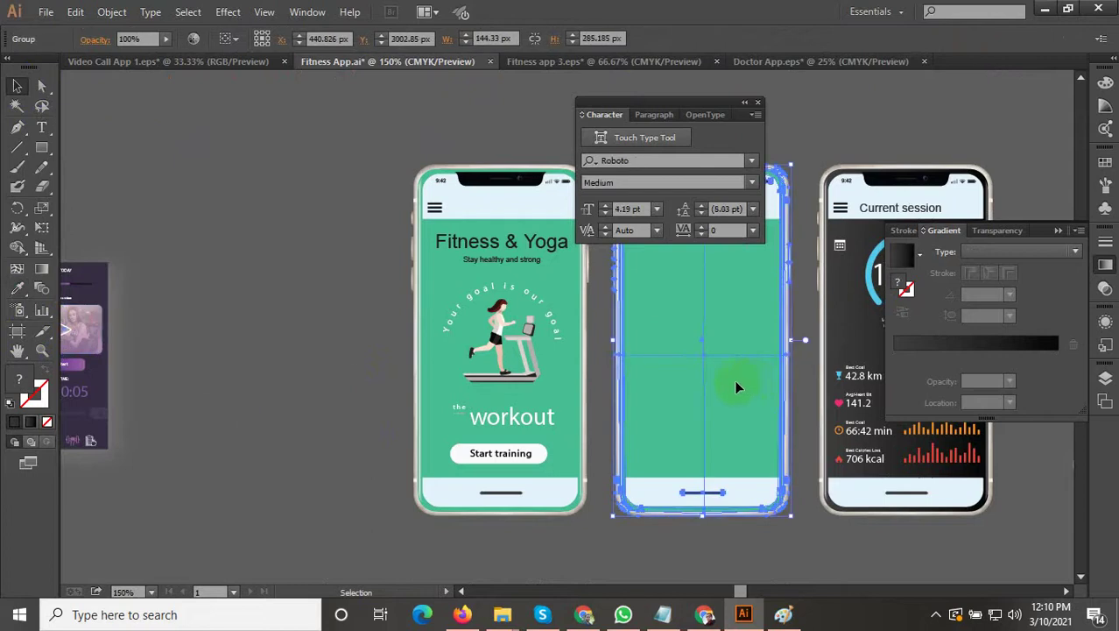
pyautogui.rightClick(696, 351)
pyautogui.click(734, 445)
pyautogui.click(705, 390)
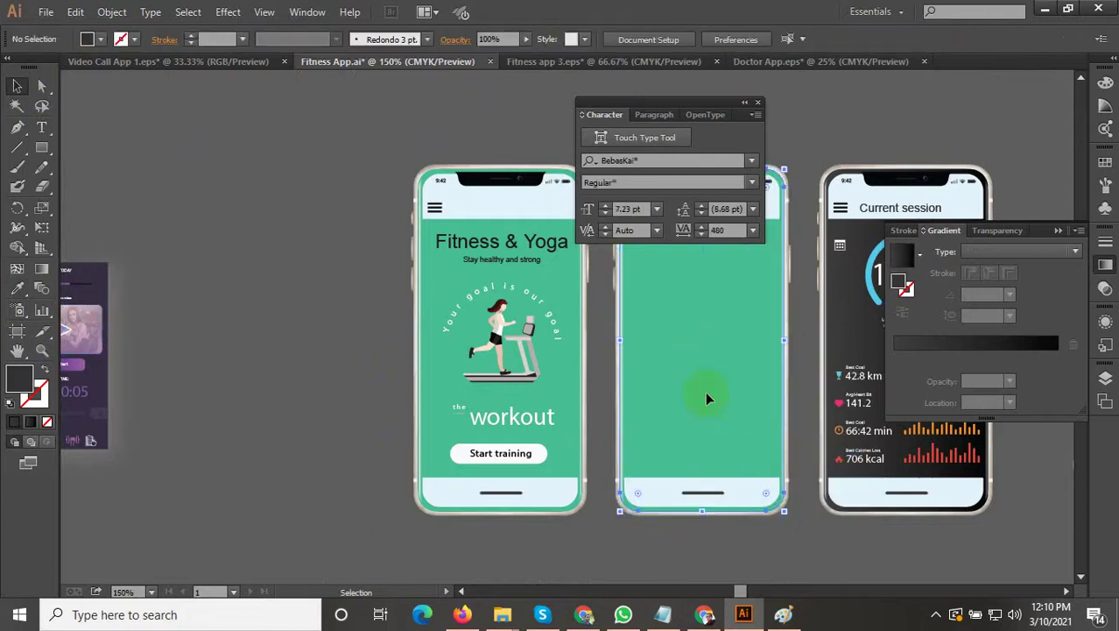
pyautogui.click(17, 288)
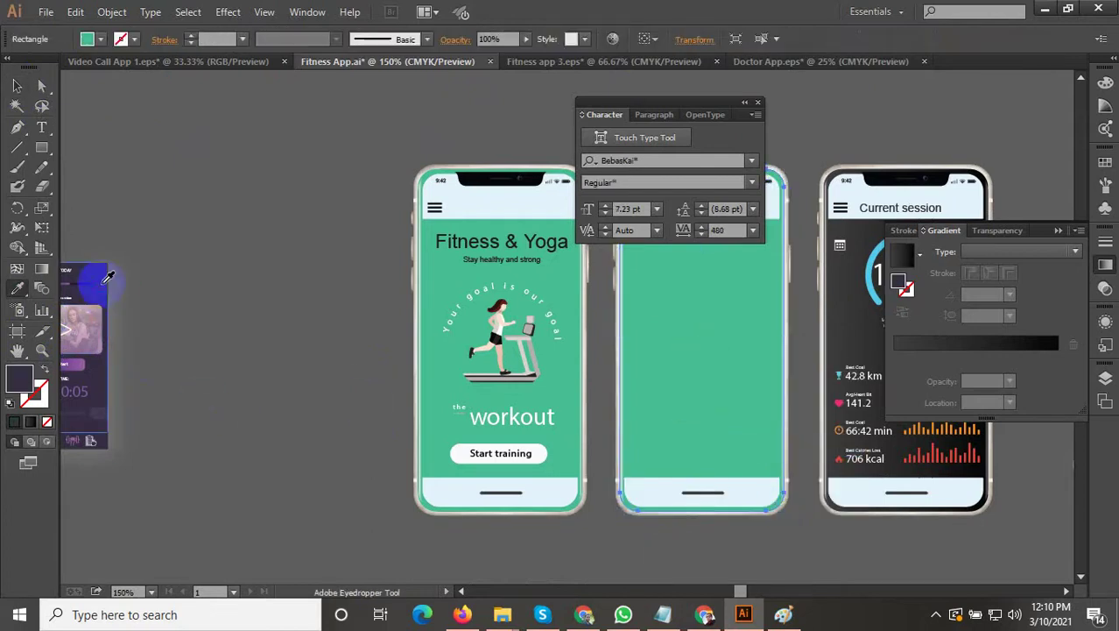
pyautogui.click(121, 287)
pyautogui.scroll(-1, 365, 329)
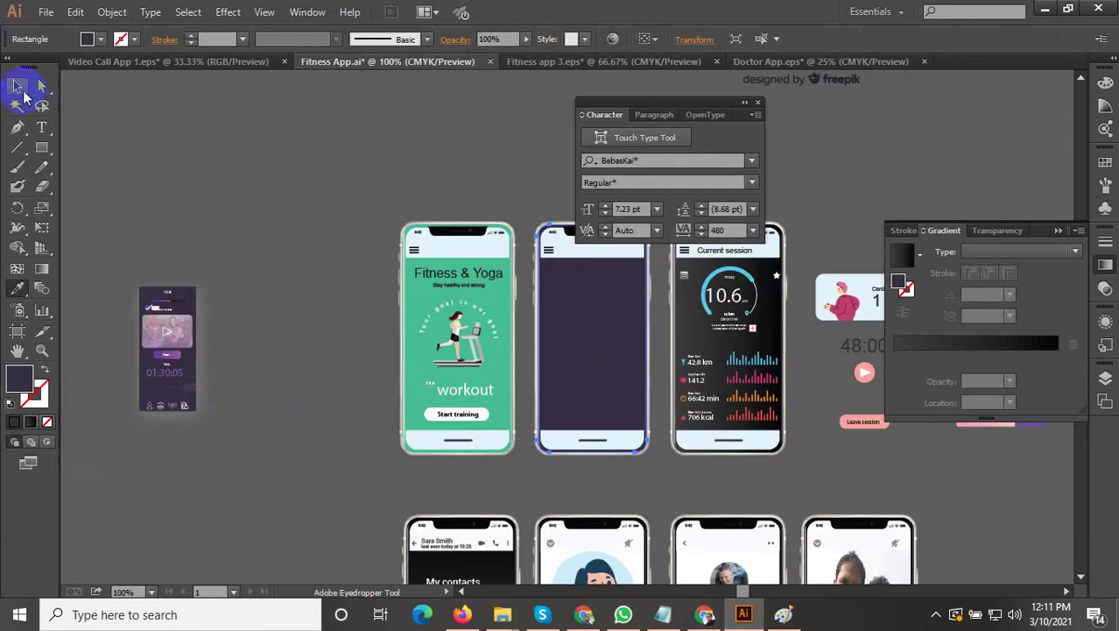
# Step: Move the workout video content off the reference's dark background without the "TODAY" heading and bottom icons, and delete the shadow that came along
pyautogui.click(23, 91)
pyautogui.click(115, 125)
pyautogui.scroll(2, 162, 389)
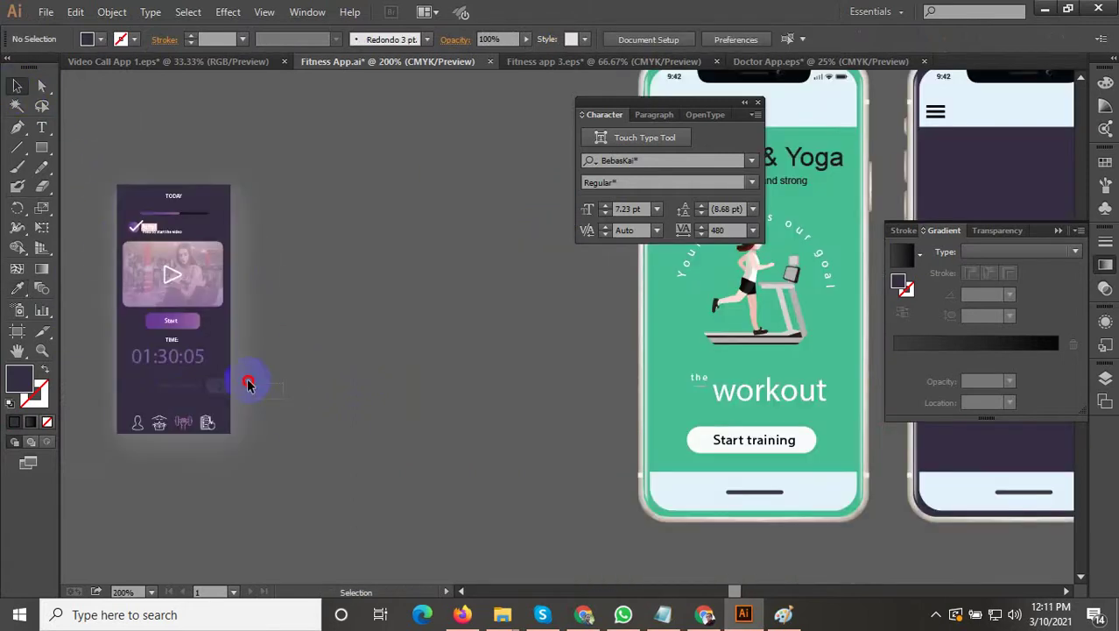
pyautogui.click(144, 199)
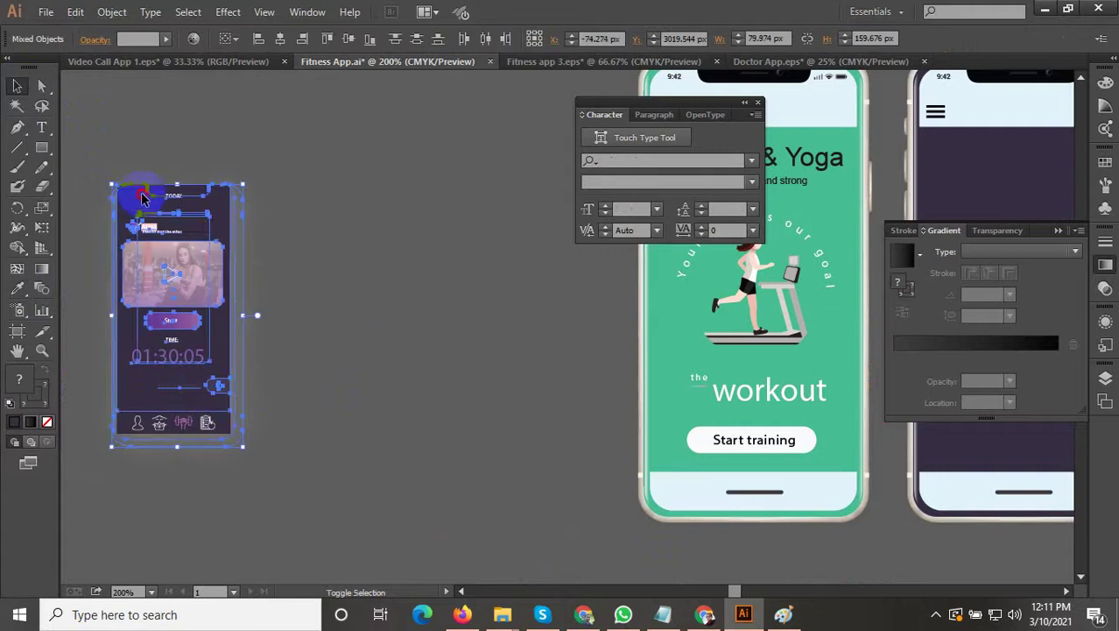
pyautogui.moveTo(172, 256); pyautogui.dragTo(465, 304)
pyautogui.click(555, 464)
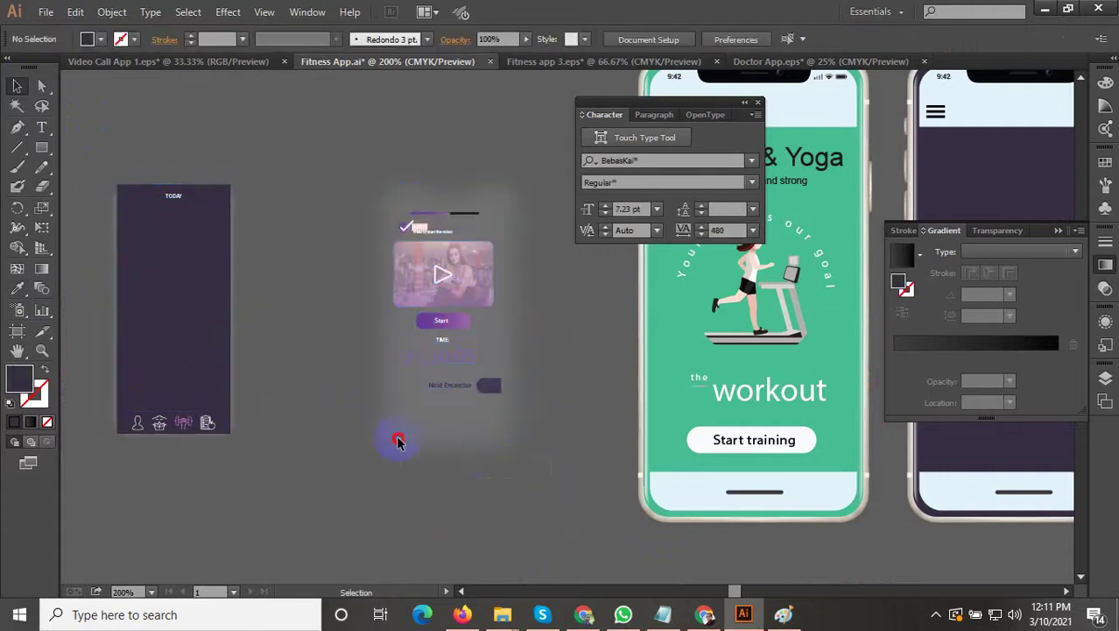
pyautogui.click(395, 436)
pyautogui.press('Delete')
# Step: Group the separated workout video elements and move the group onto the dark purple middle phone
pyautogui.moveTo(541, 449); pyautogui.dragTo(370, 199)
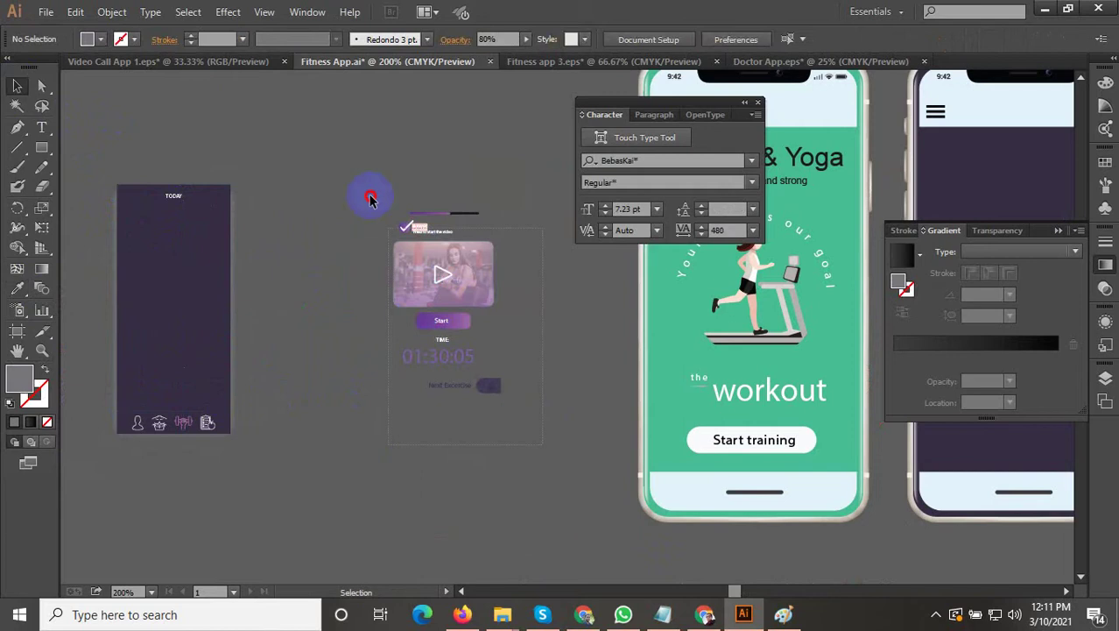
pyautogui.moveTo(448, 167); pyautogui.dragTo(211, 179)
pyautogui.rightClick(205, 281)
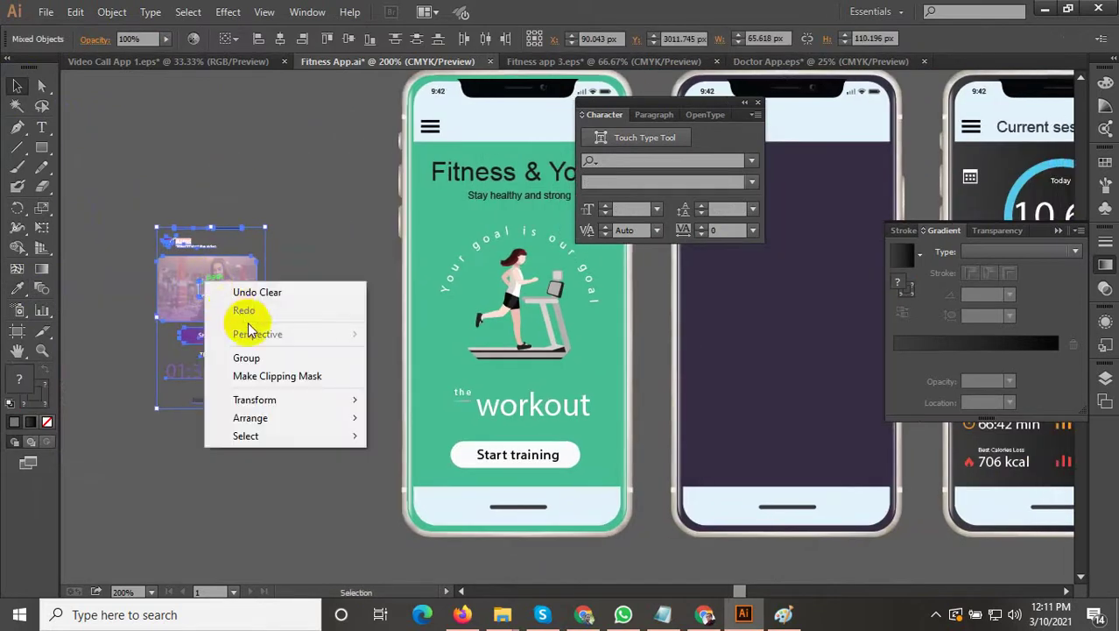
pyautogui.click(254, 357)
pyautogui.moveTo(305, 302); pyautogui.dragTo(584, 315)
# Step: Enlarge the workout video group to about 122 × 205 px to fill the middle phone's screen between its header and footer bars
pyautogui.scroll(-1, 246, 354)
pyautogui.moveTo(577, 407); pyautogui.dragTo(609, 472)
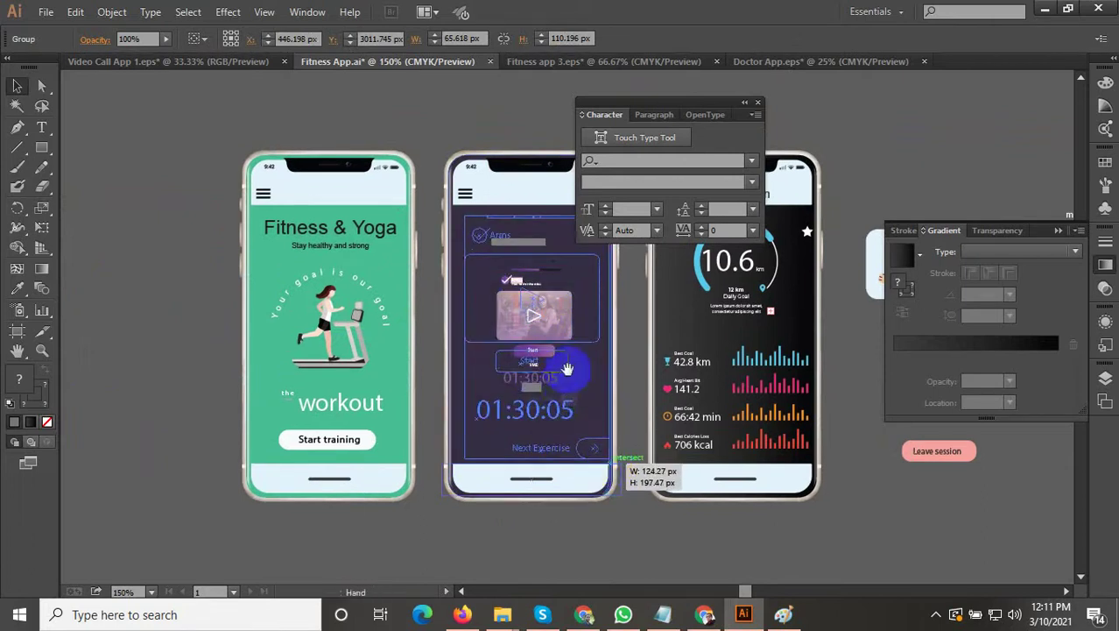
pyautogui.moveTo(574, 361); pyautogui.dragTo(528, 372)
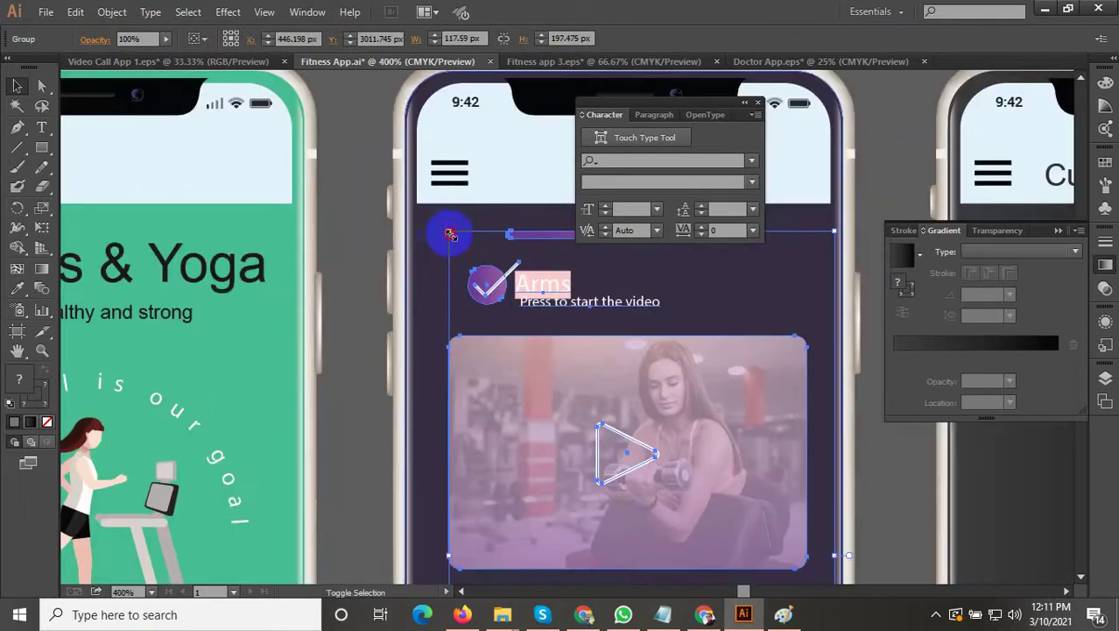
pyautogui.moveTo(449, 235); pyautogui.dragTo(434, 213)
pyautogui.click(506, 277)
pyautogui.moveTo(506, 277); pyautogui.dragTo(433, 298)
pyautogui.moveTo(544, 385); pyautogui.dragTo(422, 392)
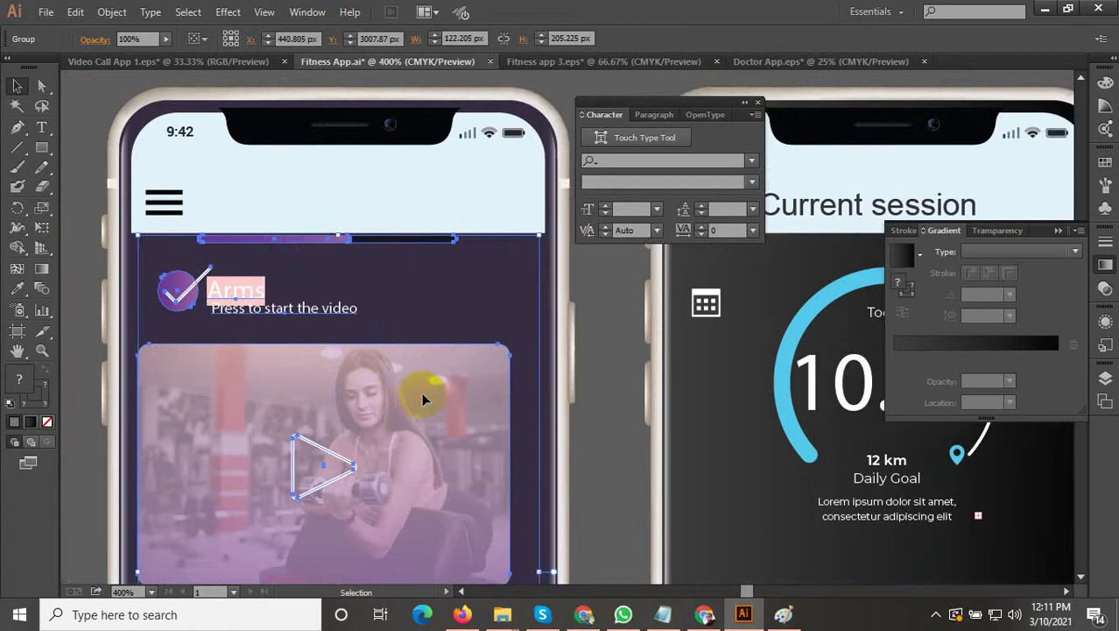
# Step: Move the workout video group straight down by about 3 px within the middle phone's screen
pyautogui.scroll(-3, 500, 208)
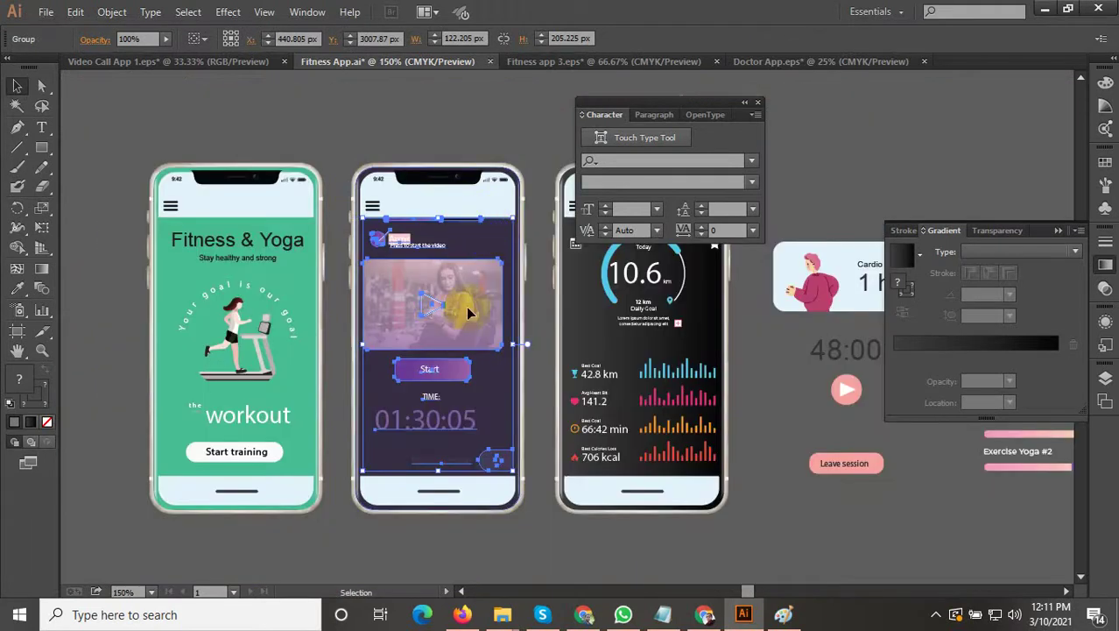
pyautogui.scroll(3, 532, 457)
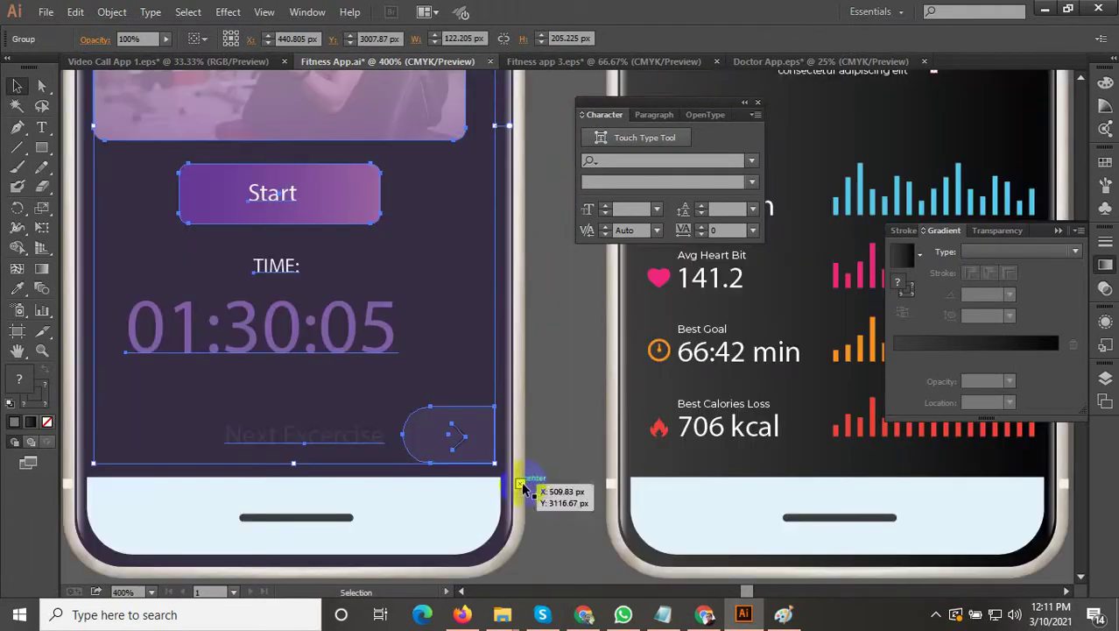
pyautogui.click(543, 402)
pyautogui.scroll(-1, 488, 449)
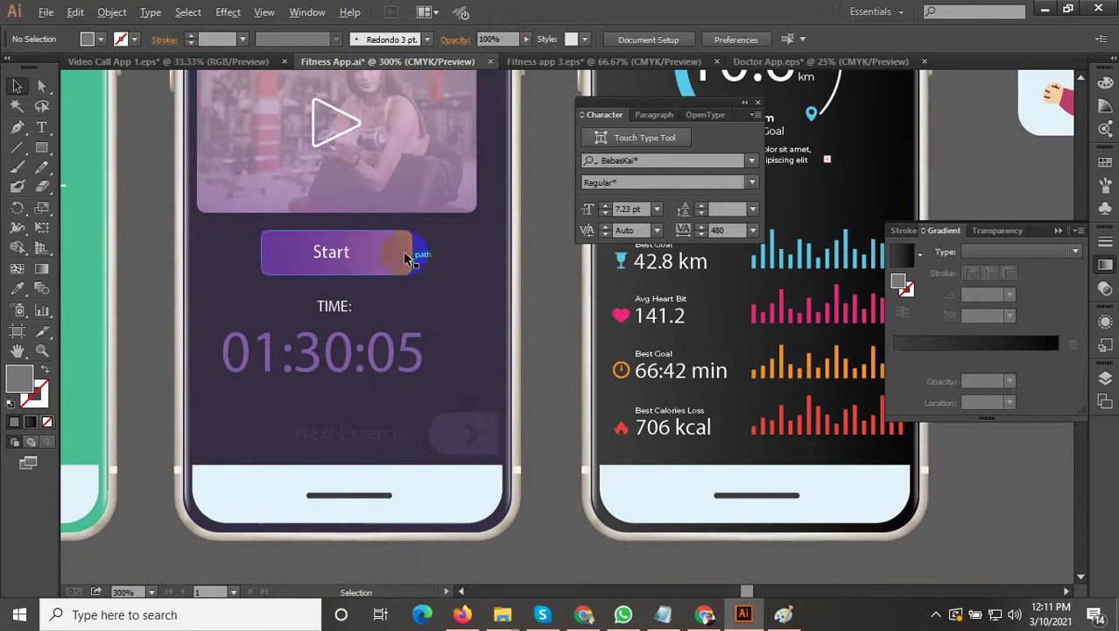
pyautogui.click(352, 455)
pyautogui.scroll(2, 352, 455)
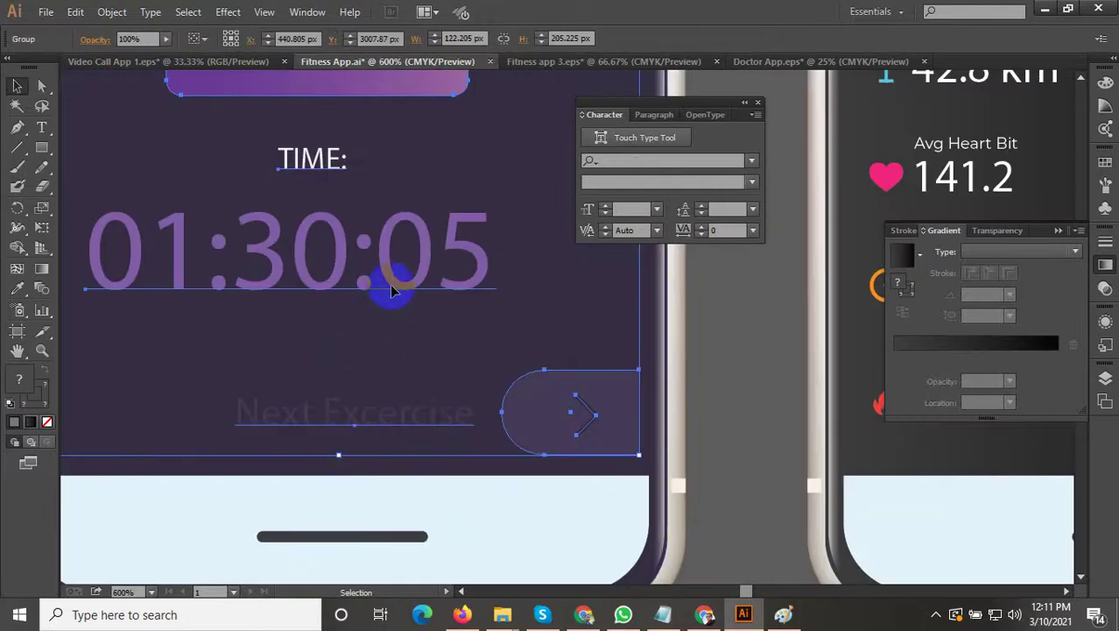
pyautogui.moveTo(387, 287); pyautogui.dragTo(394, 302)
pyautogui.scroll(-3, 530, 417)
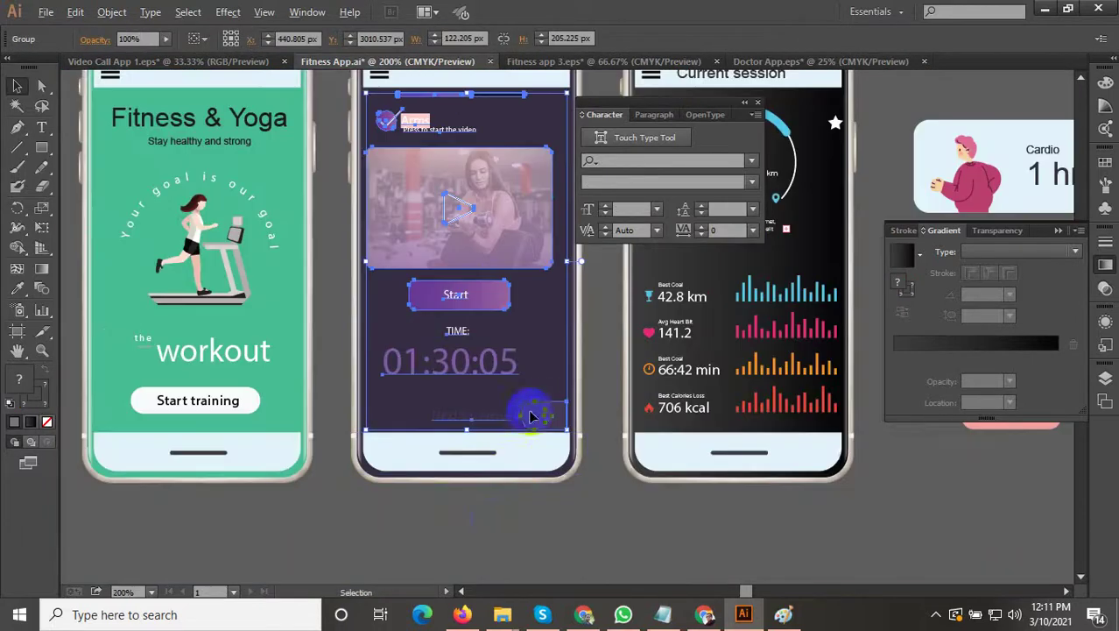
pyautogui.click(492, 523)
# Step: Set the stroke of the arrow beside "Next Excercise" to white (FFFFFF) inside its nested group
pyautogui.scroll(1, 495, 420)
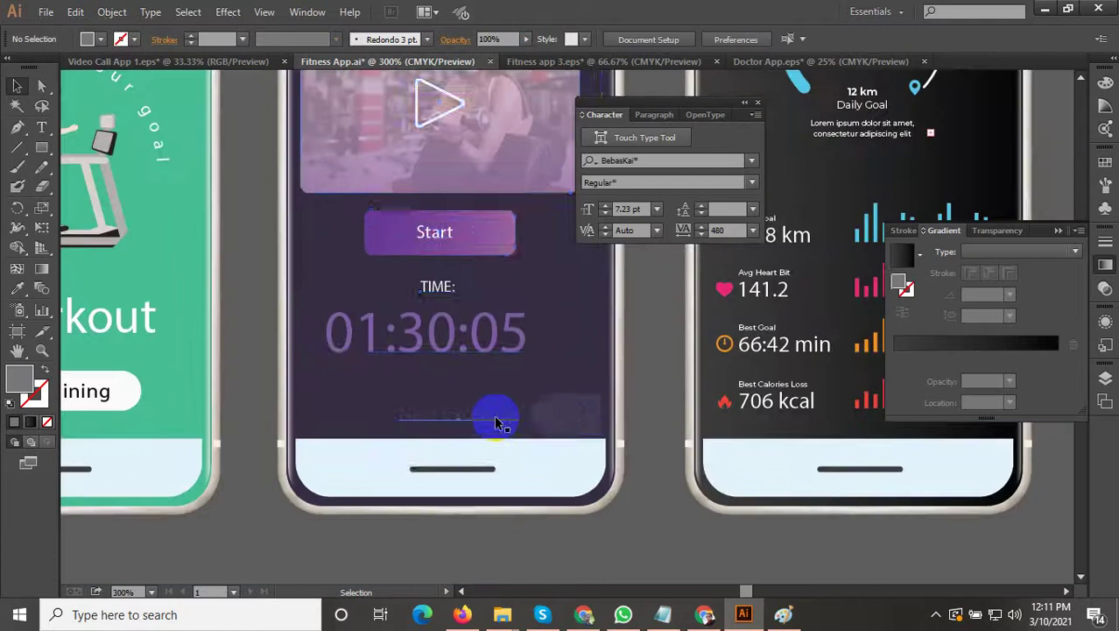
pyautogui.doubleClick(494, 419)
pyautogui.scroll(2, 495, 418)
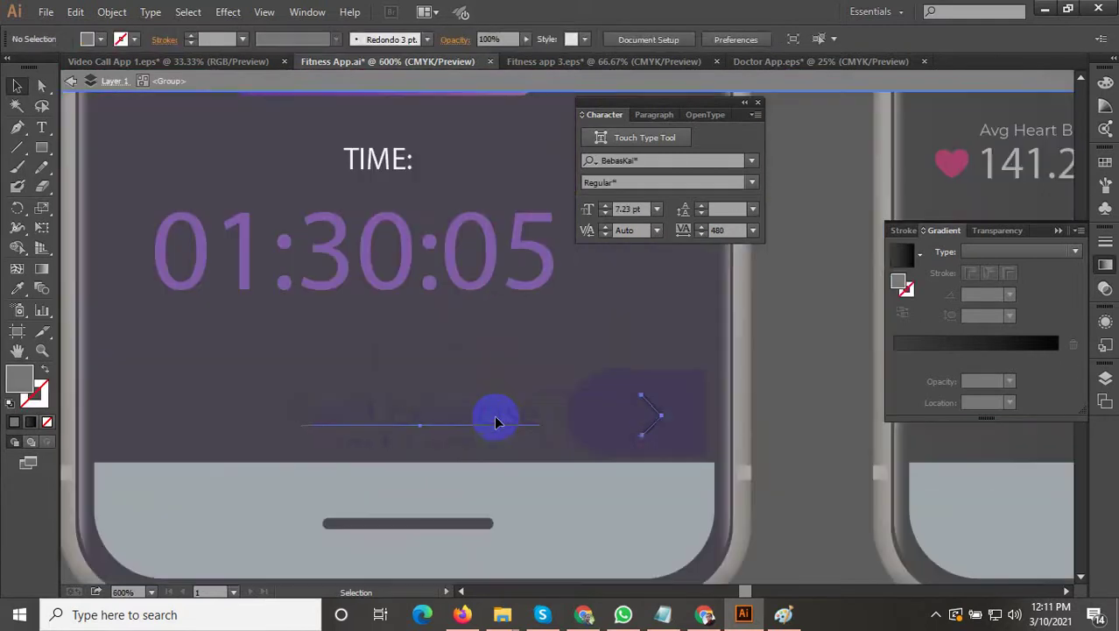
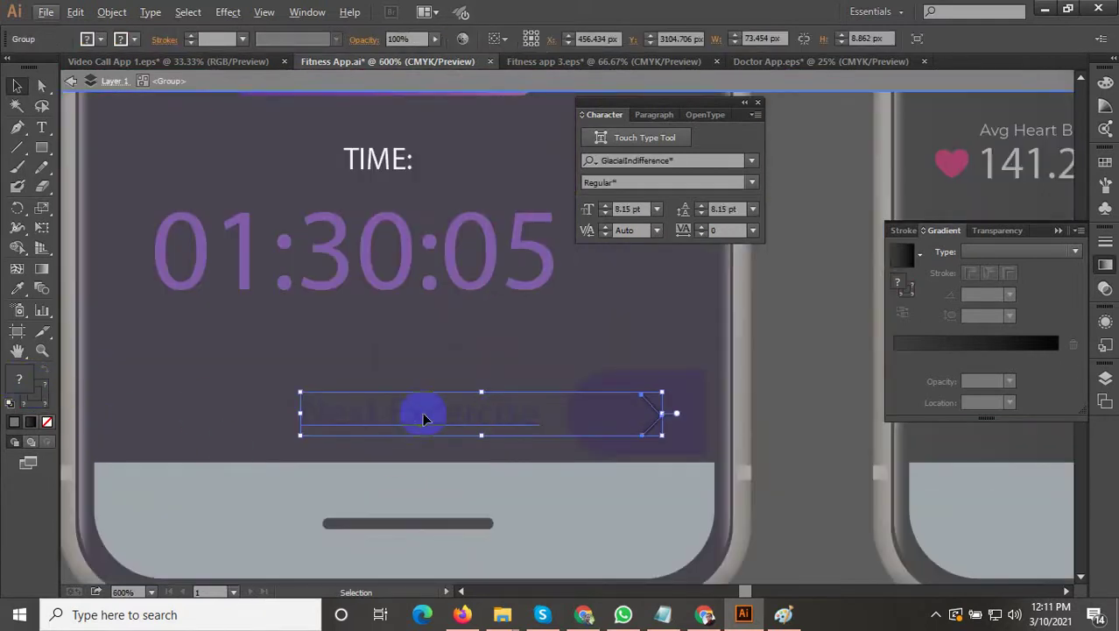
pyautogui.doubleClick(523, 426)
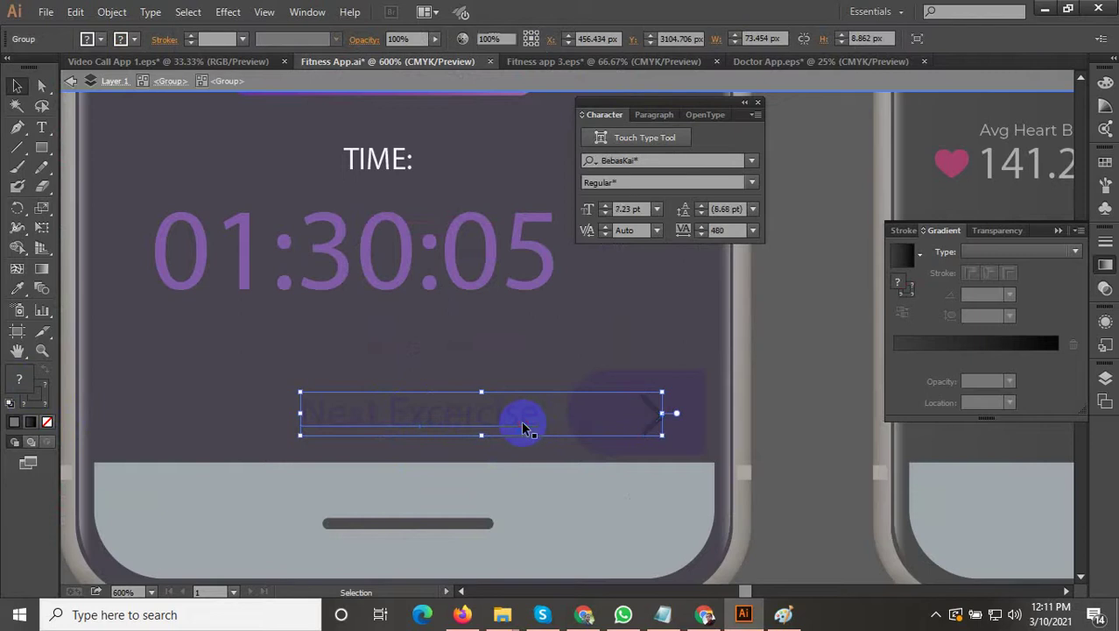
pyautogui.click(650, 421)
pyautogui.click(659, 421)
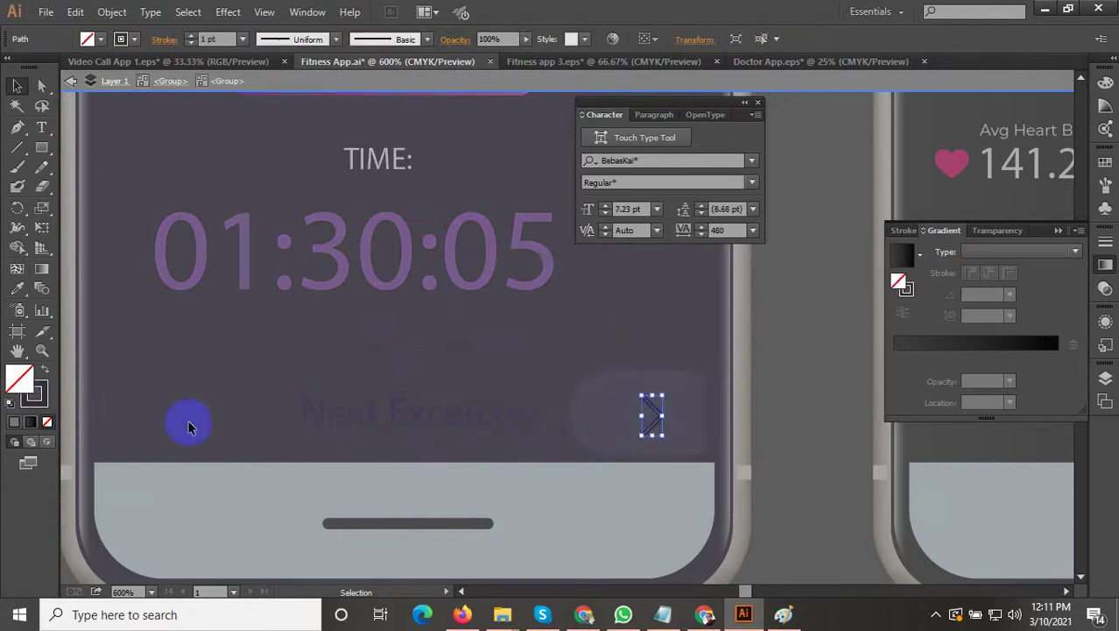
pyautogui.click(35, 392)
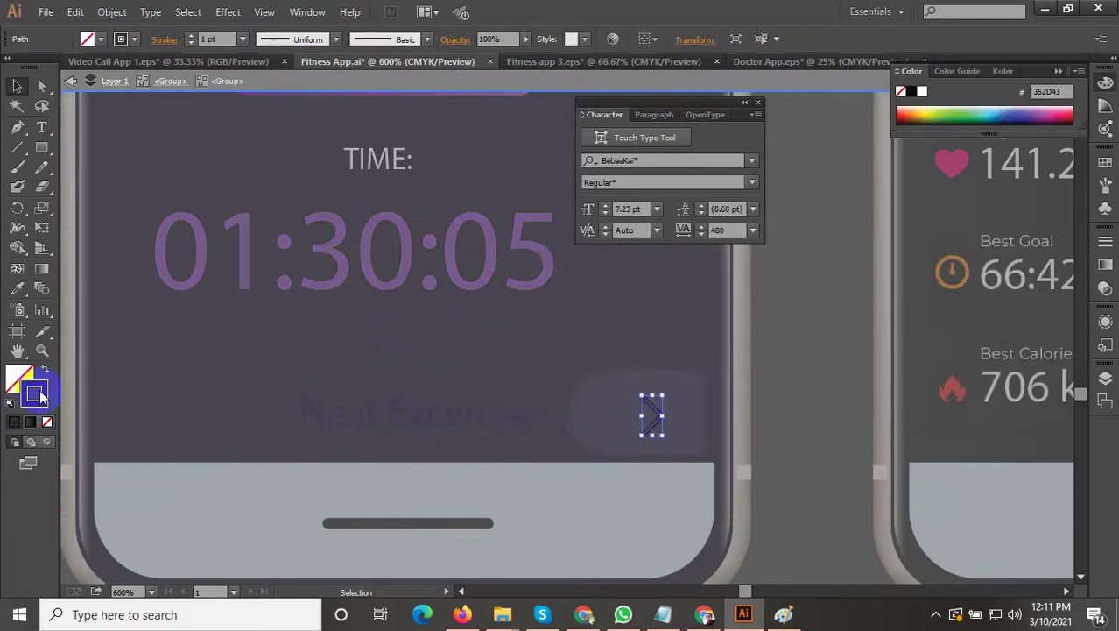
pyautogui.doubleClick(35, 392)
pyautogui.click(710, 209)
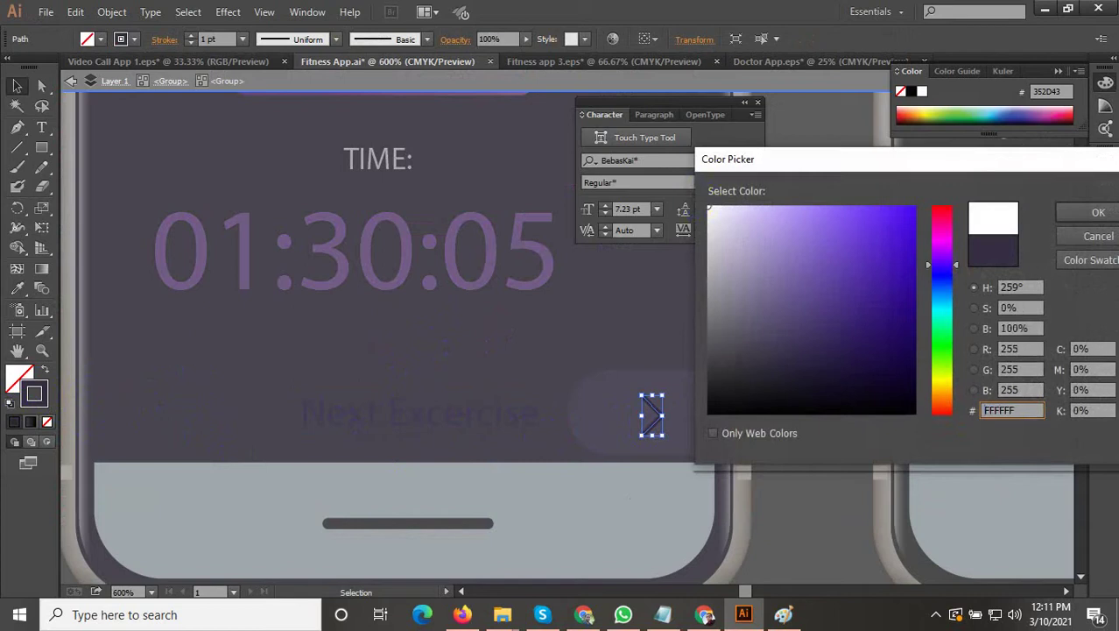
pyautogui.click(1084, 205)
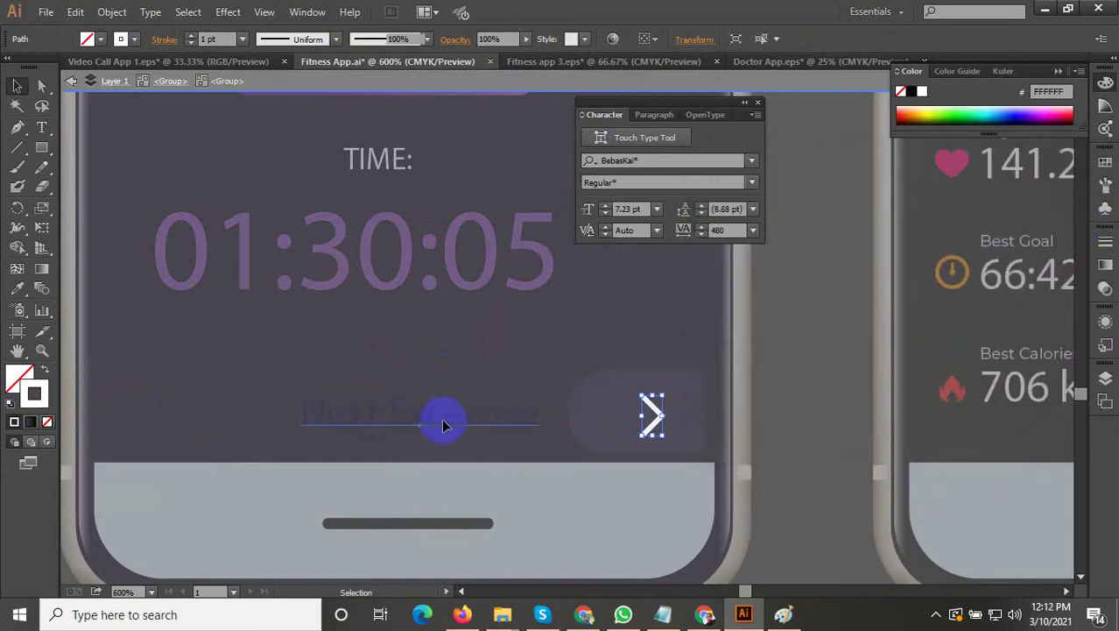
# Step: Set the fill of the "Next Excercise" text to white and leave the group's isolation mode
pyautogui.click(441, 417)
pyautogui.doubleClick(18, 382)
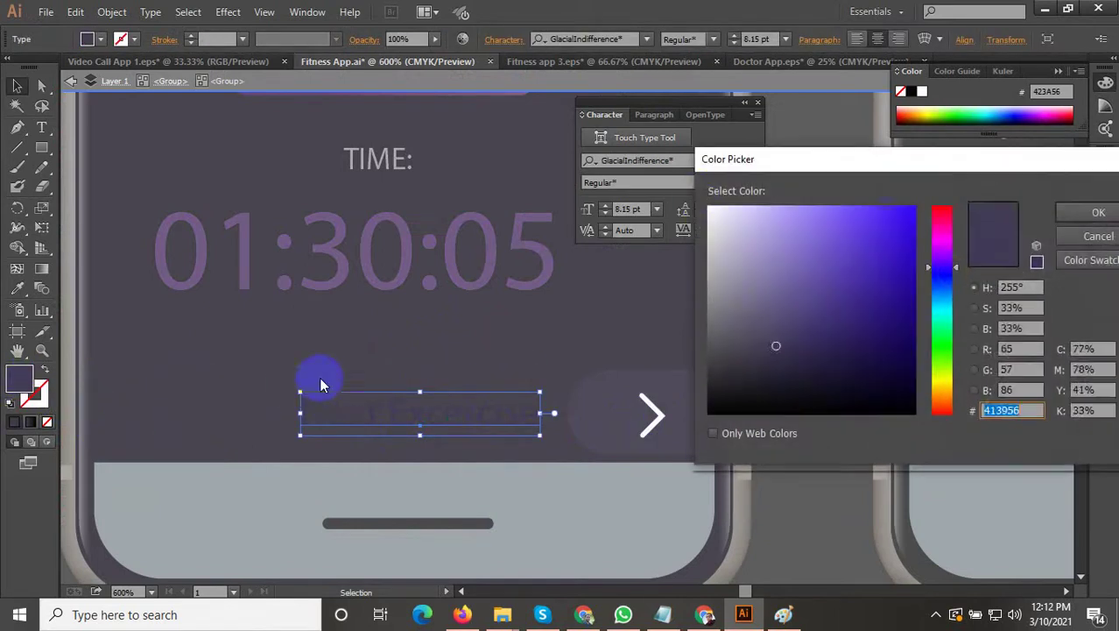
pyautogui.moveTo(726, 289); pyautogui.dragTo(689, 219)
pyautogui.click(1086, 213)
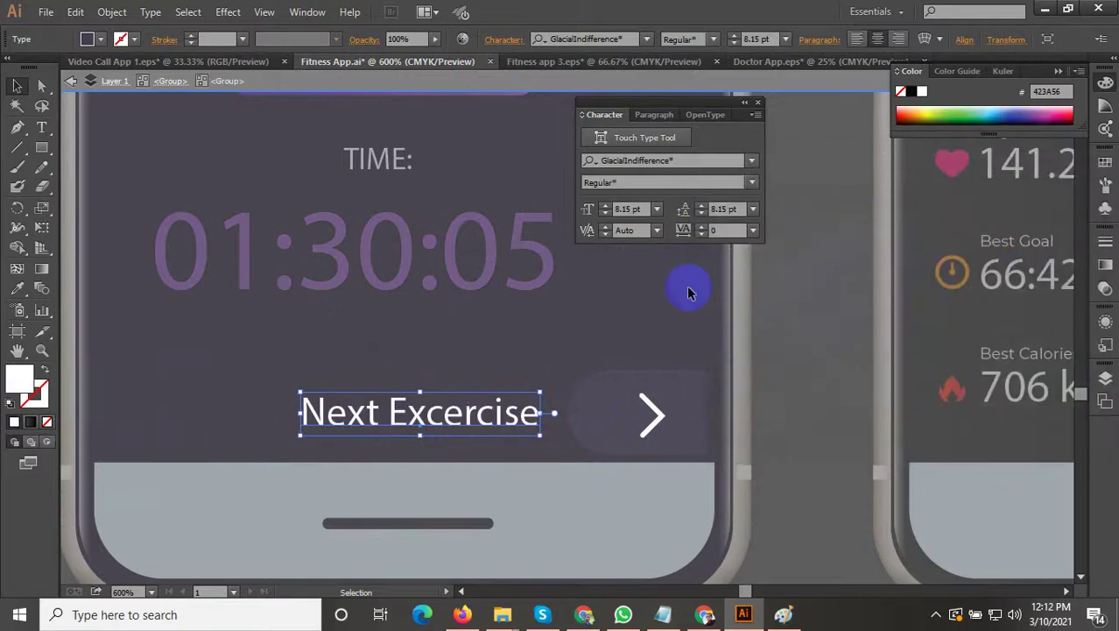
pyautogui.scroll(-1, 545, 422)
pyautogui.click(656, 517)
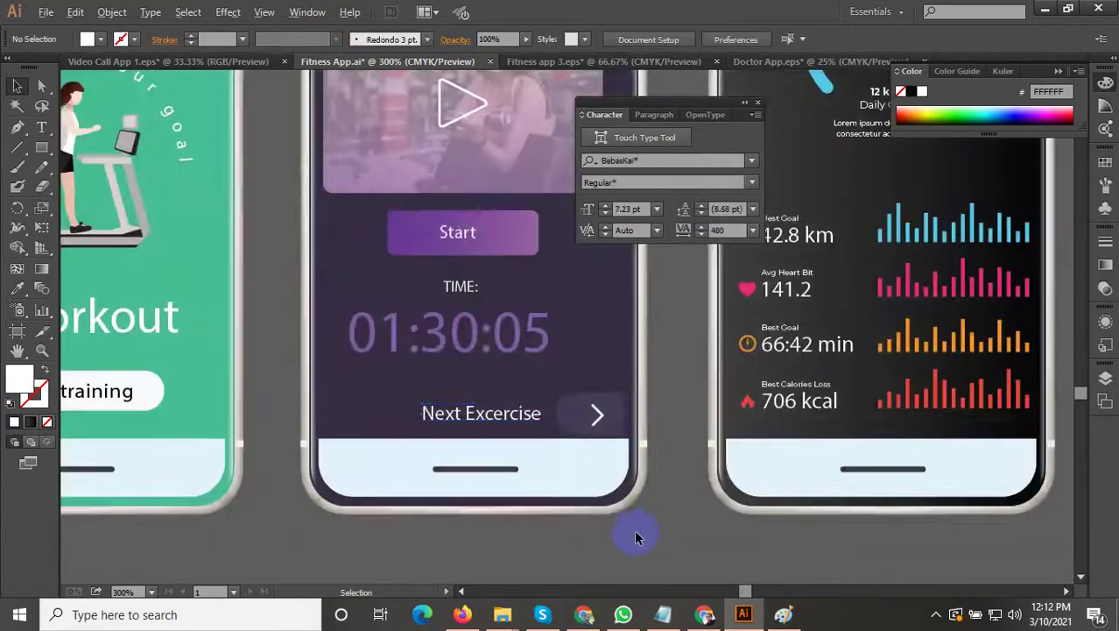
# Step: Set the font of the "Arms" heading inside the workout video group to Arial Regular and leave the group's isolation mode
pyautogui.scroll(-1, 634, 529)
pyautogui.moveTo(630, 485); pyautogui.dragTo(575, 564)
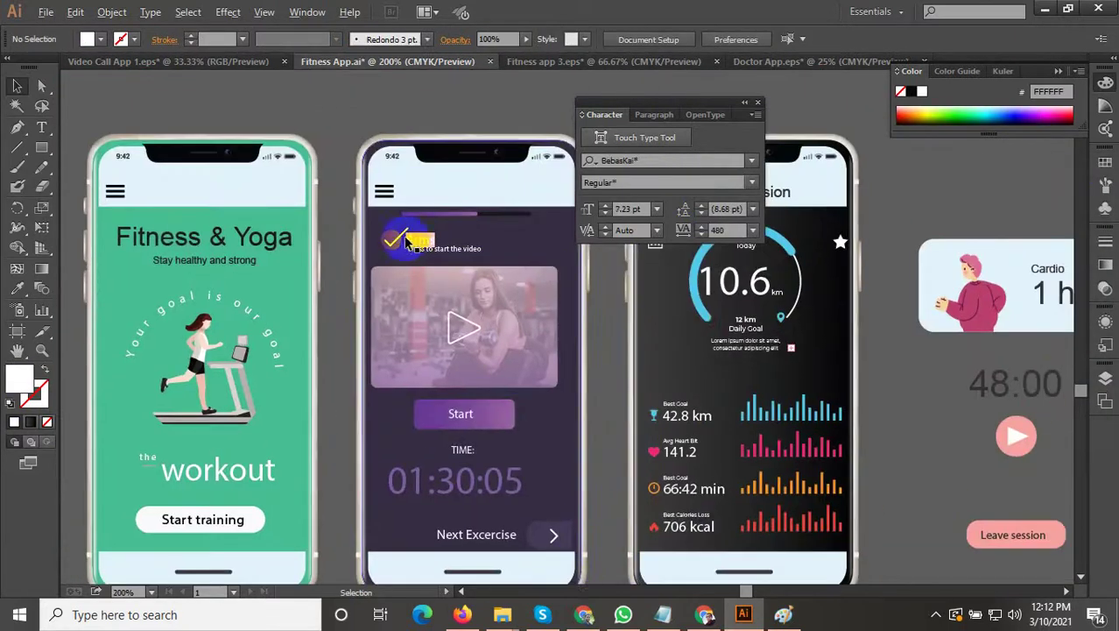
pyautogui.scroll(2, 409, 239)
pyautogui.click(436, 246)
pyautogui.moveTo(437, 243); pyautogui.dragTo(368, 305)
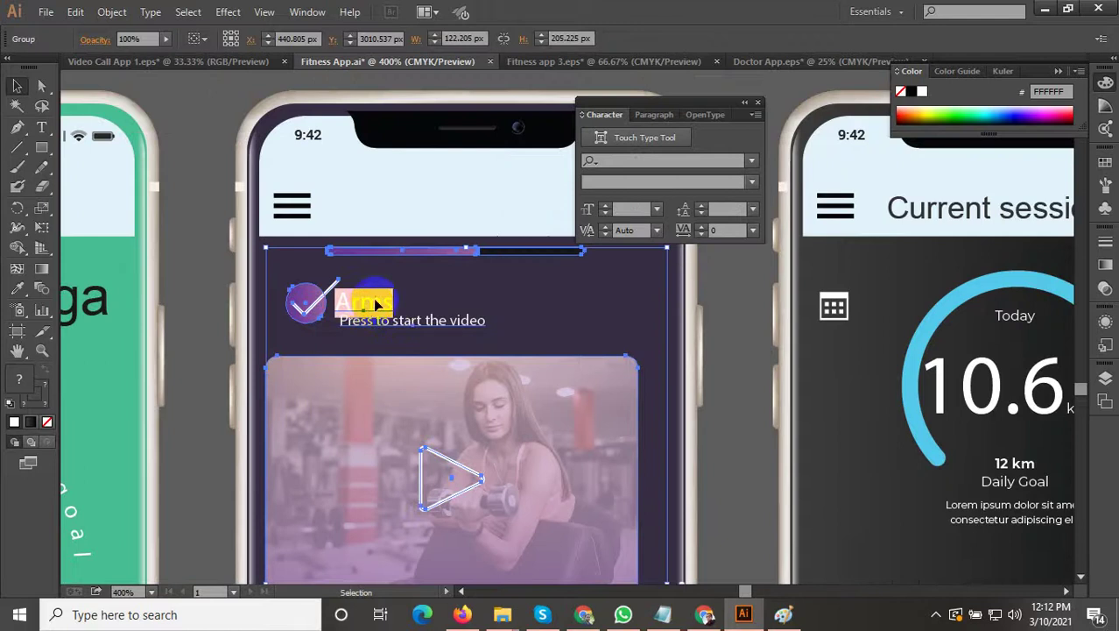
pyautogui.doubleClick(368, 304)
pyautogui.scroll(1, 368, 309)
pyautogui.click(365, 306)
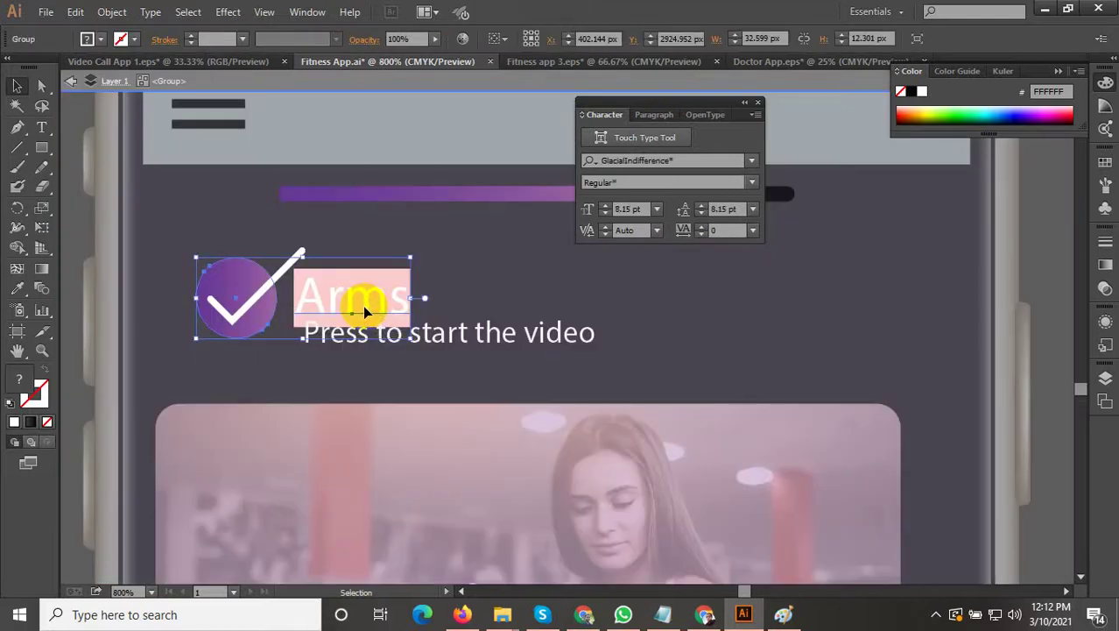
pyautogui.click(653, 162)
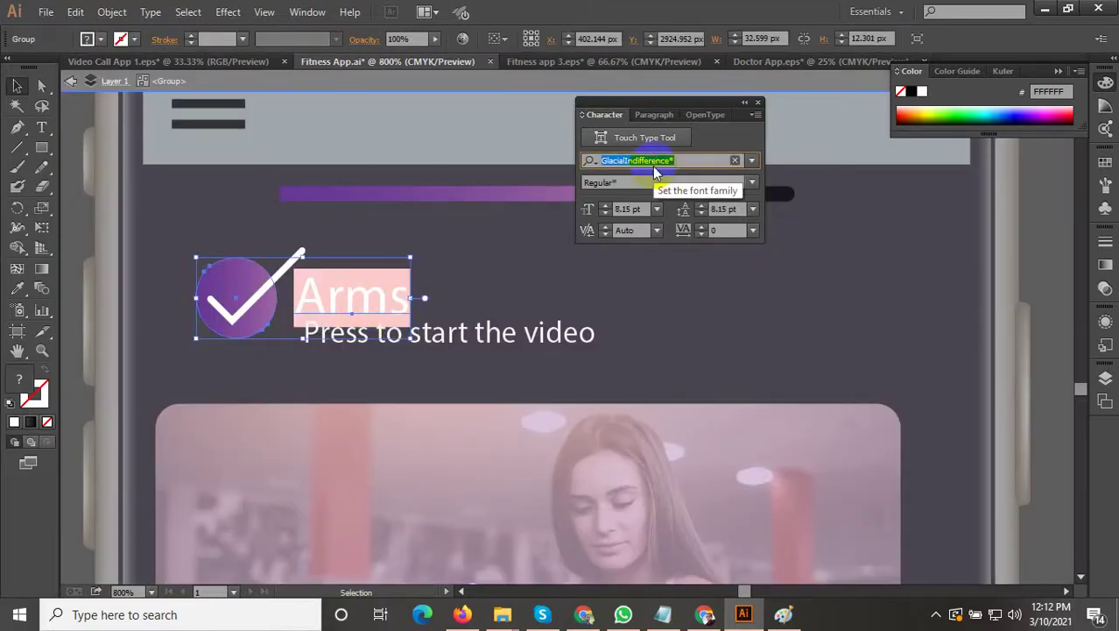
pyautogui.write('a')
pyautogui.scroll(-2, 652, 350)
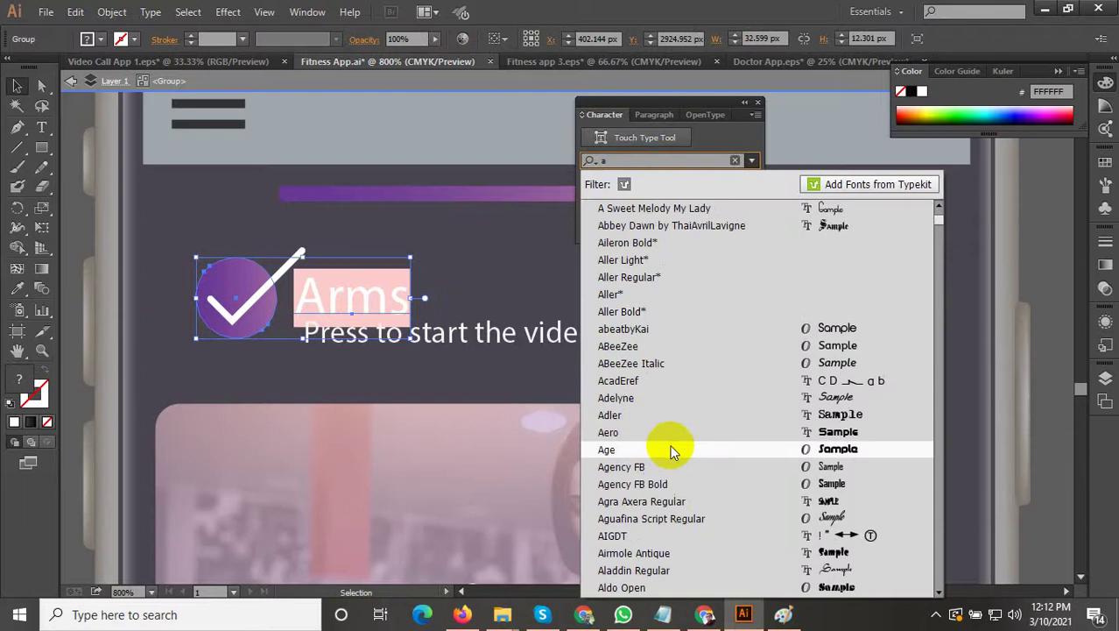
pyautogui.scroll(-1, 670, 449)
pyautogui.scroll(-2, 668, 438)
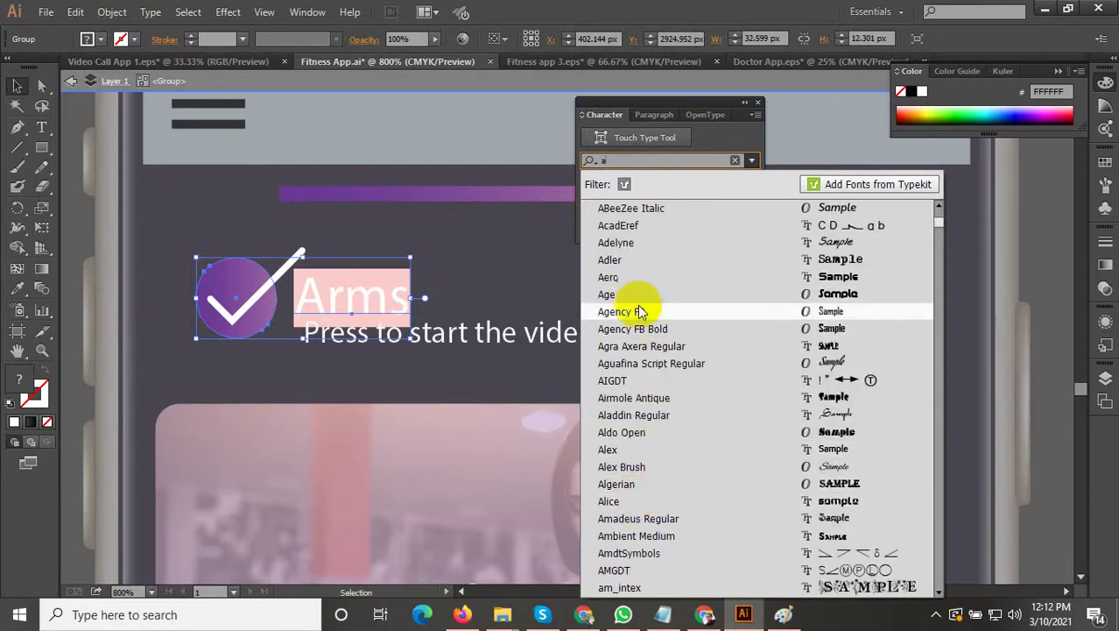
pyautogui.scroll(-1, 623, 420)
pyautogui.scroll(-1, 628, 452)
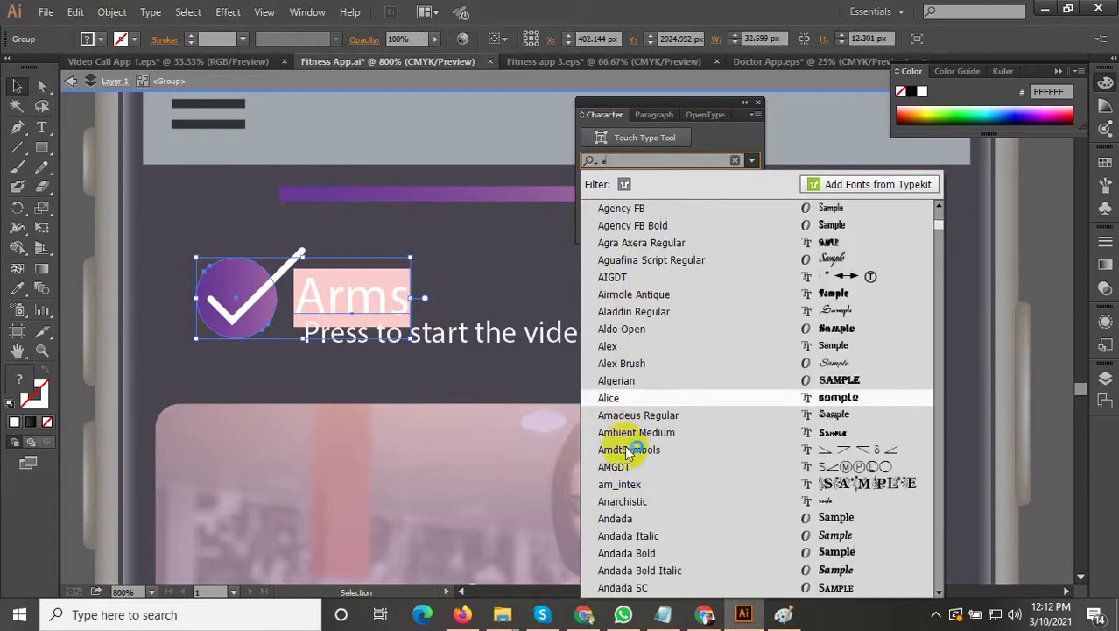
pyautogui.scroll(2, 633, 445)
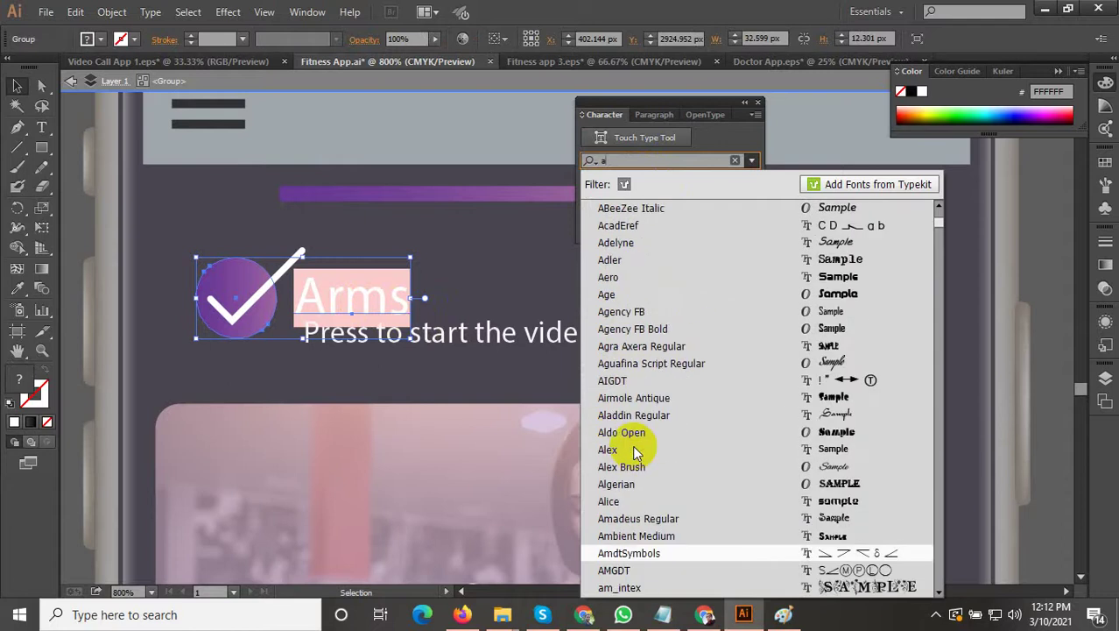
pyautogui.scroll(-10, 632, 445)
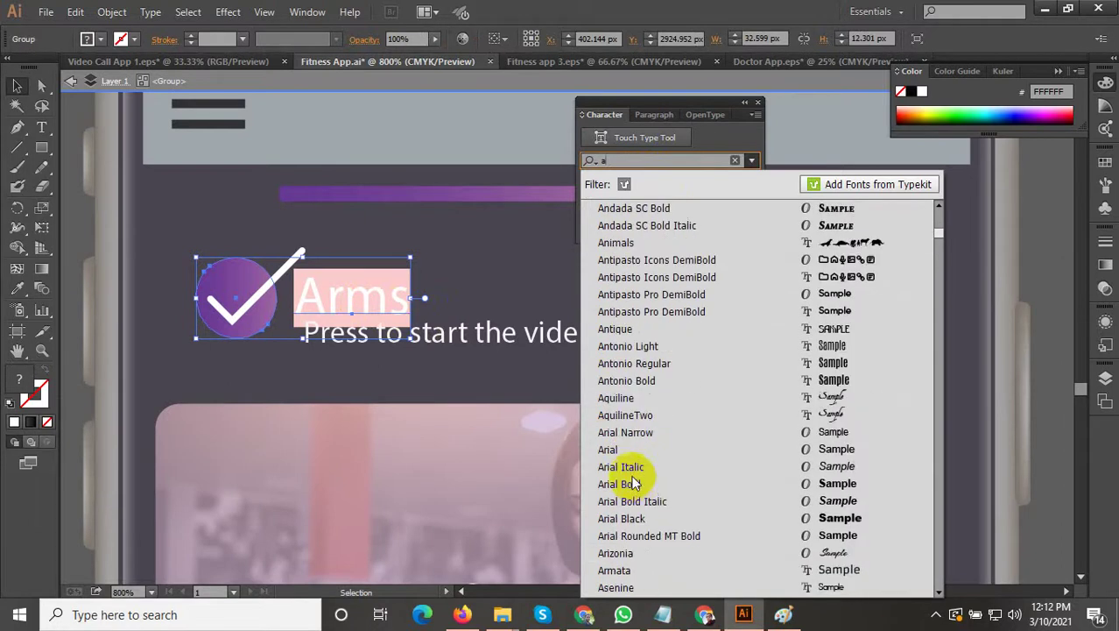
pyautogui.click(614, 450)
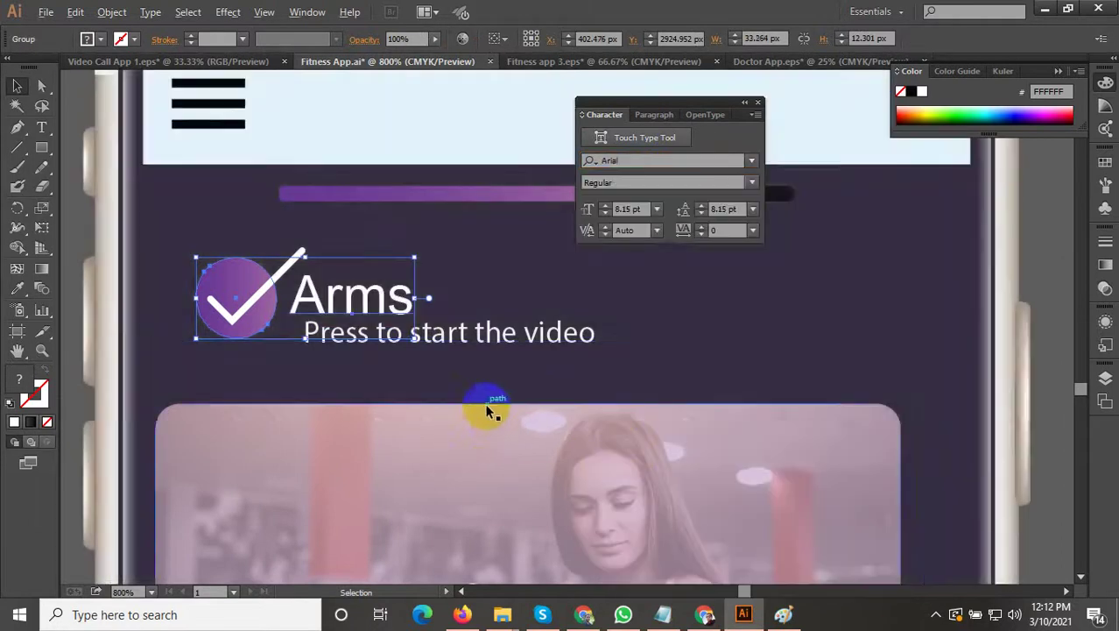
pyautogui.scroll(-5, 488, 408)
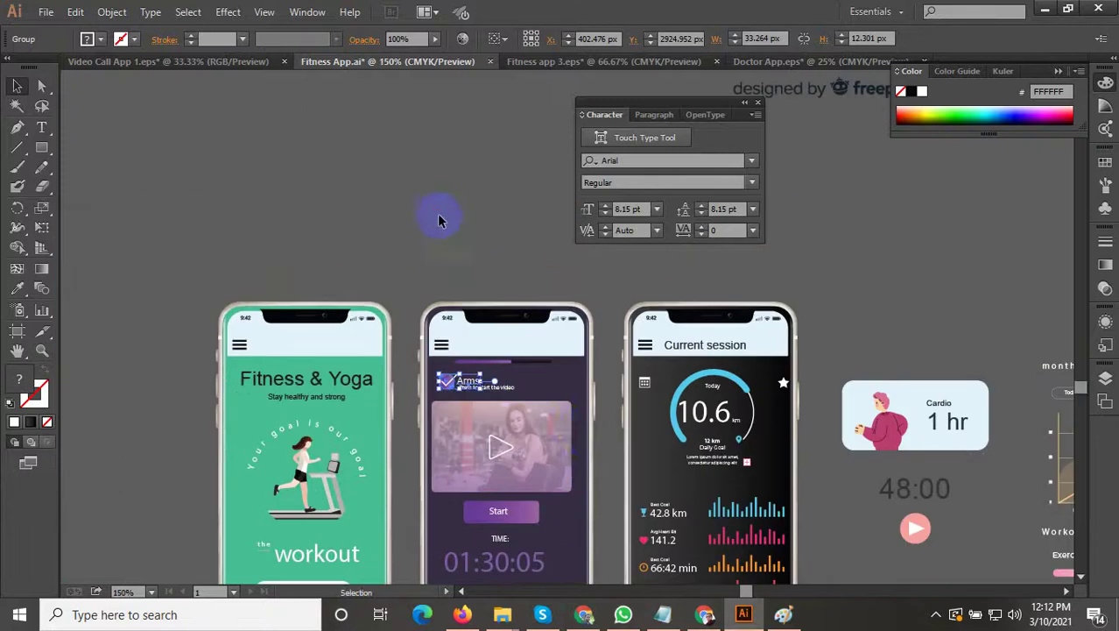
pyautogui.click(439, 216)
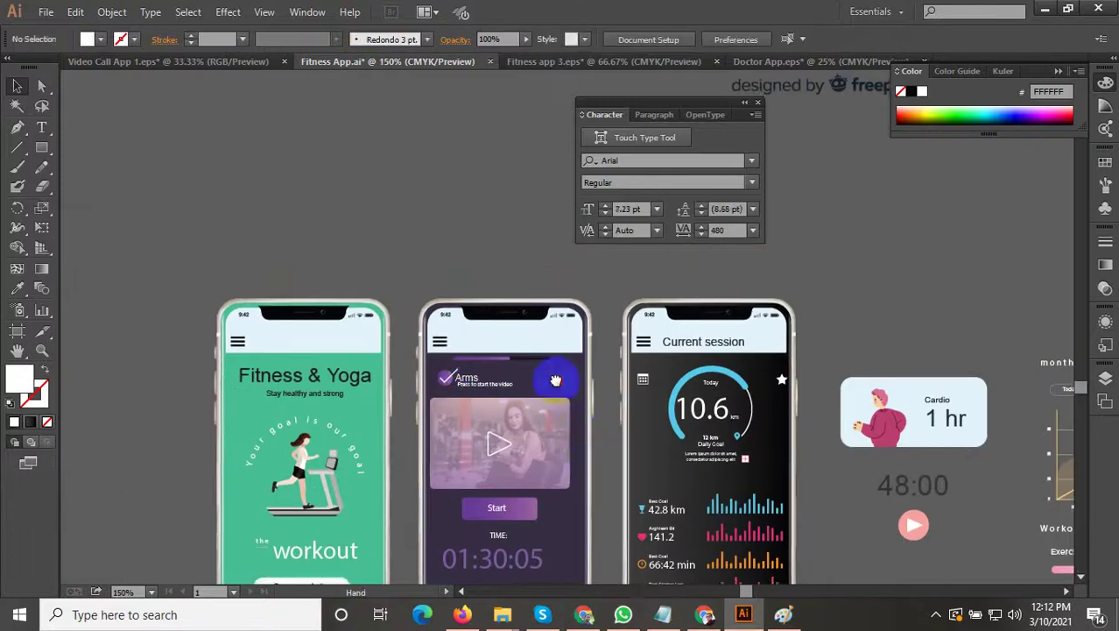
# Step: Move the workout video group right by about 5 px so its arrow tab reaches the middle phone's screen edge
pyautogui.moveTo(555, 380); pyautogui.dragTo(515, 272)
pyautogui.click(492, 352)
pyautogui.scroll(1, 492, 352)
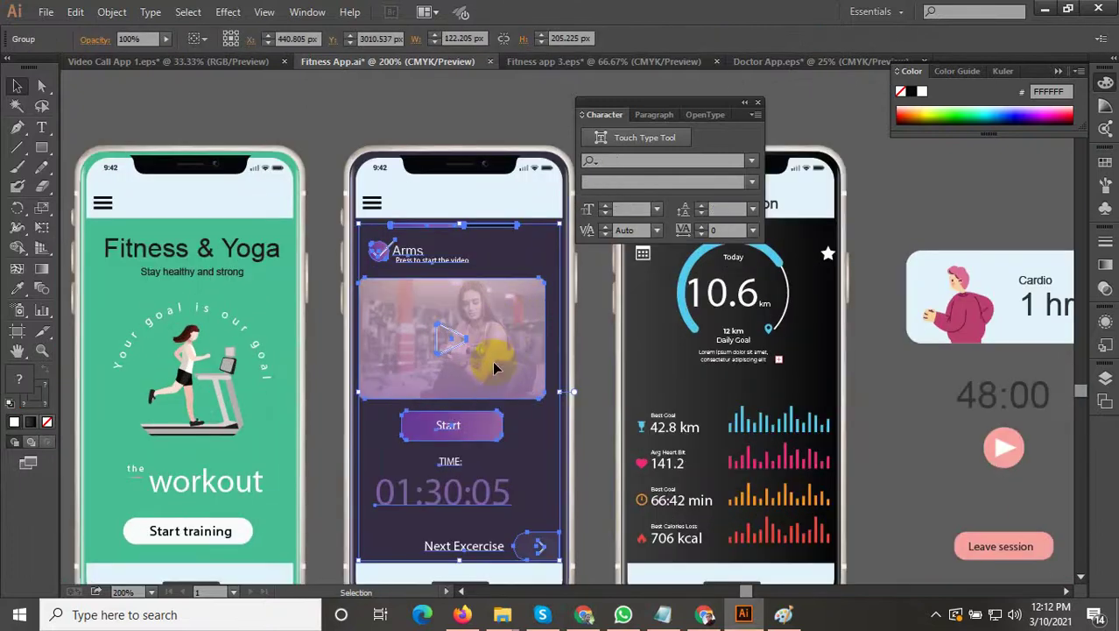
pyautogui.press('alt')
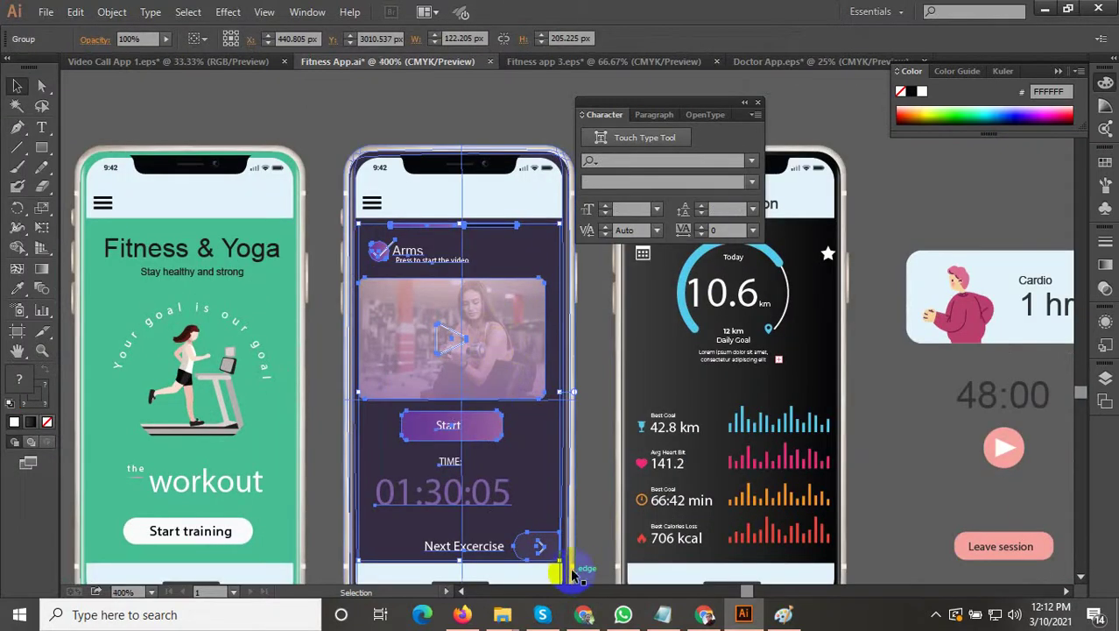
pyautogui.scroll(4, 548, 516)
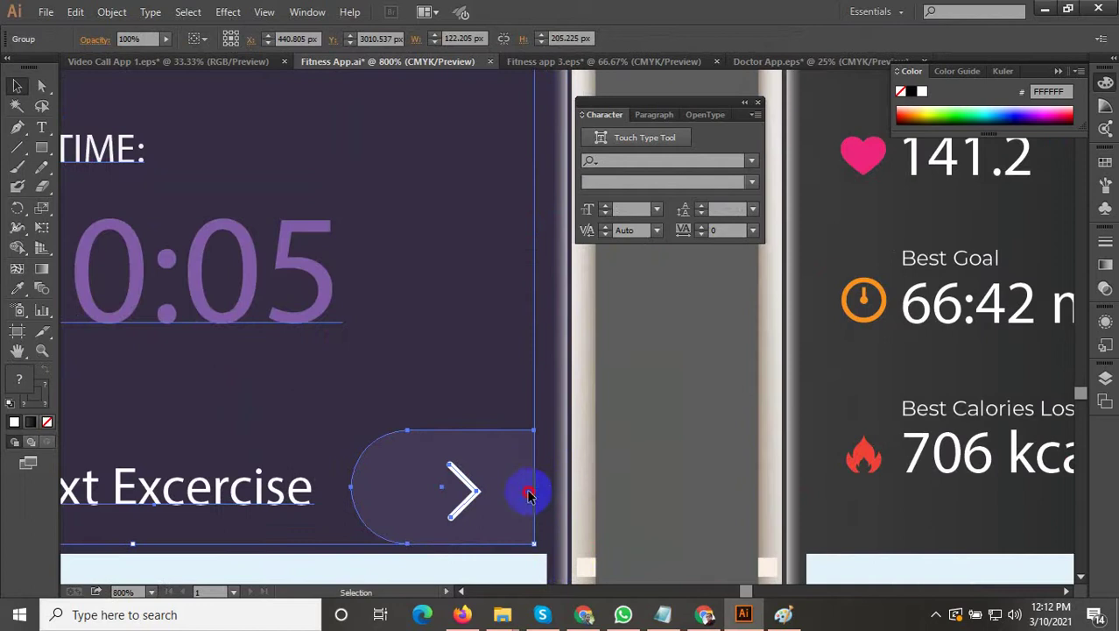
pyautogui.moveTo(528, 495)
pyautogui.mouseDown()
pyautogui.moveTo(556, 492)
pyautogui.moveTo(540, 487)
pyautogui.mouseUp()
pyautogui.scroll(-3, 542, 486)
pyautogui.scroll(4, 542, 487)
pyautogui.scroll(-4, 574, 486)
pyautogui.click(568, 508)
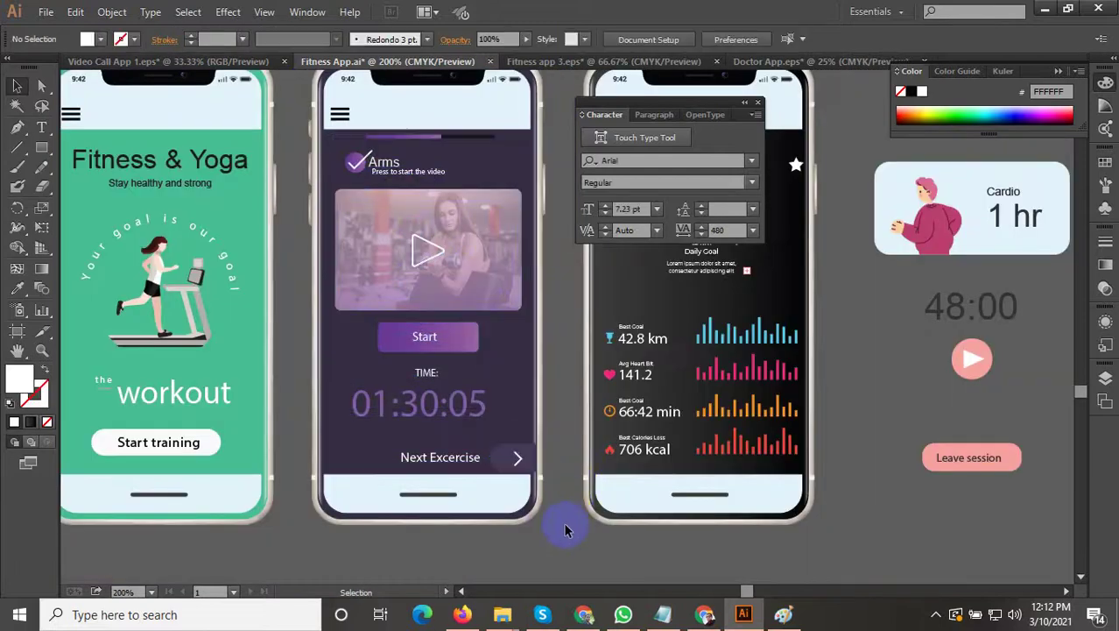
# Step: Nudge the workout video group horizontally to X 444.862 px within the middle phone's screen and deselect it
pyautogui.scroll(-1, 562, 531)
pyautogui.scroll(1, 481, 351)
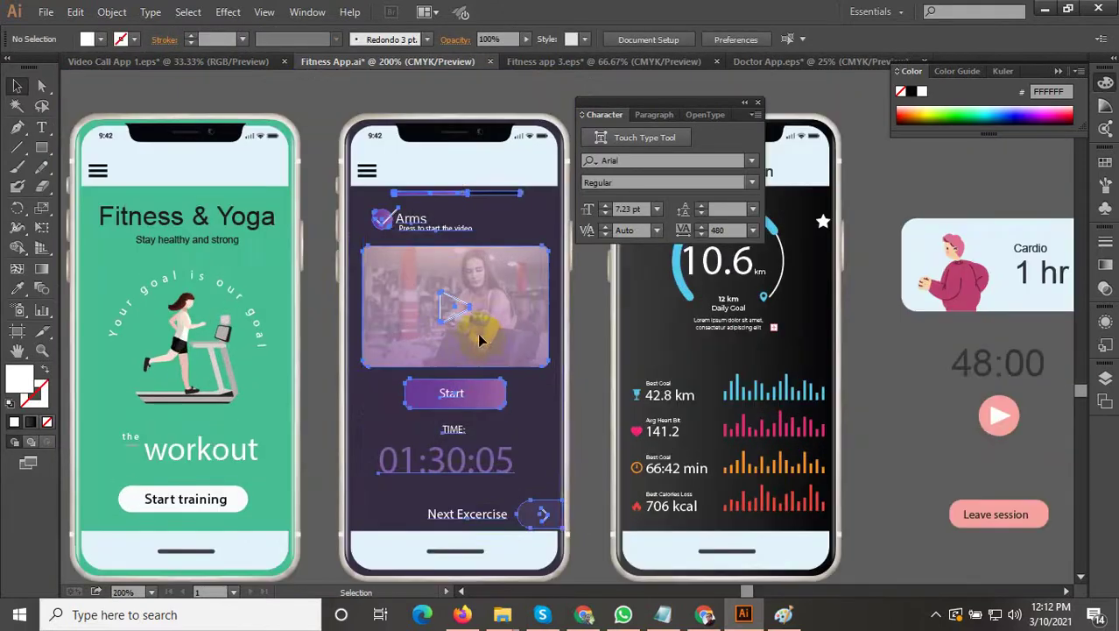
pyautogui.click(481, 346)
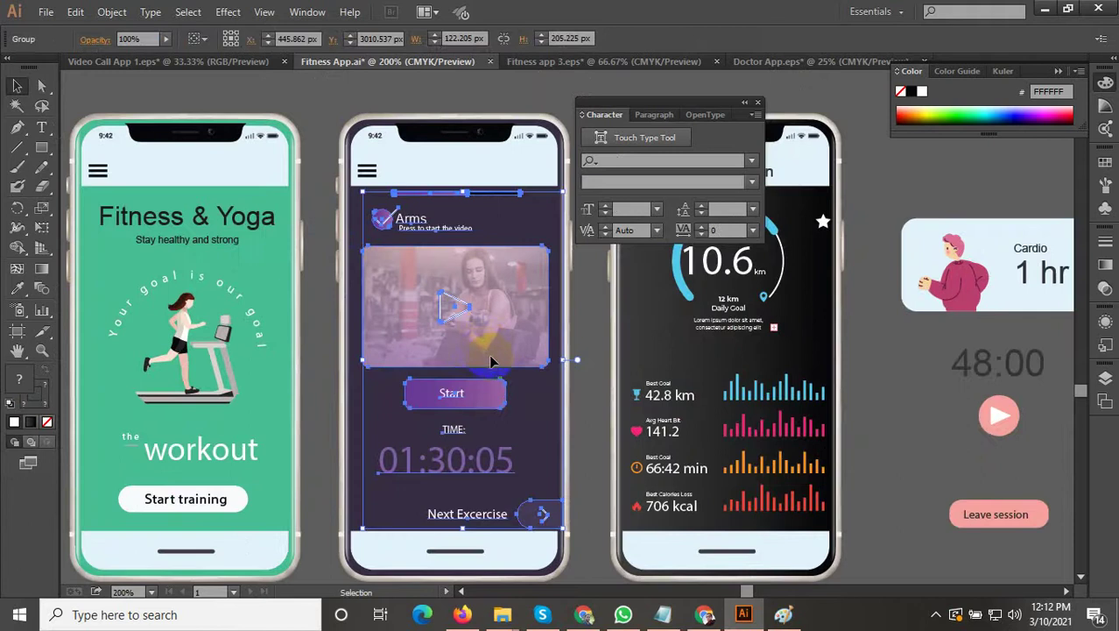
pyautogui.press('Left')
pyautogui.press('Left')
pyautogui.press('Left')
pyautogui.press('Left')
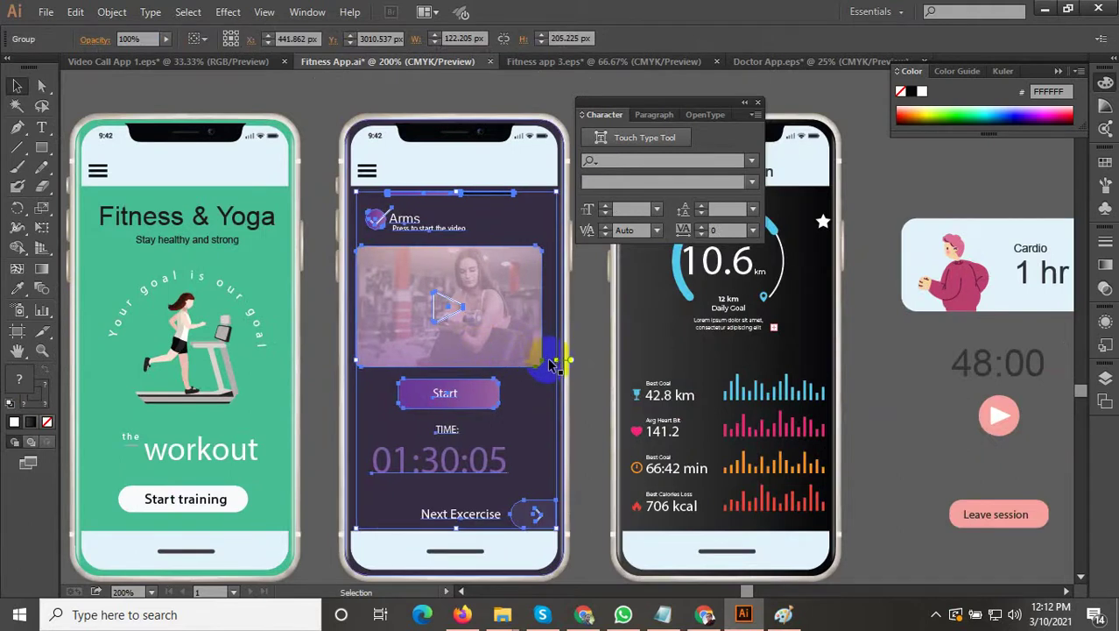
pyautogui.press('Right')
pyautogui.press('Right')
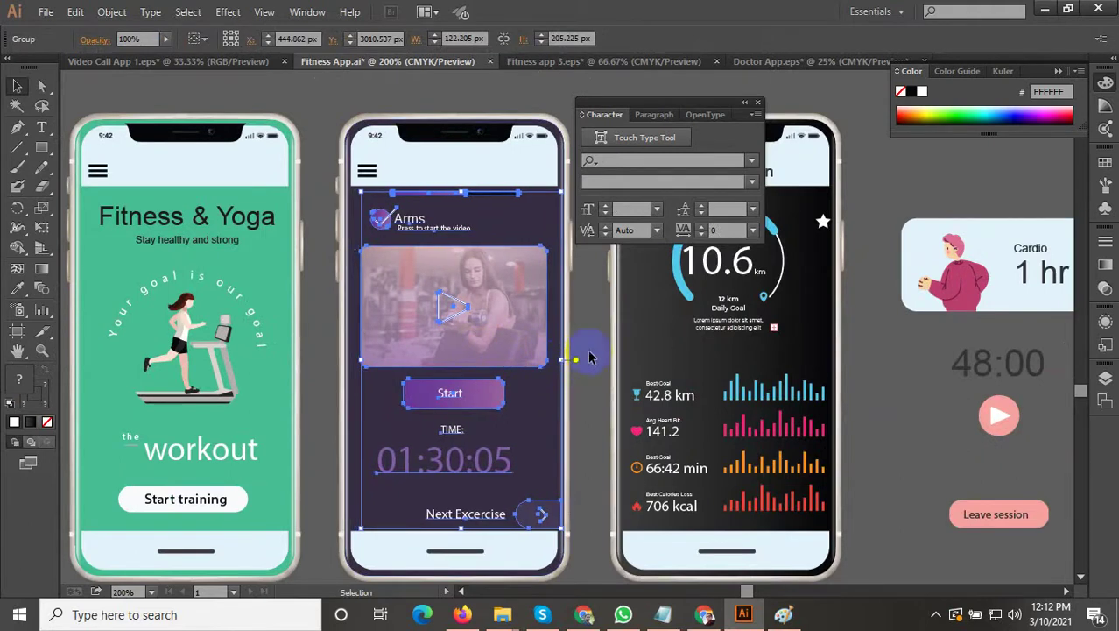
pyautogui.click(591, 356)
# Step: Recolour the first phone's green background rectangle with the dark purple (352D43) sampled from the middle phone's screen
pyautogui.scroll(-2, 584, 371)
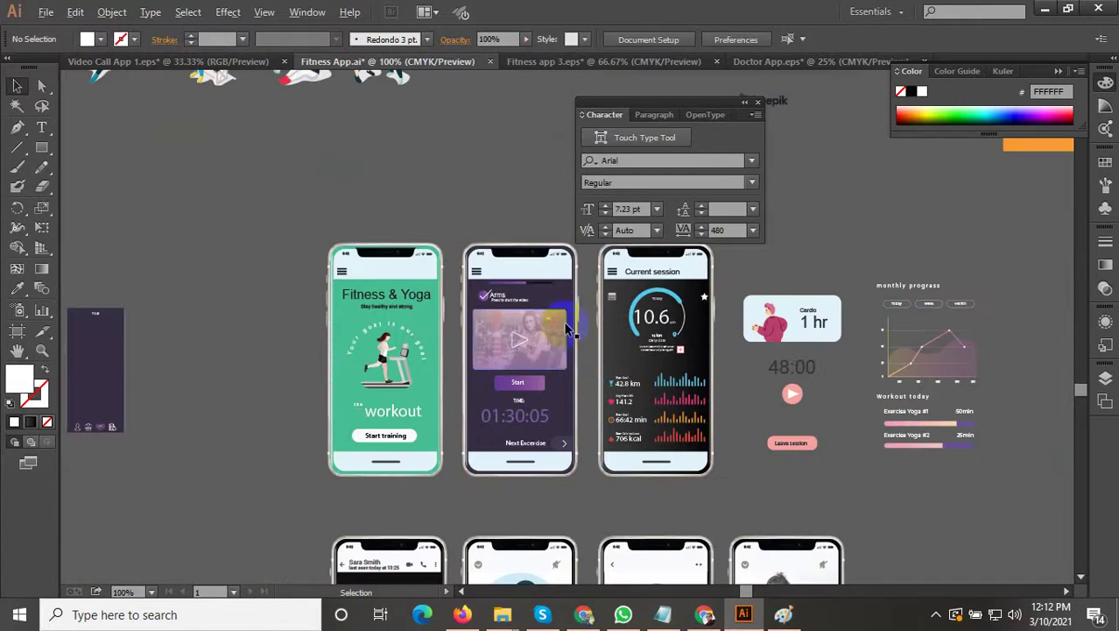
pyautogui.scroll(2, 519, 277)
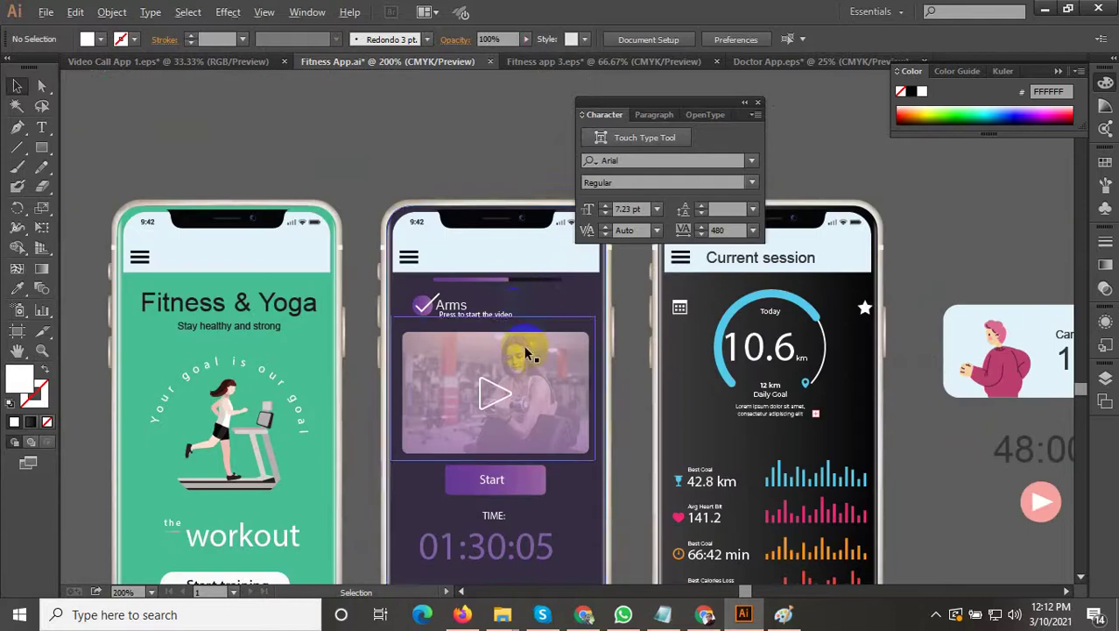
pyautogui.scroll(-1, 555, 372)
pyautogui.scroll(-2, 556, 374)
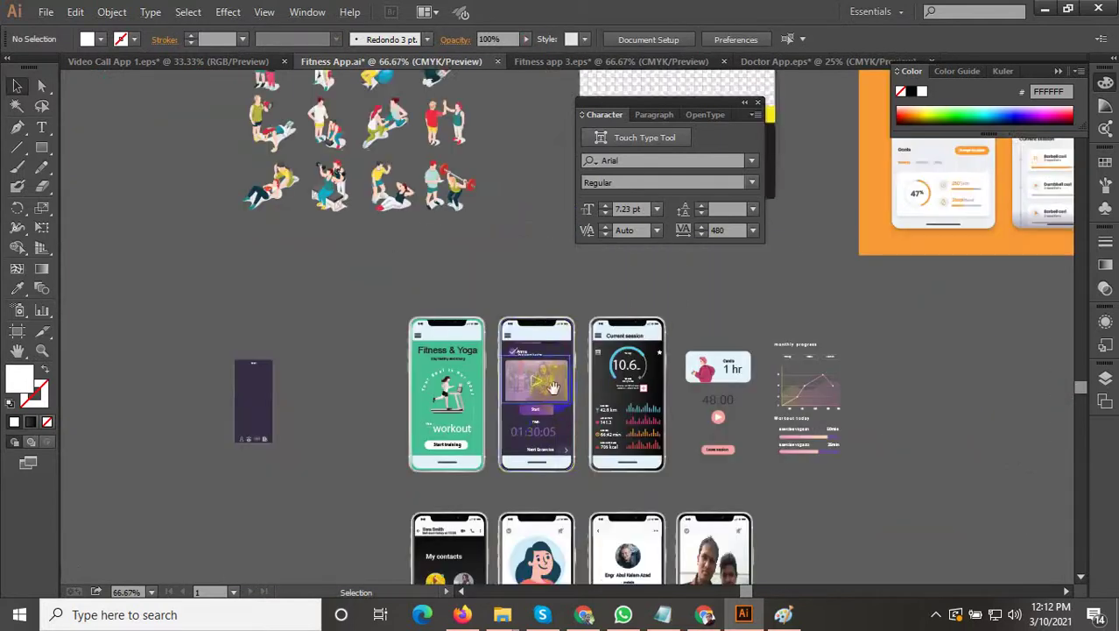
pyautogui.moveTo(552, 388); pyautogui.dragTo(523, 346)
pyautogui.scroll(2, 467, 381)
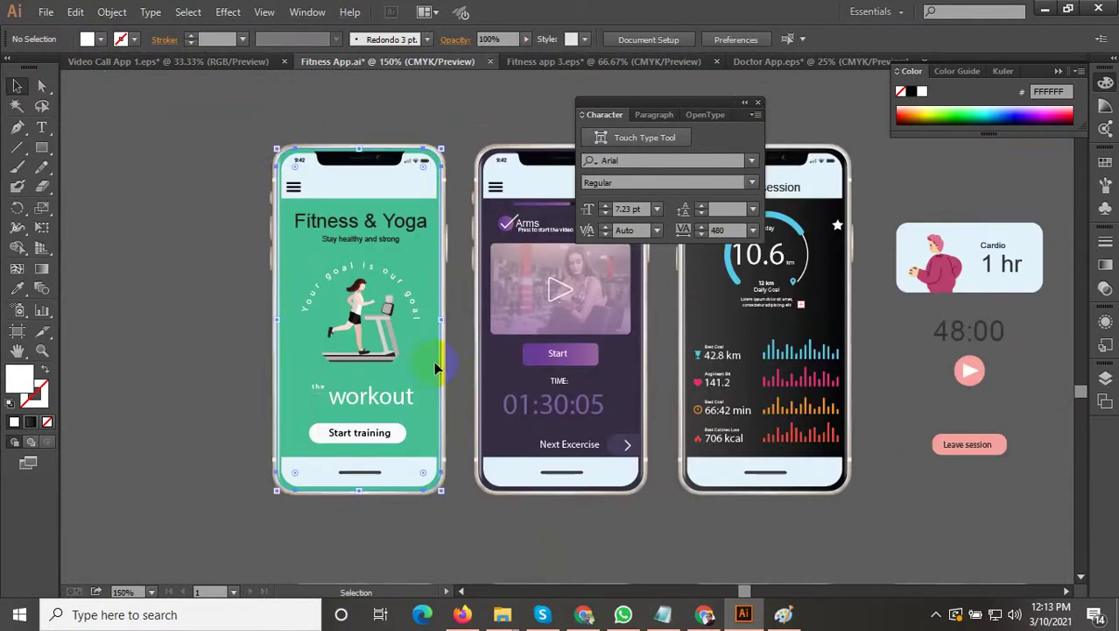
pyautogui.click(436, 368)
pyautogui.click(21, 286)
pyautogui.scroll(-1, 549, 410)
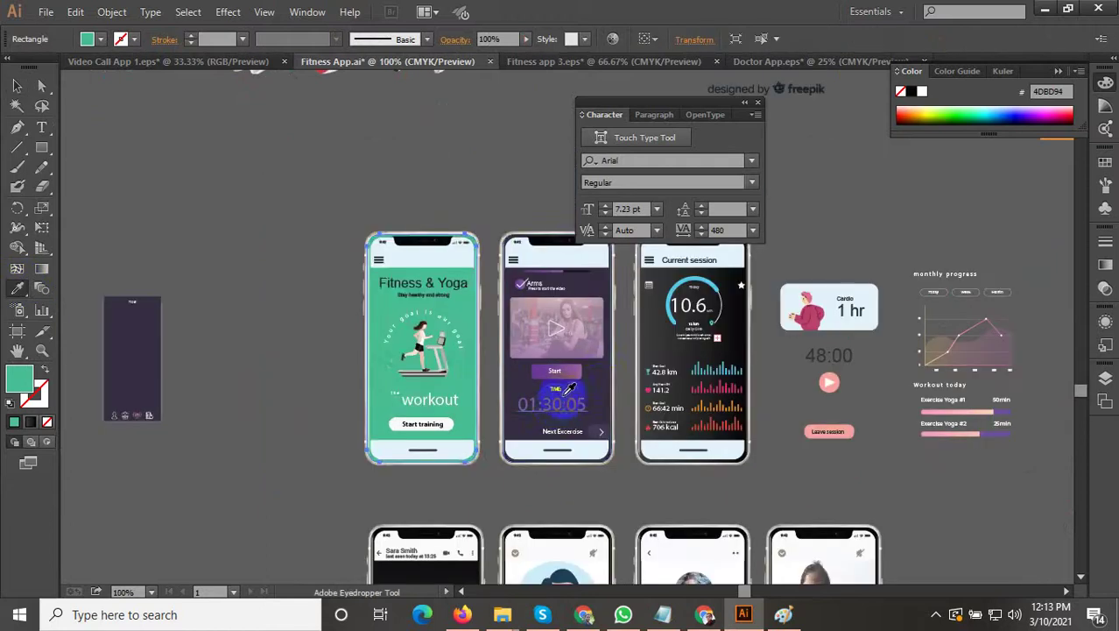
pyautogui.click(602, 388)
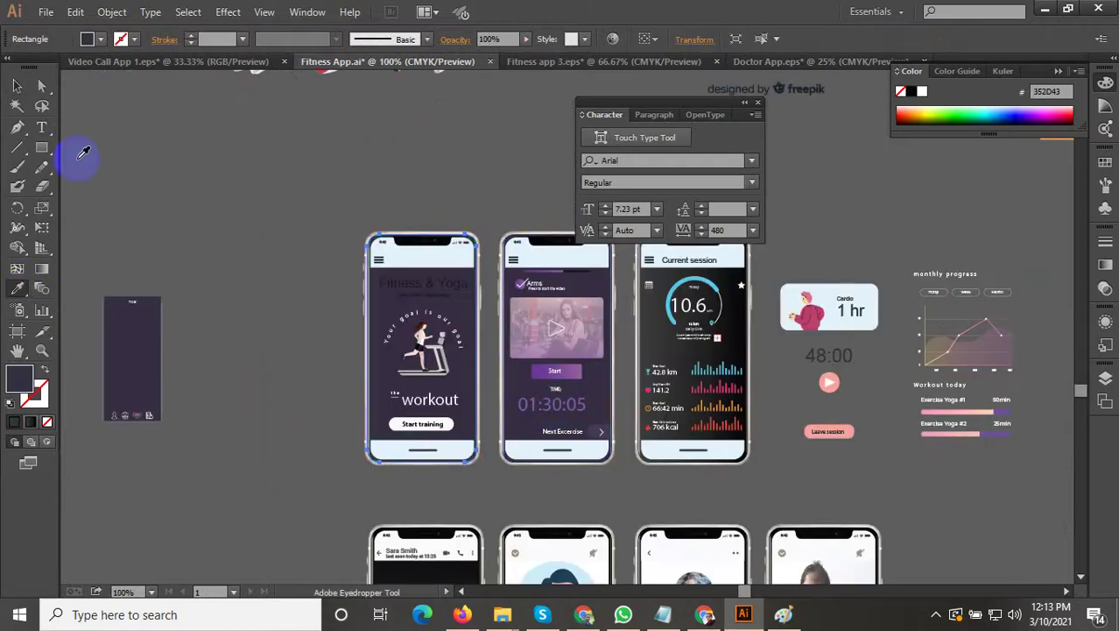
pyautogui.click(17, 86)
pyautogui.click(260, 192)
# Step: Set the fill of the "Fitness & Yoga" heading and its subtitle to near-white (F9F9F9) and deselect the group
pyautogui.scroll(1, 361, 272)
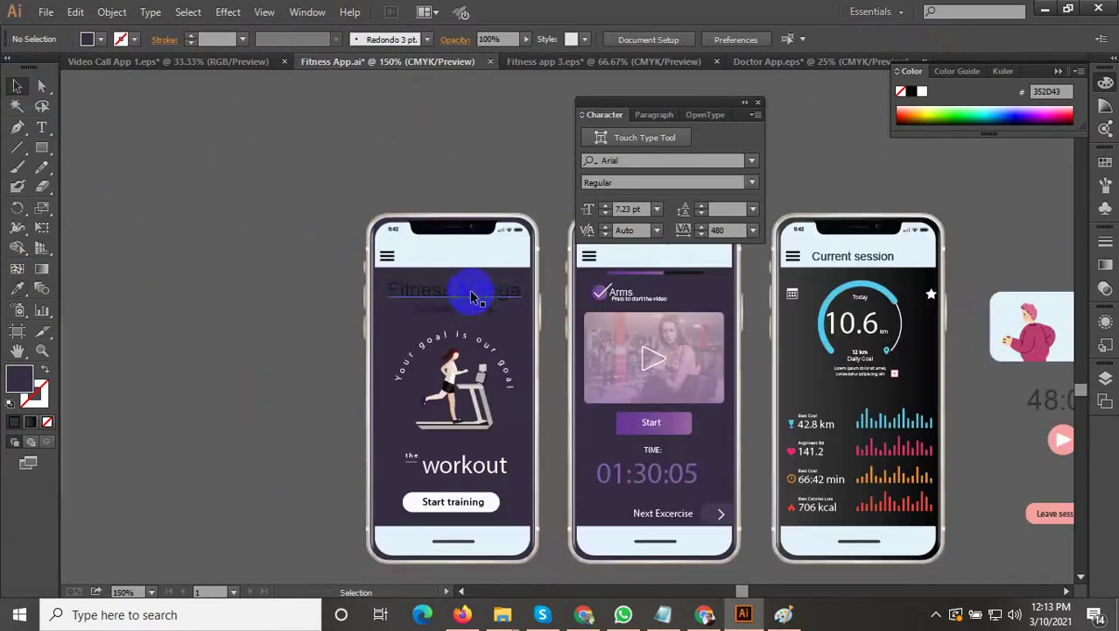
pyautogui.click(471, 298)
pyautogui.doubleClick(24, 380)
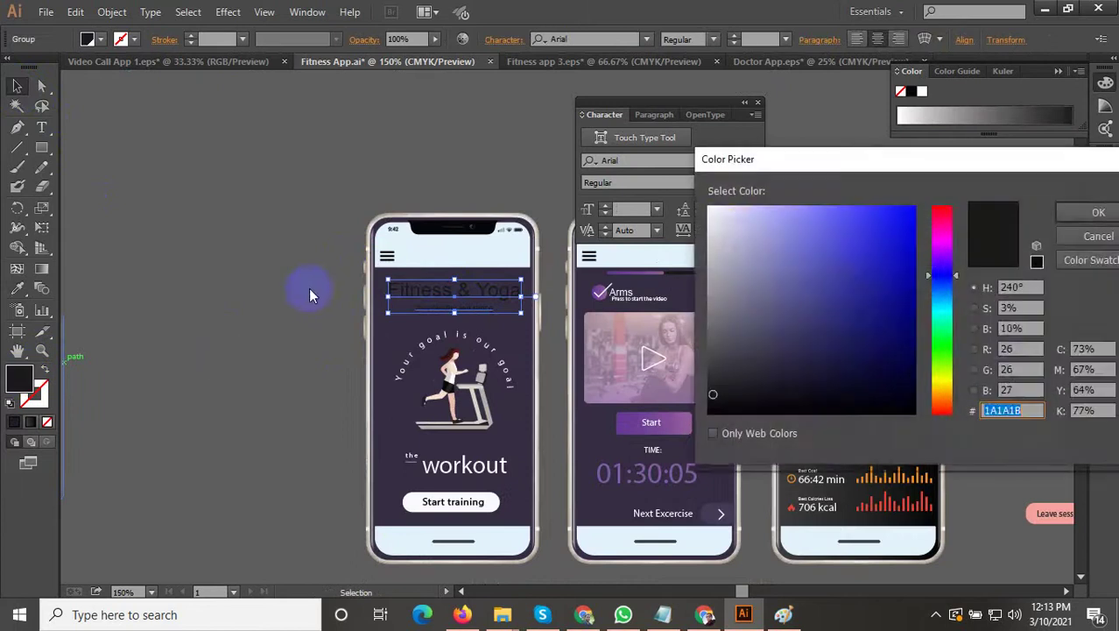
pyautogui.moveTo(850, 262); pyautogui.dragTo(682, 211)
pyautogui.click(1089, 215)
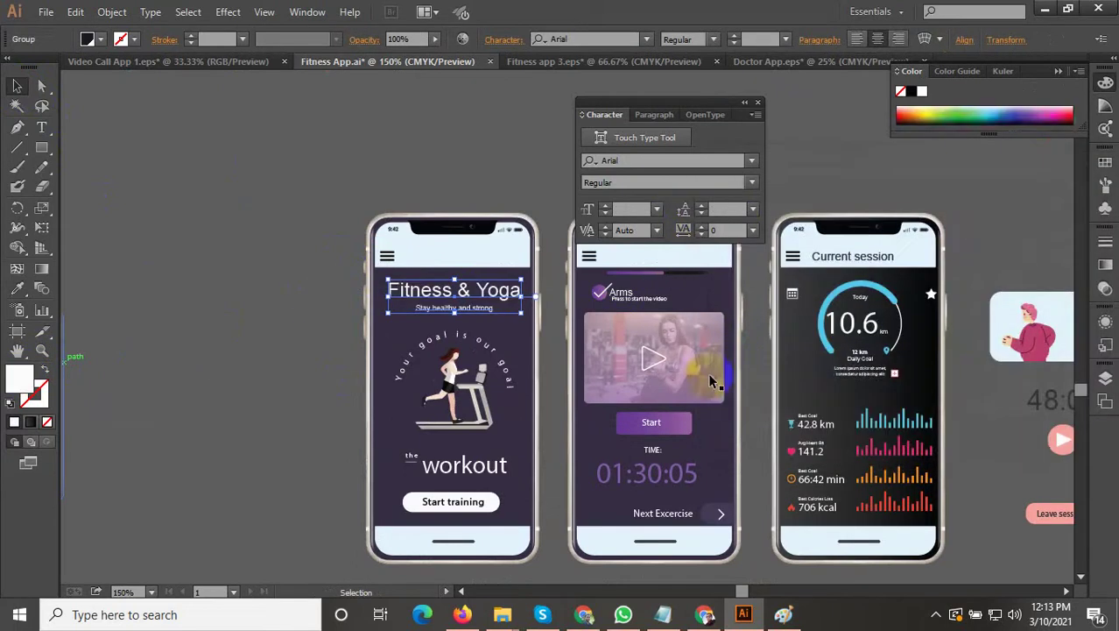
pyautogui.click(937, 615)
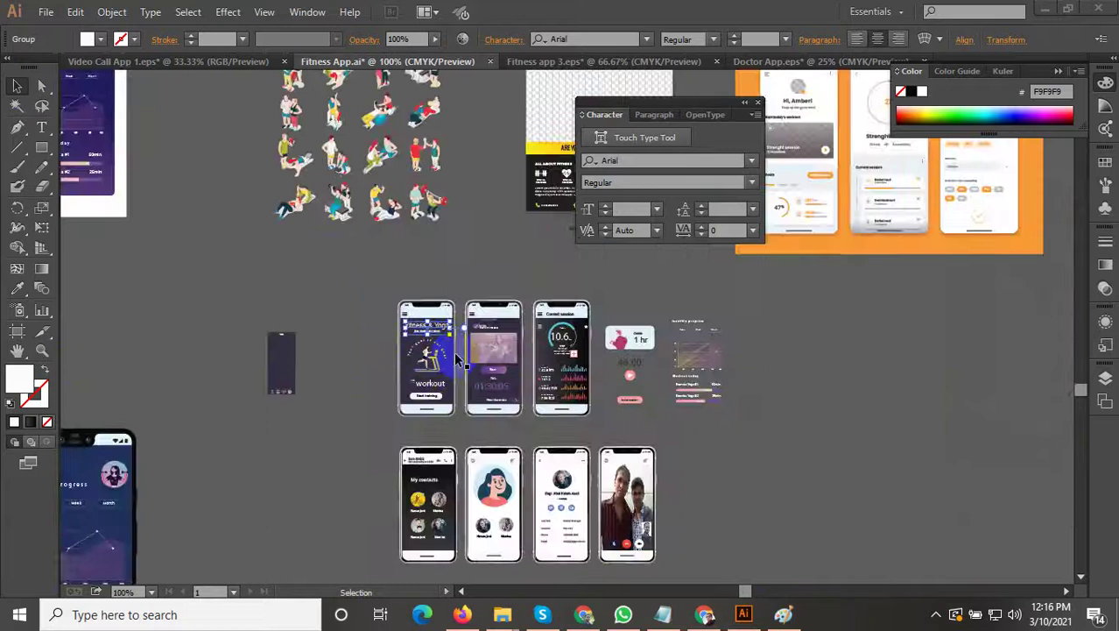
pyautogui.scroll(3, 454, 357)
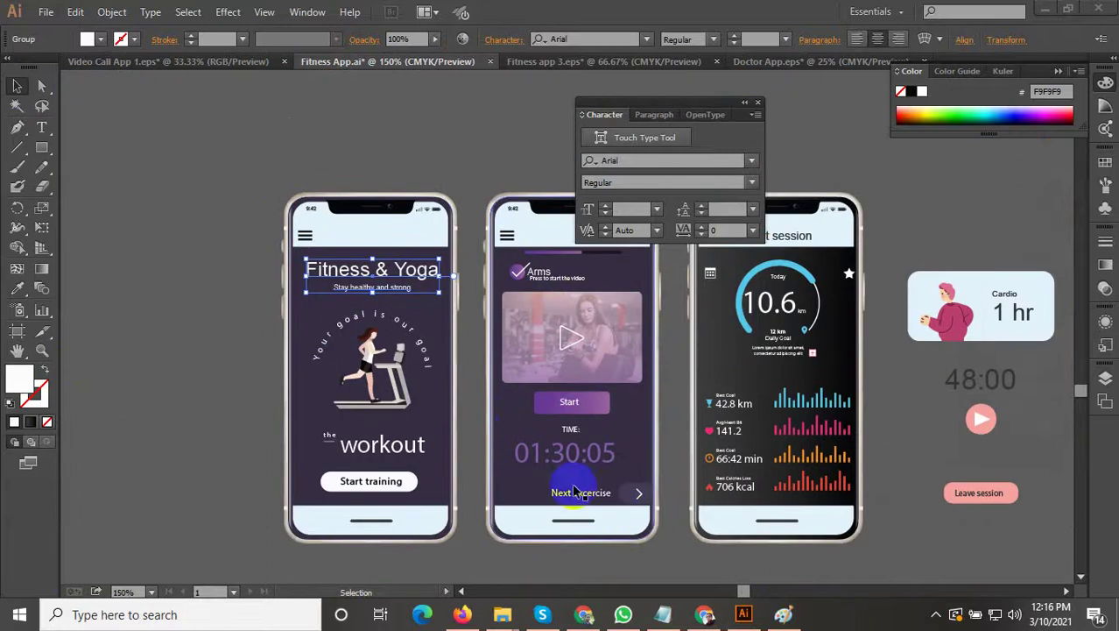
pyautogui.moveTo(600, 440); pyautogui.dragTo(444, 383)
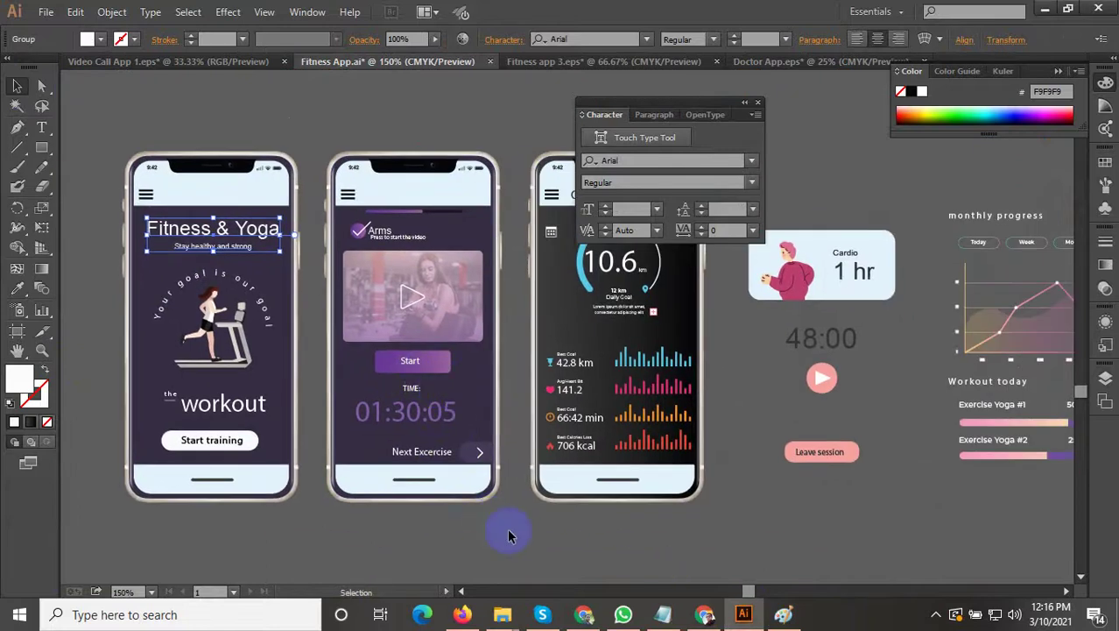
pyautogui.click(507, 531)
# Step: Reset the Essentials workspace to its default panel layout
pyautogui.scroll(-1, 552, 522)
pyautogui.moveTo(569, 506); pyautogui.dragTo(580, 458)
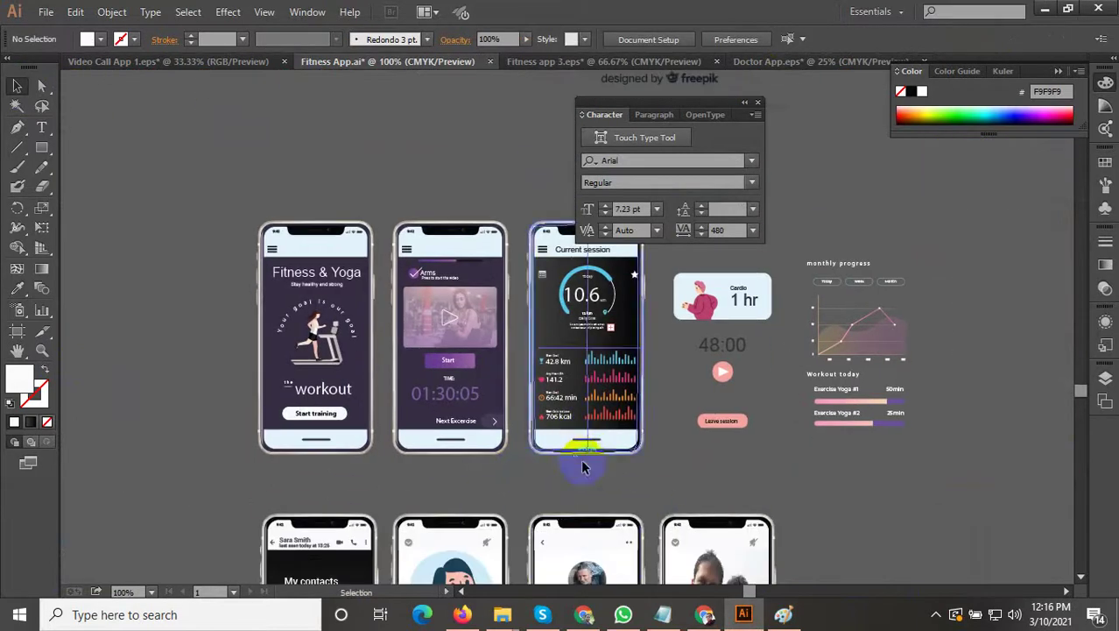
pyautogui.click(876, 12)
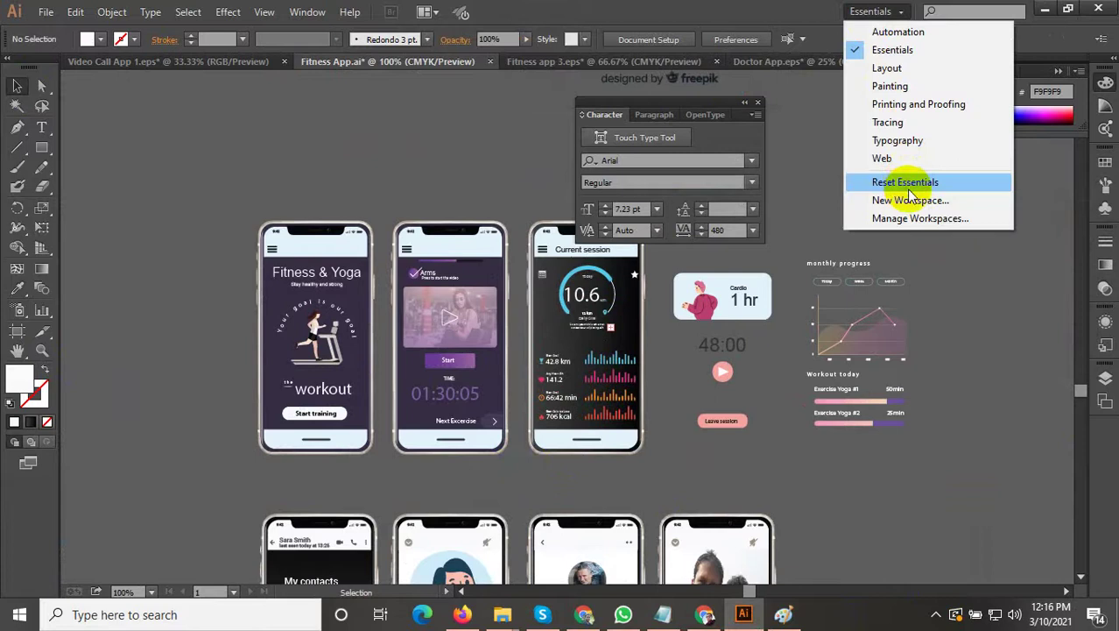
pyautogui.click(903, 182)
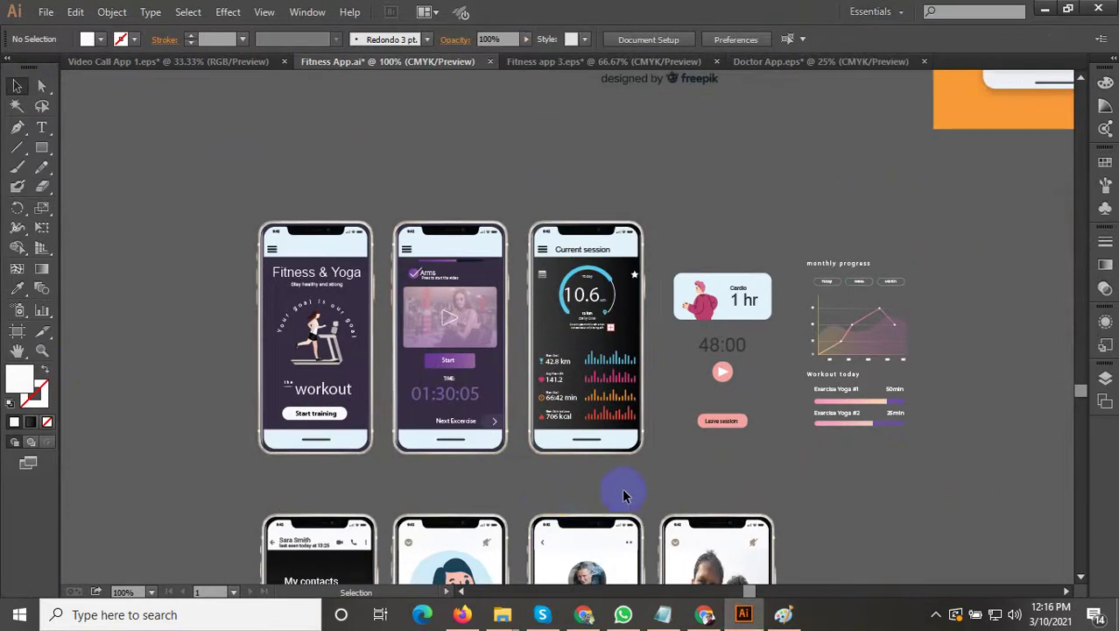
# Step: Copy the three finished phone mockups, switch to the Fitness app 3.eps document and delete its three existing phone mockups
pyautogui.moveTo(198, 184); pyautogui.dragTo(206, 193)
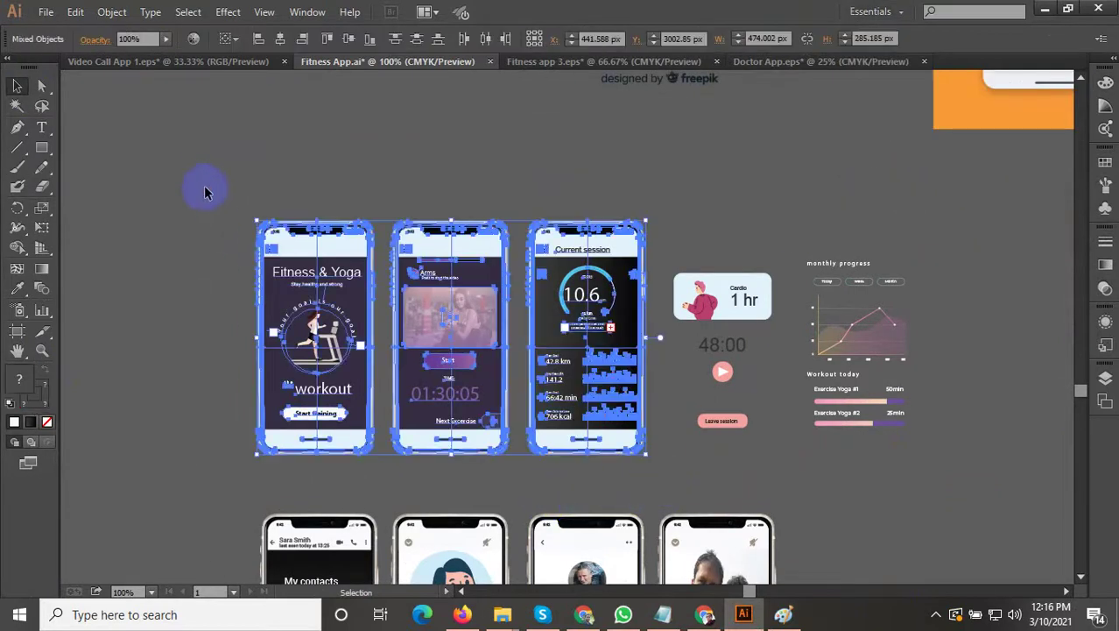
pyautogui.click(537, 61)
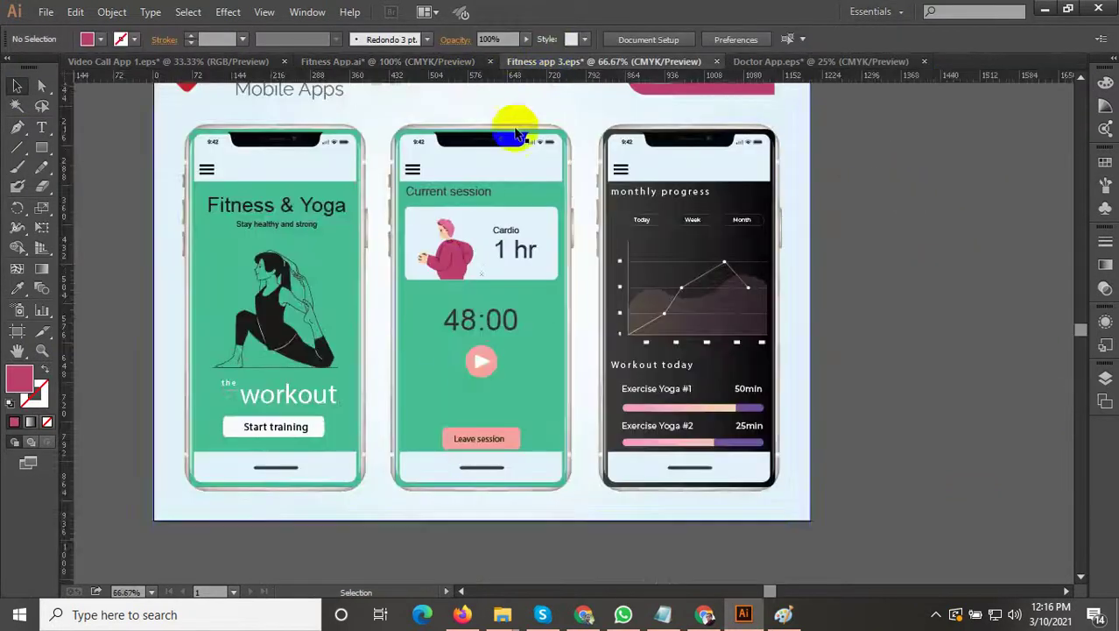
pyautogui.scroll(-1, 504, 385)
pyautogui.moveTo(794, 374); pyautogui.dragTo(797, 388)
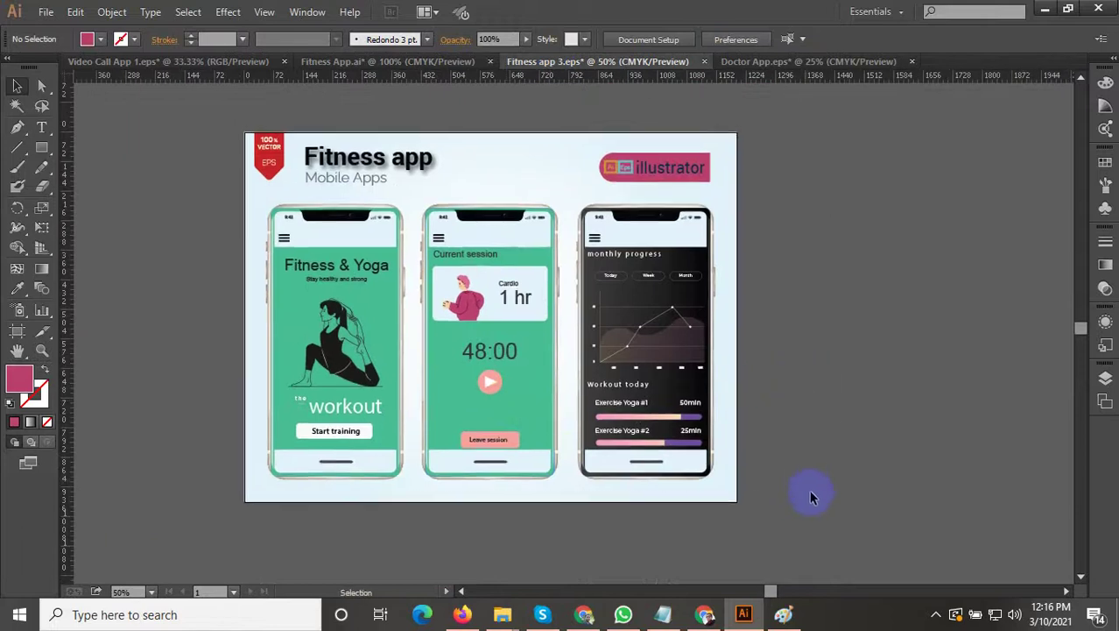
pyautogui.click(260, 203)
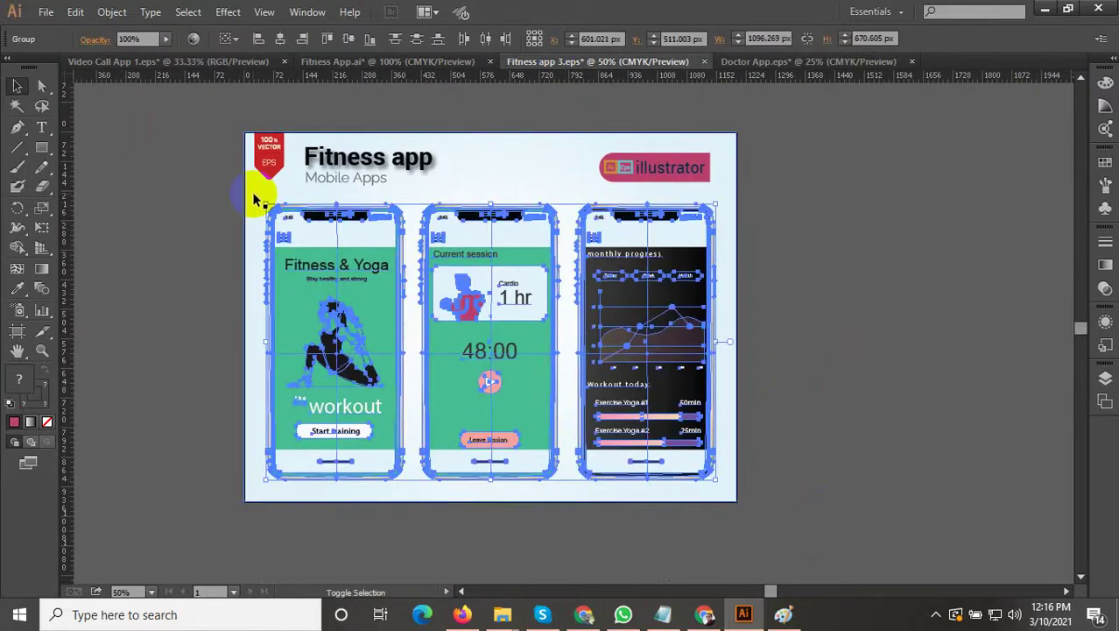
pyautogui.press('Delete')
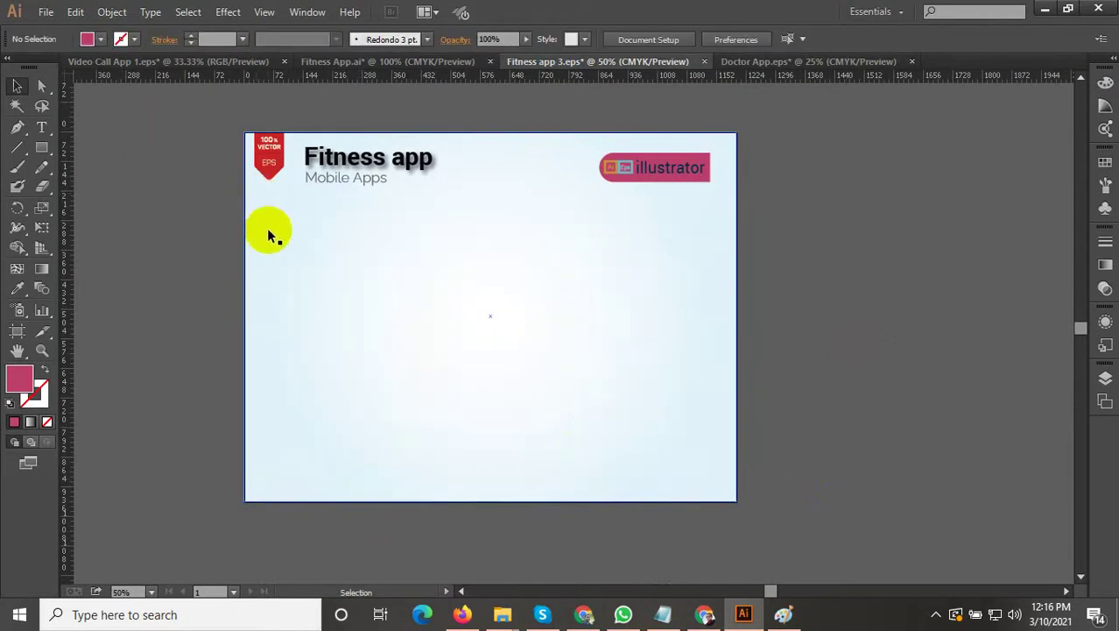
# Step: Paste the copied phone mockups and enlarge them proportionally to fill the artboard below the "Fitness app" header, leaving them deselected
pyautogui.hotkey('ctrl', 'z')
pyautogui.moveTo(500, 326); pyautogui.dragTo(720, 499)
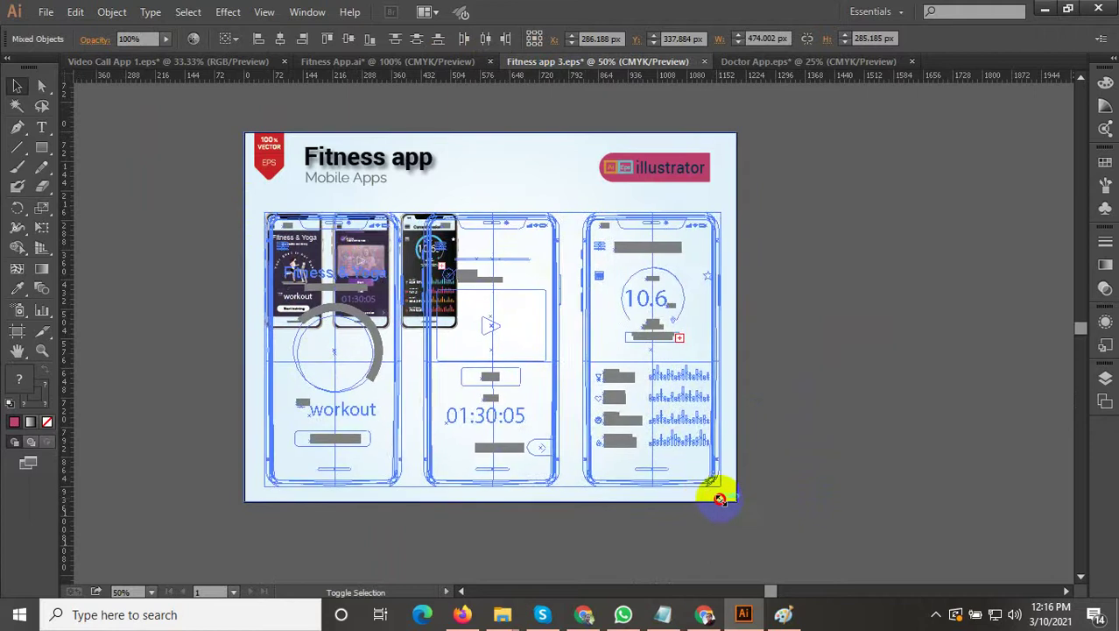
pyautogui.click(795, 319)
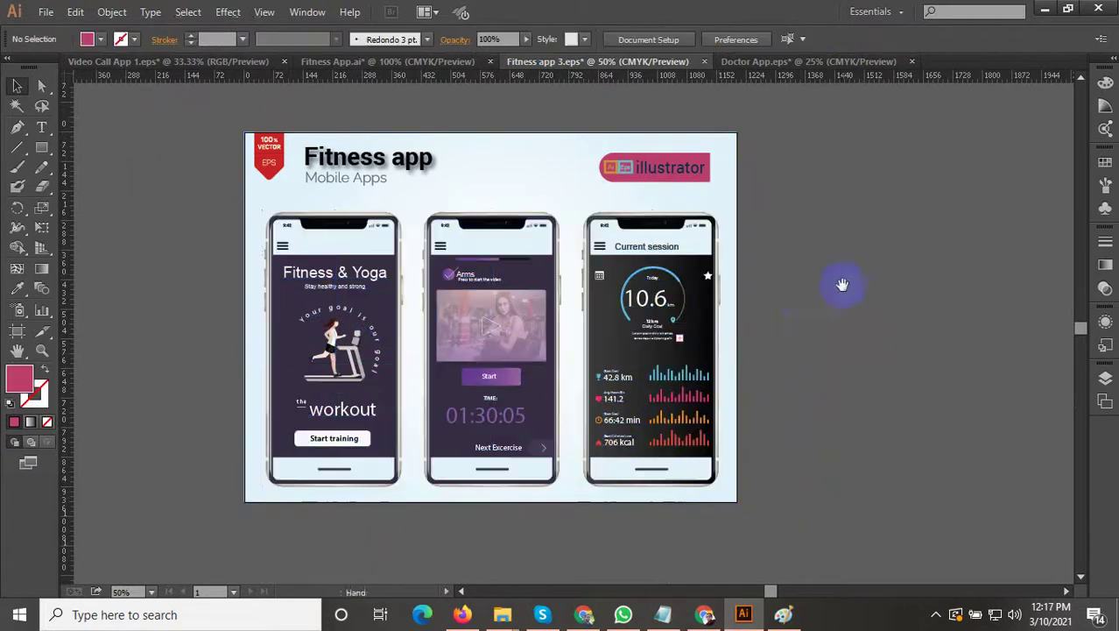
pyautogui.moveTo(842, 282); pyautogui.dragTo(817, 317)
# Step: Select the Ai and Eps group in the illustrator badge and show the Character settings clear of the badge
pyautogui.scroll(3, 576, 171)
pyautogui.click(646, 278)
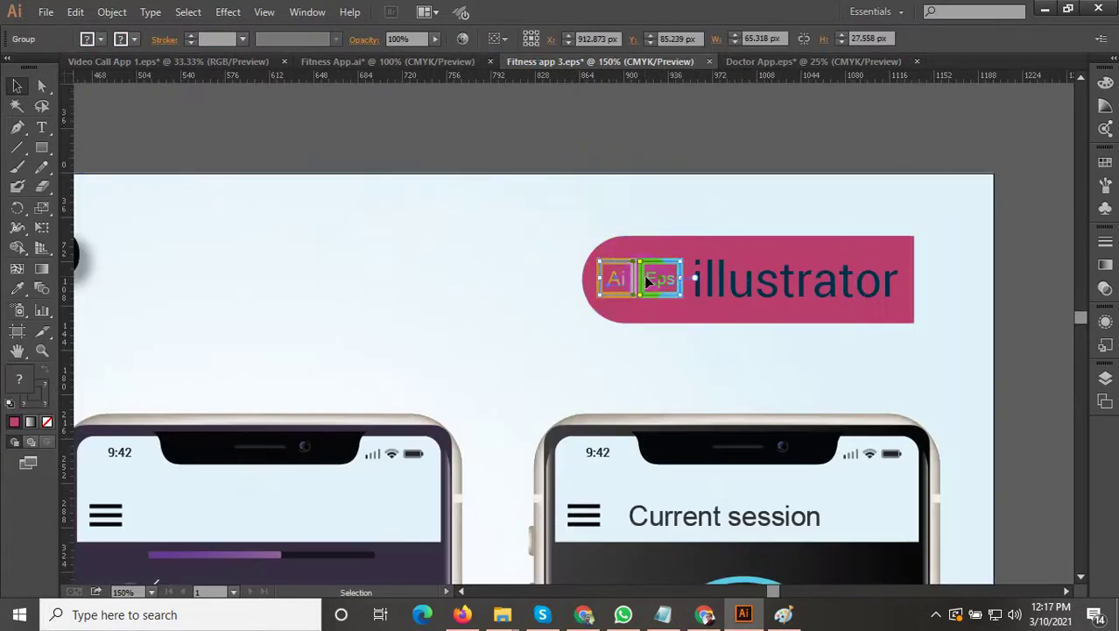
pyautogui.scroll(1, 698, 288)
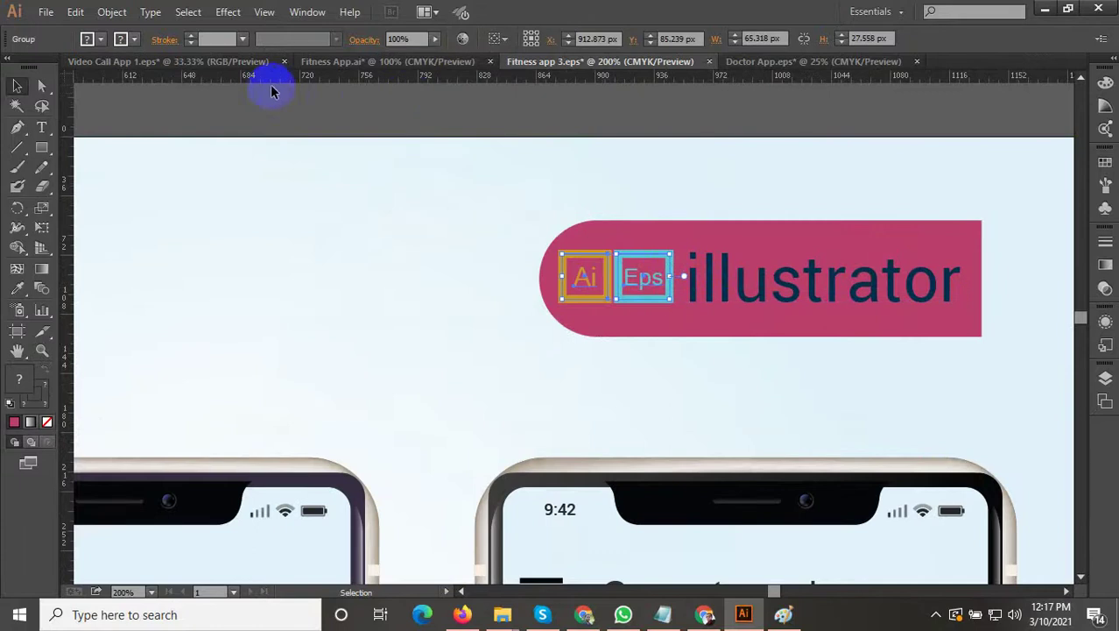
pyautogui.press('a')
pyautogui.hotkey('ctrl', 't')
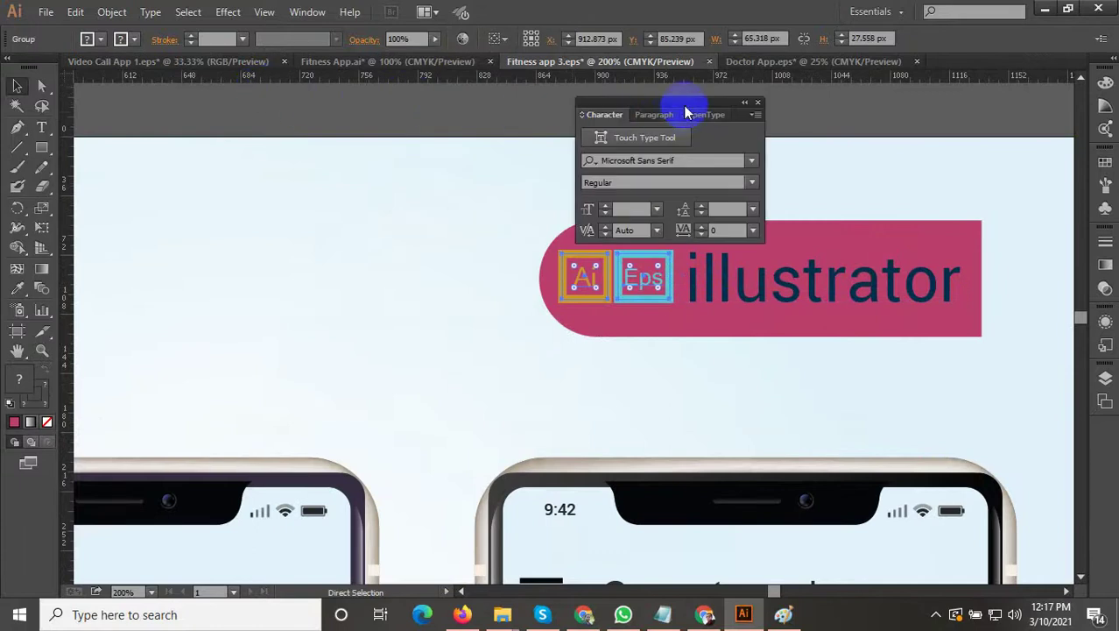
pyautogui.moveTo(687, 112); pyautogui.dragTo(530, 72)
pyautogui.press('v')
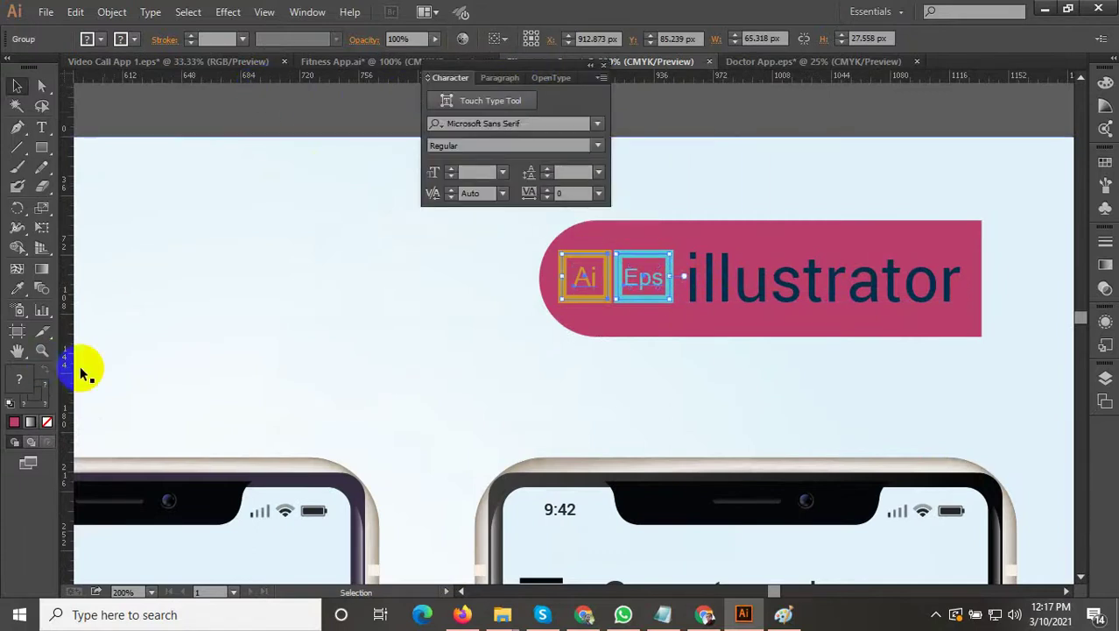
# Step: Isolate the Ai and Eps group and select both square outlines around the letters
pyautogui.doubleClick(603, 292)
pyautogui.click(606, 293)
pyautogui.scroll(2, 607, 293)
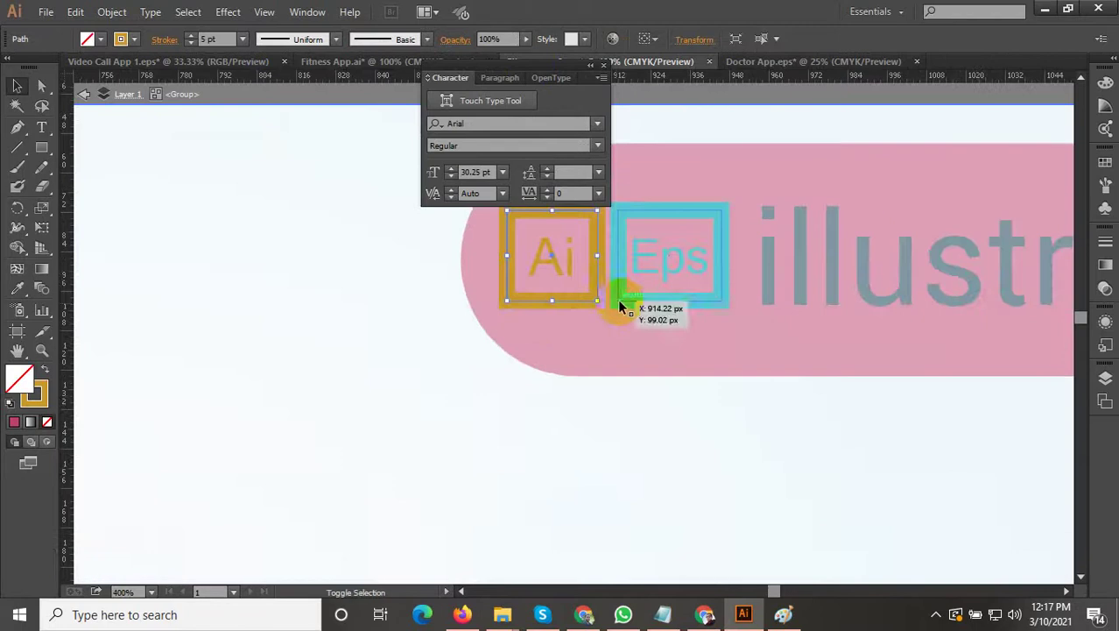
pyautogui.keyDown('shift'); pyautogui.click(621, 304); pyautogui.keyUp('shift')
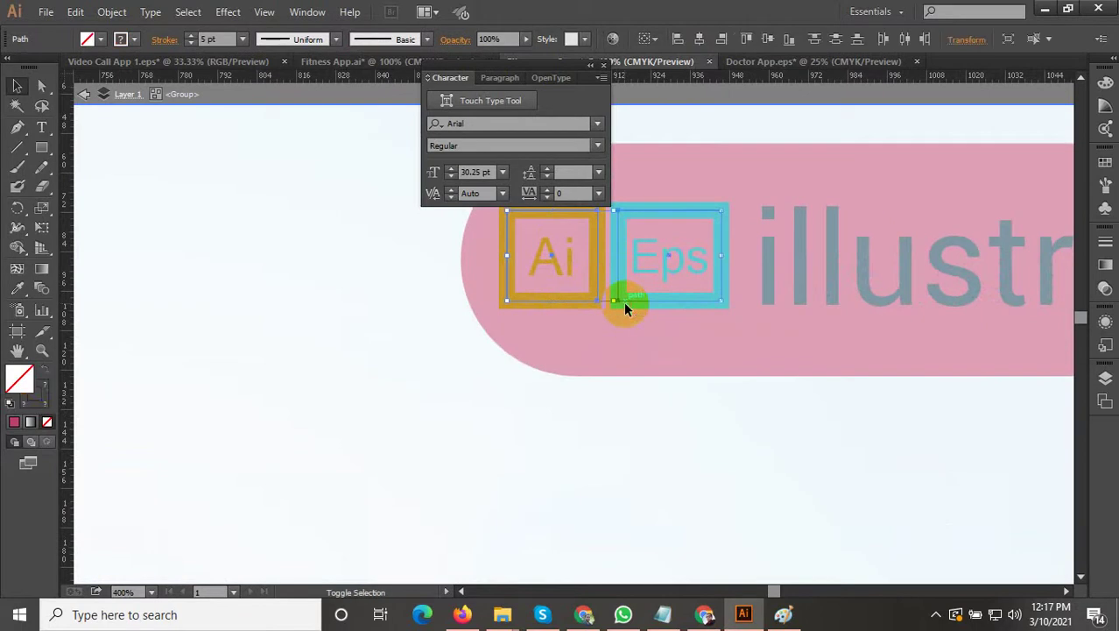
pyautogui.doubleClick(44, 386)
pyautogui.click(212, 40)
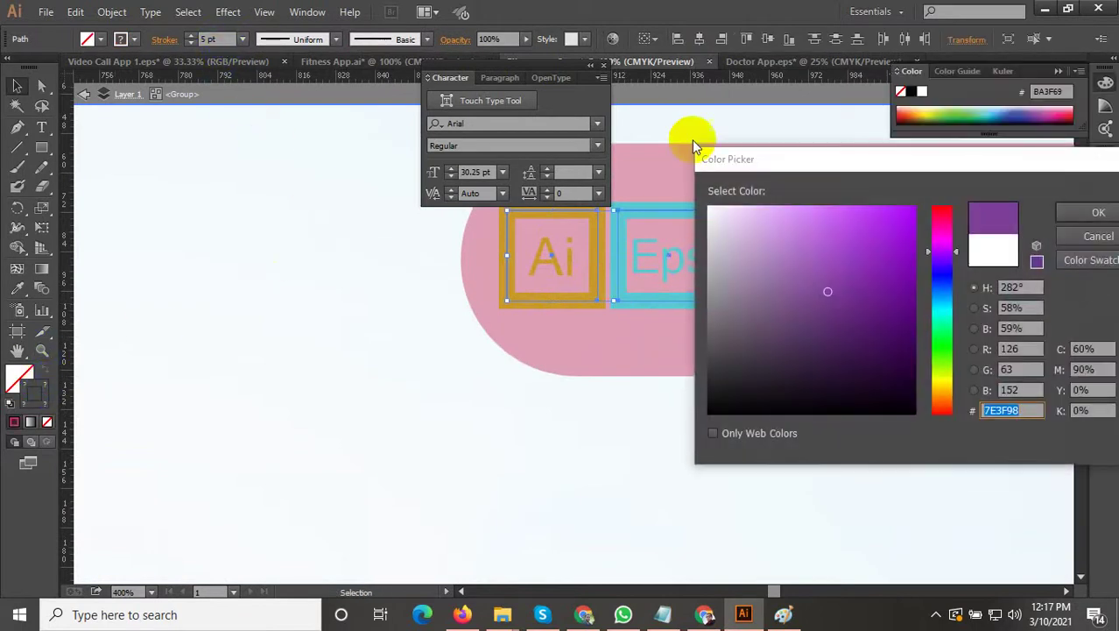
pyautogui.click(1066, 246)
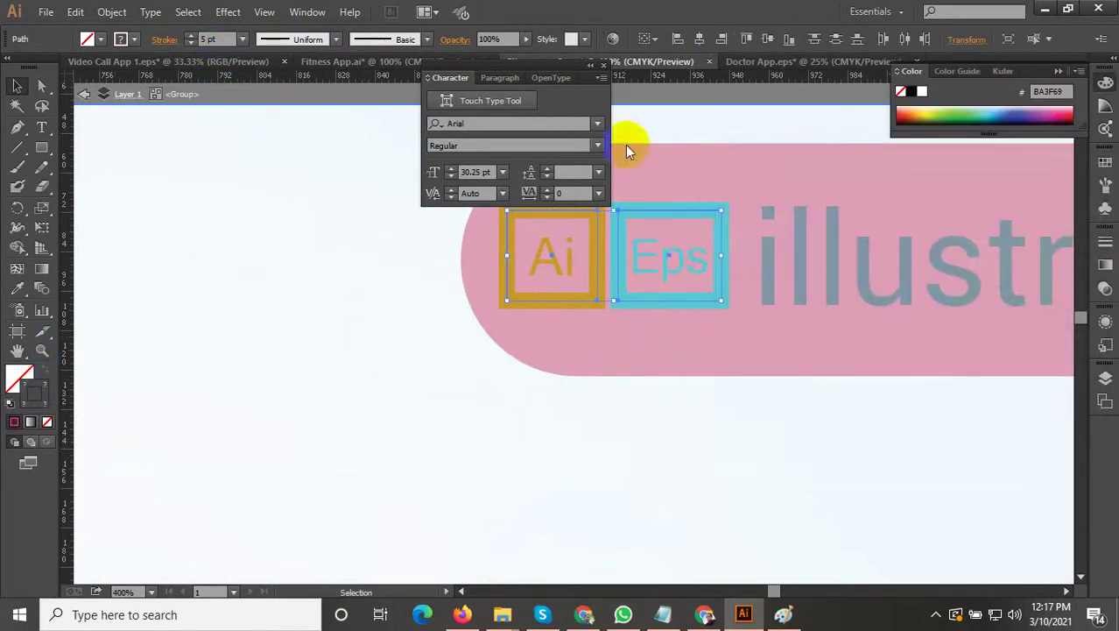
# Step: Try stroke weights of 3 pt and 1 pt on the Ai and Eps square outlines, settle on 2 pt and leave the group
pyautogui.click(242, 39)
pyautogui.click(253, 146)
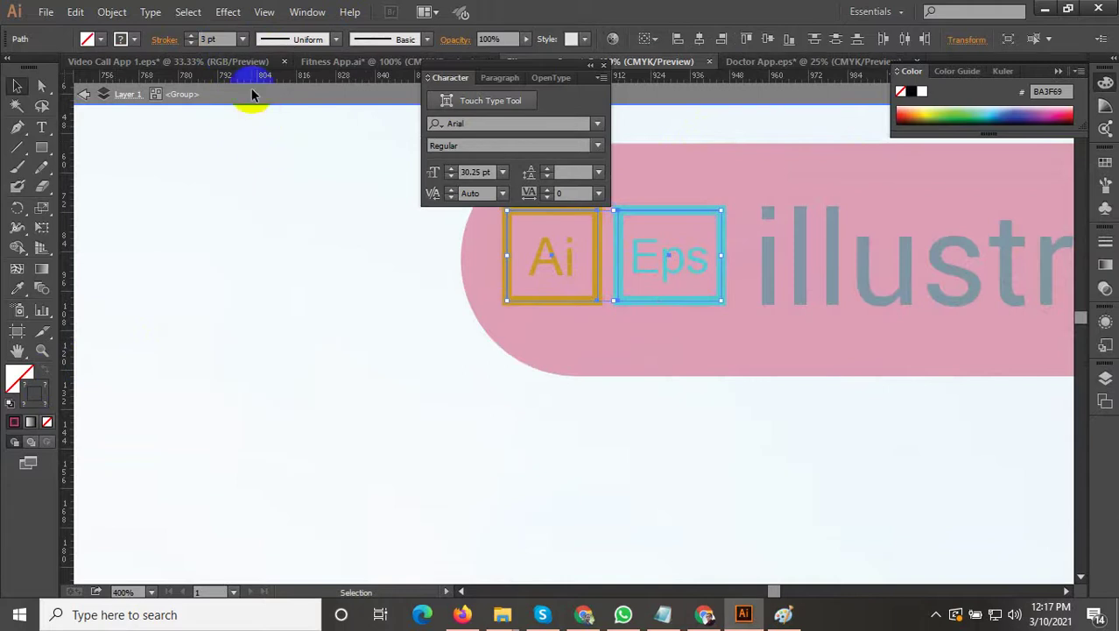
pyautogui.click(242, 38)
pyautogui.click(261, 112)
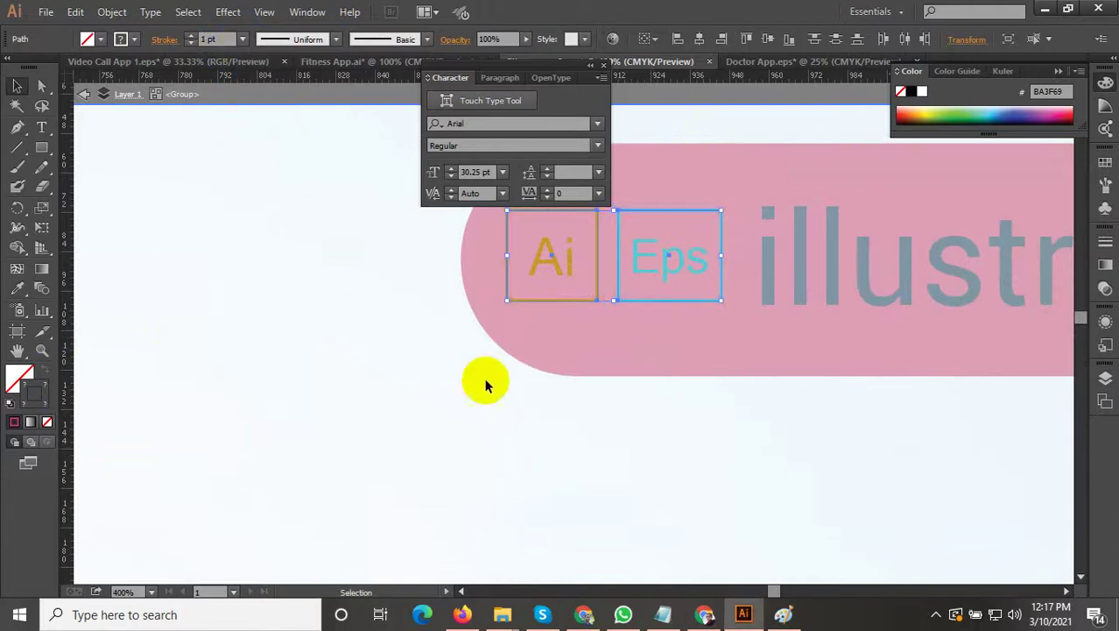
pyautogui.click(242, 38)
pyautogui.click(260, 129)
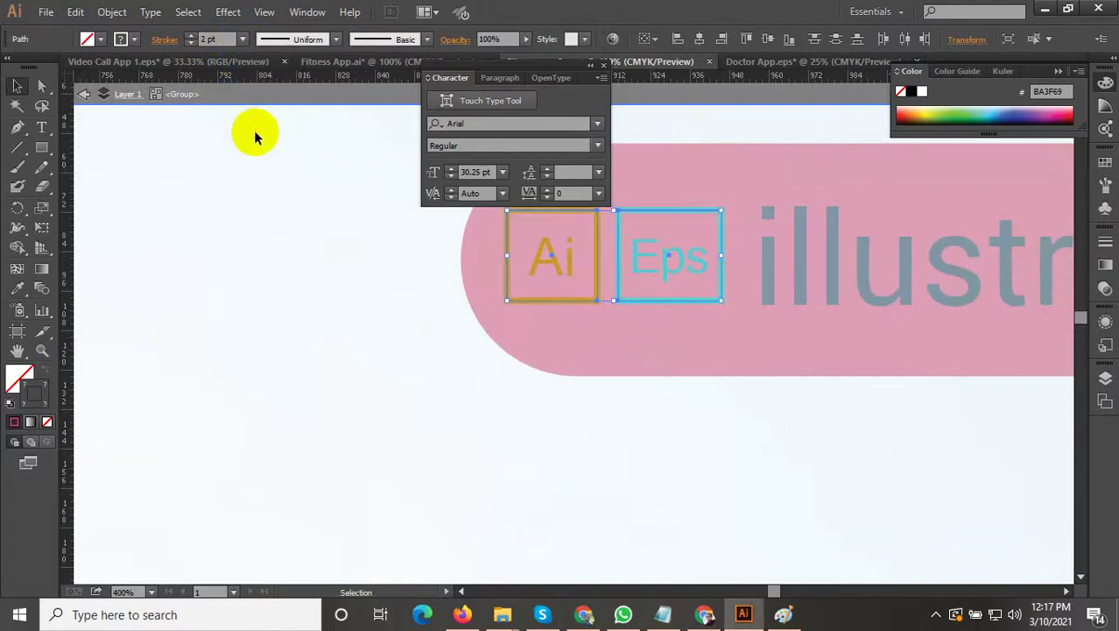
pyautogui.scroll(-3, 377, 325)
pyautogui.click(916, 254)
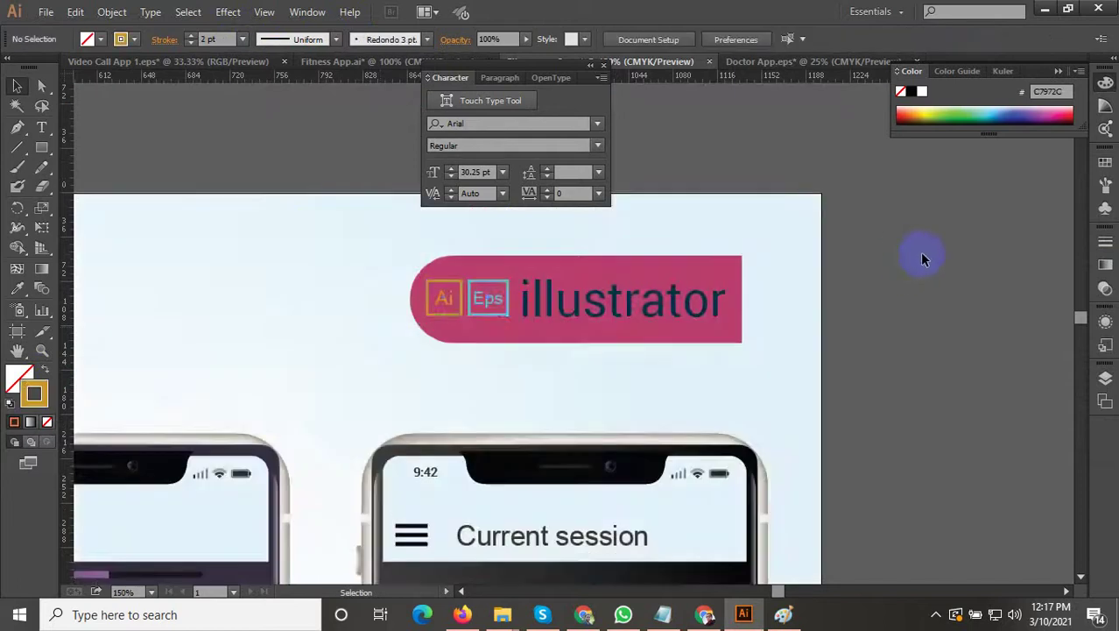
# Step: Examine the illustrator badge's outlines and lettering up close and against the whole Fitness app layout
pyautogui.scroll(-3, 894, 300)
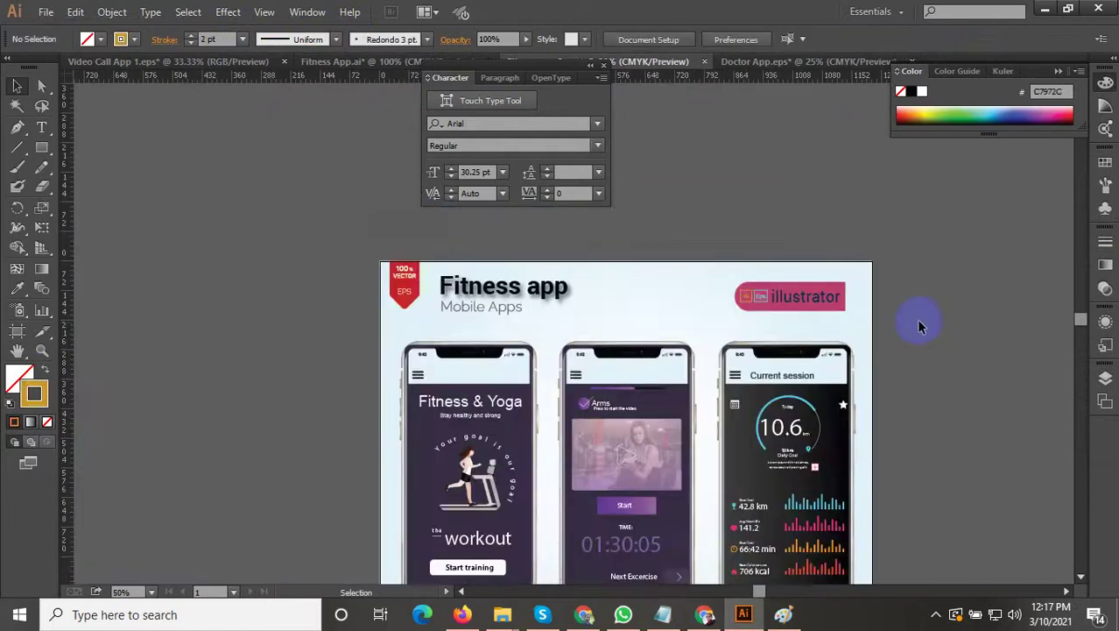
pyautogui.scroll(3, 916, 324)
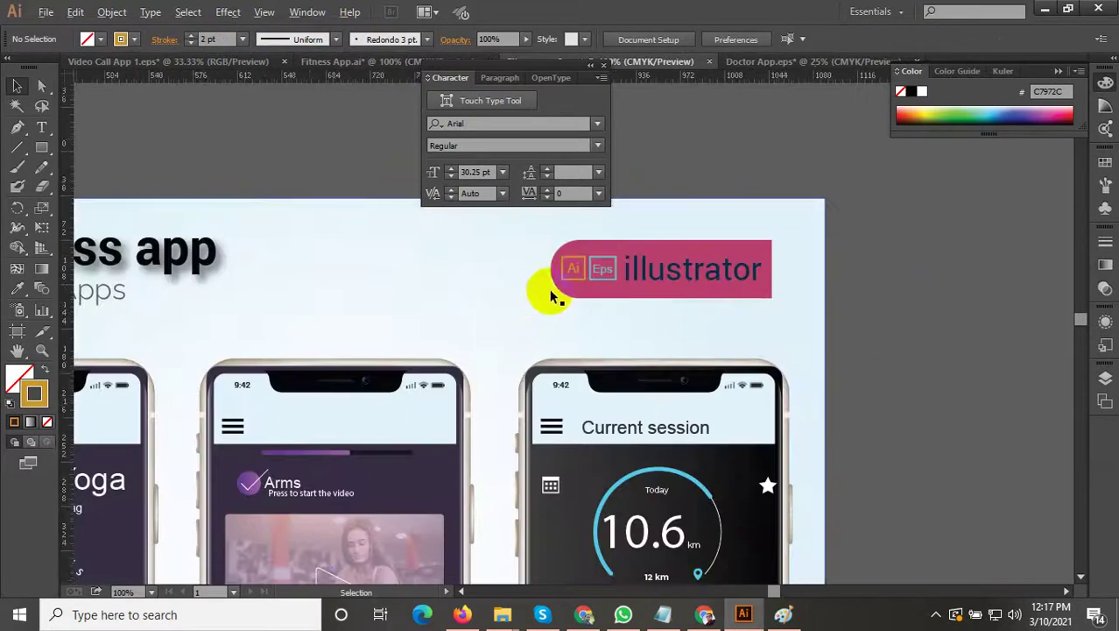
pyautogui.scroll(2, 526, 311)
pyautogui.scroll(-3, 653, 316)
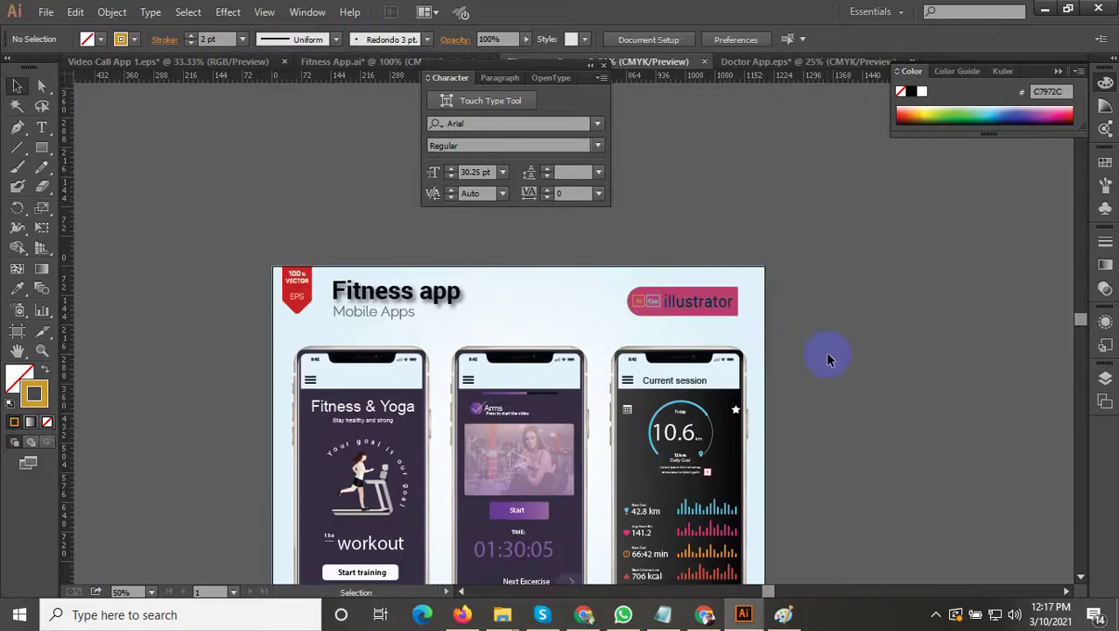
pyautogui.moveTo(823, 311); pyautogui.dragTo(774, 270)
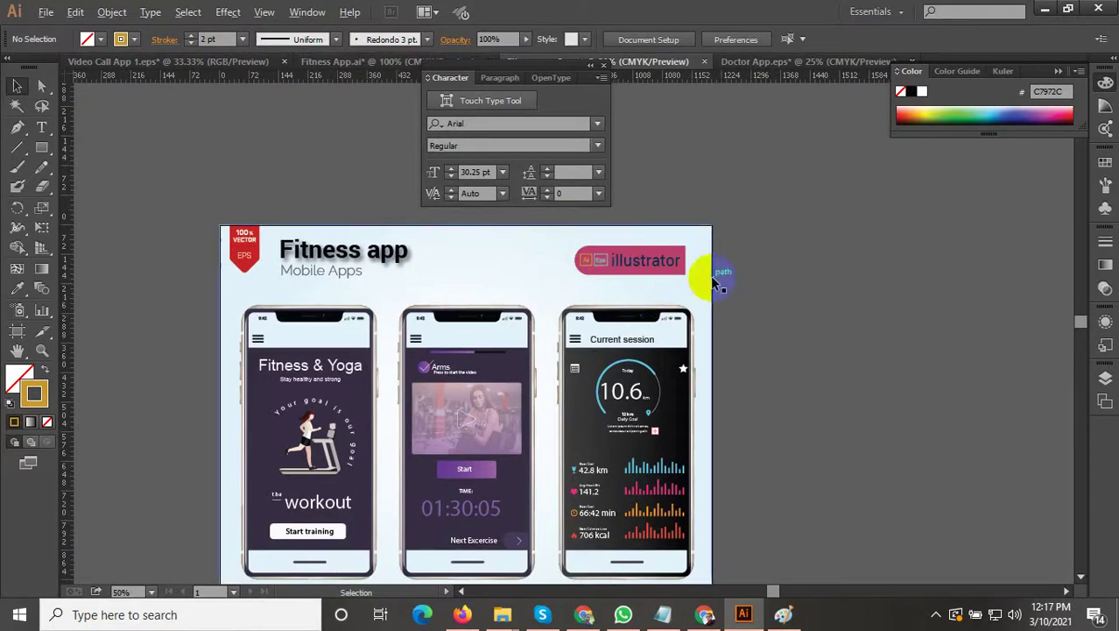
pyautogui.scroll(3, 667, 276)
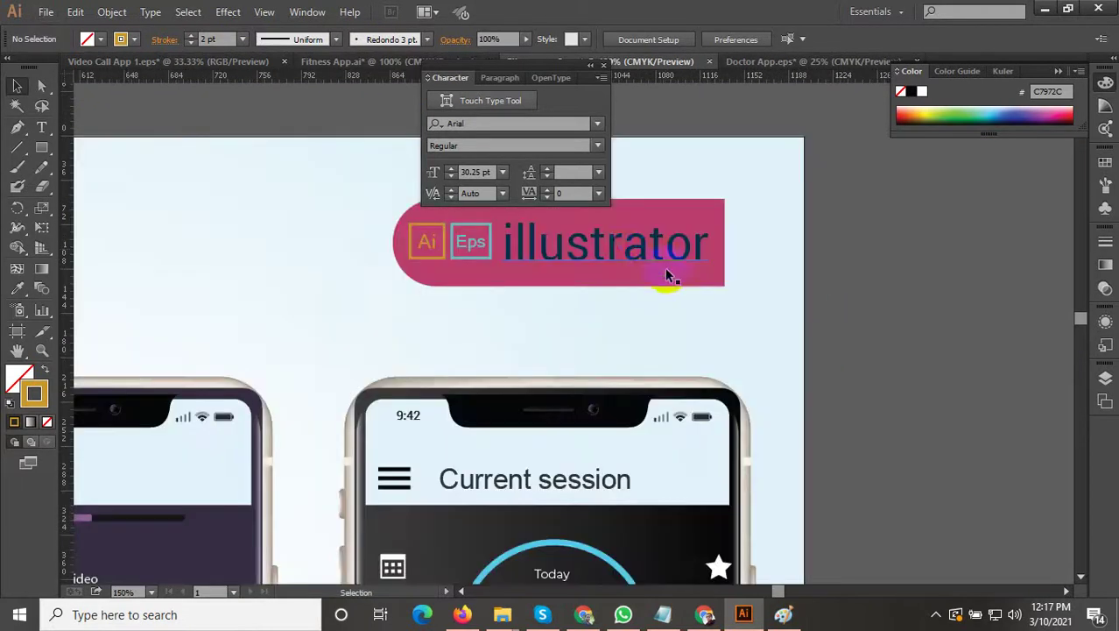
pyautogui.click(611, 248)
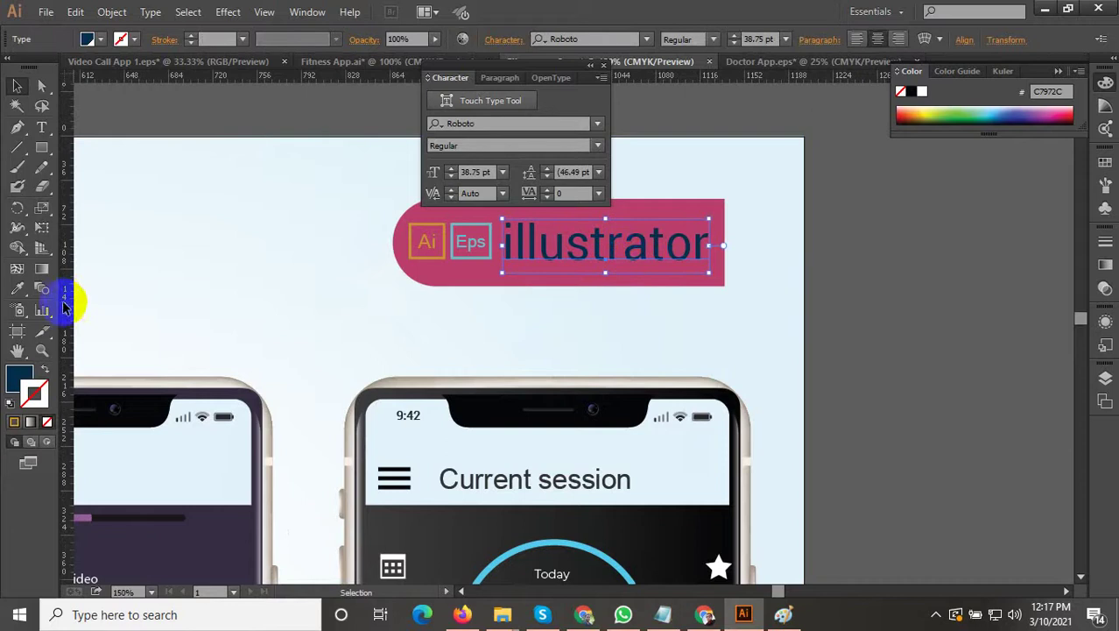
pyautogui.click(894, 277)
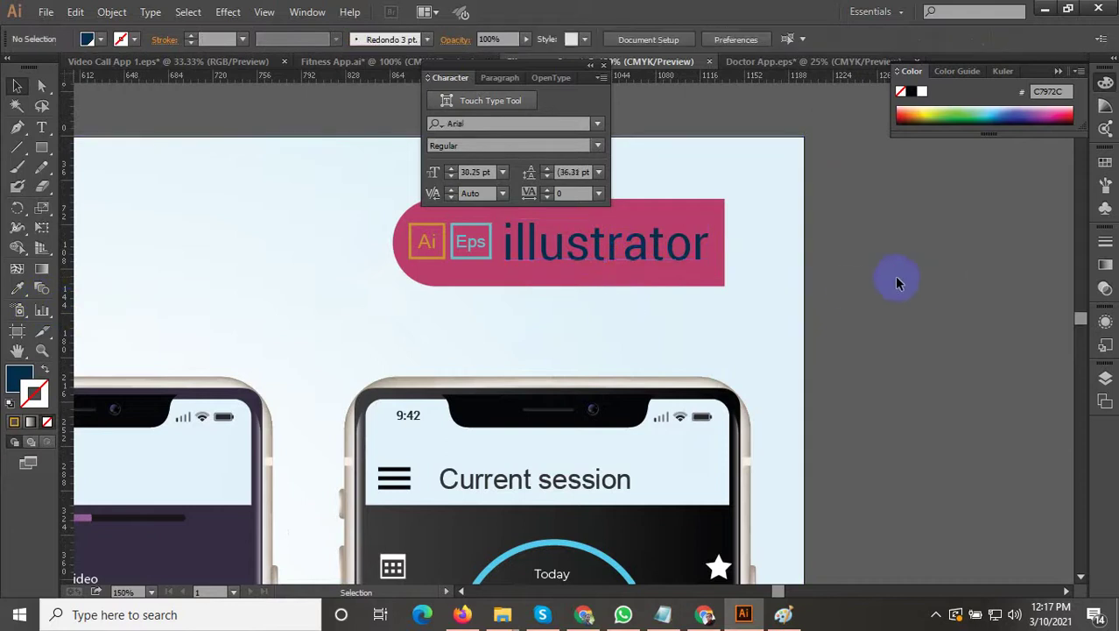
pyautogui.scroll(-2, 891, 276)
pyautogui.scroll(-2, 921, 276)
pyautogui.moveTo(989, 295); pyautogui.dragTo(836, 240)
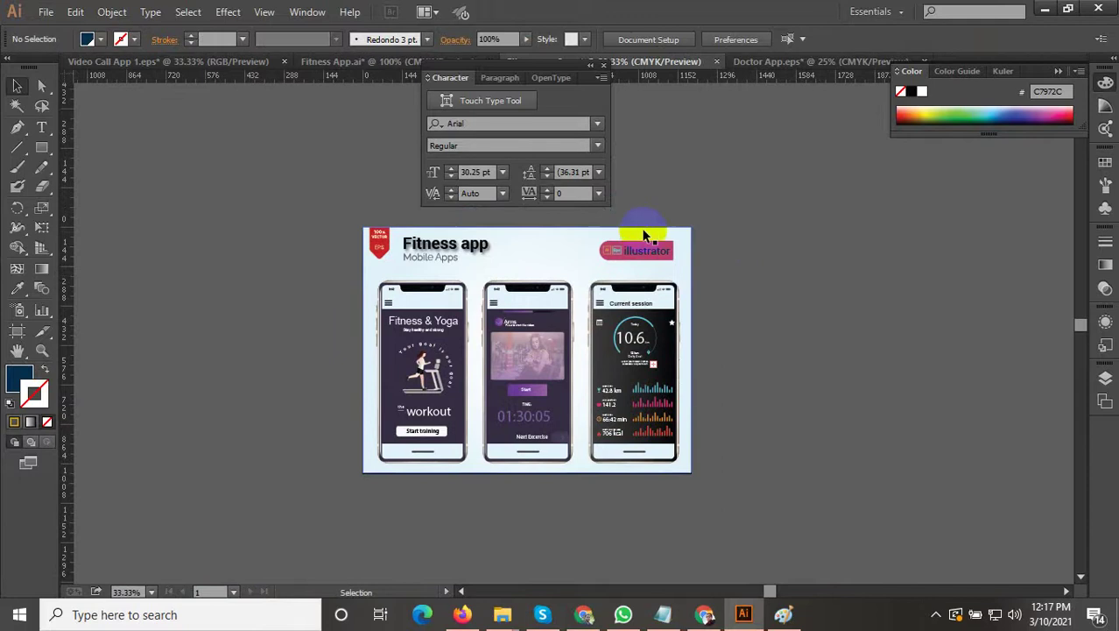
# Step: Recolour the illustrator badge's background shape with the red sampled from the "100% Vector" ribbon and deselect it
pyautogui.scroll(3, 645, 250)
pyautogui.click(648, 282)
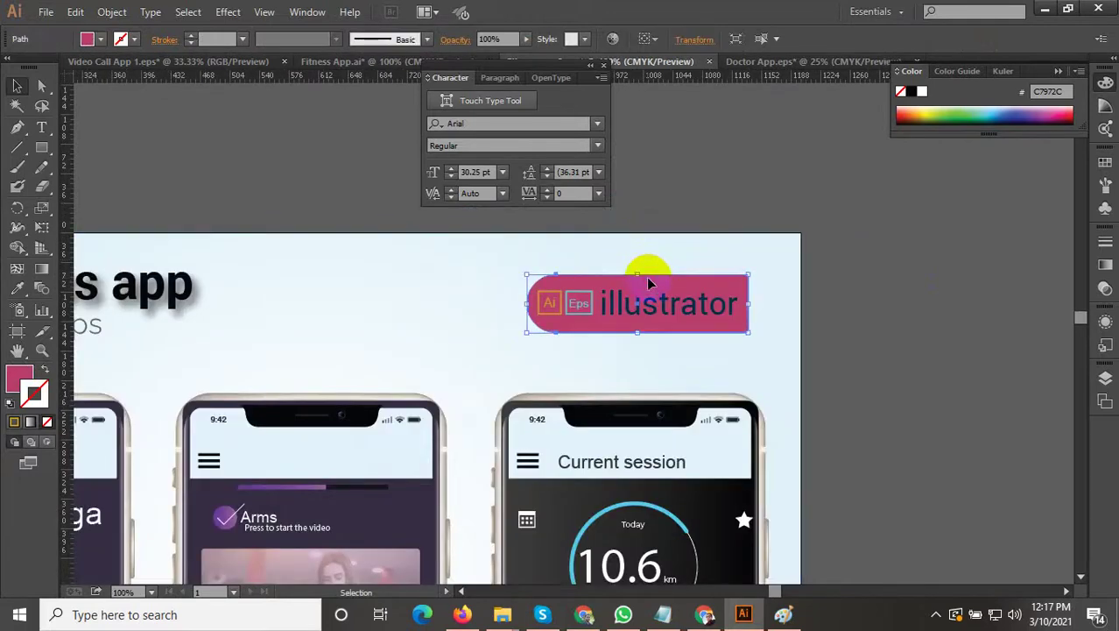
pyautogui.click(17, 288)
pyautogui.scroll(-1, 690, 303)
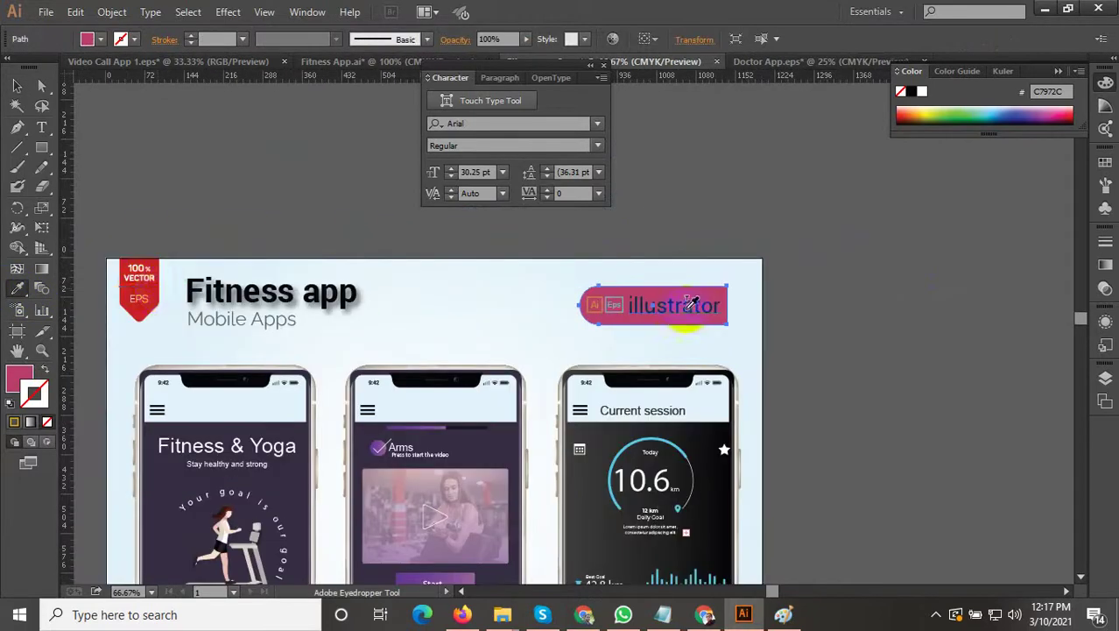
pyautogui.click(162, 282)
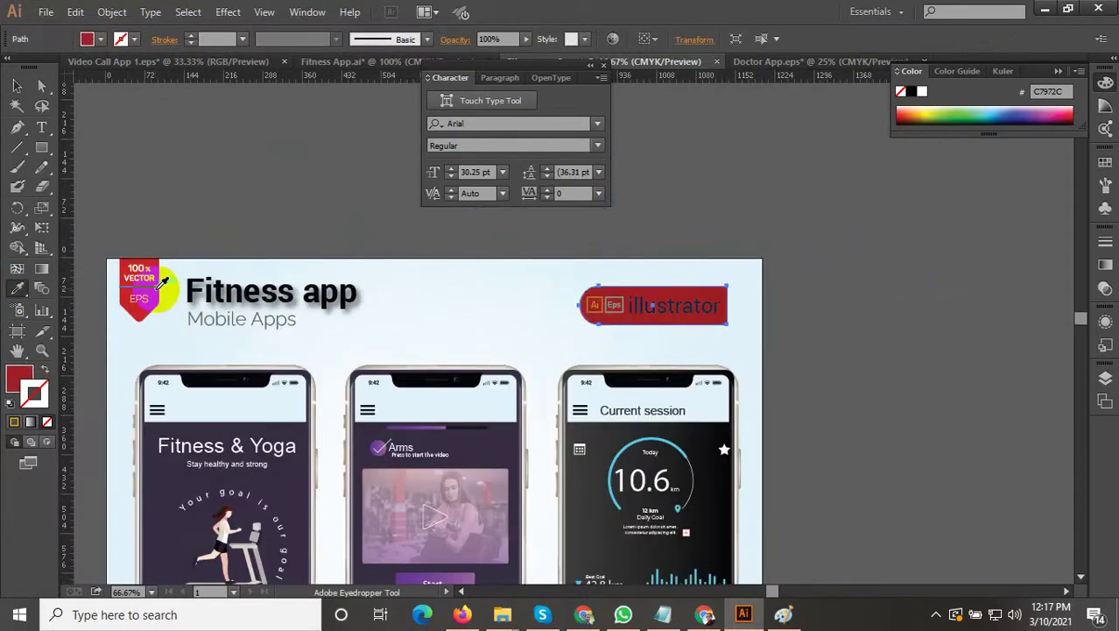
pyautogui.click(118, 118)
# Step: Fill the badge's "illustrator" text with the light gradient sampled from the artboard background and deselect it
pyautogui.scroll(-1, 732, 254)
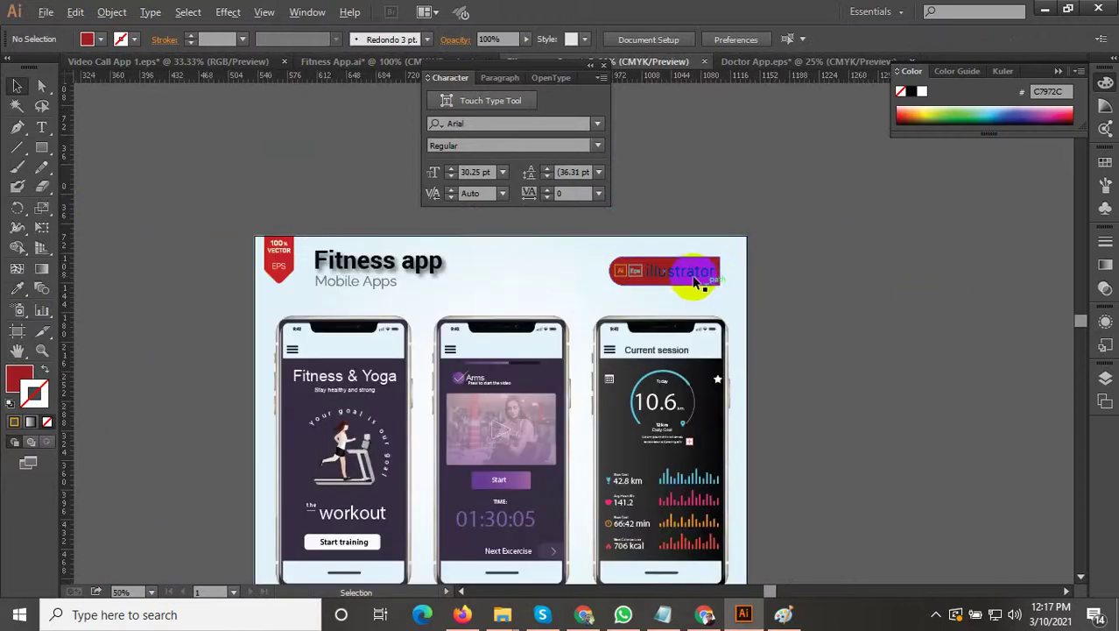
pyautogui.scroll(3, 689, 283)
pyautogui.click(658, 263)
pyautogui.click(19, 290)
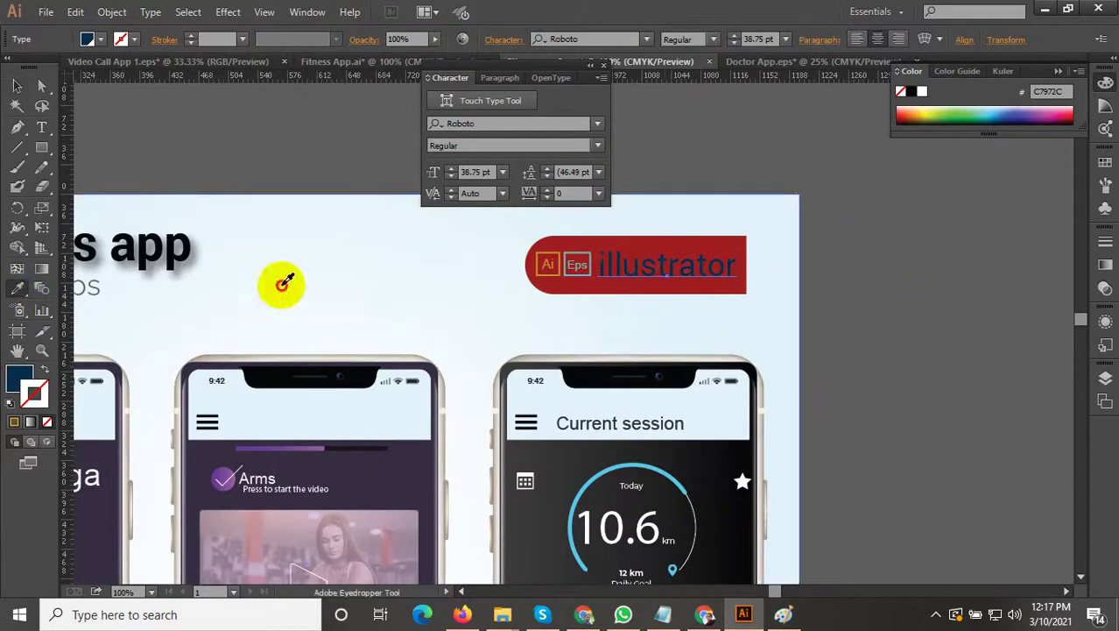
pyautogui.click(17, 85)
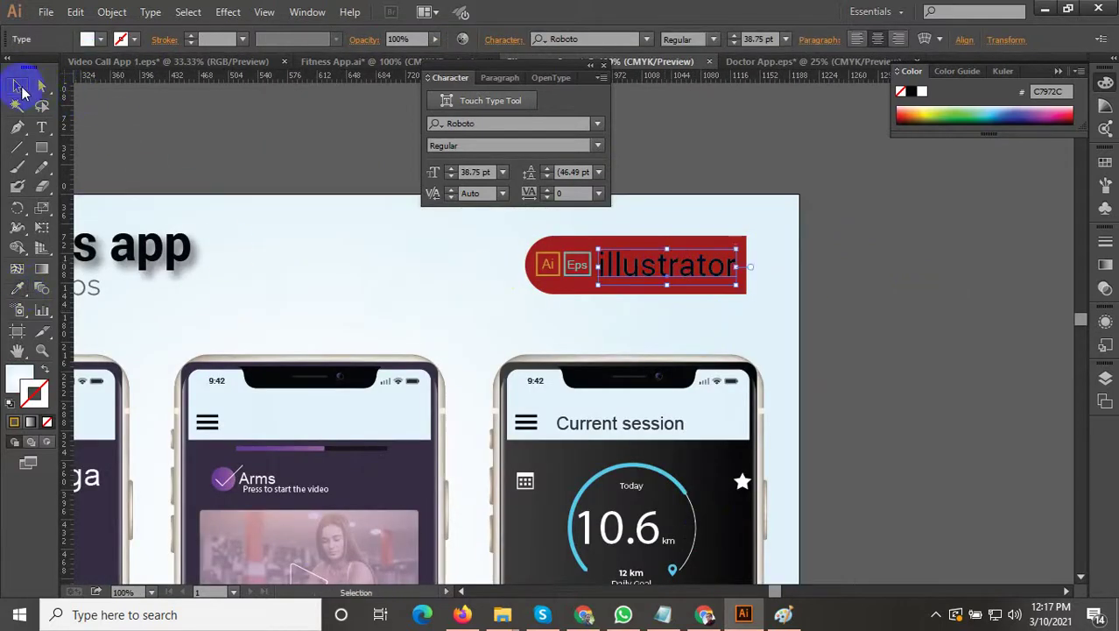
pyautogui.click(644, 296)
pyautogui.scroll(-2, 810, 226)
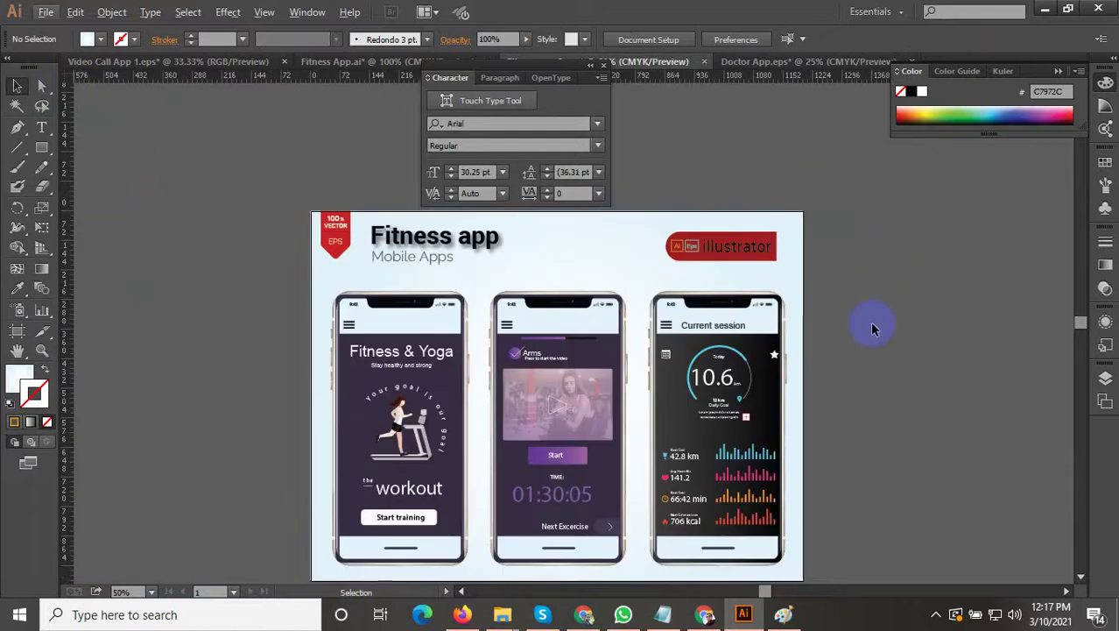
# Step: Save the presentation in the Fitness App folder as "Fitness app 4" in Illustrator CC EPS format with fonts embedded
pyautogui.hotkey('ctrl', 'shift', 's')
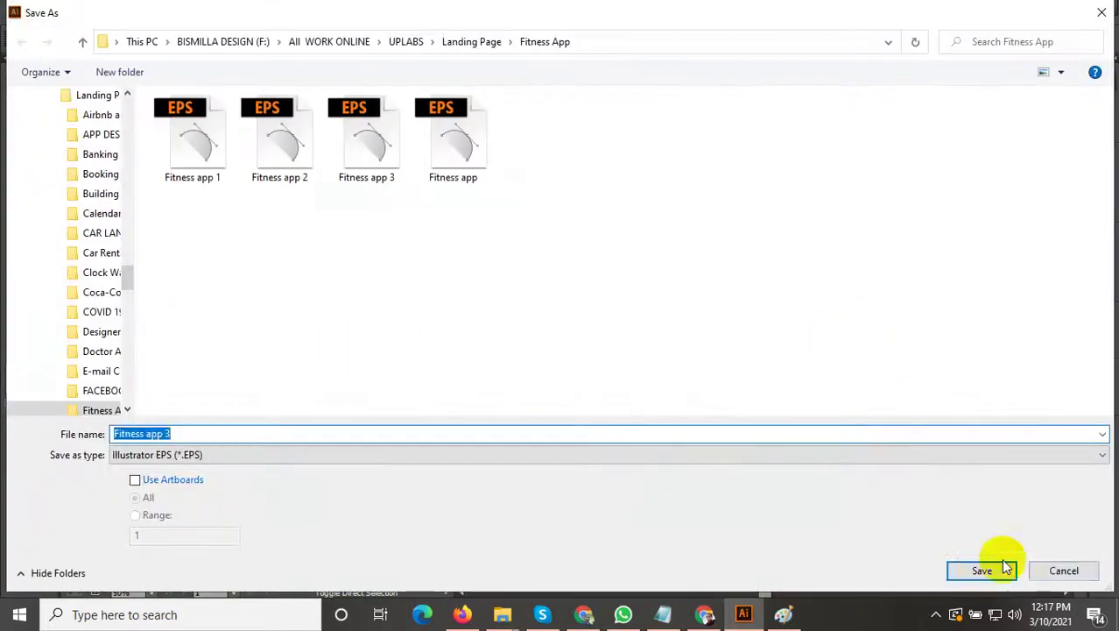
pyautogui.click(1062, 569)
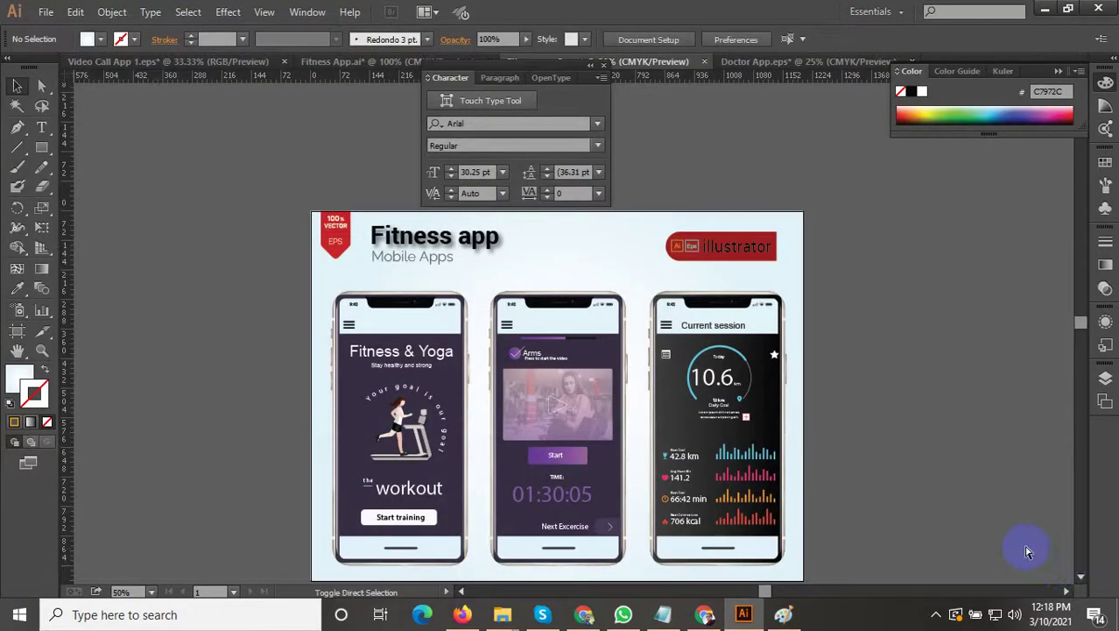
pyautogui.hotkey('ctrl', 'shift', 's')
pyautogui.click(370, 175)
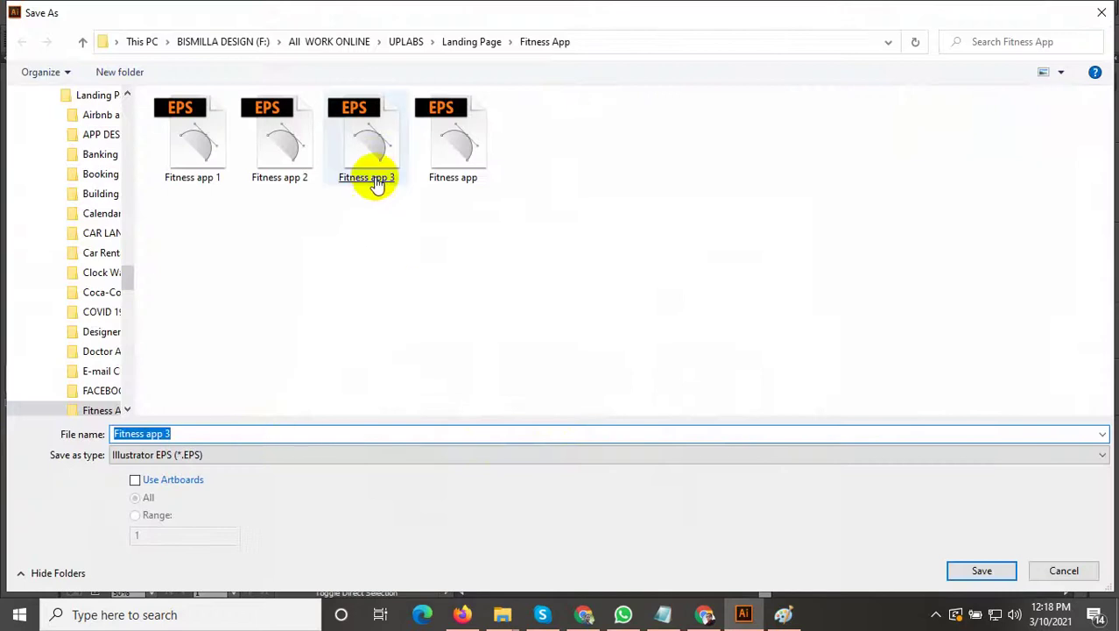
pyautogui.doubleClick(179, 432)
pyautogui.write('4')
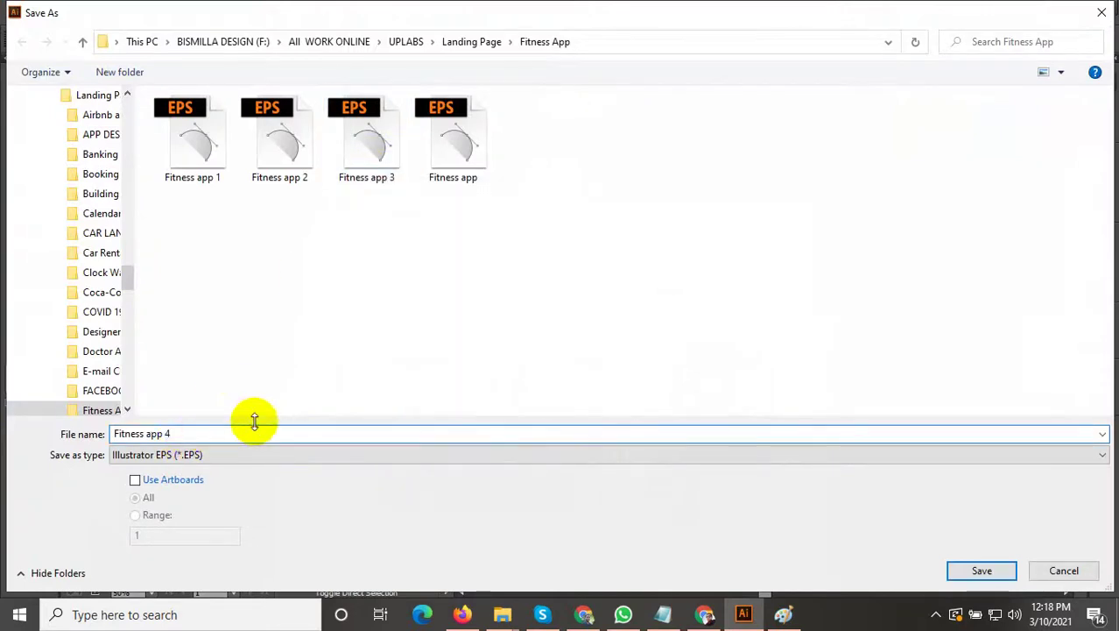
pyautogui.click(999, 570)
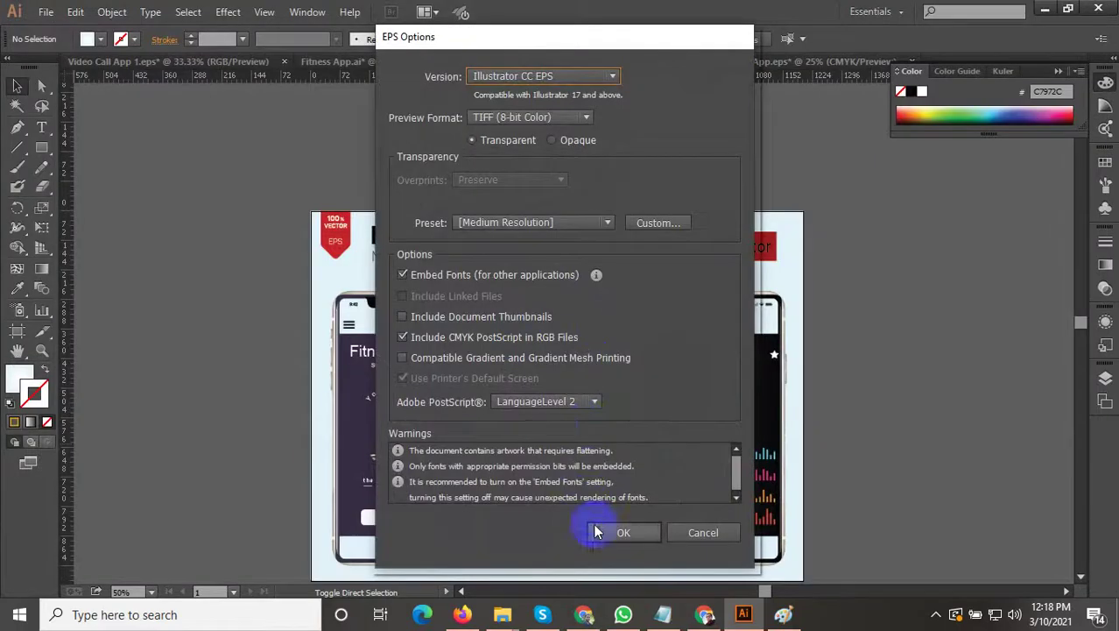
pyautogui.click(599, 531)
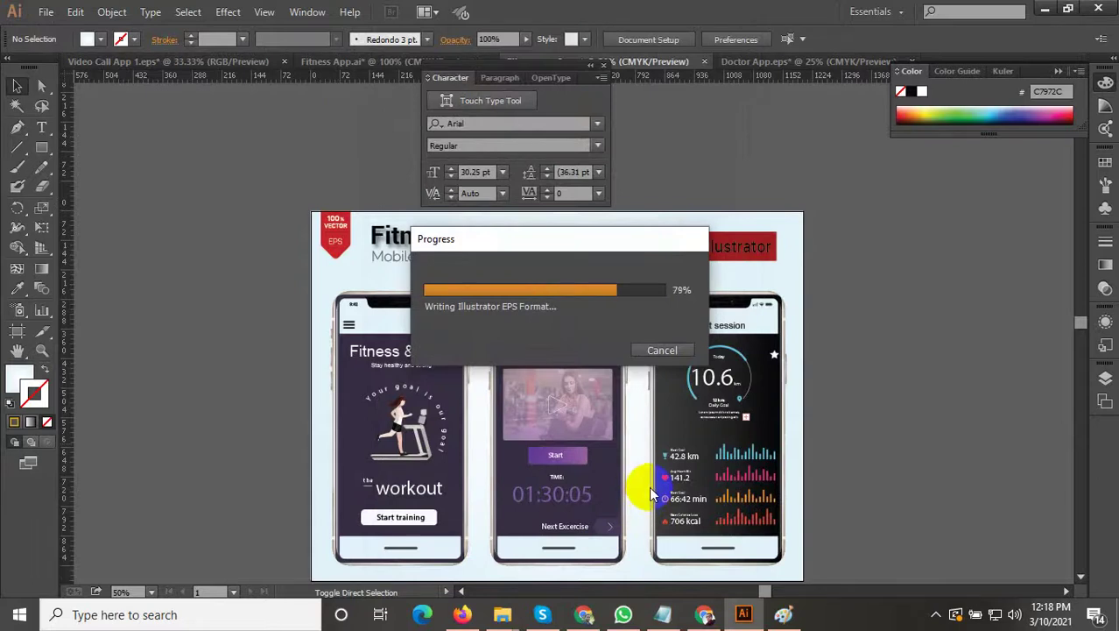
# Step: Export the artboard for web as a 1200 × 900 px JPEG High image at 60% quality, named Fitness-app-4
pyautogui.hotkey('ctrl', 'alt', 'shift', 's')
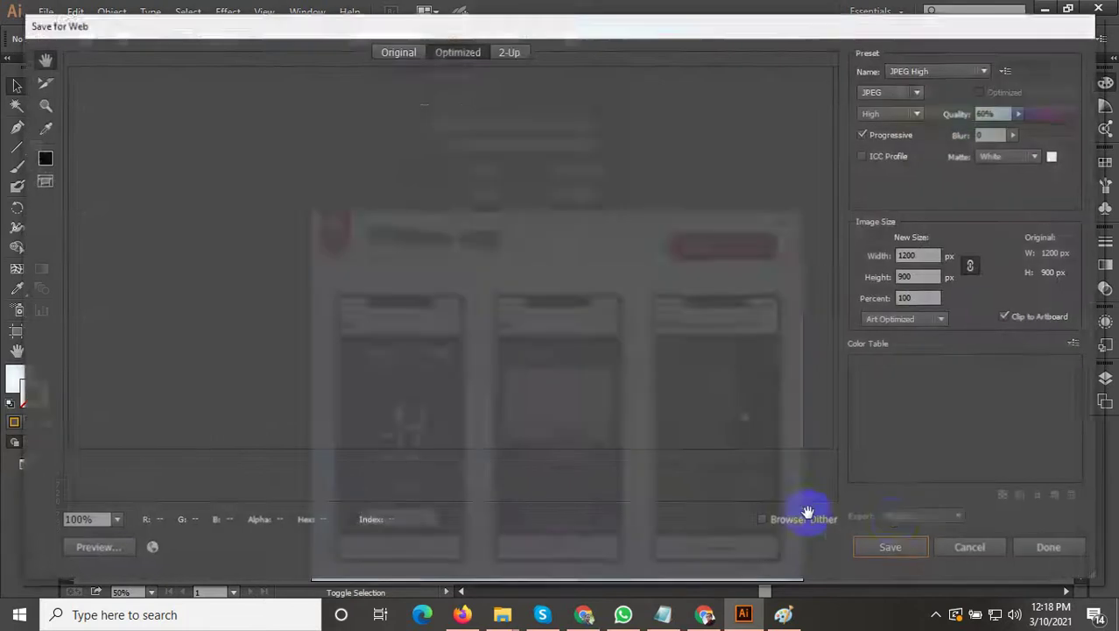
pyautogui.click(889, 549)
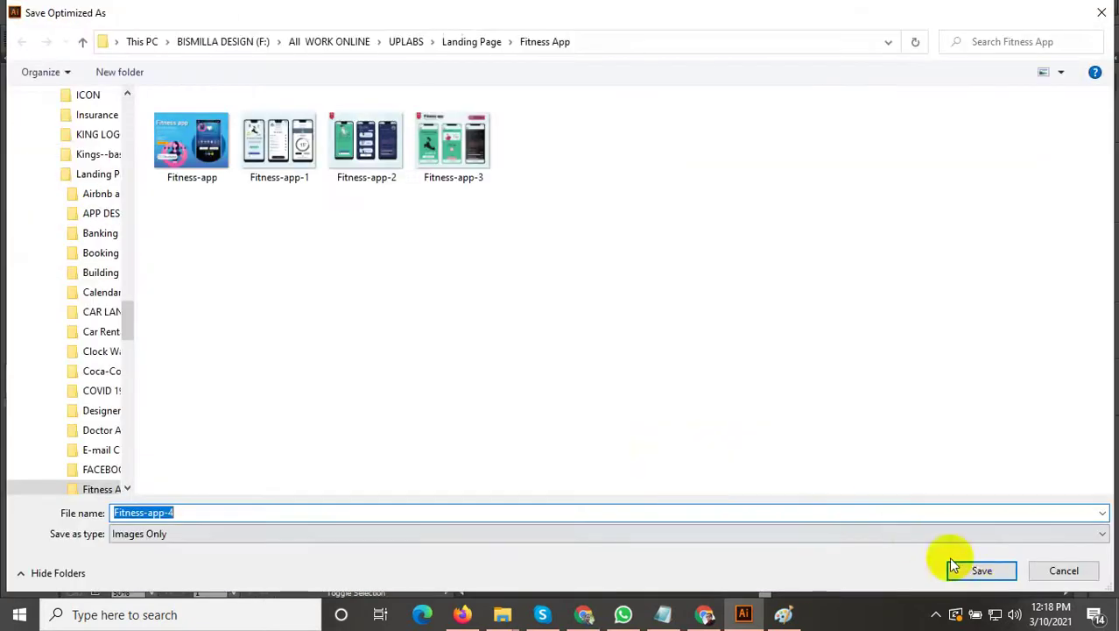
pyautogui.click(953, 565)
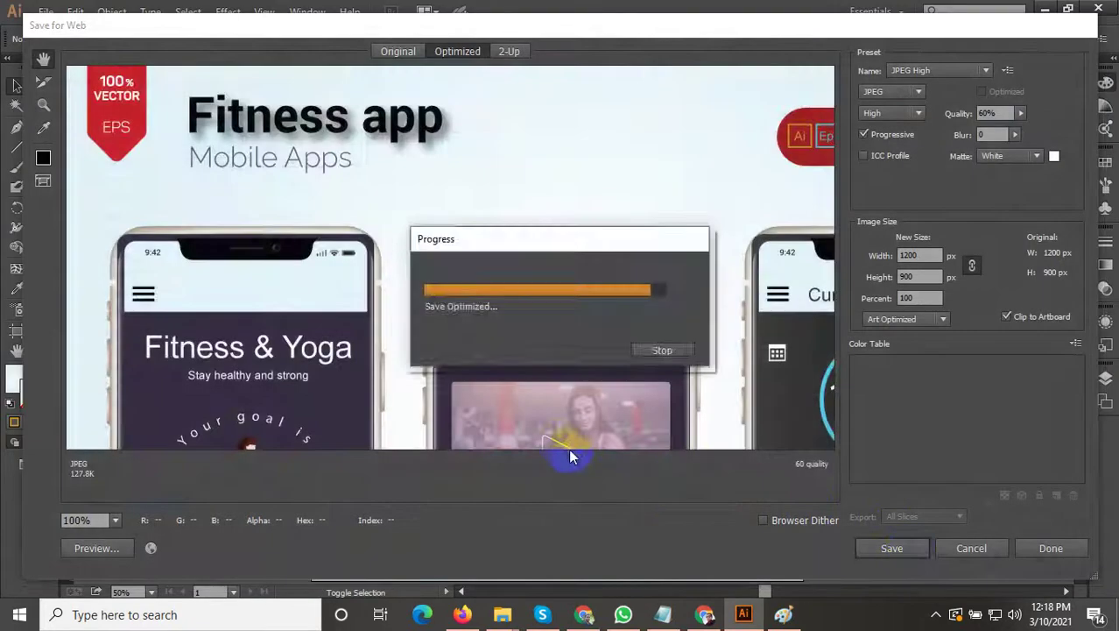
# Step: Save the Fitness app 4 document again under its current name
pyautogui.scroll(-3, 513, 358)
pyautogui.scroll(2, 573, 432)
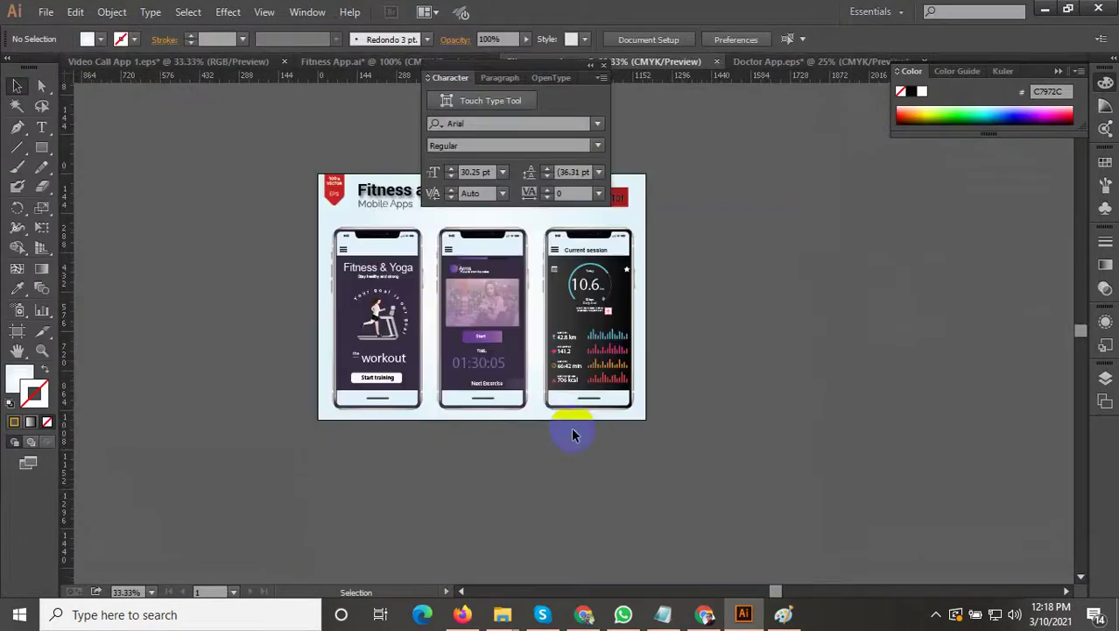
pyautogui.click(46, 12)
pyautogui.click(76, 143)
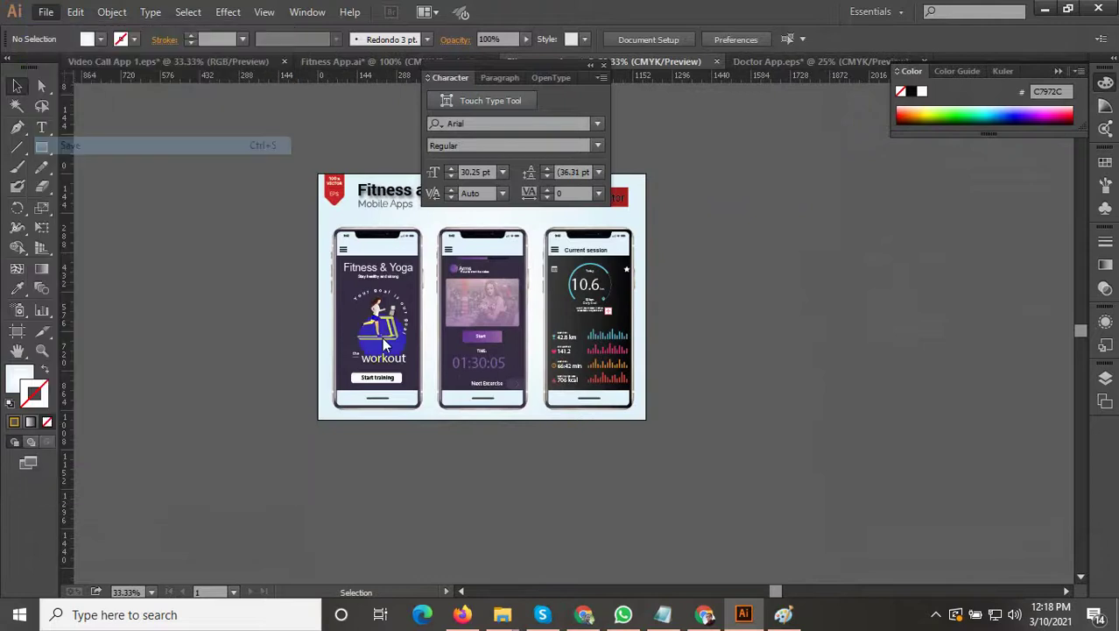
# Step: Switch to VLC media player and show "Subscribe Button Video.wmv" in full screen
pyautogui.click(935, 614)
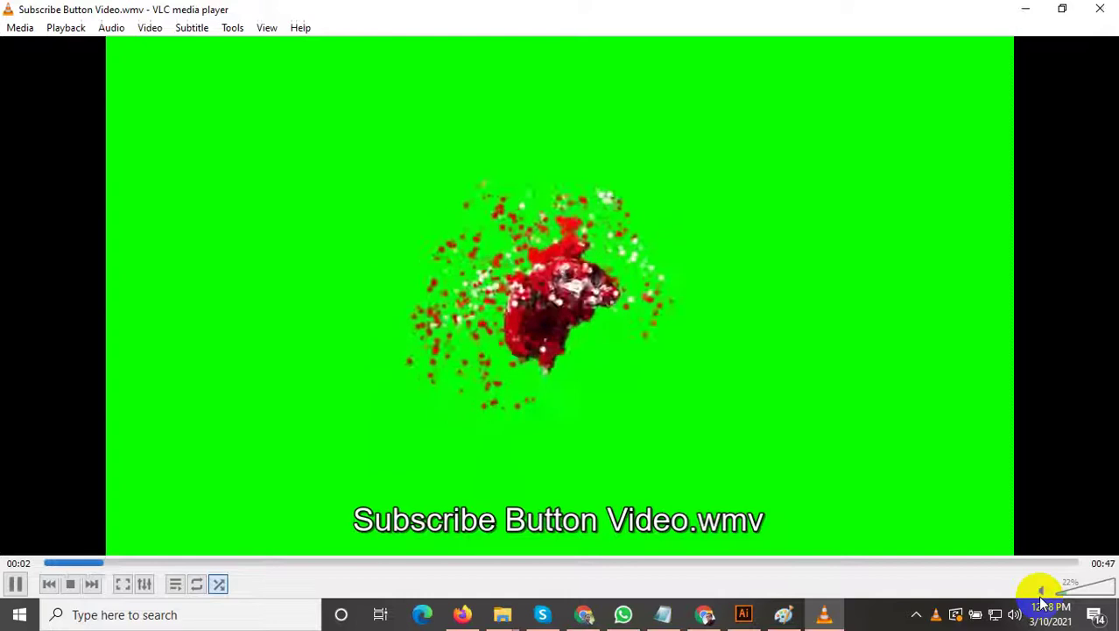
pyautogui.doubleClick(939, 482)
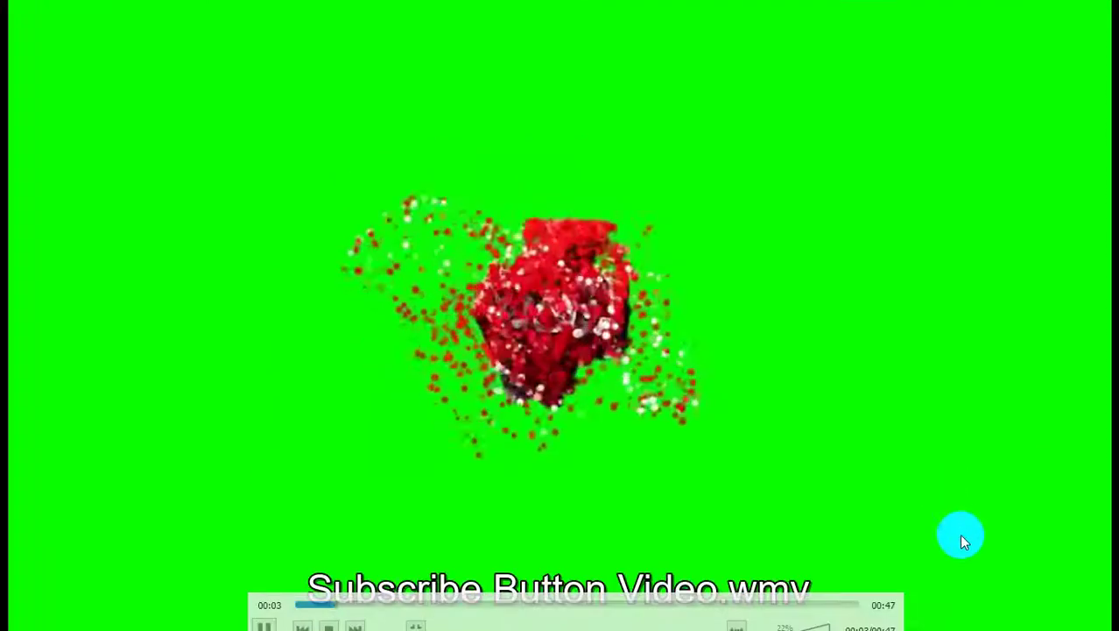